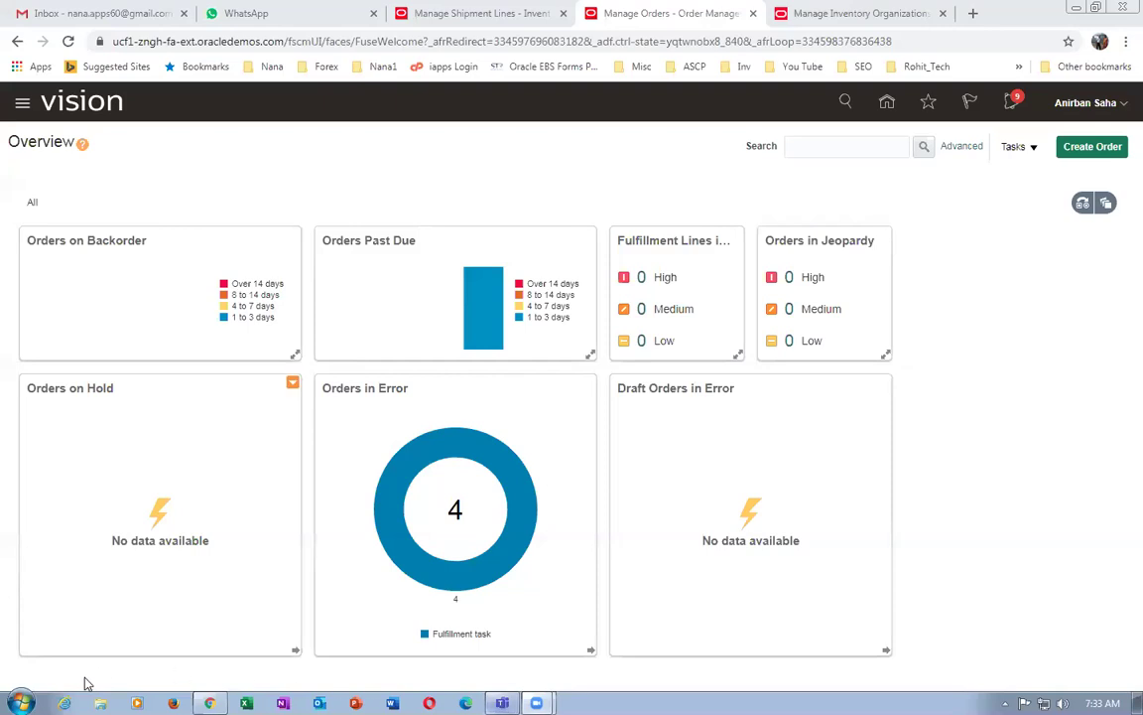
# Open a Windows Explorer window showing the Libraries folder from the taskbar.
pyautogui.click(101, 703)
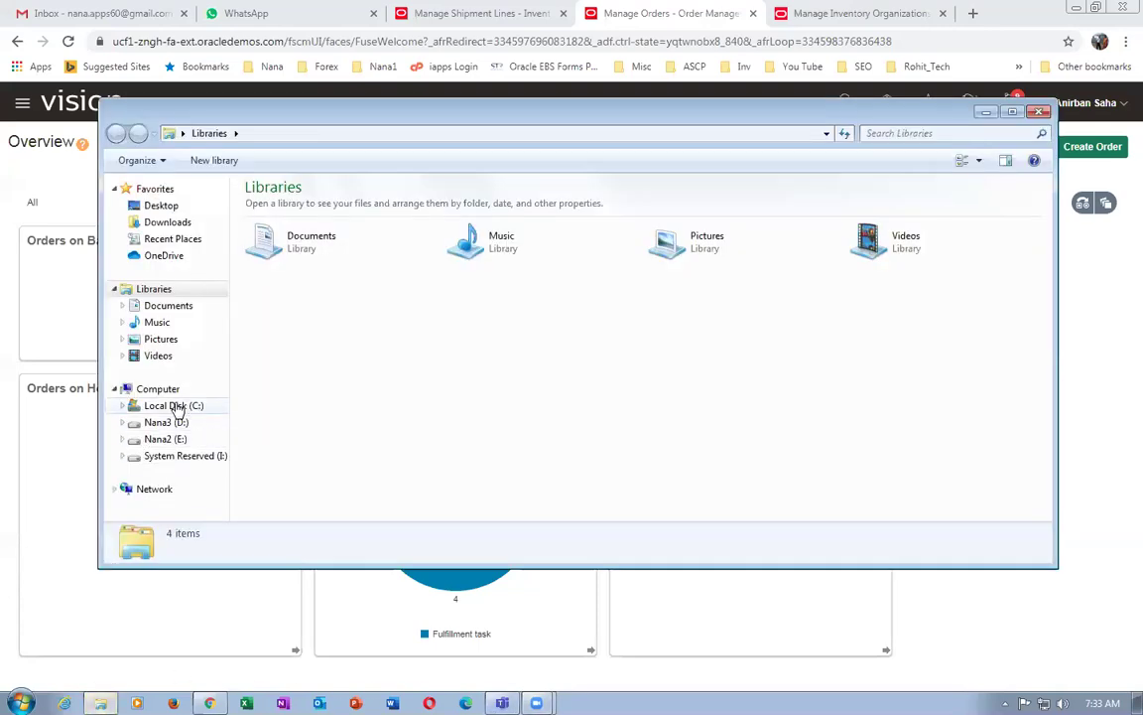
# Open the Advanced_Shipping document from C:\Fusion_OM_Training\Fusion_Order_Management_Documentation in Word.
pyautogui.click(146, 403)
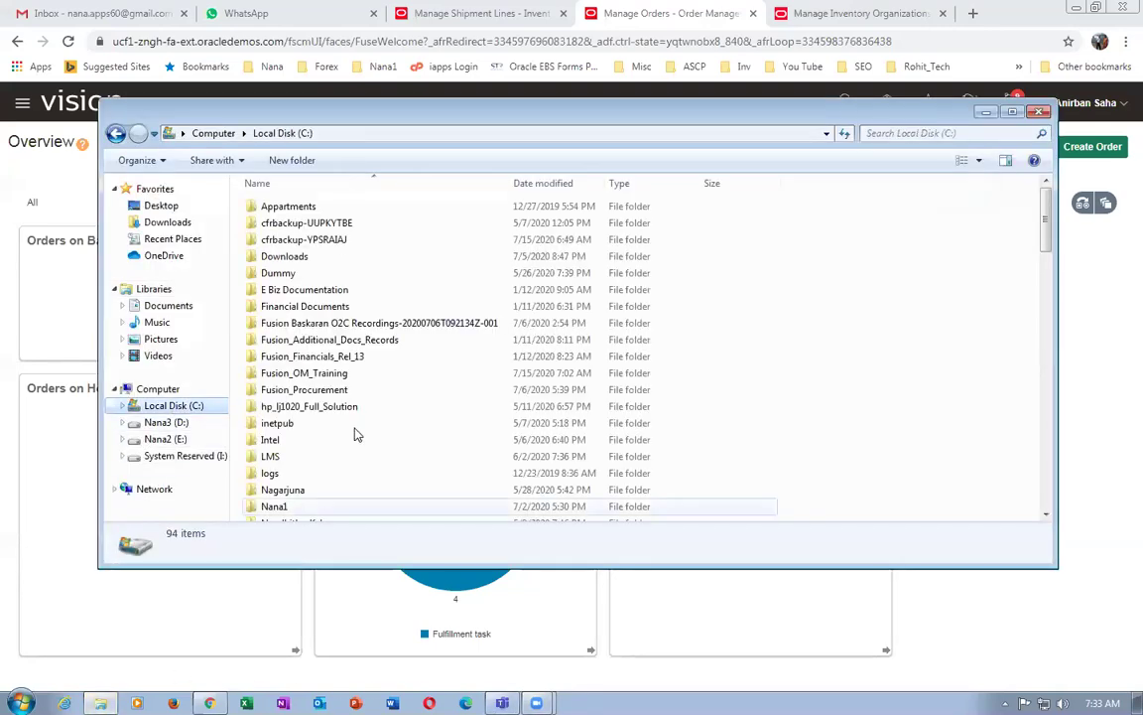
pyautogui.click(304, 389)
pyautogui.doubleClick(304, 372)
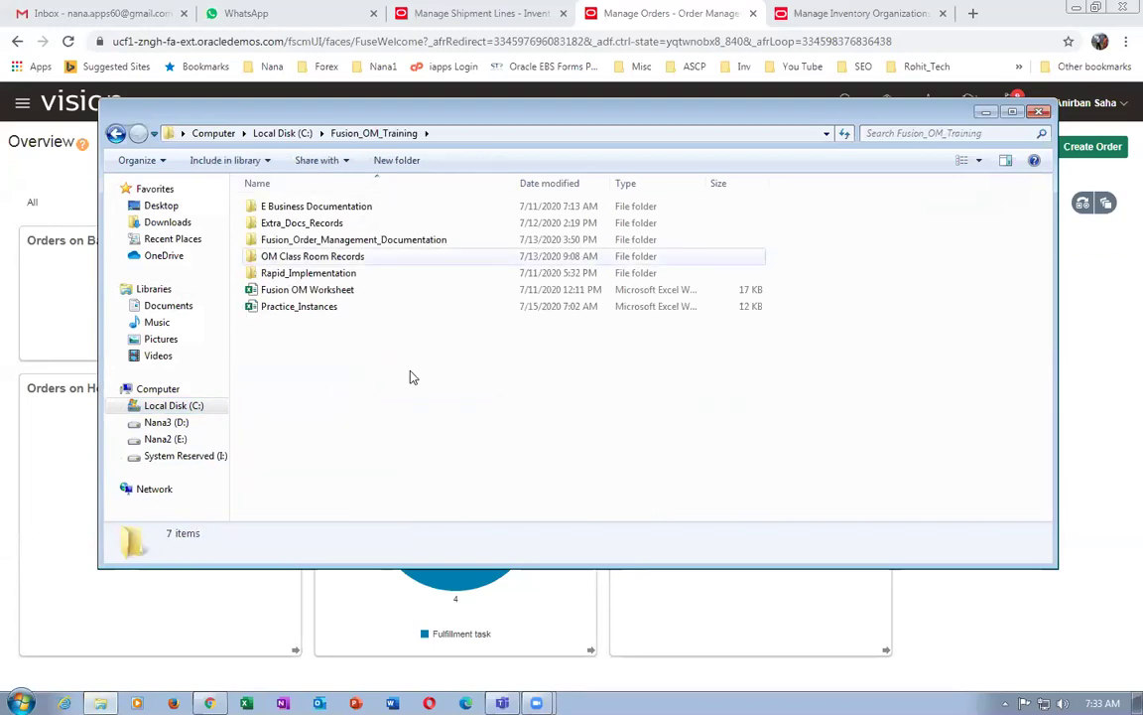
pyautogui.doubleClick(354, 242)
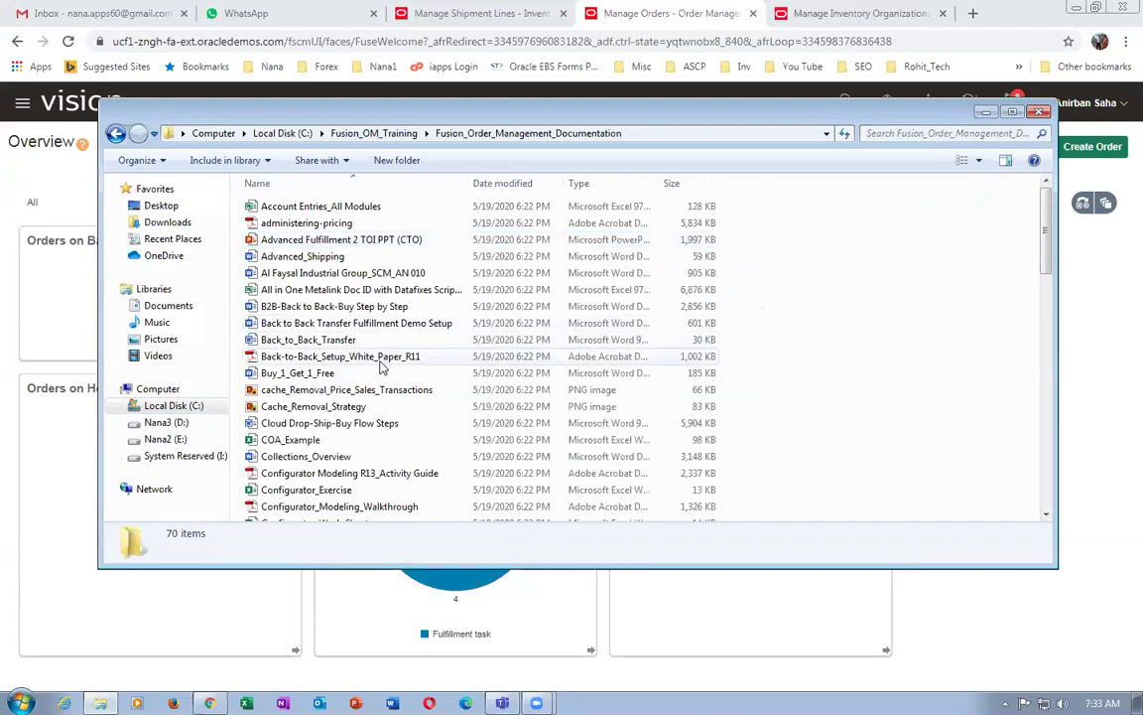
pyautogui.click(298, 256)
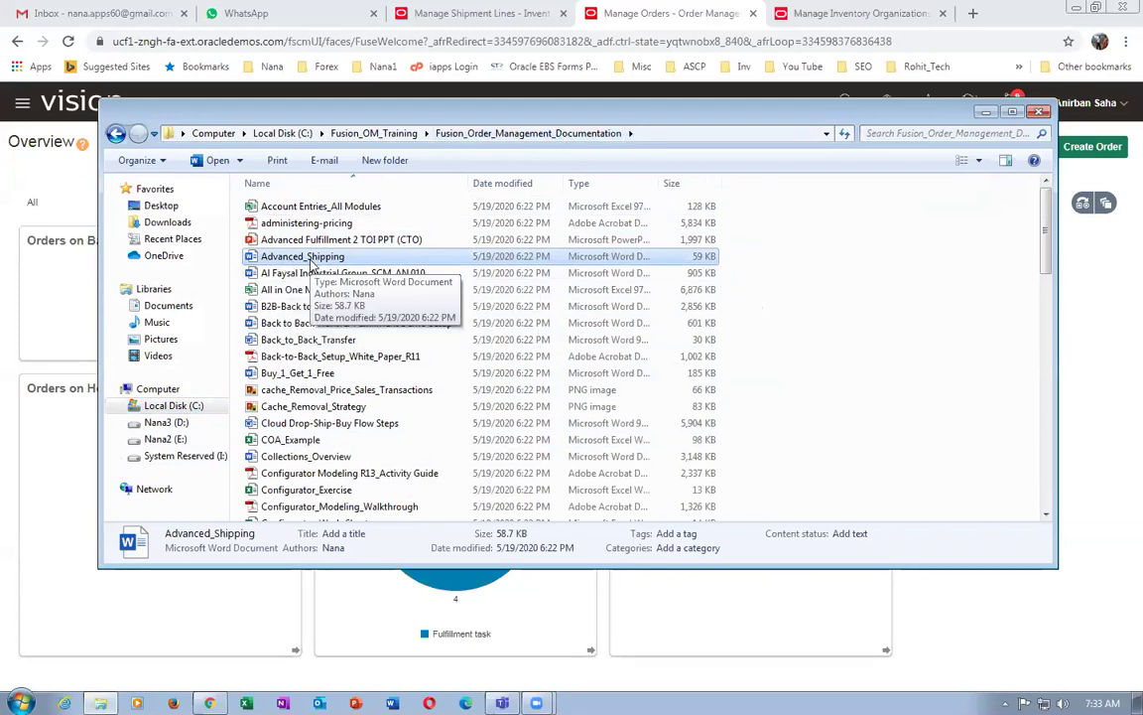
pyautogui.doubleClick(310, 260)
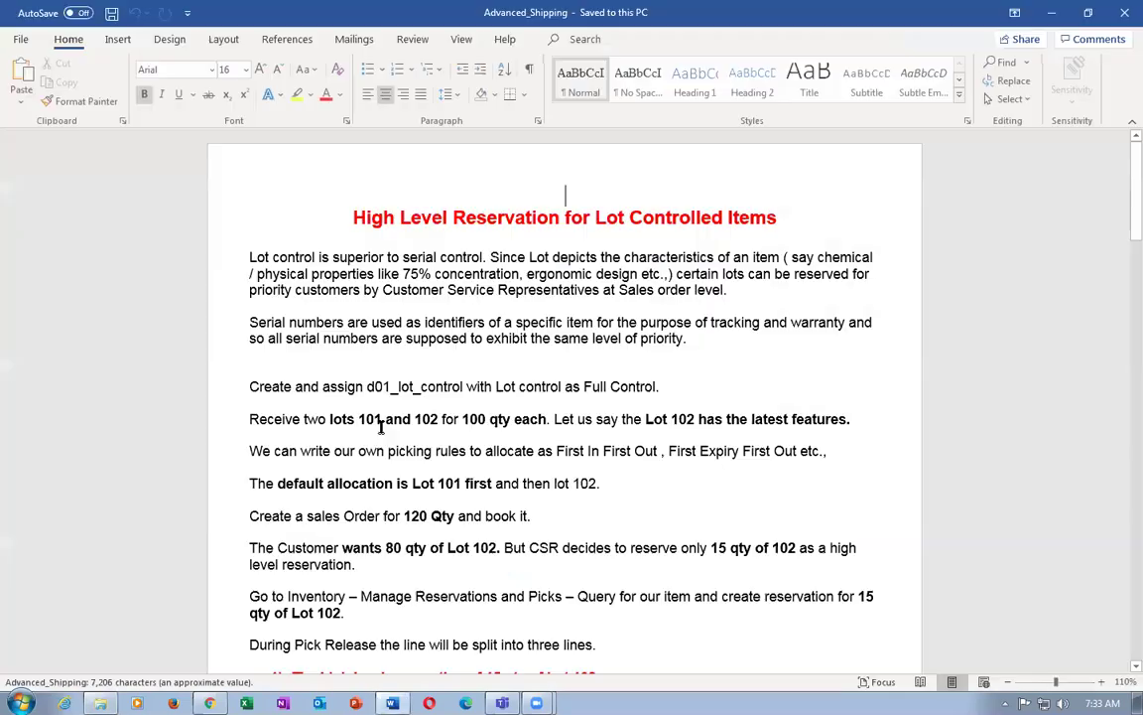
# Scroll past the lot versus serial control paragraphs to the Serial Generation at Inventory Pick section.
pyautogui.moveTo(490, 258); pyautogui.dragTo(491, 355)
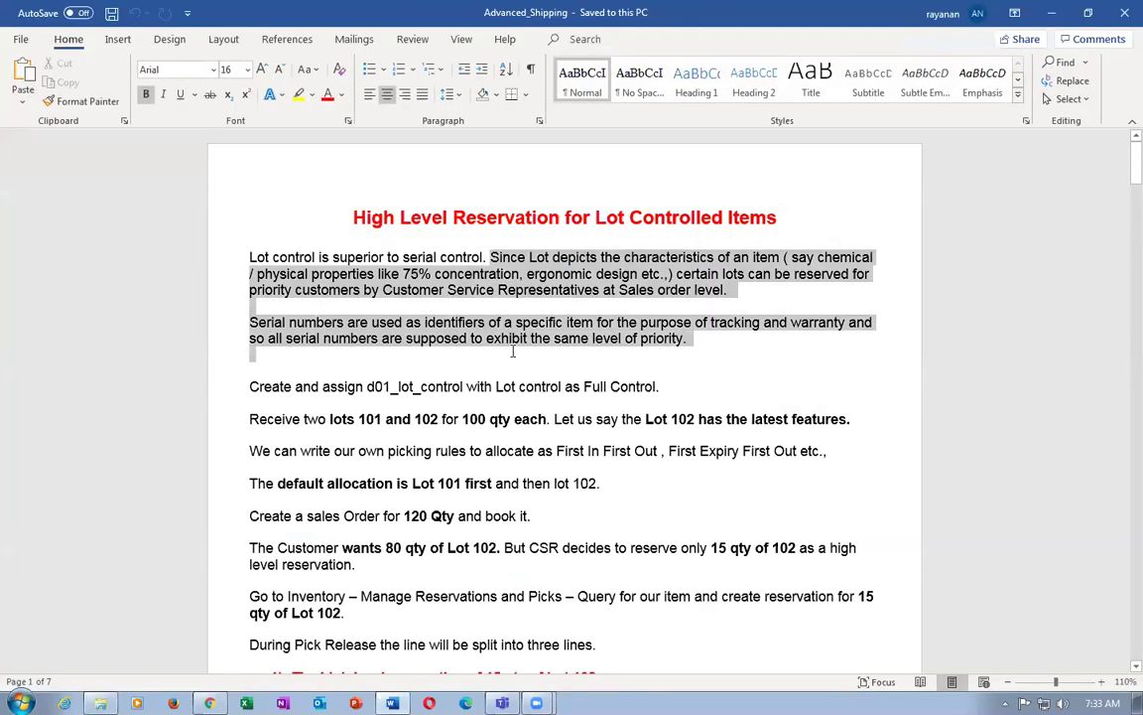
pyautogui.scroll(-15, 490, 438)
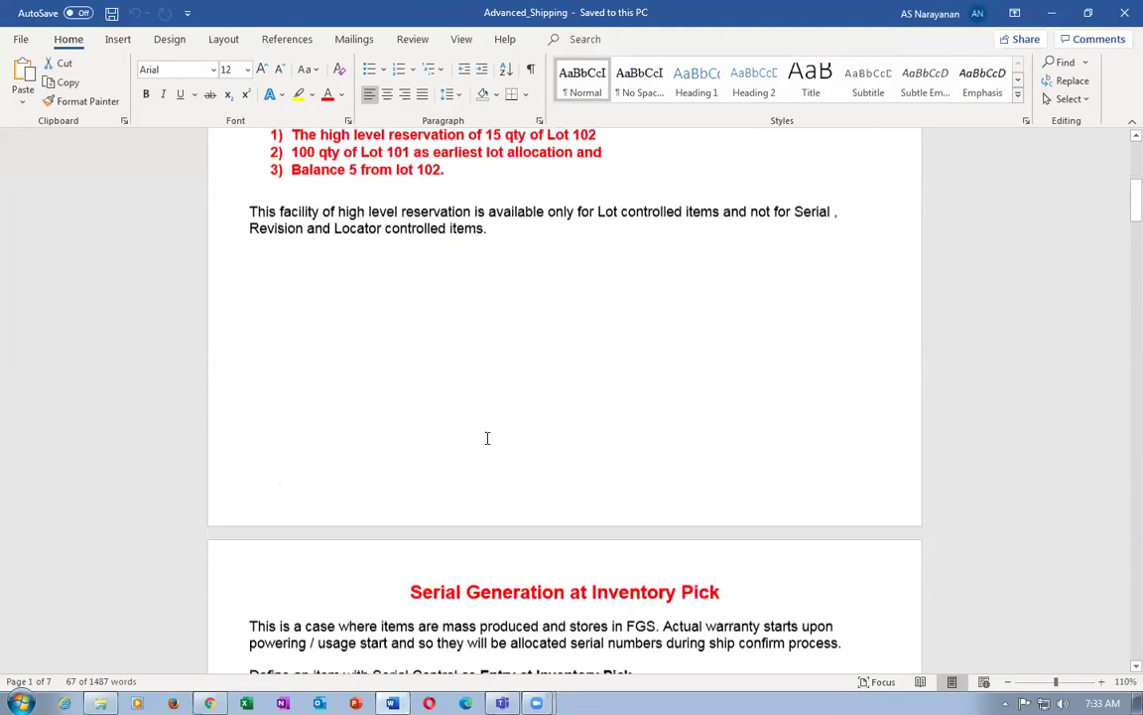
pyautogui.scroll(-1, 487, 437)
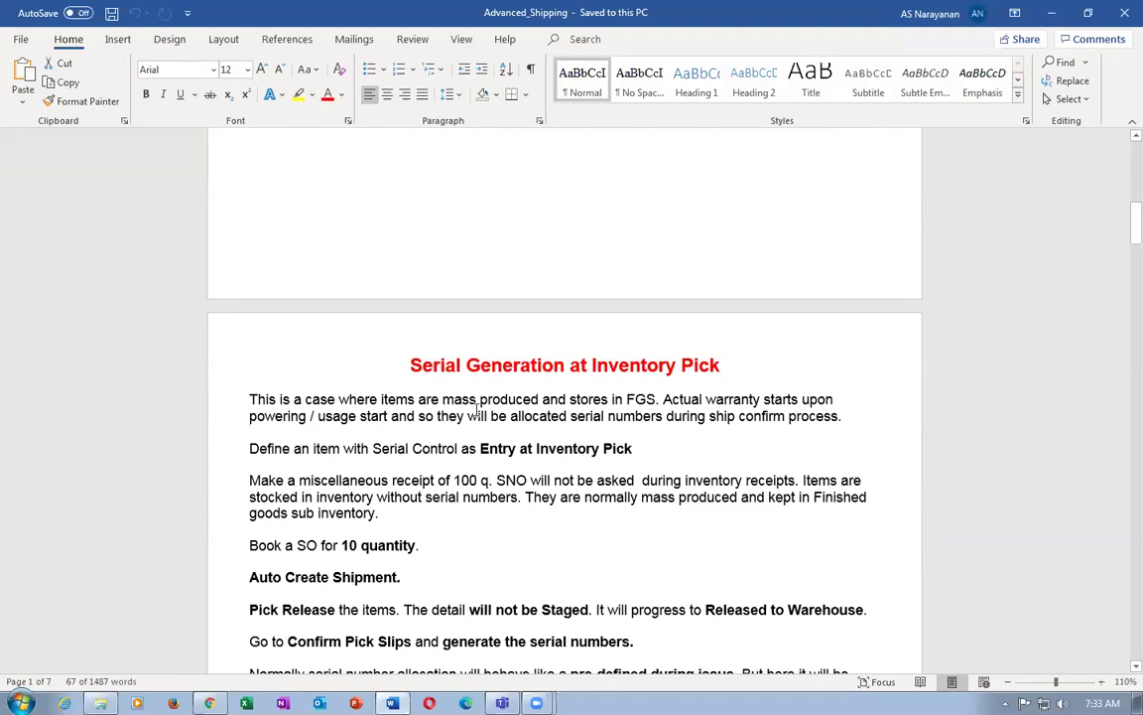
# Minimize the Explorer window and the Word document to reveal Chrome.
pyautogui.hotkey('alt', 'Tab')
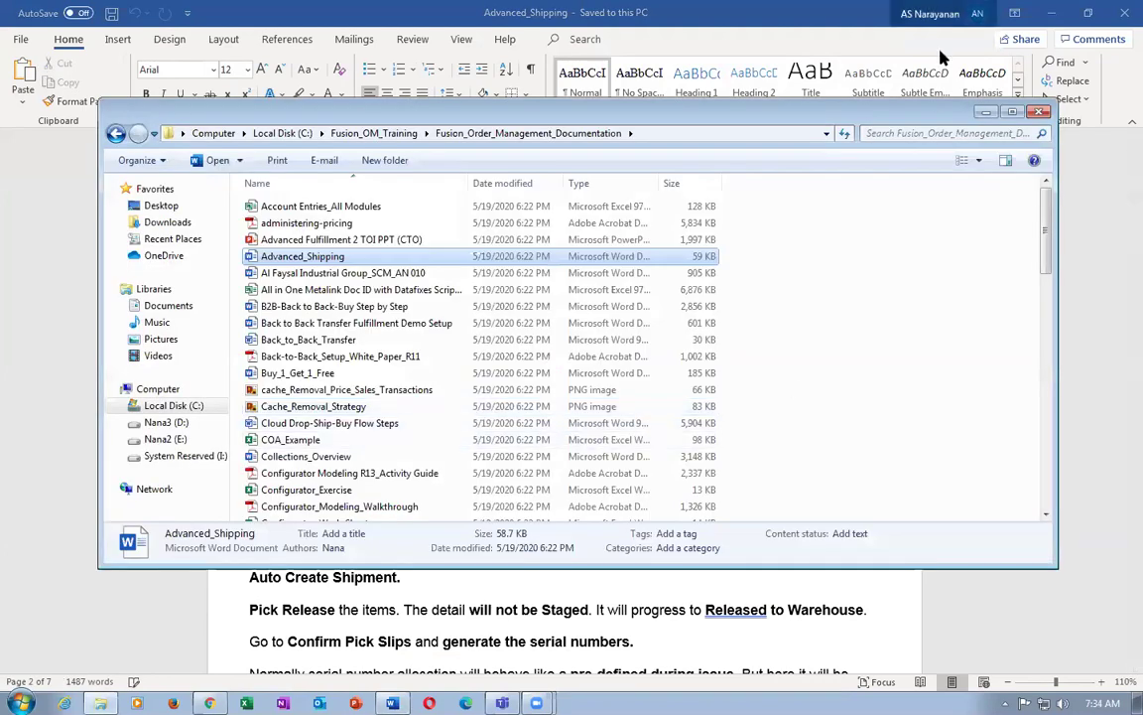
pyautogui.click(987, 113)
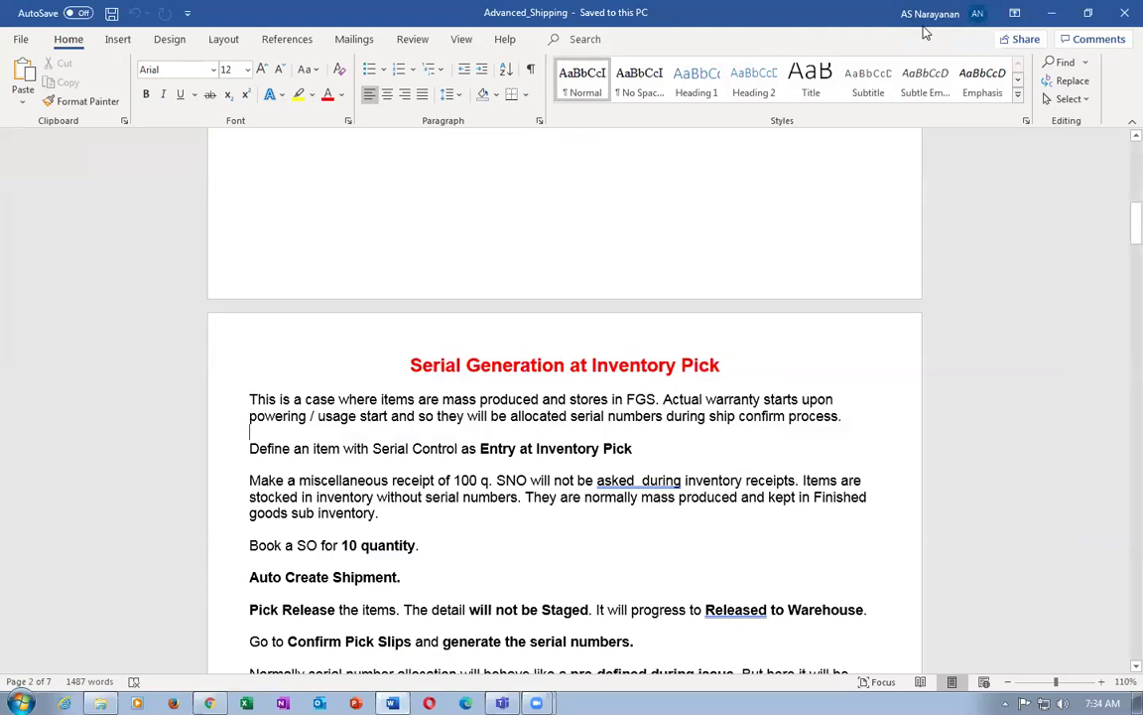
pyautogui.click(1054, 15)
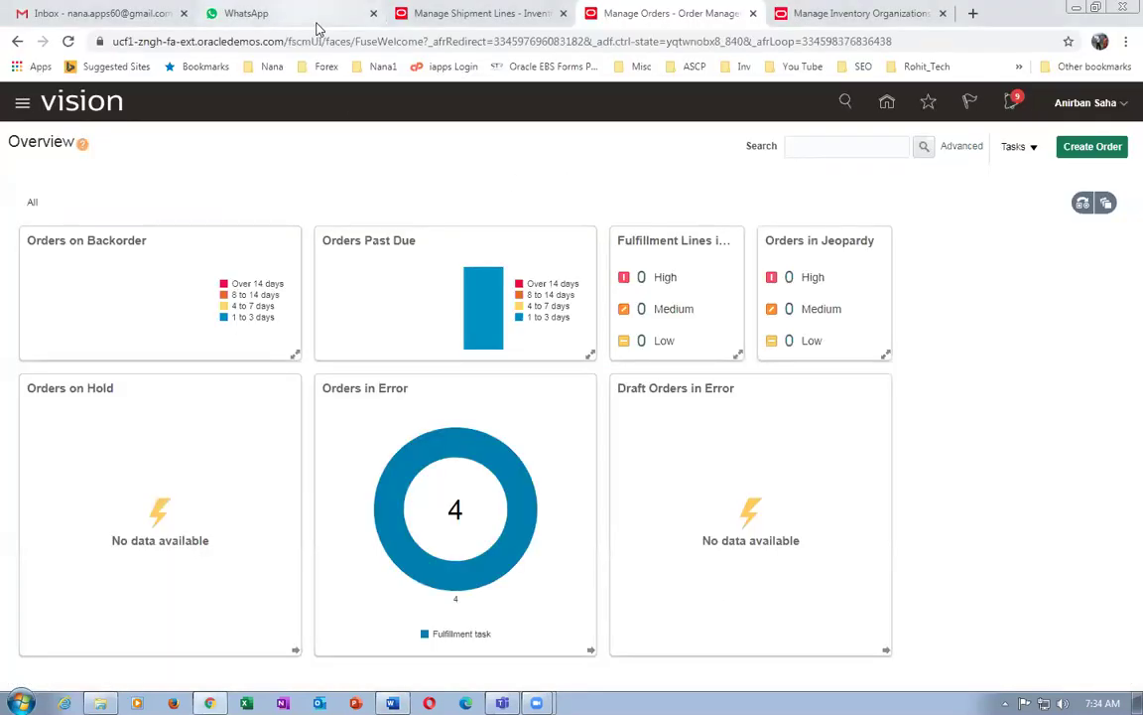
# Cancel the inventory organization parameters page and click Done on the organizations list.
pyautogui.click(494, 27)
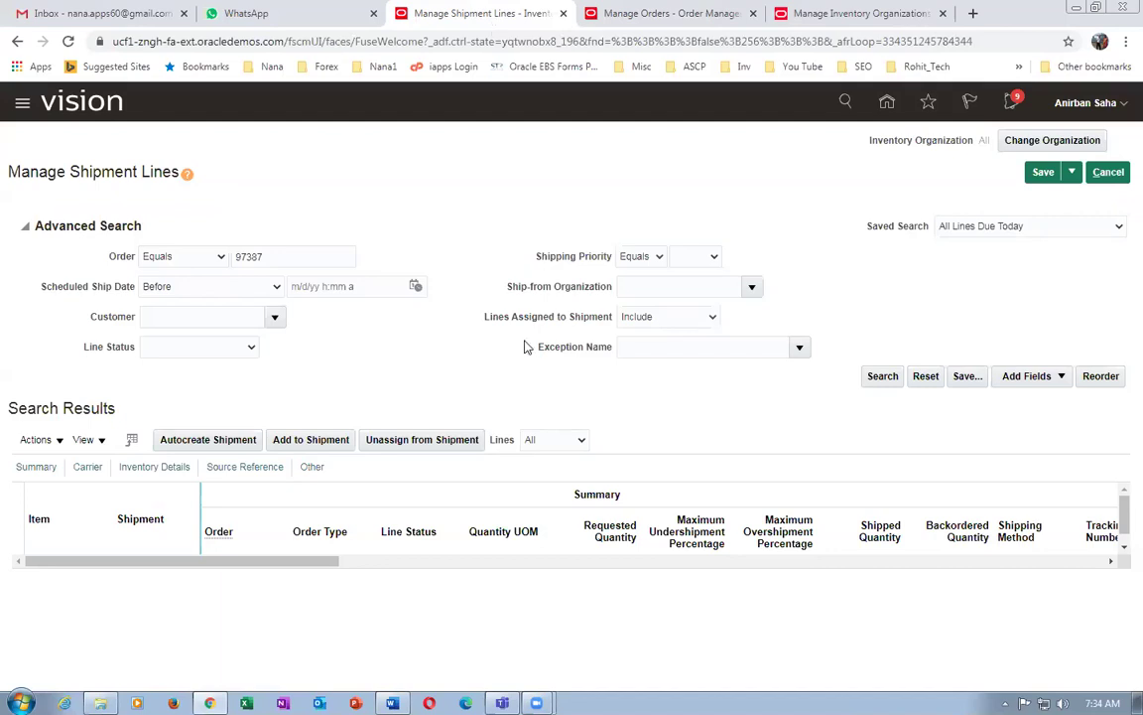
pyautogui.click(838, 16)
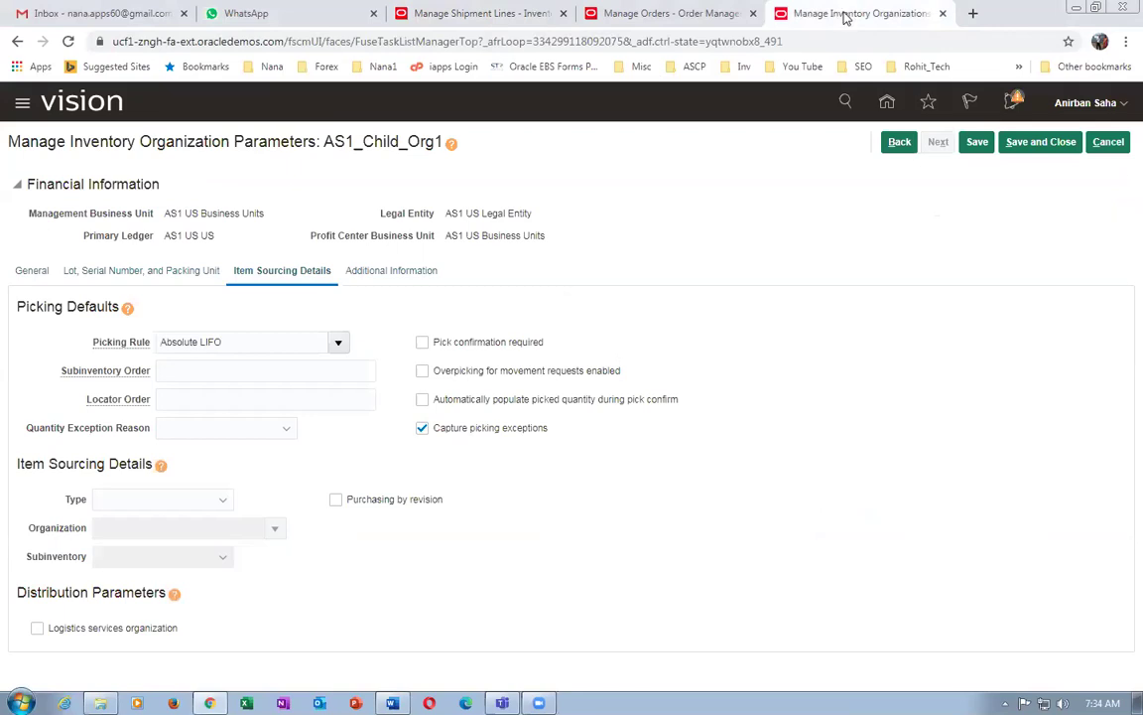
pyautogui.click(1109, 142)
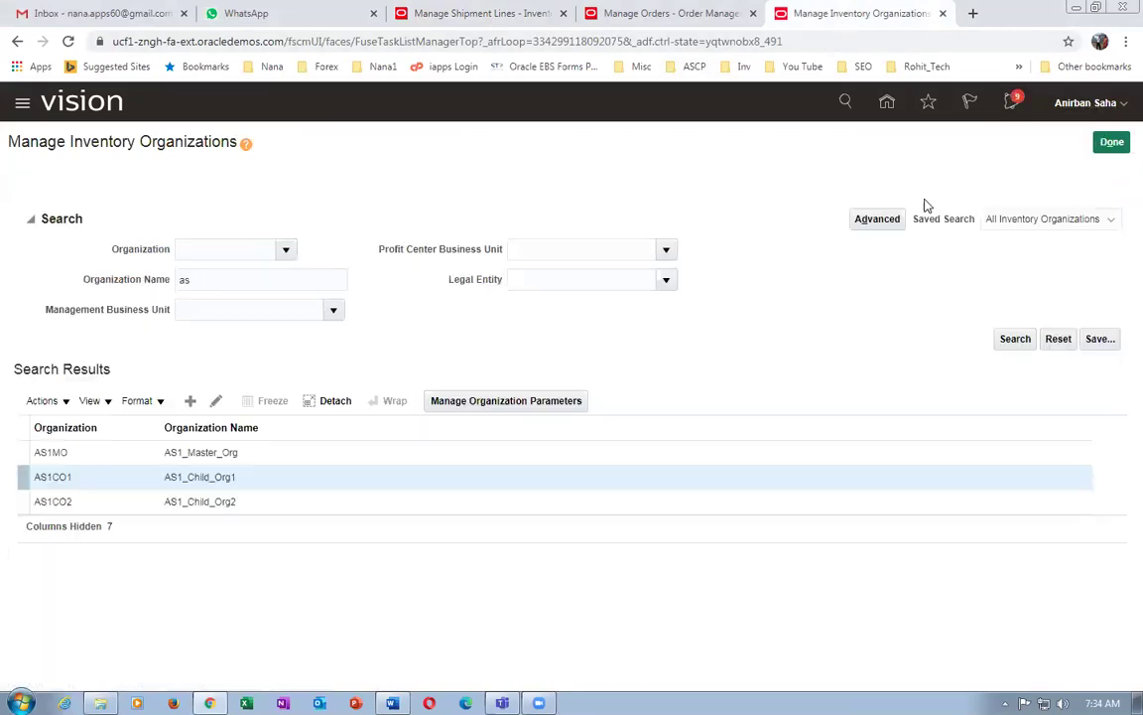
pyautogui.click(1103, 146)
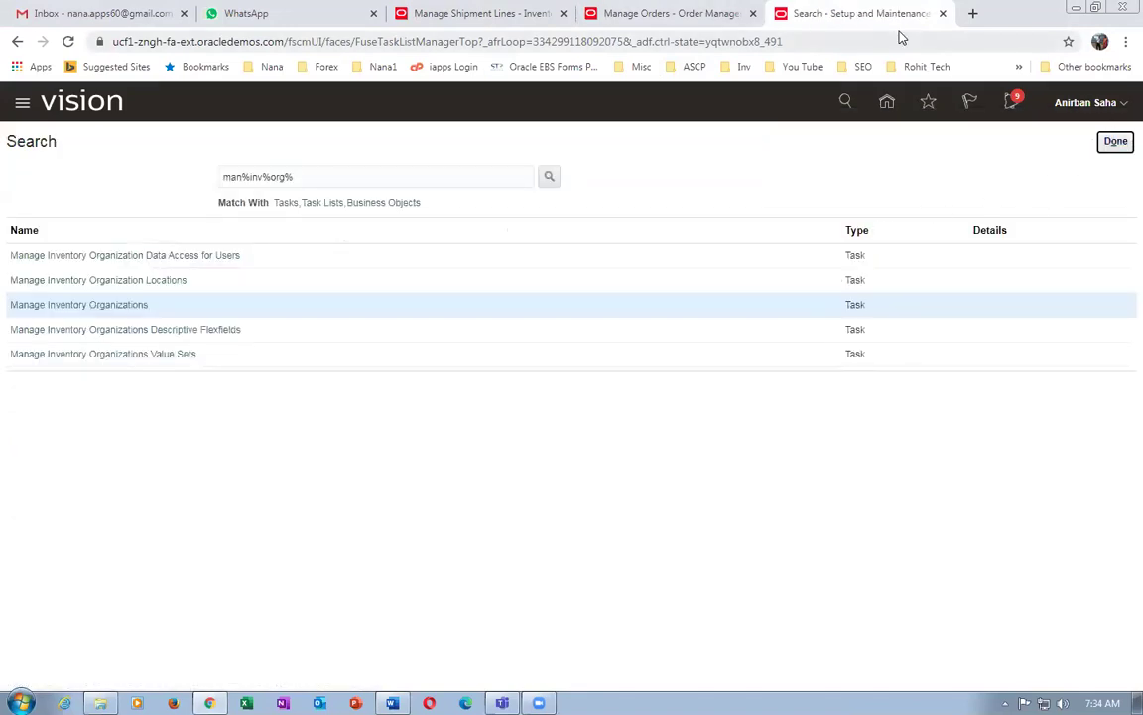
# Close the setup Search, Manage Orders and Manage Shipment Lines tabs.
pyautogui.click(943, 13)
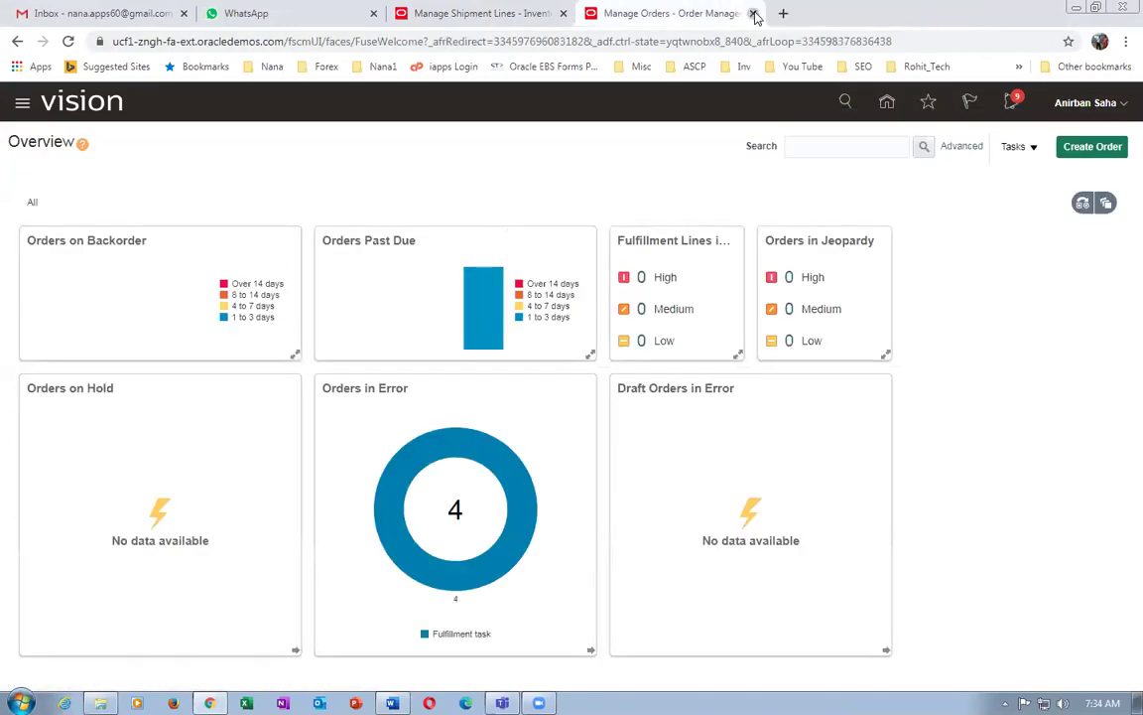
pyautogui.click(751, 14)
pyautogui.click(564, 14)
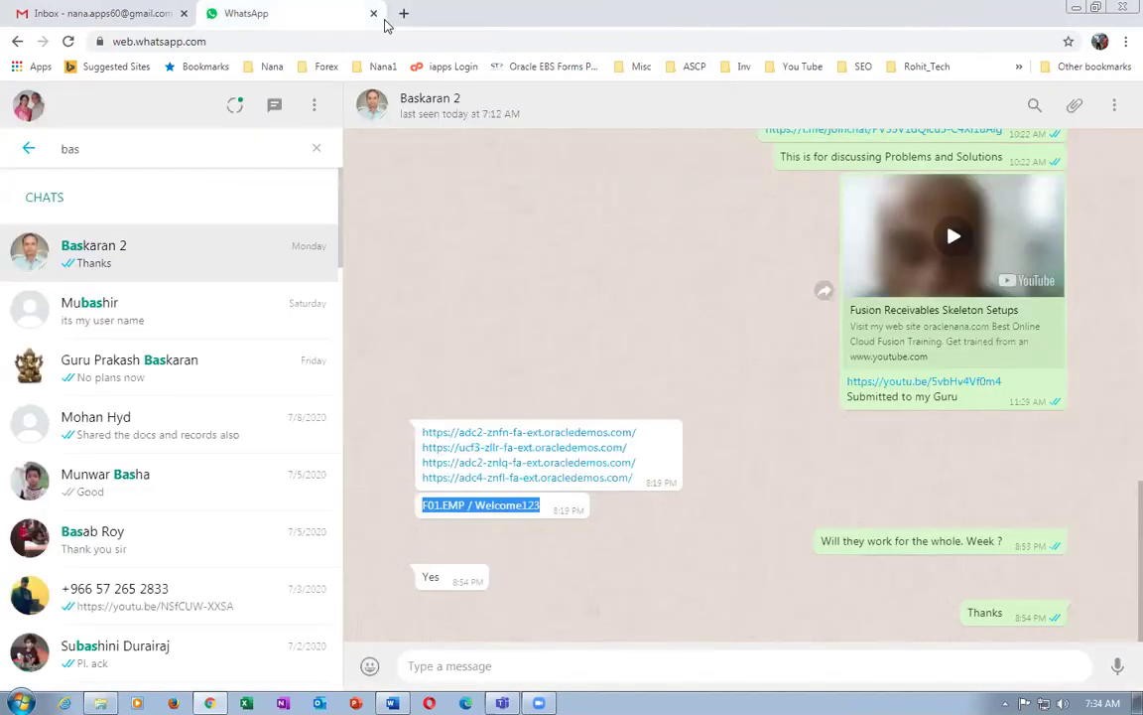
# Open a new blank Chrome tab after reading the shared demo credentials.
pyautogui.click(390, 13)
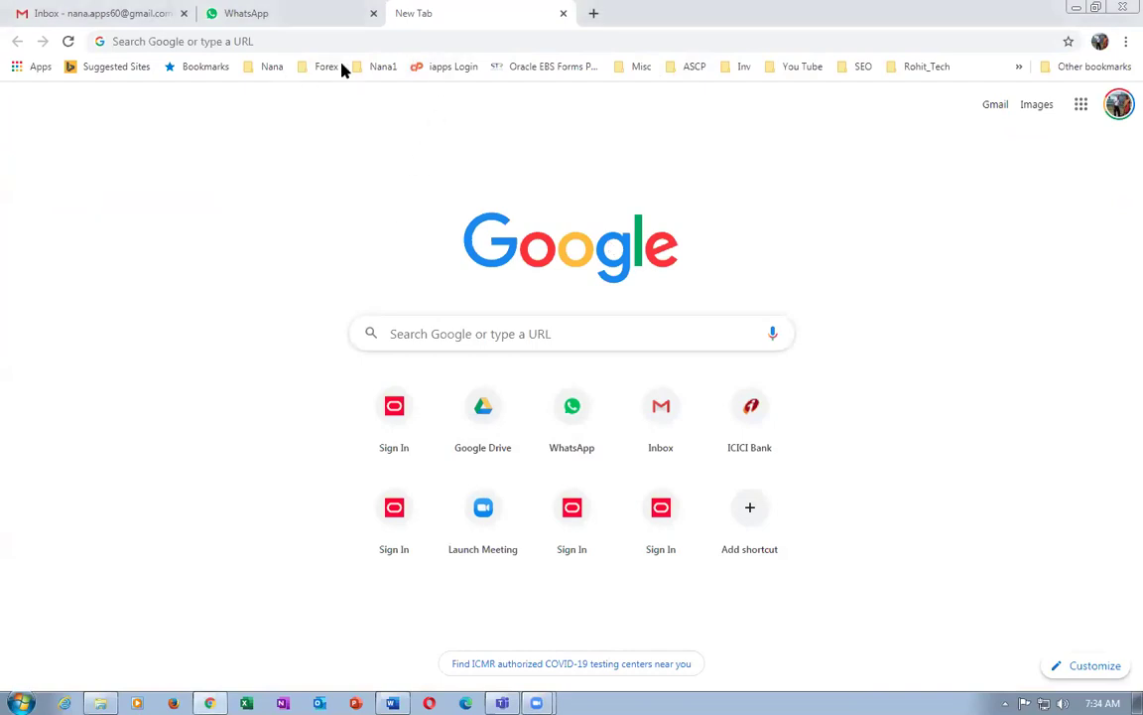
# Sign in to the new Oracle Cloud demo instance using the Oracle login bookmark in Nana1.
pyautogui.click(375, 66)
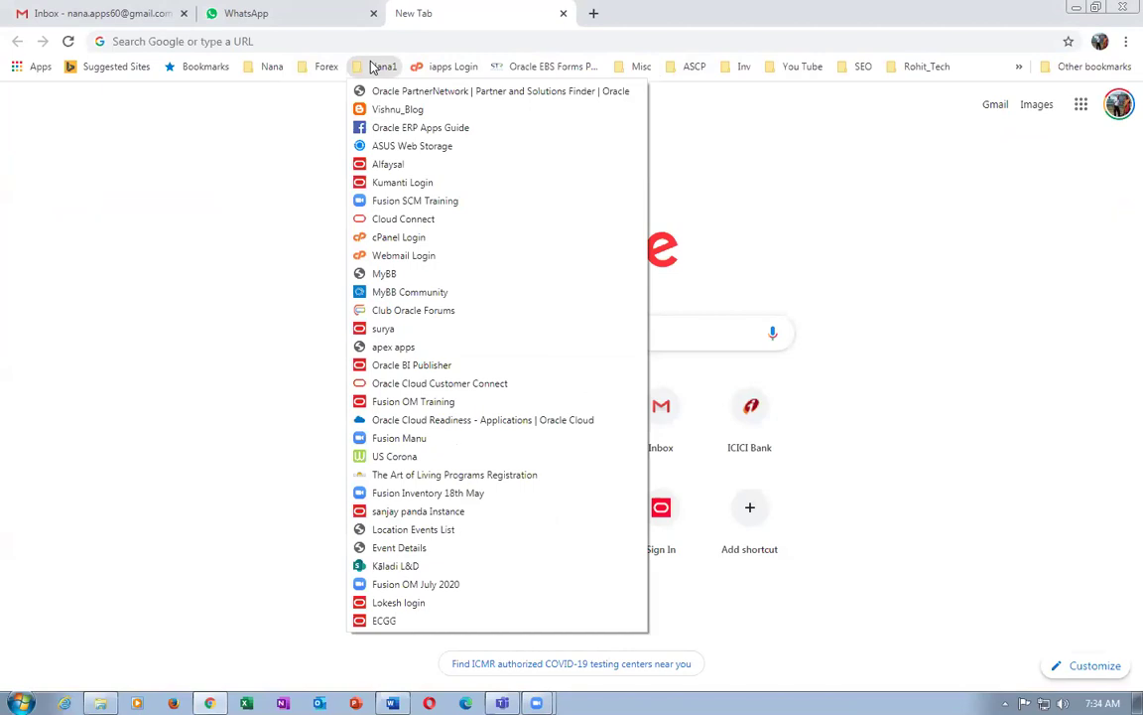
pyautogui.click(437, 602)
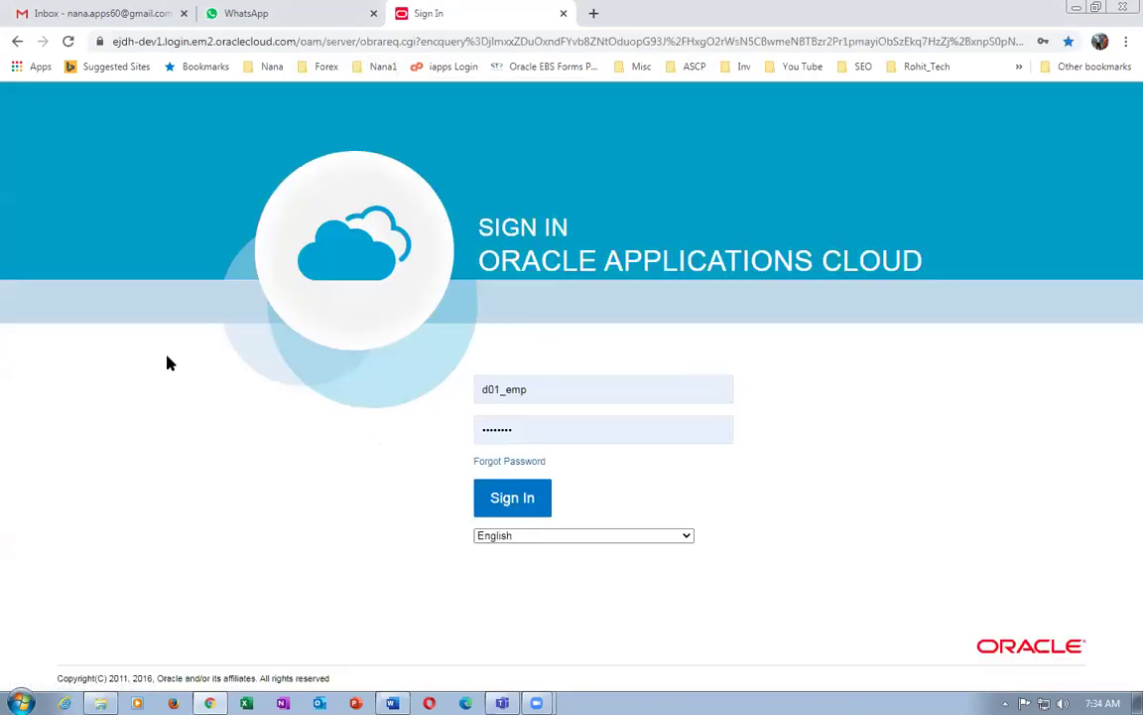
pyautogui.click(532, 503)
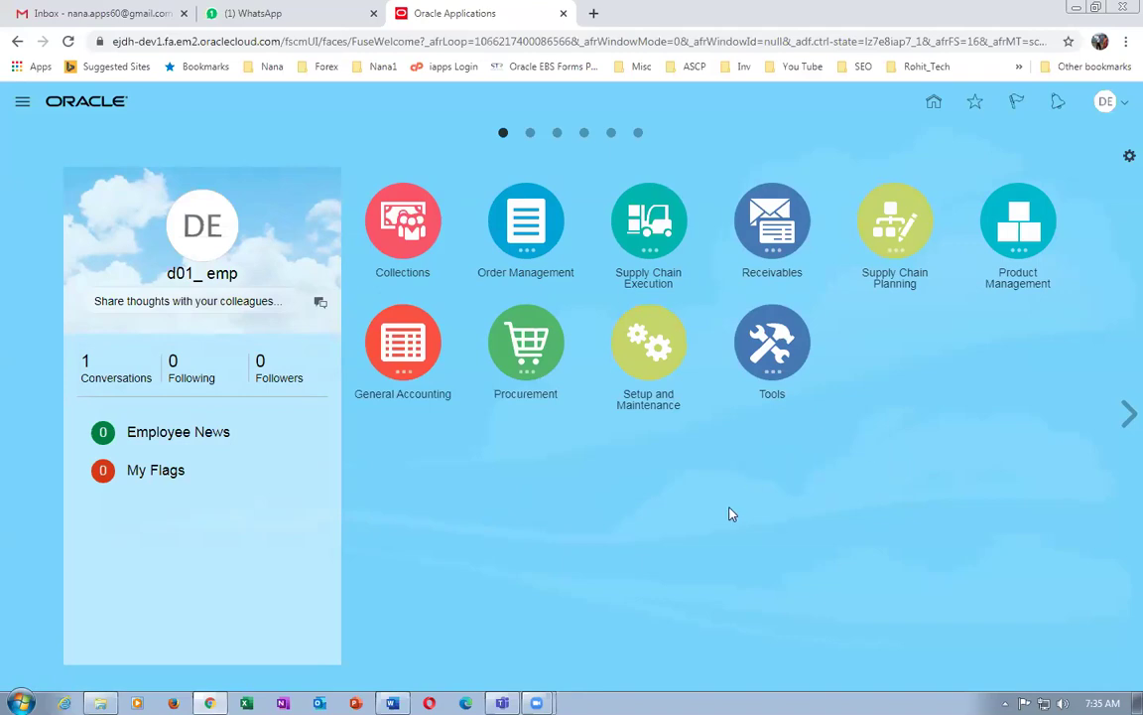
# Switch back to the Advanced_Shipping Word document and place the cursor in the receipt sentence.
pyautogui.hotkey('alt', 'Tab')
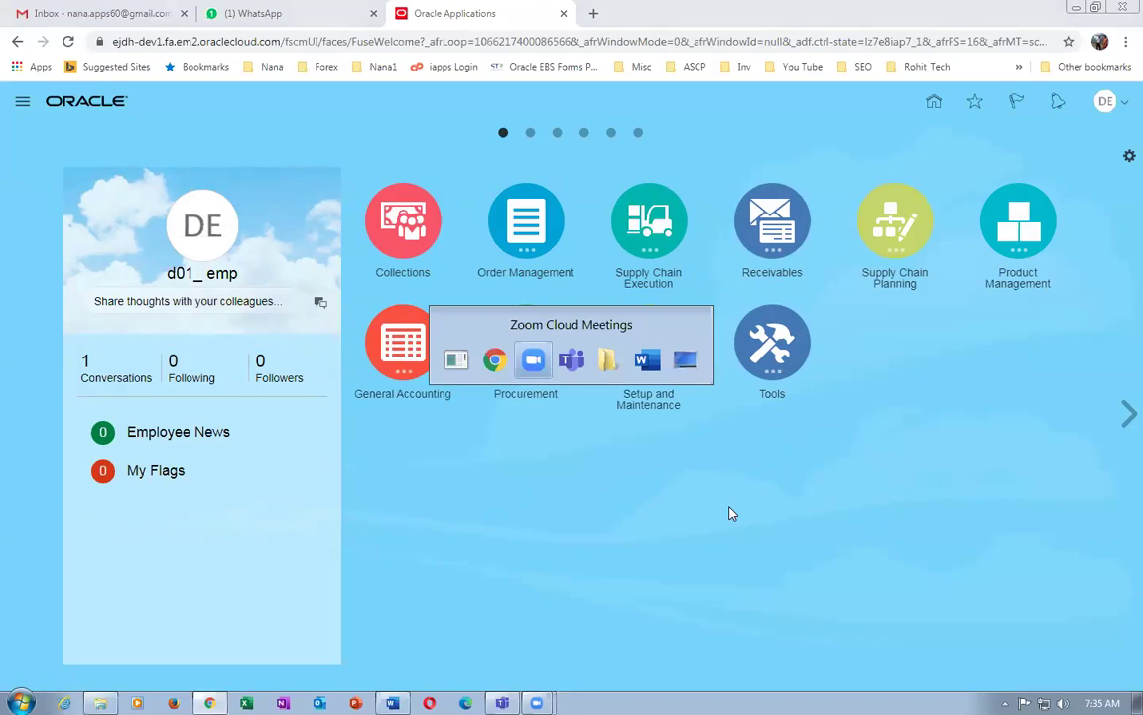
pyautogui.hotkey('alt', 'Tab')
pyautogui.hotkey('alt', 'Tab')
pyautogui.hotkey('alt', 'Tab')
pyautogui.click(557, 480)
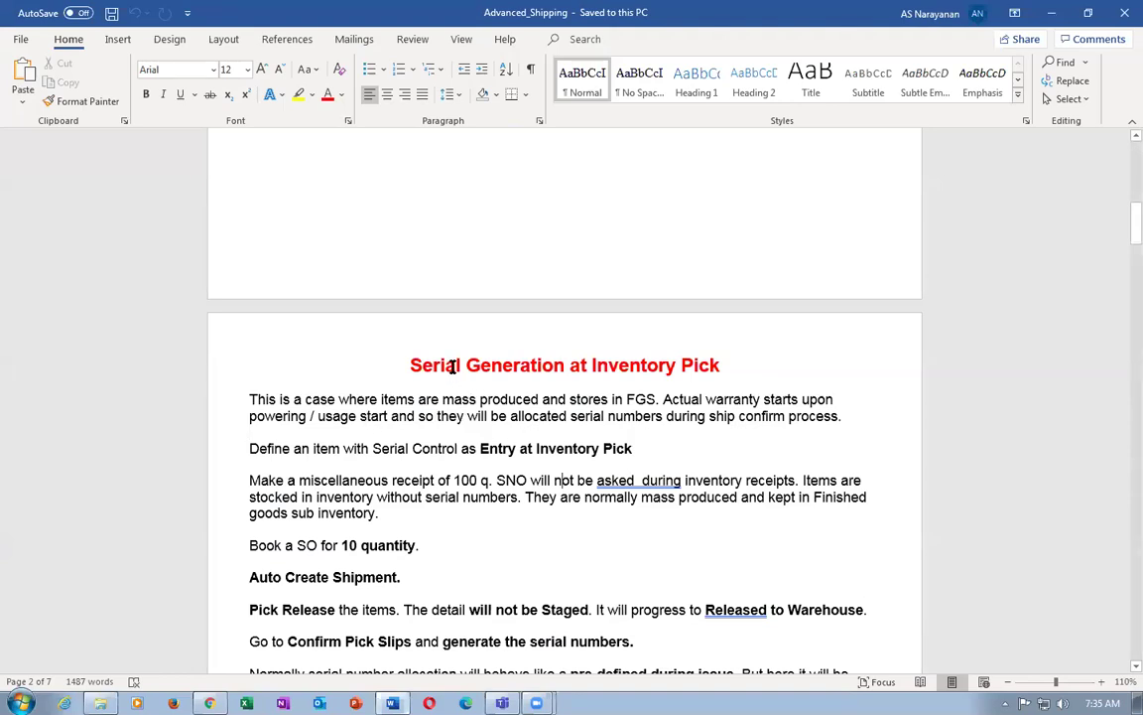
# Highlight the Inventory Pick heading, warranty note and Entry at Inventory Pick setting, then return to Chrome.
pyautogui.moveTo(408, 365); pyautogui.dragTo(687, 385)
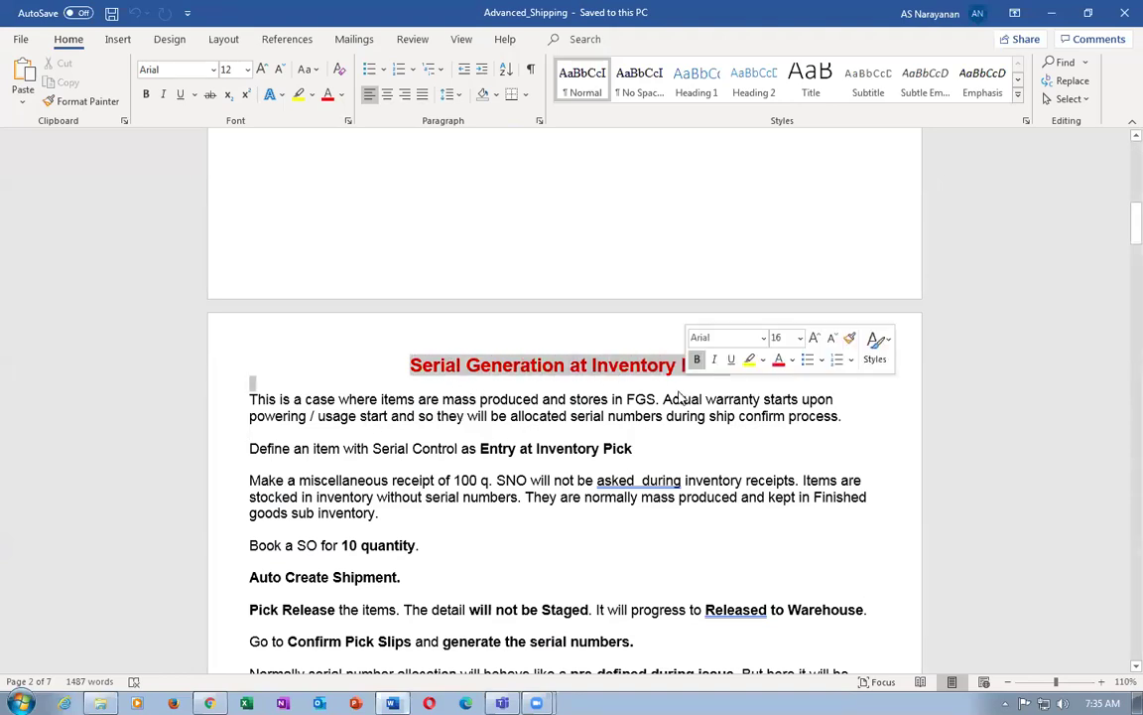
pyautogui.press('Left')
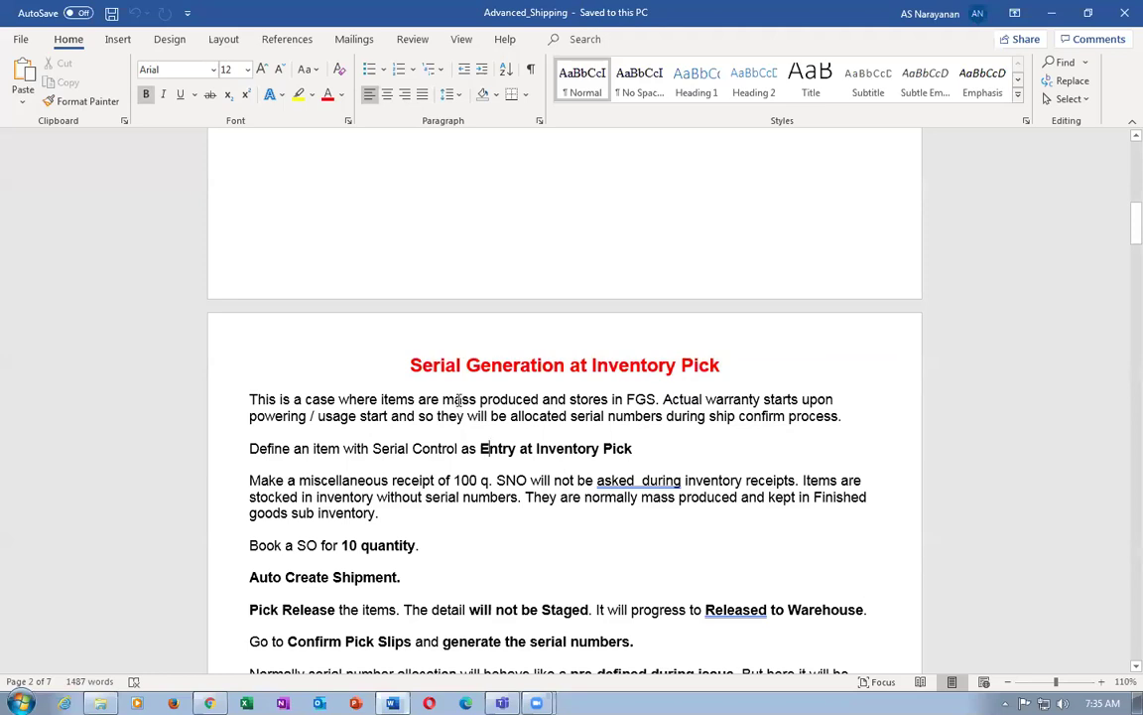
pyautogui.click(459, 399)
pyautogui.moveTo(736, 399); pyautogui.dragTo(532, 420)
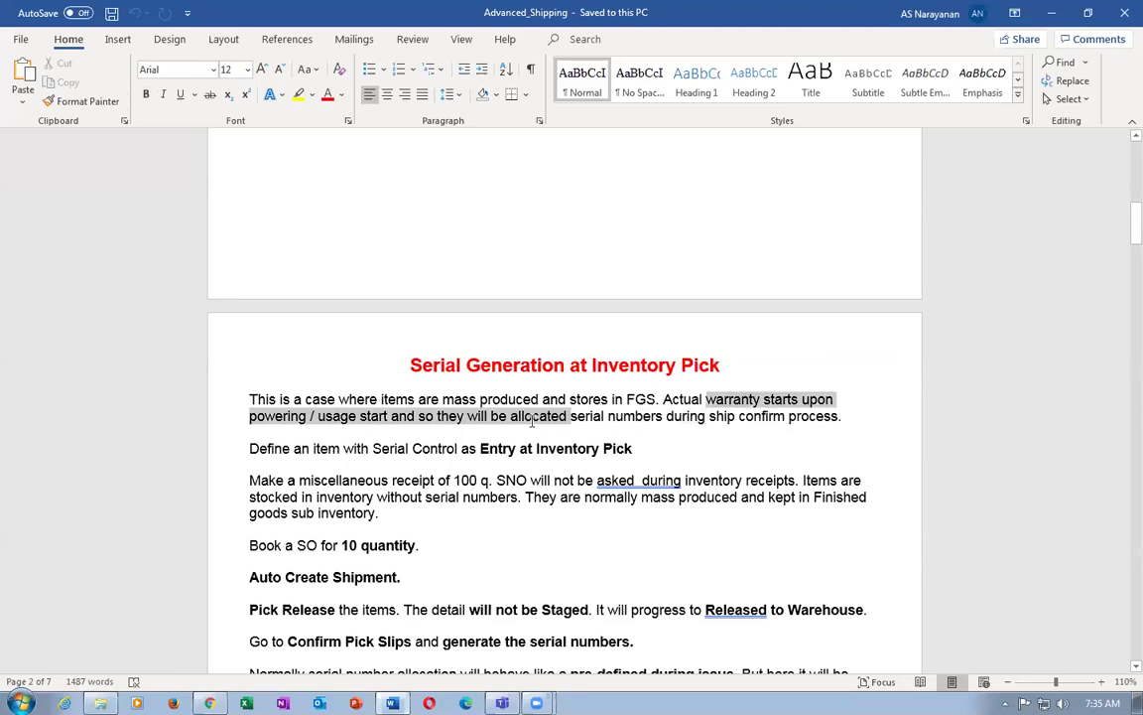
pyautogui.click(387, 448)
pyautogui.moveTo(436, 448); pyautogui.dragTo(644, 460)
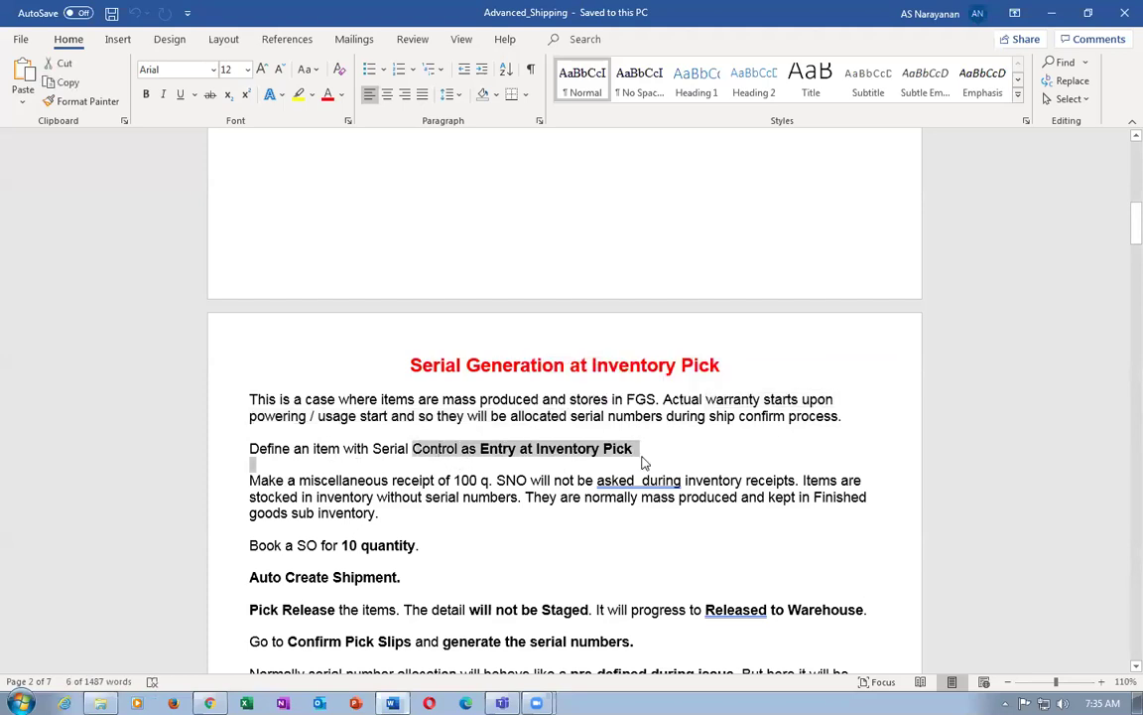
pyautogui.hotkey('alt', 'Tab')
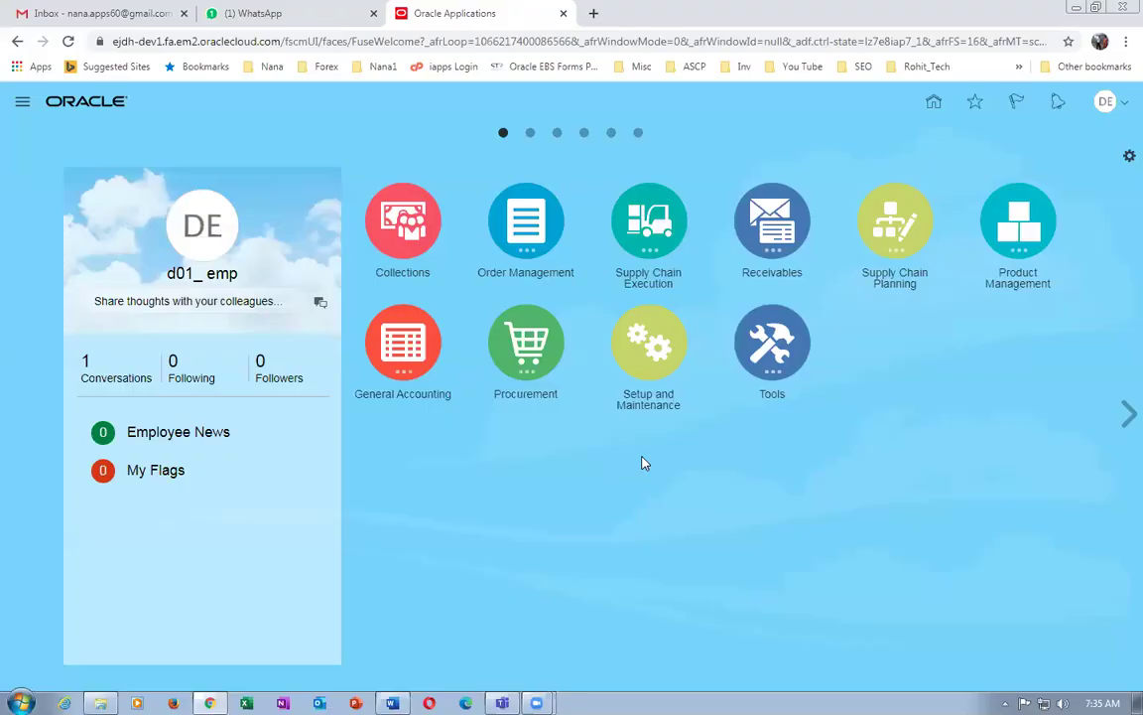
# Open Product Management > Product Information Management and choose Create Item from the Tasks panel.
pyautogui.click(1022, 250)
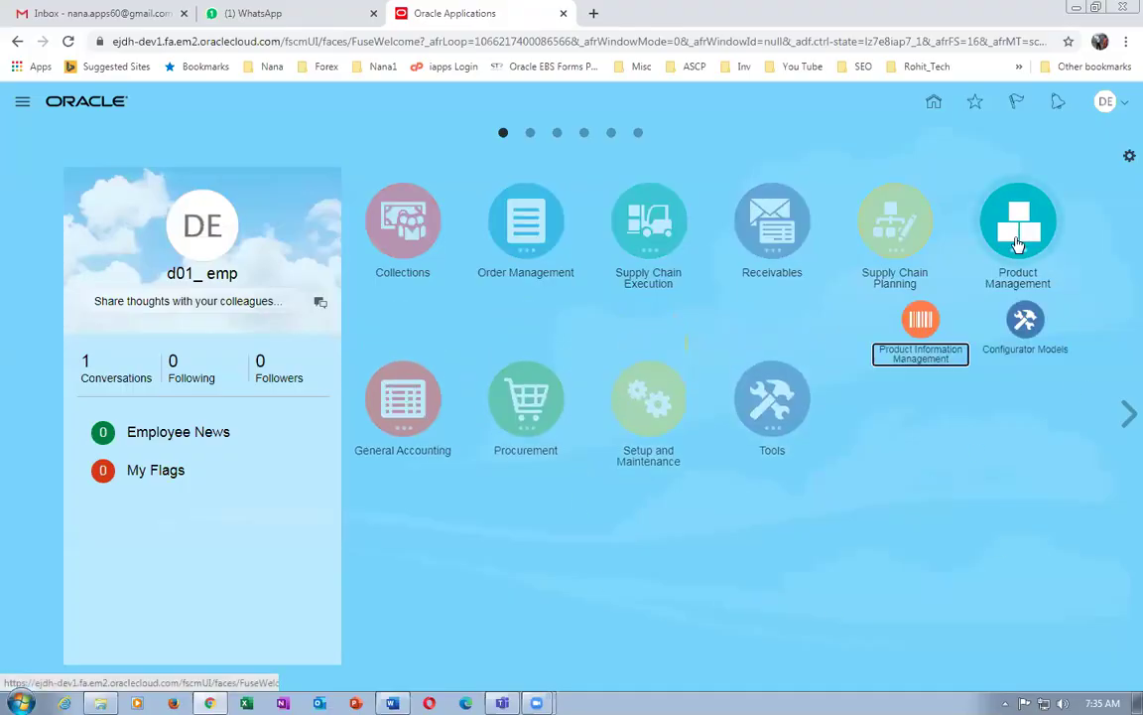
pyautogui.click(931, 359)
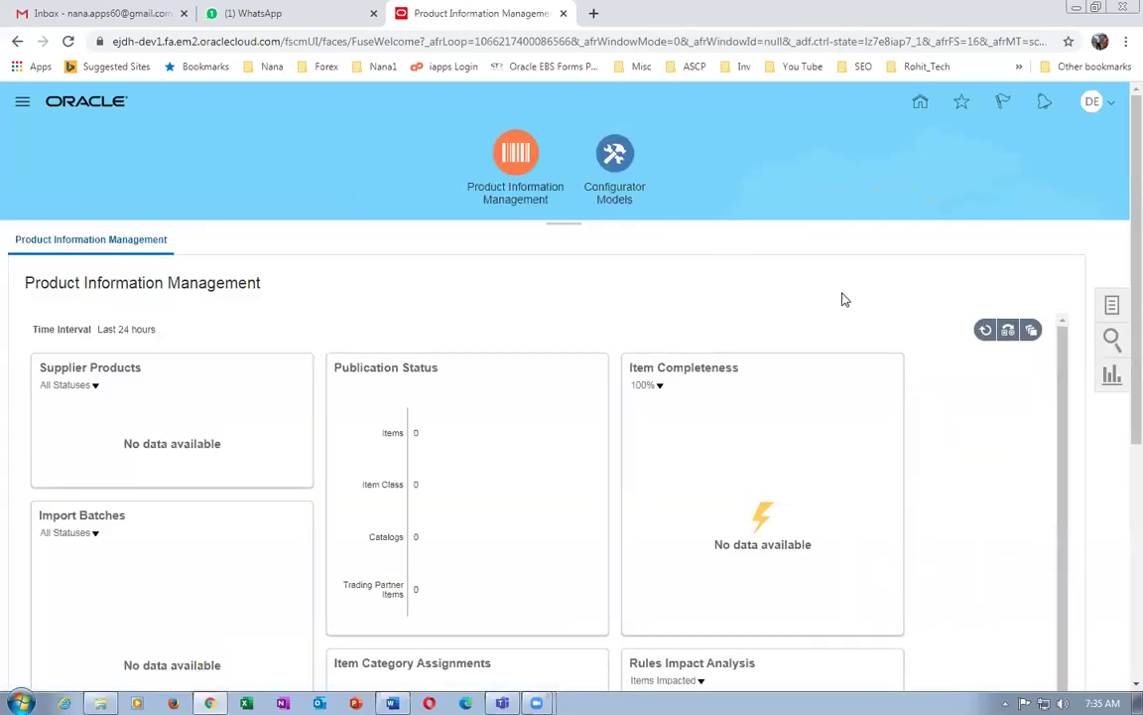
pyautogui.click(1113, 310)
pyautogui.click(998, 257)
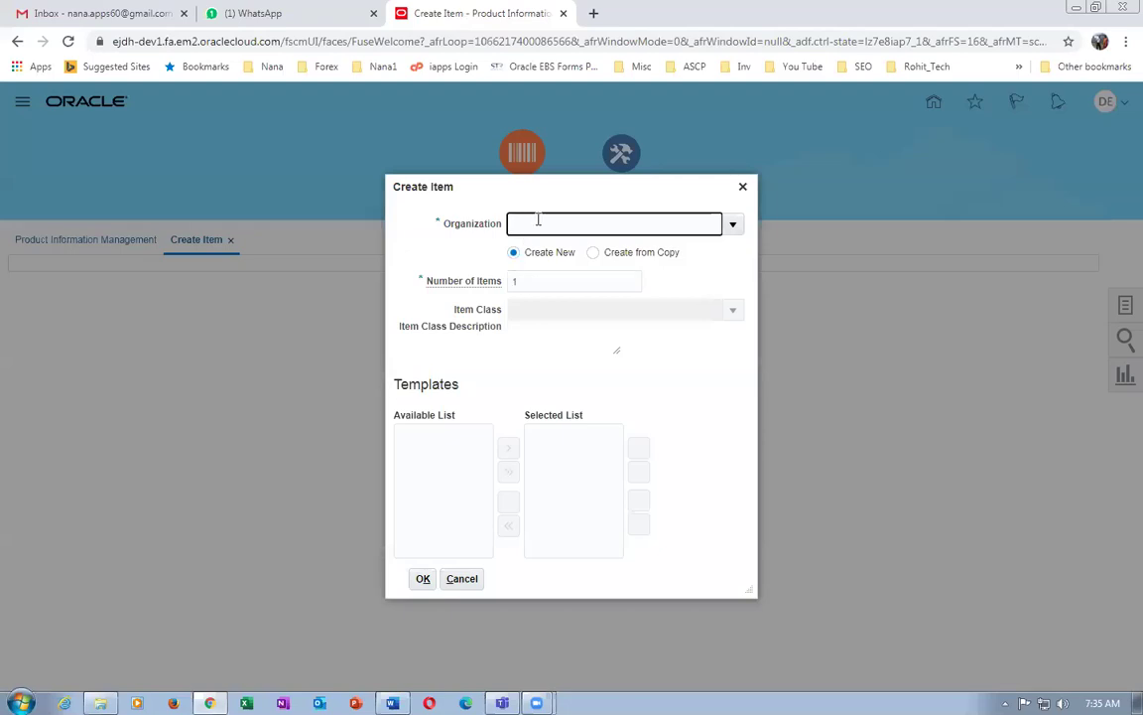
# Choose organization D010 and Root Item Class, keep the d01 Finished Goods template, and confirm.
pyautogui.write('01')
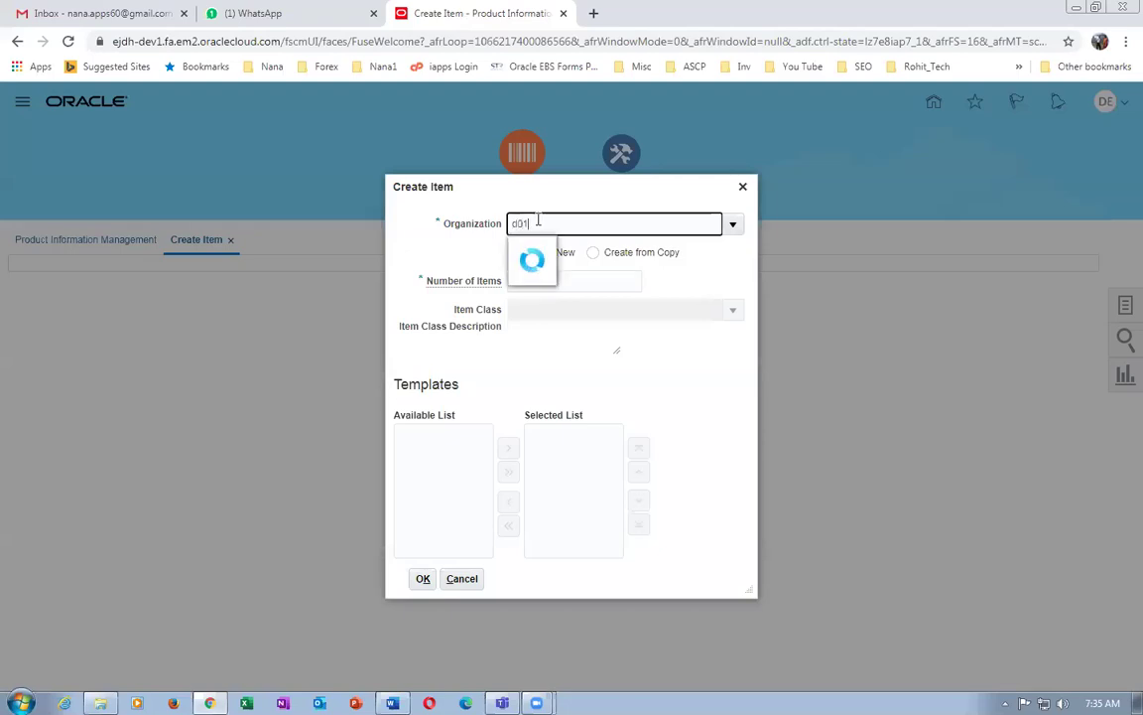
pyautogui.click(548, 248)
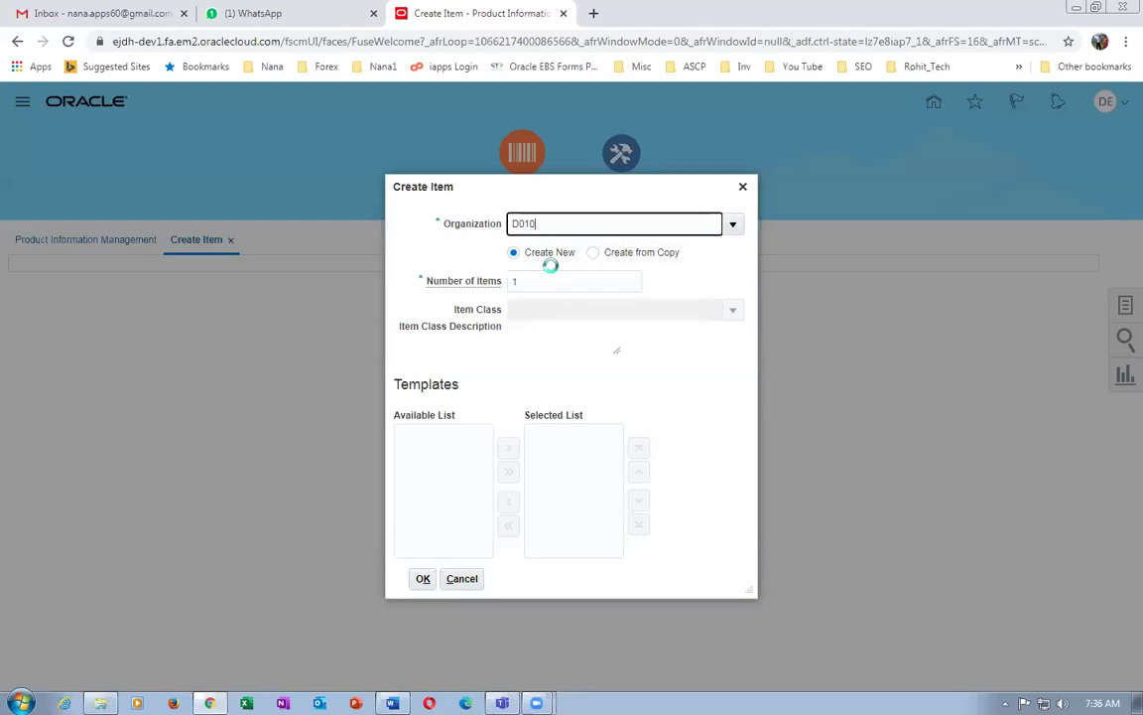
pyautogui.click(538, 312)
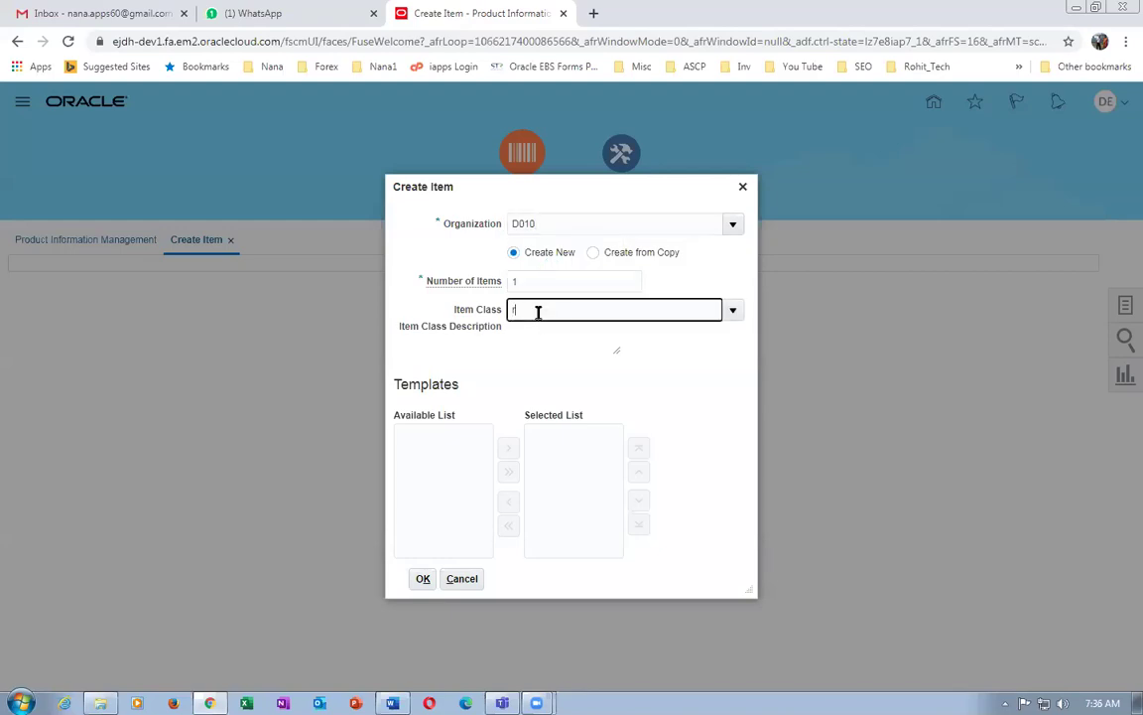
pyautogui.write('root')
pyautogui.click(544, 333)
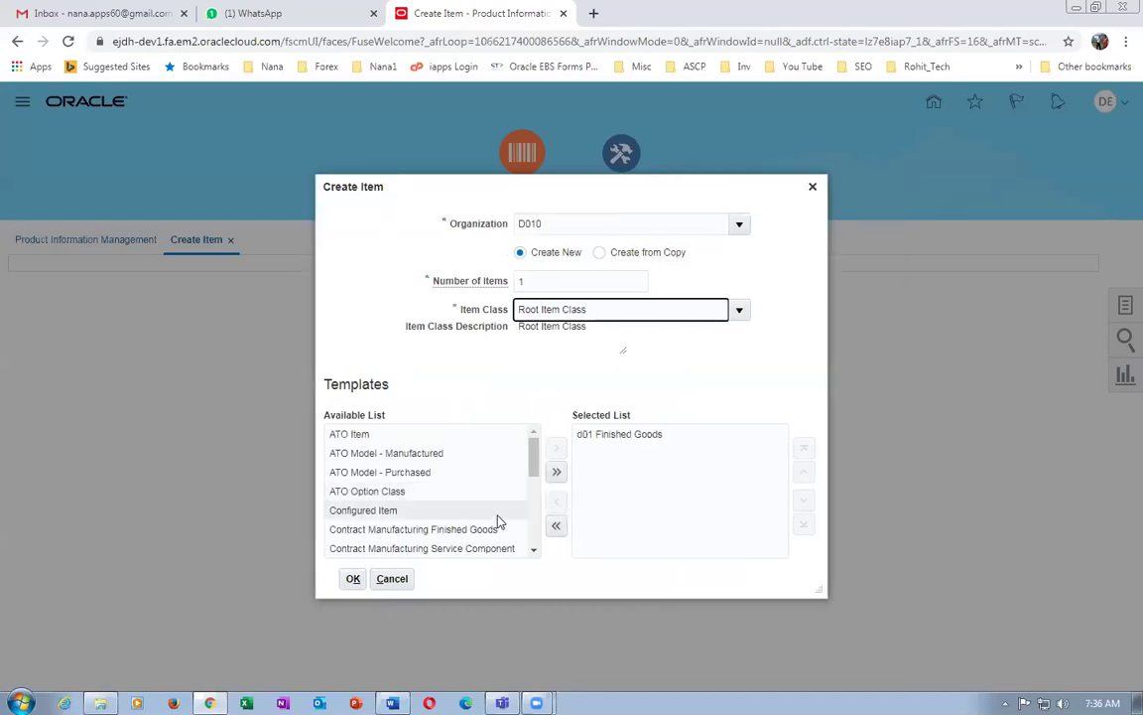
pyautogui.click(355, 579)
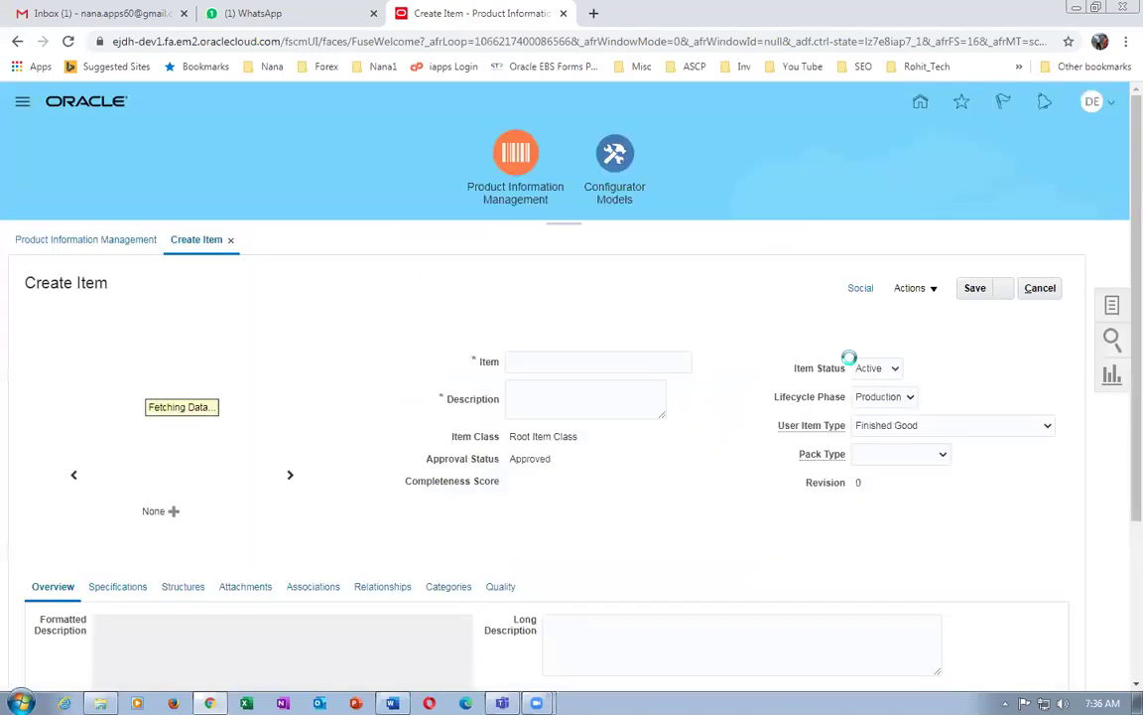
# Begin the item name as 'd0102_' after checking the serial requirements in the Word notes.
pyautogui.click(539, 363)
pyautogui.write('d0102')
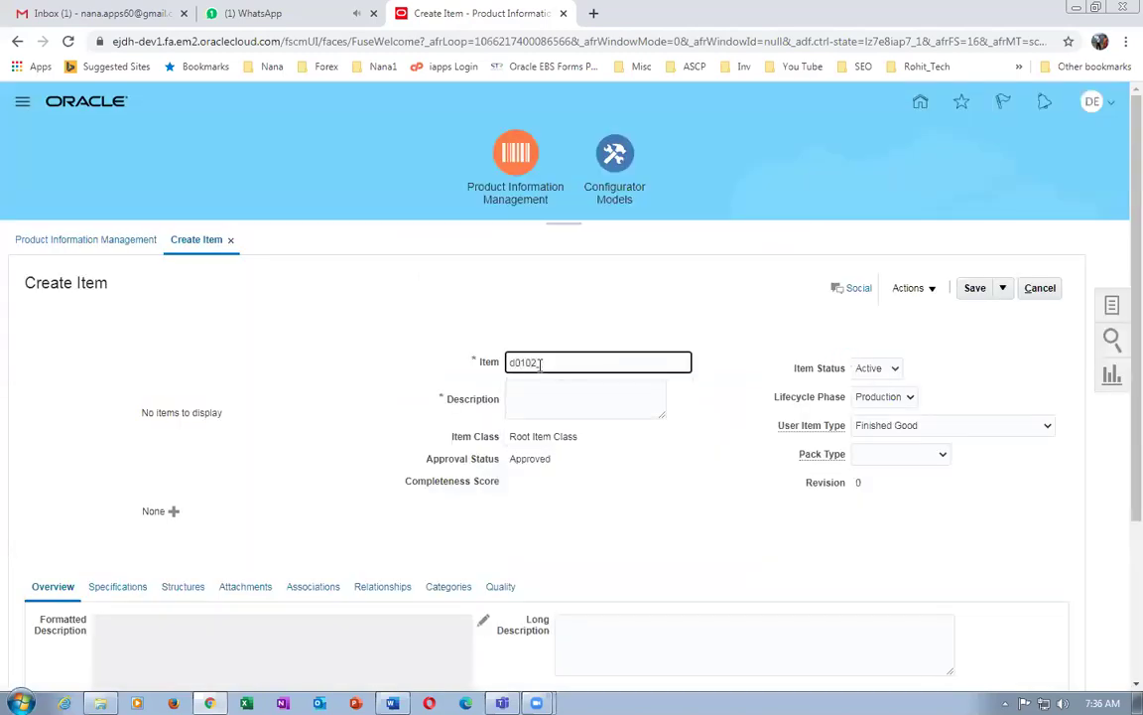
pyautogui.hotkey('alt', 'Tab')
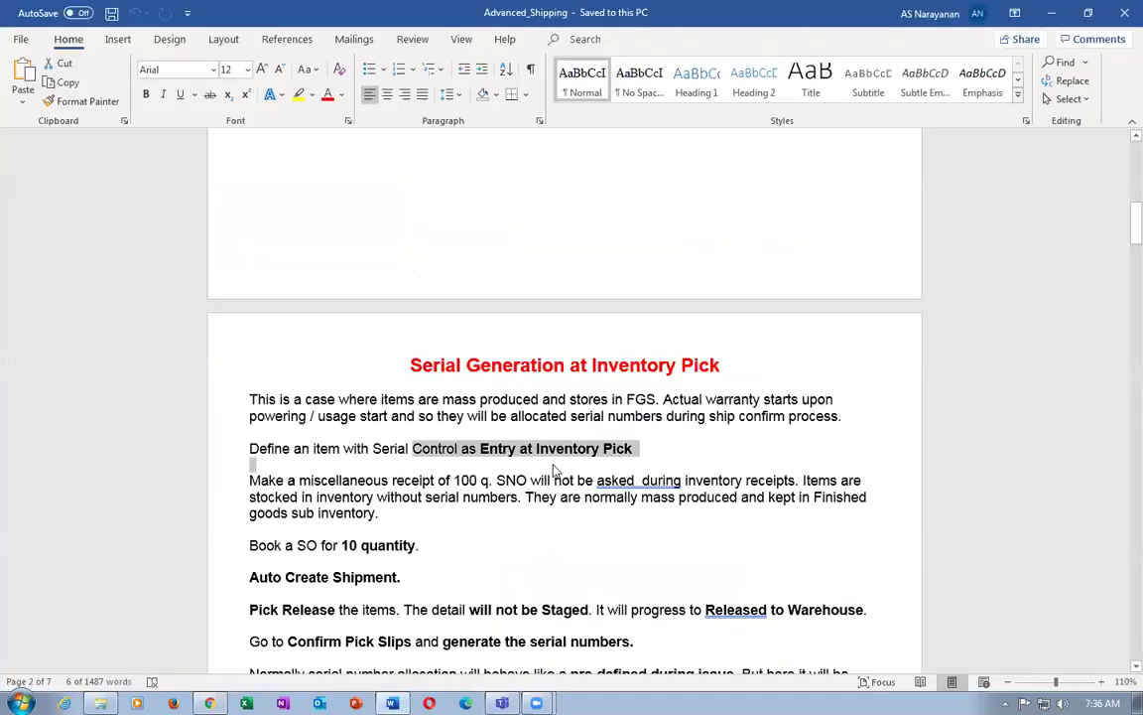
pyautogui.hotkey('alt', 'Tab')
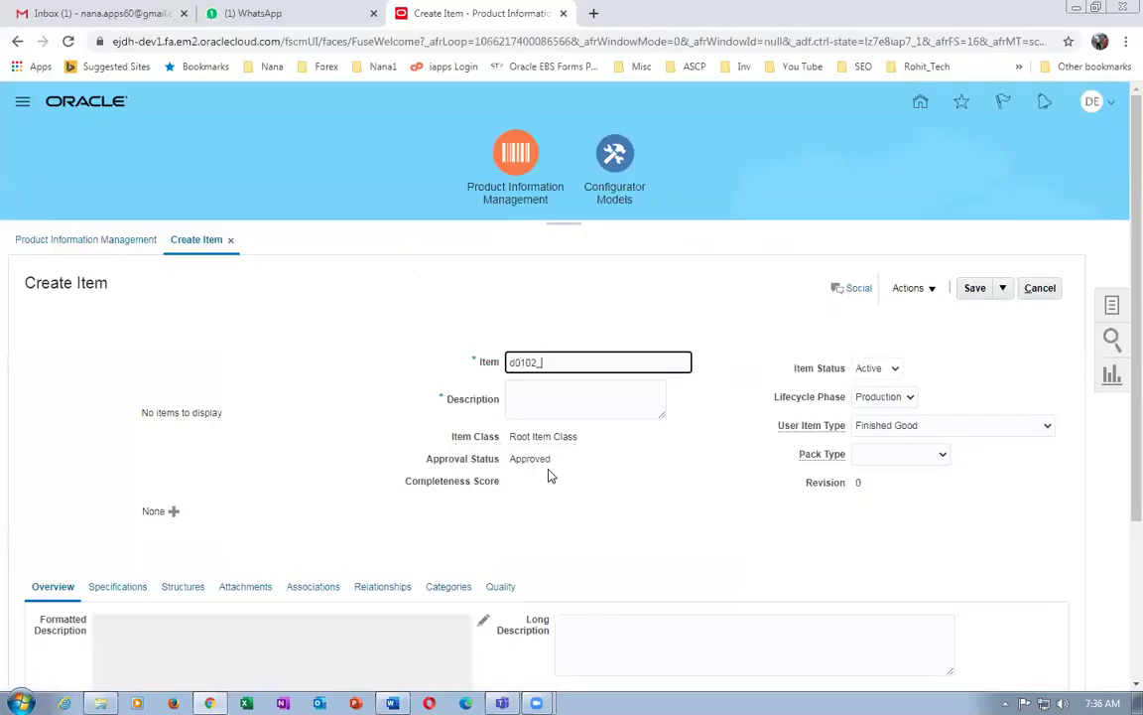
# Under Specifications > Inventory, set Serial Generation to Entry at inventory pick.
pyautogui.click(111, 588)
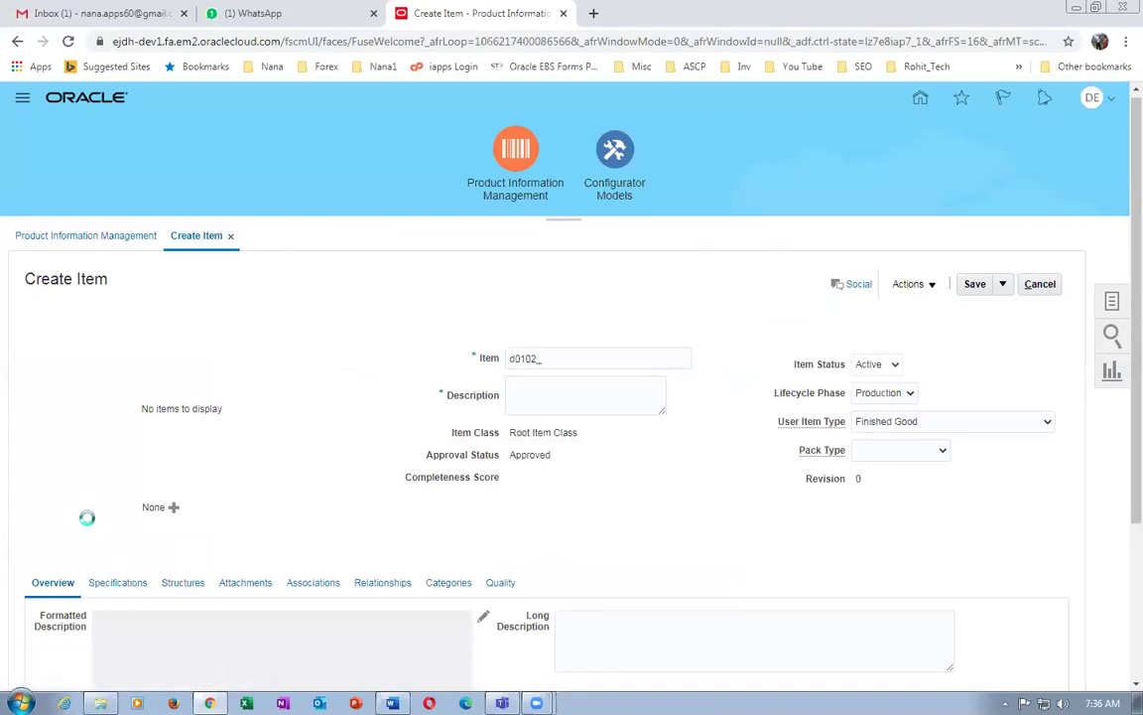
pyautogui.scroll(-3, 89, 523)
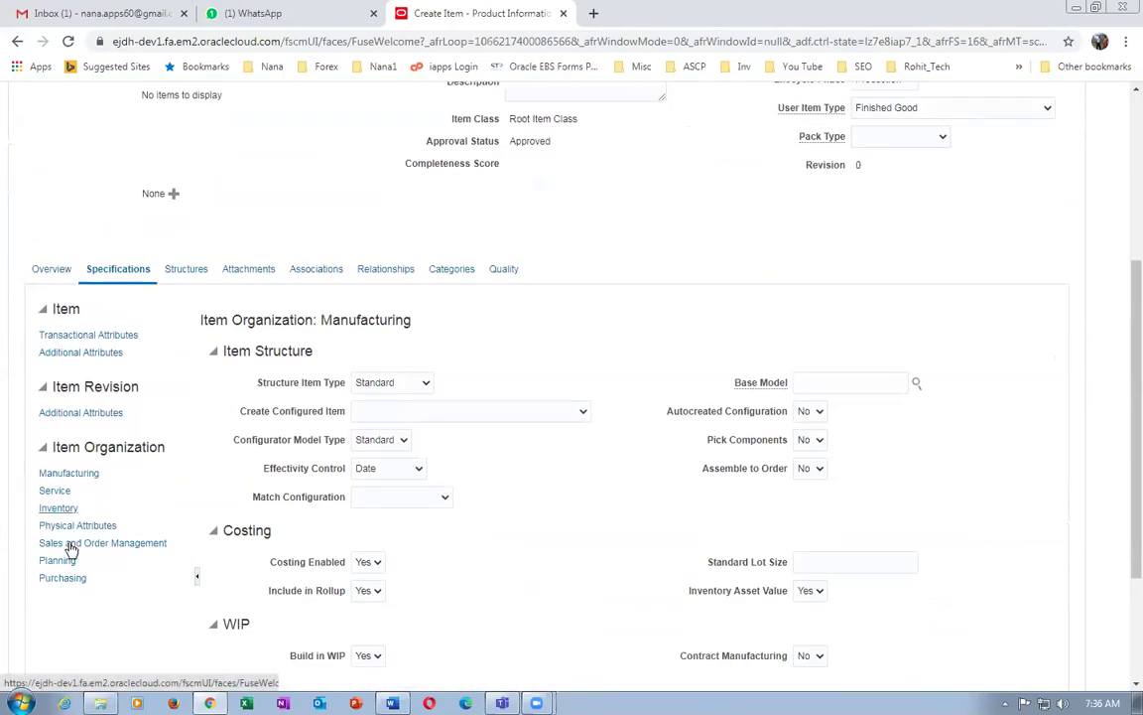
pyautogui.click(58, 507)
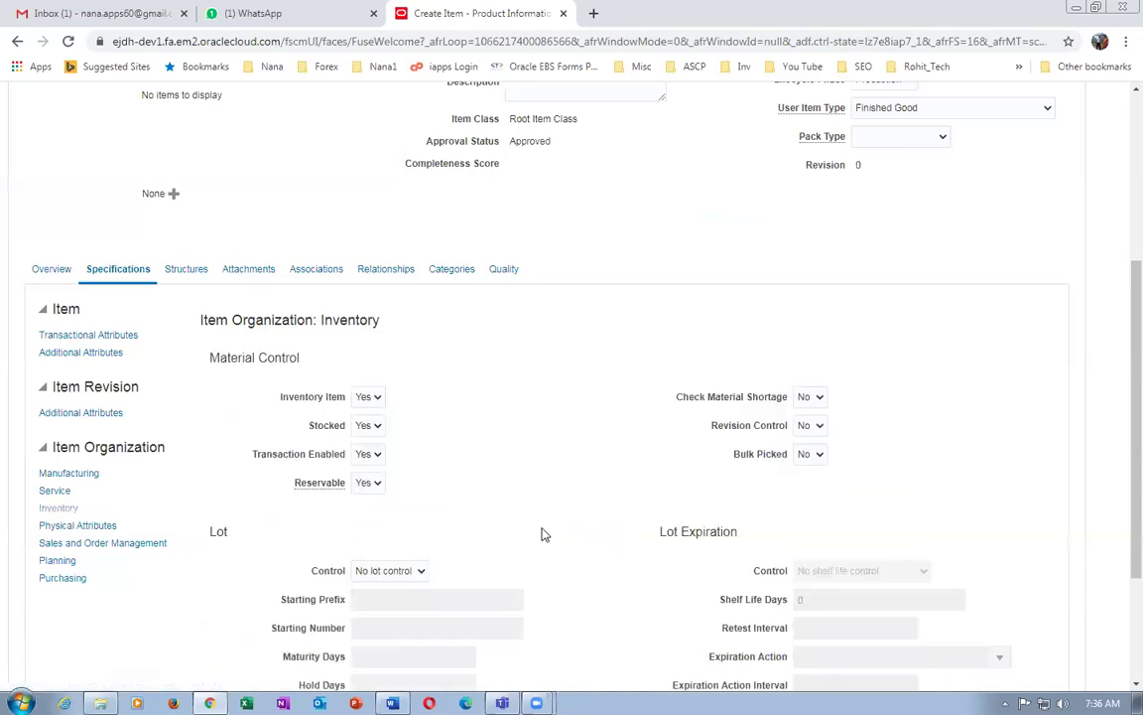
pyautogui.scroll(-5, 541, 533)
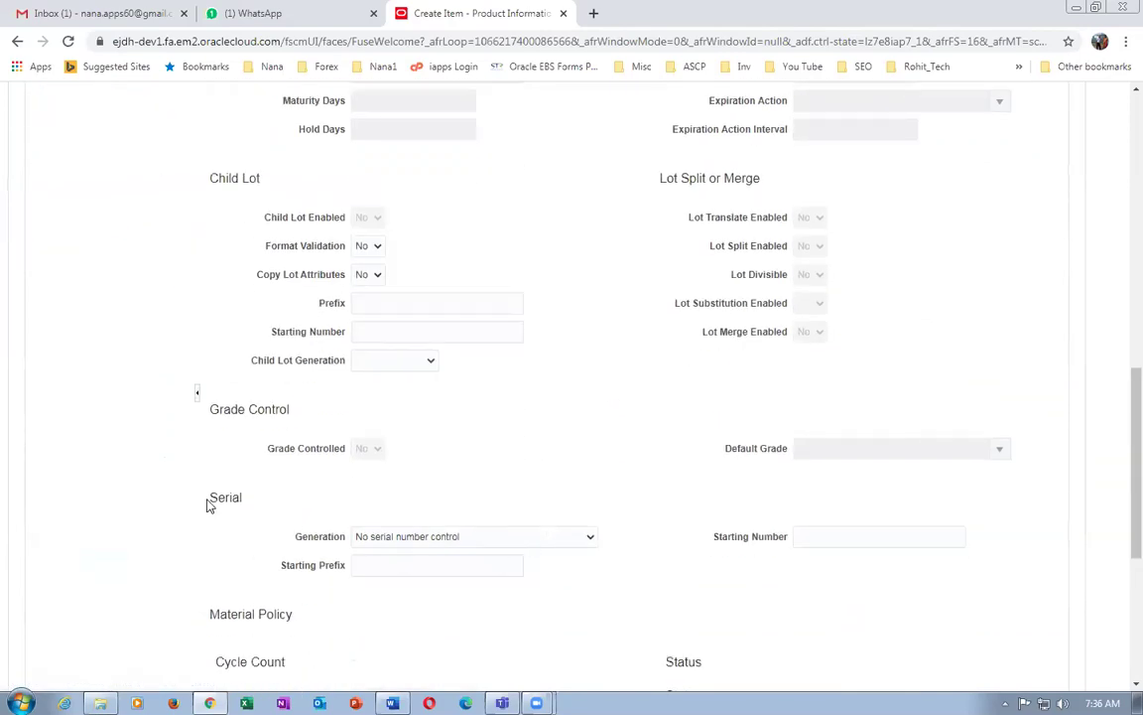
pyautogui.click(465, 537)
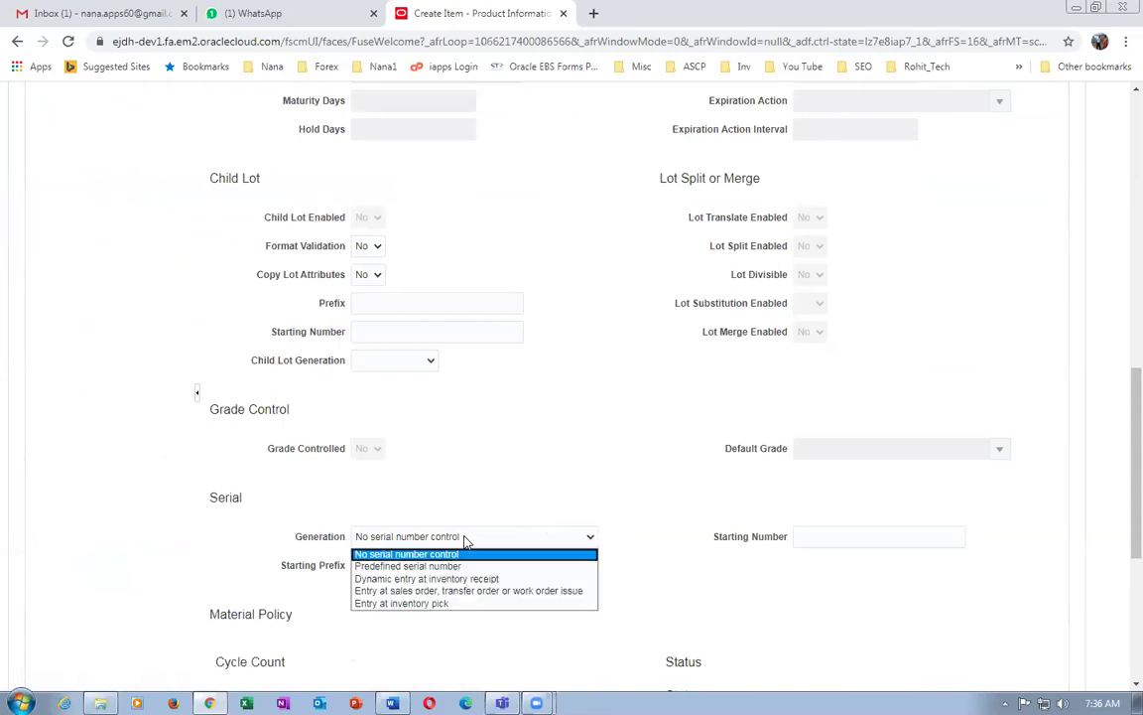
pyautogui.click(453, 605)
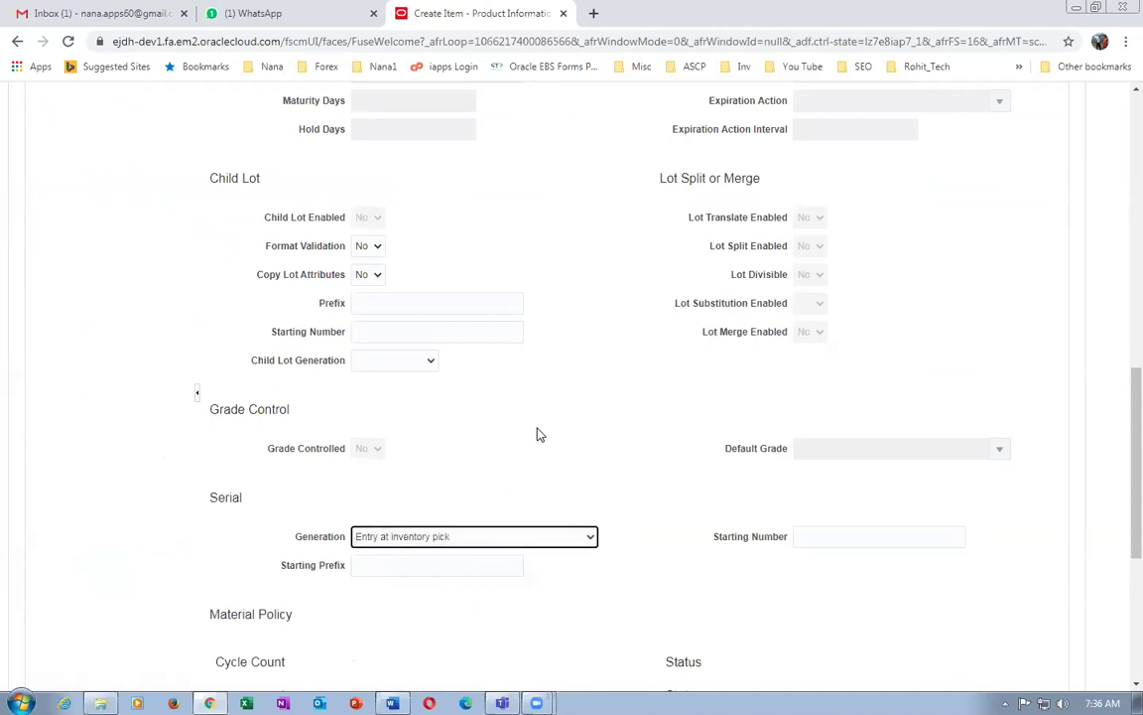
pyautogui.scroll(10, 531, 449)
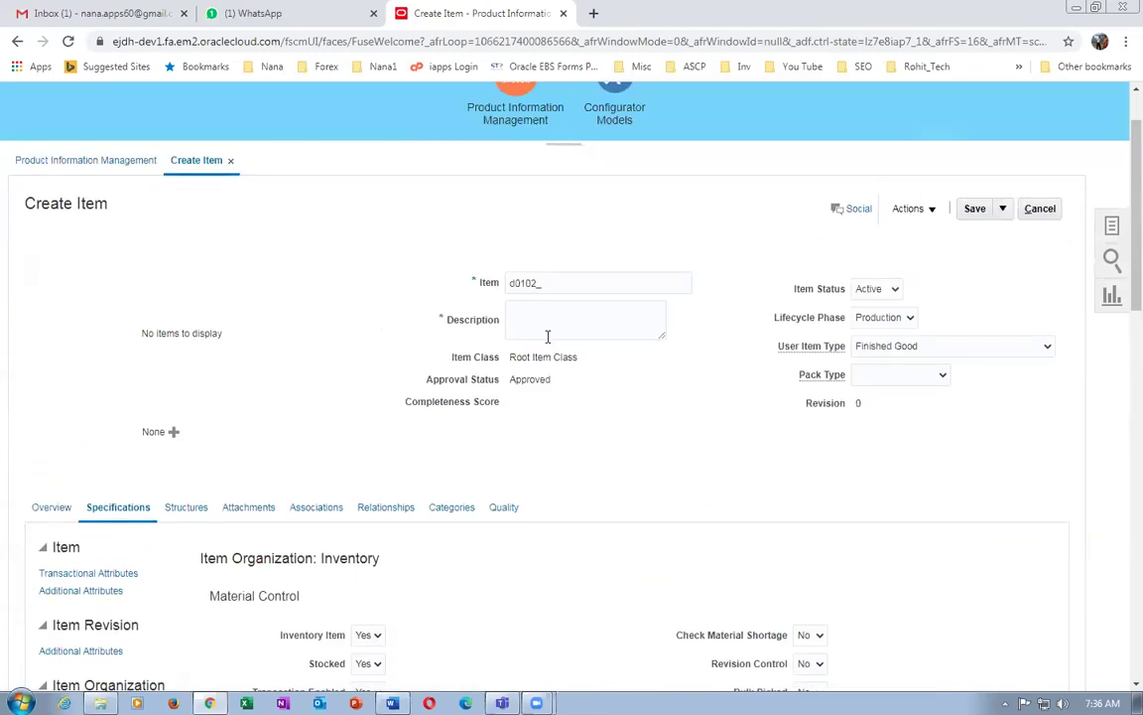
# Finish the item name as d0102_serial_at_pick and paste it into the Description field.
pyautogui.click(568, 284)
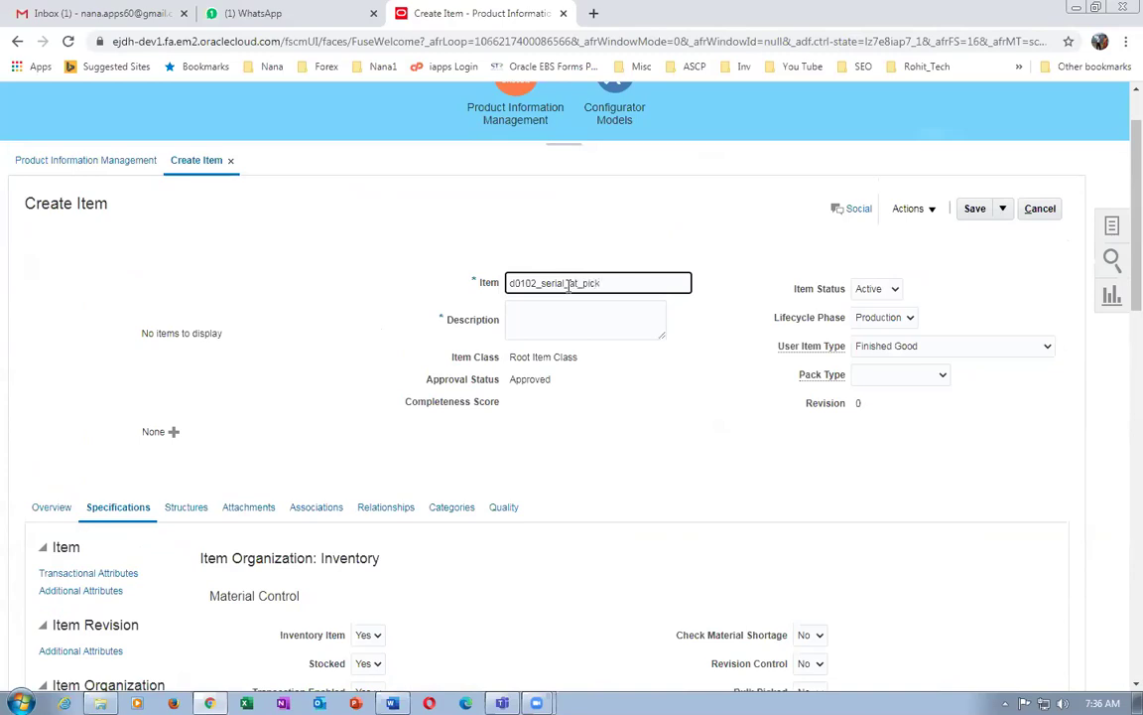
pyautogui.moveTo(613, 284); pyautogui.dragTo(486, 300)
pyautogui.hotkey('ctrl', 'c')
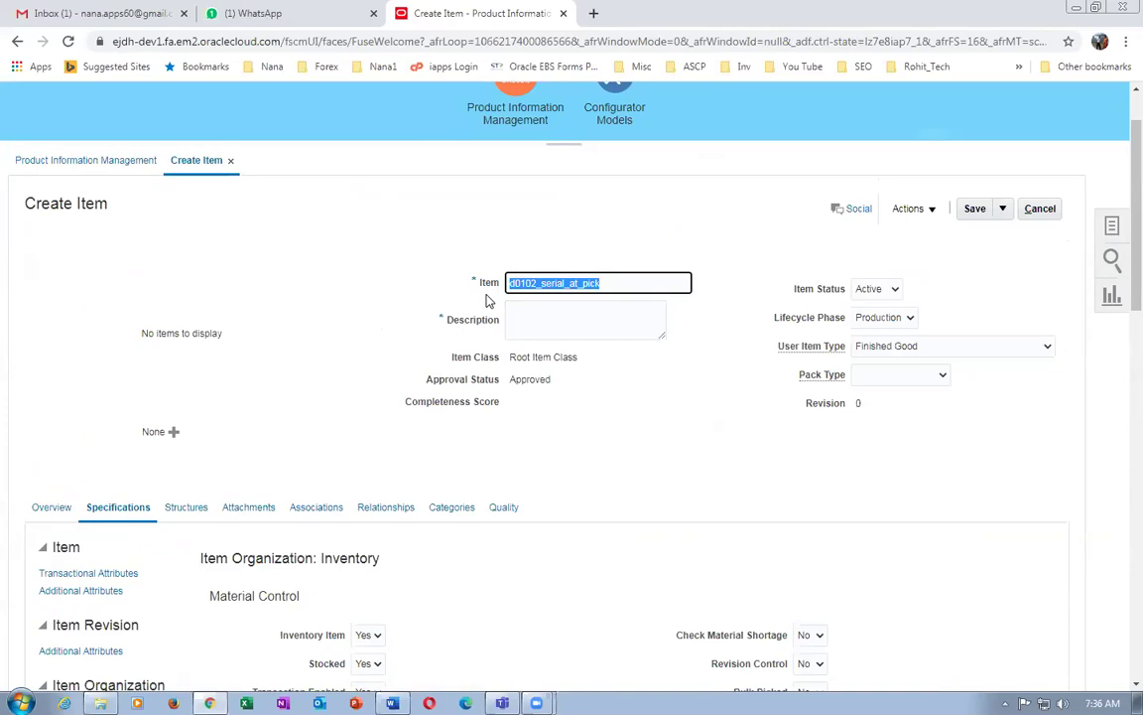
pyautogui.click(553, 321)
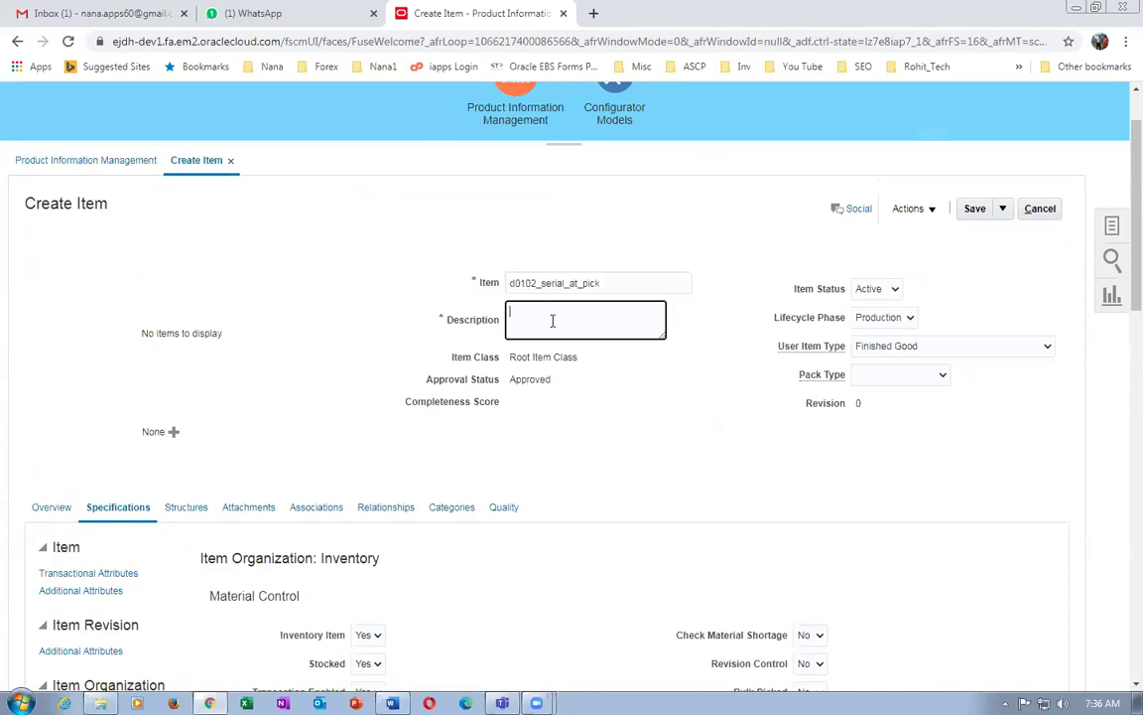
pyautogui.hotkey('ctrl', 'v')
pyautogui.scroll(-10, 66, 413)
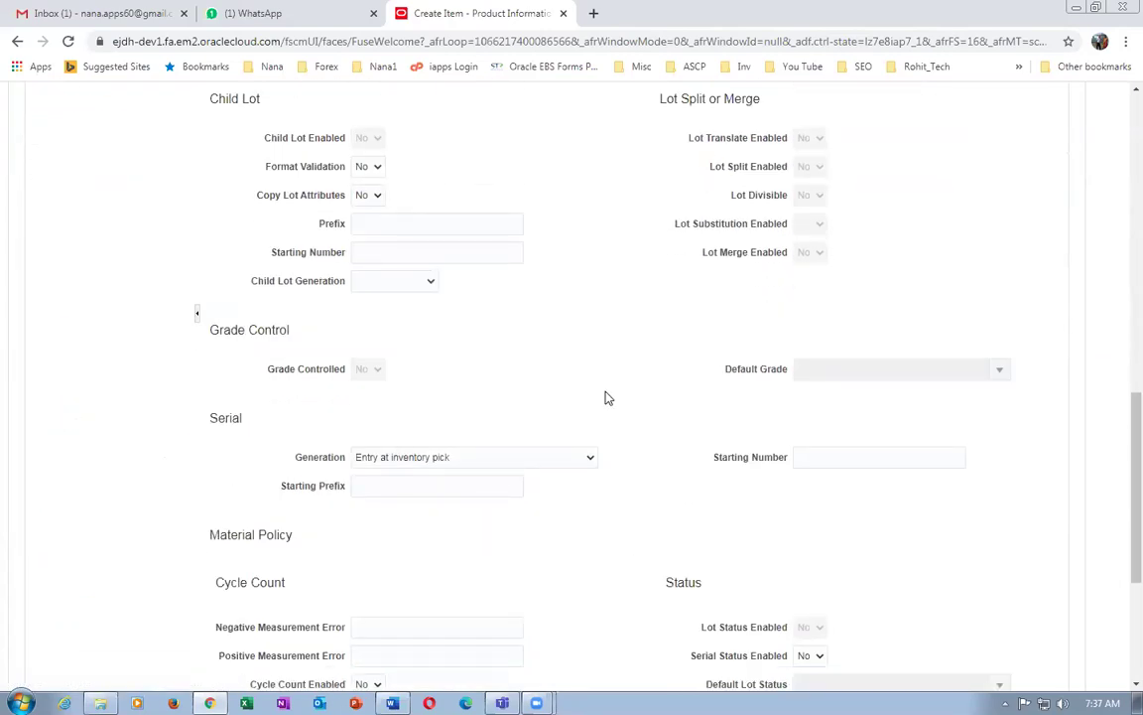
pyautogui.scroll(8, 609, 402)
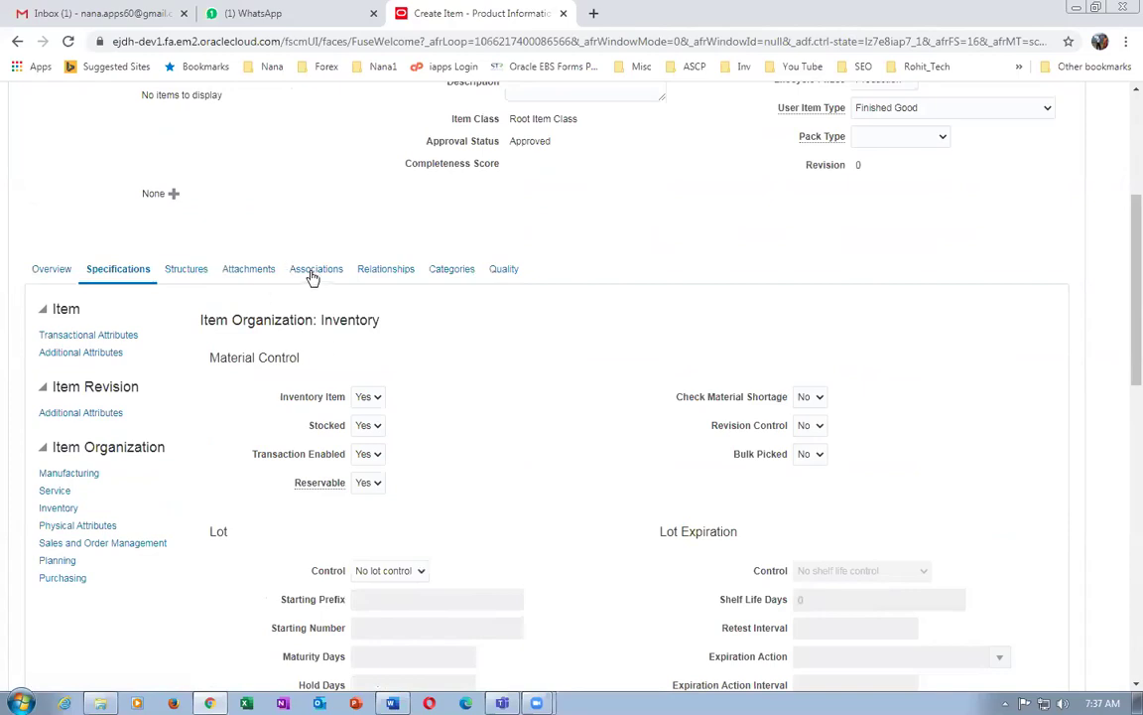
# Add organization D011 to the item's associations, then Save and Close the item.
pyautogui.click(314, 268)
pyautogui.click(69, 539)
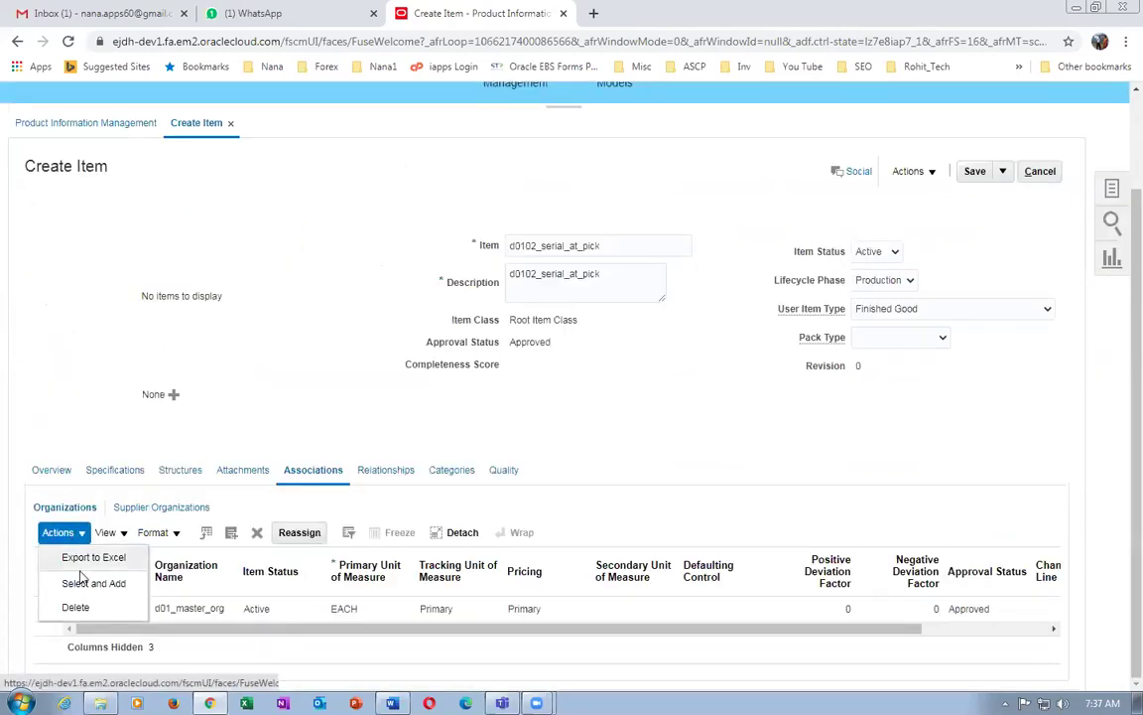
pyautogui.click(79, 582)
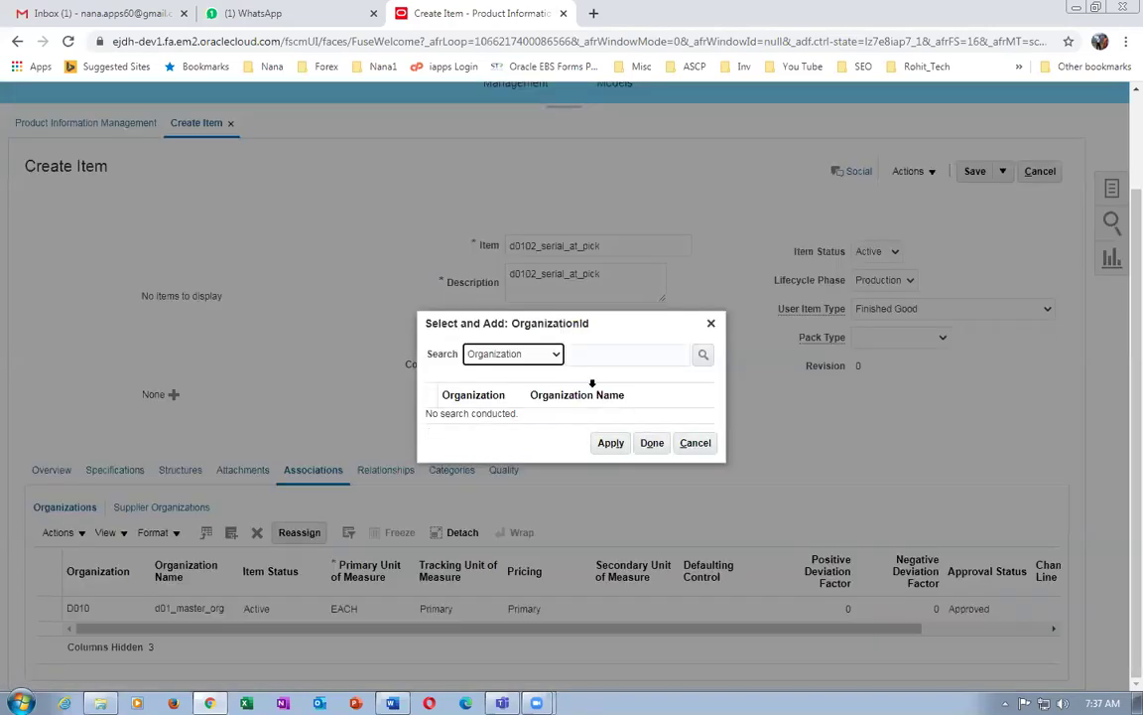
pyautogui.click(607, 348)
pyautogui.write('d011')
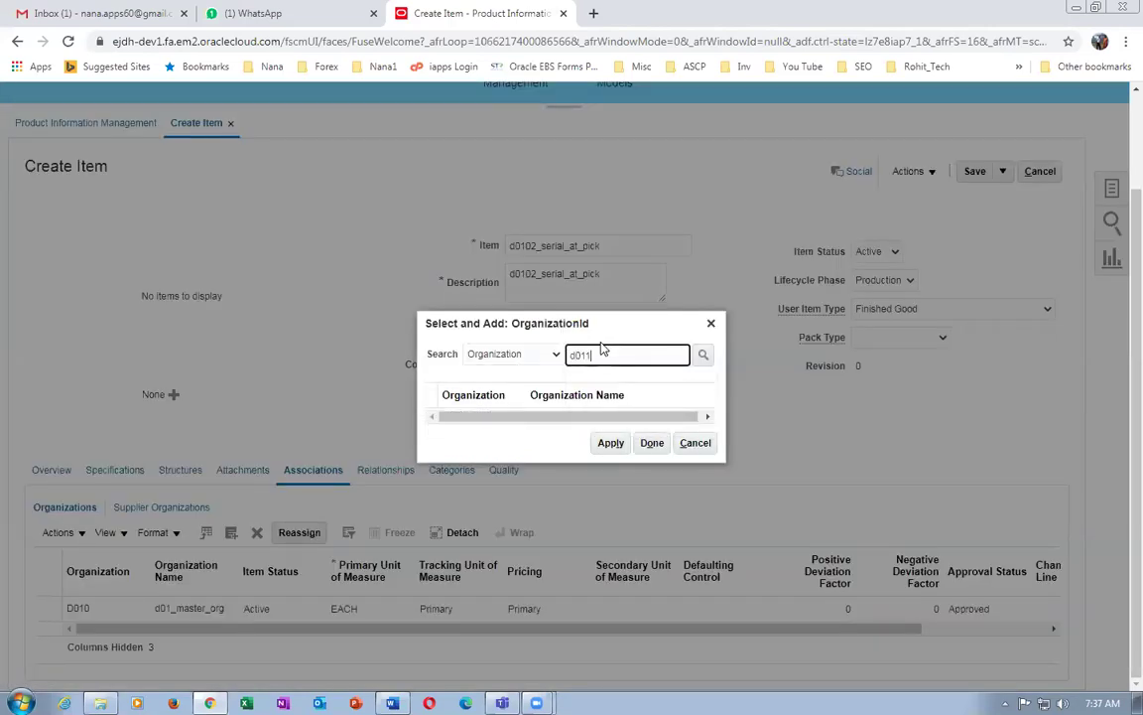
pyautogui.press('Return')
pyautogui.click(596, 408)
pyautogui.click(608, 455)
pyautogui.click(650, 456)
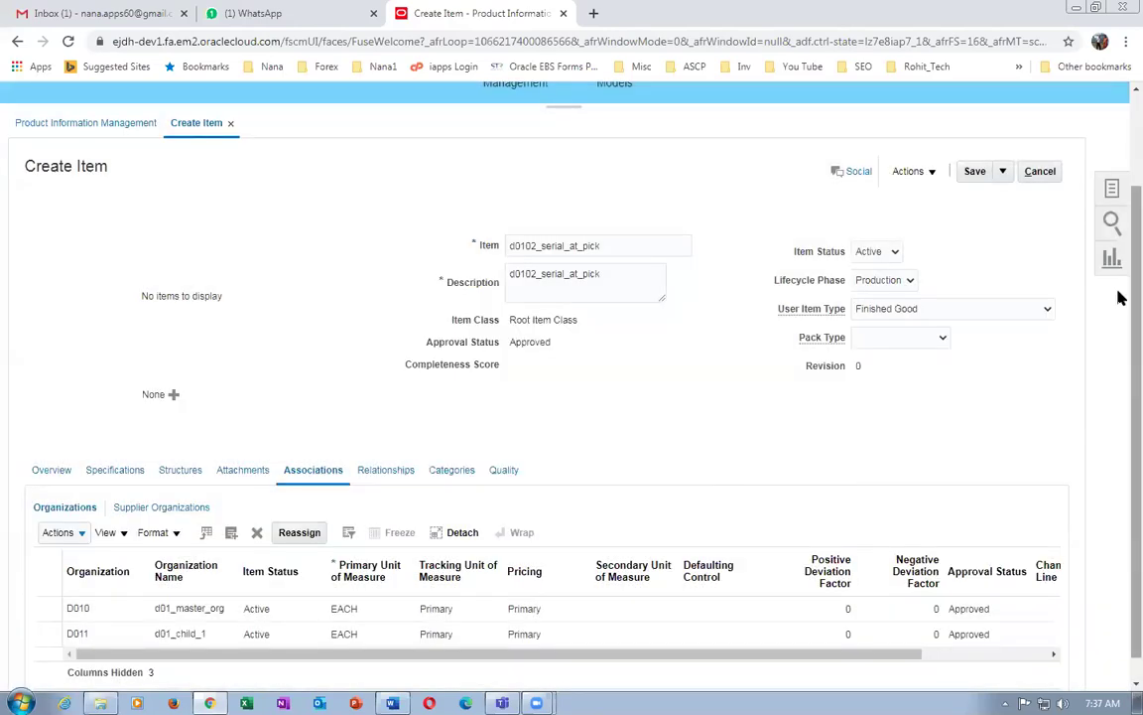
pyautogui.click(1002, 172)
pyautogui.click(997, 195)
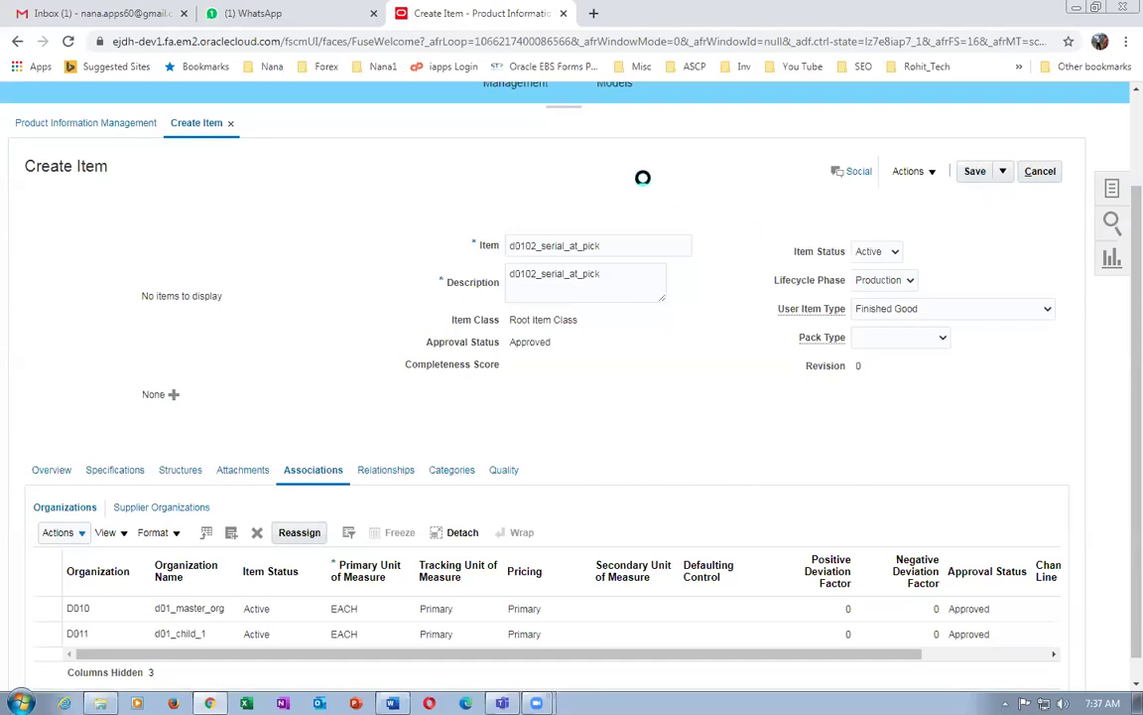
# Read the Serial Generation at Sales Order Issue heading in the Word notes, then return to Oracle.
pyautogui.hotkey('alt', 'Tab')
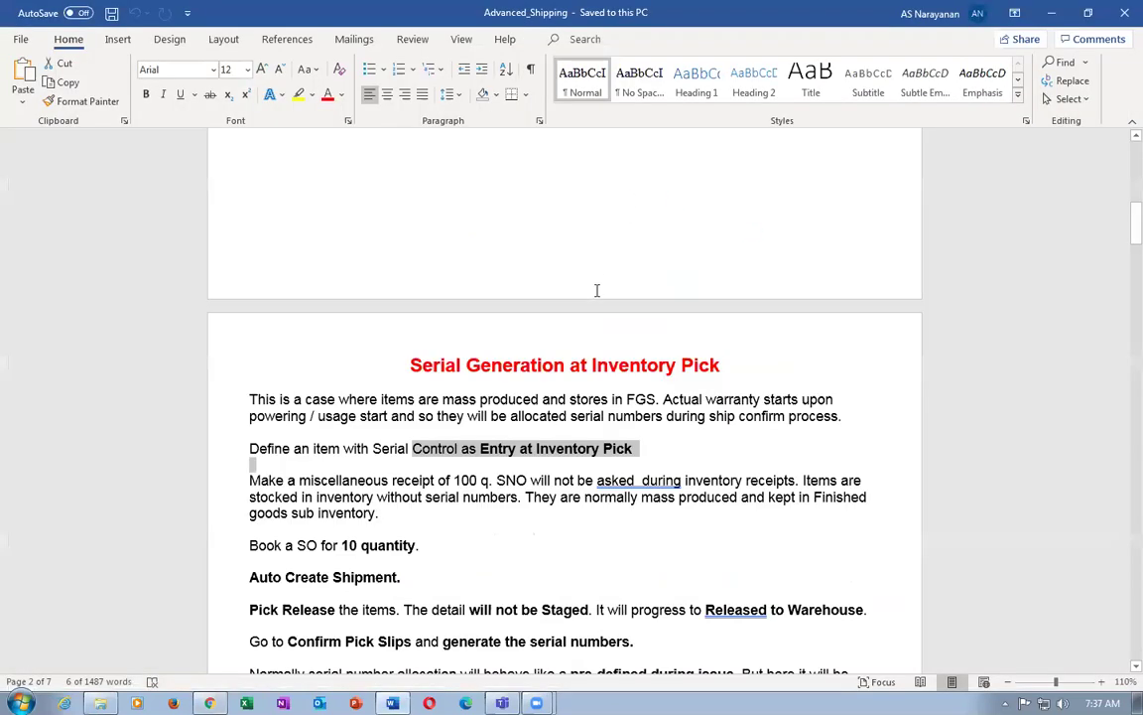
pyautogui.click(507, 408)
pyautogui.scroll(-3, 526, 486)
pyautogui.scroll(-10, 526, 486)
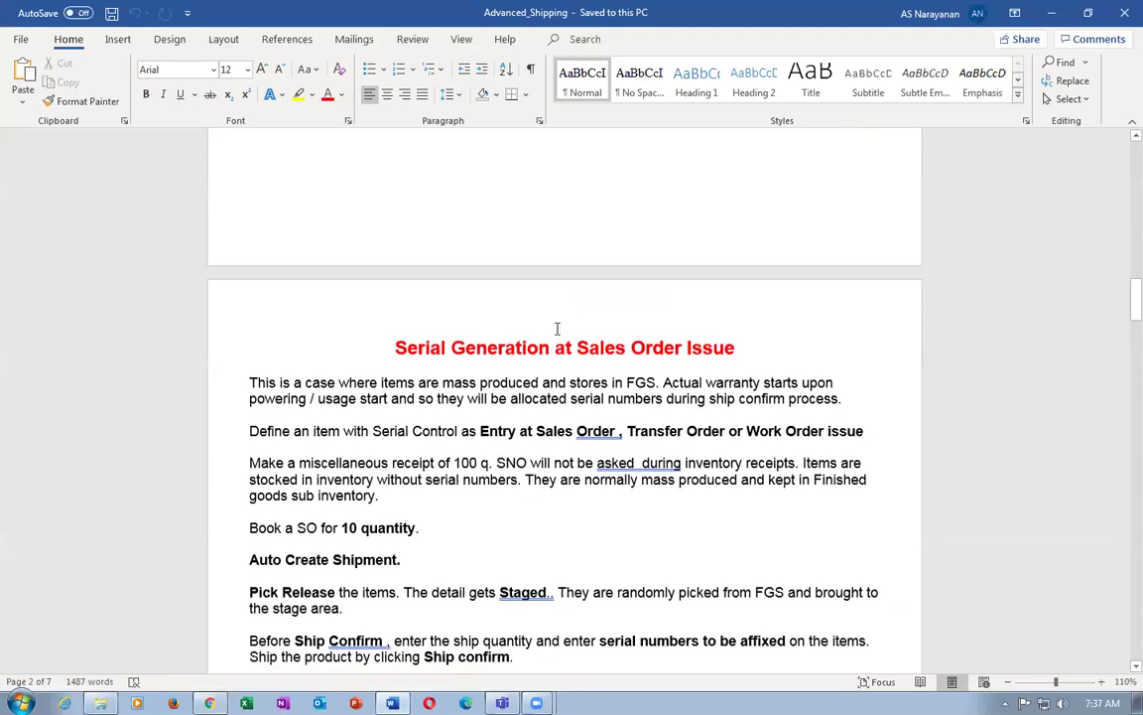
pyautogui.moveTo(556, 350); pyautogui.dragTo(700, 362)
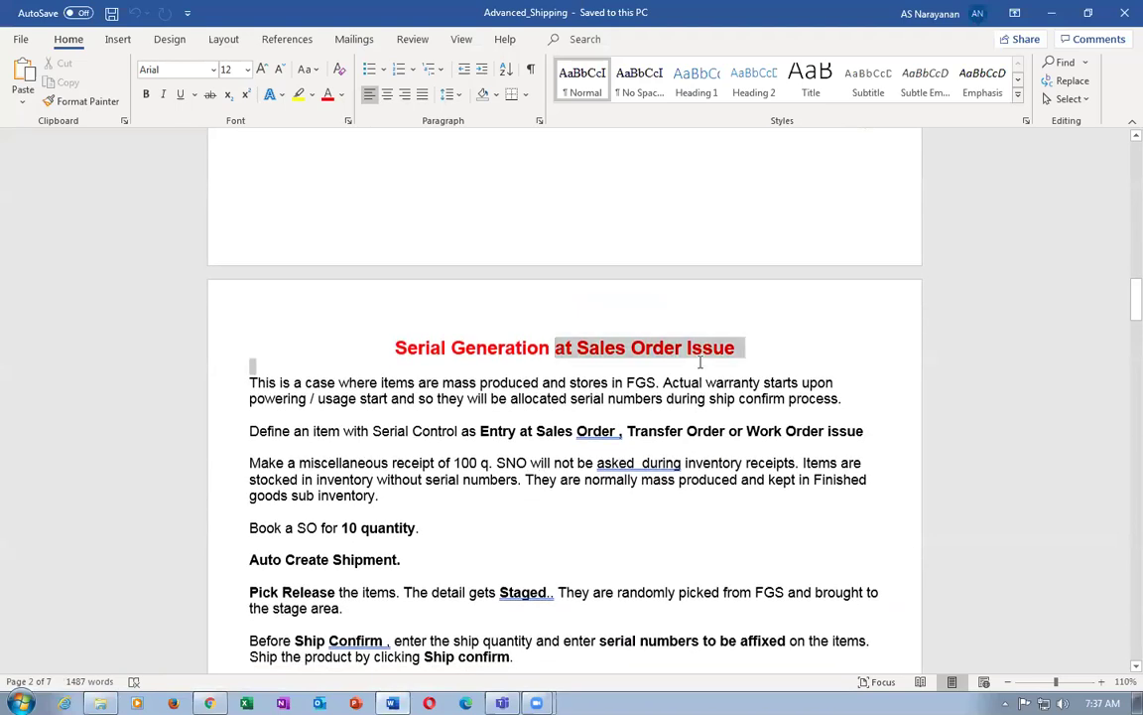
pyautogui.click(700, 362)
pyautogui.hotkey('alt', 'Tab')
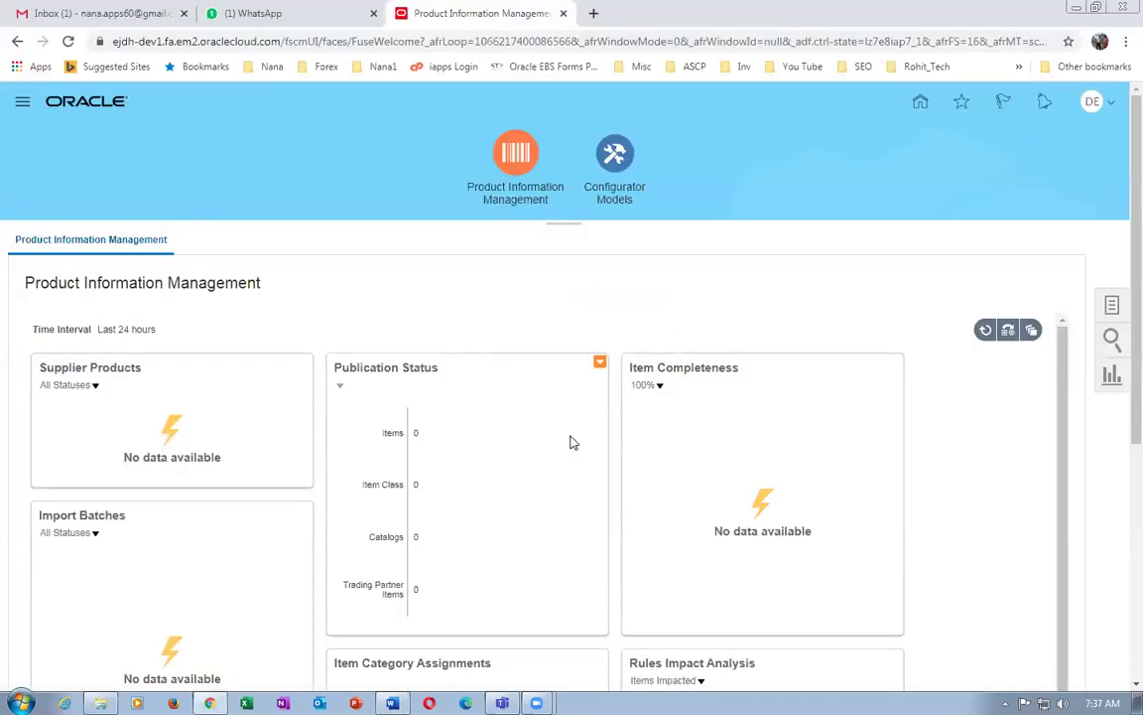
# Create an item in organization D010 with Root Item Class and begin the name d0103_serial_at_SO_issue.
pyautogui.click(1114, 303)
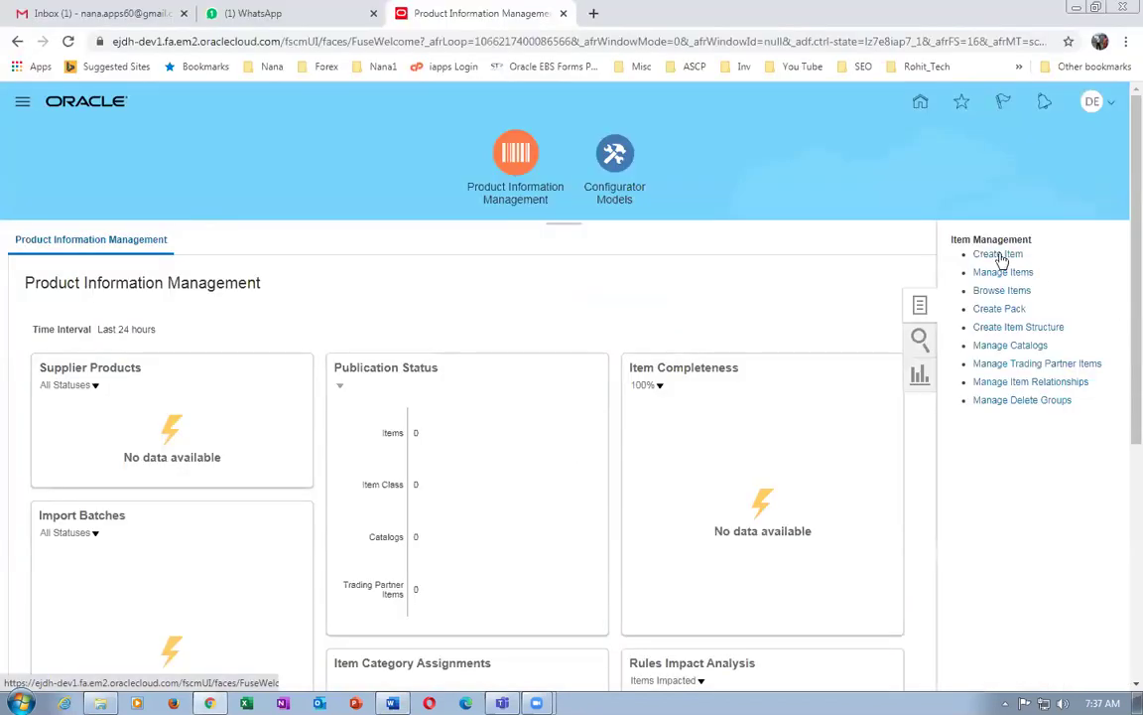
pyautogui.click(996, 254)
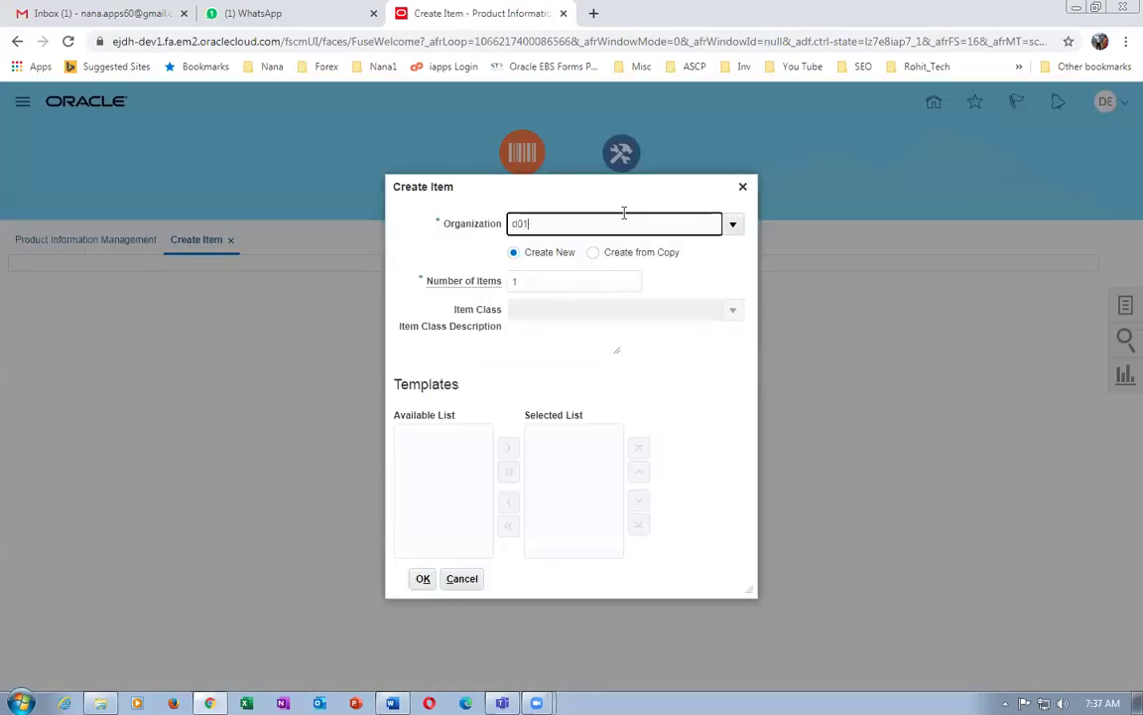
pyautogui.write('d01')
pyautogui.click(605, 248)
pyautogui.click(572, 308)
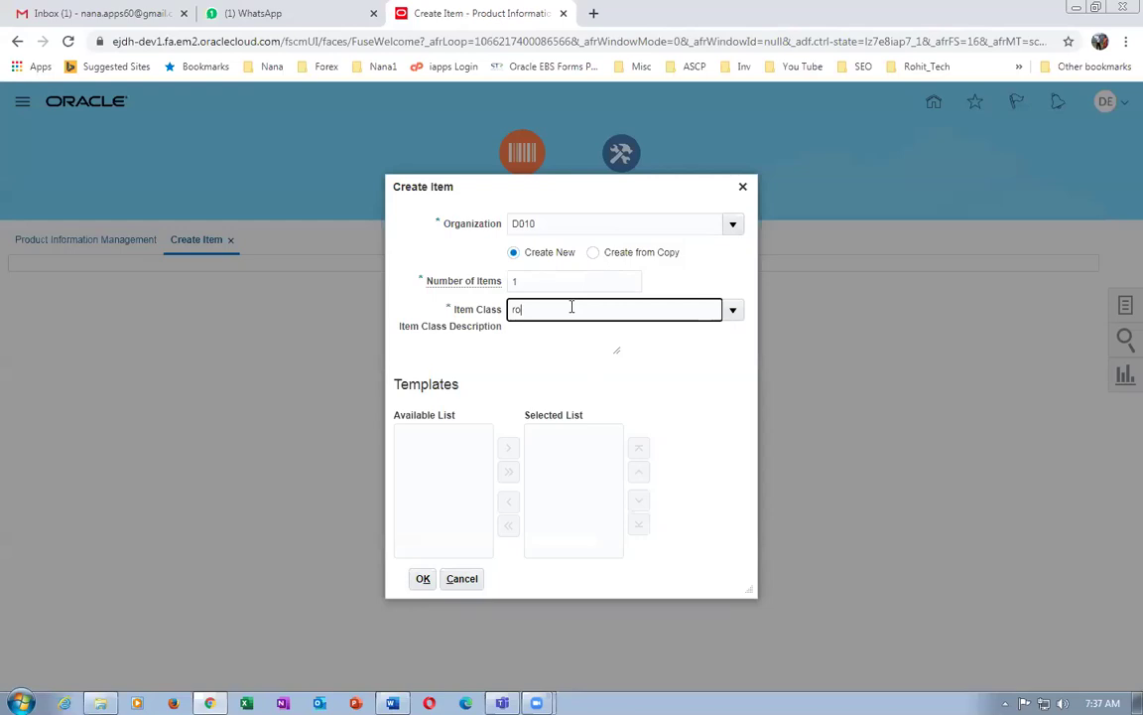
pyautogui.write('root')
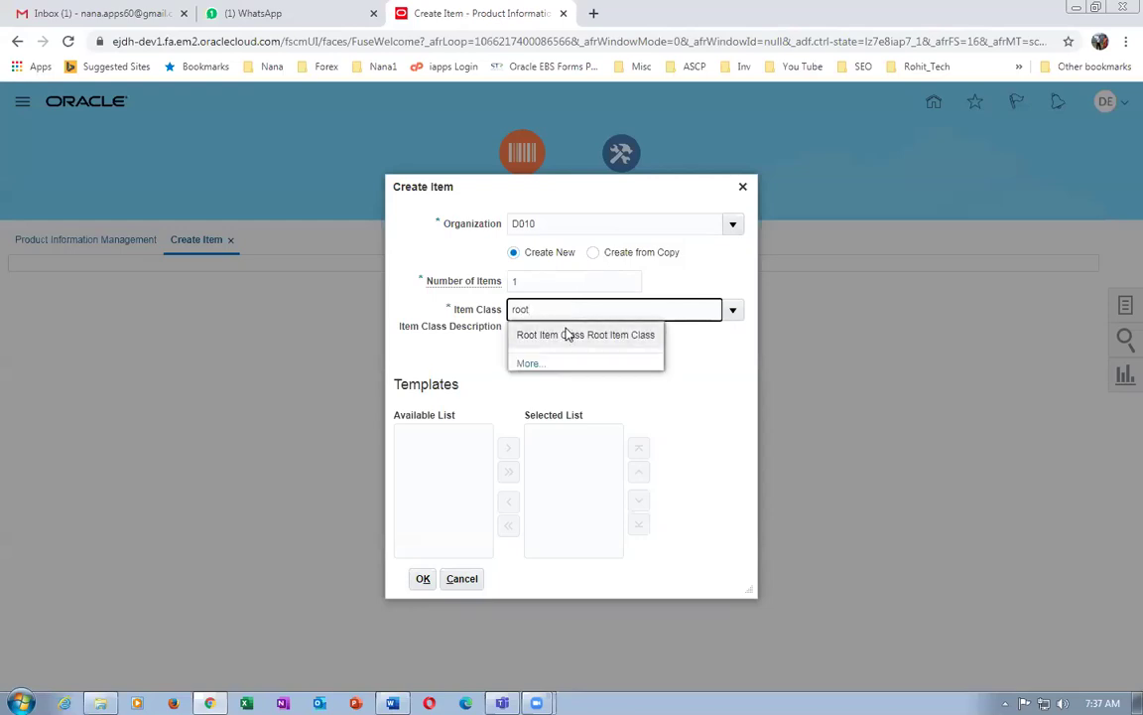
pyautogui.click(569, 334)
pyautogui.click(352, 578)
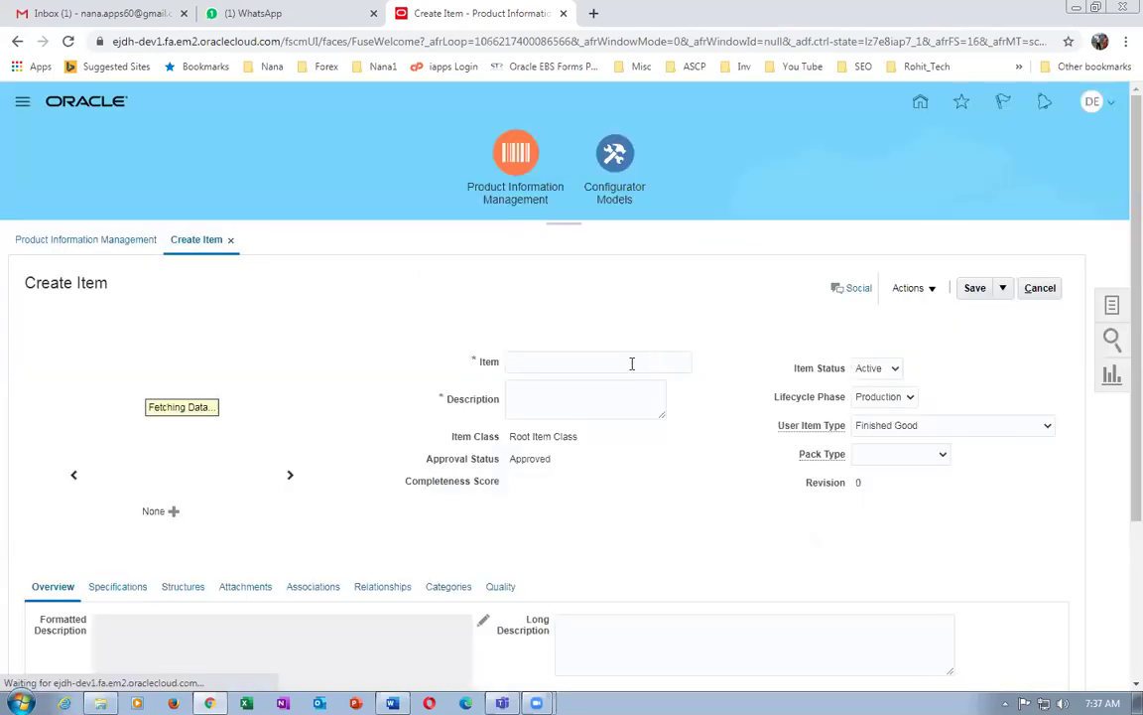
pyautogui.click(631, 364)
pyautogui.write('d0103_serial_at_SO_issue')
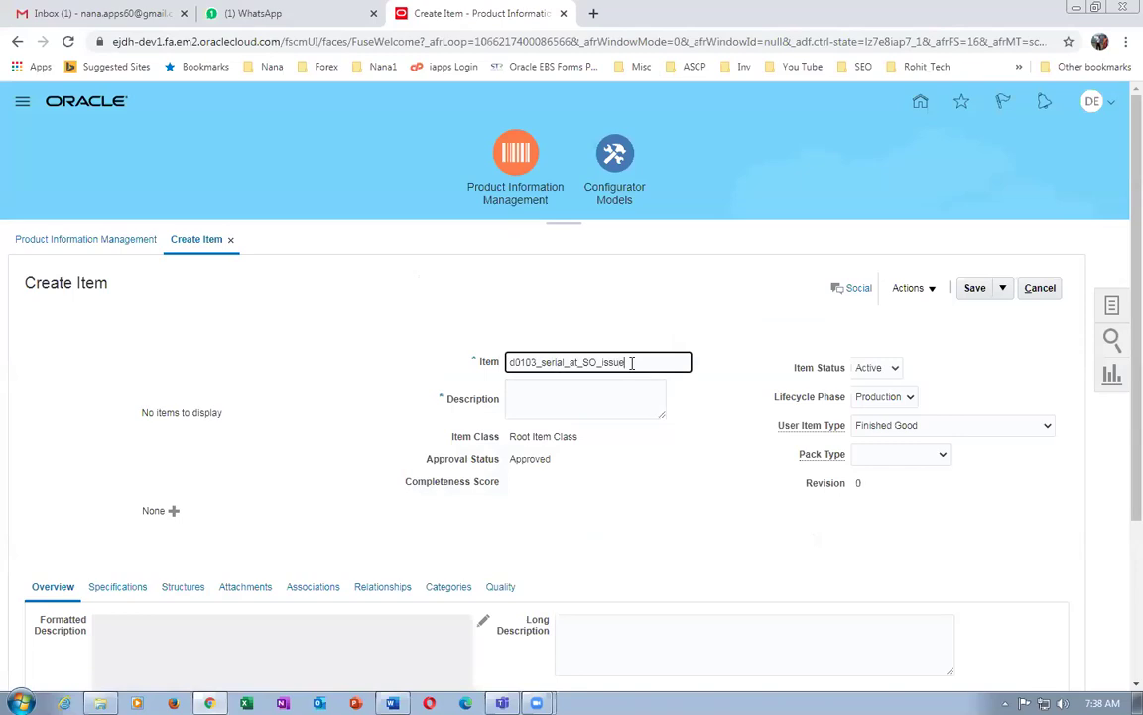
# Copy the item name d0103_serial_at_SO_issue into the Description field.
pyautogui.moveTo(632, 363); pyautogui.dragTo(485, 377)
pyautogui.hotkey('ctrl', 'c')
pyautogui.click(554, 395)
pyautogui.hotkey('ctrl', 'v')
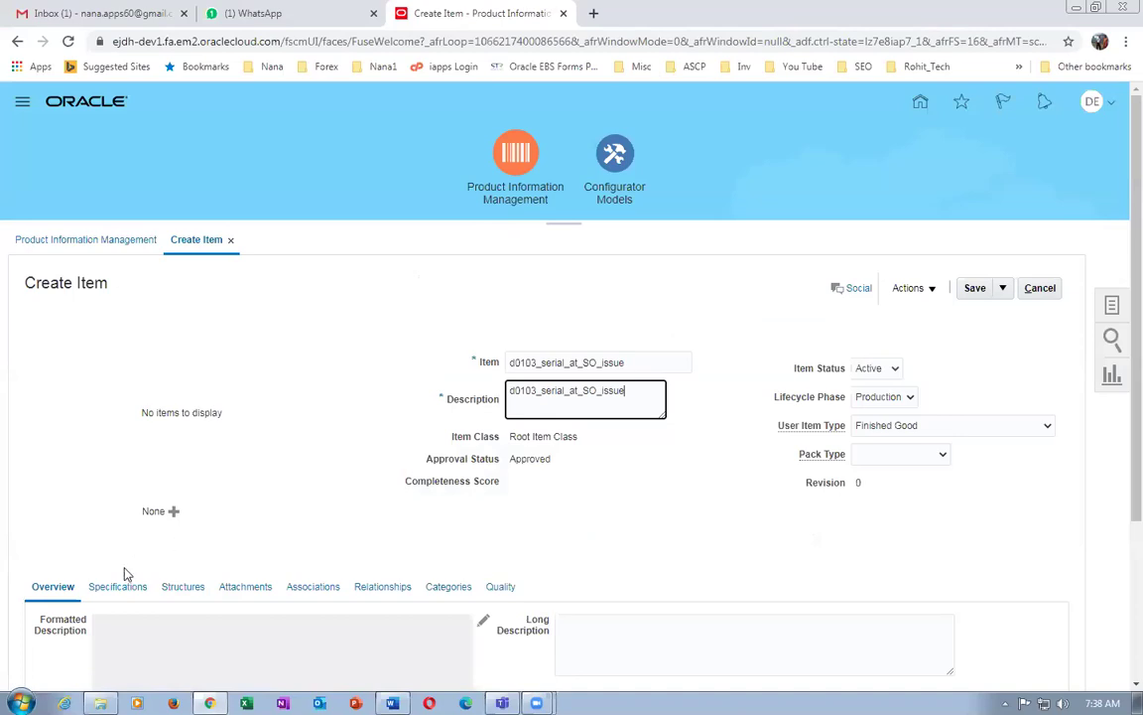
# Under Specifications > Inventory, set Serial Generation to Entry at sales order, transfer order or work order issue.
pyautogui.click(92, 482)
pyautogui.scroll(-3, 92, 485)
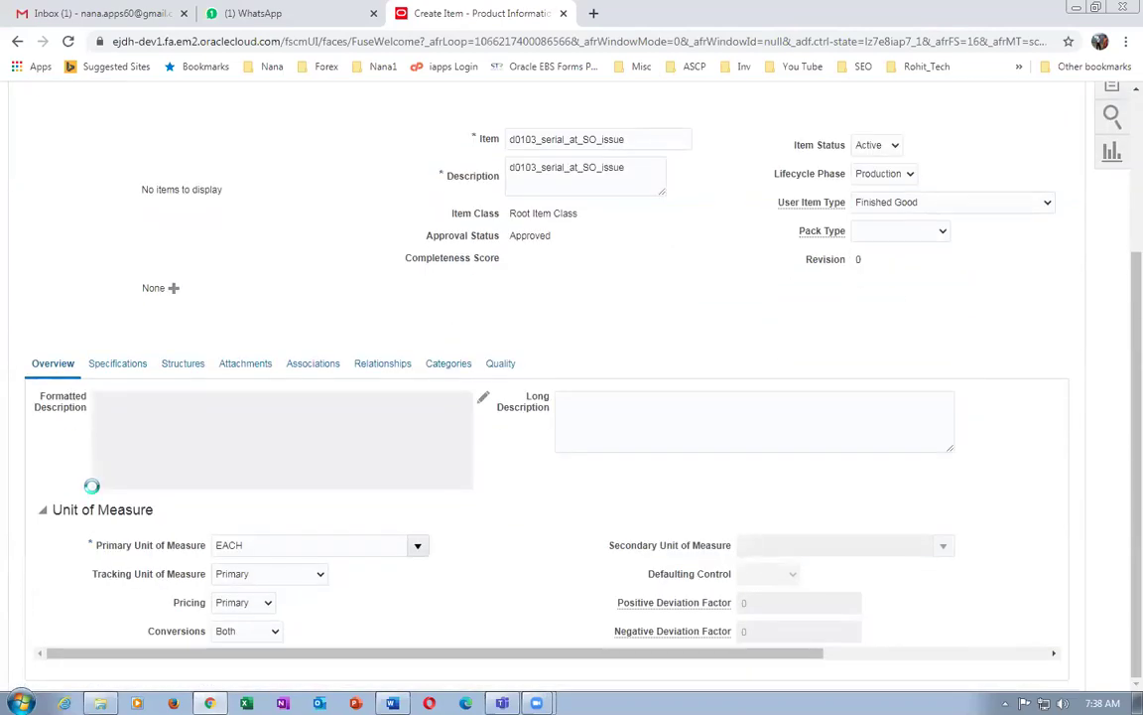
pyautogui.scroll(-4, 91, 486)
pyautogui.click(59, 319)
pyautogui.scroll(-3, 581, 480)
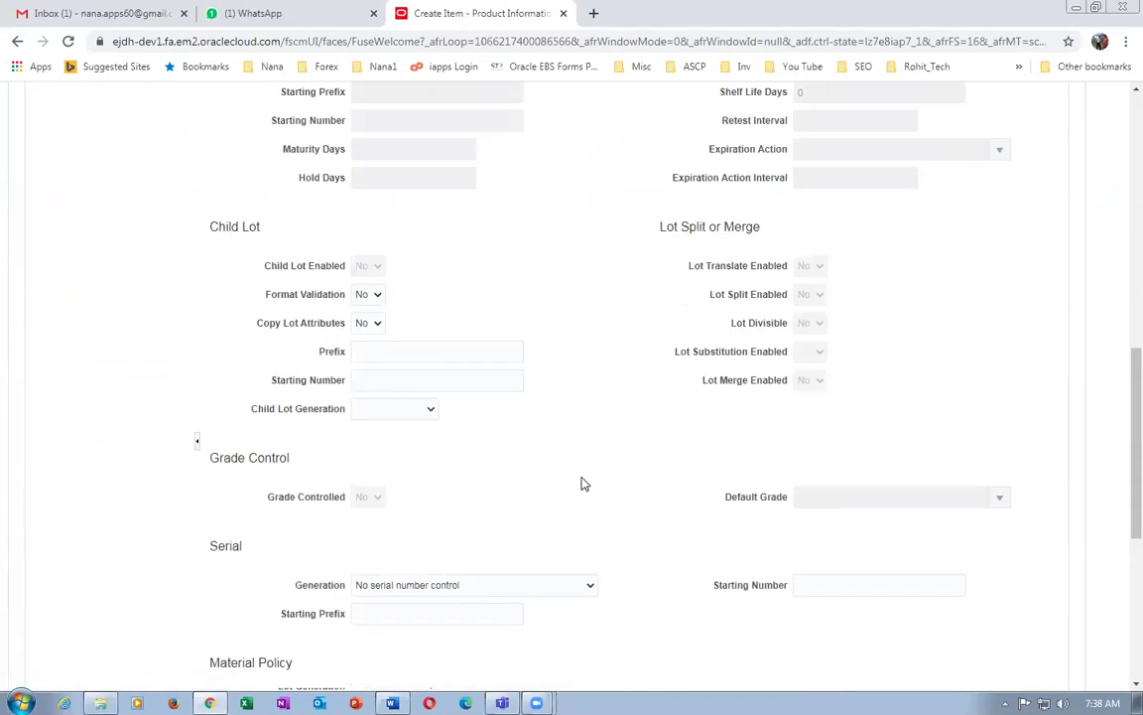
pyautogui.scroll(-2, 493, 464)
pyautogui.click(479, 429)
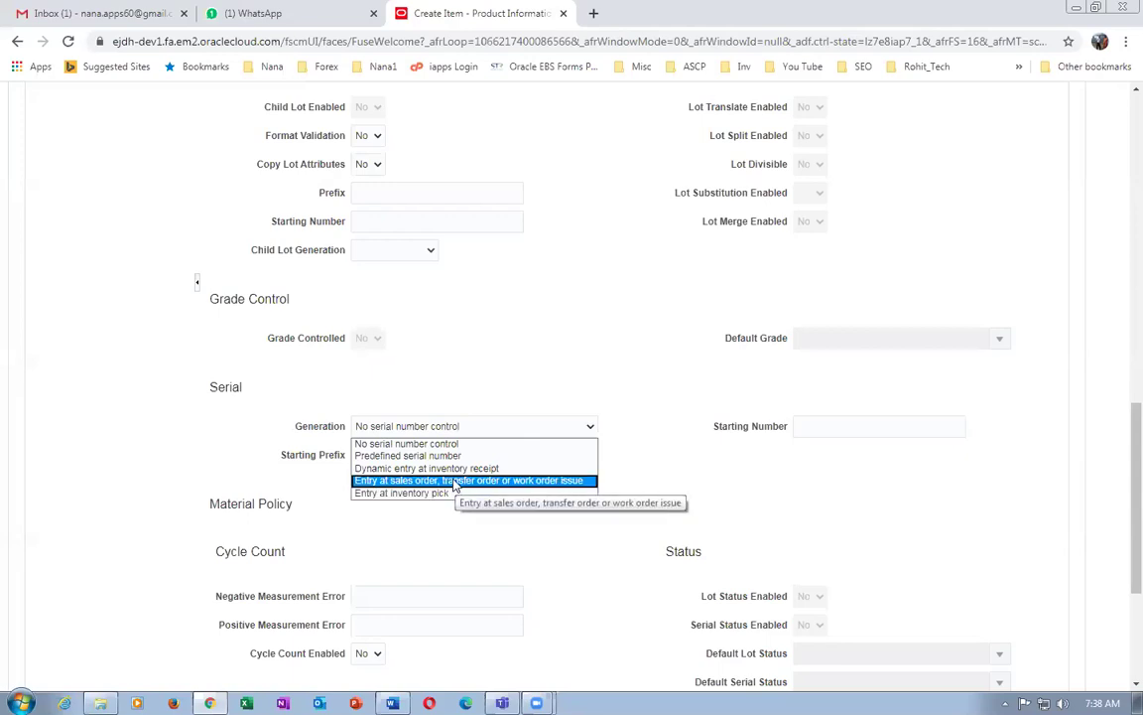
pyautogui.click(461, 482)
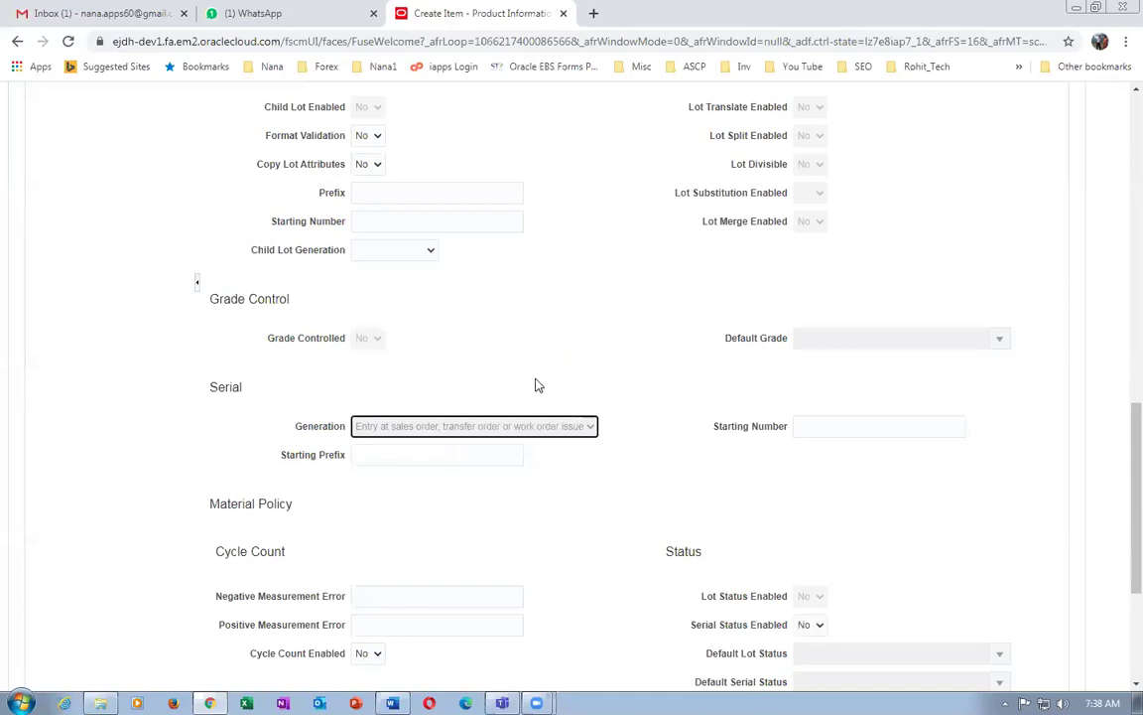
pyautogui.scroll(5, 574, 416)
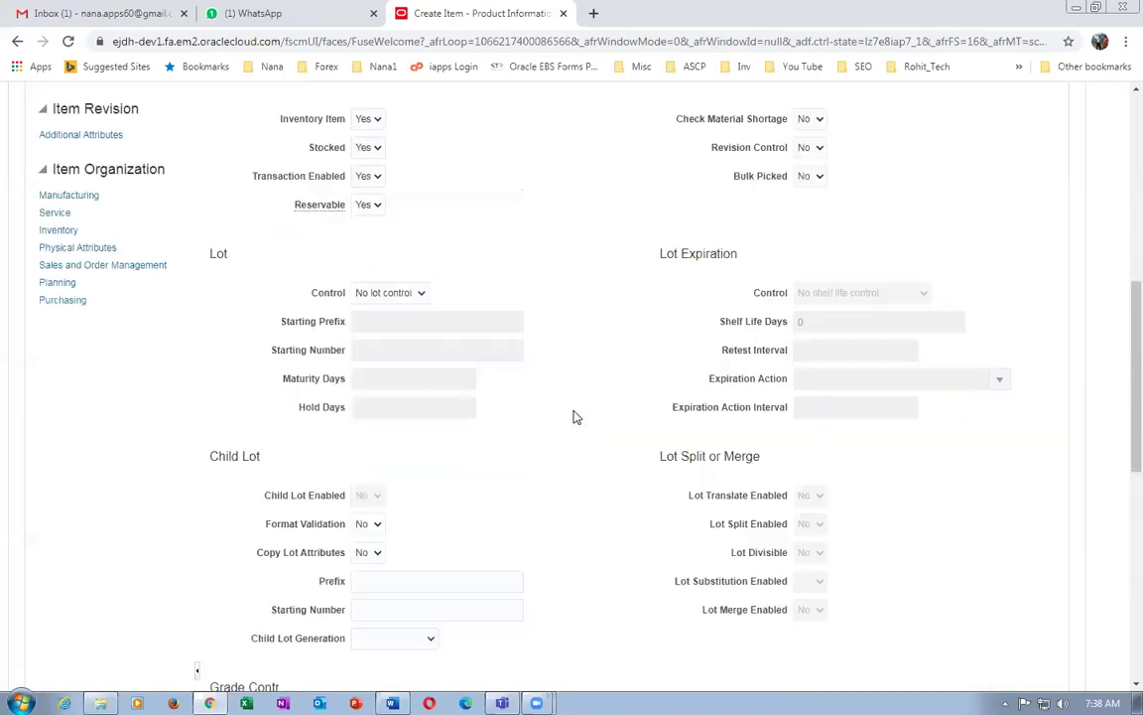
pyautogui.scroll(2, 574, 416)
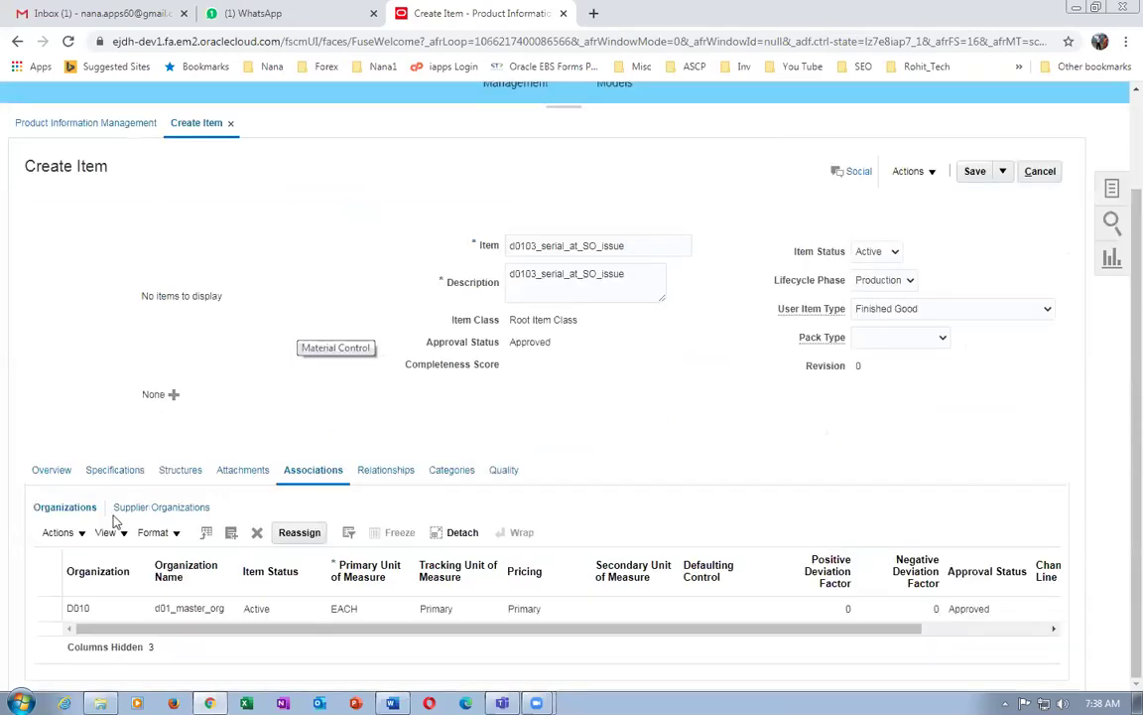
# Search for d011 and add organization D011 (d01_child_1) to the item's associations.
pyautogui.click(77, 534)
pyautogui.click(87, 583)
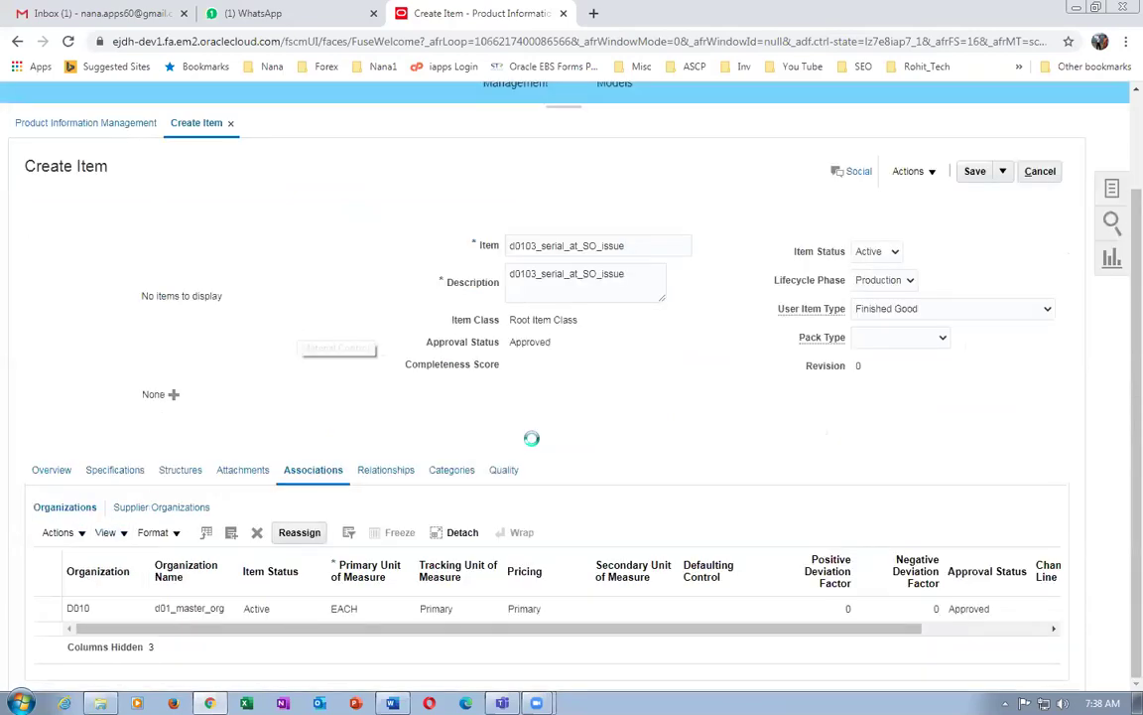
pyautogui.click(591, 355)
pyautogui.write('d011')
pyautogui.press('Return')
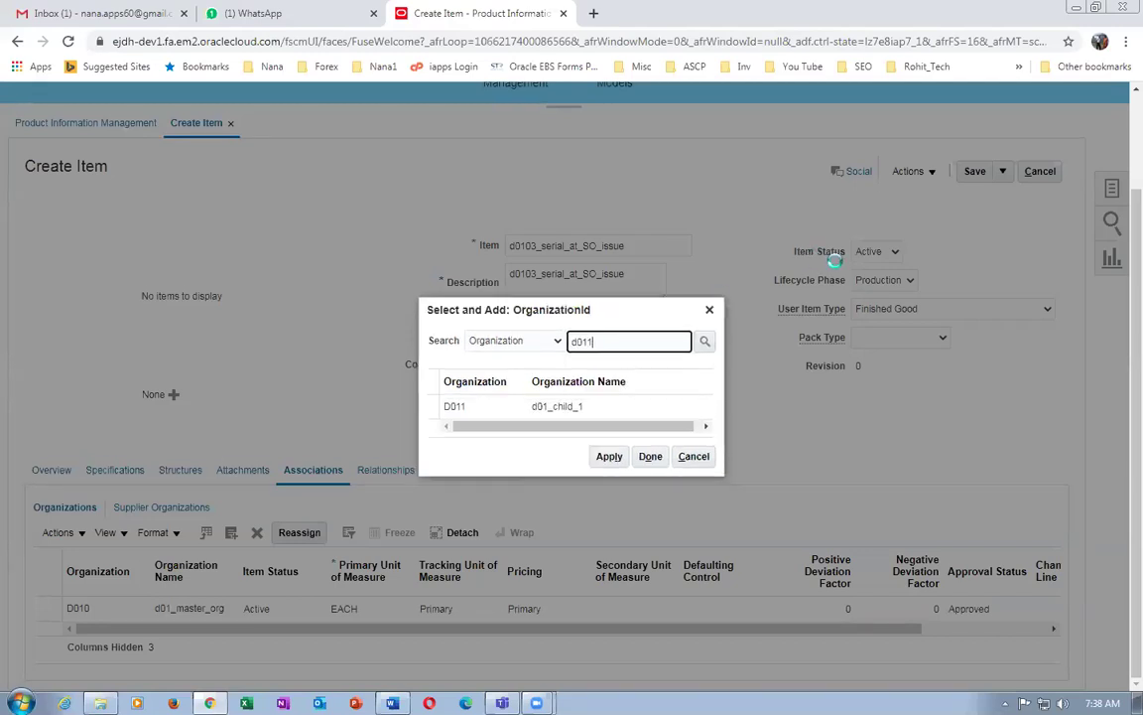
pyautogui.click(628, 403)
pyautogui.click(608, 455)
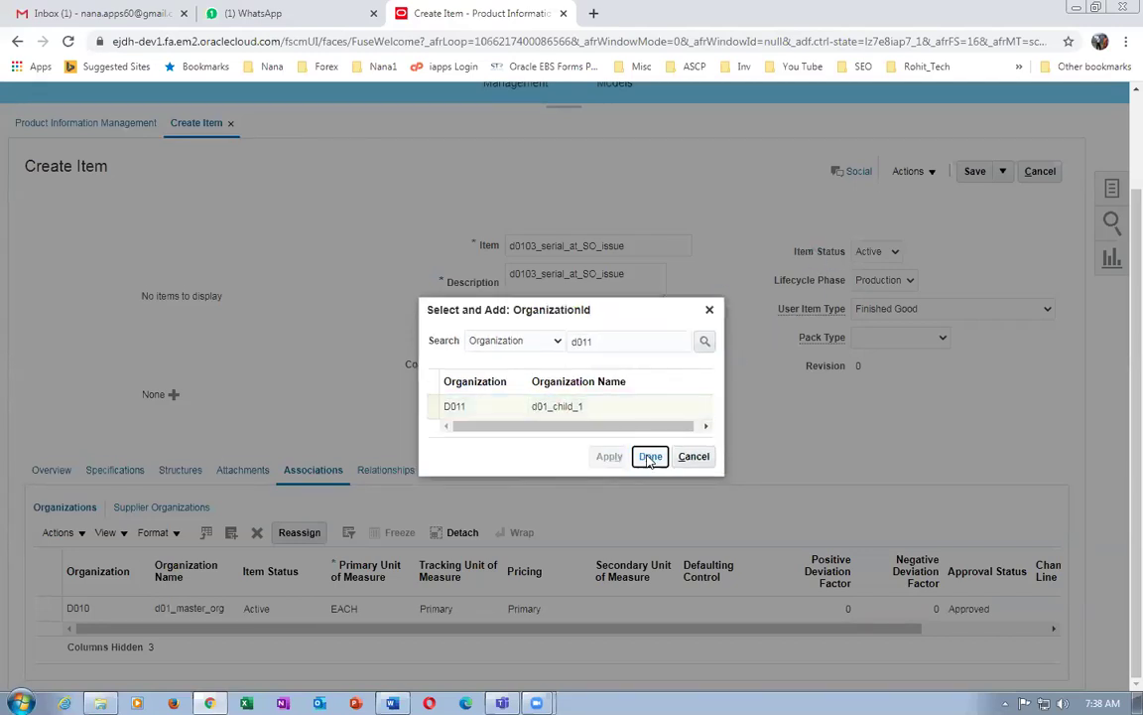
pyautogui.click(709, 308)
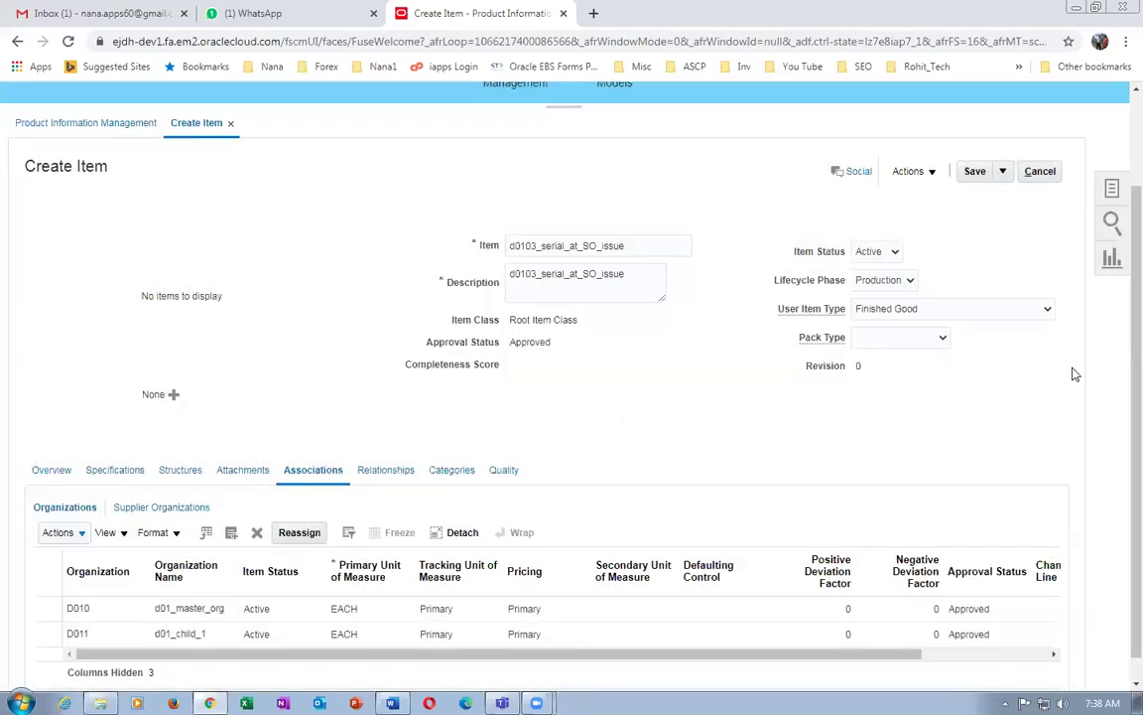
# Save and close d0103_serial_at_SO_issue, then review the Inspection Before Despatch step 1 notes in Word.
pyautogui.click(1003, 173)
pyautogui.click(1029, 195)
pyautogui.hotkey('alt', 'Tab')
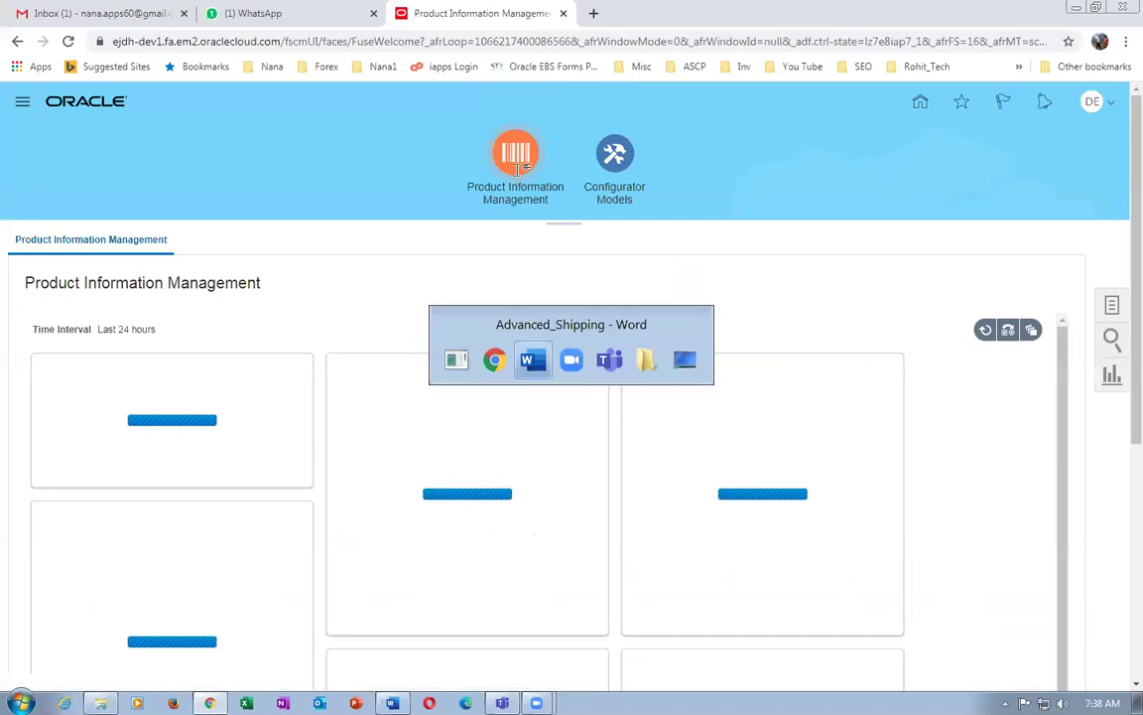
pyautogui.scroll(-15, 448, 508)
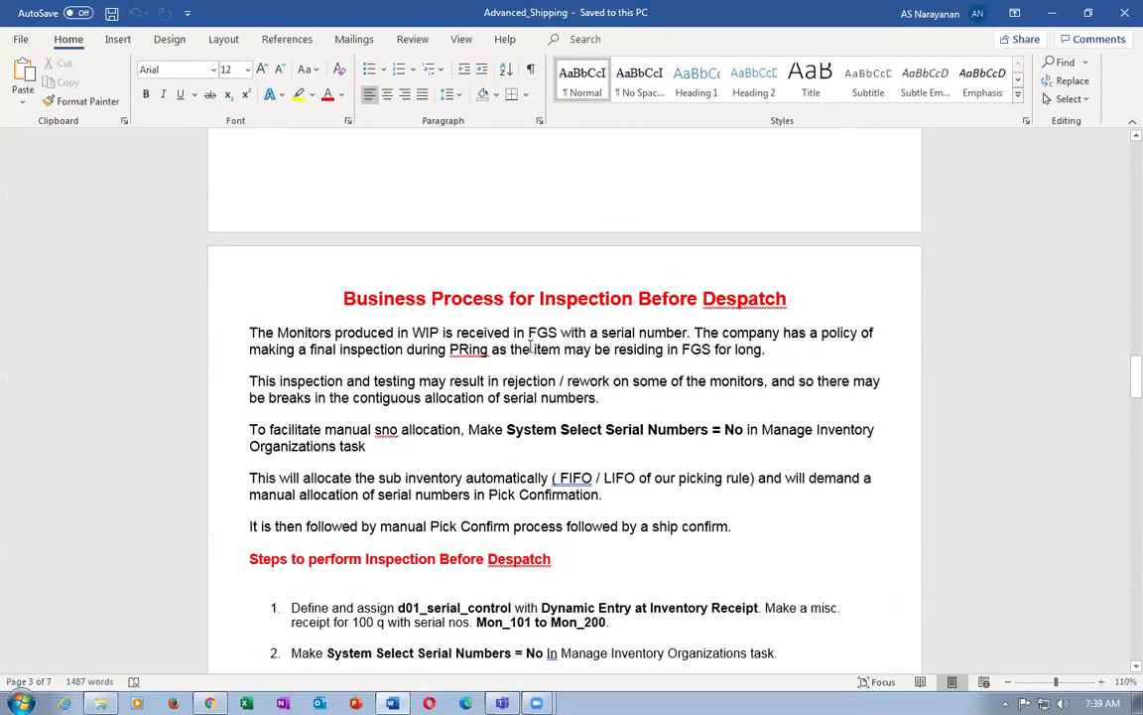
pyautogui.moveTo(526, 306); pyautogui.dragTo(728, 311)
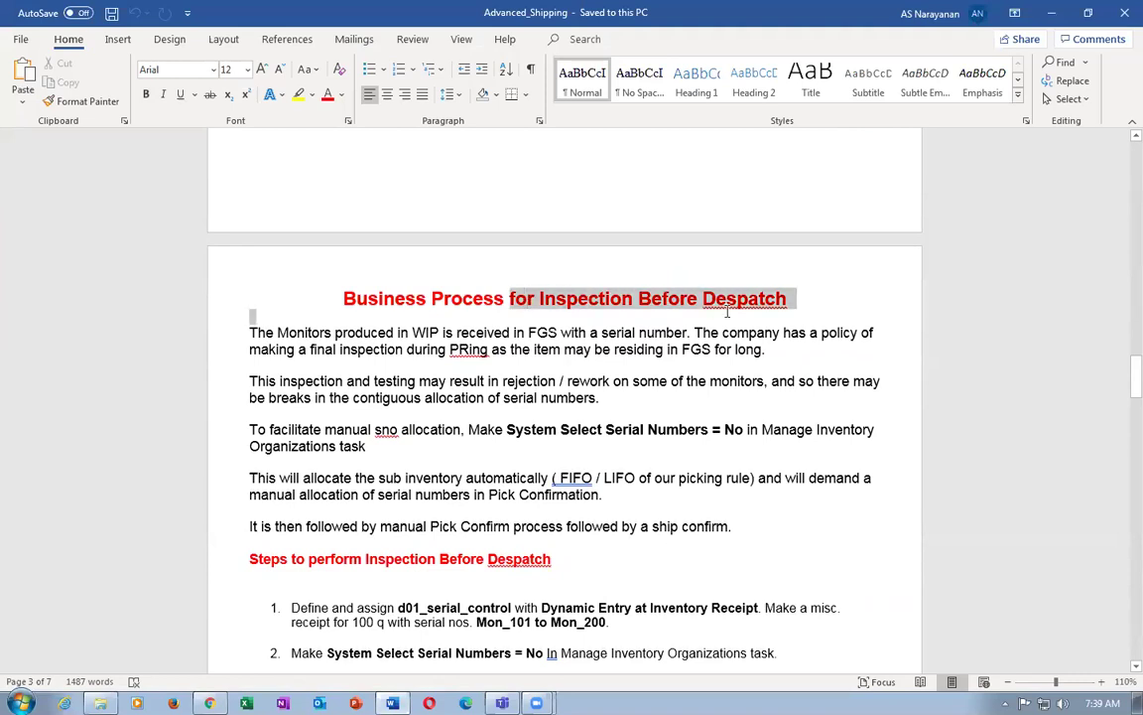
pyautogui.click(368, 476)
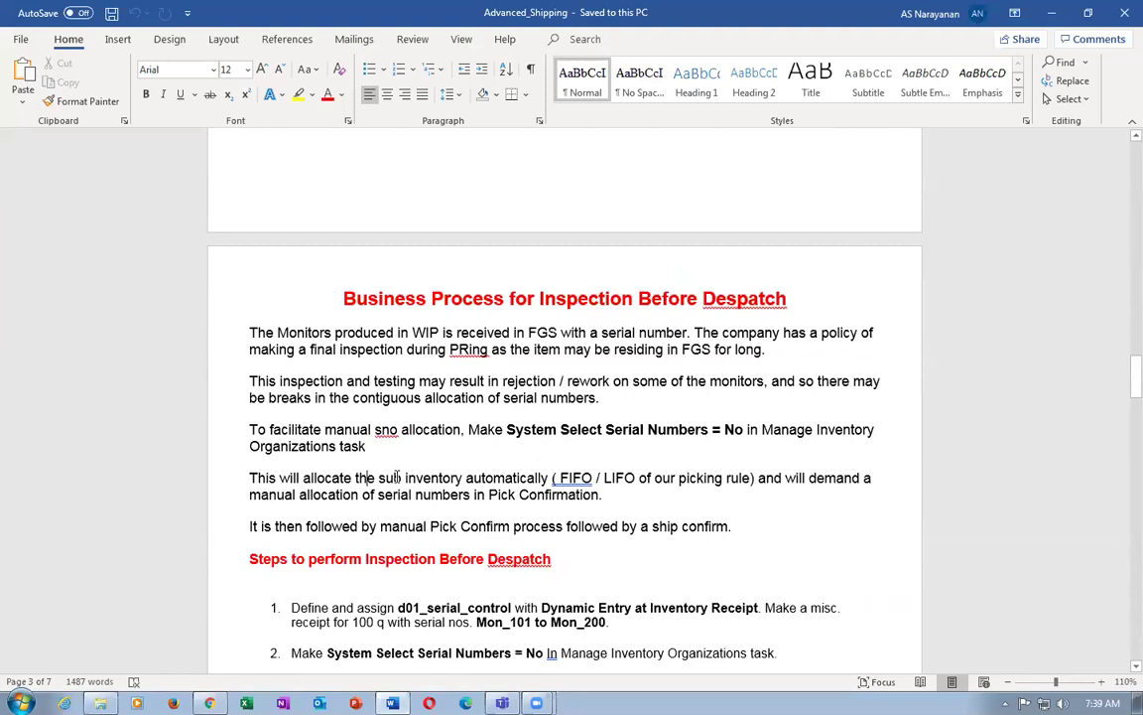
pyautogui.scroll(-2, 512, 568)
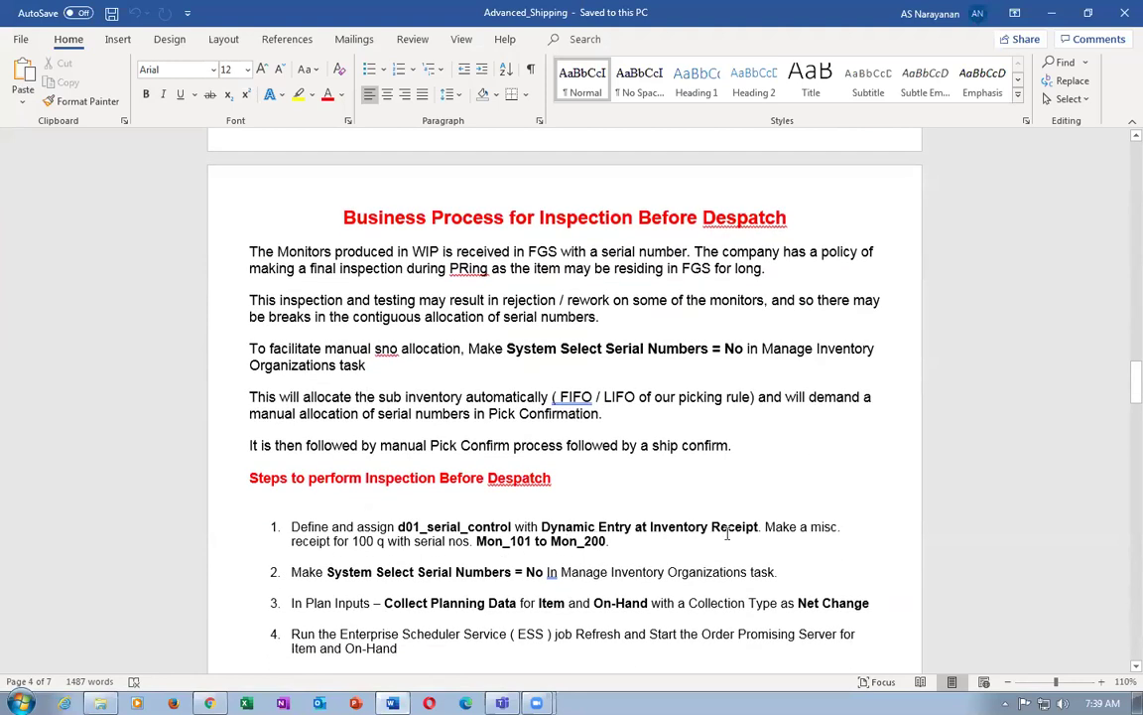
pyautogui.moveTo(427, 527); pyautogui.dragTo(636, 541)
pyautogui.hotkey('alt', 'Tab')
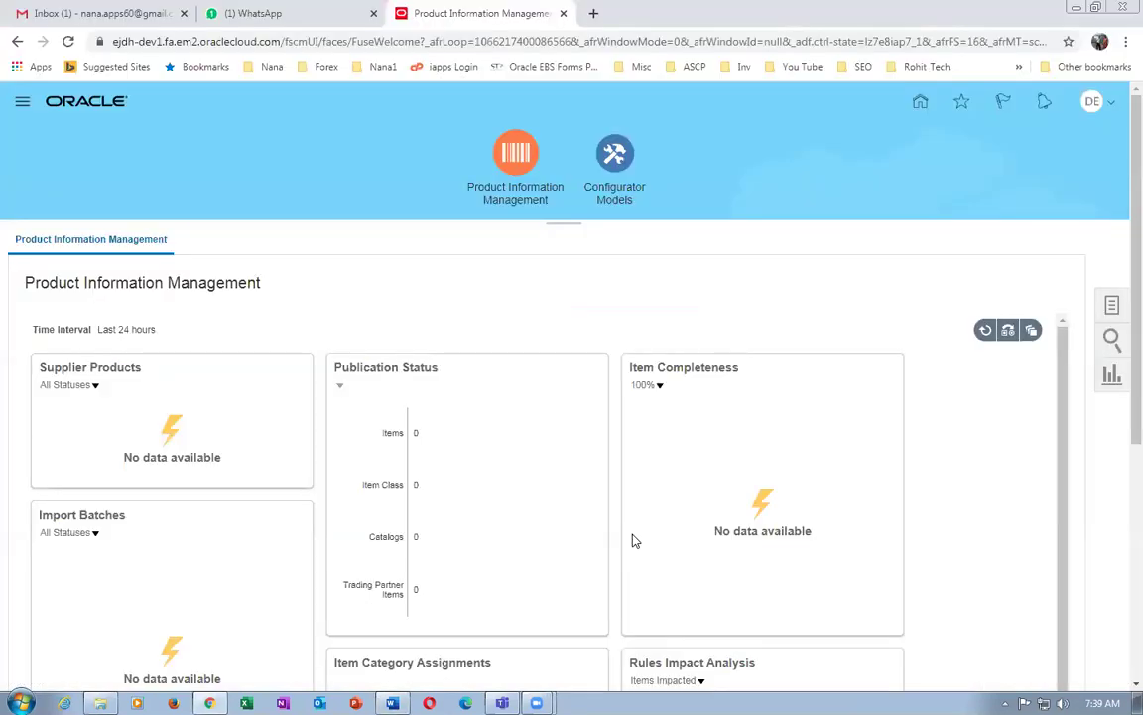
# Create a third item for organization D010 under Root Item Class and confirm with OK.
pyautogui.click(1114, 309)
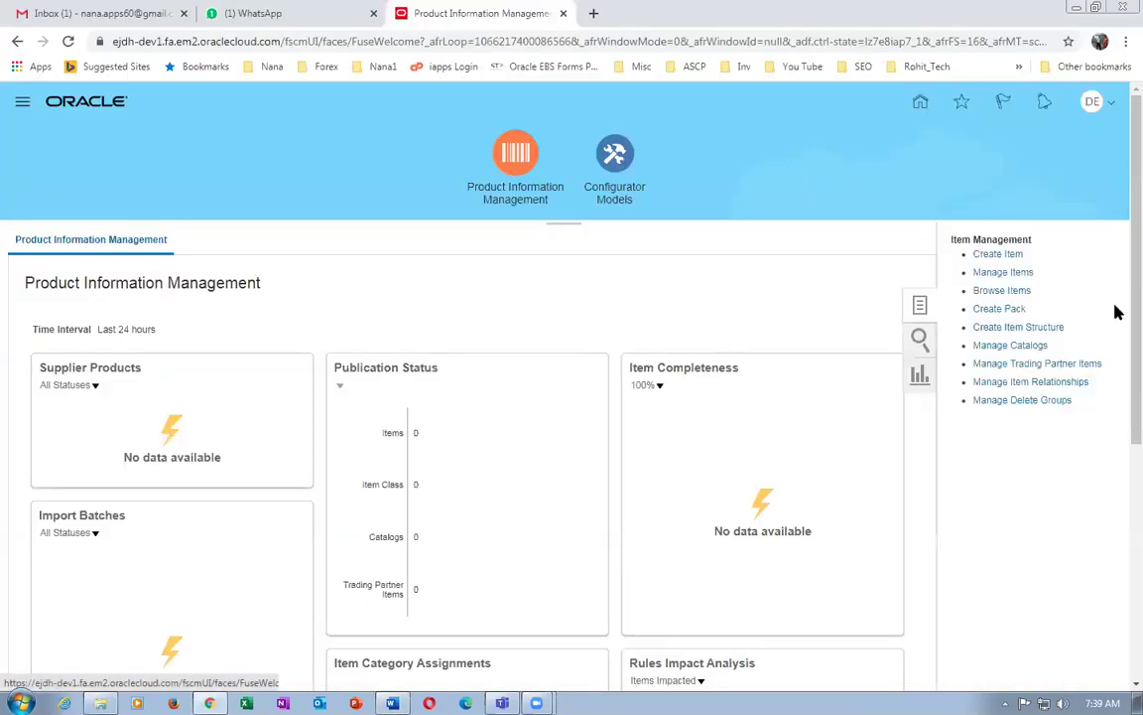
pyautogui.click(996, 254)
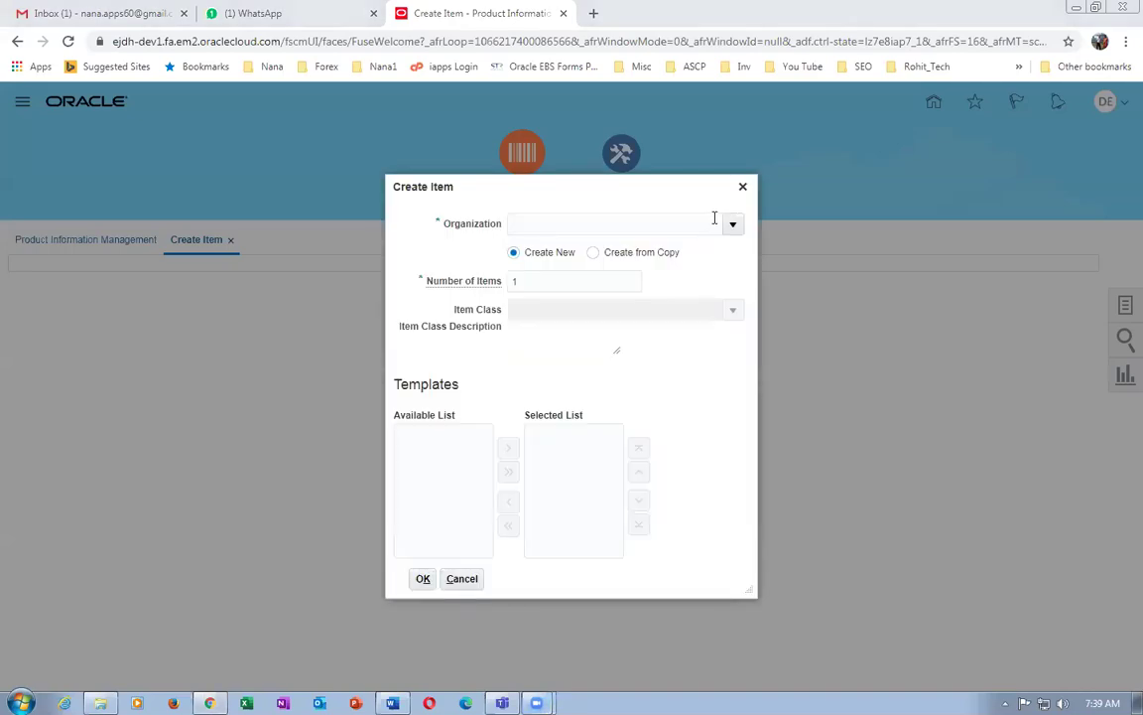
pyautogui.click(599, 225)
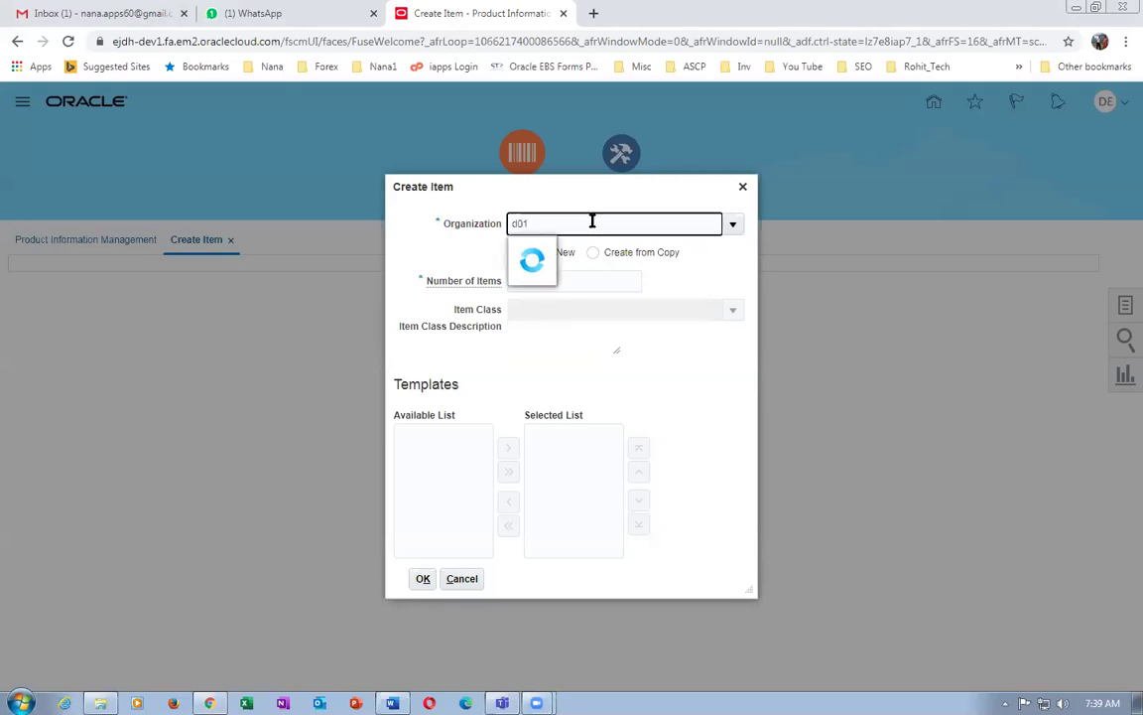
pyautogui.click(586, 251)
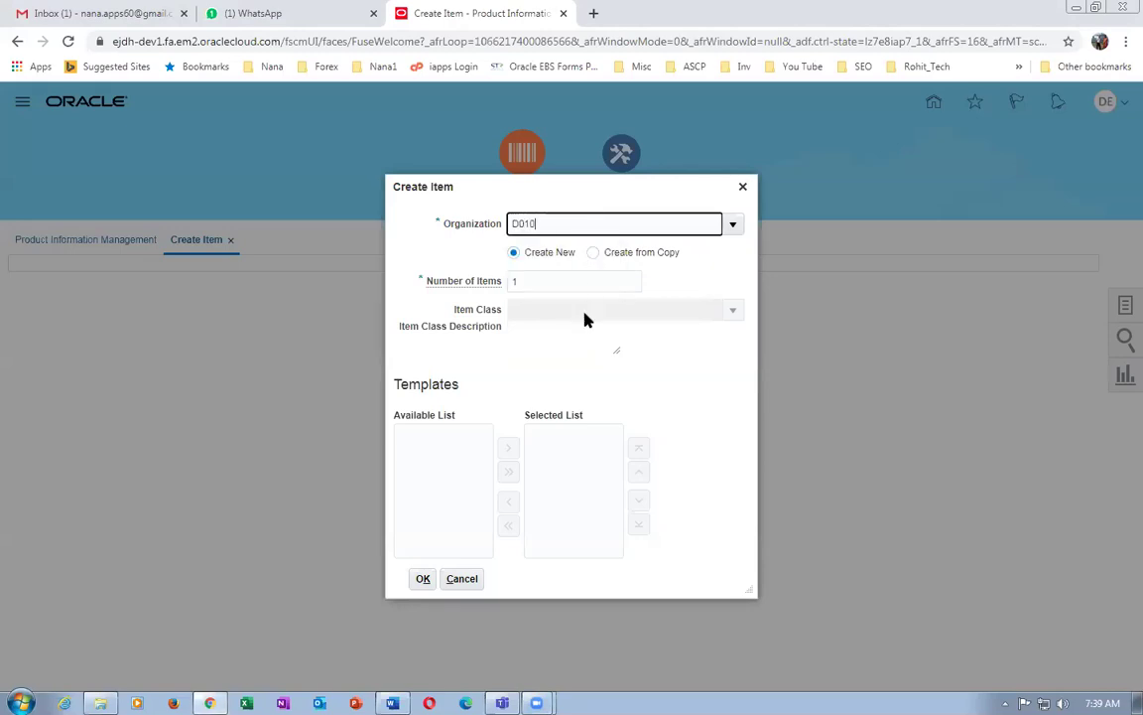
pyautogui.click(586, 308)
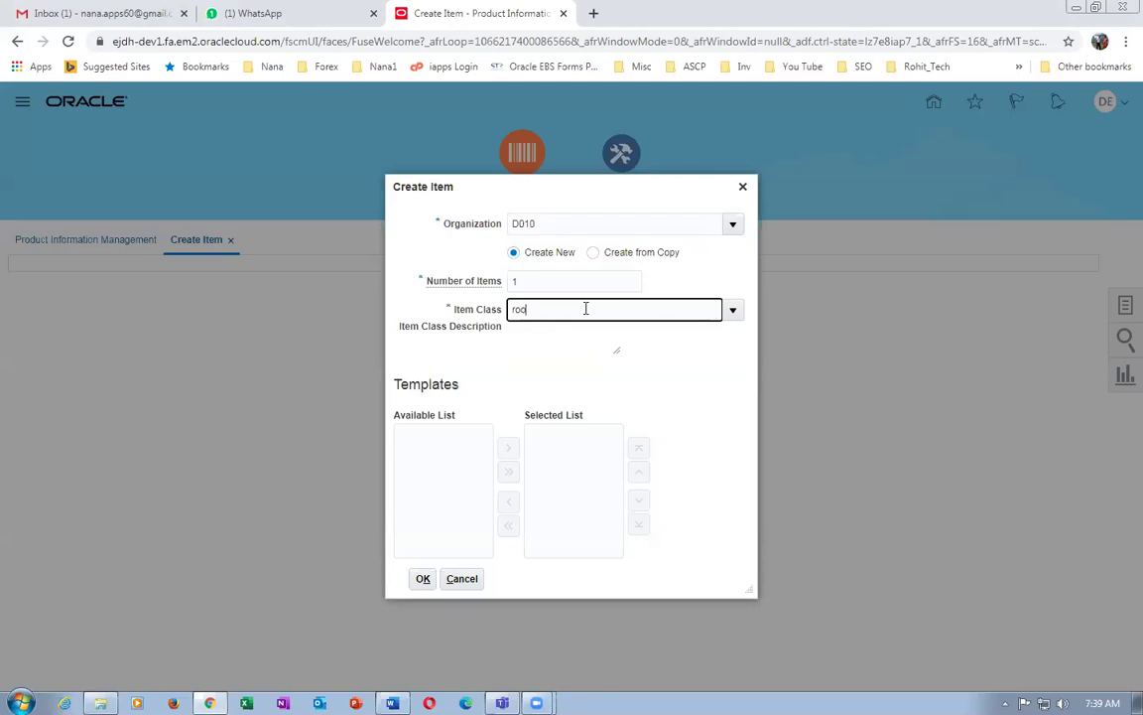
pyautogui.write('root')
pyautogui.click(568, 337)
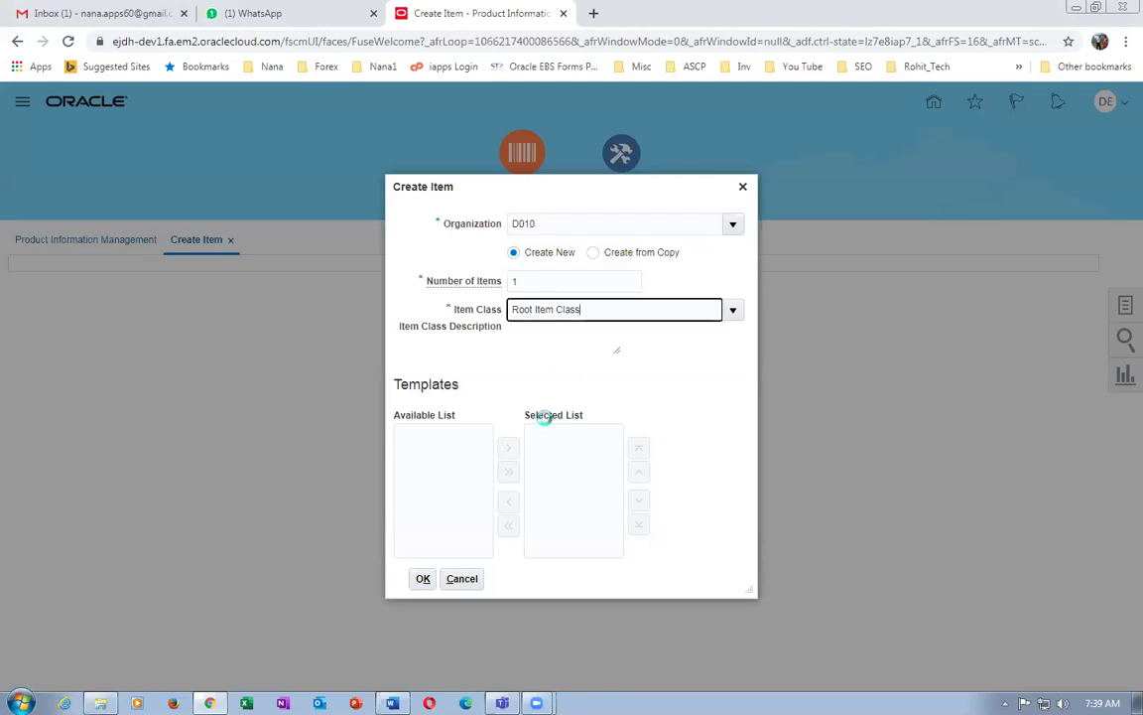
pyautogui.click(353, 578)
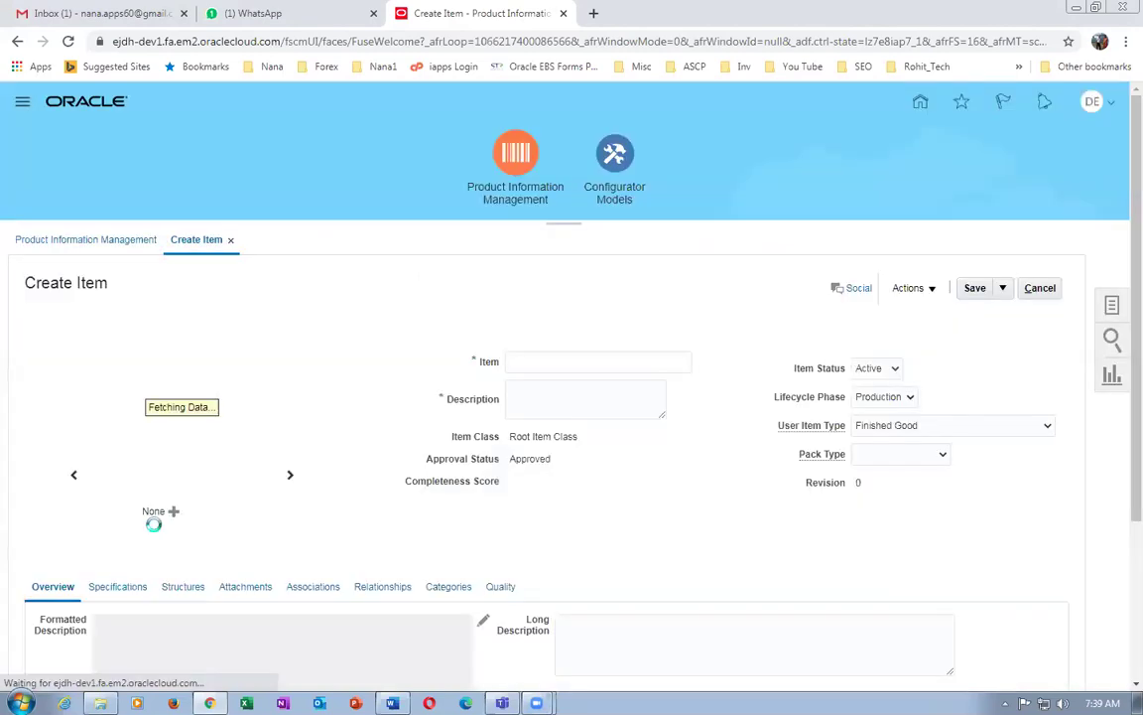
# Show the item's Specifications and check the steps in the Word notes.
pyautogui.scroll(-3, 153, 533)
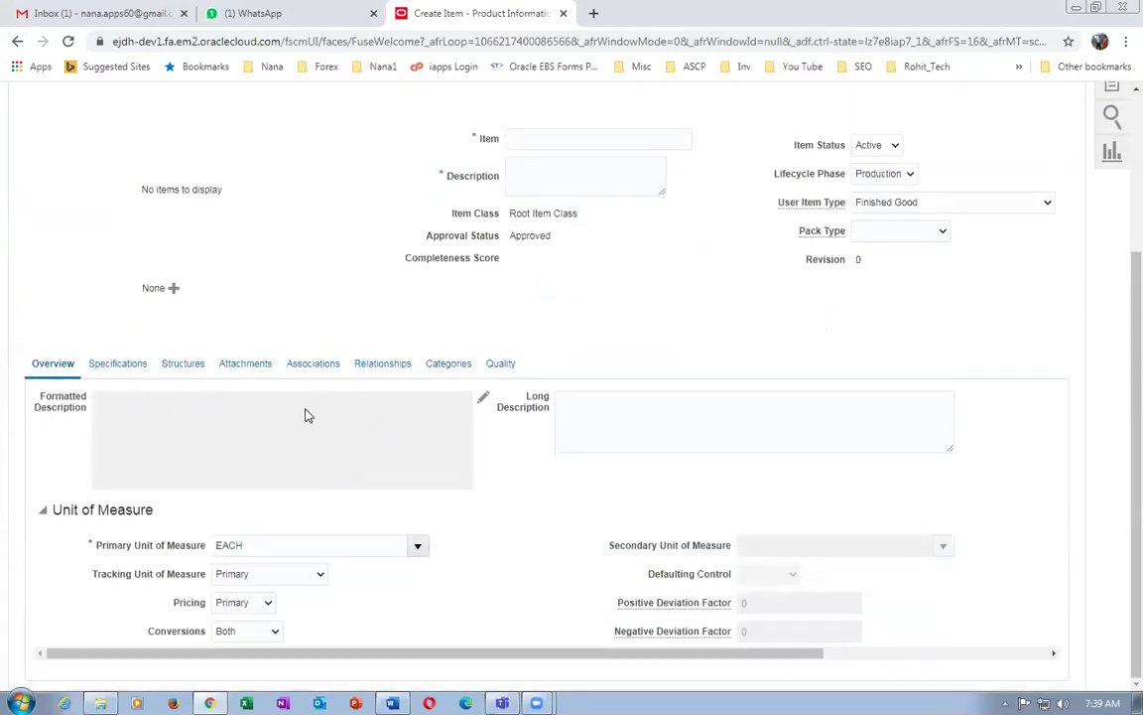
pyautogui.click(138, 366)
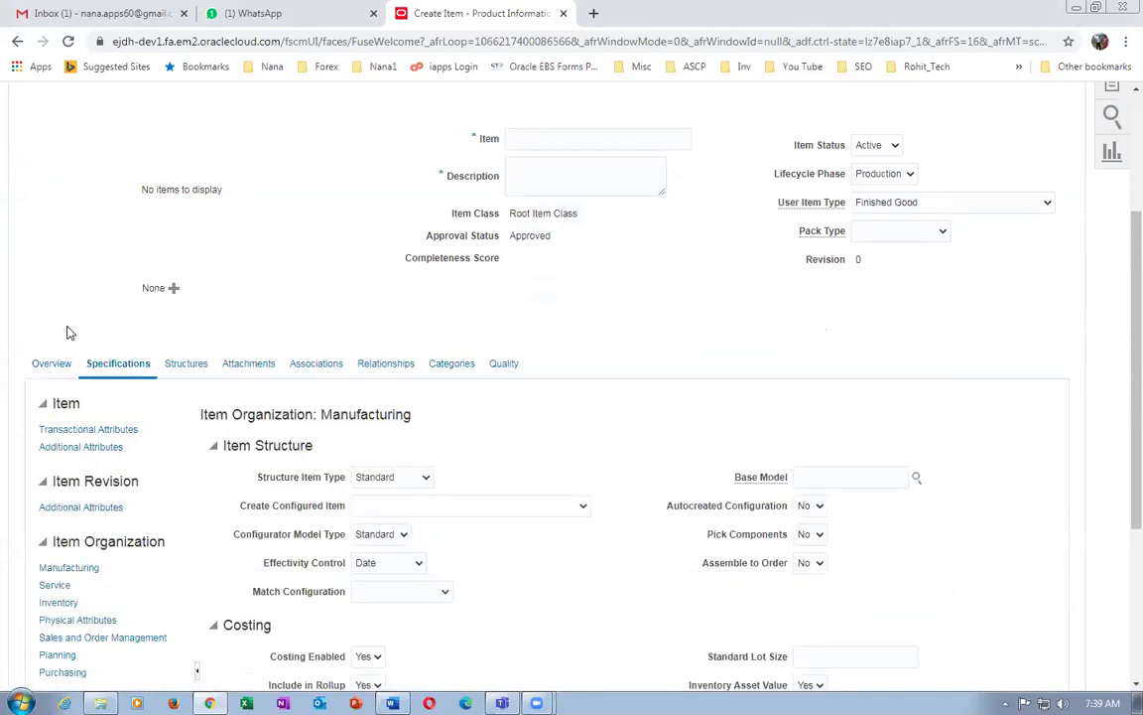
pyautogui.scroll(-3, 93, 414)
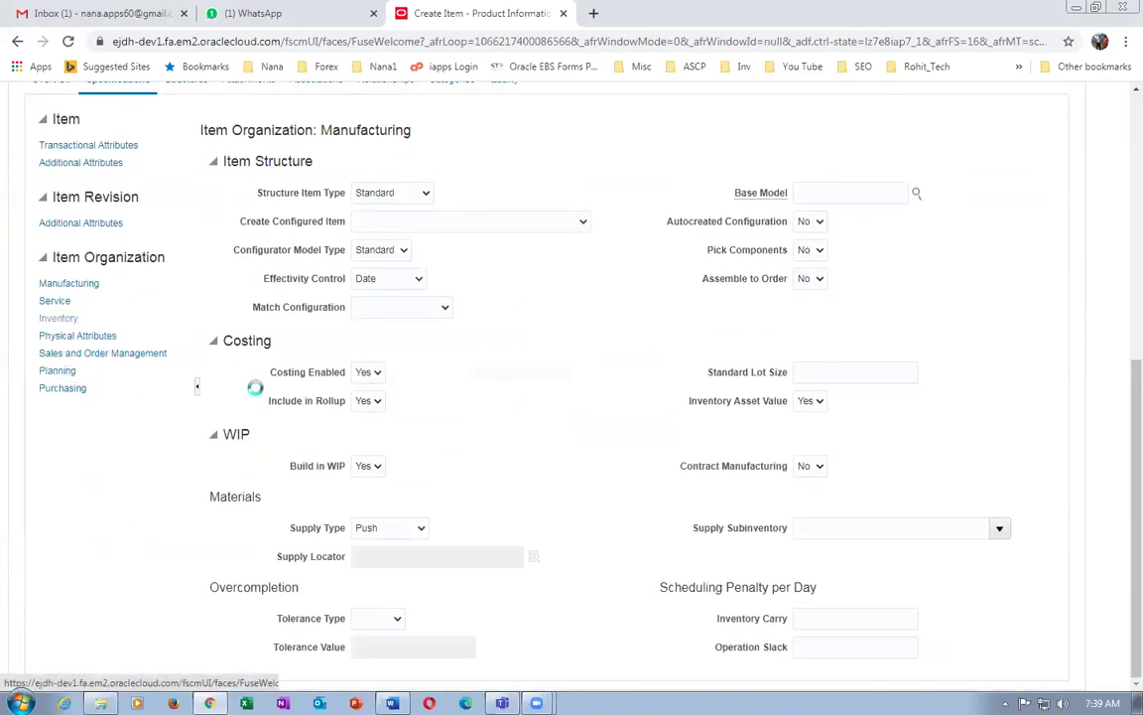
pyautogui.hotkey('alt', 'Tab')
pyautogui.click(641, 540)
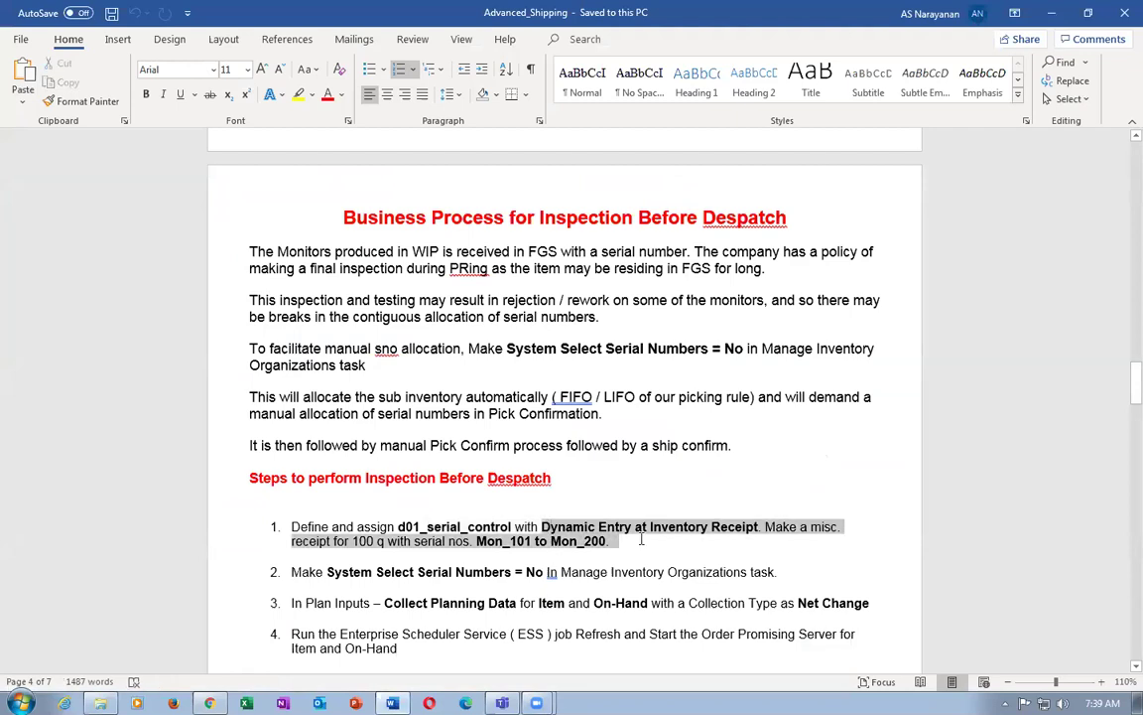
pyautogui.hotkey('alt', 'Tab')
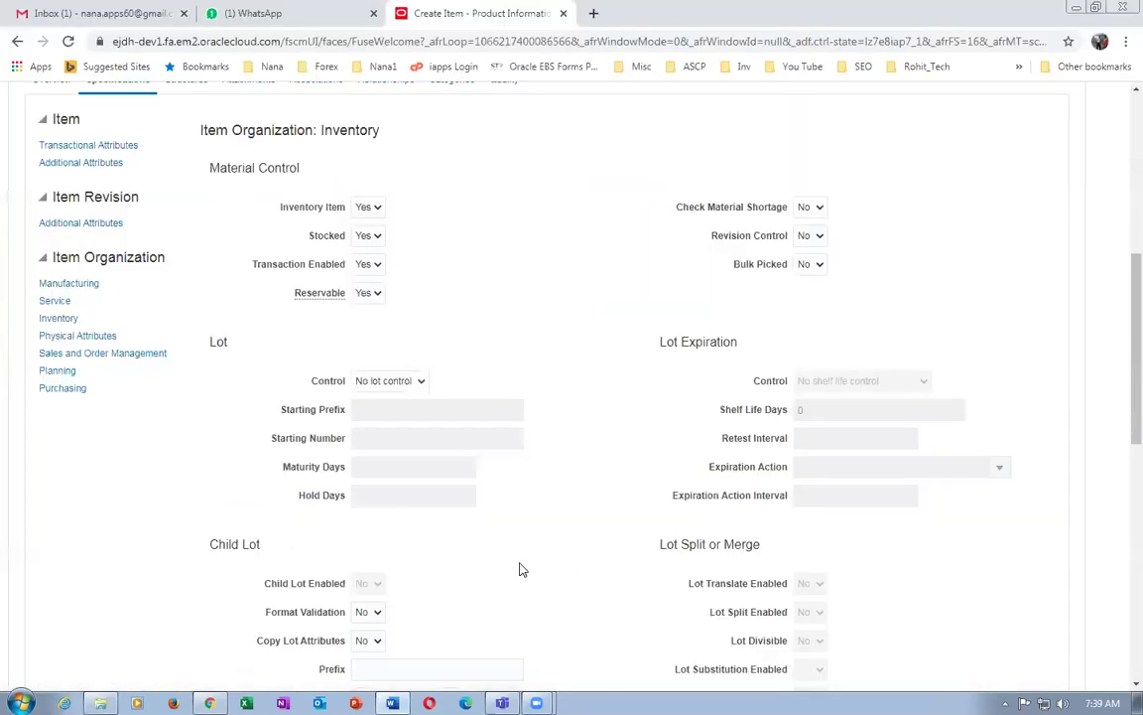
# Set Serial Generation under Item Organization: Inventory to Dynamic entry at inventory receipt.
pyautogui.scroll(-6, 429, 521)
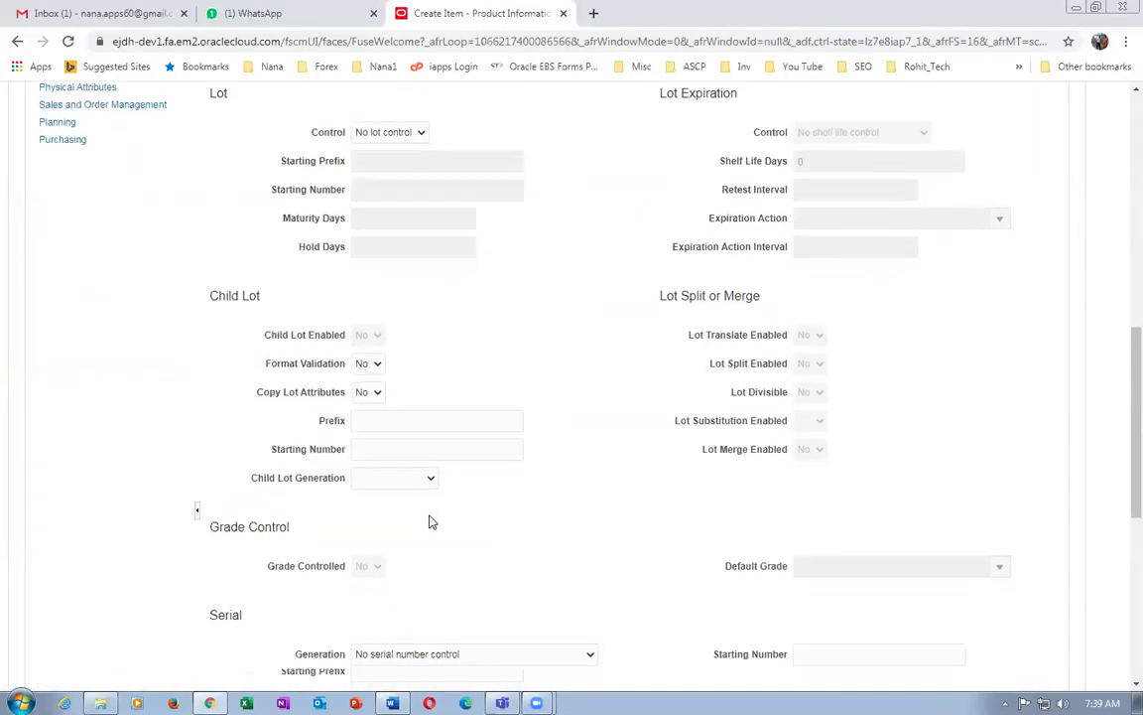
pyautogui.click(415, 349)
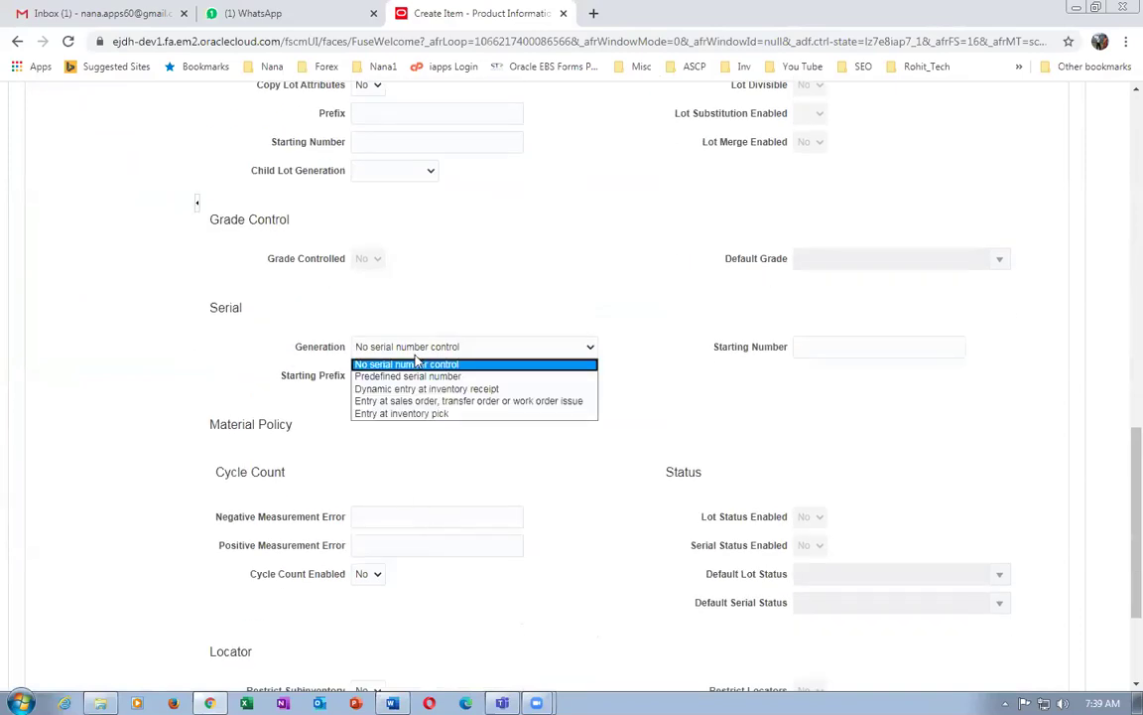
pyautogui.click(416, 395)
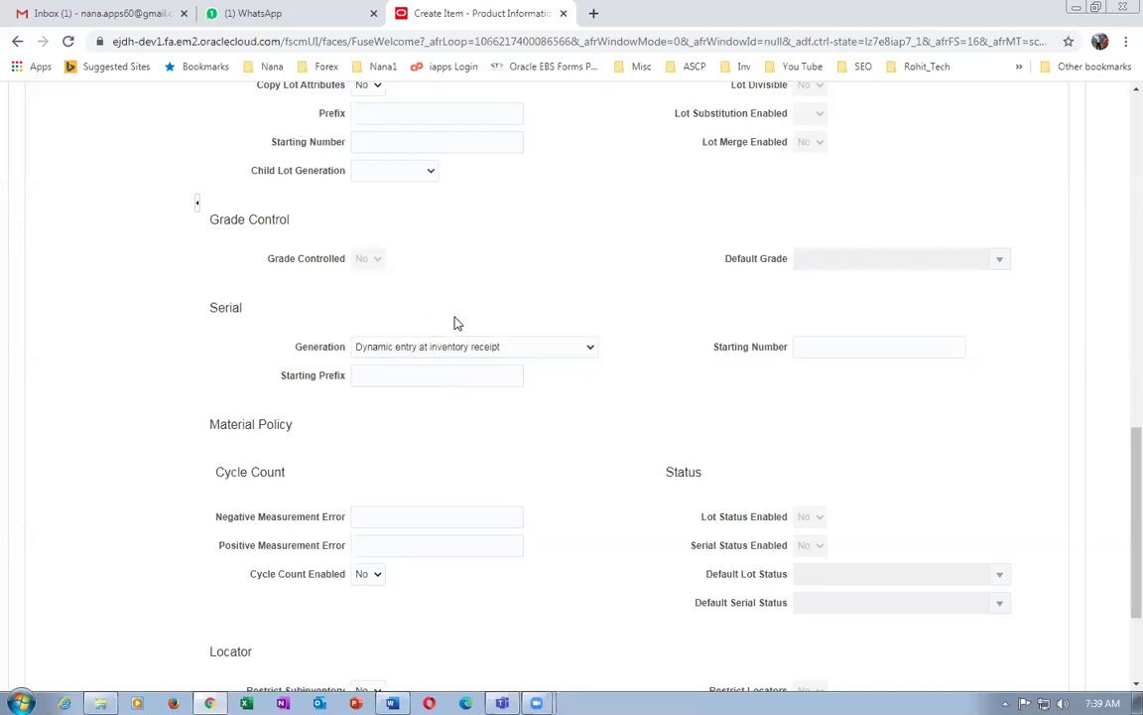
pyautogui.scroll(6, 456, 322)
pyautogui.scroll(3, 401, 288)
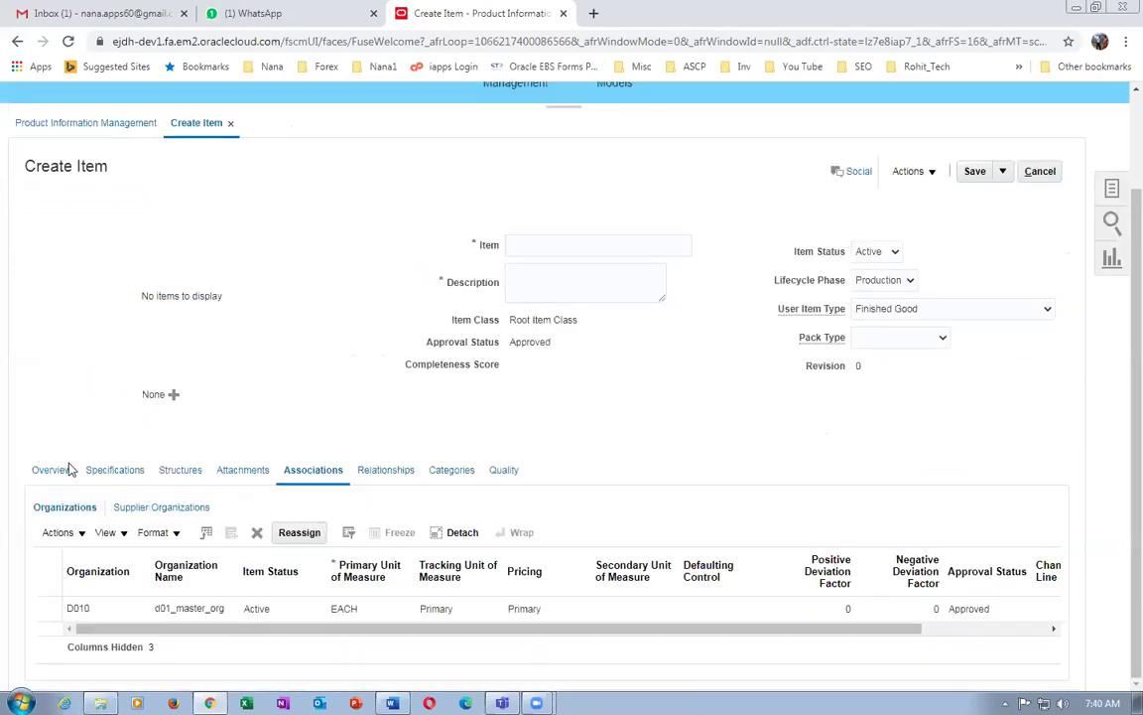
# Name the item d0104_serial_Dynamic and paste the same text into Description.
pyautogui.click(66, 536)
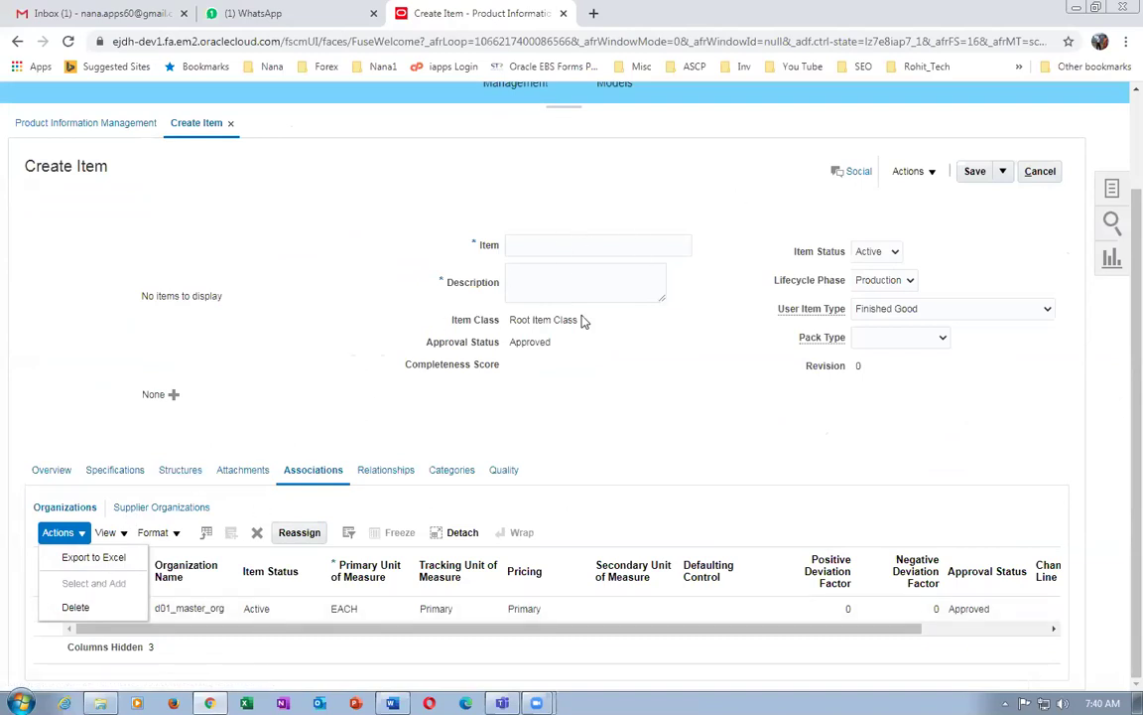
pyautogui.click(555, 246)
pyautogui.write('d0104_serial_Dynamic')
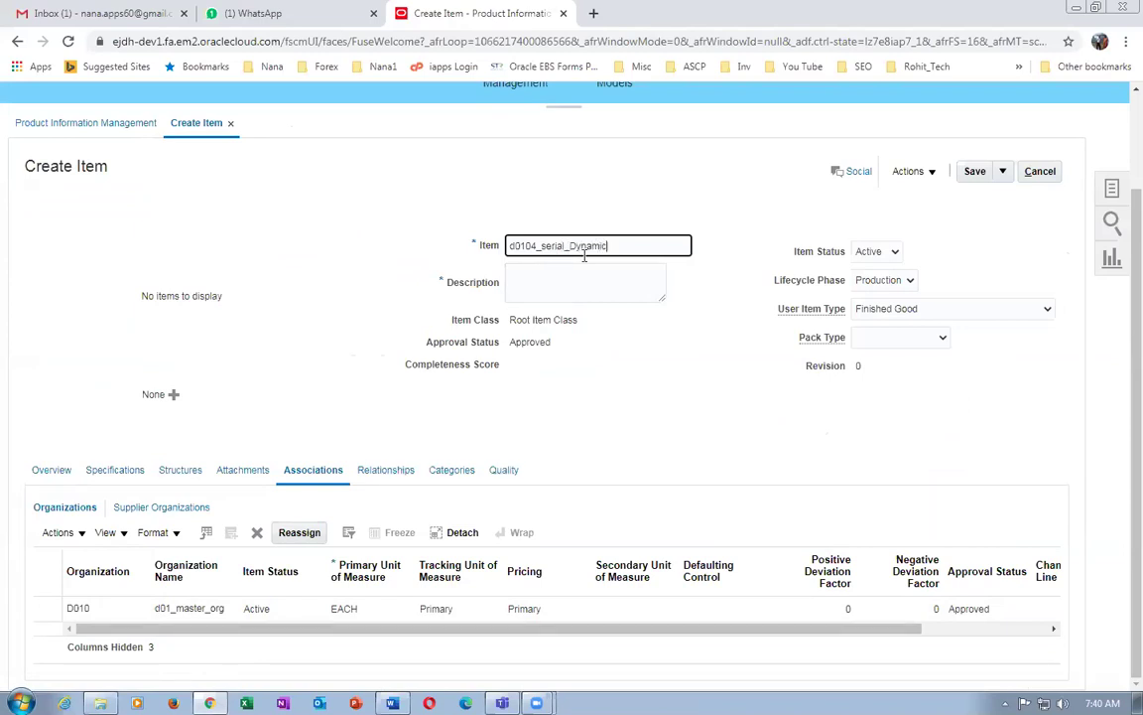
pyautogui.moveTo(628, 246); pyautogui.dragTo(398, 255)
pyautogui.hotkey('ctrl', 'c')
pyautogui.click(541, 278)
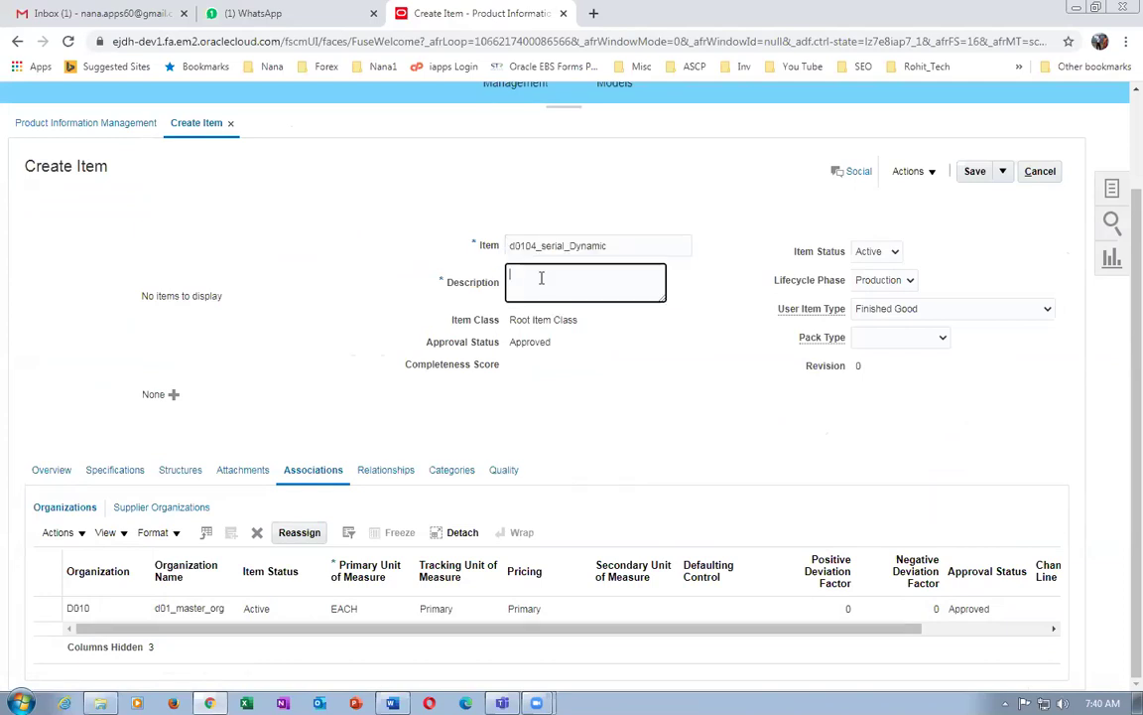
pyautogui.hotkey('ctrl', 'v')
# Bring up the Actions menu of the Associations organization list.
pyautogui.click(60, 532)
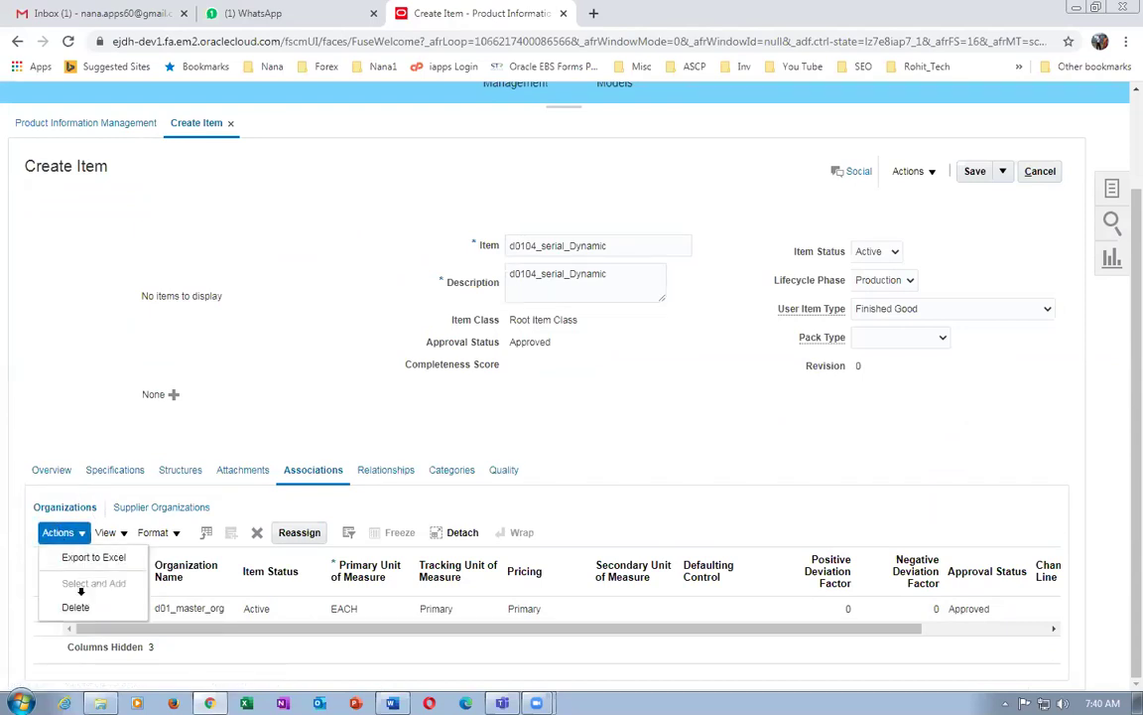
pyautogui.click(80, 592)
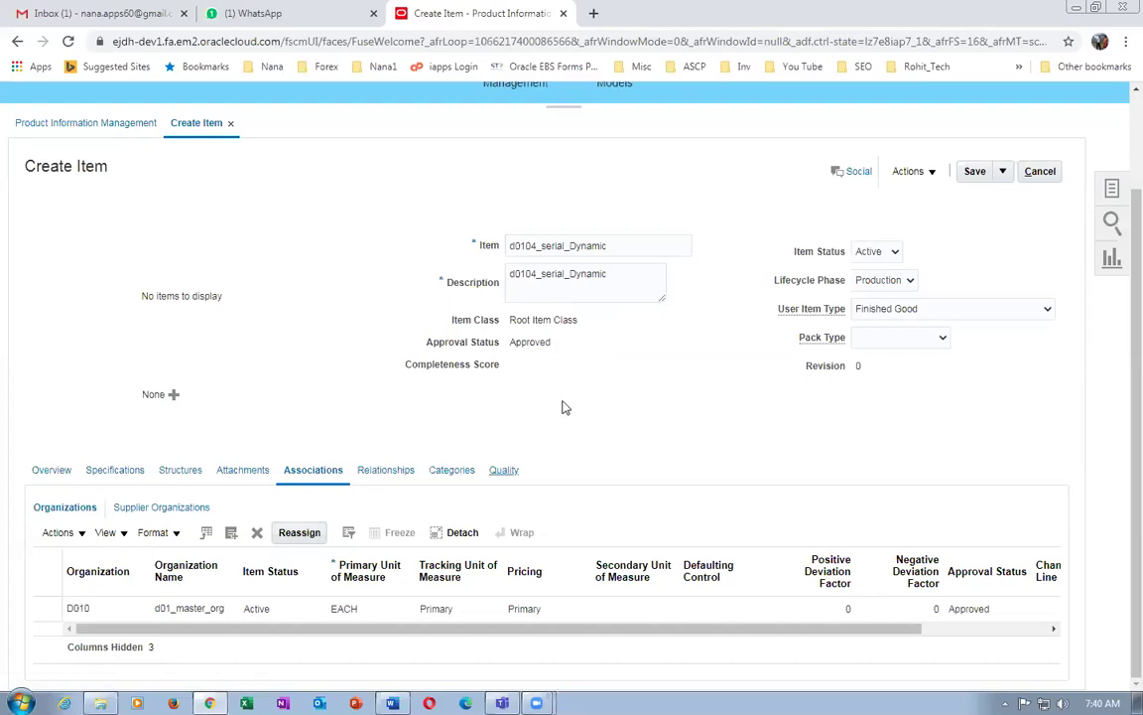
pyautogui.click(57, 532)
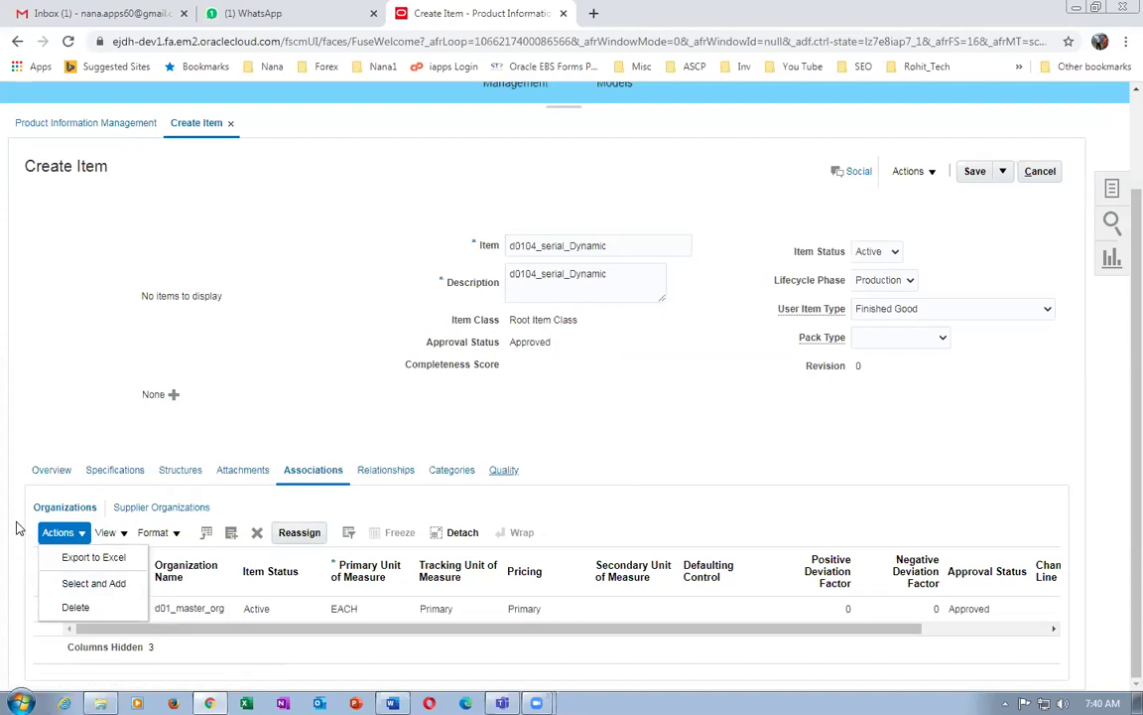
# Search for d011 and add organization D011 (d01_child_1) to the item.
pyautogui.click(79, 584)
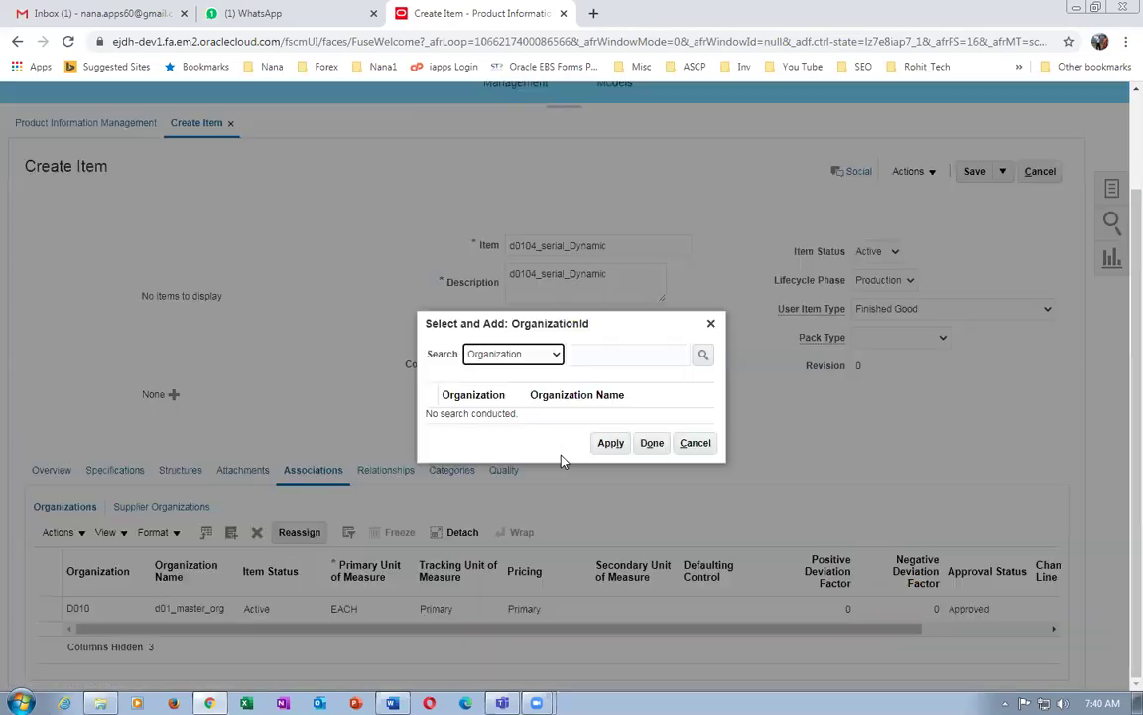
pyautogui.click(603, 353)
pyautogui.write('d011')
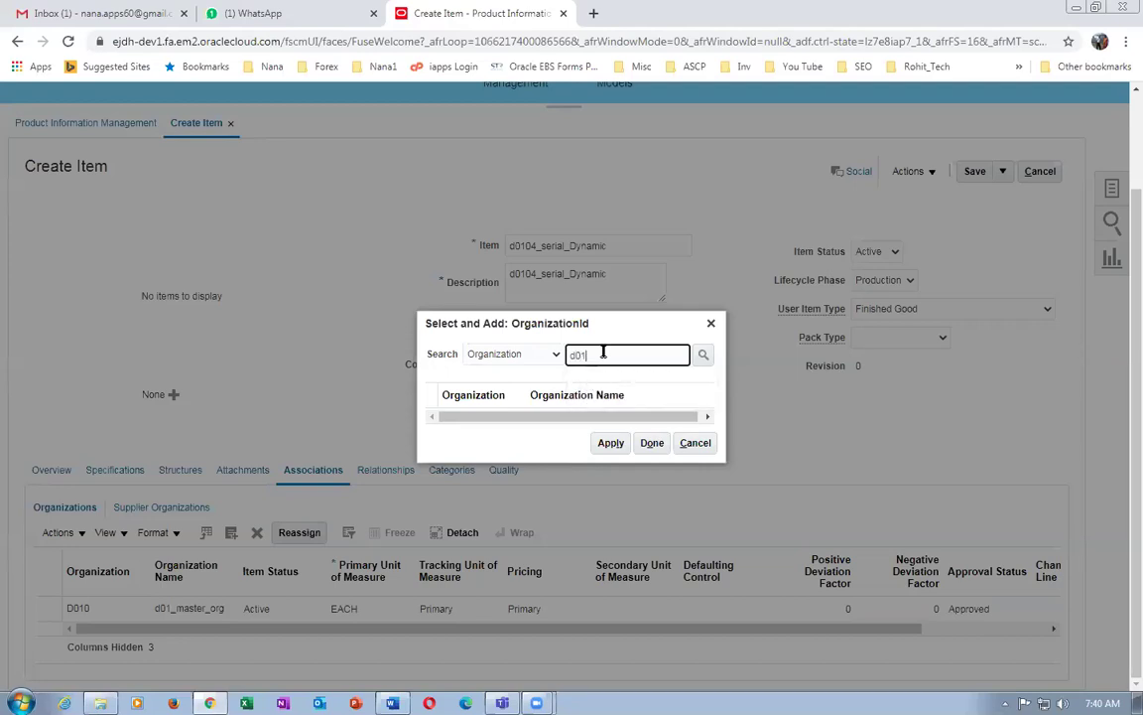
pyautogui.press('Return')
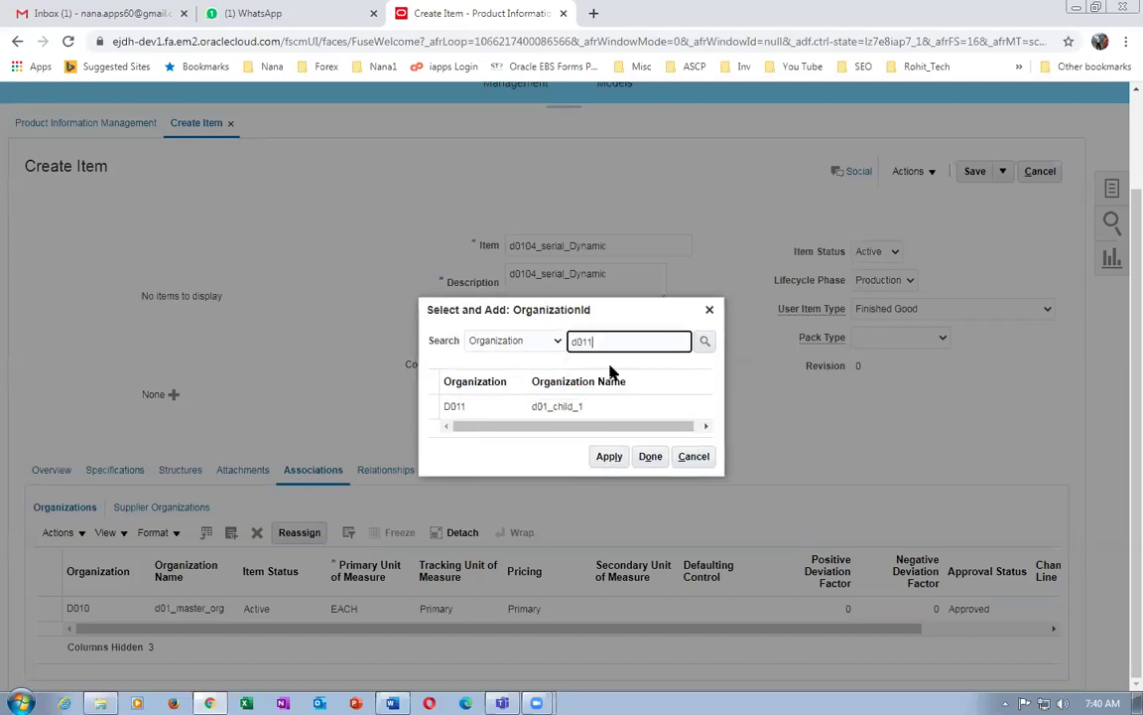
pyautogui.click(612, 403)
pyautogui.click(608, 457)
pyautogui.click(655, 459)
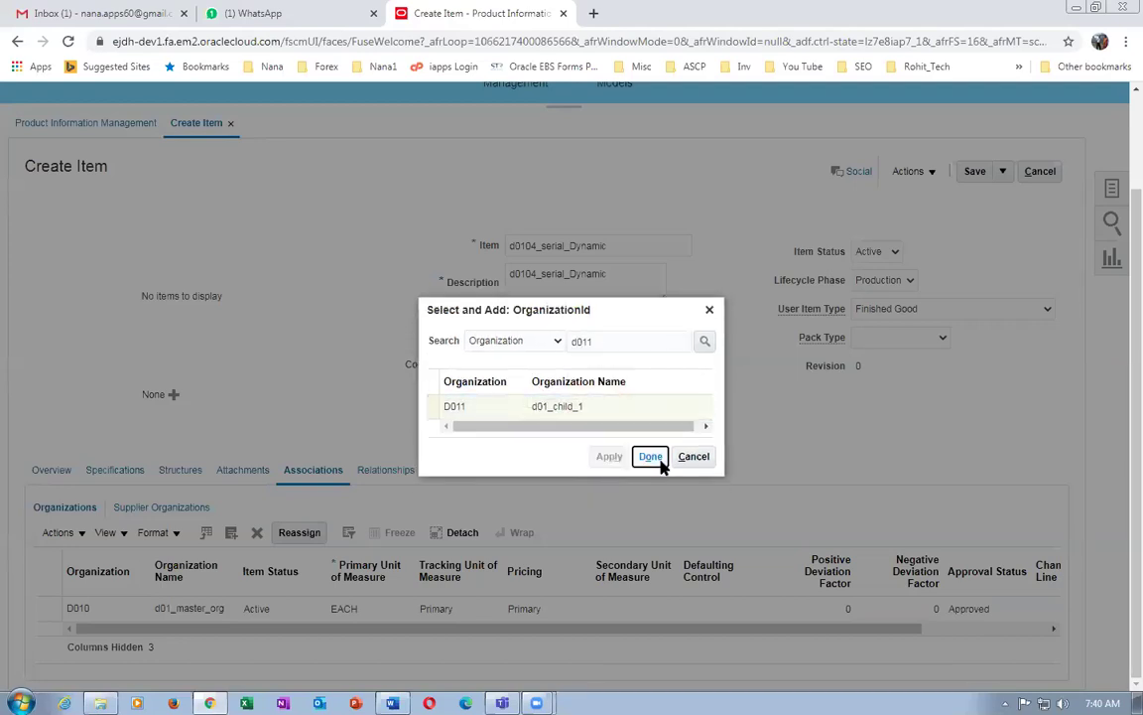
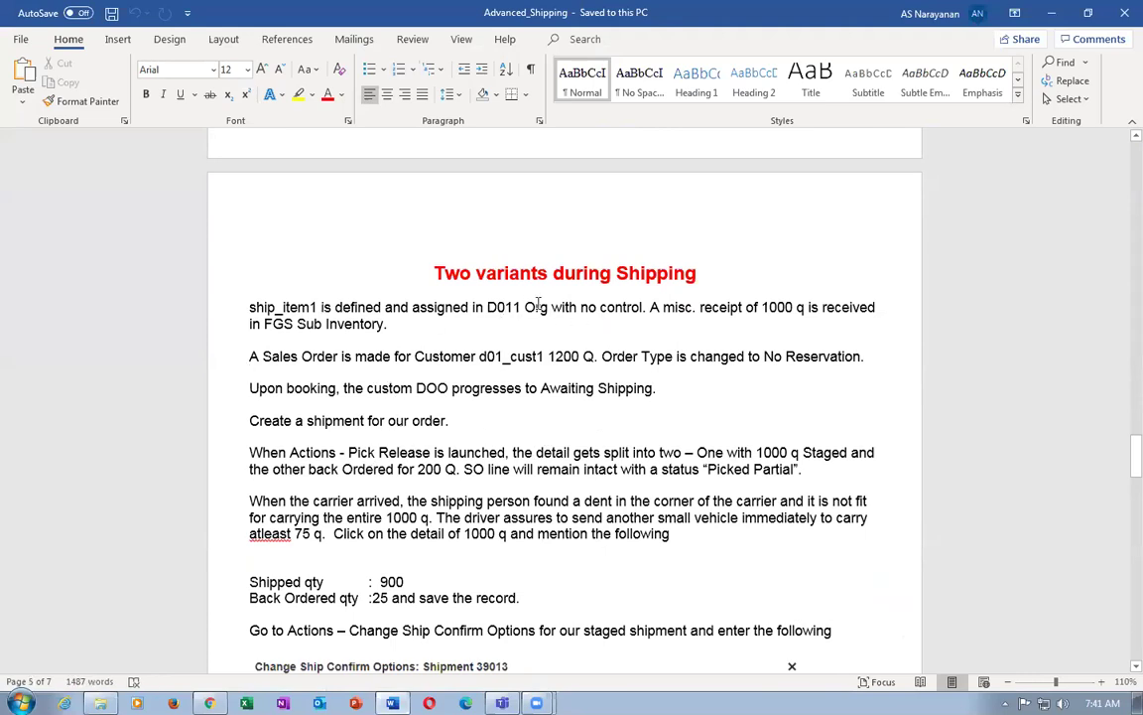
# Highlight phrases in the Word shipping notes, then return to the Oracle product management page.
pyautogui.moveTo(538, 306); pyautogui.dragTo(636, 313)
pyautogui.moveTo(487, 275); pyautogui.dragTo(608, 318)
pyautogui.hotkey('alt', 'Tab')
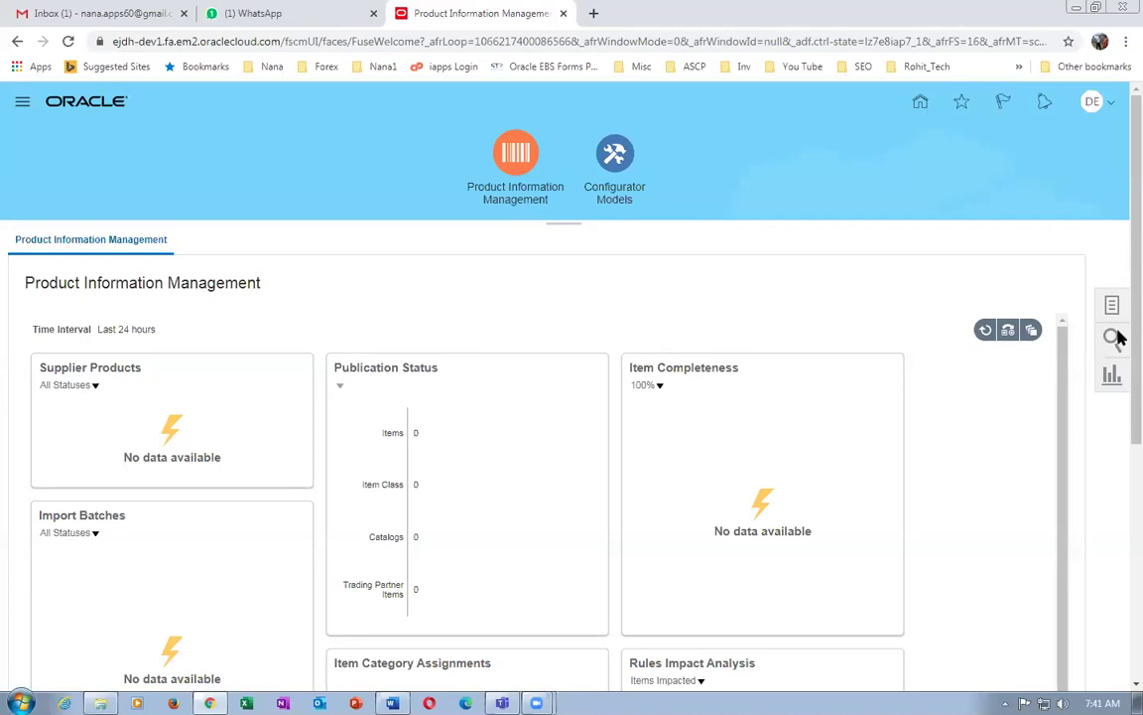
# Begin creating a new item in organization D010 with item class Root Item Class.
pyautogui.click(1112, 308)
pyautogui.click(978, 256)
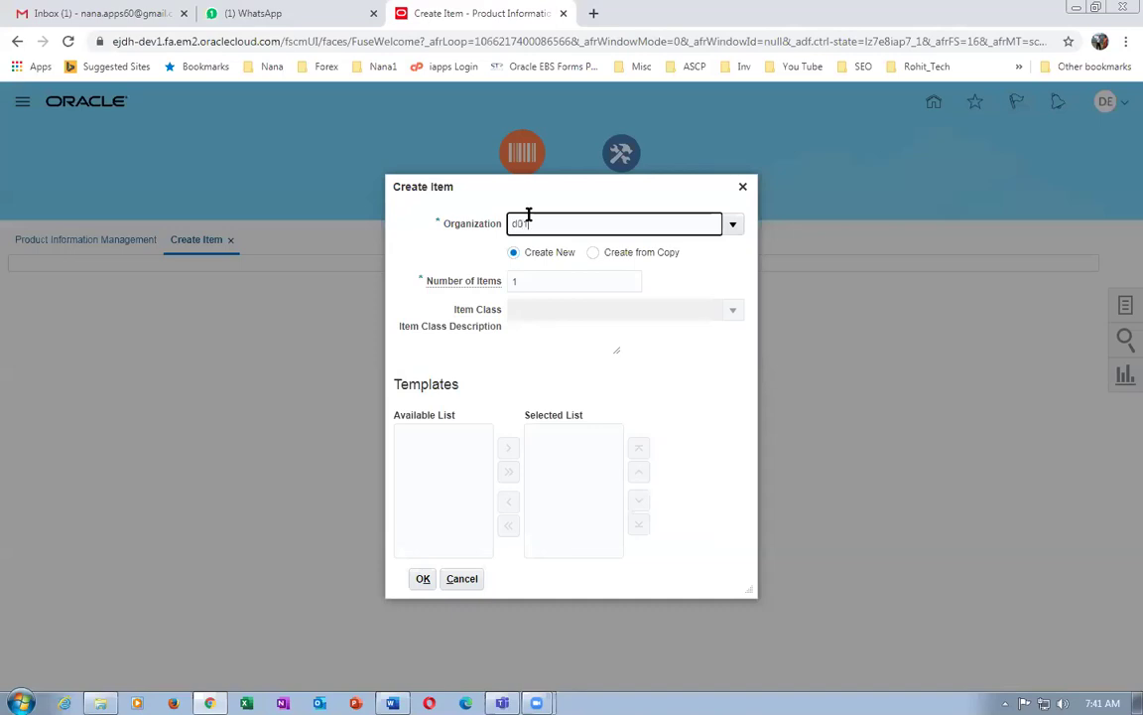
pyautogui.write('d01')
pyautogui.click(549, 248)
pyautogui.click(547, 311)
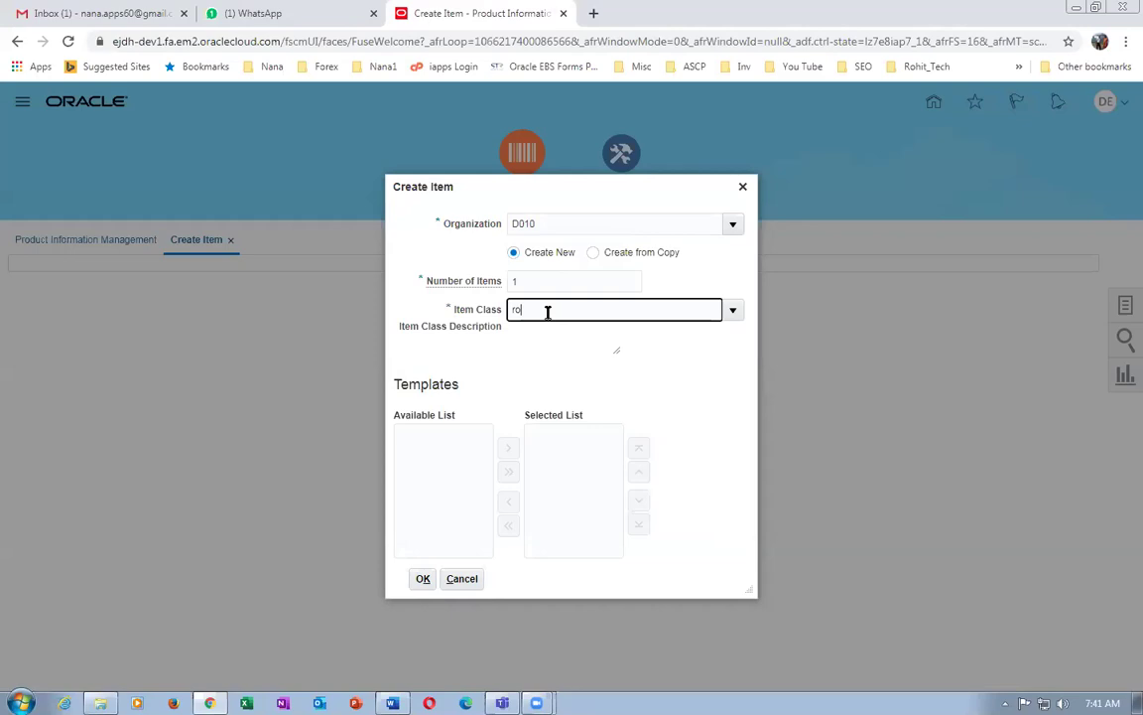
pyautogui.write('root')
pyautogui.click(583, 335)
pyautogui.click(352, 579)
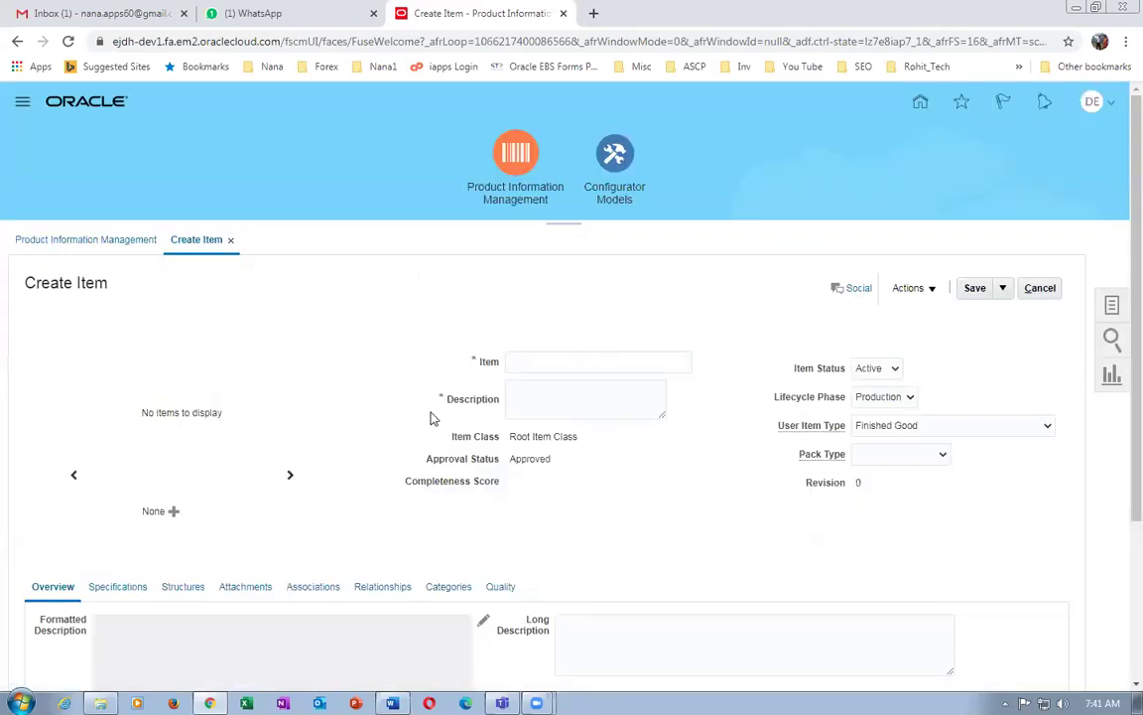
# Name the item d0105_two_variants and paste the same text as its description.
pyautogui.click(538, 361)
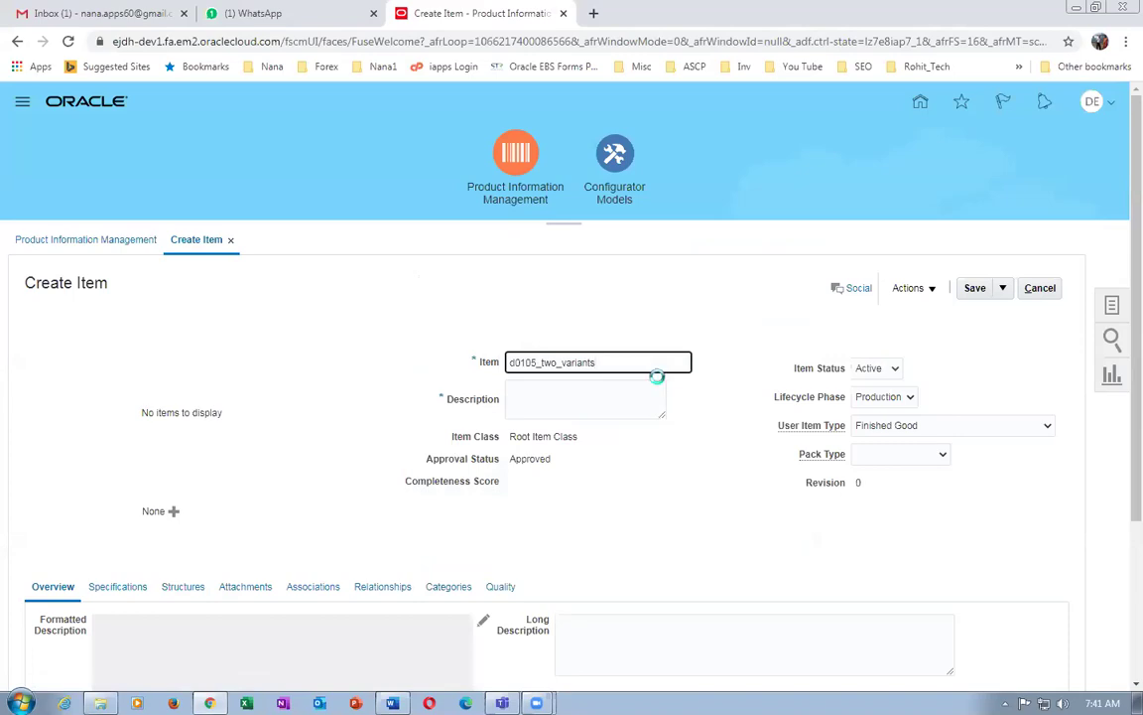
pyautogui.moveTo(625, 362); pyautogui.dragTo(429, 378)
pyautogui.hotkey('ctrl', 'c')
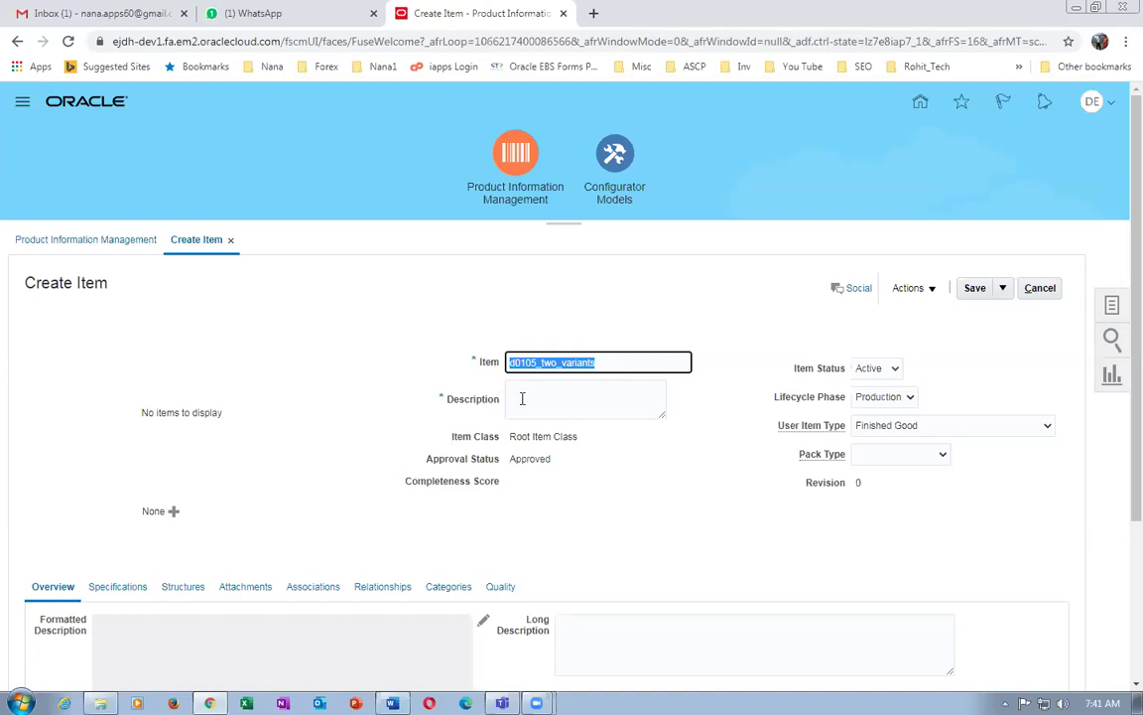
pyautogui.click(554, 402)
pyautogui.hotkey('ctrl', 'v')
pyautogui.click(344, 469)
pyautogui.scroll(-2, 78, 467)
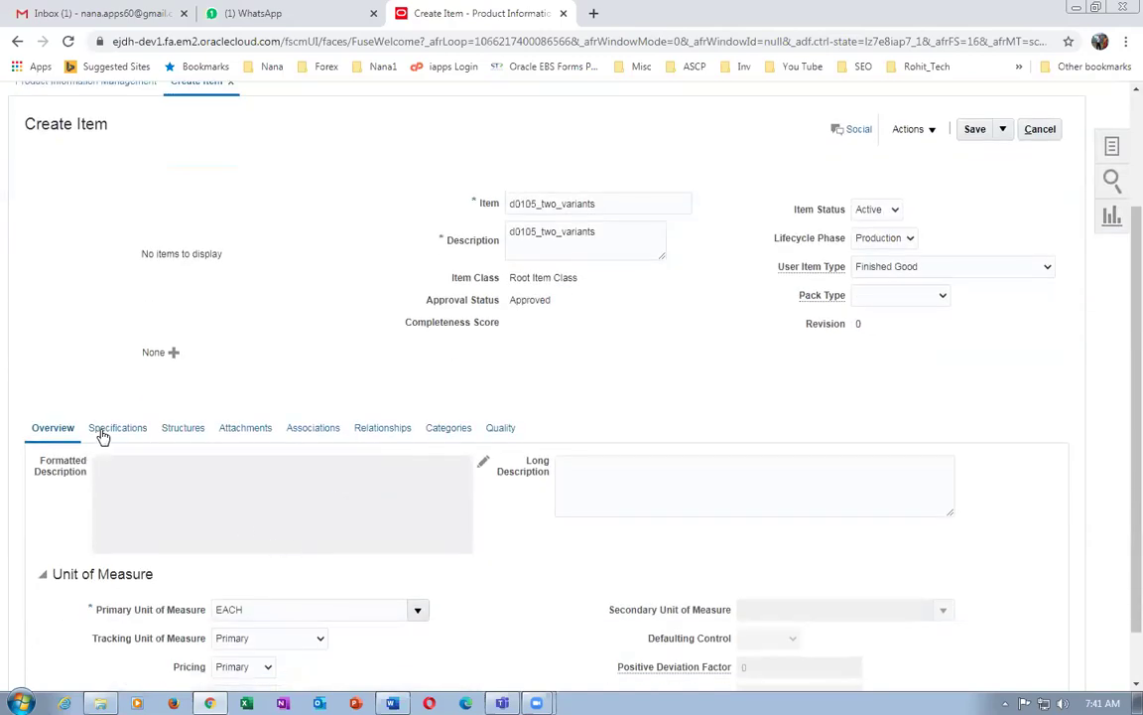
# Add organization D011 (d01_child_1) to the item's organization associations.
pyautogui.click(102, 436)
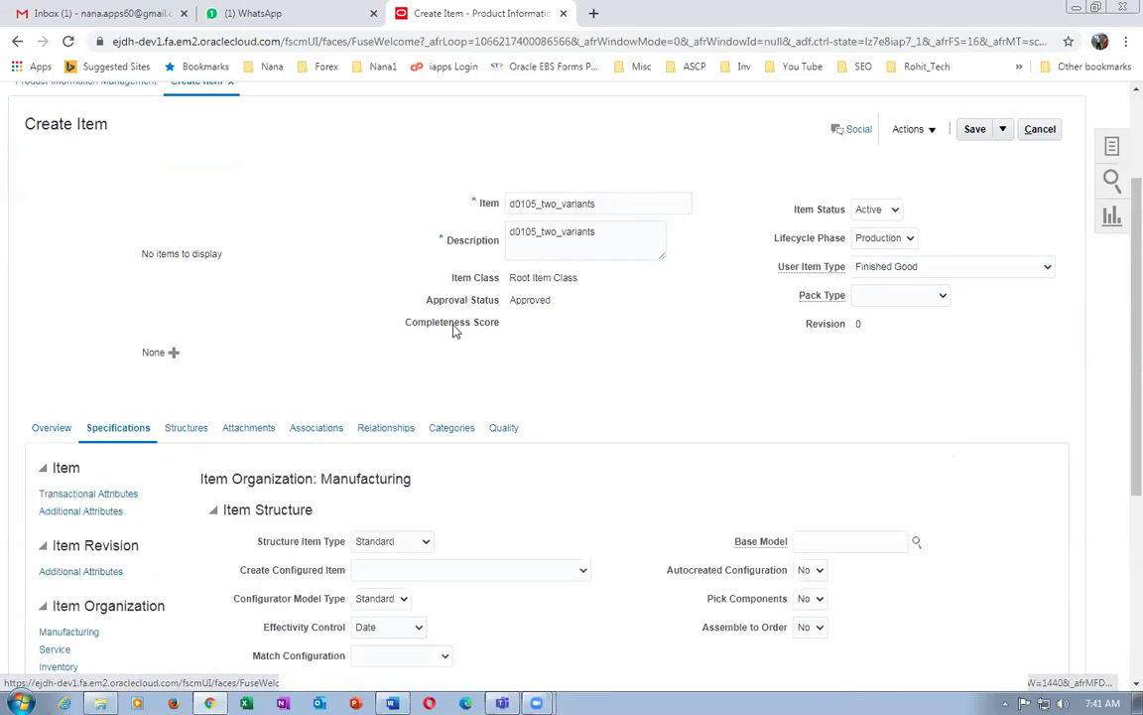
pyautogui.click(57, 532)
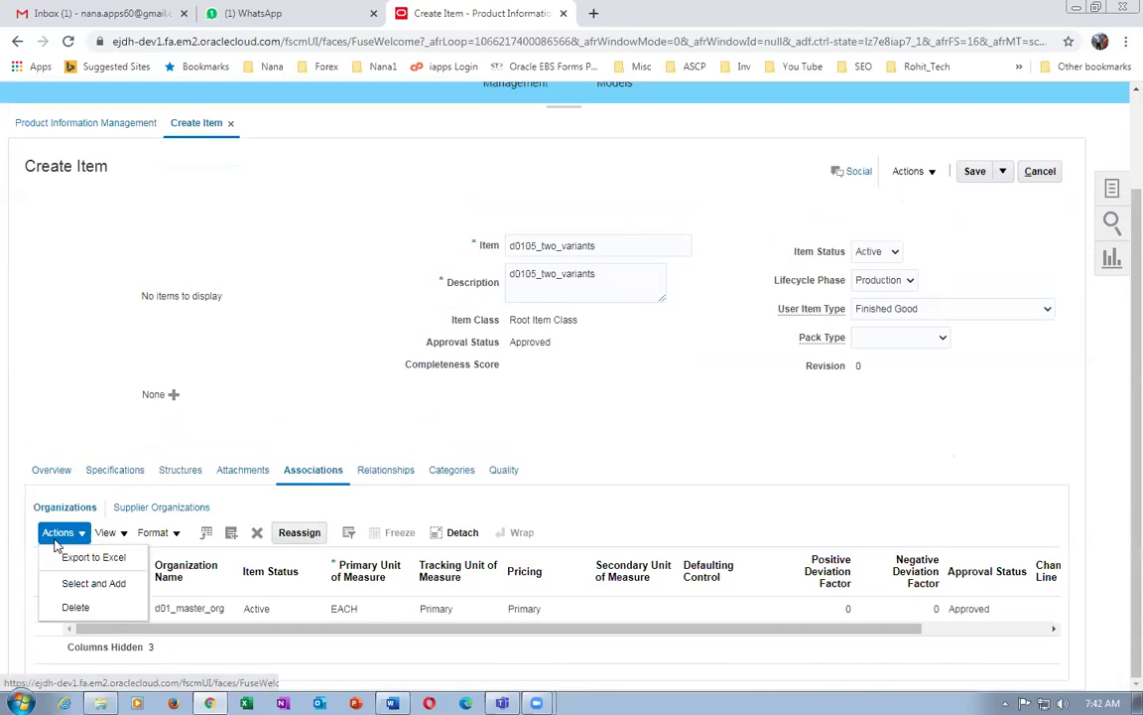
pyautogui.click(84, 584)
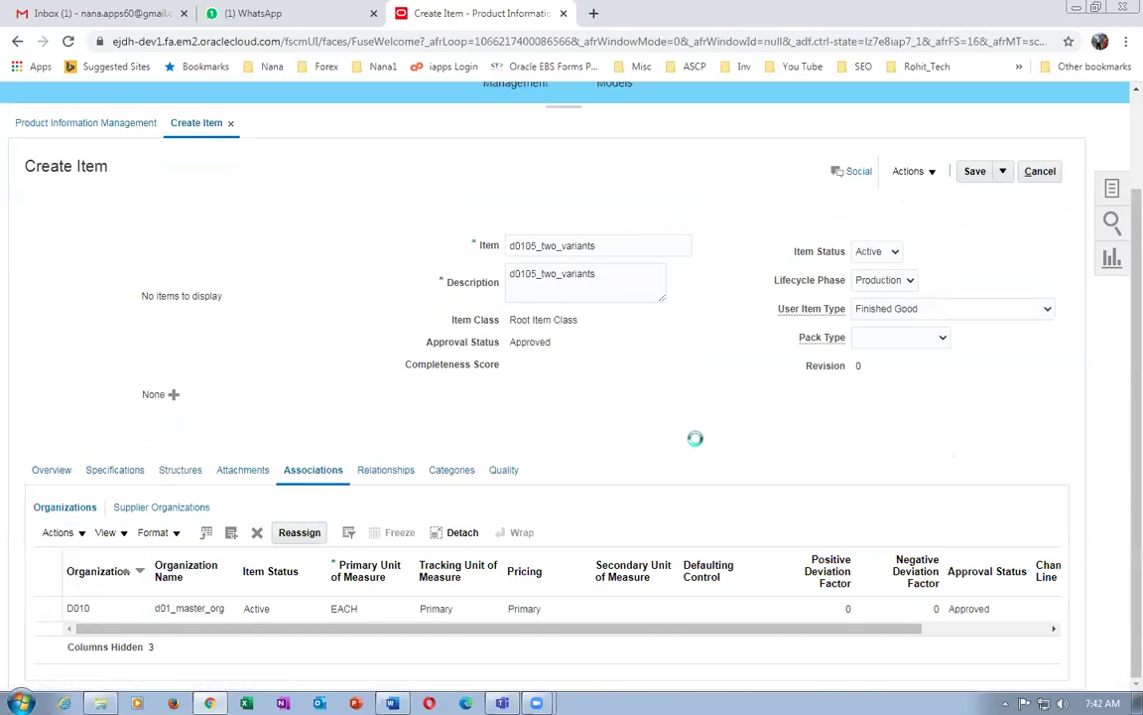
pyautogui.click(598, 355)
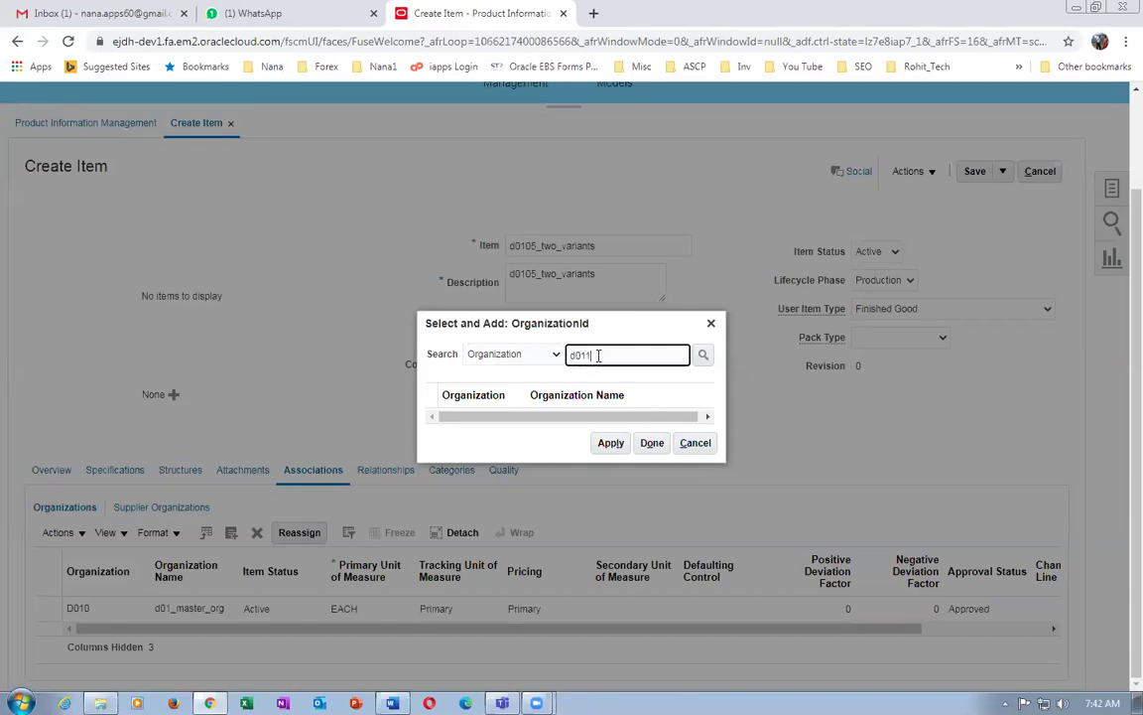
pyautogui.press('Return')
pyautogui.click(621, 410)
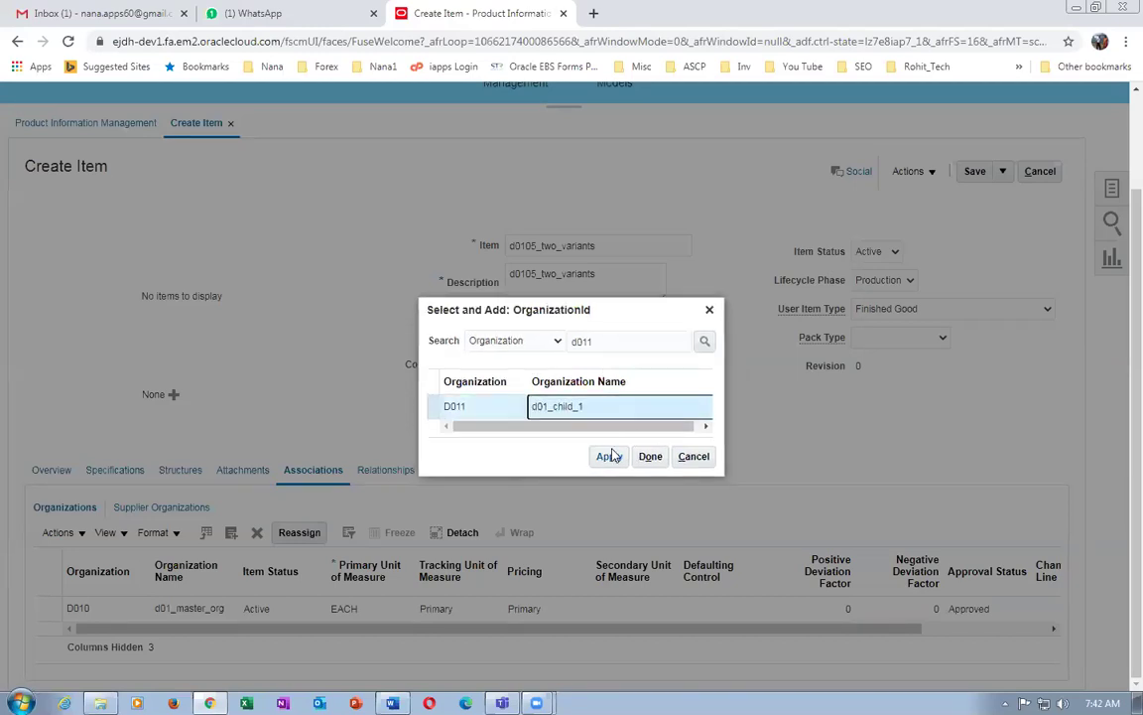
pyautogui.click(610, 456)
pyautogui.click(650, 455)
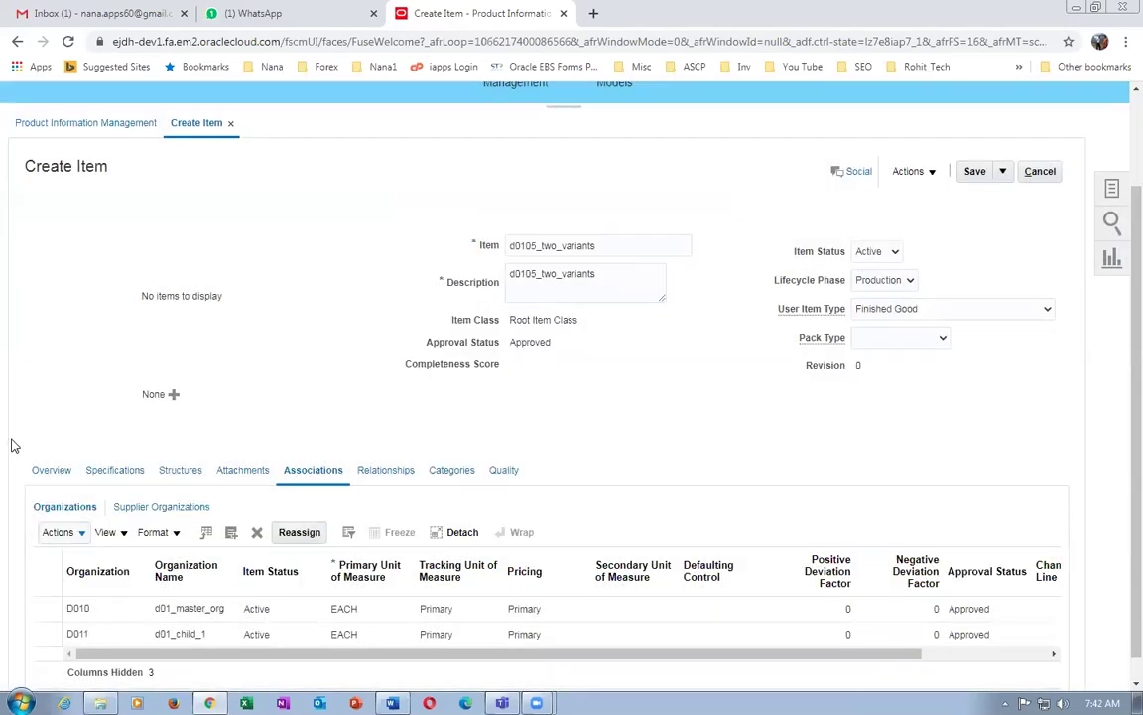
# Save and close item d0105_two_variants.
pyautogui.scroll(2, 370, 442)
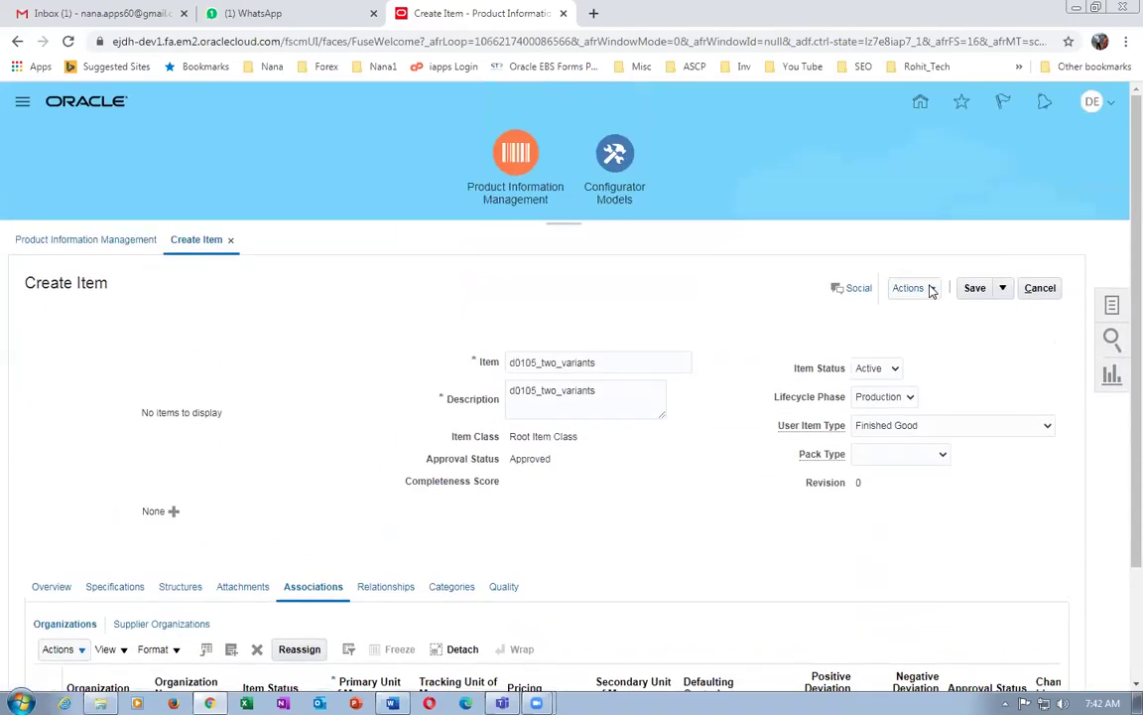
pyautogui.click(1004, 289)
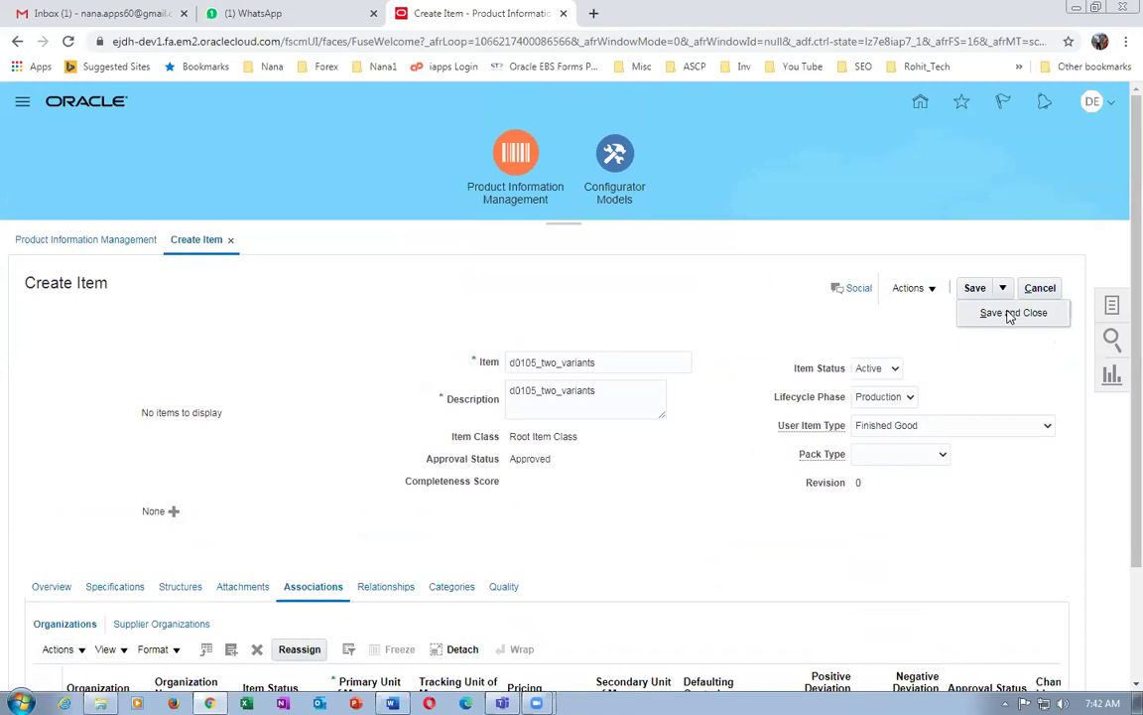
pyautogui.click(1010, 313)
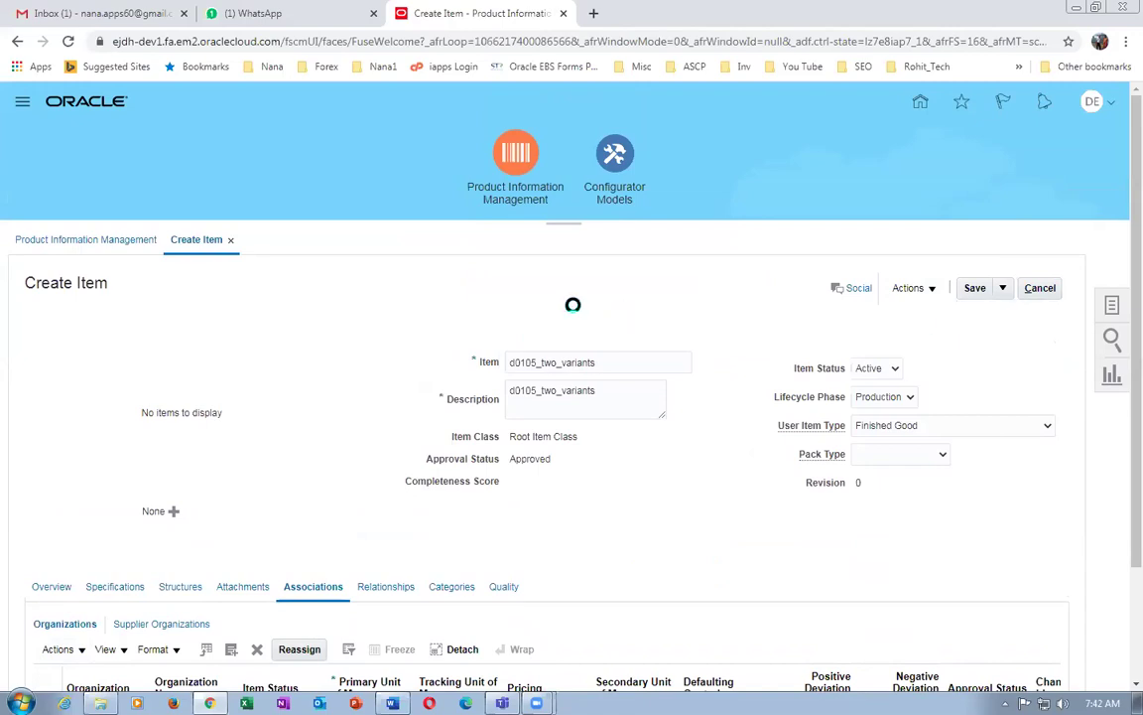
# Begin another new item in organization D010 with item class Root Item Class.
pyautogui.click(1112, 305)
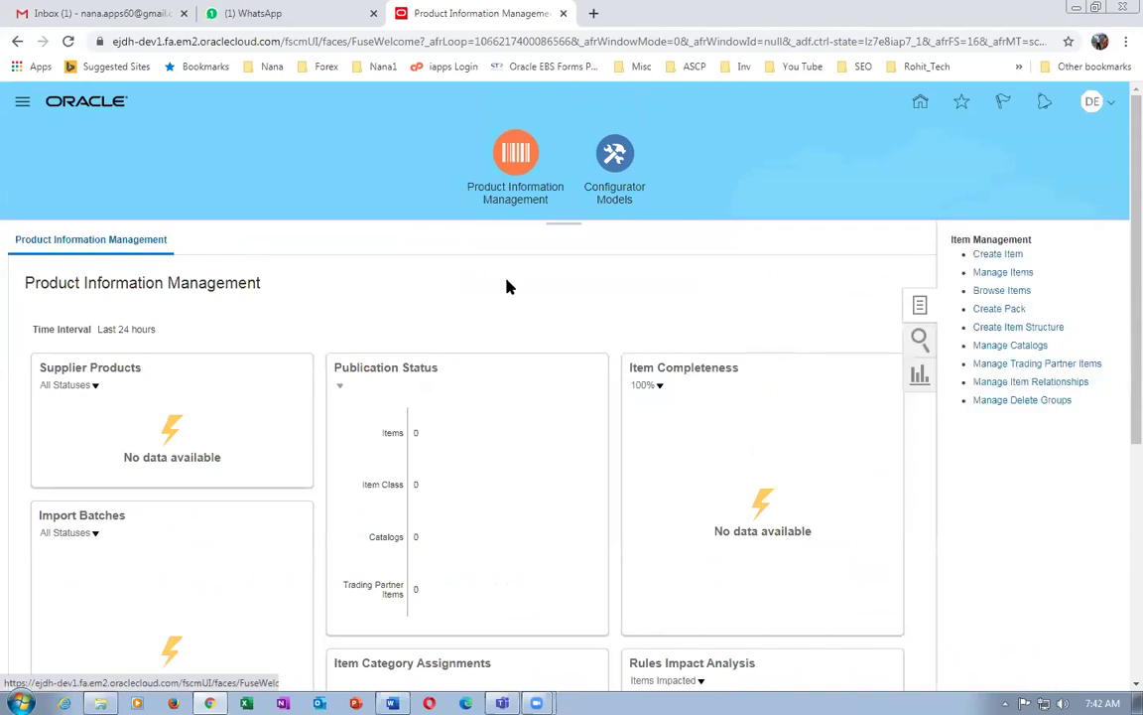
pyautogui.click(977, 254)
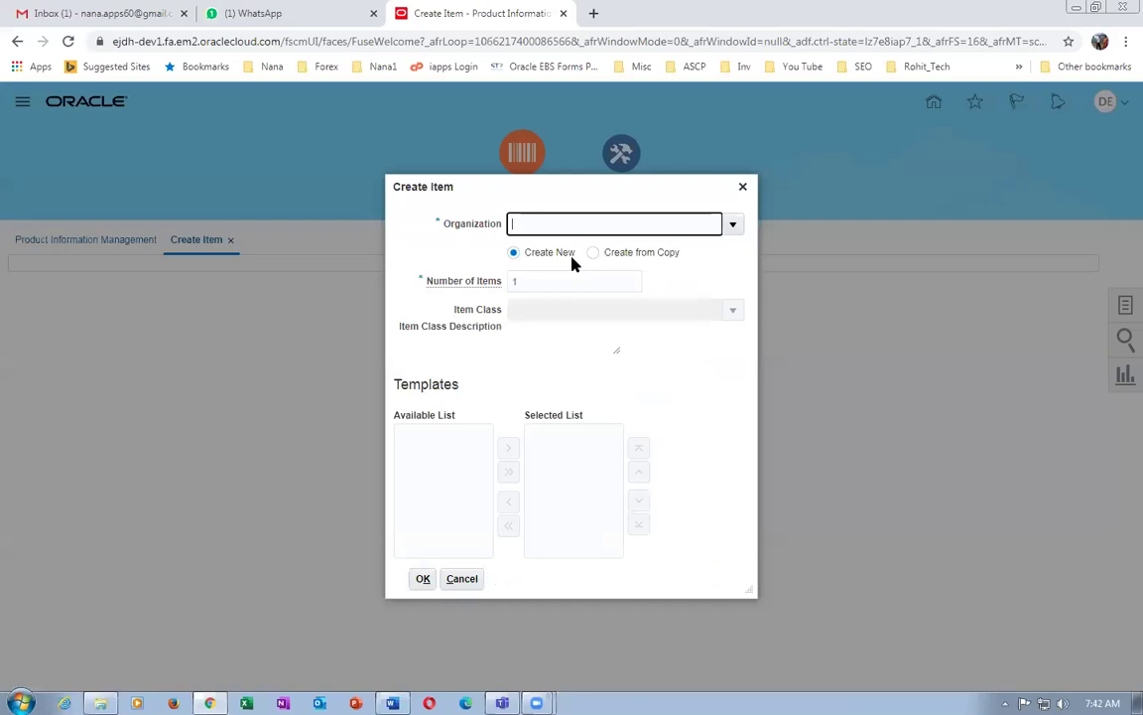
pyautogui.write('d01')
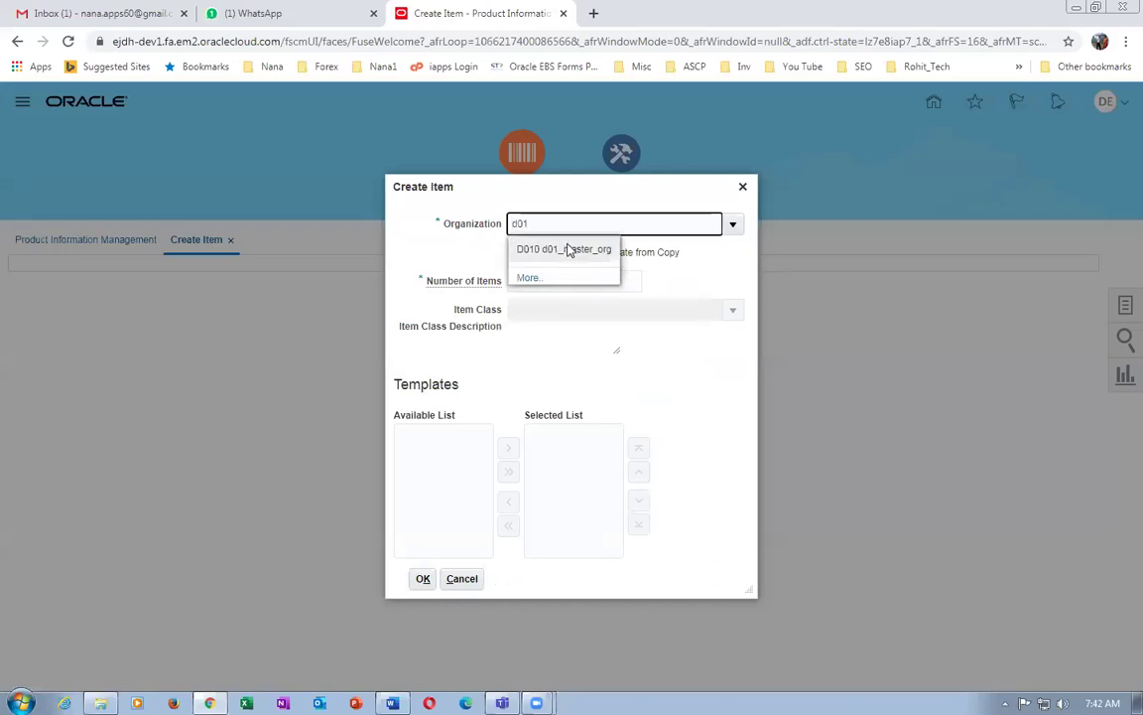
pyautogui.click(568, 249)
pyautogui.click(564, 309)
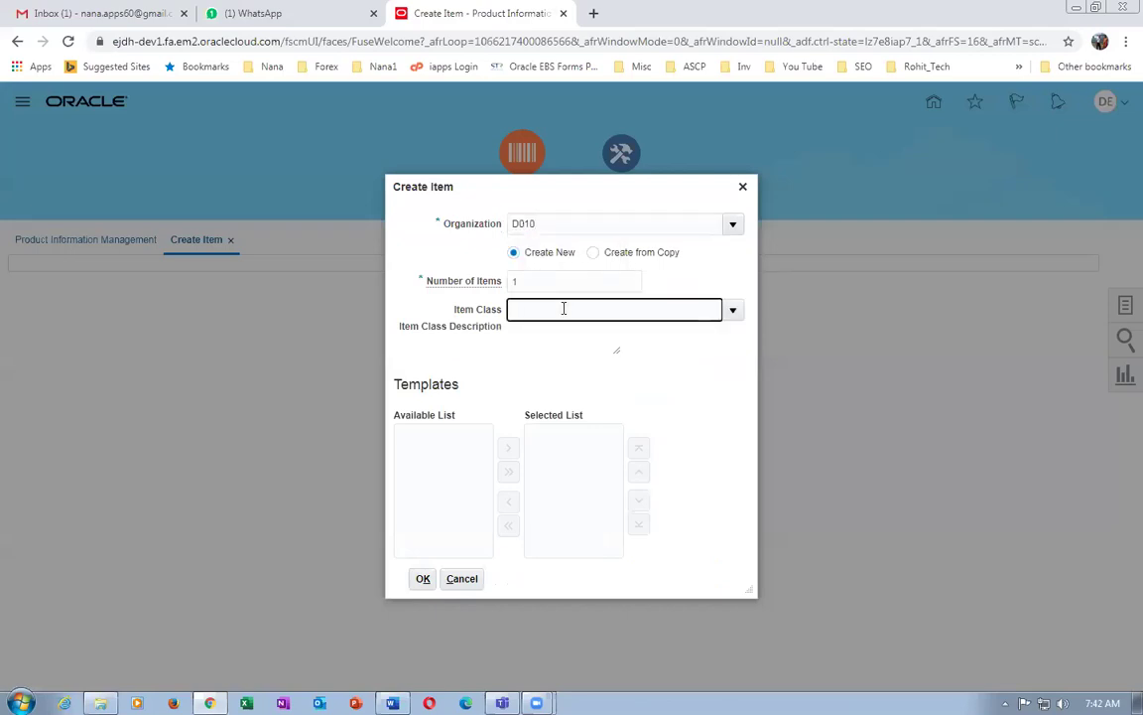
pyautogui.write('root')
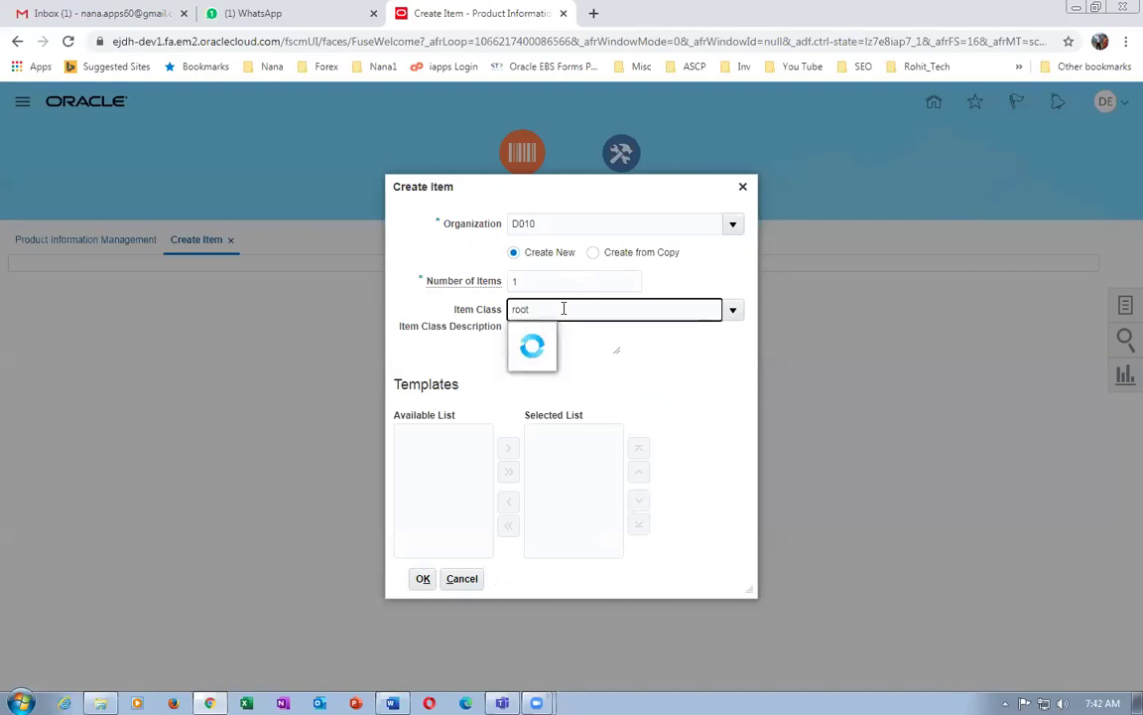
pyautogui.click(563, 335)
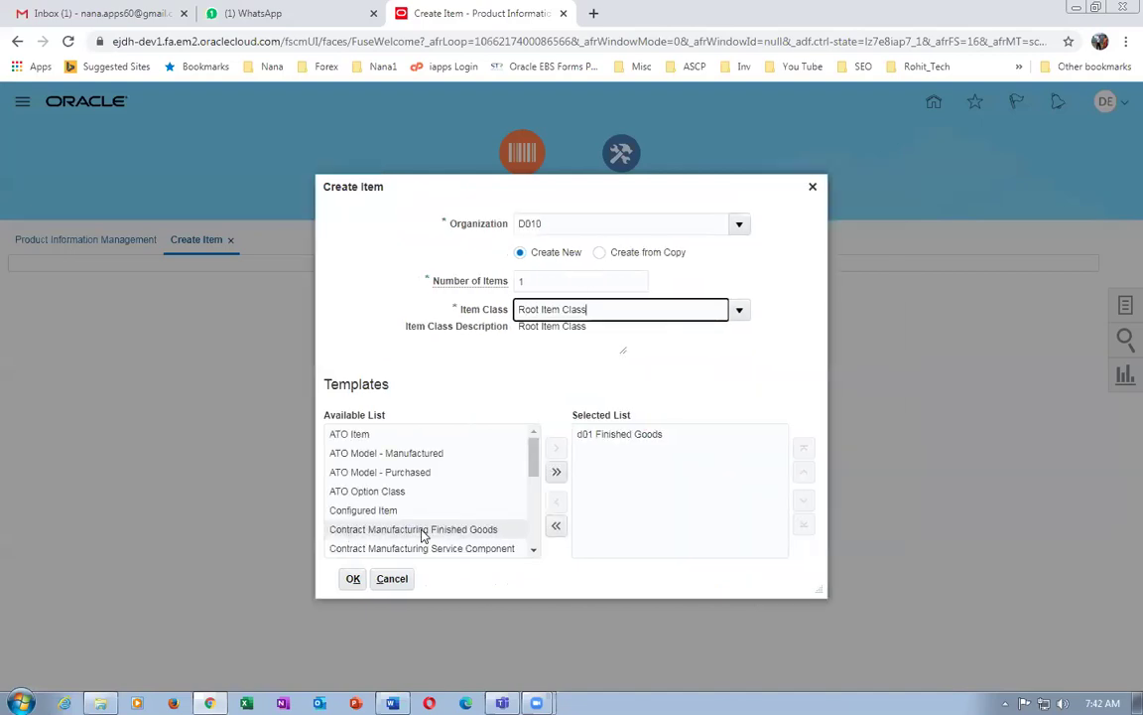
pyautogui.click(352, 577)
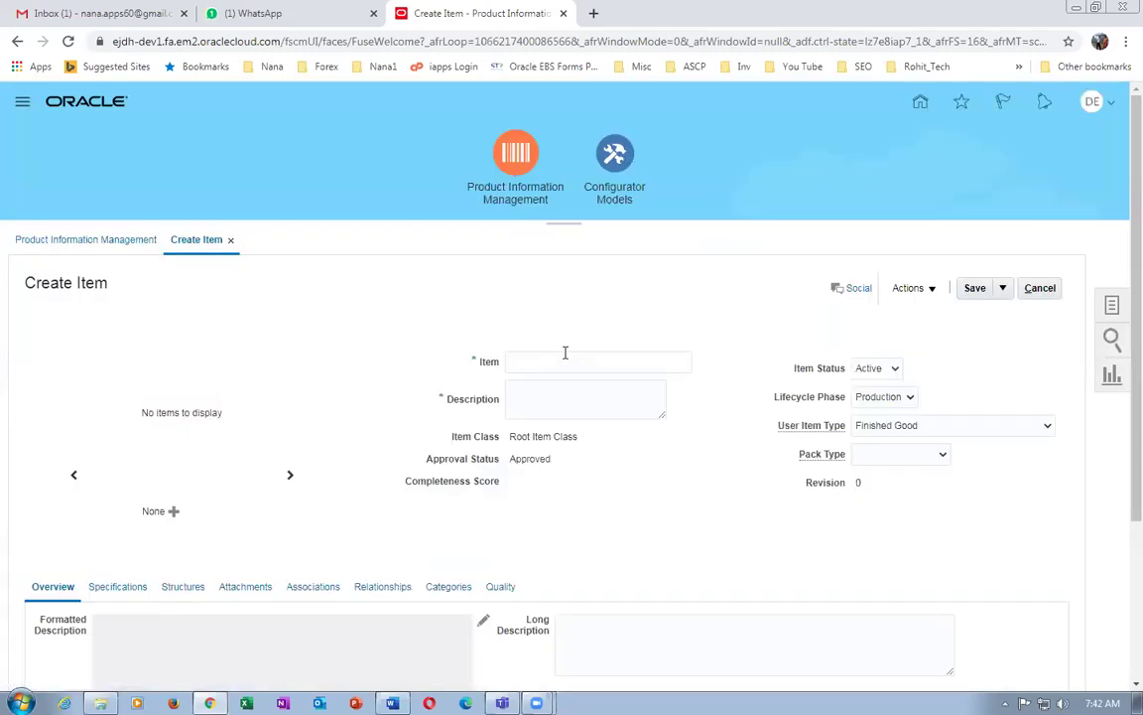
# Name the item d0106_change_WH and paste the same text as its description.
pyautogui.click(563, 362)
pyautogui.write('d0106_change-WH')
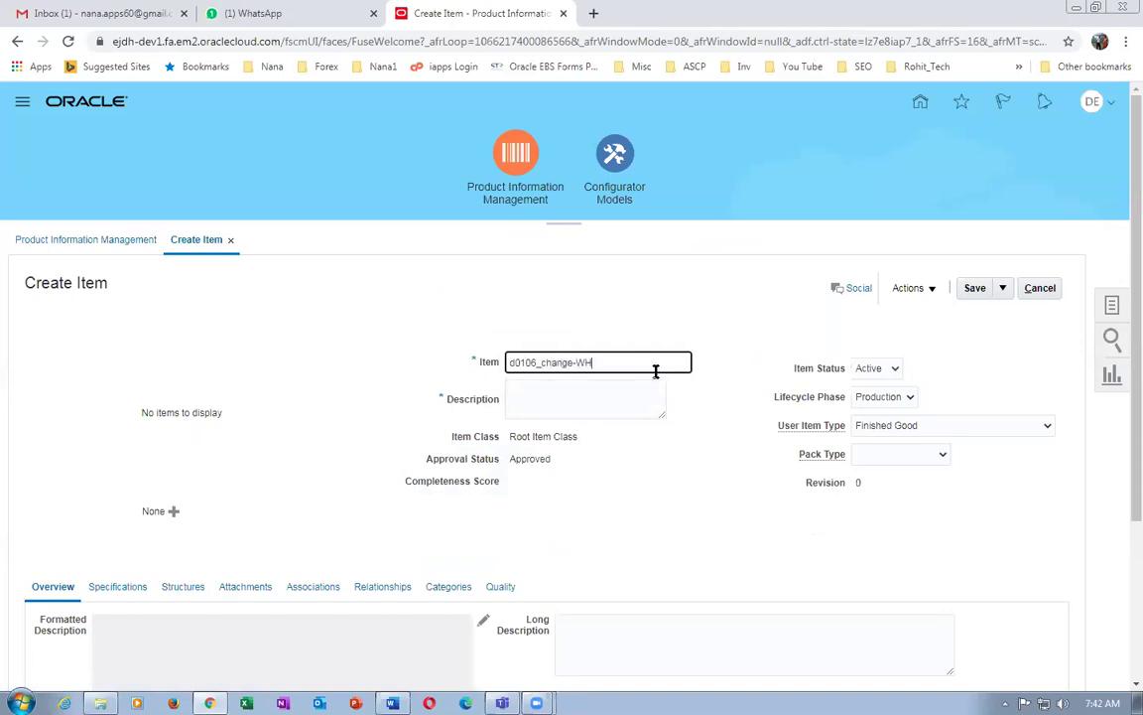
pyautogui.press('BackSpace')
pyautogui.press('BackSpace')
pyautogui.moveTo(613, 360); pyautogui.dragTo(363, 369)
pyautogui.hotkey('ctrl', 'c')
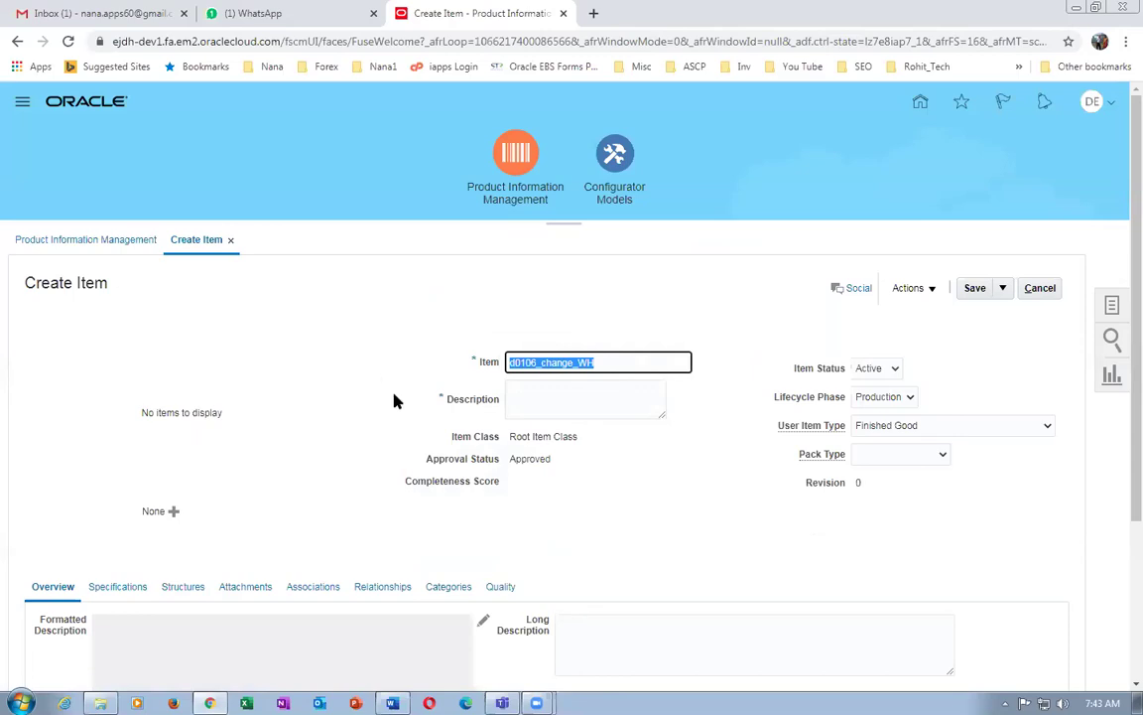
pyautogui.click(556, 397)
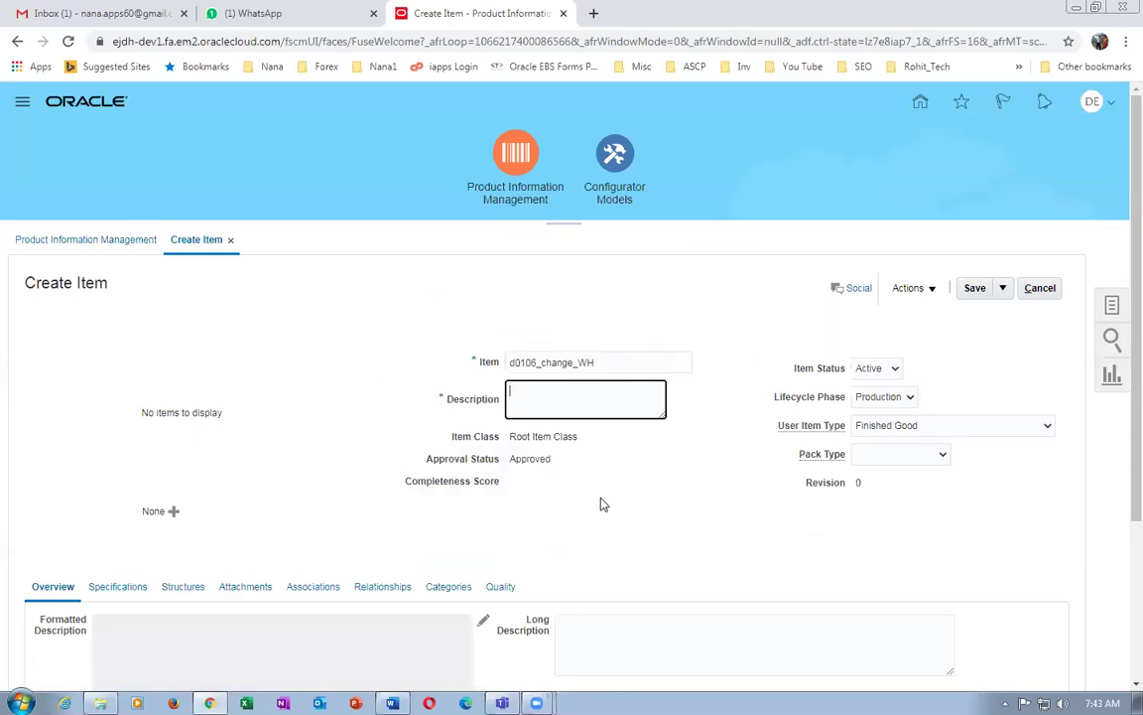
pyautogui.hotkey('ctrl', 'v')
pyautogui.scroll(-3, 179, 516)
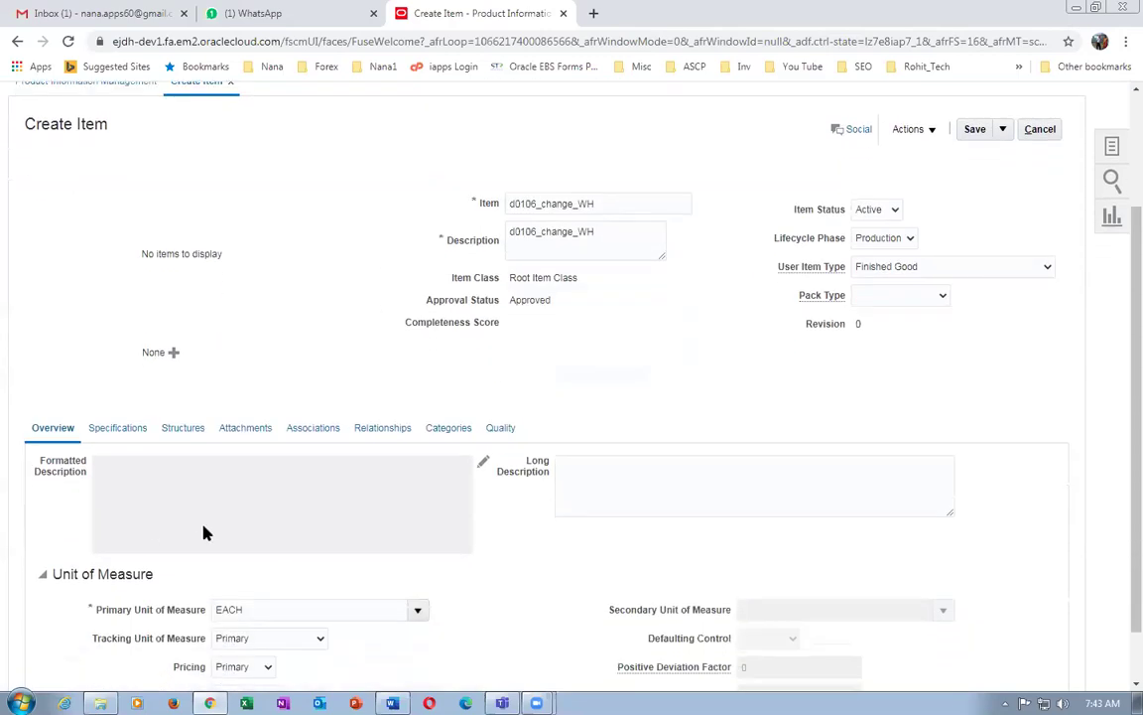
# Add organizations D011 and D012 to d0106_change_WH's associations, then save and close it.
pyautogui.click(300, 435)
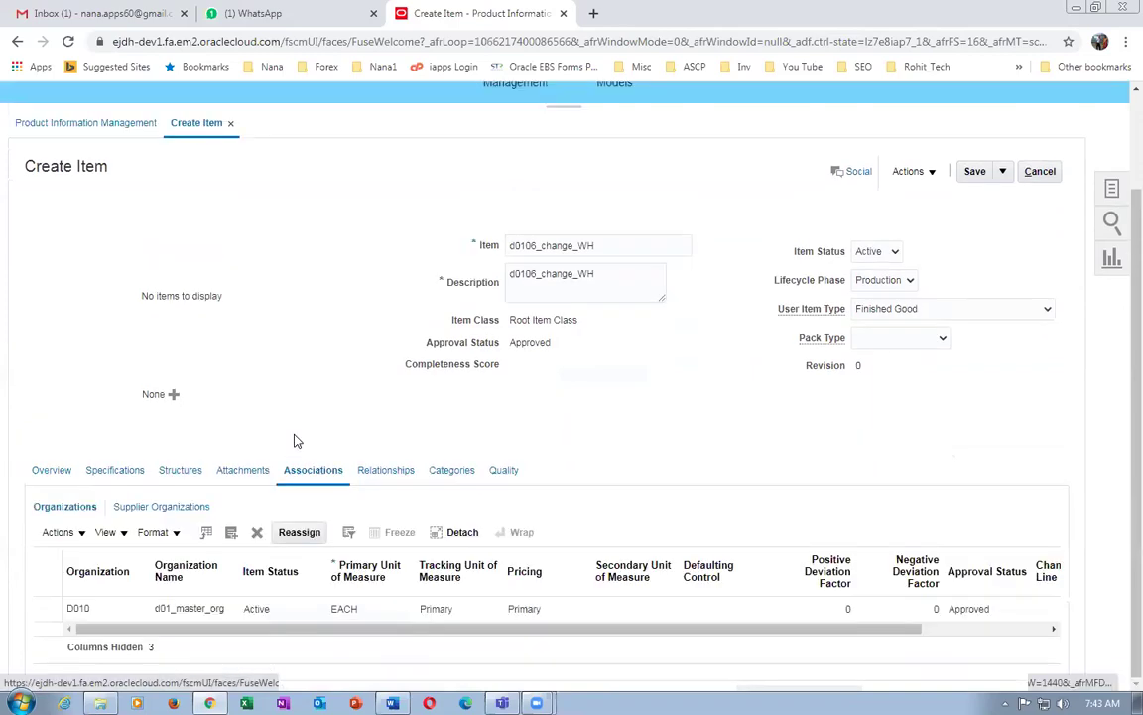
pyautogui.click(59, 532)
pyautogui.click(59, 587)
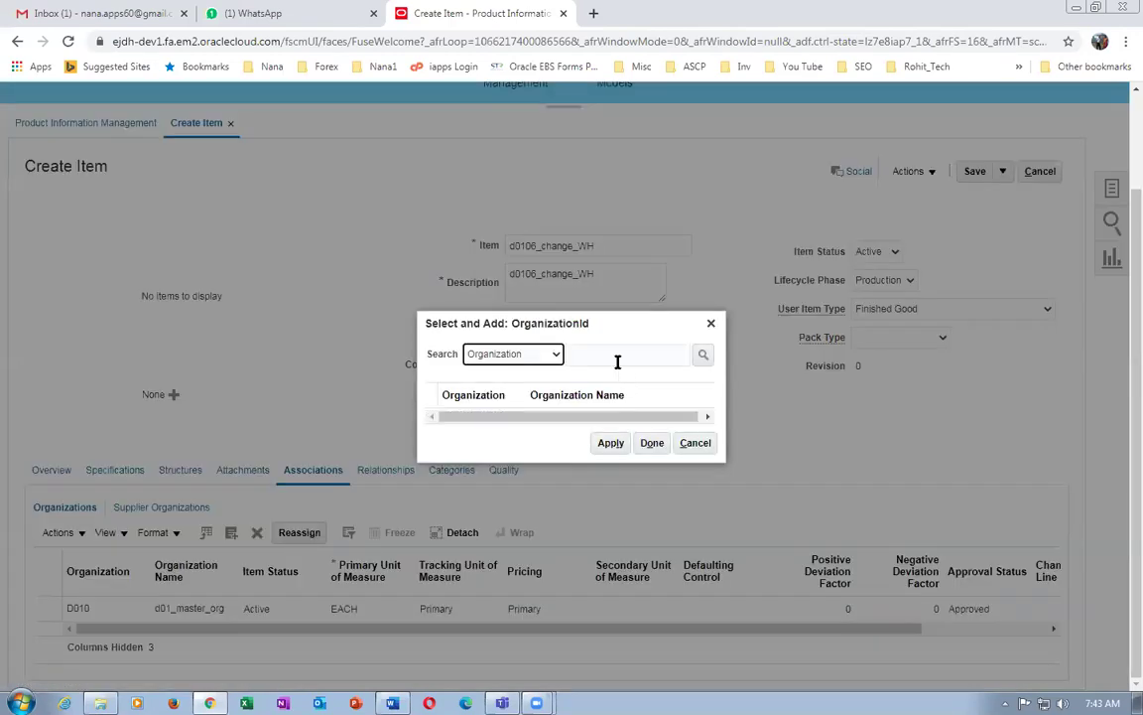
pyautogui.click(615, 359)
pyautogui.write('d01')
pyautogui.press('Return')
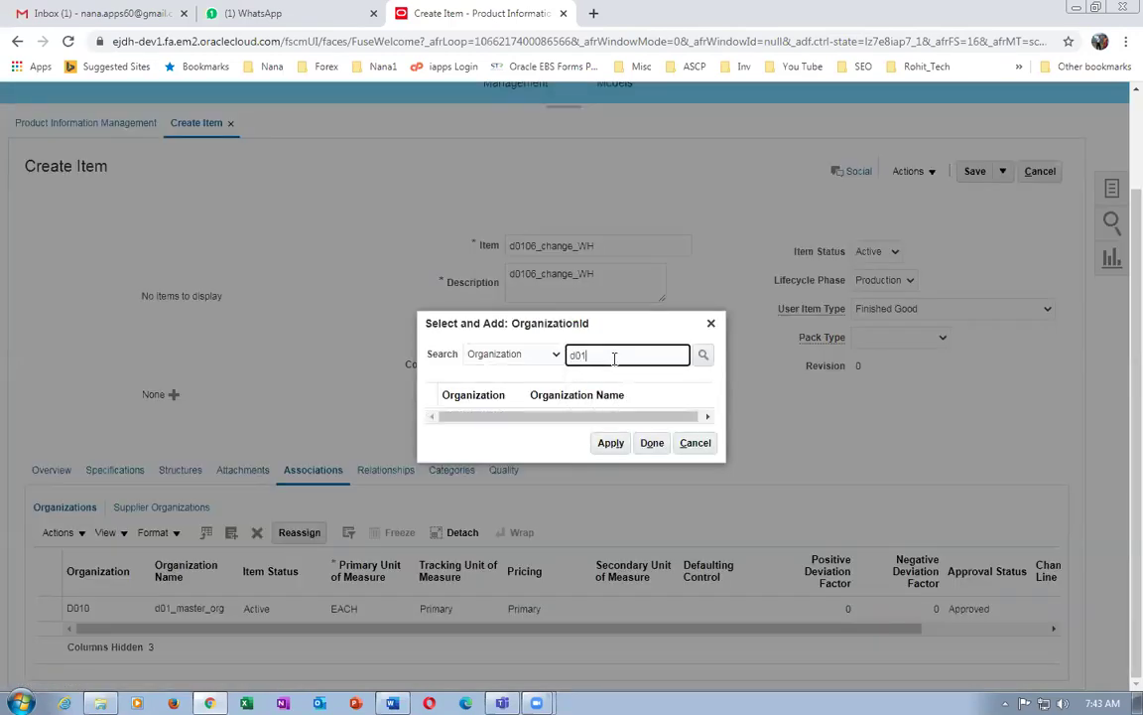
pyautogui.click(431, 406)
pyautogui.keyDown('ctrl'); pyautogui.click(434, 429); pyautogui.keyUp('ctrl')
pyautogui.click(609, 481)
pyautogui.click(650, 480)
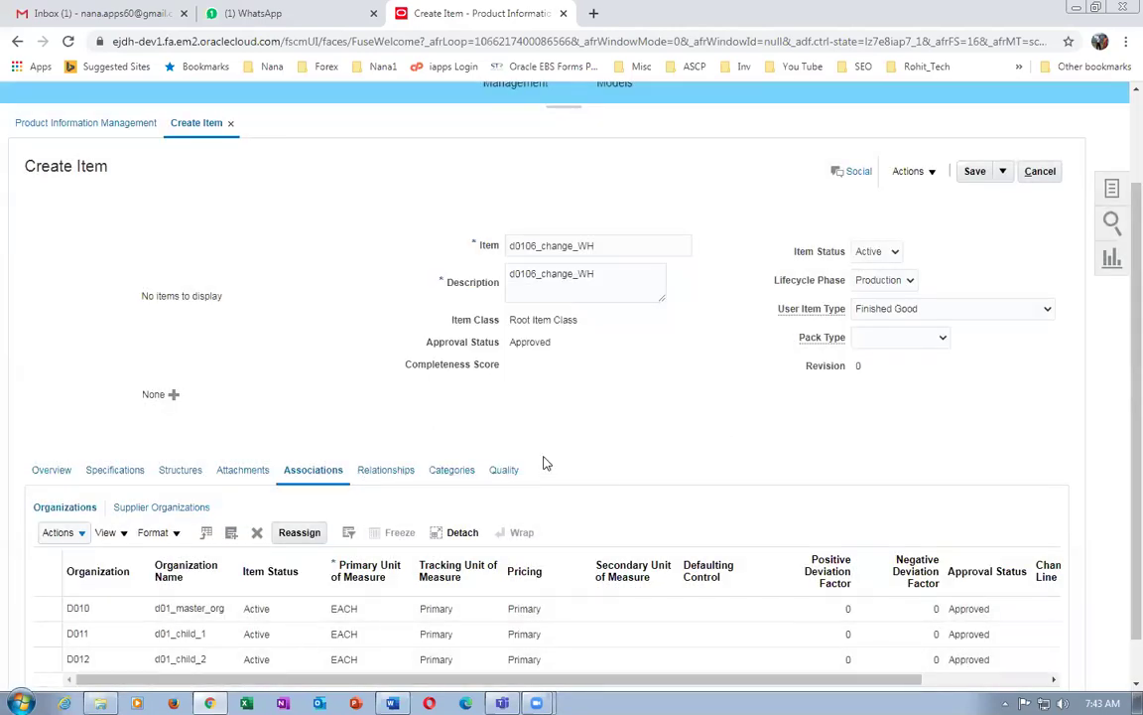
pyautogui.click(1005, 172)
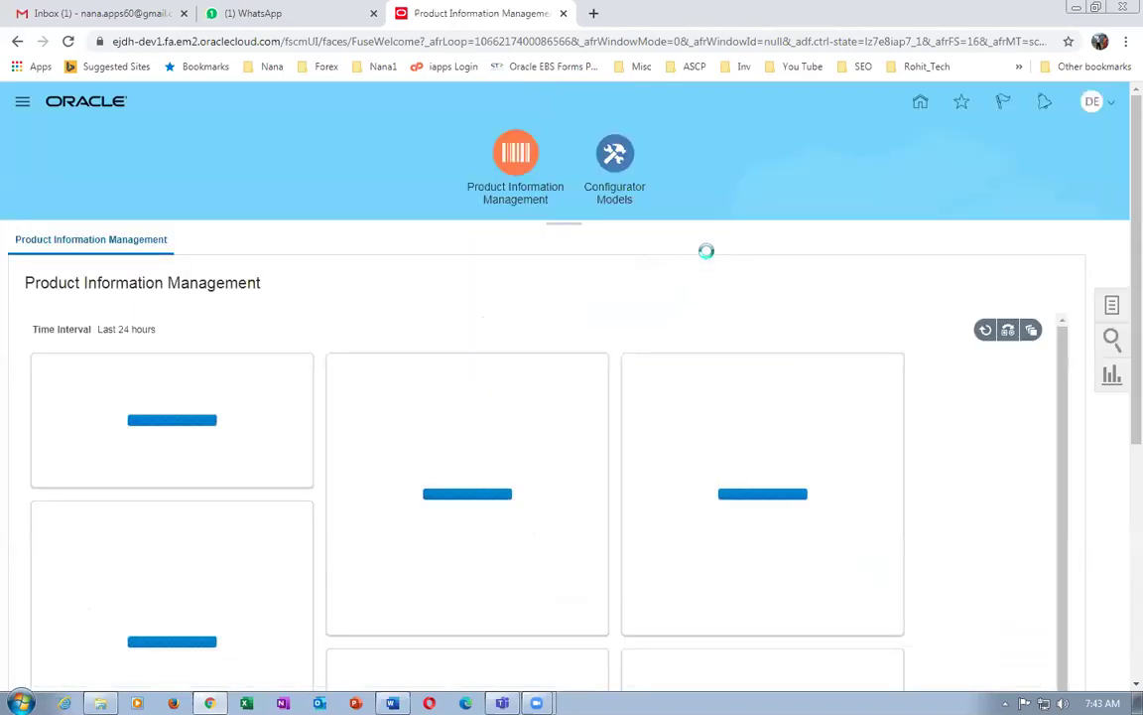
# Glance at the Word shipping notes, then go to Oracle home and expand Supply Chain Execution.
pyautogui.hotkey('alt', 'Tab')
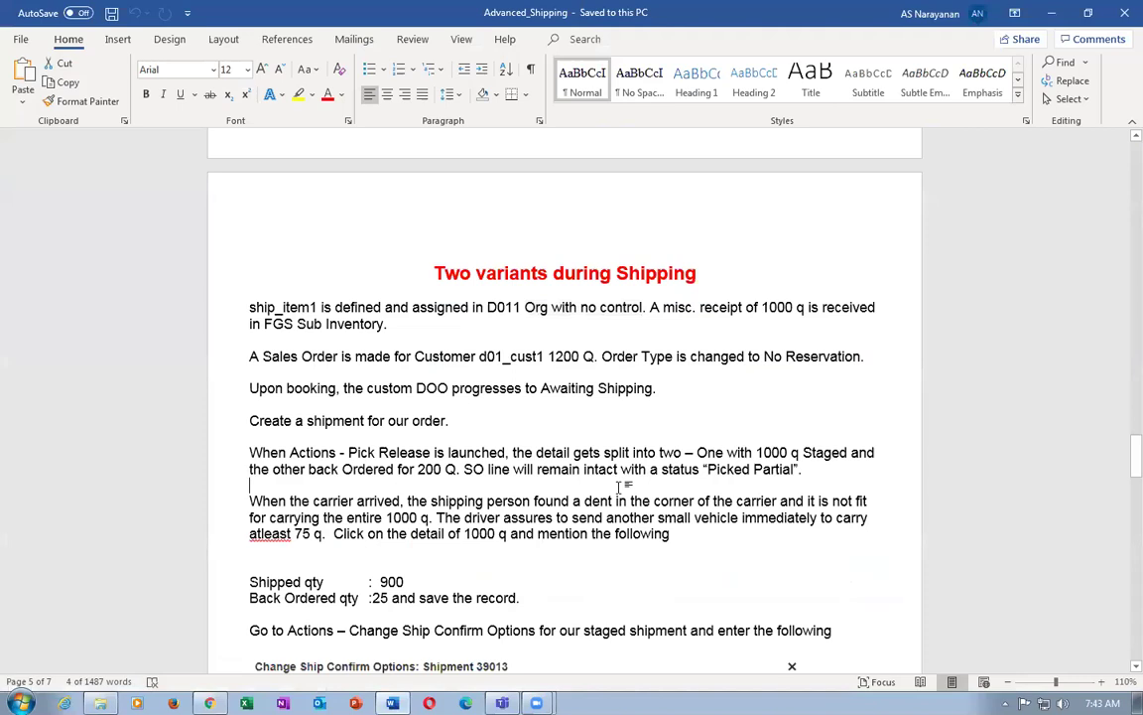
pyautogui.hotkey('alt', 'Tab')
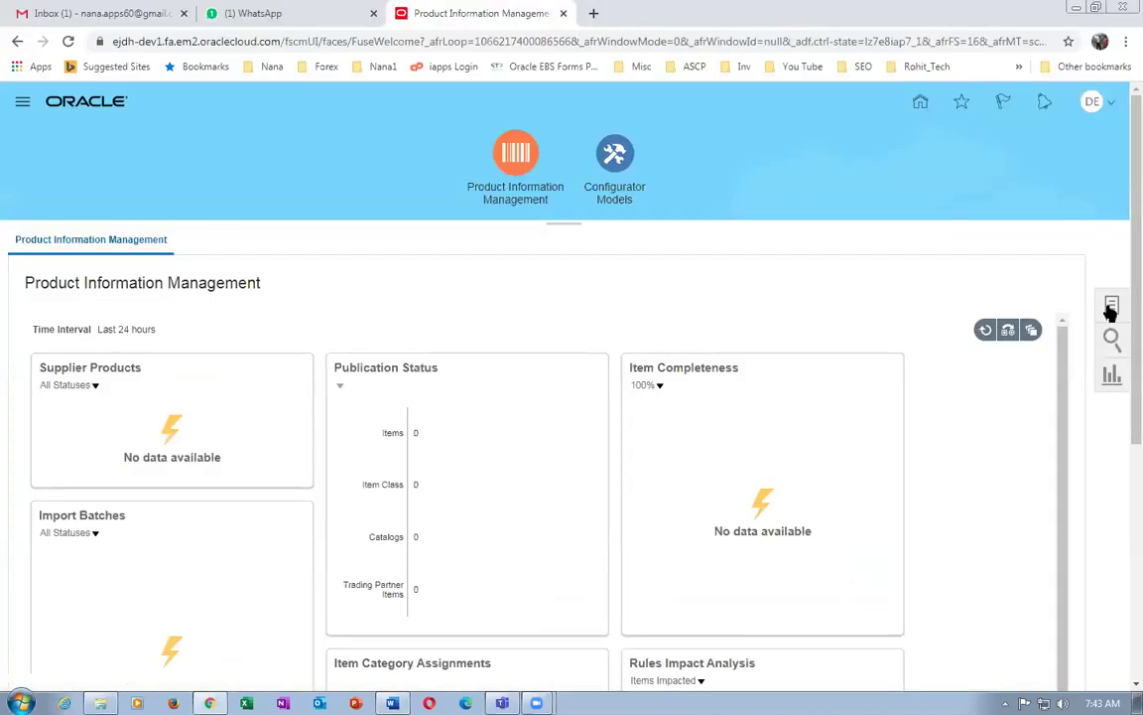
pyautogui.click(1112, 305)
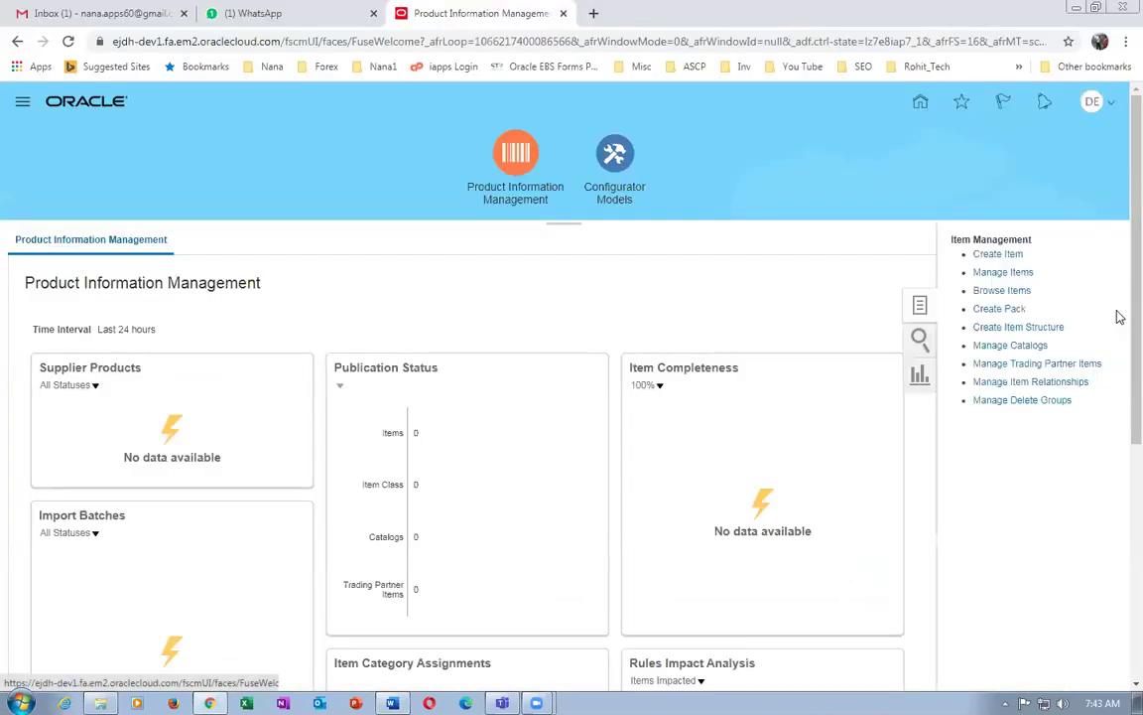
pyautogui.click(747, 316)
pyautogui.click(919, 111)
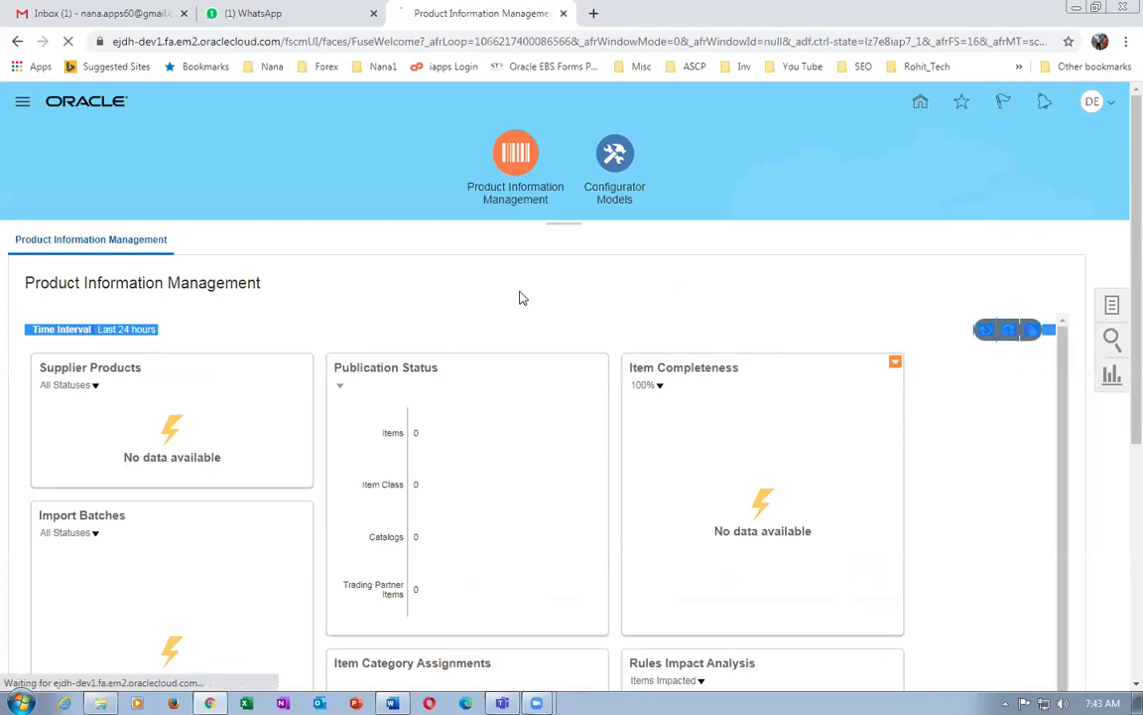
pyautogui.click(649, 223)
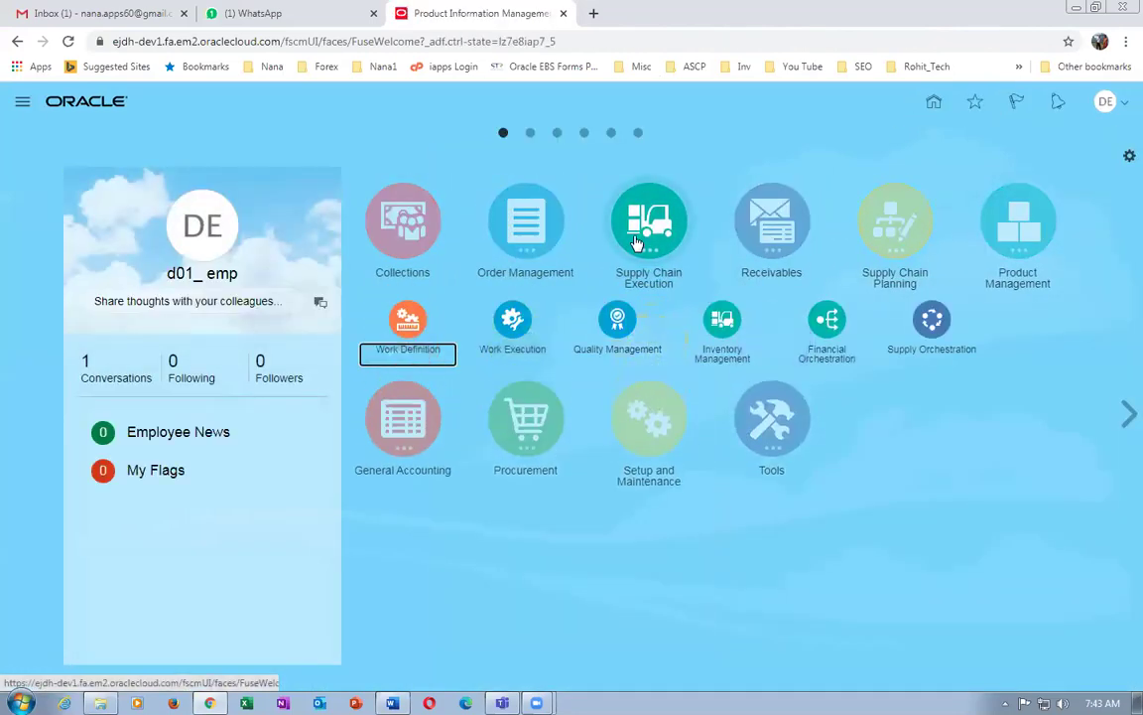
# In Inventory Management's Manage Item Quantities, change the inventory organization to D012.
pyautogui.click(957, 446)
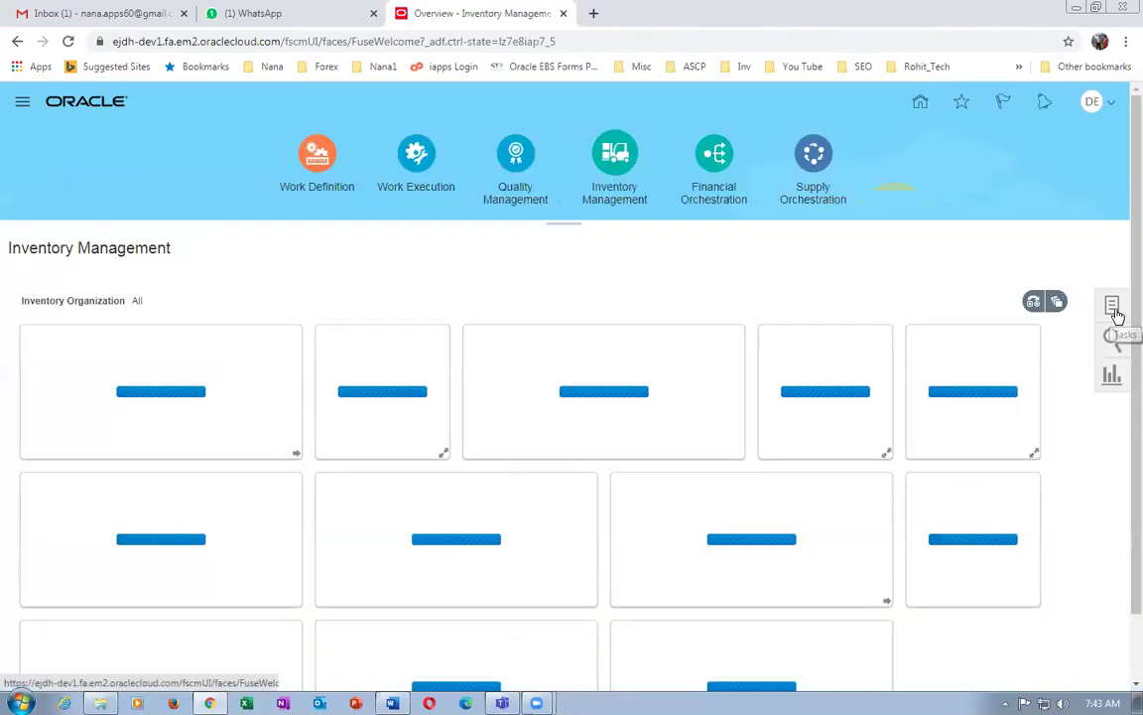
pyautogui.click(1114, 309)
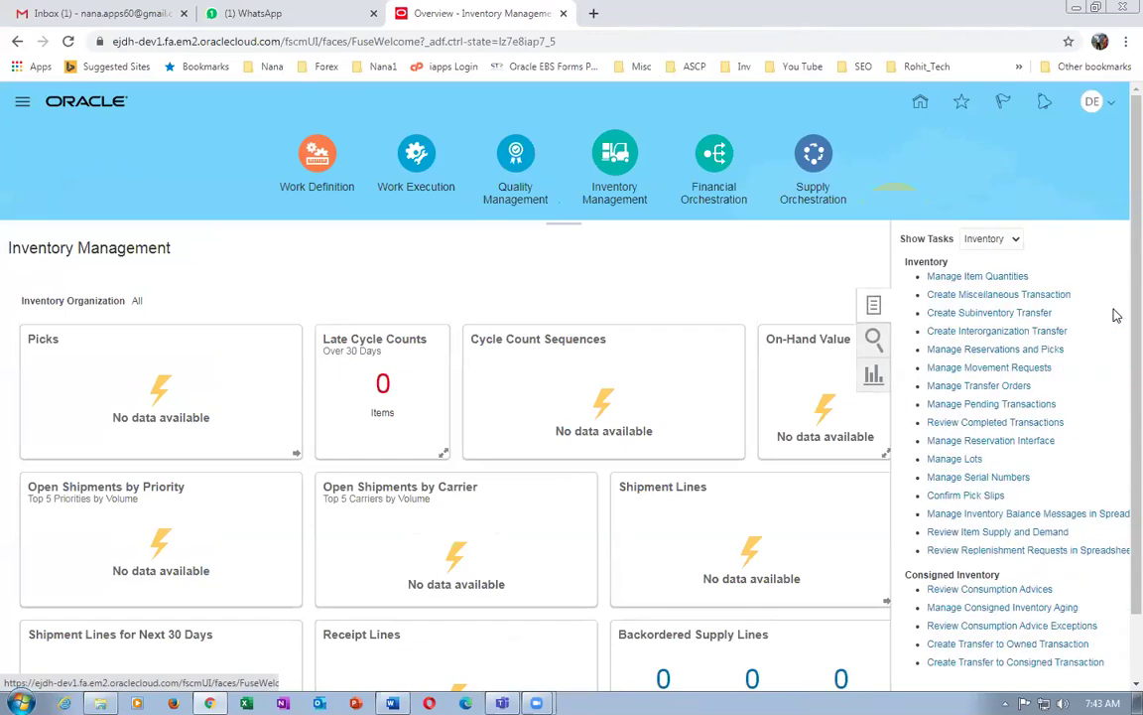
pyautogui.click(874, 277)
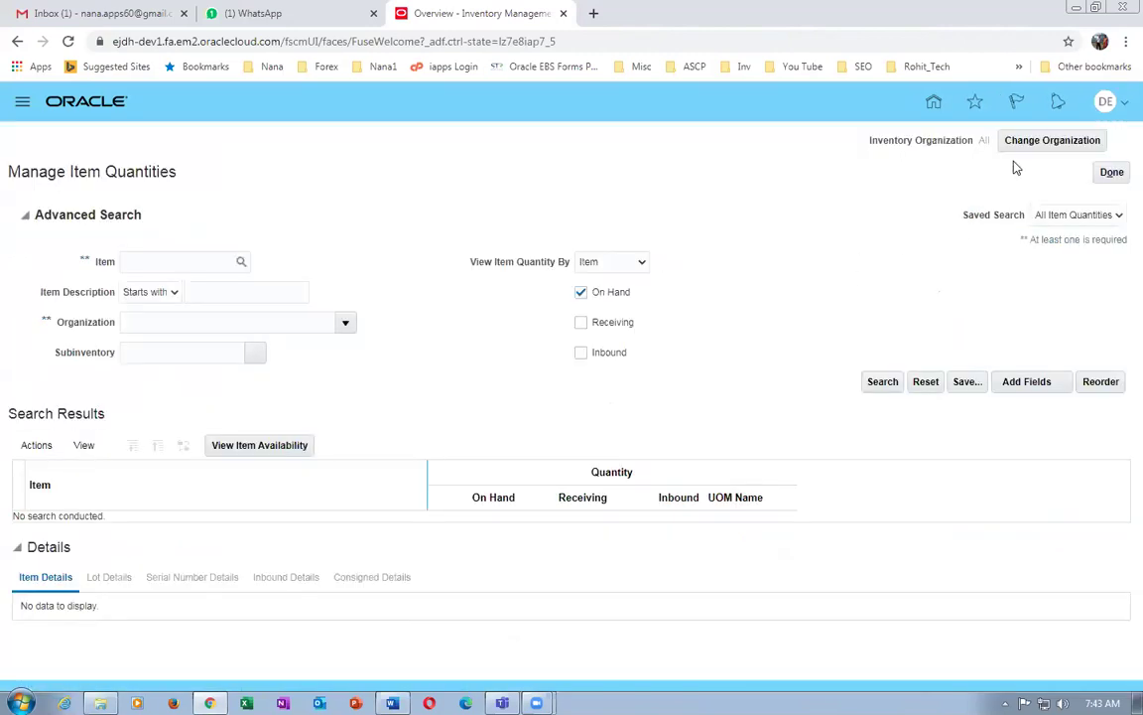
pyautogui.click(1049, 144)
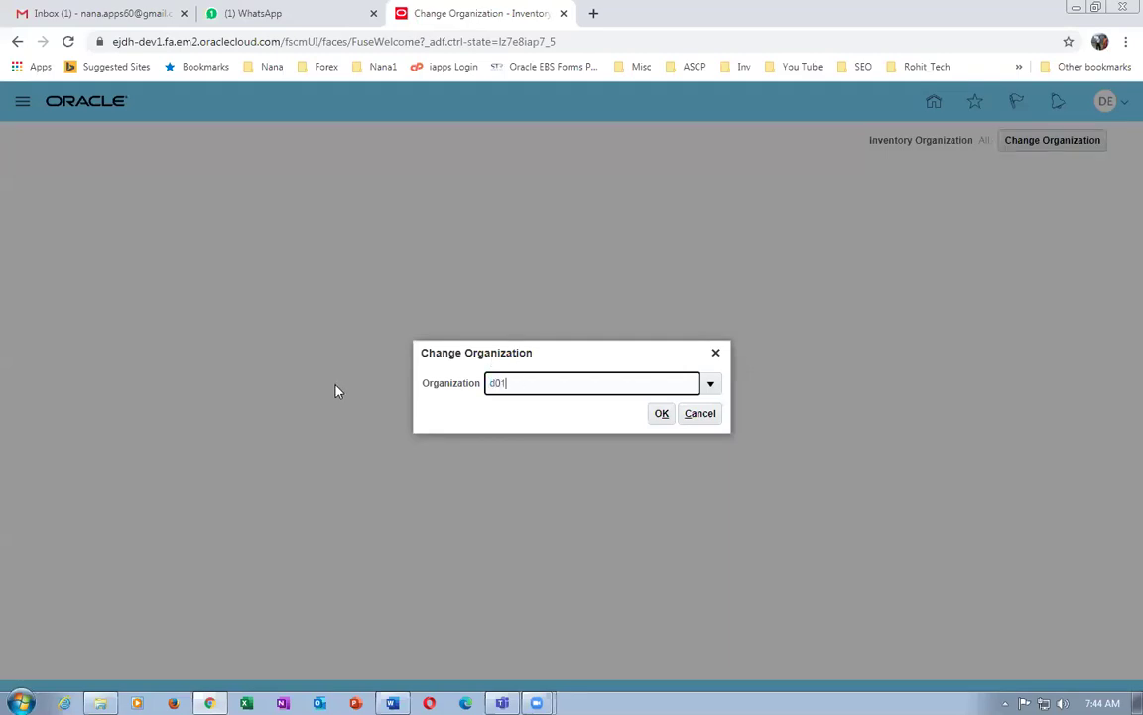
pyautogui.write('d012')
pyautogui.click(661, 414)
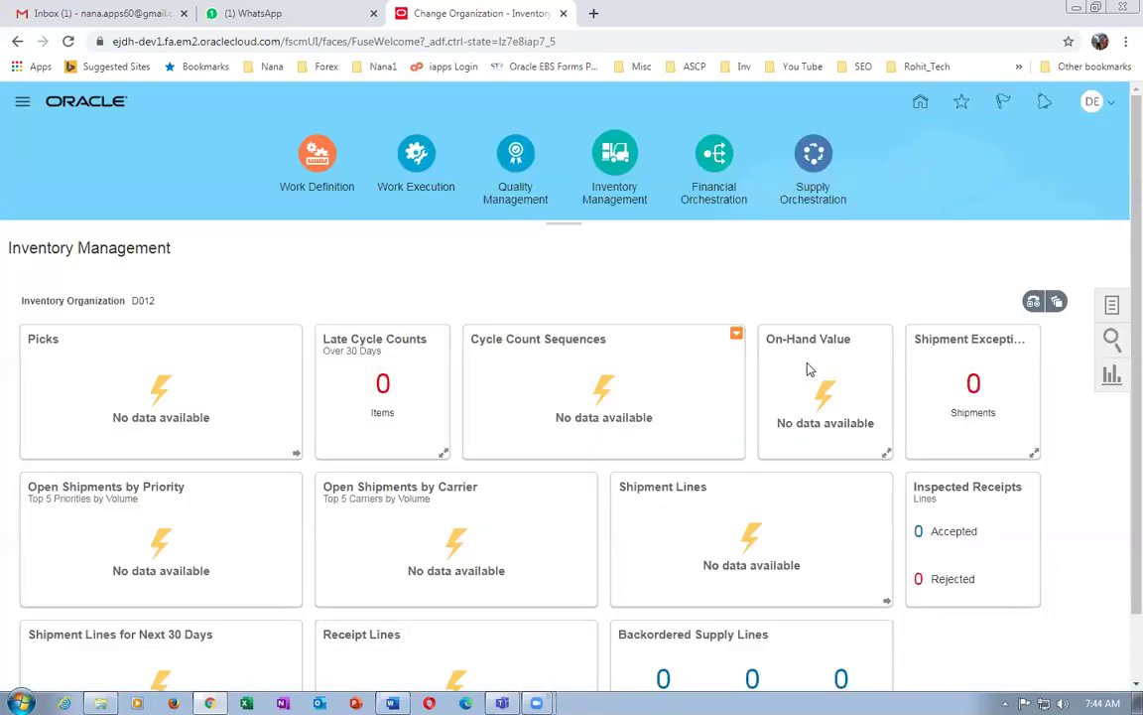
# Start a new miscellaneous transaction of type Miscellaneous Receipt.
pyautogui.click(1113, 310)
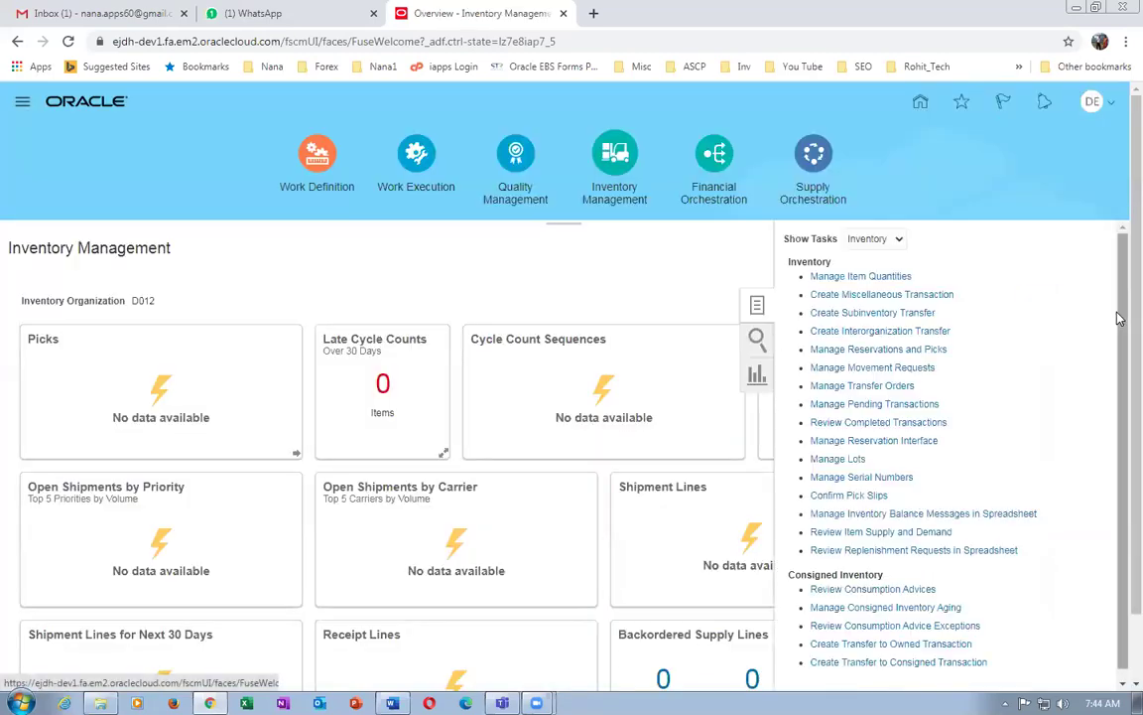
pyautogui.click(851, 295)
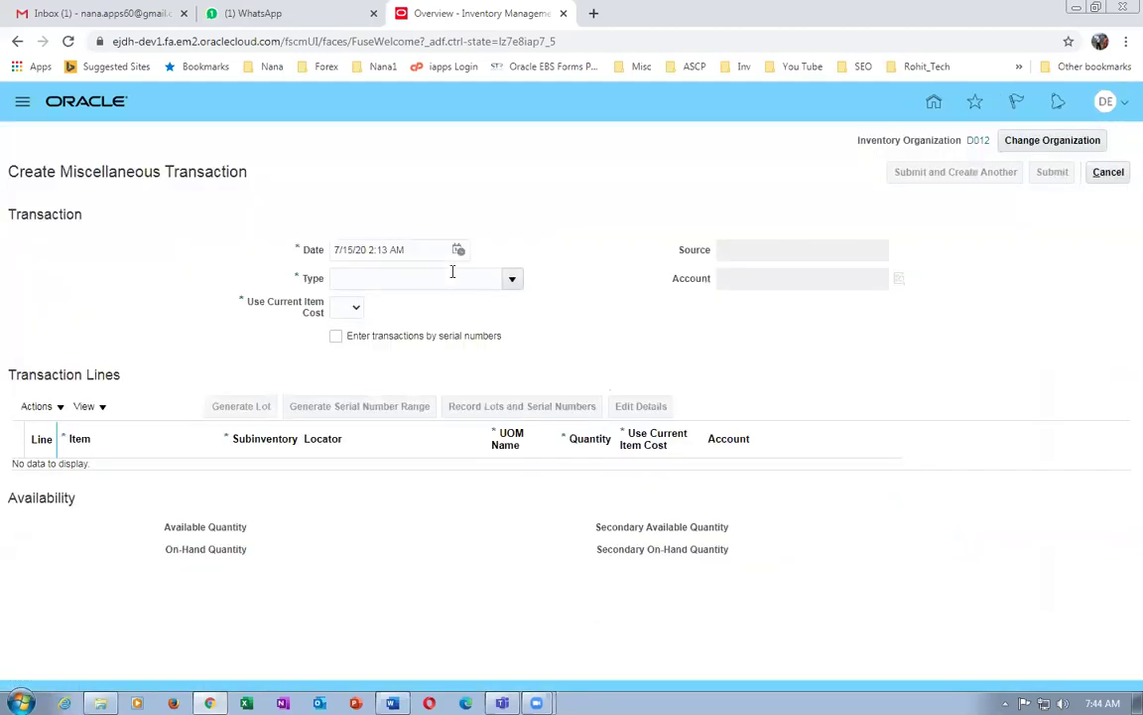
pyautogui.click(512, 278)
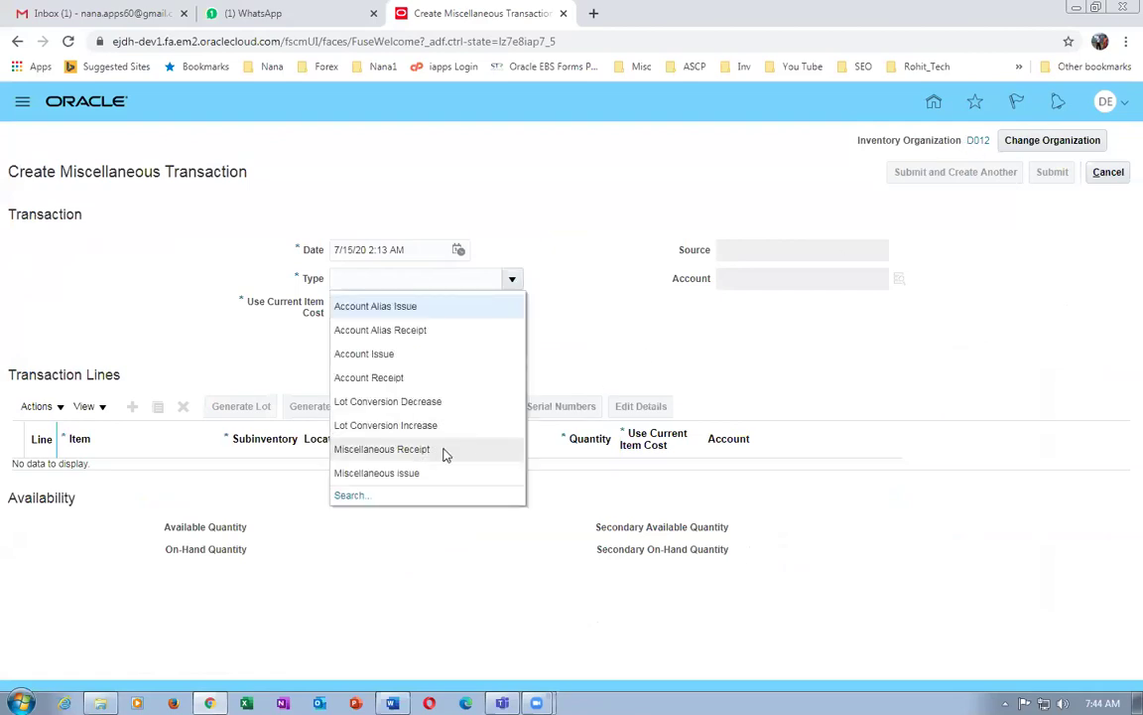
pyautogui.click(446, 448)
pyautogui.click(800, 278)
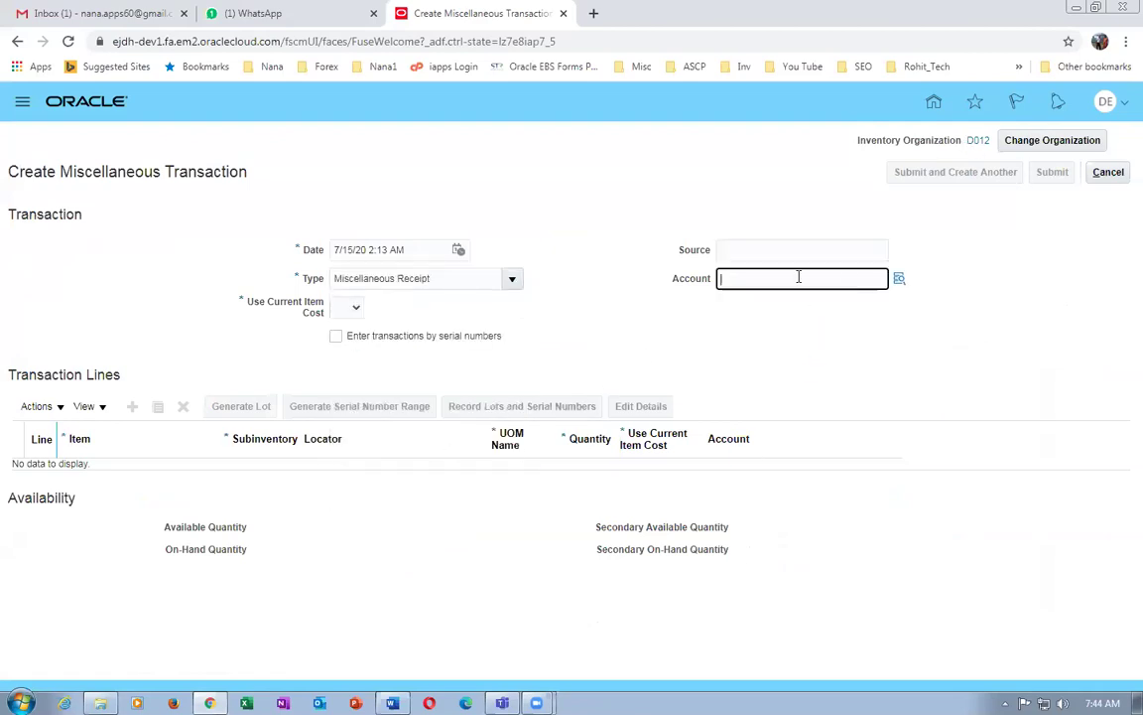
pyautogui.click(899, 279)
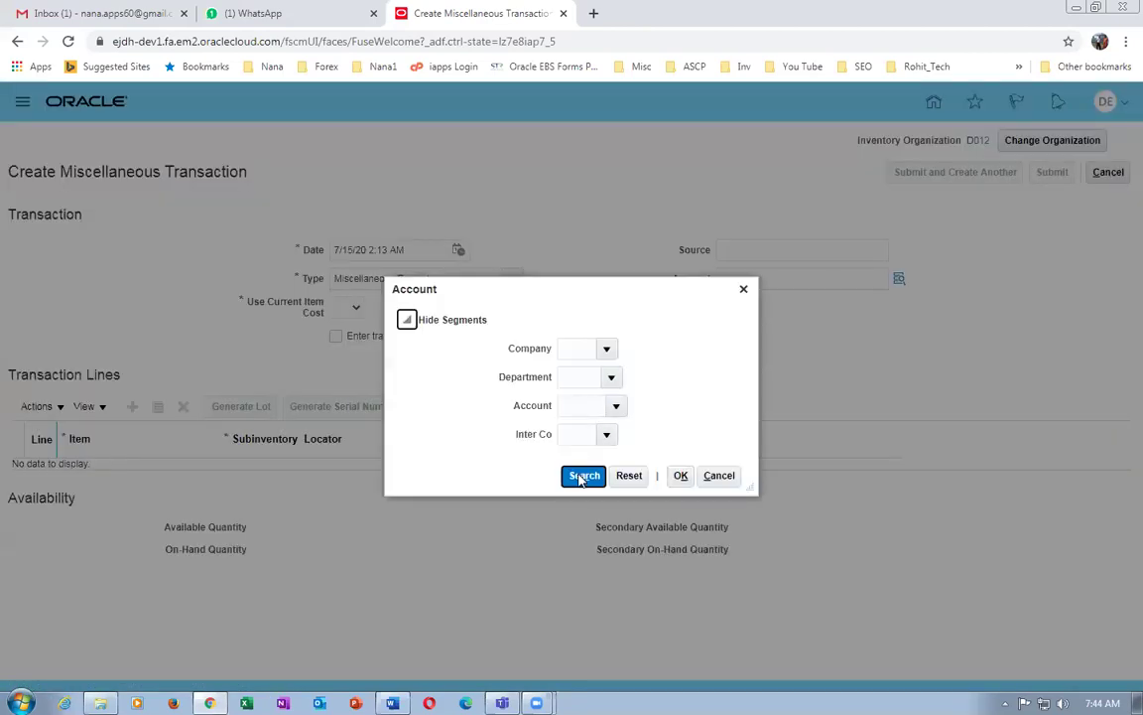
pyautogui.click(585, 476)
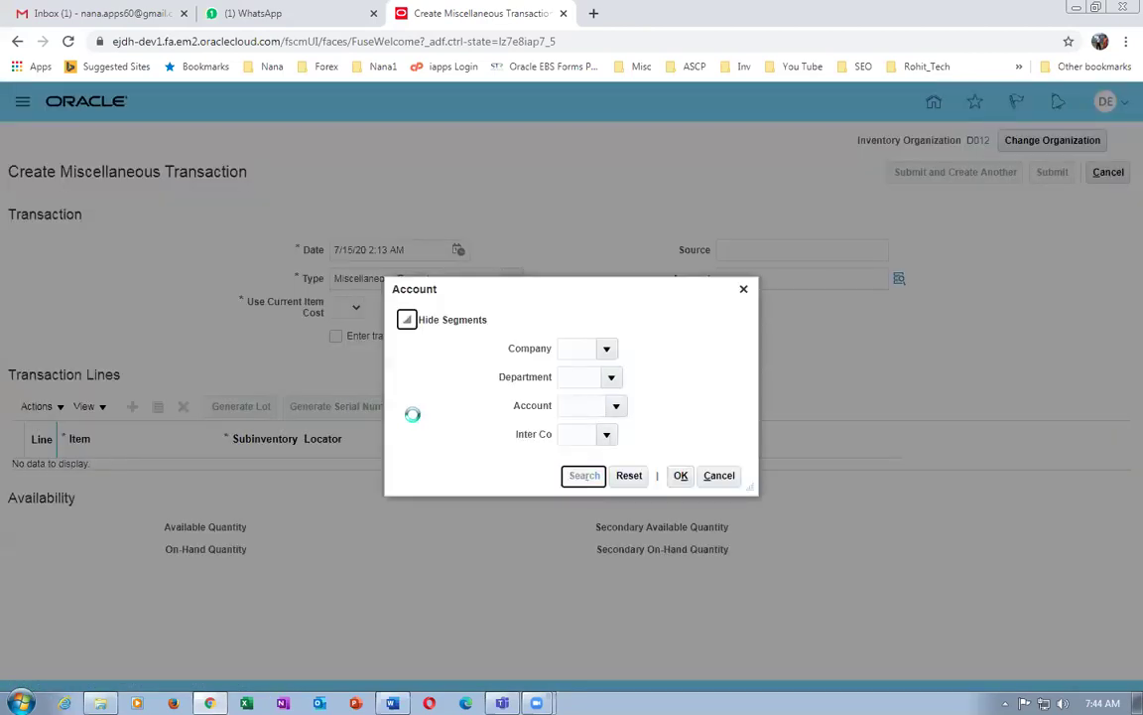
pyautogui.click(429, 384)
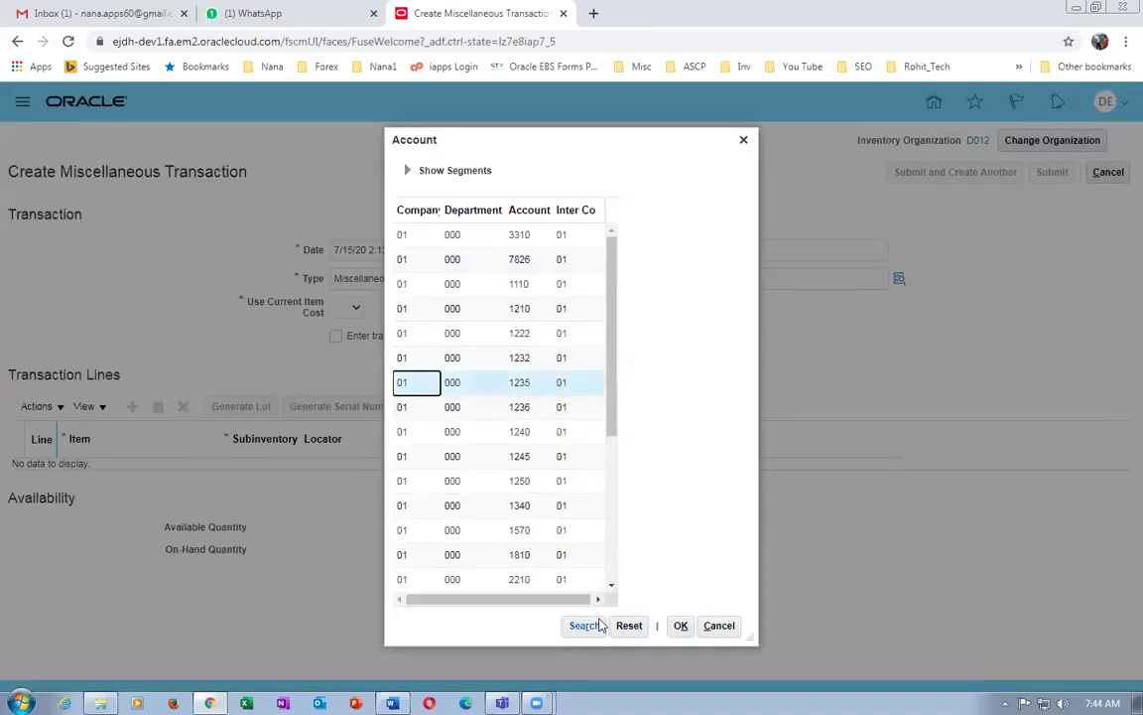
pyautogui.click(681, 625)
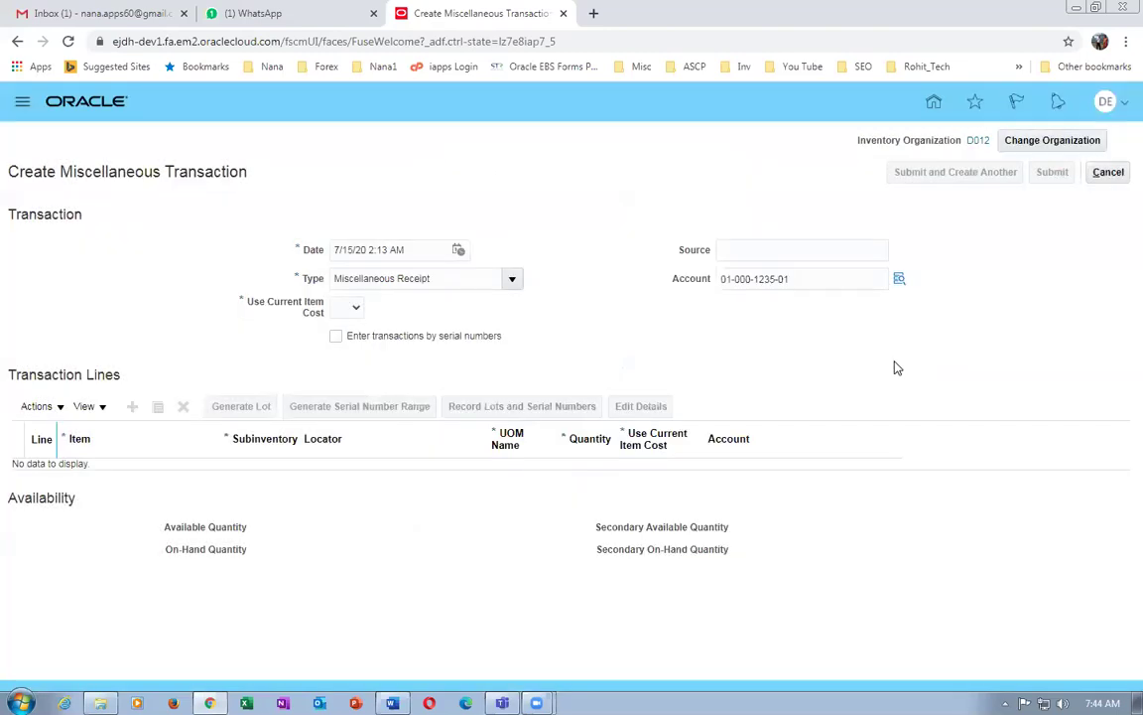
pyautogui.click(353, 308)
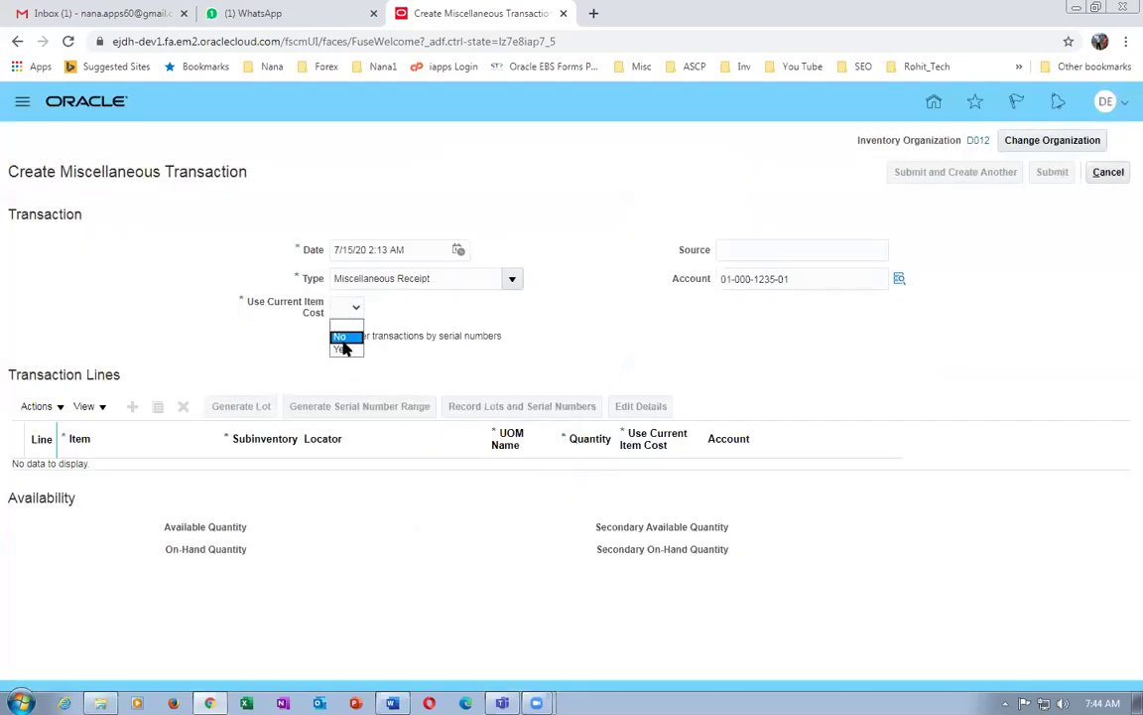
pyautogui.click(345, 351)
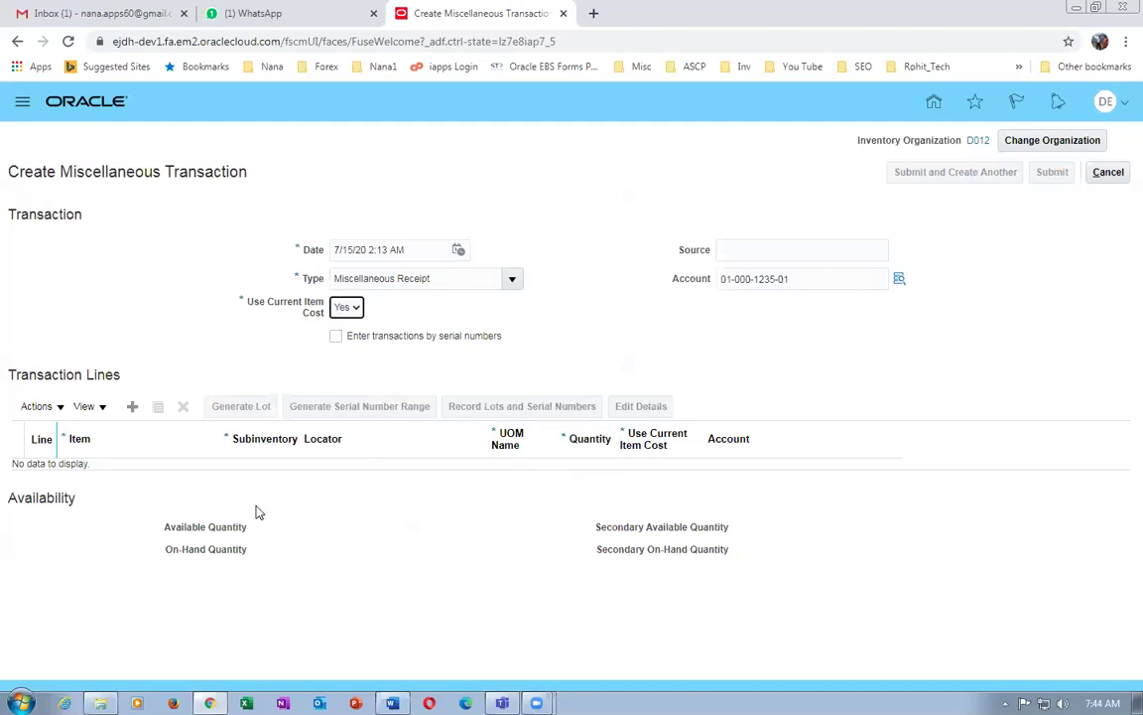
pyautogui.click(132, 406)
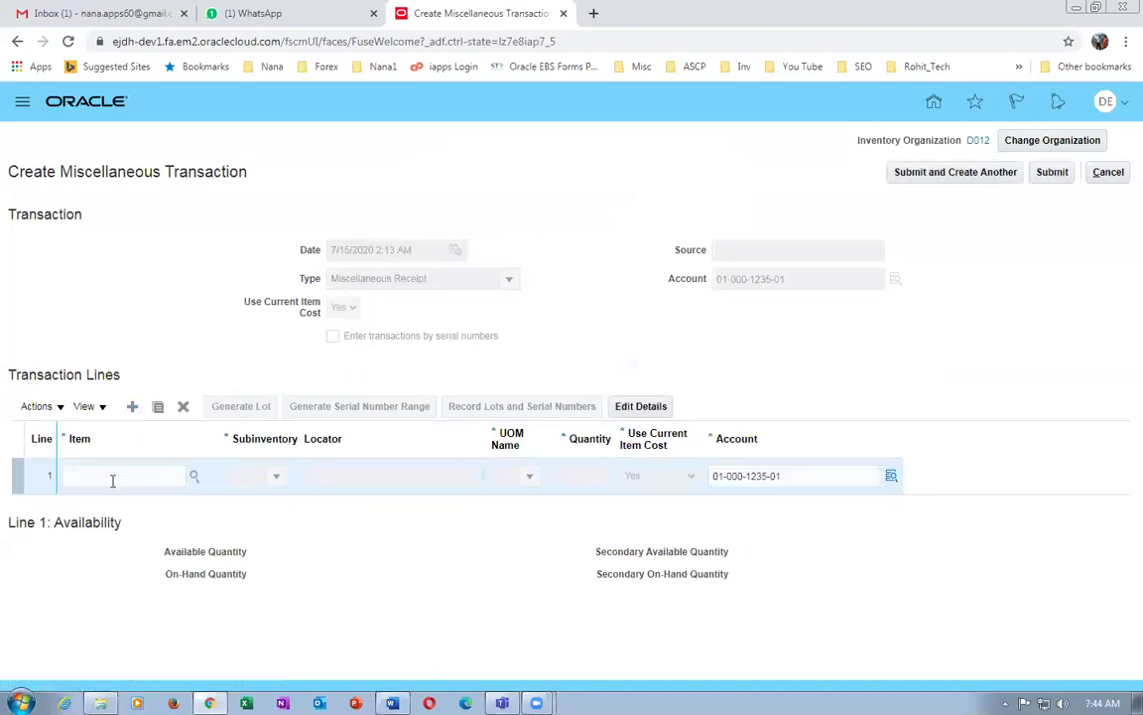
# Fill line 1 with item d0106_change_WH, a subinventory and quantity 1,000, then submit.
pyautogui.click(112, 477)
pyautogui.press('Tab')
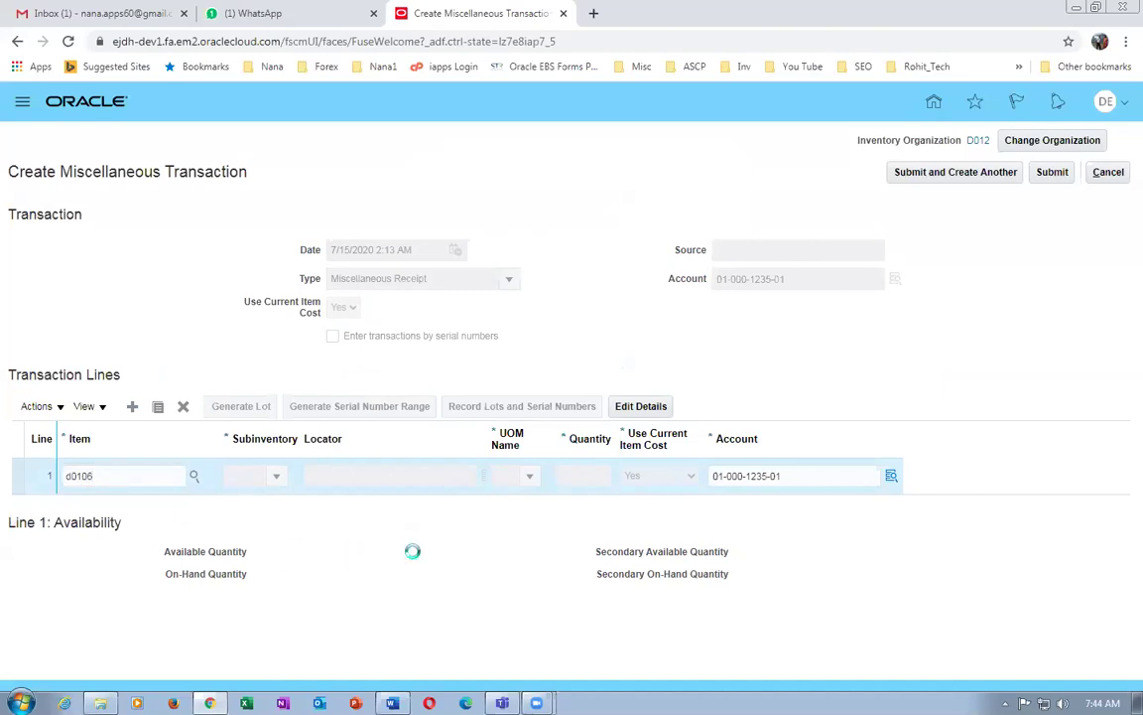
pyautogui.click(276, 475)
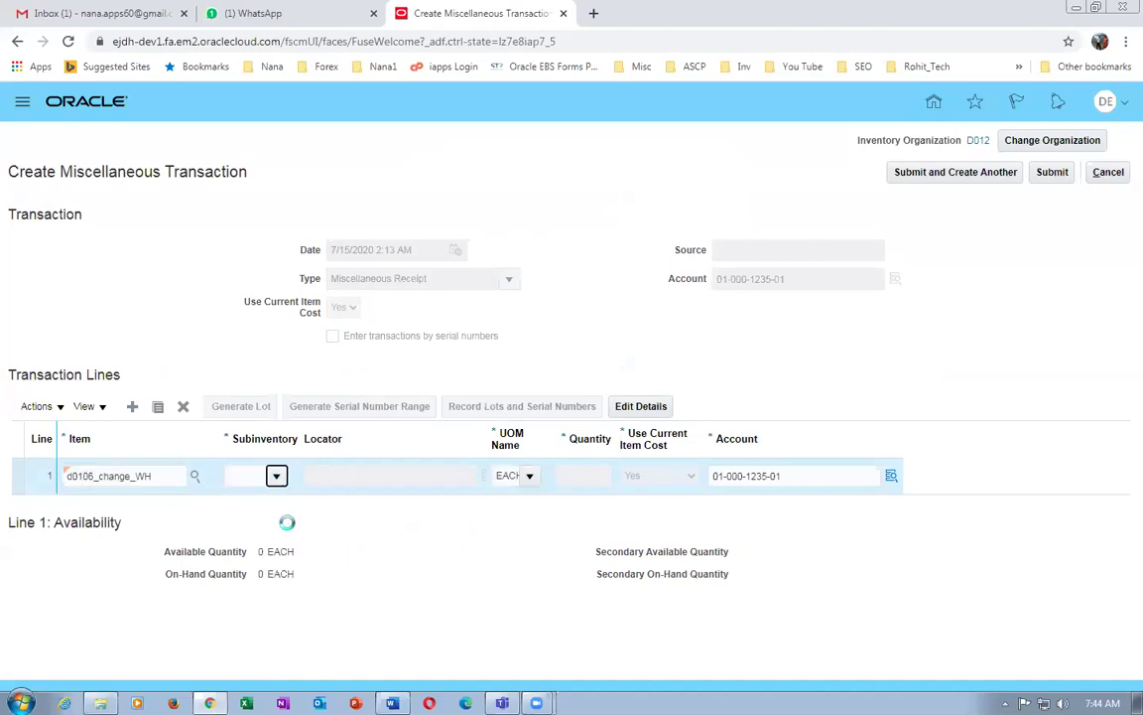
pyautogui.click(285, 527)
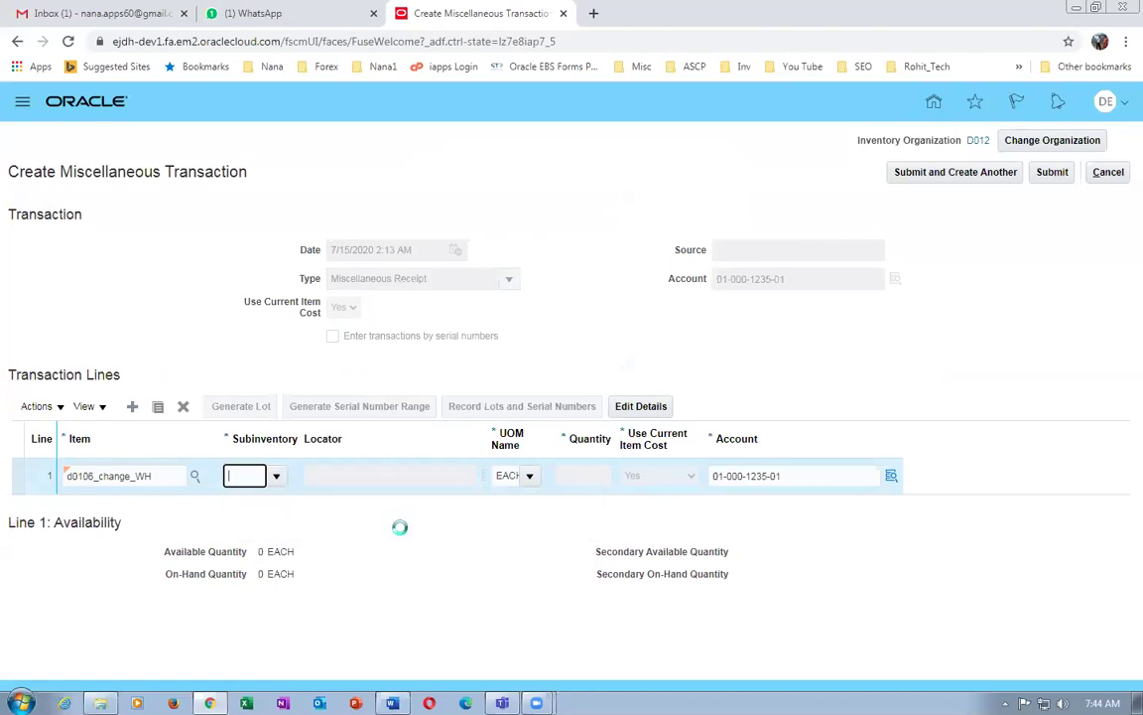
pyautogui.click(583, 478)
pyautogui.write('1,0')
pyautogui.write('000')
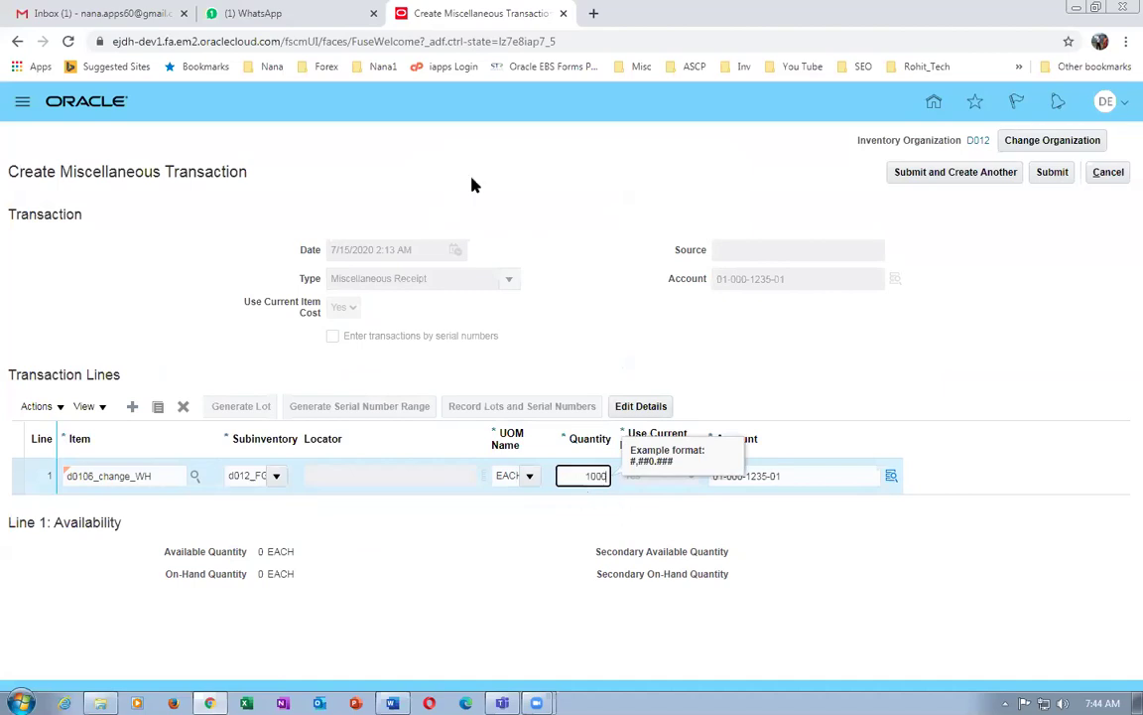
pyautogui.click(604, 352)
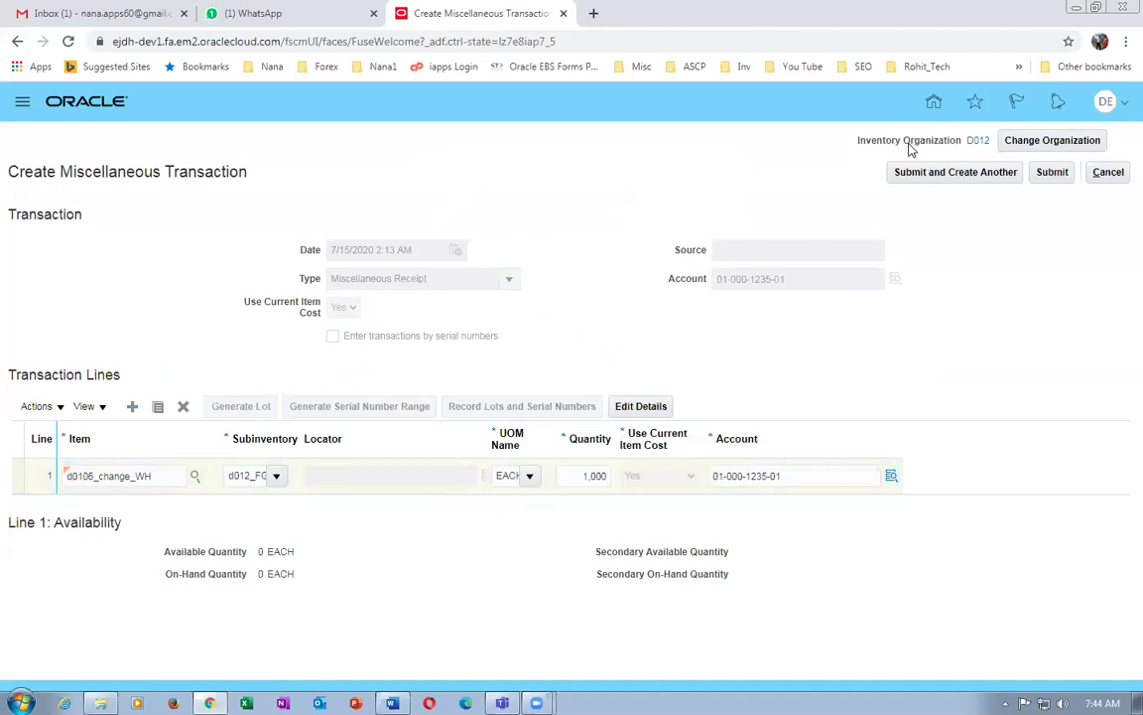
pyautogui.click(1060, 172)
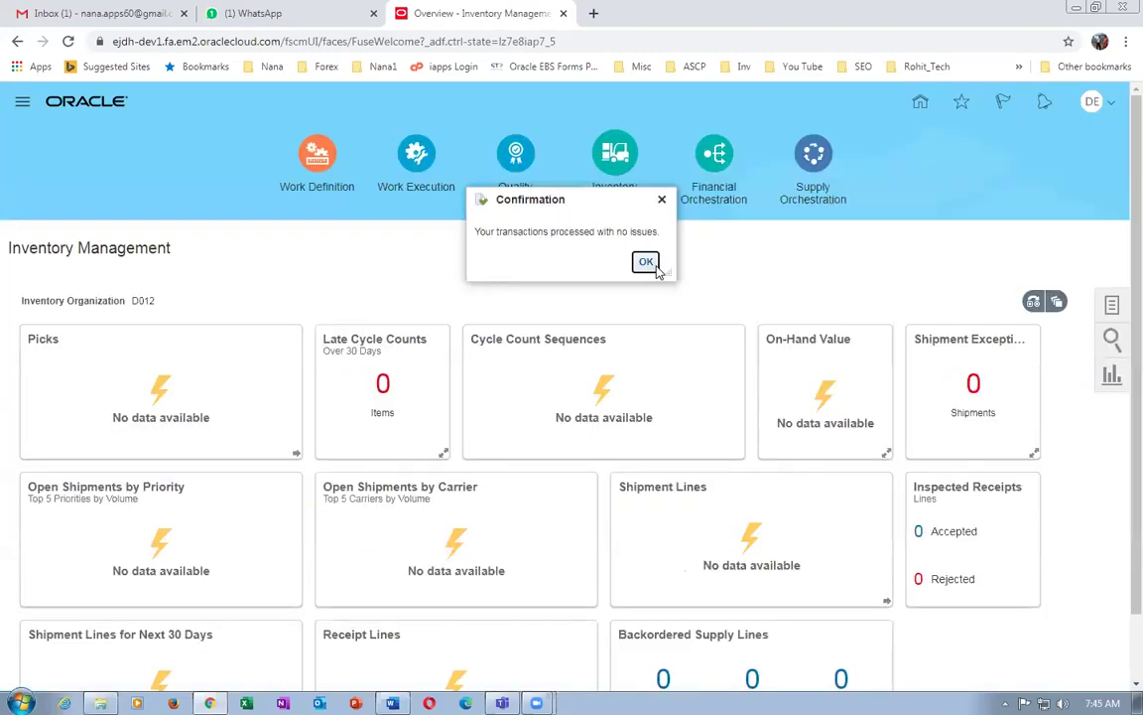
# Dismiss the success message, change the inventory organization to D011, and begin a new miscellaneous transaction.
pyautogui.click(646, 262)
pyautogui.click(1111, 305)
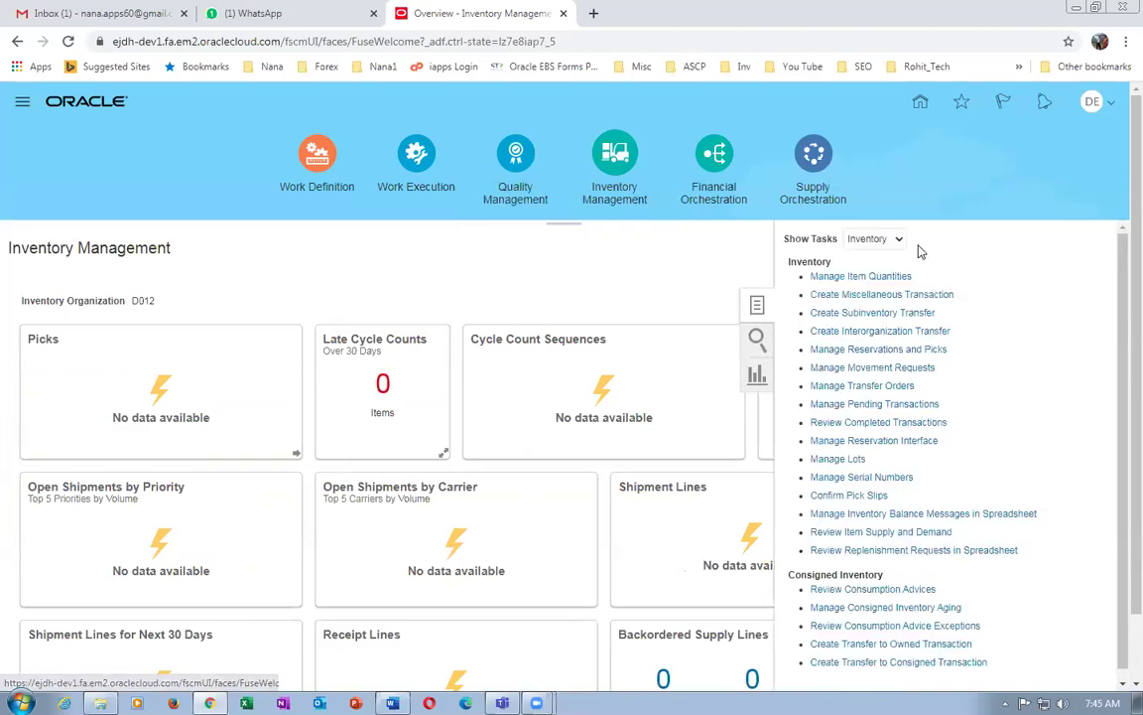
pyautogui.click(868, 278)
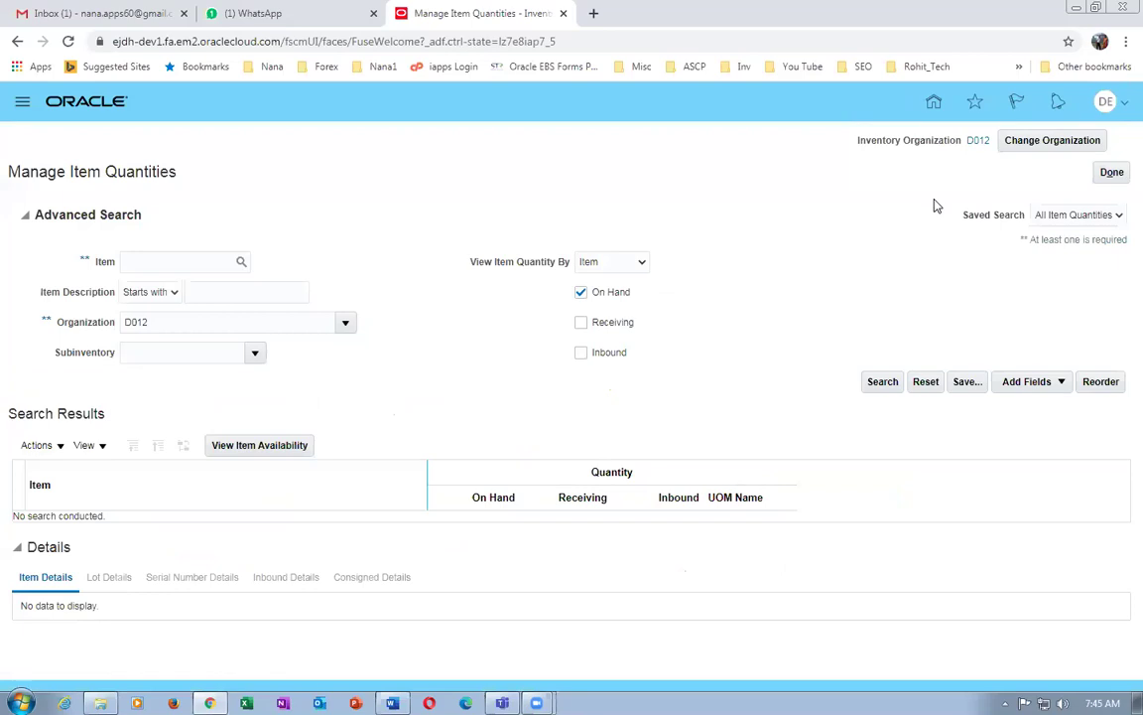
pyautogui.click(1052, 140)
pyautogui.moveTo(514, 382); pyautogui.dragTo(412, 394)
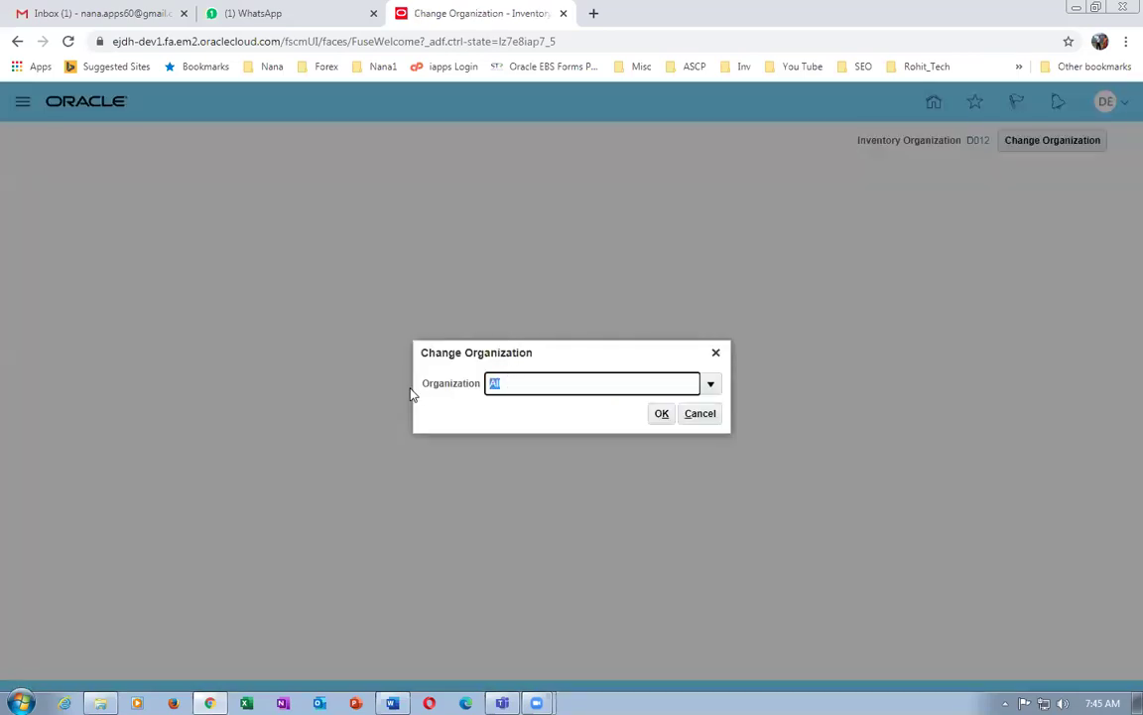
pyautogui.write('D011')
pyautogui.click(661, 413)
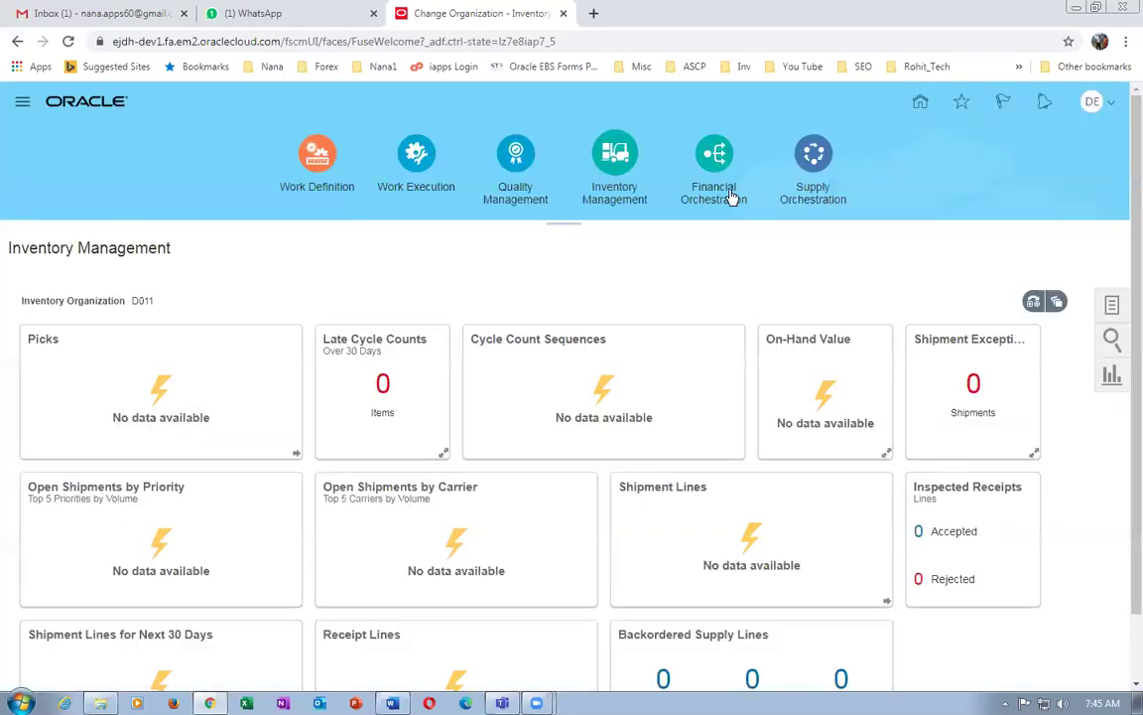
pyautogui.click(1112, 305)
pyautogui.click(856, 295)
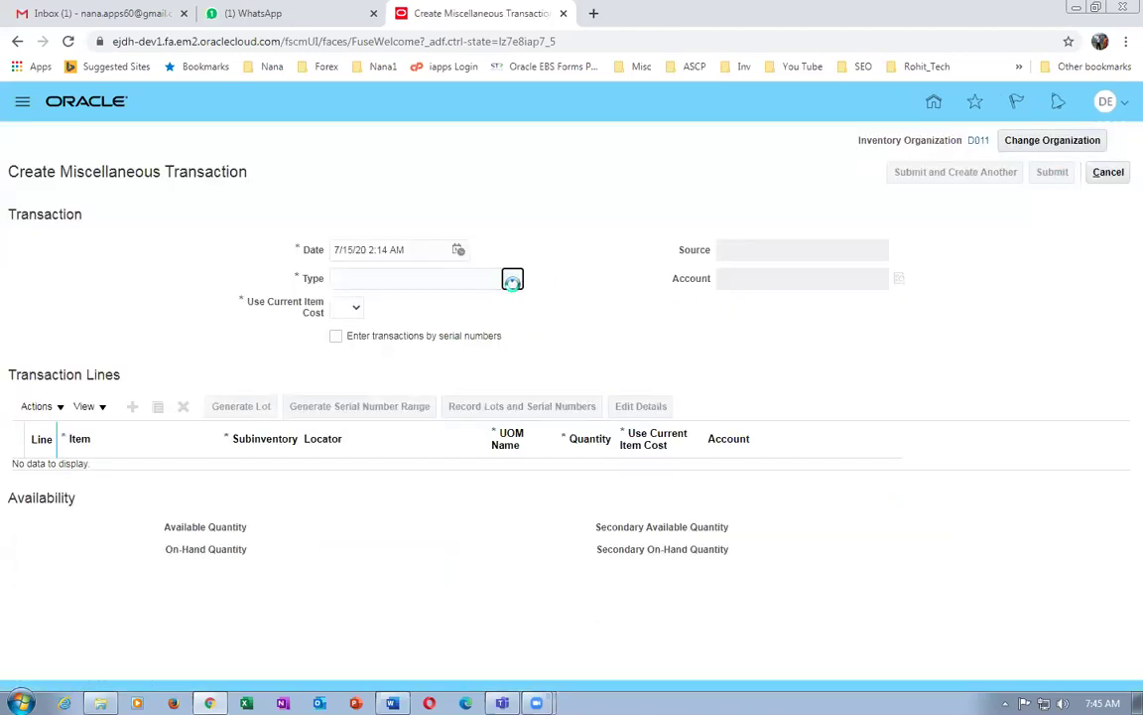
pyautogui.click(512, 279)
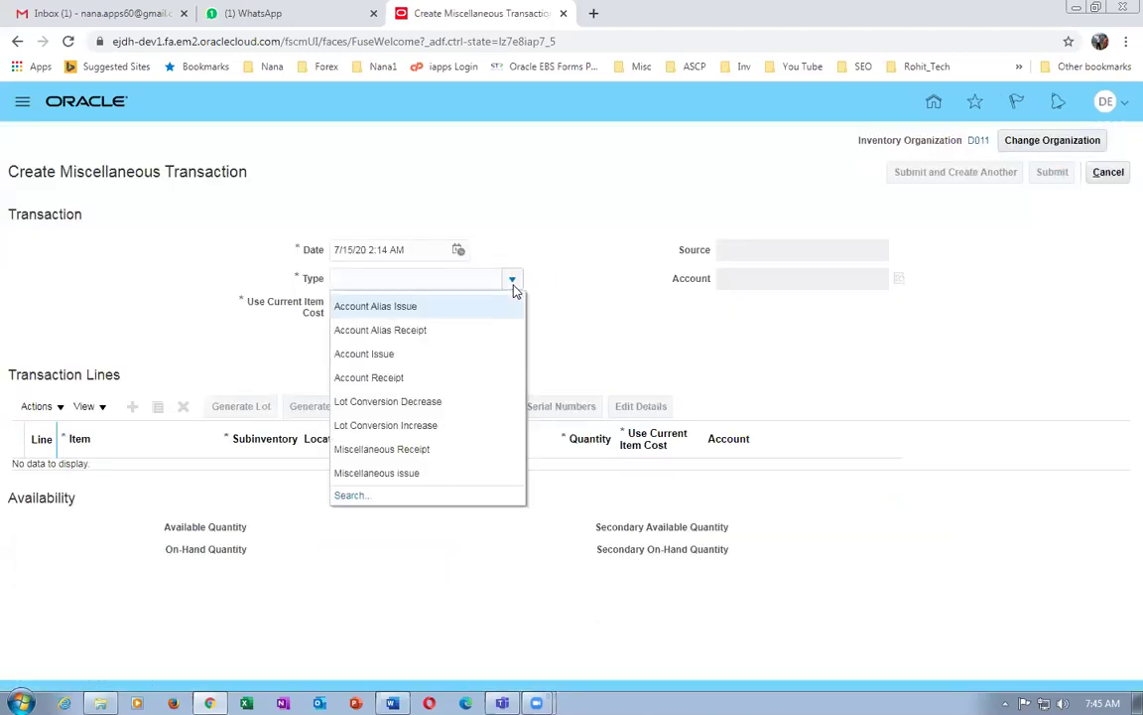
pyautogui.click(434, 448)
pyautogui.click(770, 281)
pyautogui.click(899, 279)
pyautogui.click(584, 475)
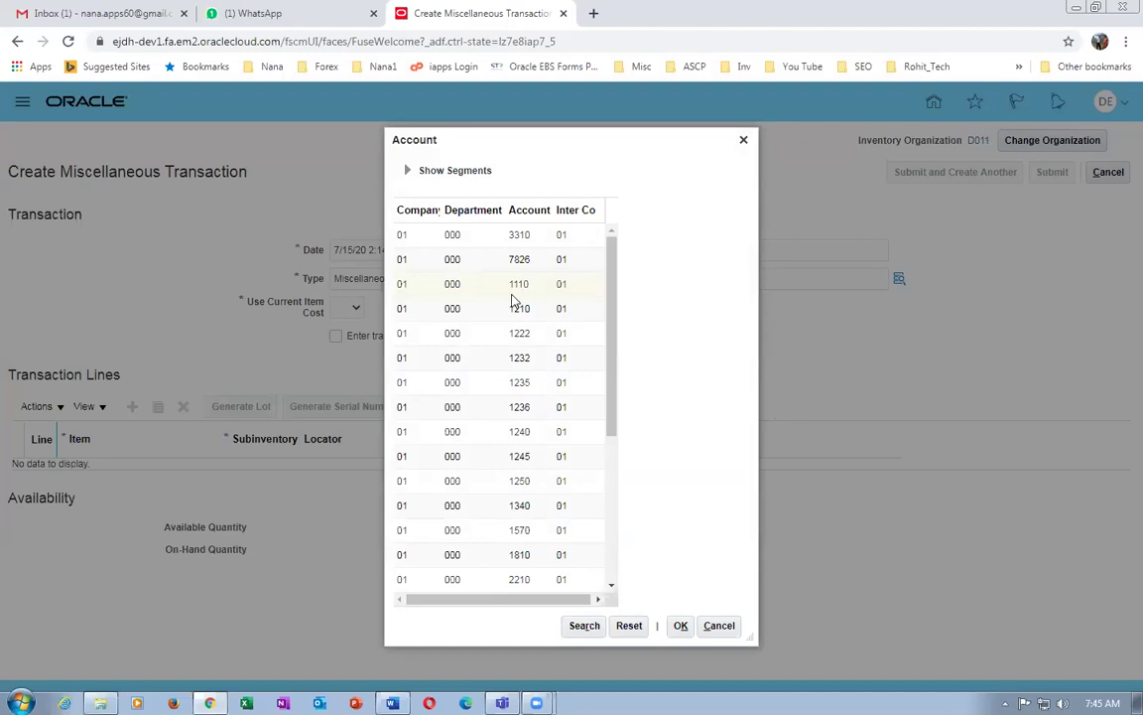
pyautogui.click(464, 308)
pyautogui.click(680, 625)
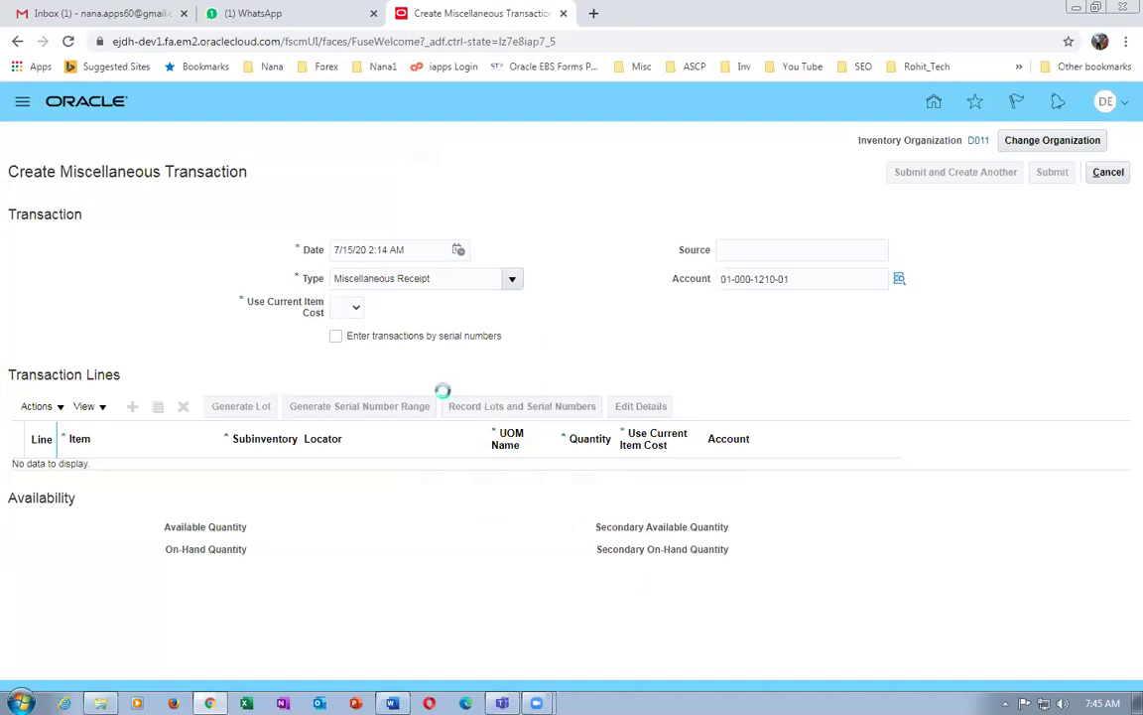
# Add a first line for item d0102, then bring the Word shipping notes back up.
pyautogui.click(135, 410)
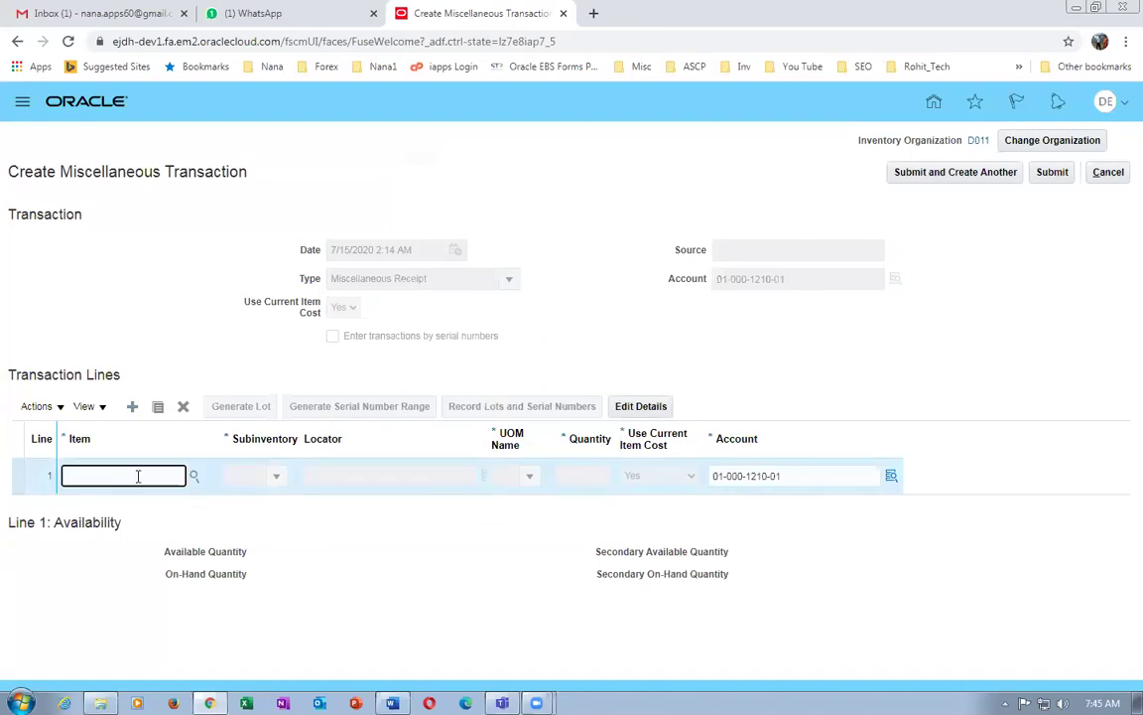
pyautogui.write('d0102')
pyautogui.press('Tab')
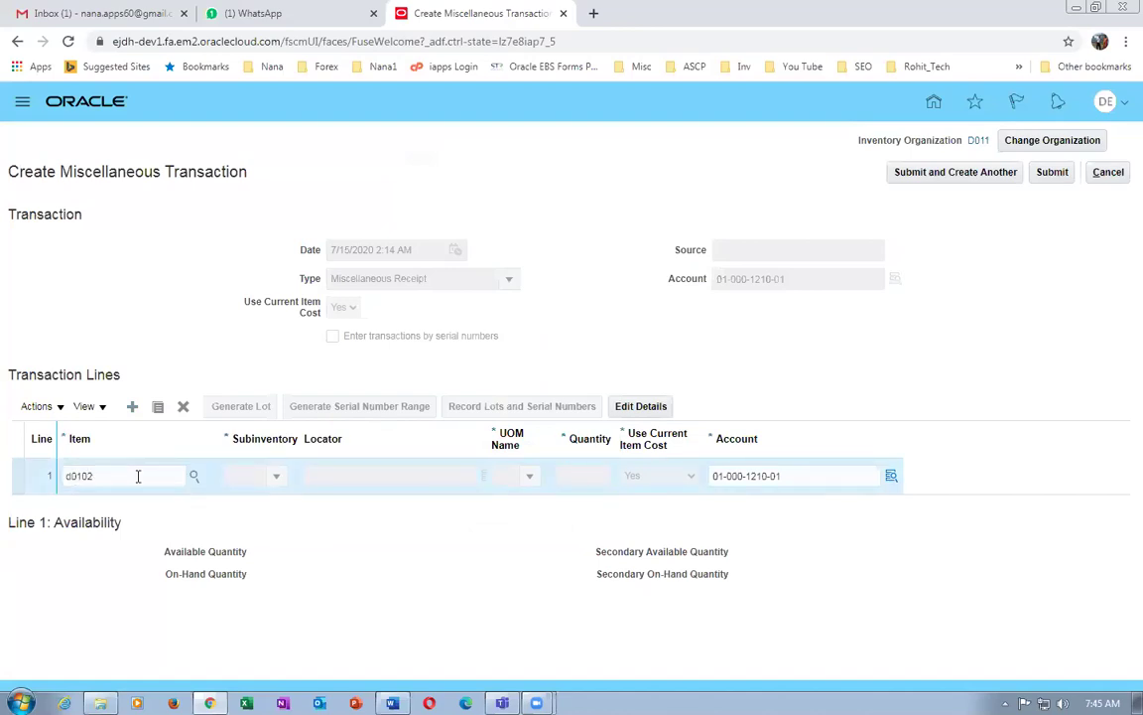
pyautogui.hotkey('alt', 'Tab')
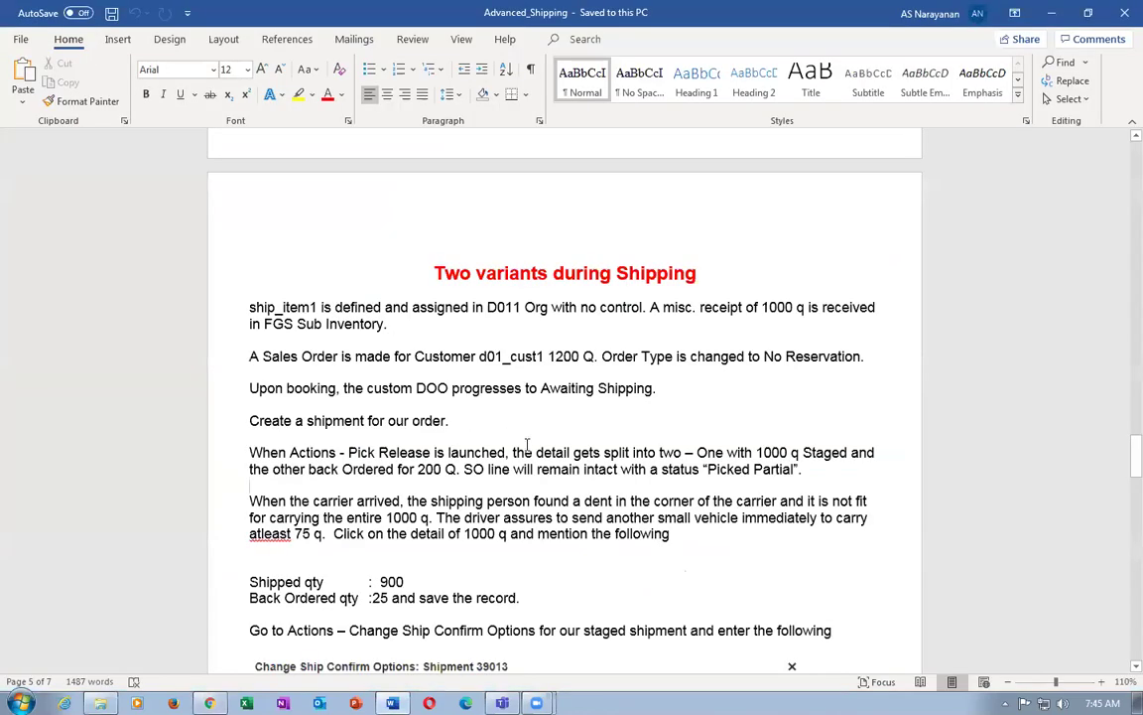
# In the Word notes, highlight the 100-quantity receipt, SNO and Entry at Inventory Pick lines of Serial Generation at Inventory Pick.
pyautogui.hotkey('ctrl', 'Home')
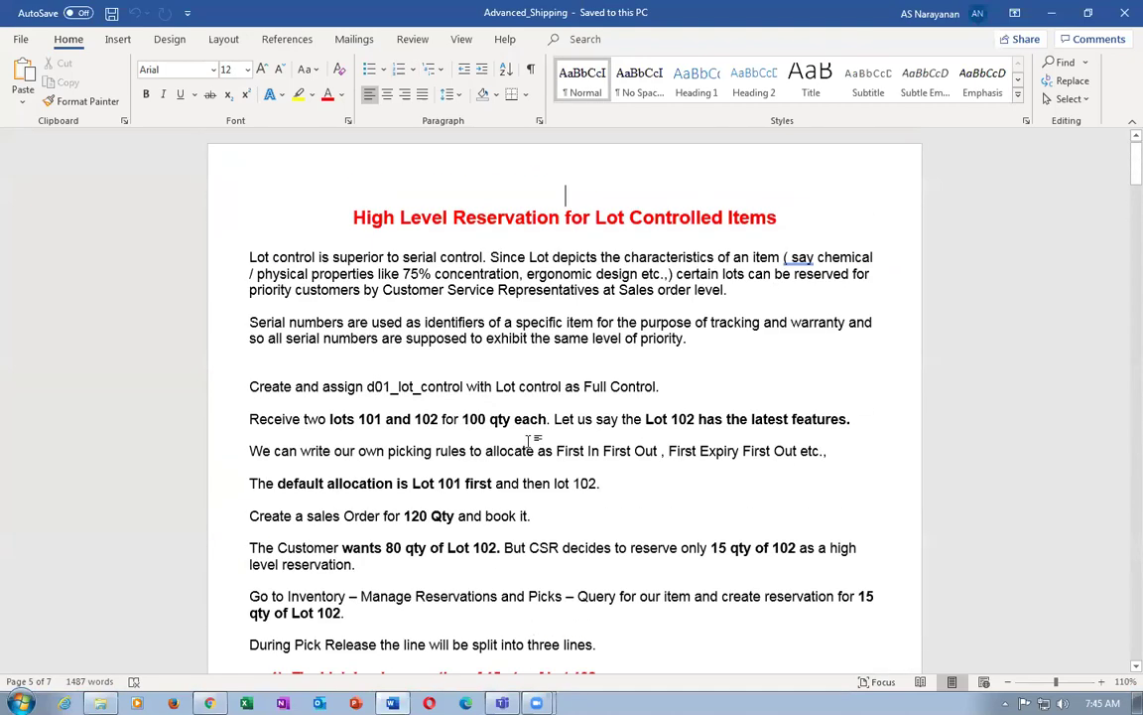
pyautogui.press('pagedown')
pyautogui.press('pagedown')
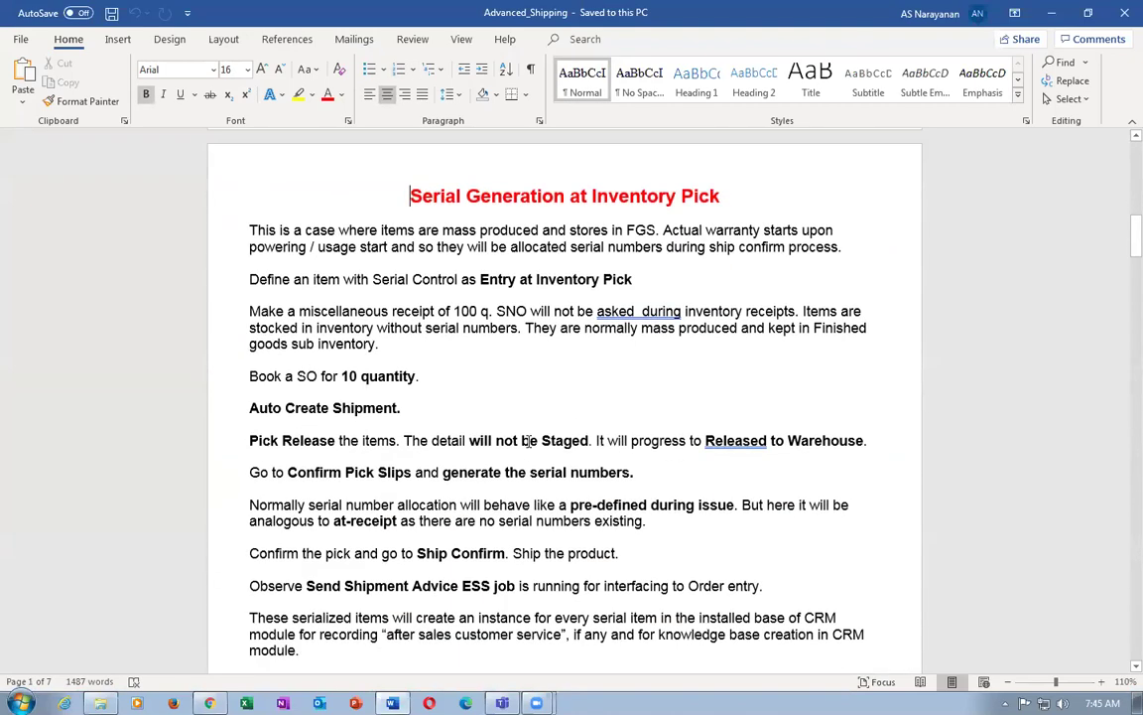
pyautogui.click(439, 389)
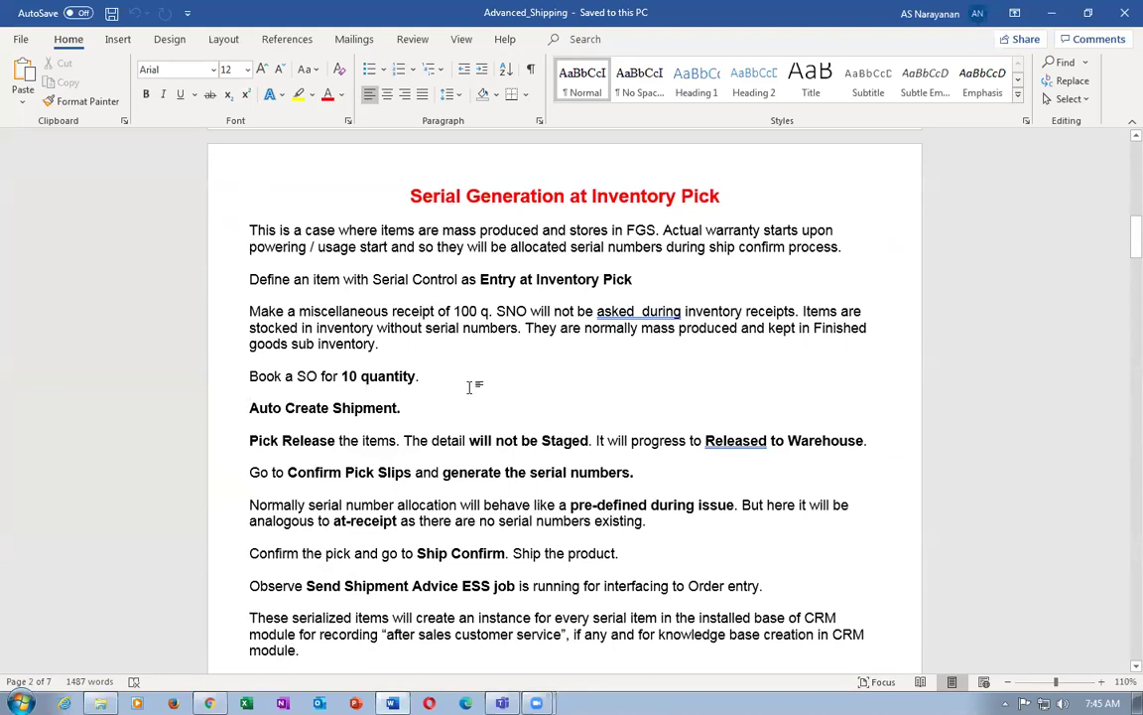
pyautogui.moveTo(417, 310); pyautogui.dragTo(489, 315)
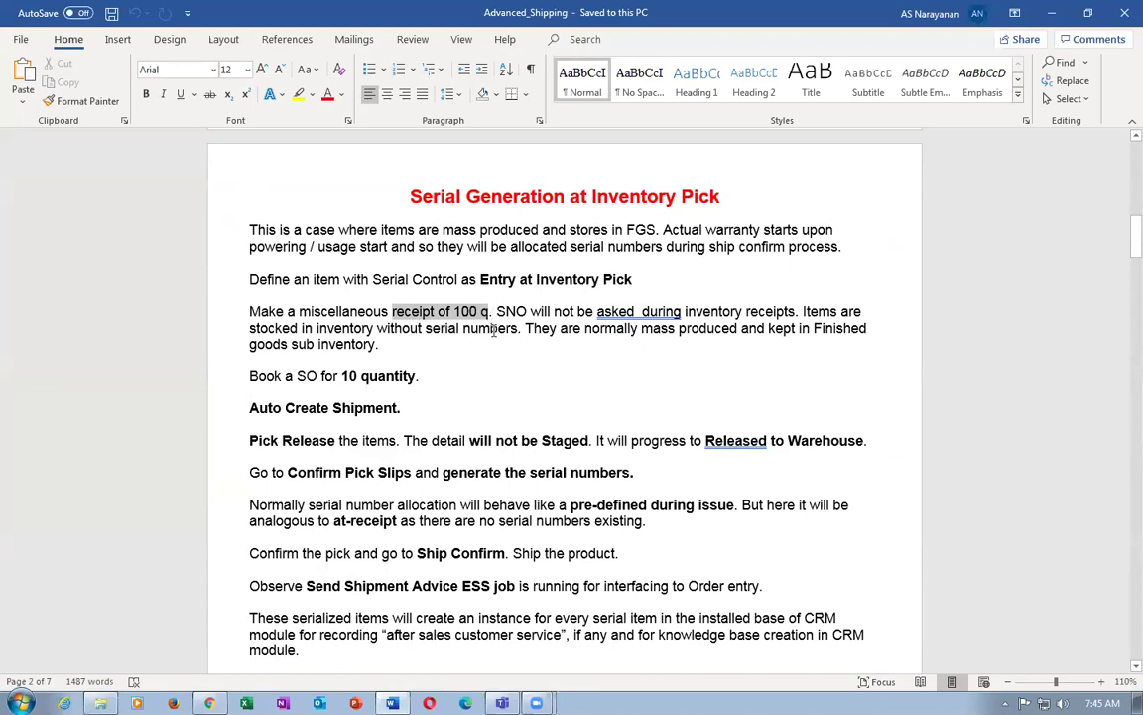
pyautogui.click(482, 375)
pyautogui.moveTo(496, 311); pyautogui.dragTo(530, 310)
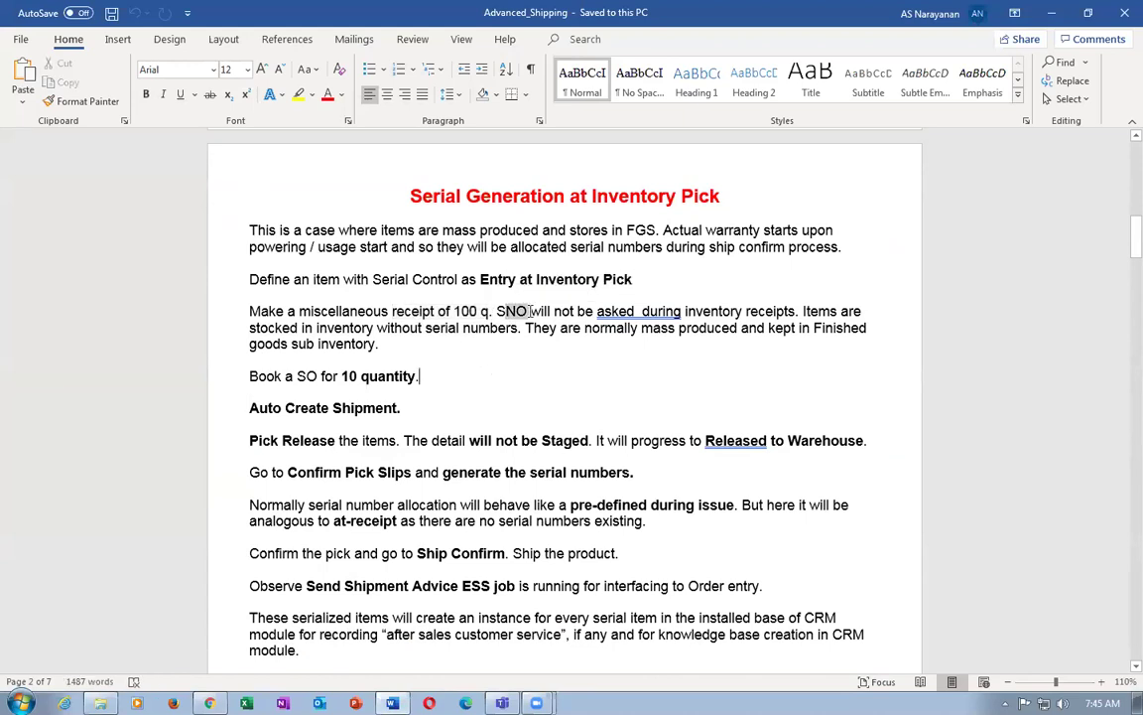
pyautogui.moveTo(480, 279); pyautogui.dragTo(632, 282)
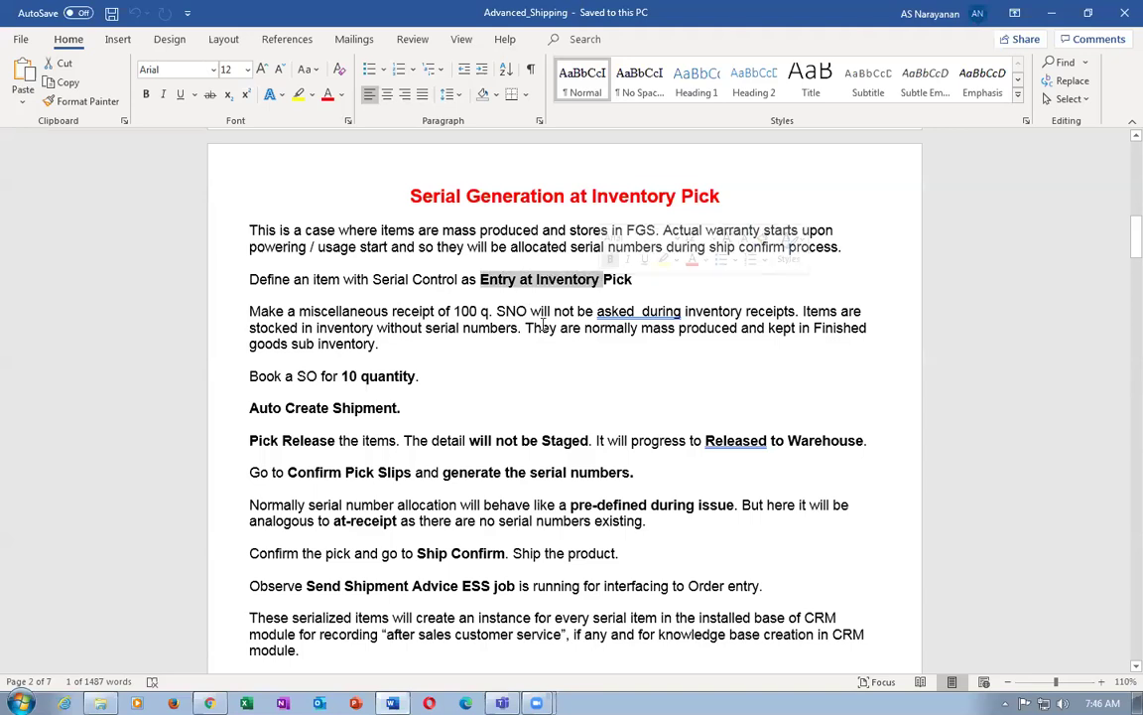
pyautogui.hotkey('alt', 'Tab')
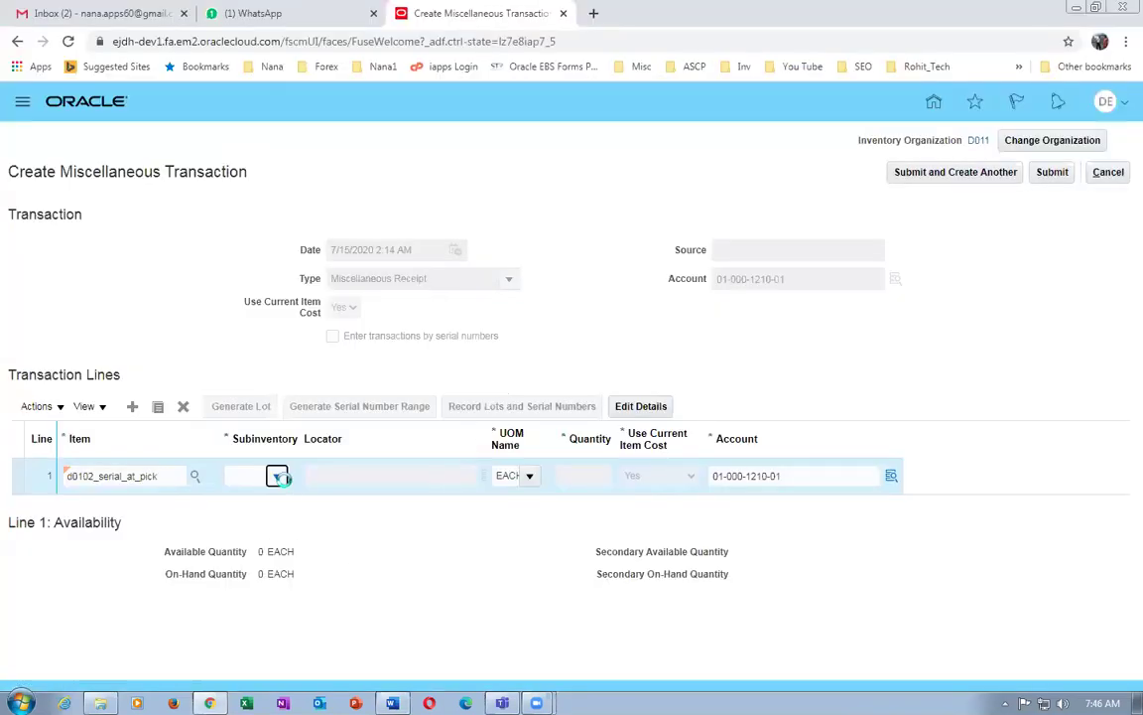
# Put the d0102_serial_at_pick line into subinventory d011_FGS with a transaction quantity of 100.
pyautogui.click(278, 476)
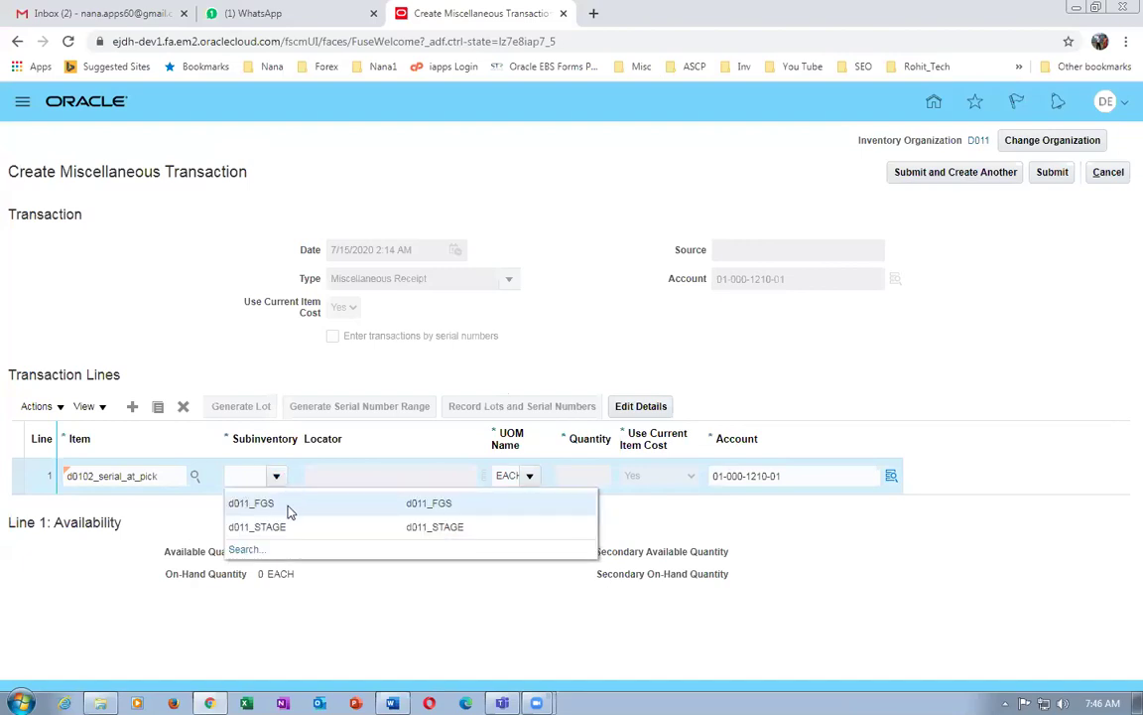
pyautogui.click(321, 525)
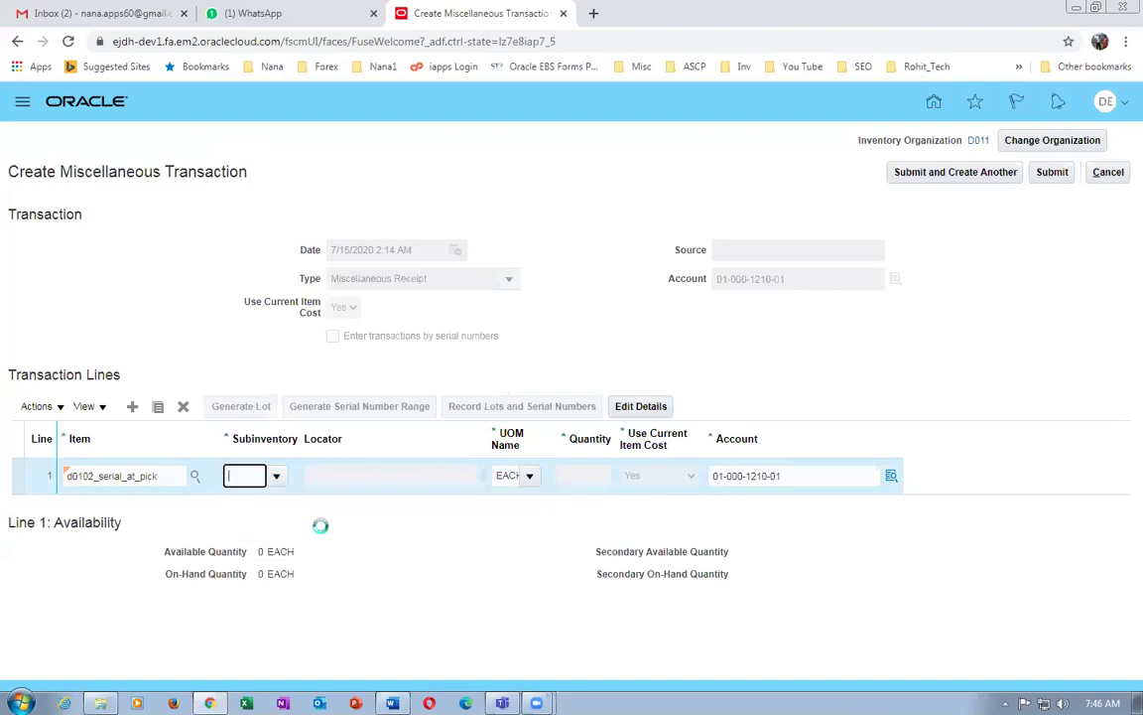
pyautogui.click(638, 413)
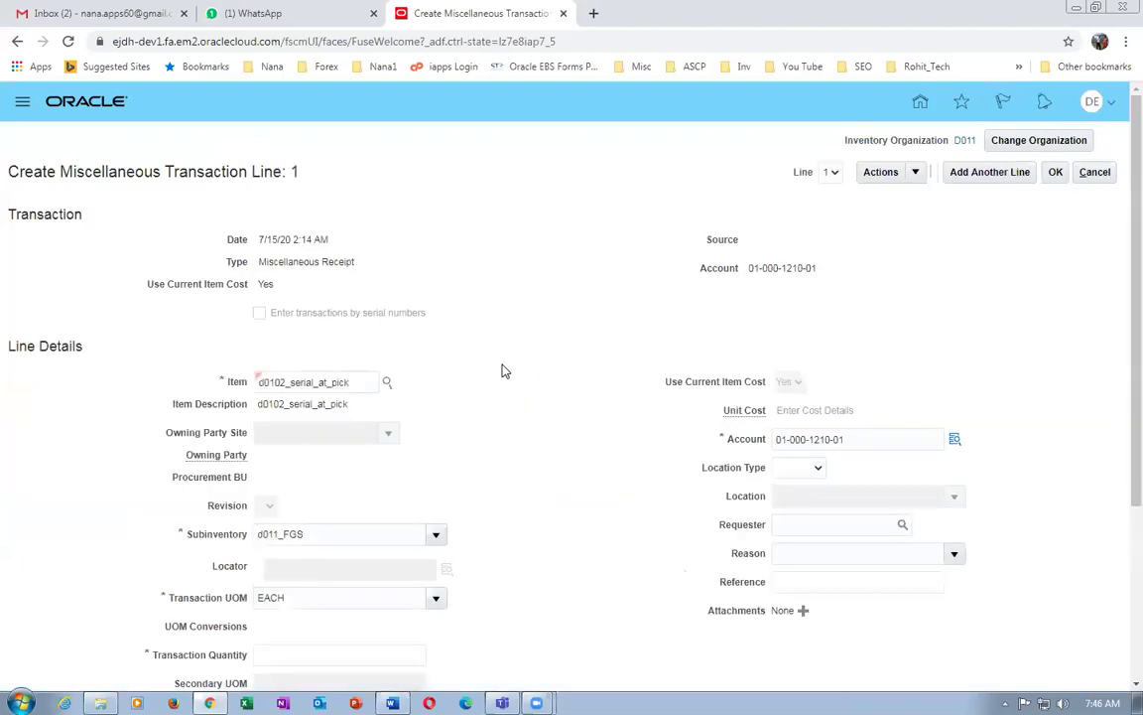
pyautogui.scroll(-3, 484, 466)
pyautogui.click(307, 411)
pyautogui.write('100')
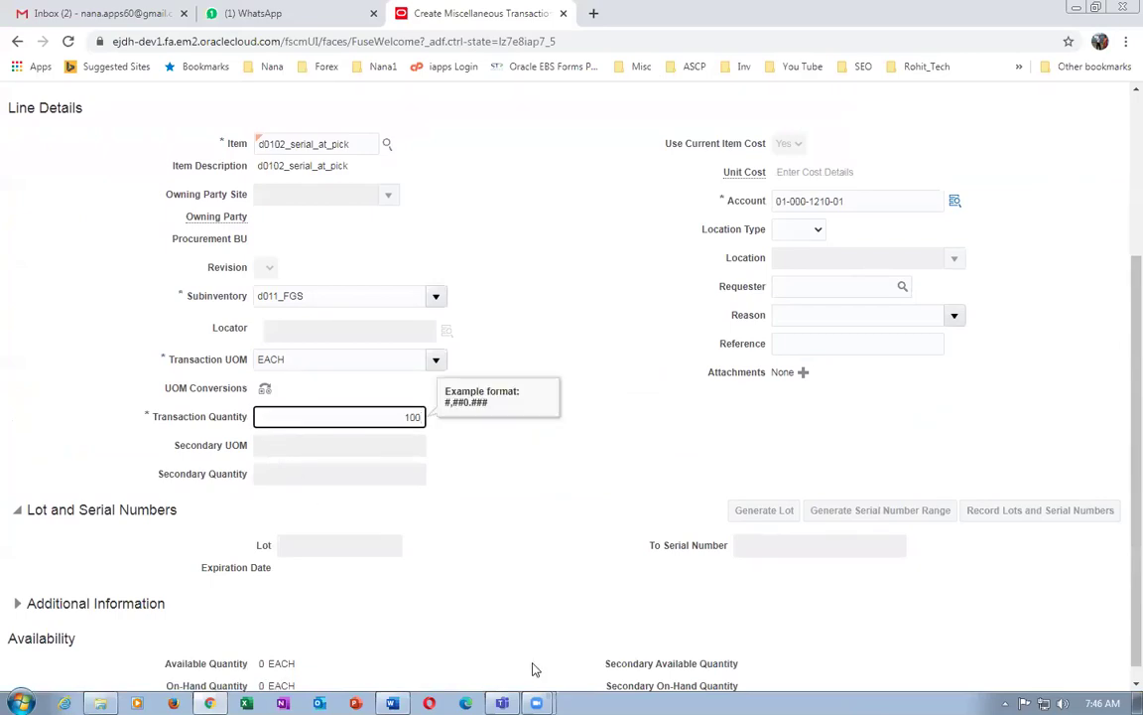
pyautogui.press('Tab')
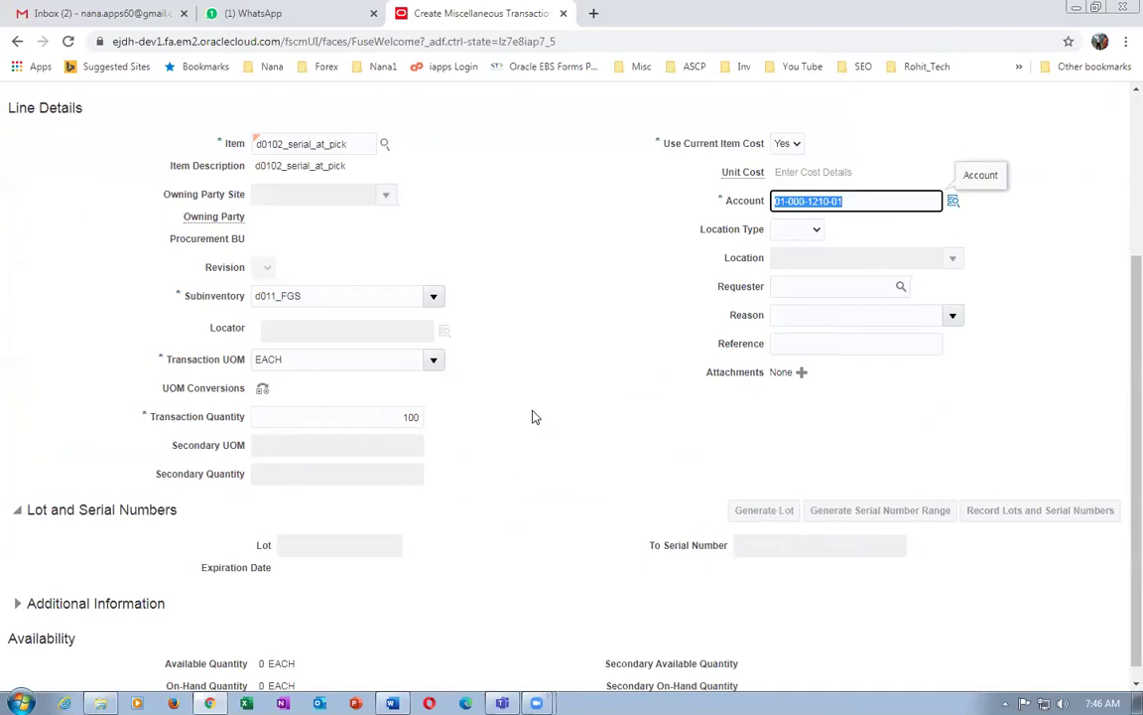
pyautogui.click(591, 414)
pyautogui.scroll(3, 591, 415)
pyautogui.scroll(-3, 571, 427)
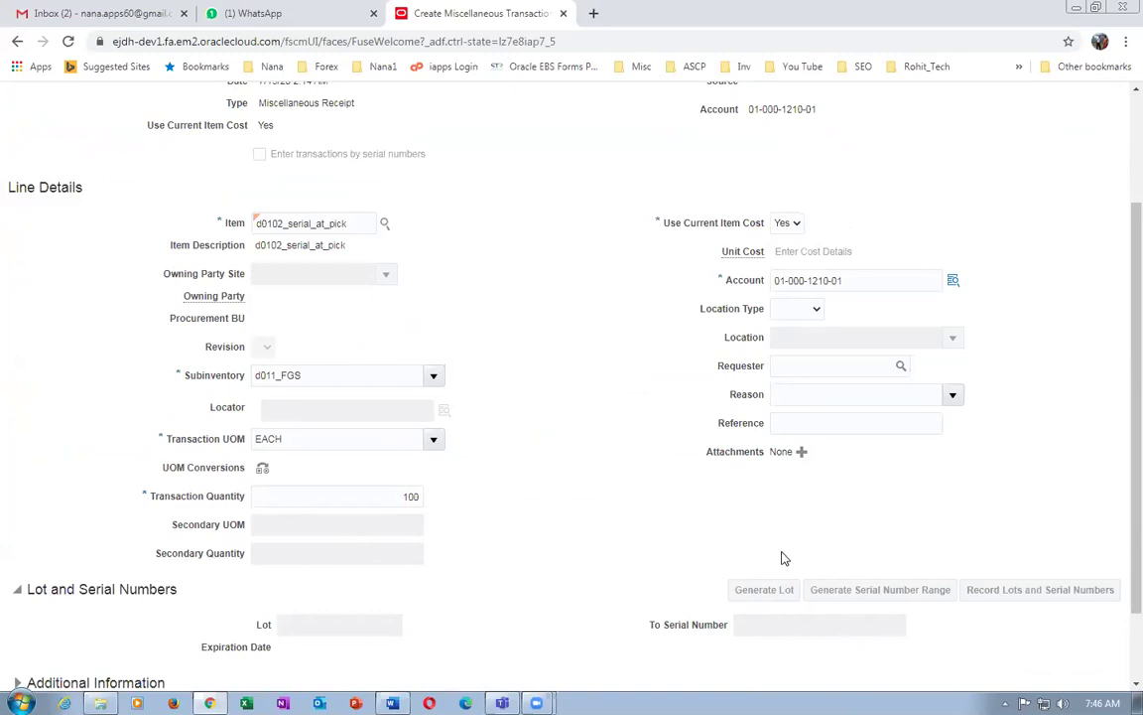
pyautogui.scroll(3, 1012, 397)
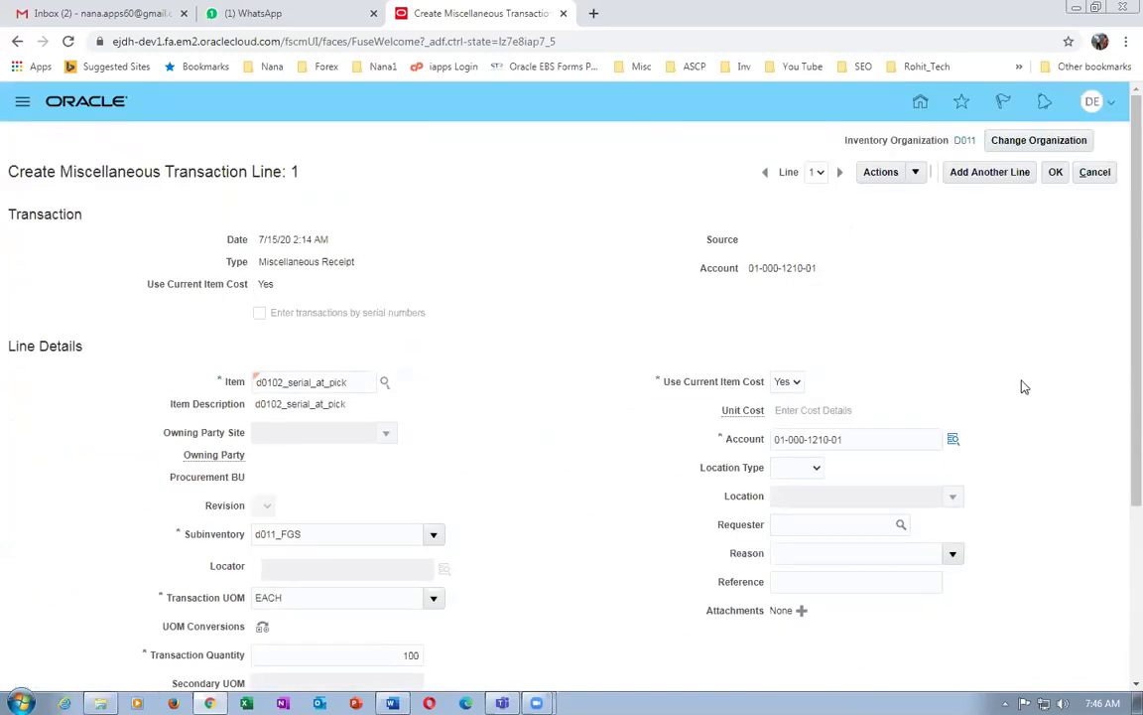
pyautogui.click(1055, 172)
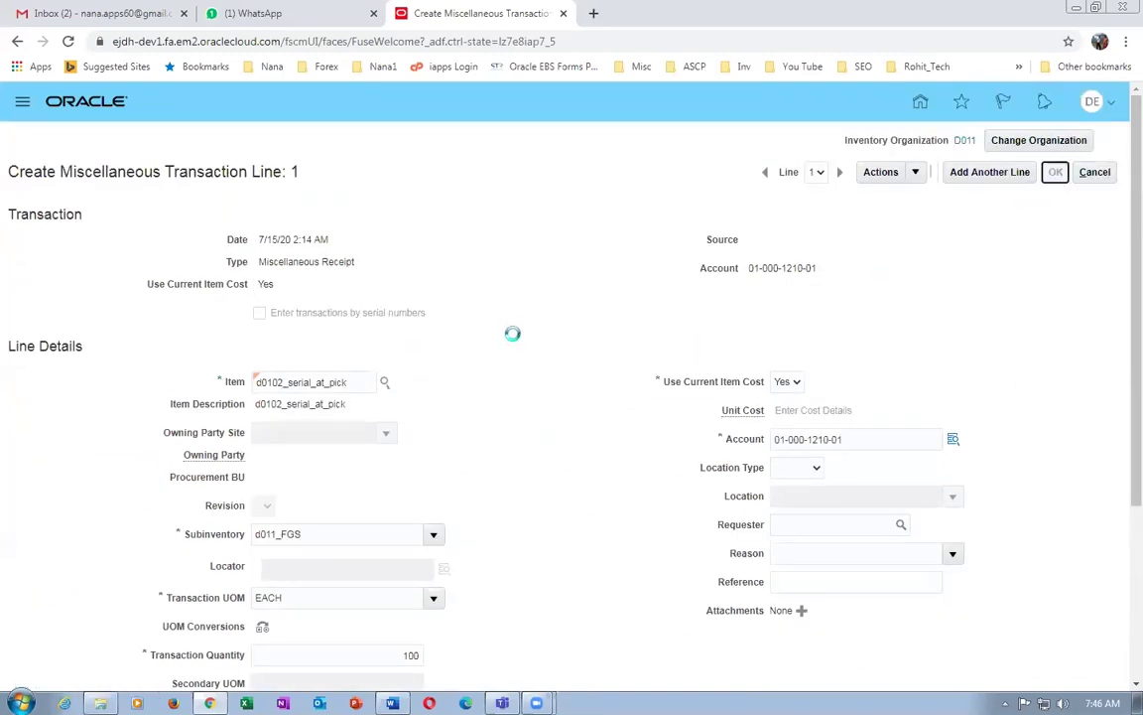
# Add a new line for item d0103_serial_at_SO_issue and check its d011_FGS subinventory choice.
pyautogui.click(132, 407)
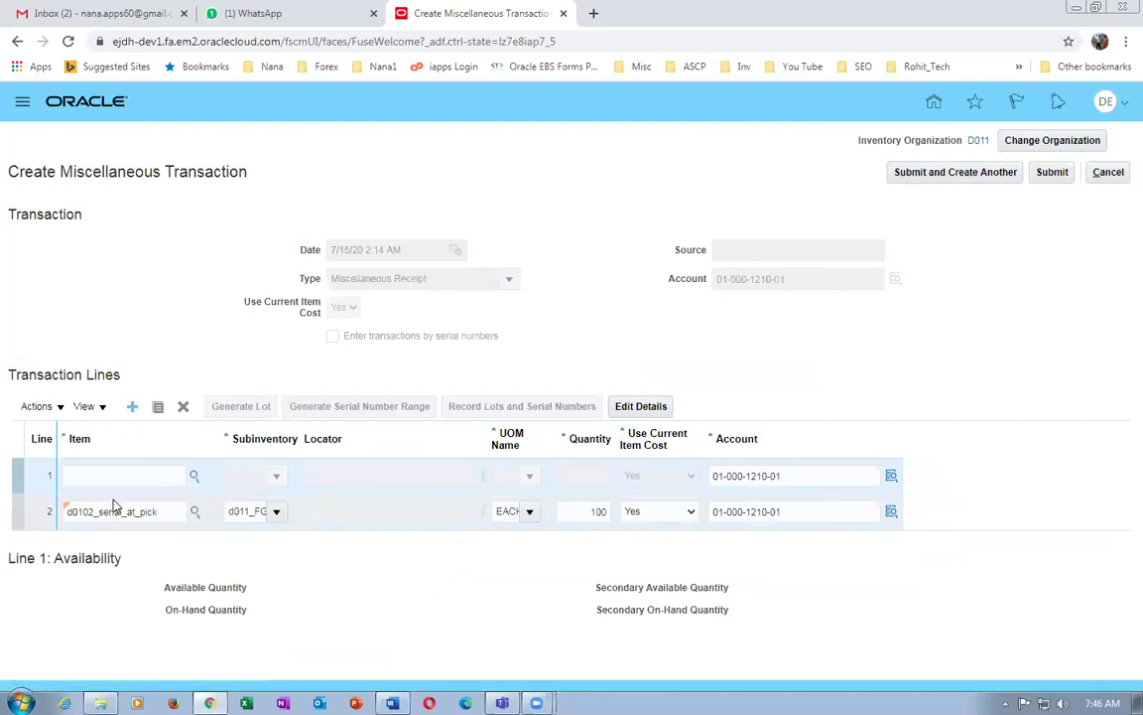
pyautogui.click(122, 476)
pyautogui.write('d0103')
pyautogui.press('Tab')
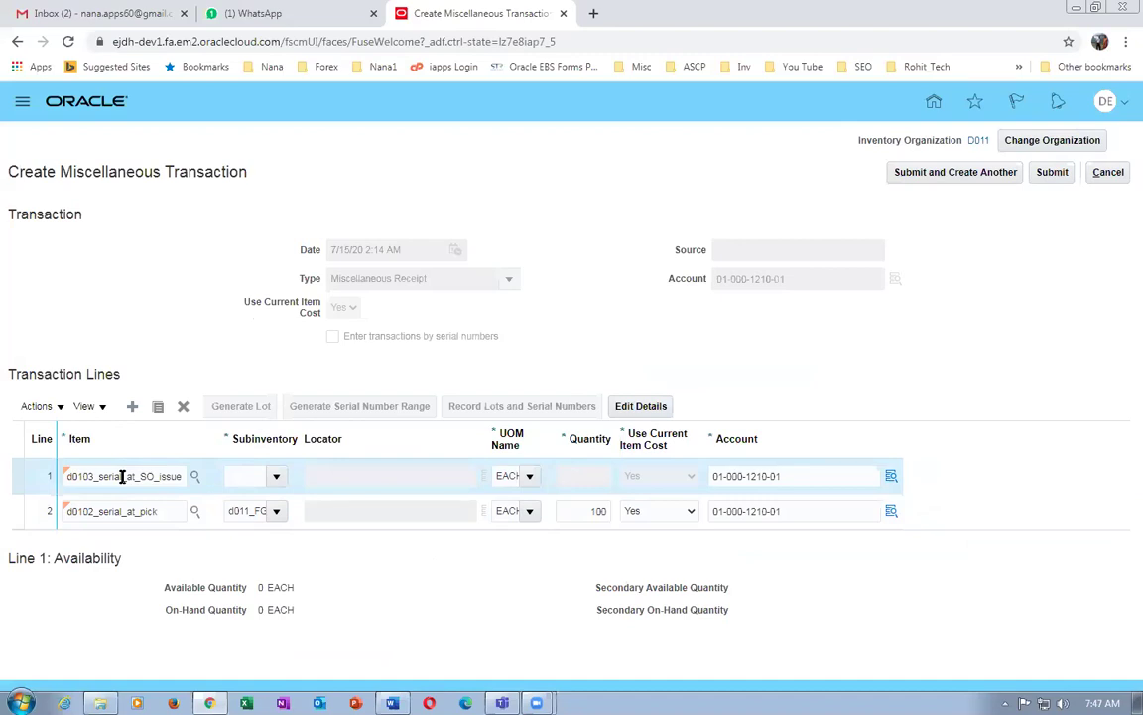
pyautogui.click(276, 476)
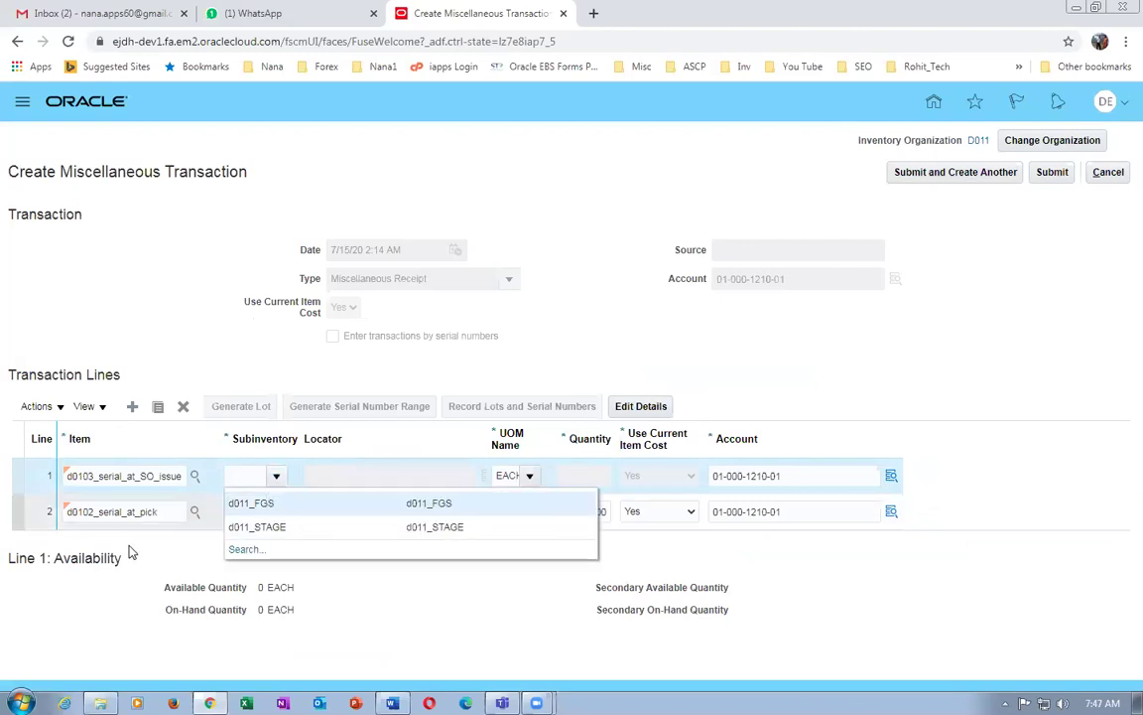
pyautogui.press('Escape')
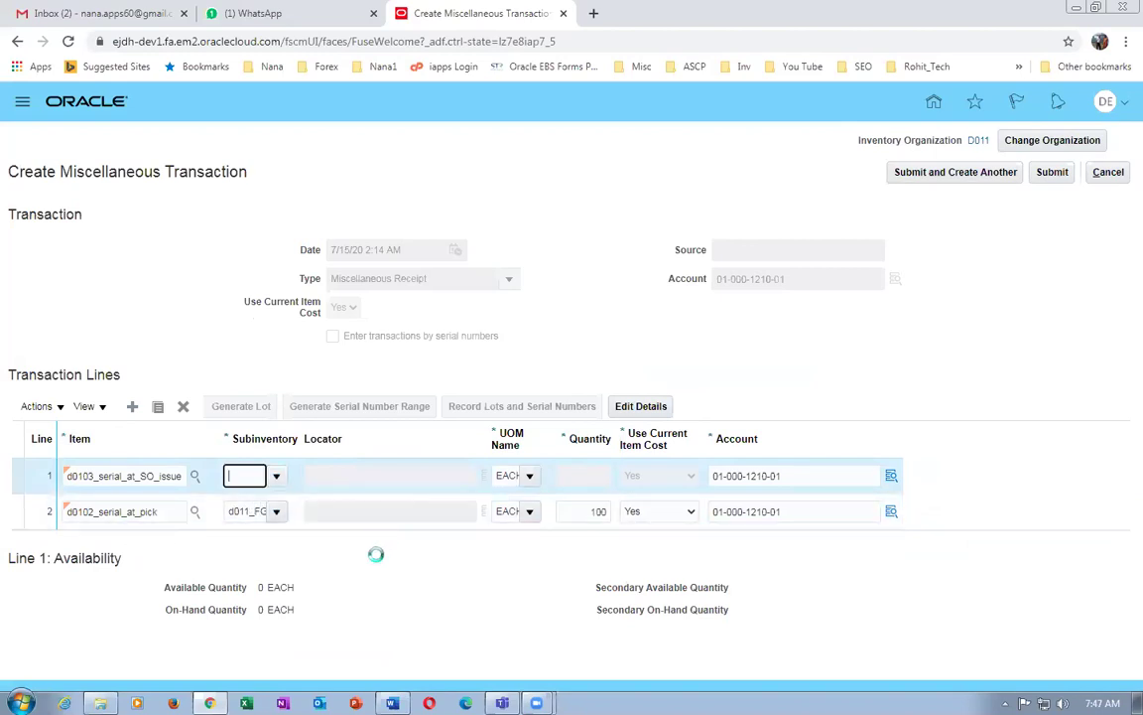
pyautogui.hotkey('alt', 'Tab')
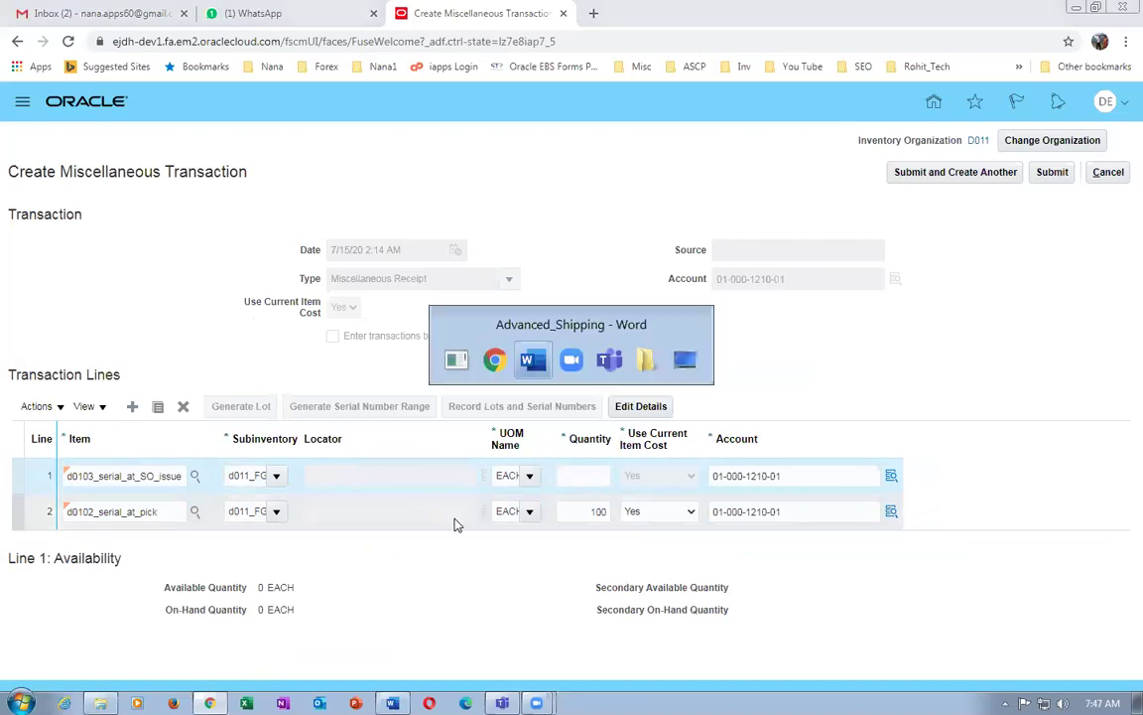
pyautogui.scroll(-15, 473, 439)
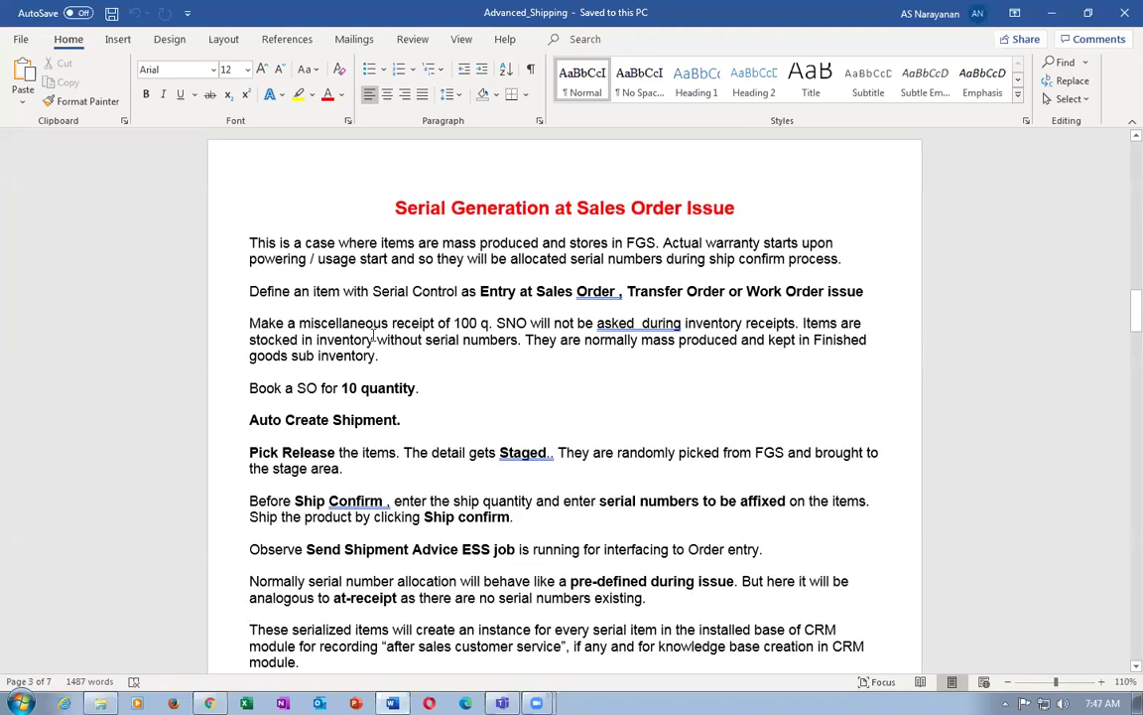
pyautogui.moveTo(299, 324); pyautogui.dragTo(573, 338)
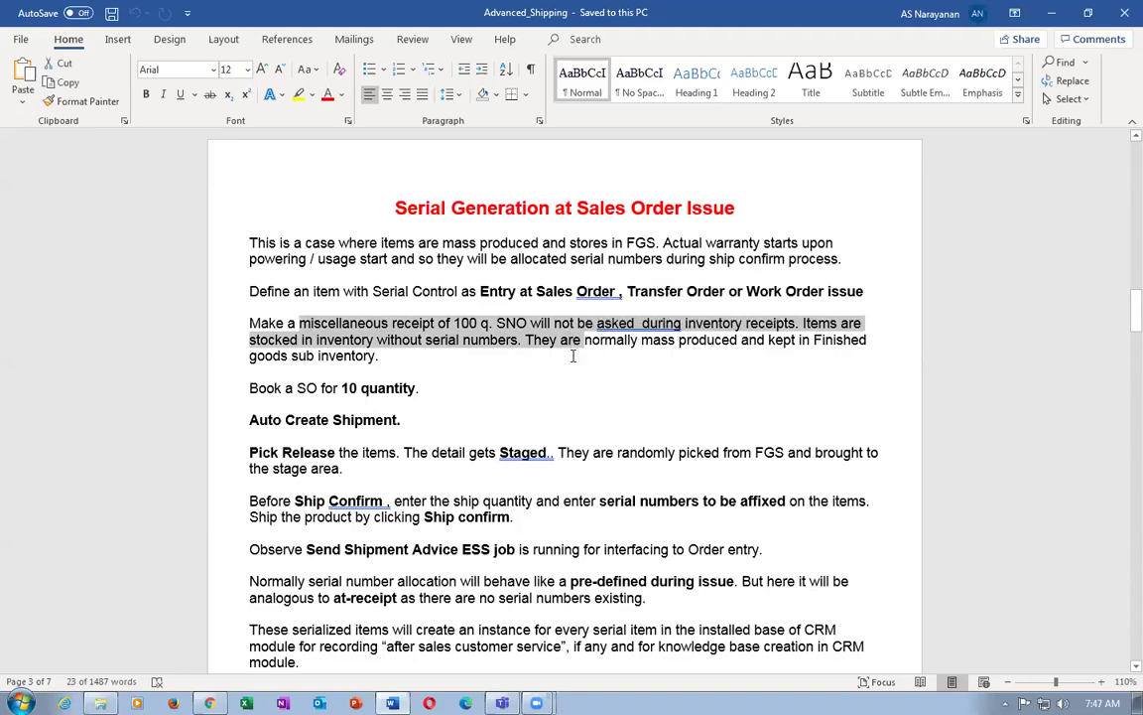
pyautogui.hotkey('alt', 'Tab')
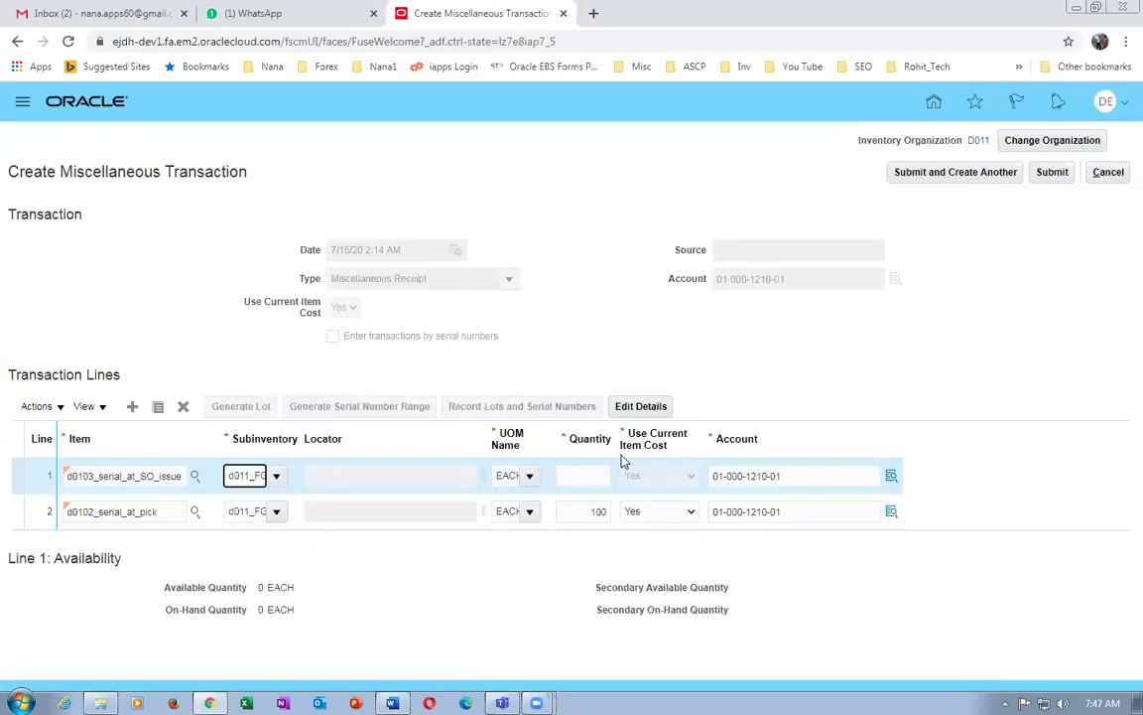
# Enter quantity 100 on the d0103_serial_at_SO_issue line.
pyautogui.click(586, 475)
pyautogui.write('100')
pyautogui.press('Tab')
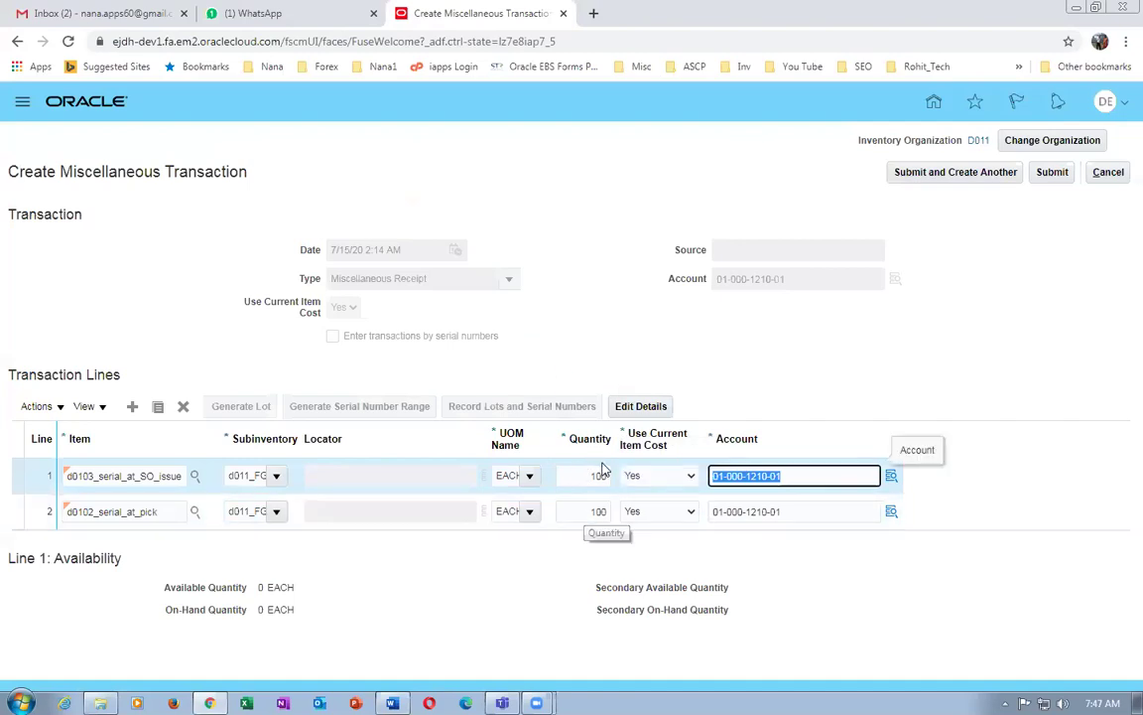
# Add another line for item d0104_serial_Dynamic.
pyautogui.click(133, 407)
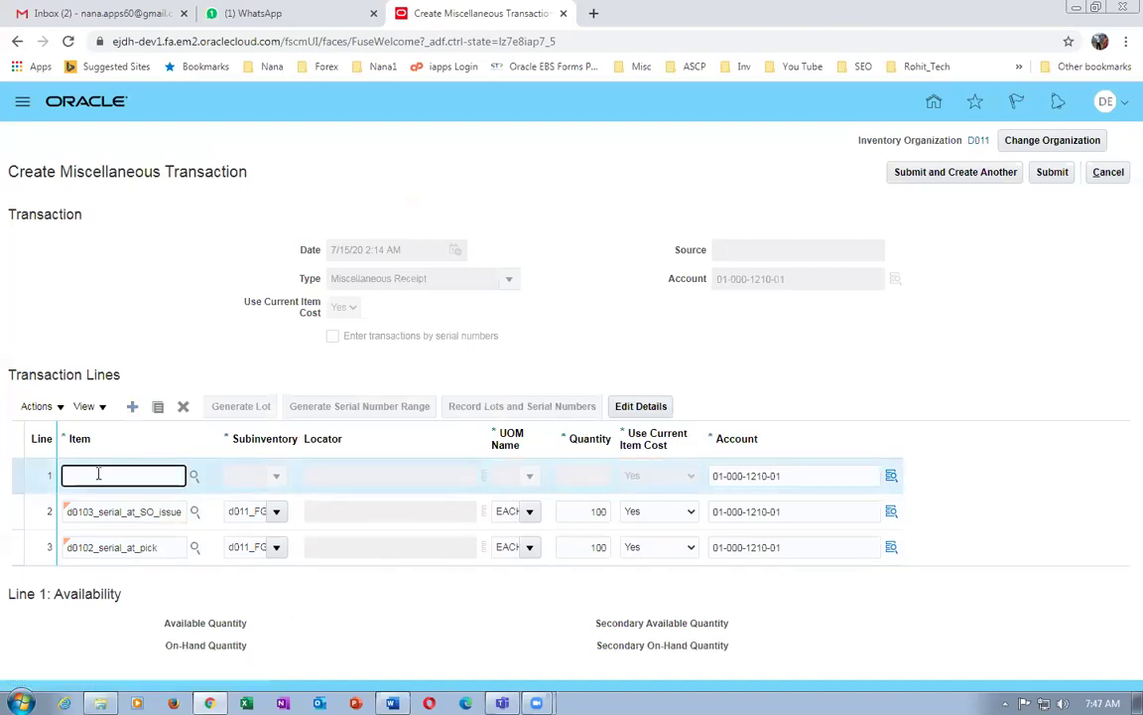
pyautogui.write('d0104')
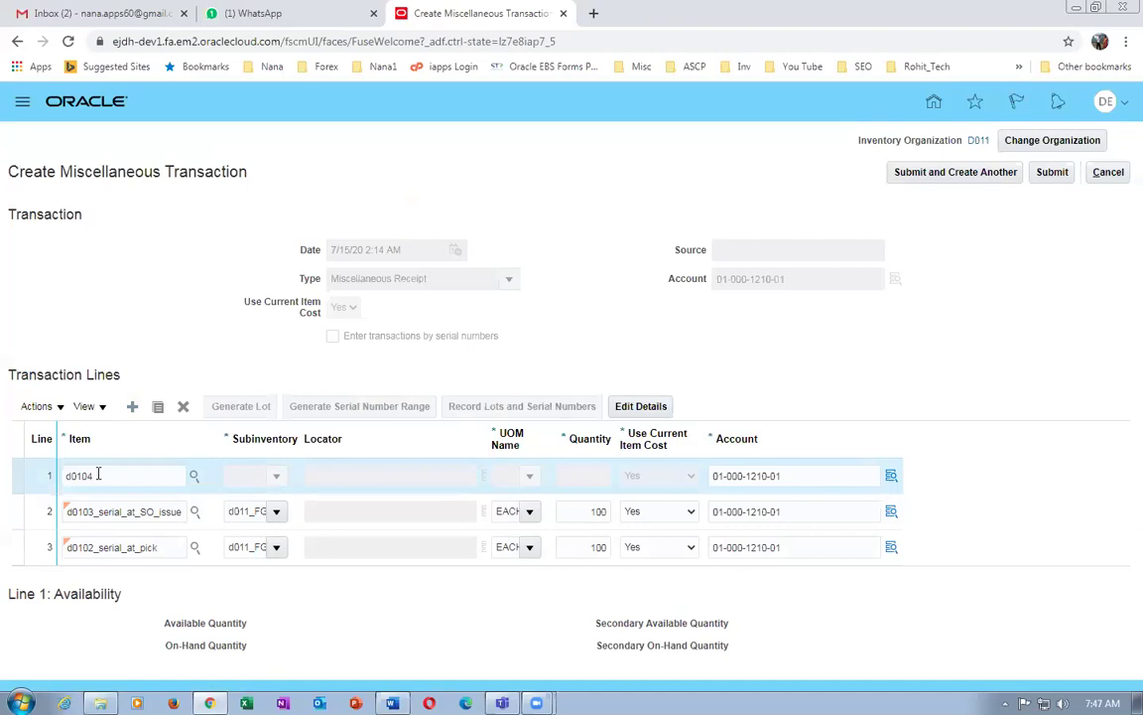
pyautogui.click(276, 476)
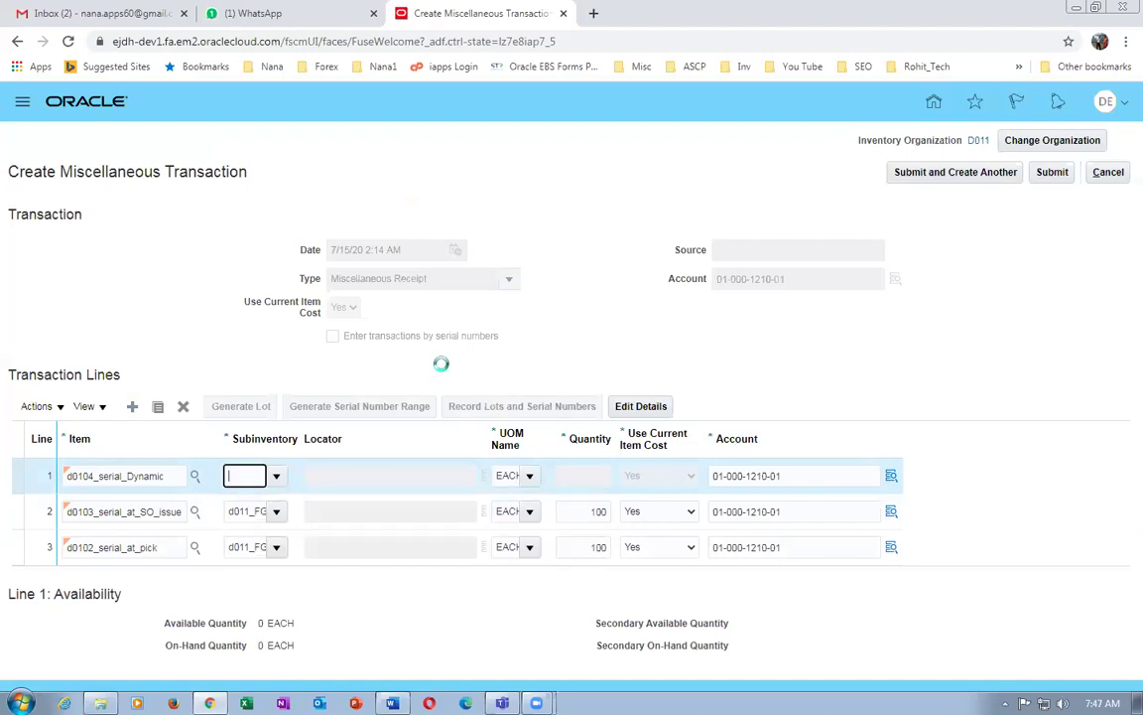
pyautogui.hotkey('alt', 'Tab')
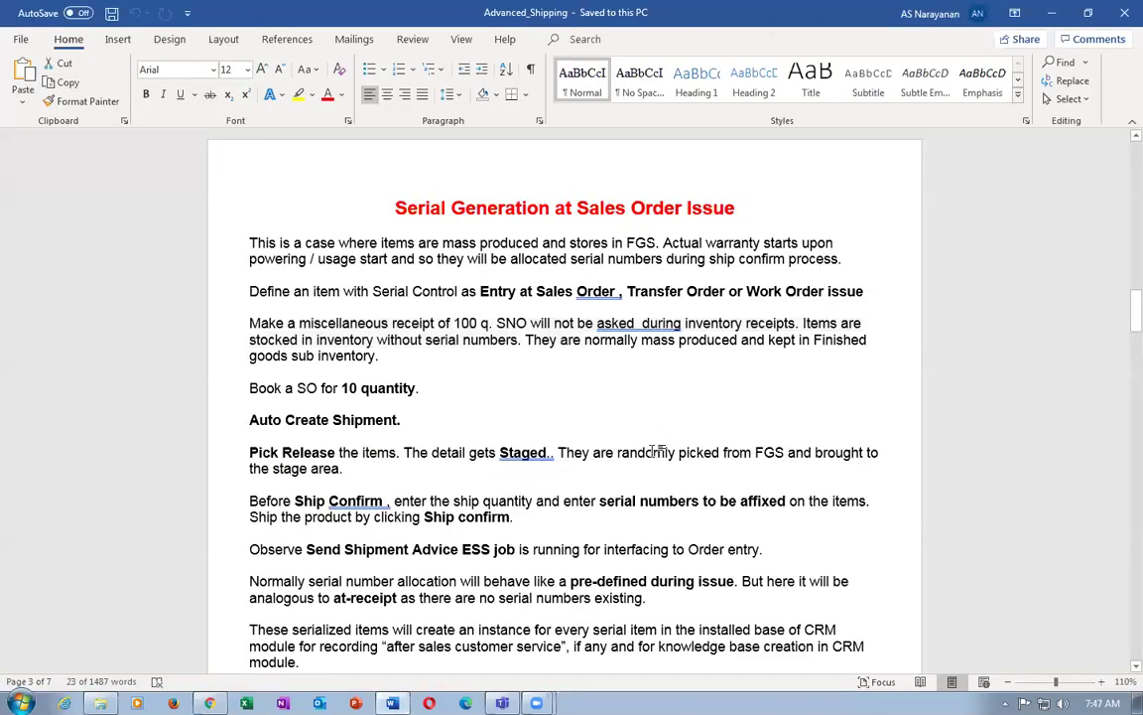
# Find the Inspection Before Despatch notes and highlight the System Select Serial Numbers = No setting.
pyautogui.press('pagedown')
pyautogui.scroll(-6, 896, 431)
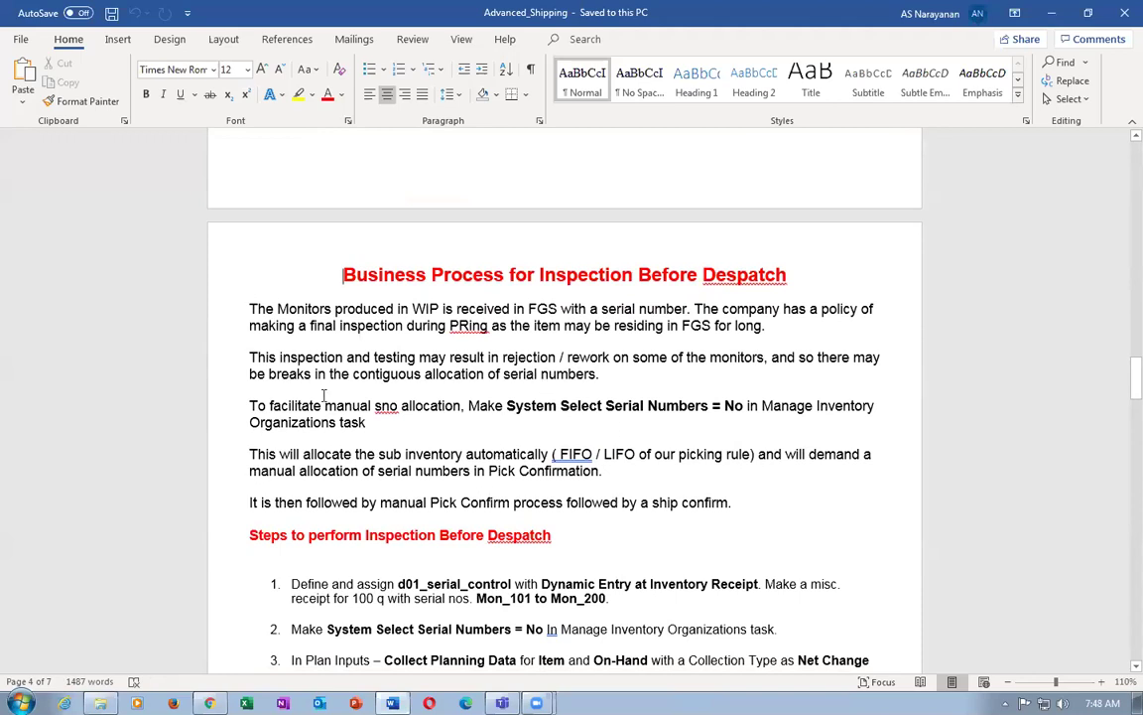
pyautogui.moveTo(270, 405); pyautogui.dragTo(409, 415)
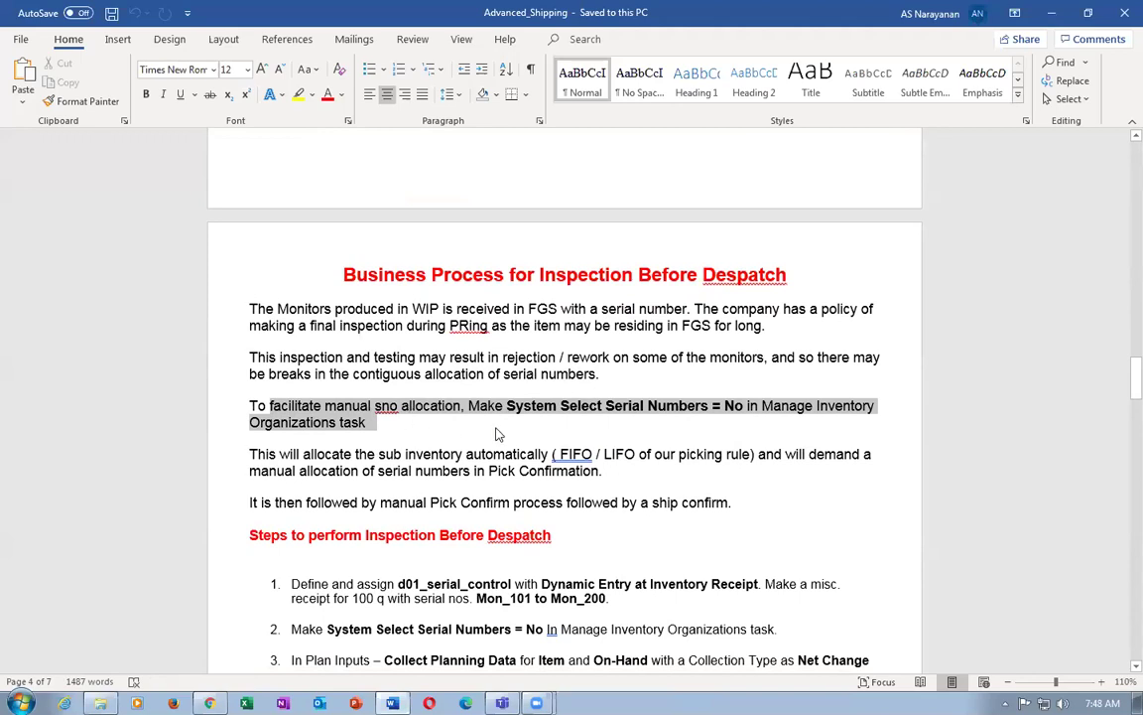
pyautogui.click(631, 416)
pyautogui.moveTo(568, 405); pyautogui.dragTo(751, 412)
# Highlight the step 1 receipt details and the serial range Mon_101 to Mon_200.
pyautogui.scroll(-2, 694, 446)
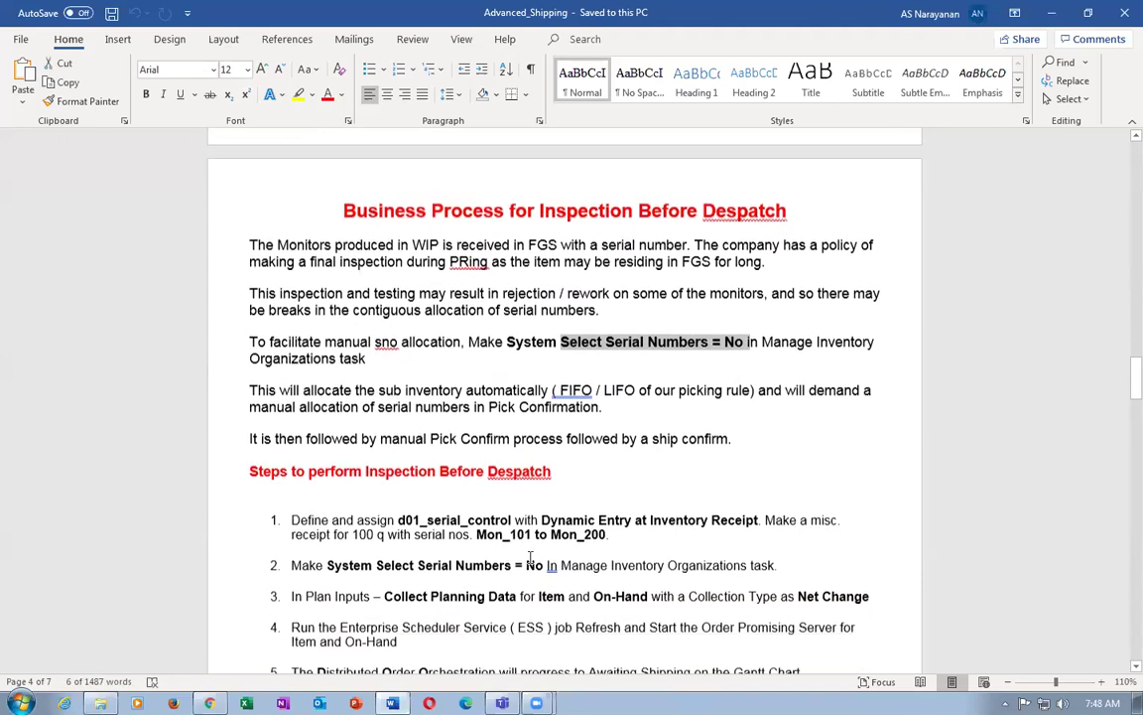
pyautogui.click(613, 519)
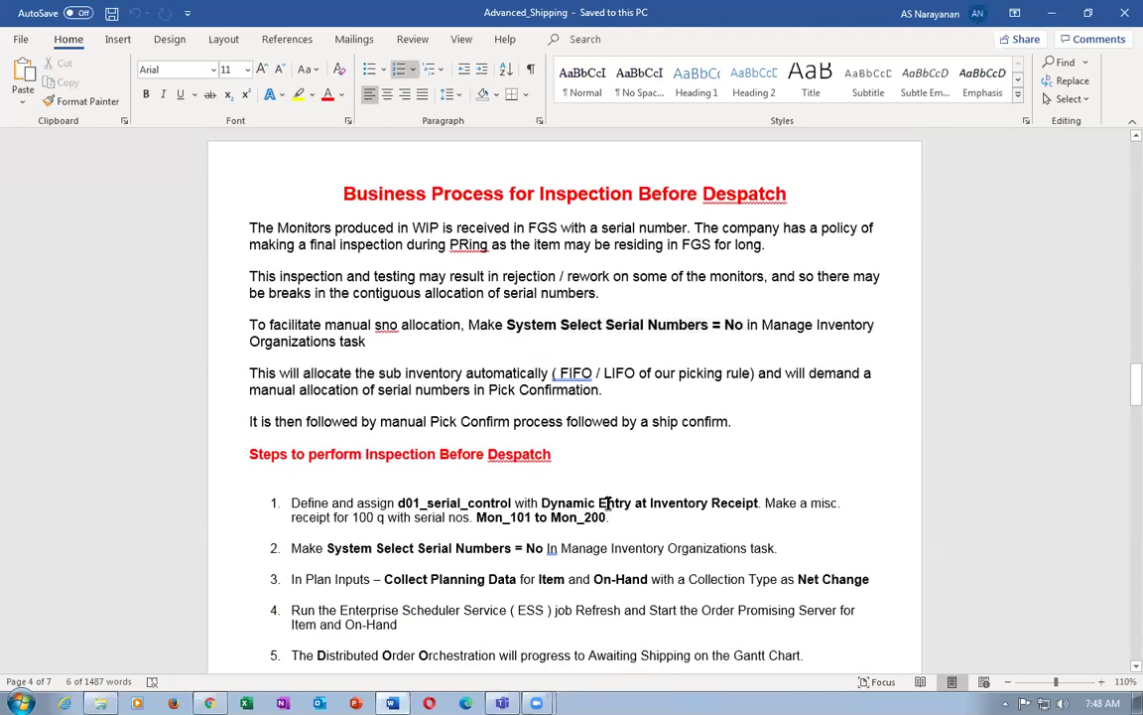
pyautogui.keyDown('shift'); pyautogui.click(629, 506); pyautogui.keyUp('shift')
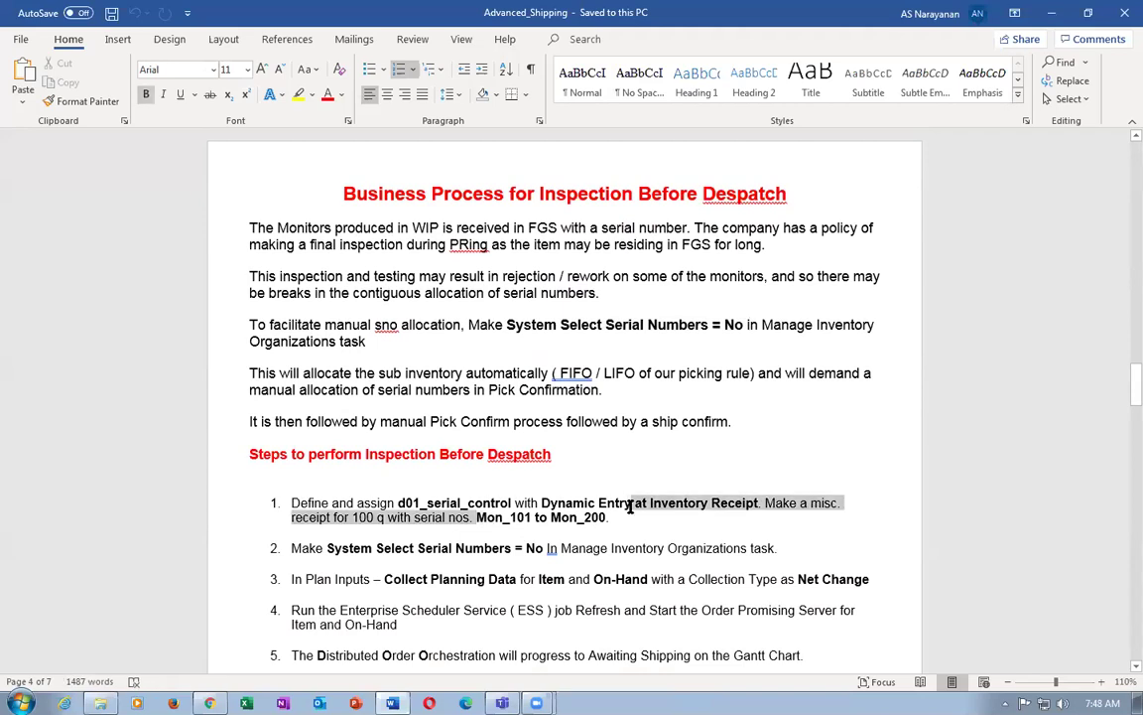
pyautogui.moveTo(476, 517); pyautogui.dragTo(606, 517)
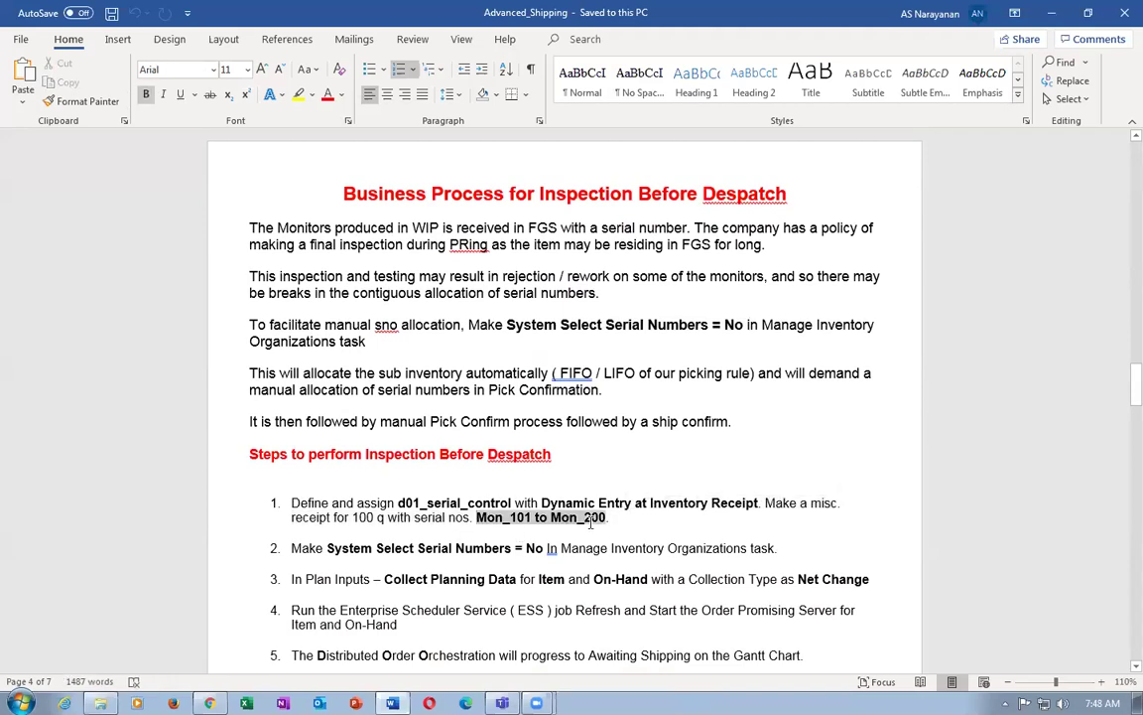
pyautogui.click(585, 502)
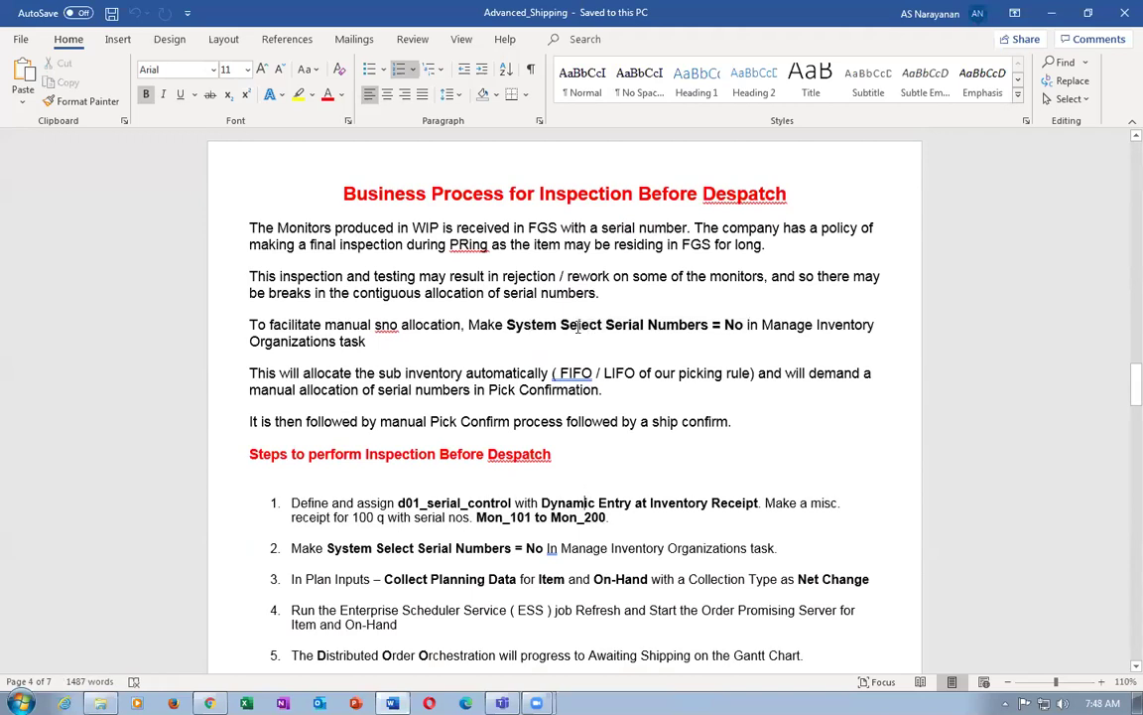
pyautogui.moveTo(577, 328); pyautogui.dragTo(730, 330)
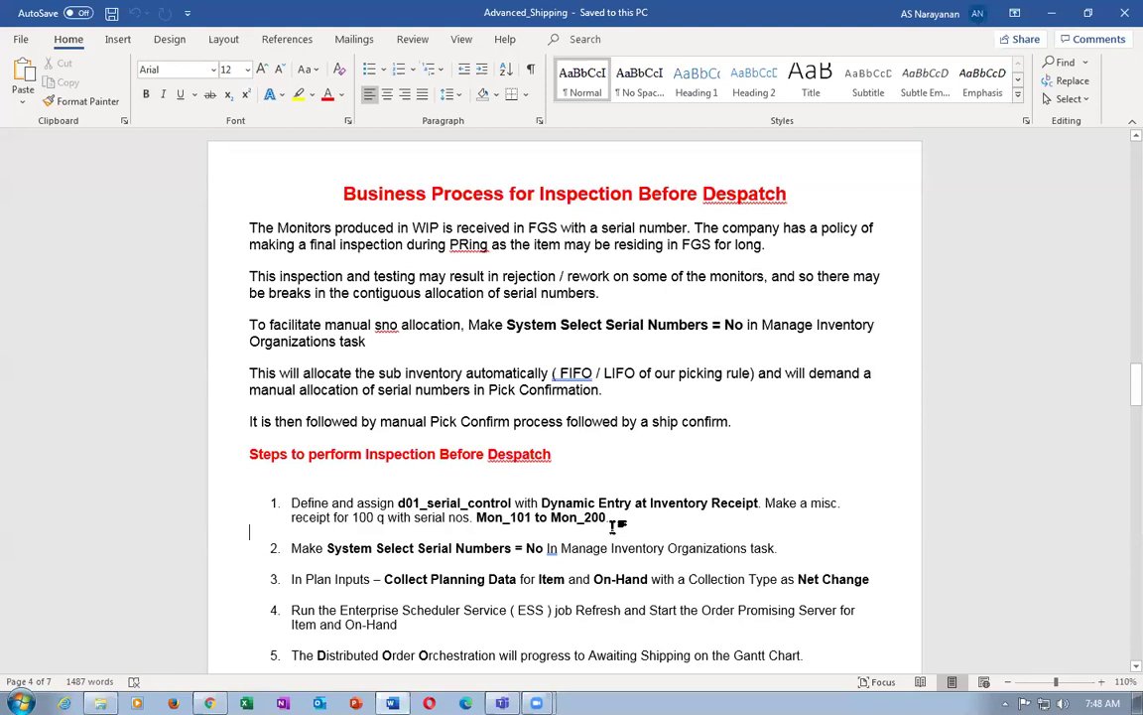
pyautogui.hotkey('alt', 'Tab')
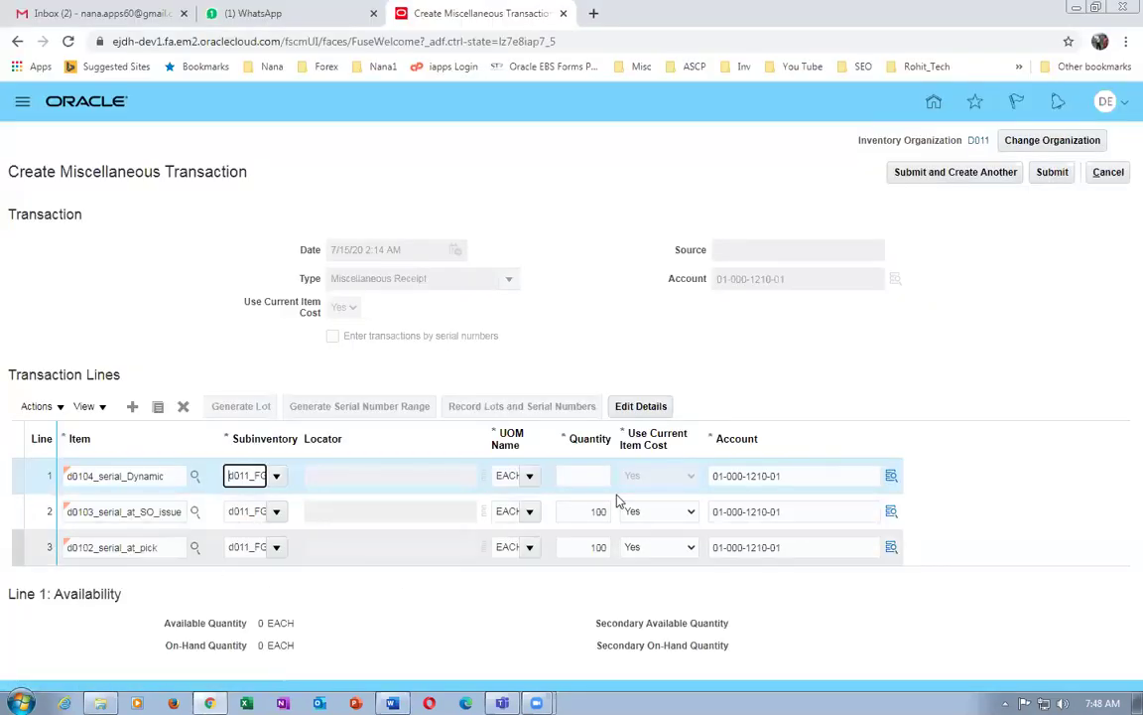
# Give the d0104_serial_Dynamic line a transaction quantity of 100 in its line details.
pyautogui.click(647, 407)
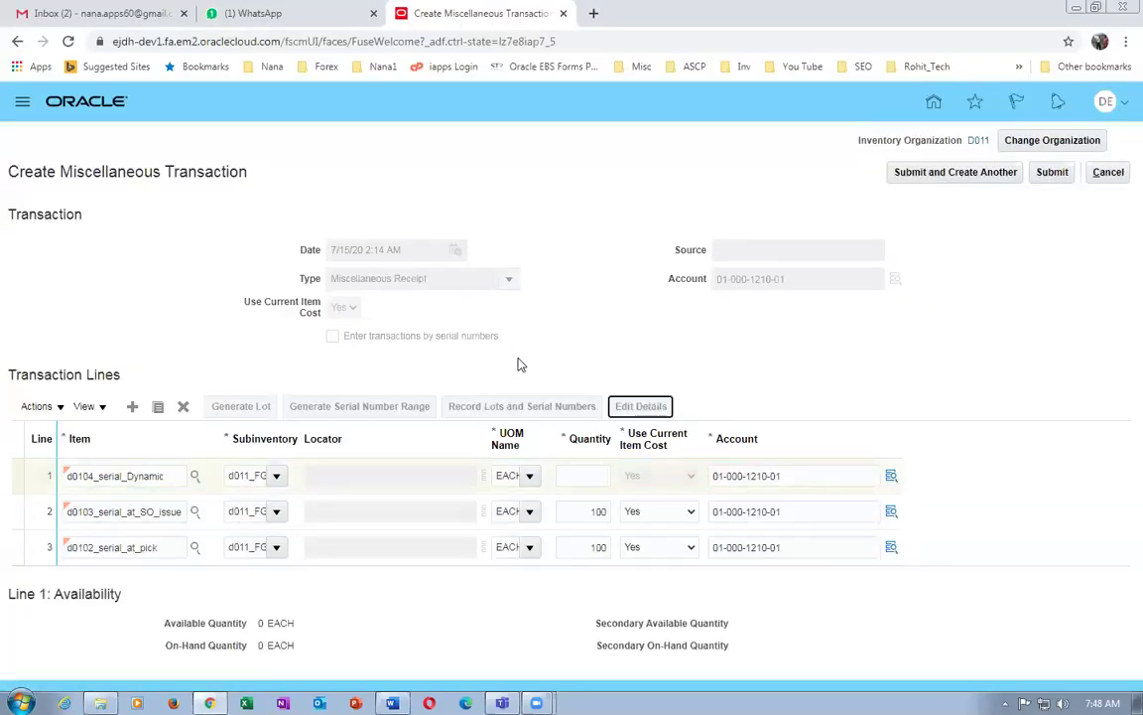
pyautogui.scroll(-3, 514, 464)
pyautogui.click(312, 497)
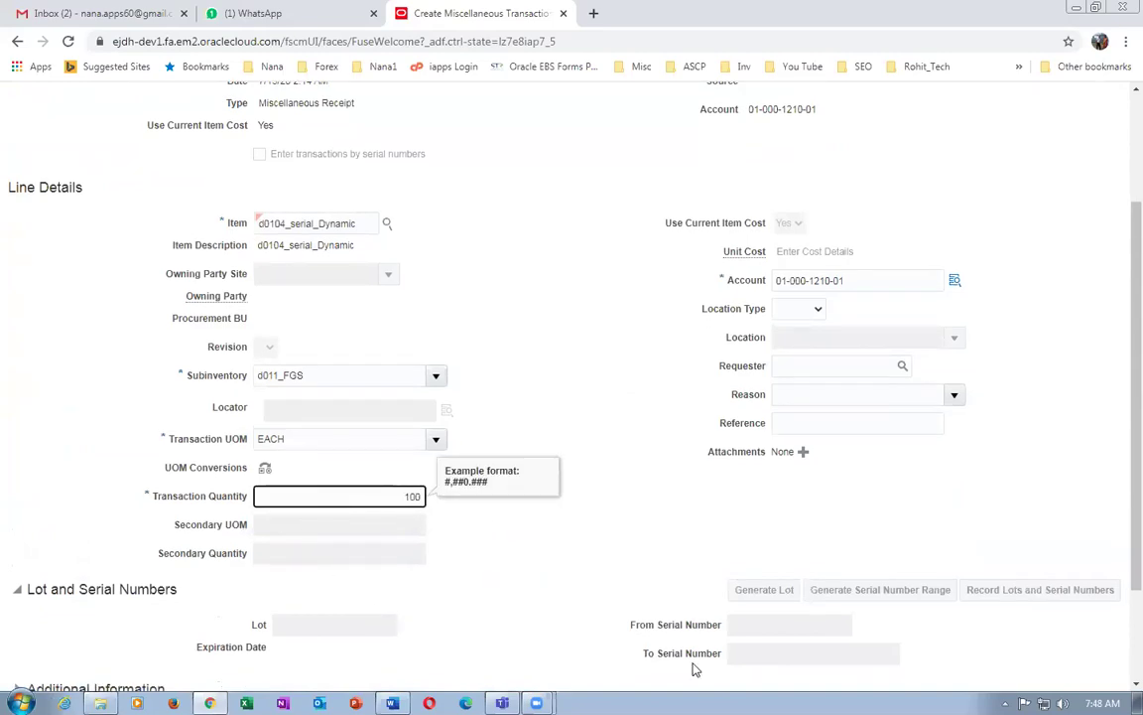
pyautogui.press('Tab')
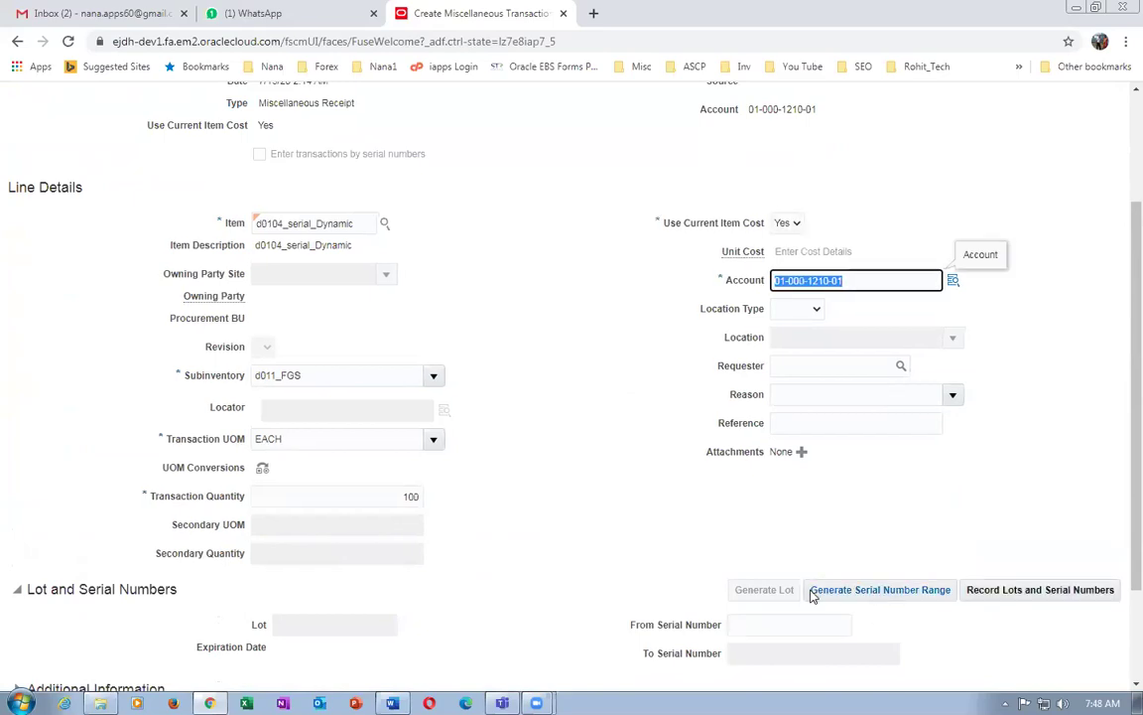
pyautogui.click(985, 592)
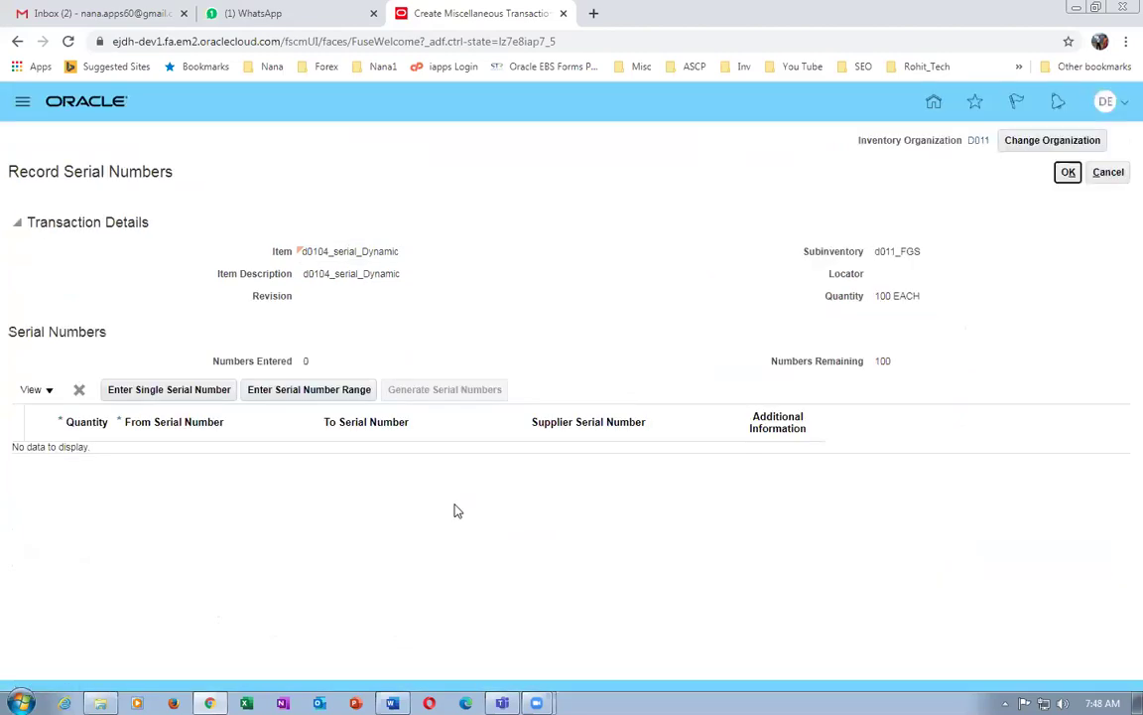
# Record the serial number range Mon_101 to Mon_200, copying Mon_101 from the Word notes.
pyautogui.click(312, 392)
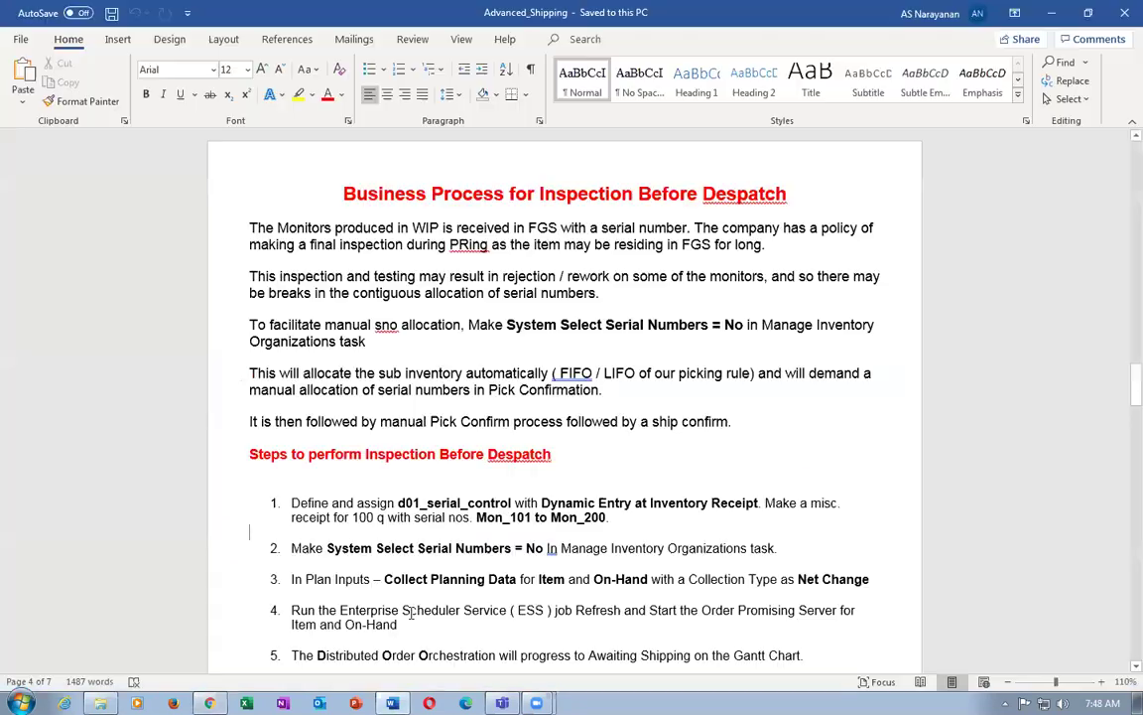
pyautogui.hotkey('alt', 'Tab')
pyautogui.moveTo(476, 517); pyautogui.dragTo(532, 517)
pyautogui.hotkey('ctrl', 'c')
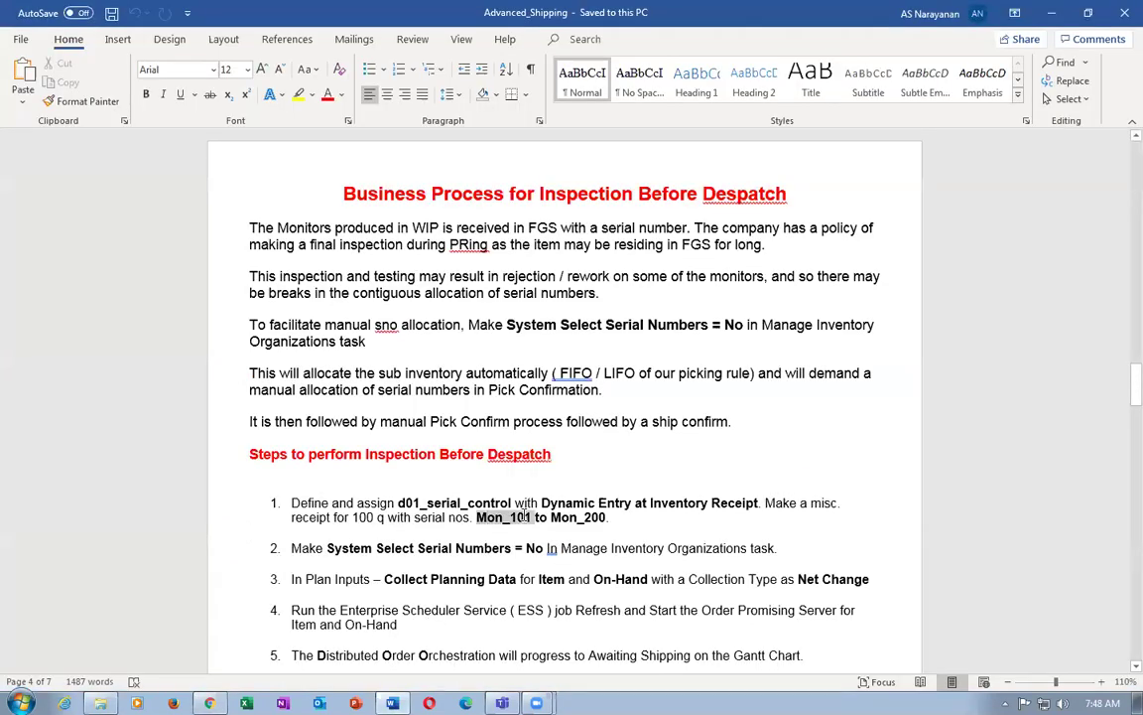
pyautogui.hotkey('alt', 'Tab')
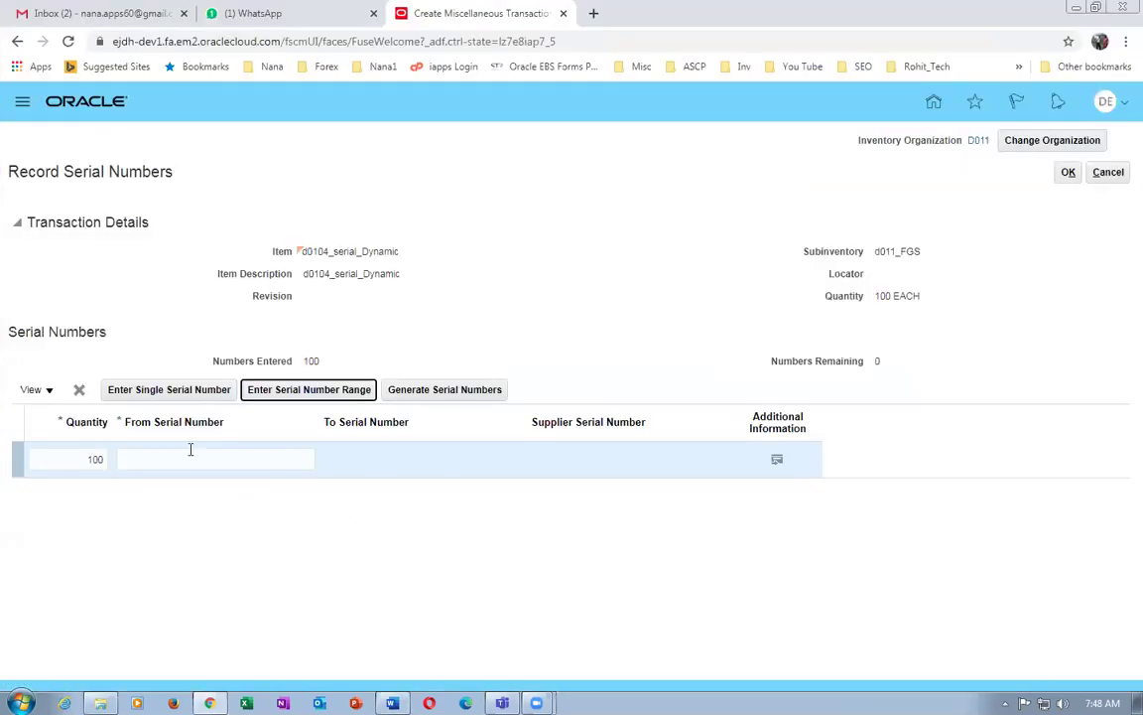
pyautogui.click(188, 453)
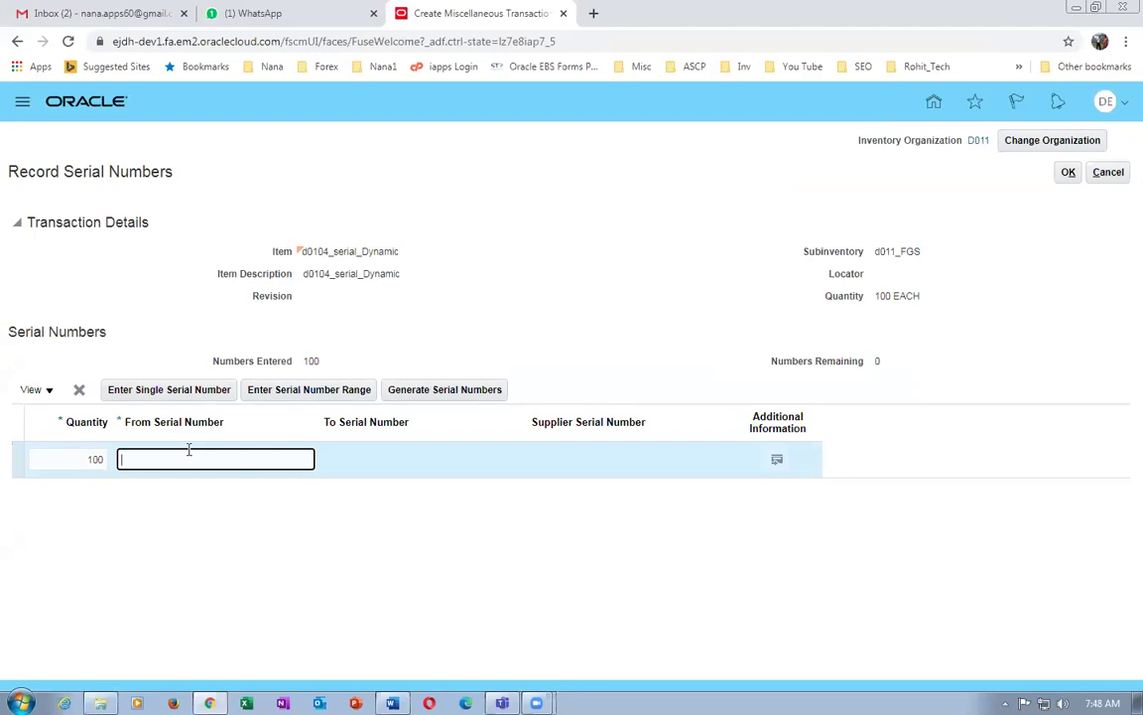
pyautogui.hotkey('ctrl', 'v')
pyautogui.click(369, 460)
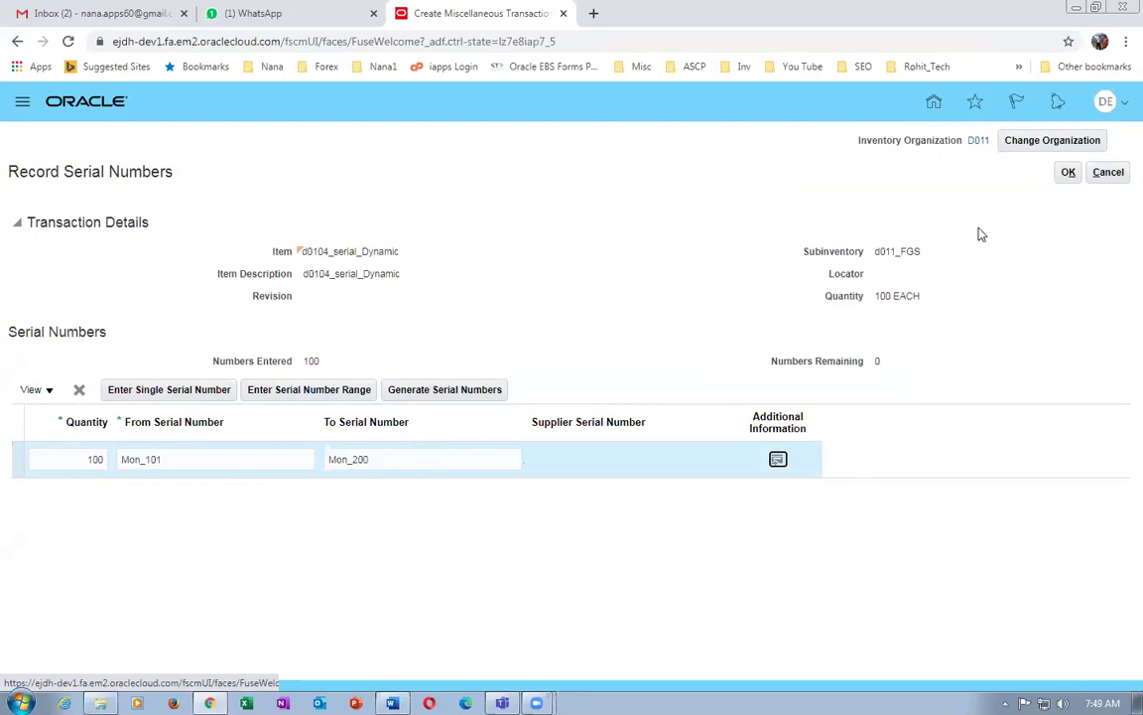
pyautogui.click(1068, 172)
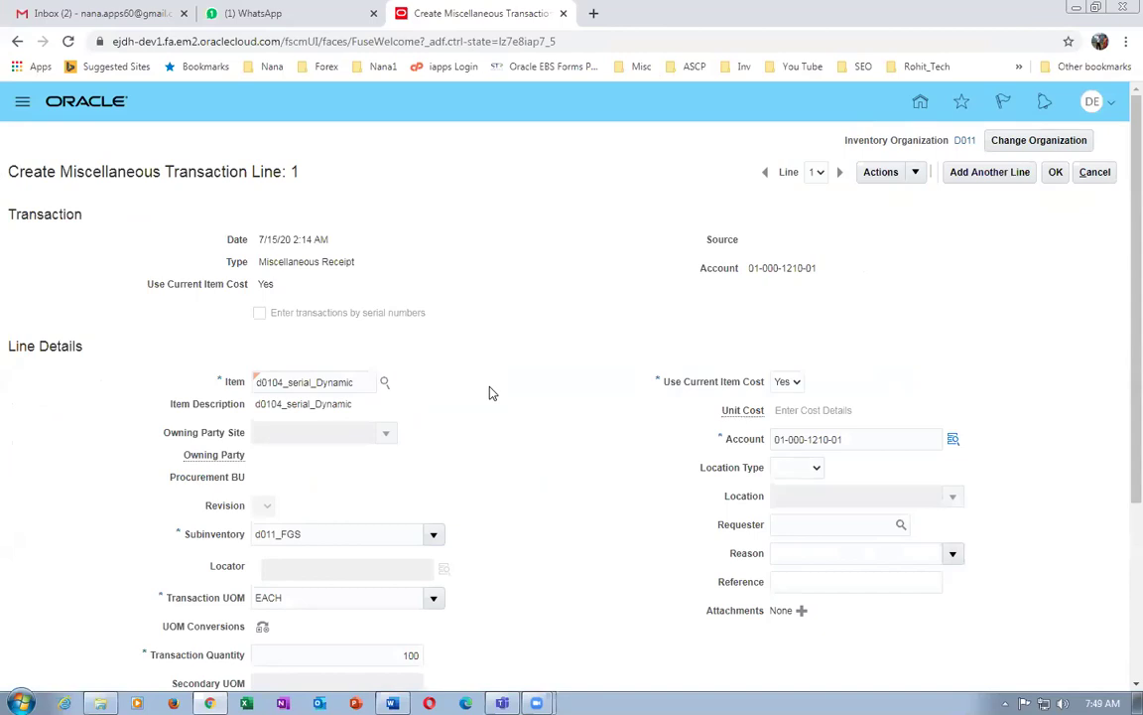
# Check the Mon_101 to Mon_200 serials in Lot and Serial Numbers and confirm the d0104 line.
pyautogui.scroll(-3, 487, 393)
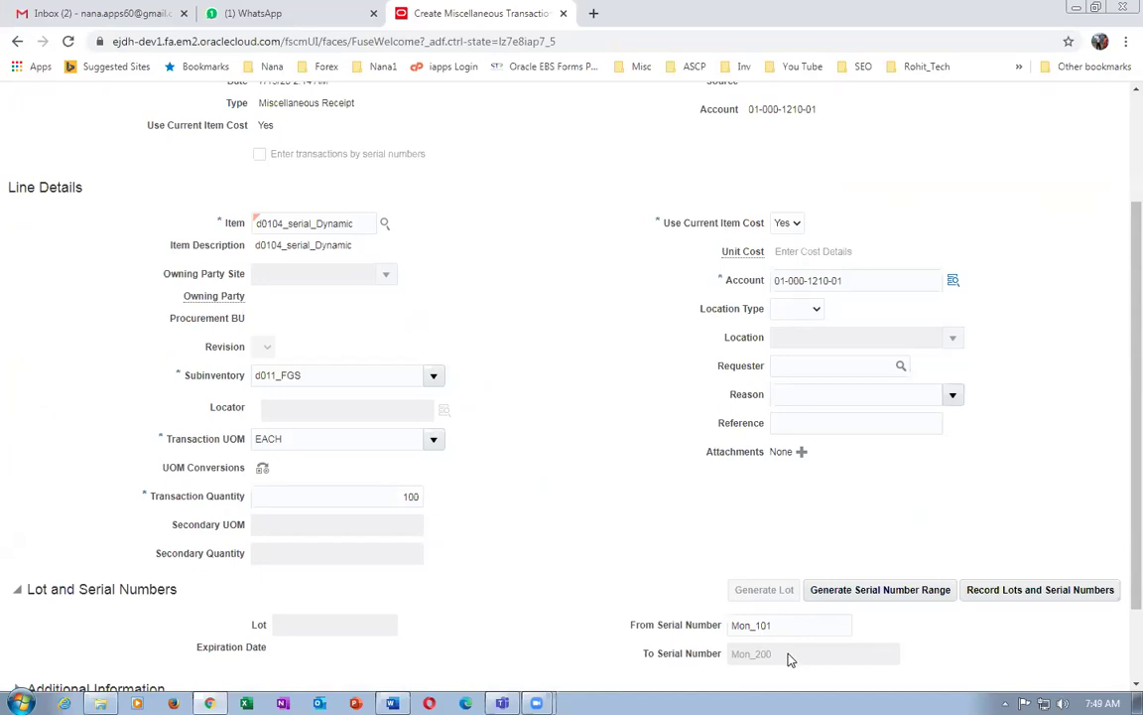
pyautogui.scroll(-2, 790, 658)
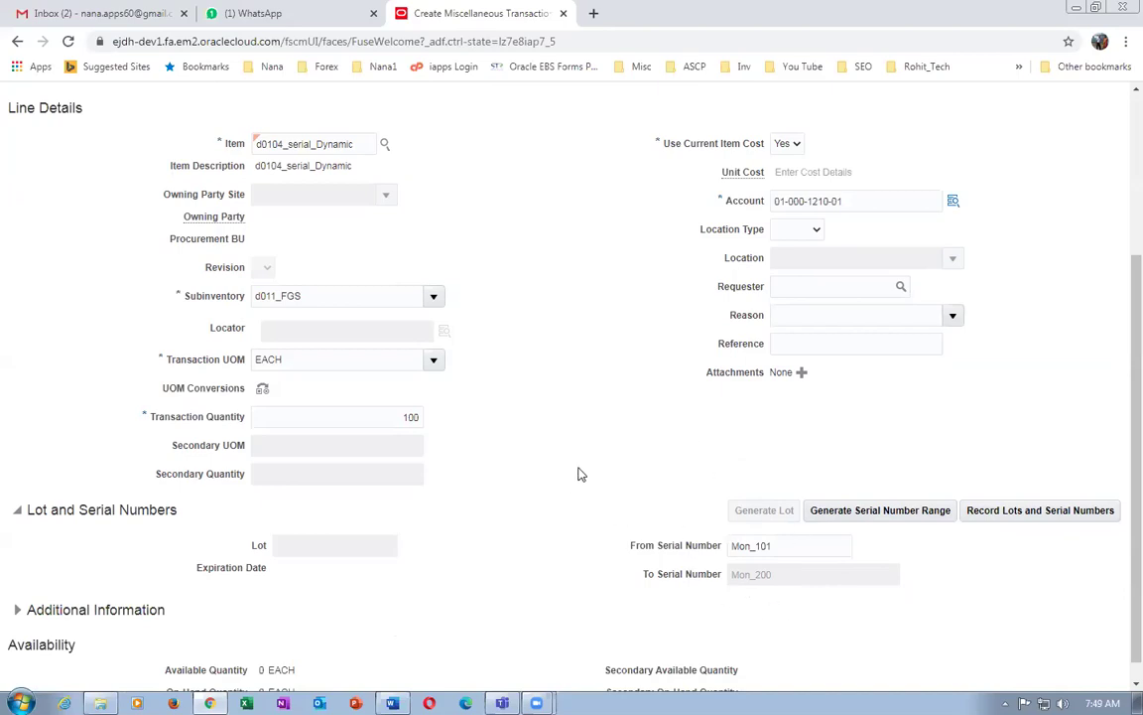
pyautogui.scroll(5, 580, 474)
pyautogui.click(1058, 174)
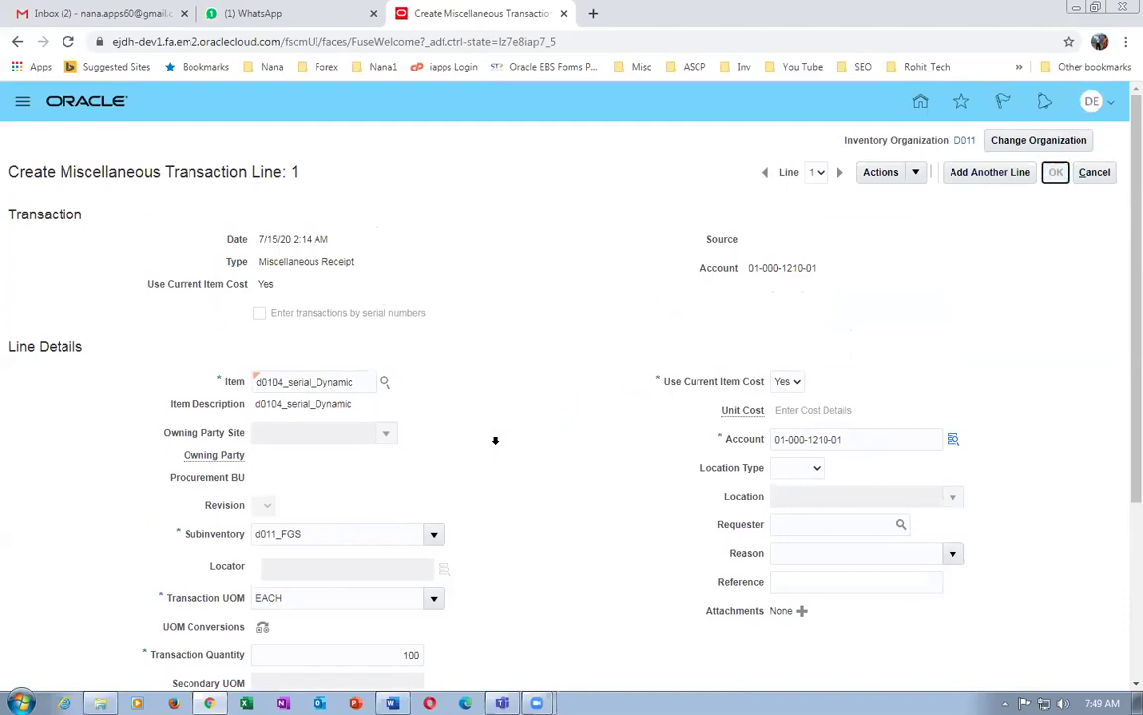
pyautogui.hotkey('alt', 'Tab')
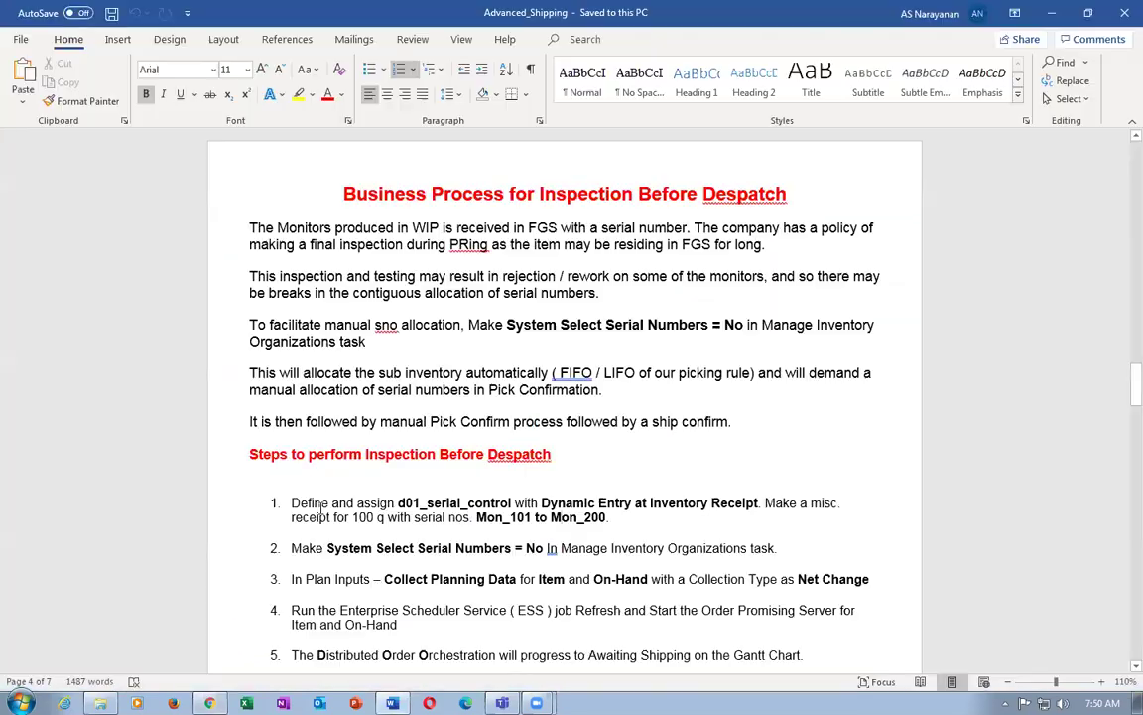
# In Word, highlight the Two variants during Shipping receipt sentence and the customer order quantity of 1200.
pyautogui.click(521, 358)
pyautogui.scroll(-7, 555, 397)
pyautogui.scroll(-7, 583, 424)
pyautogui.click(499, 328)
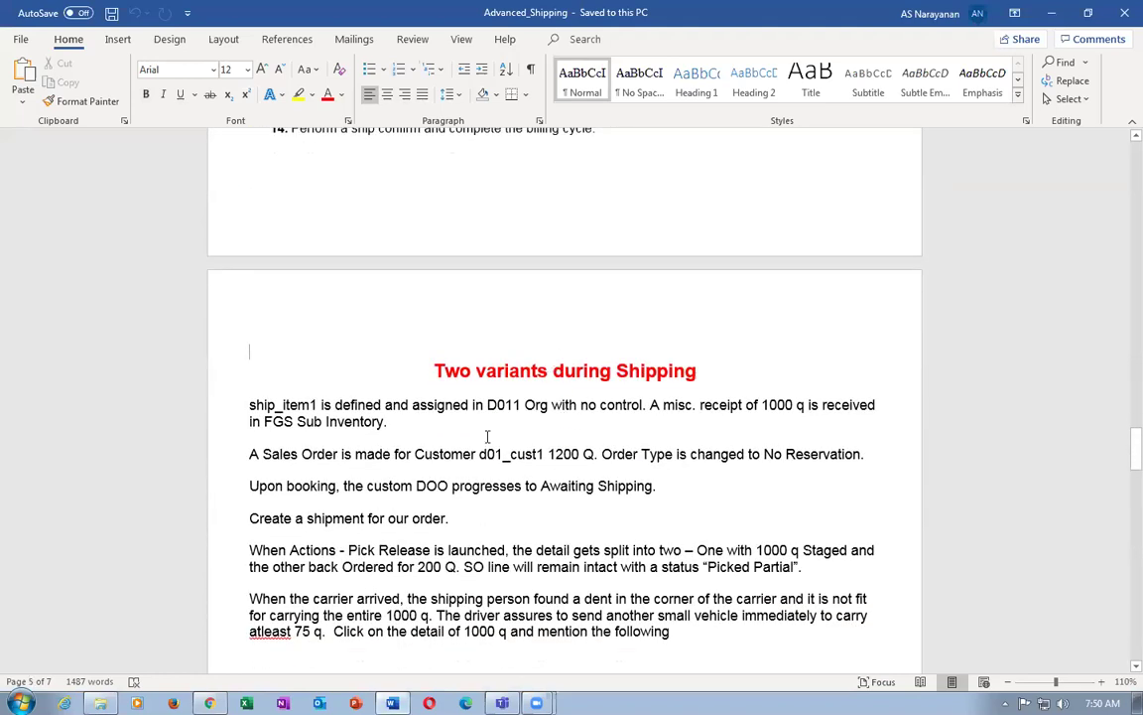
pyautogui.click(701, 405)
pyautogui.hotkey('ctrl', 'shift', 'Down')
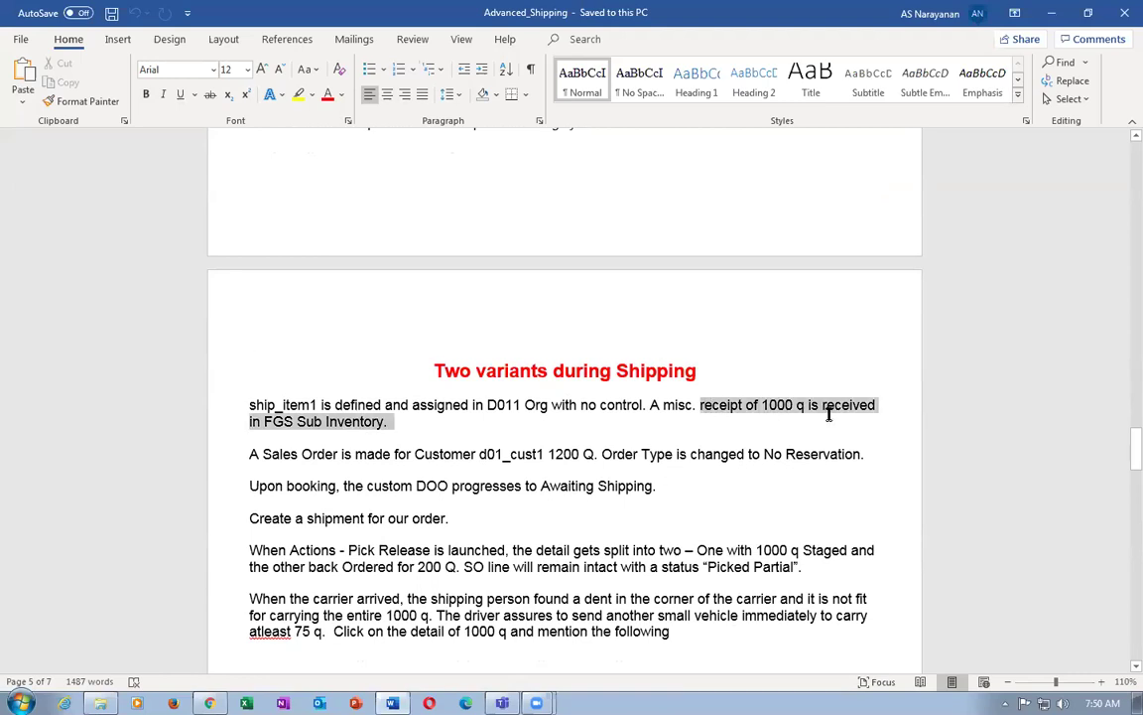
pyautogui.moveTo(511, 455); pyautogui.dragTo(638, 457)
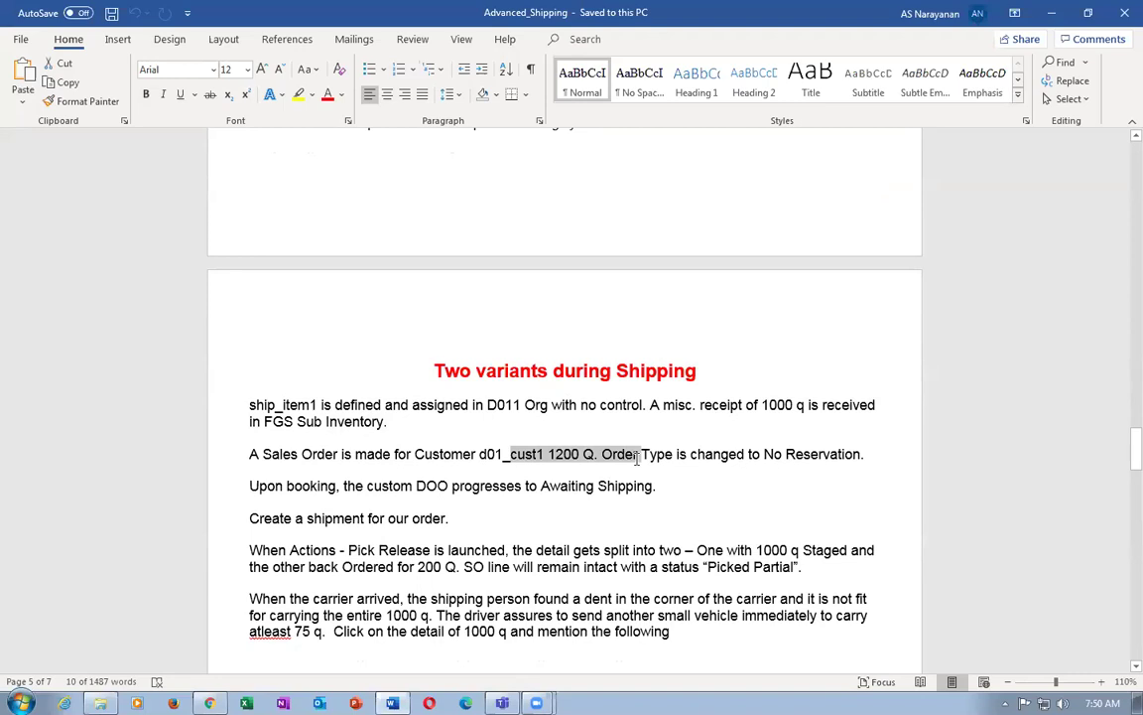
pyautogui.moveTo(551, 405); pyautogui.dragTo(599, 417)
pyautogui.hotkey('alt', 'Tab')
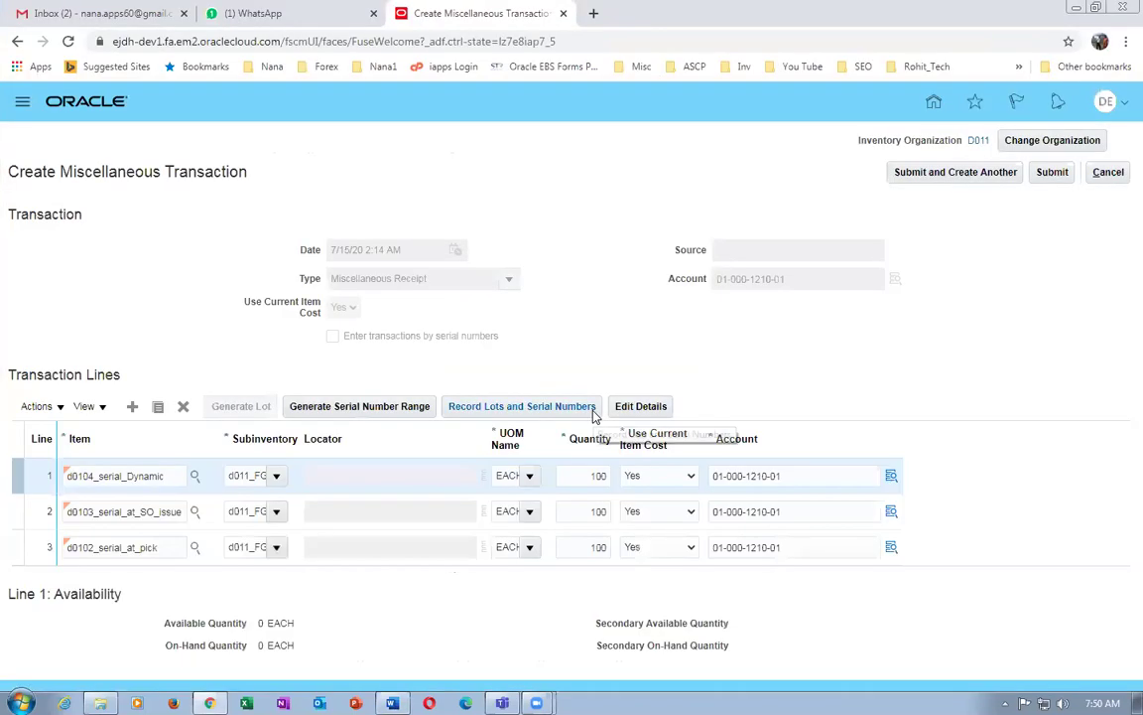
# Add a receipt line for d0105_two_variants into d011_FGS with quantity 1000.
pyautogui.click(132, 407)
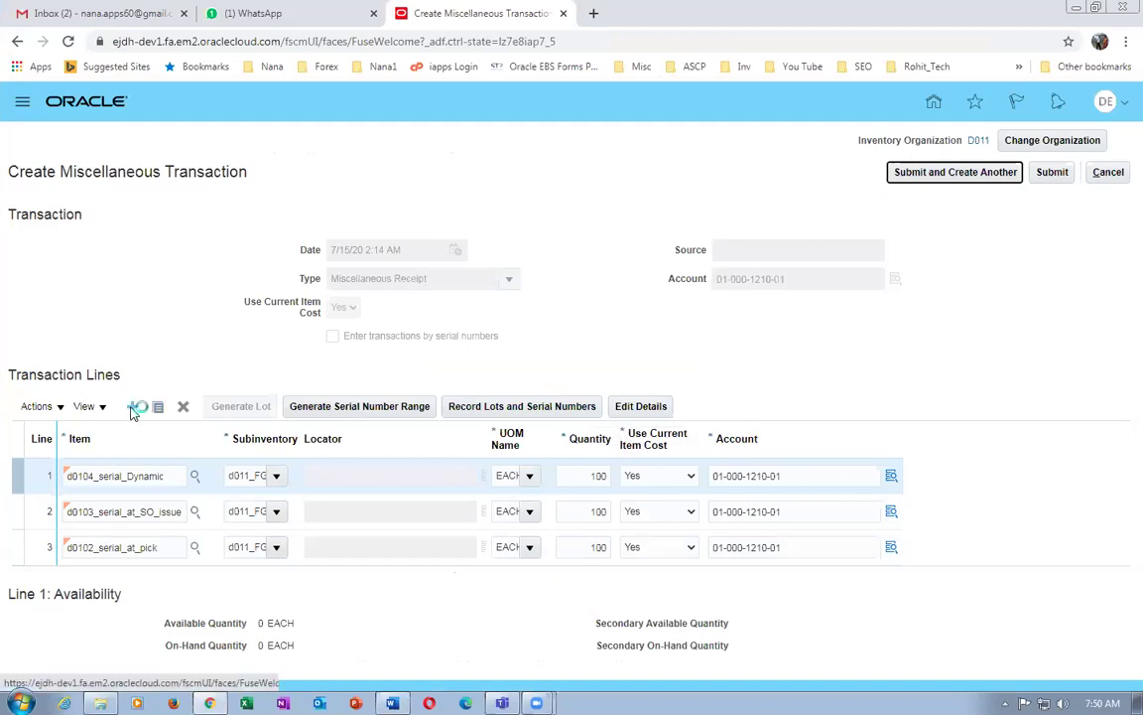
pyautogui.click(112, 475)
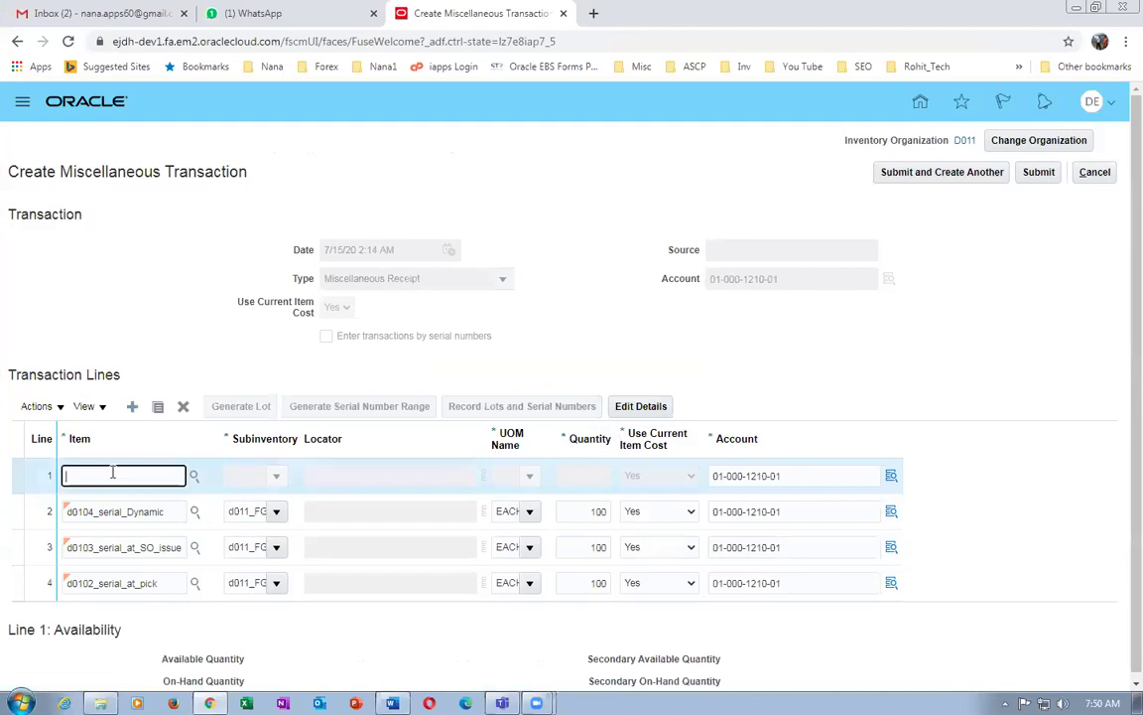
pyautogui.write('d01')
pyautogui.press('Tab')
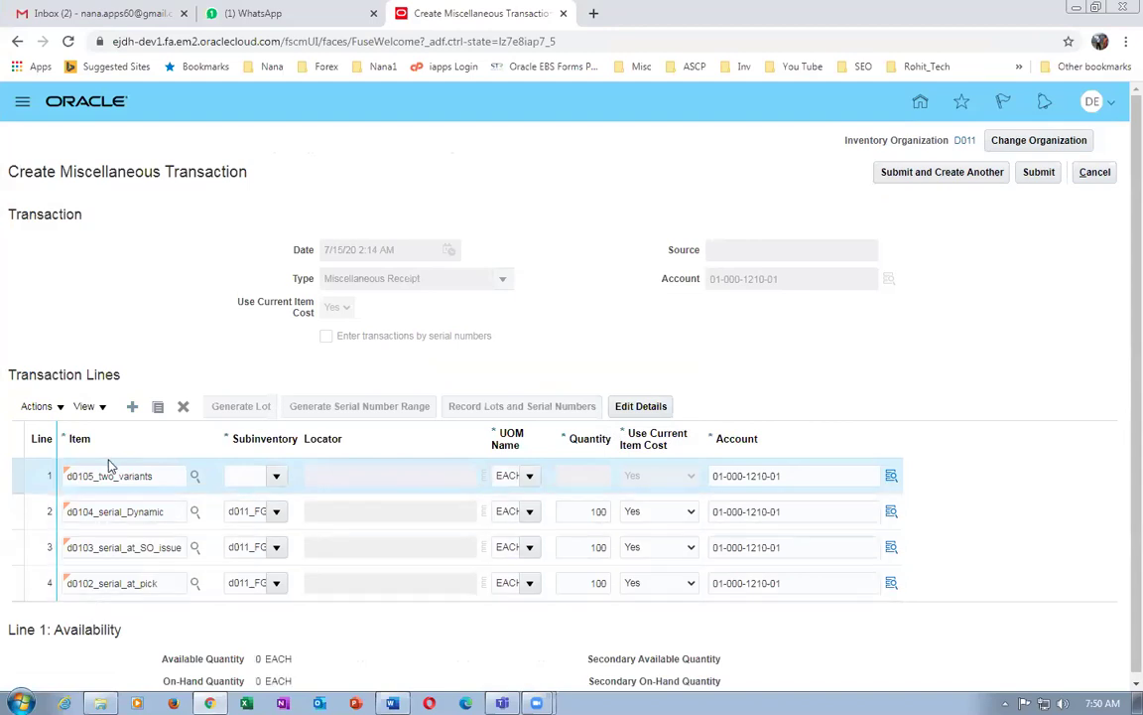
pyautogui.click(277, 476)
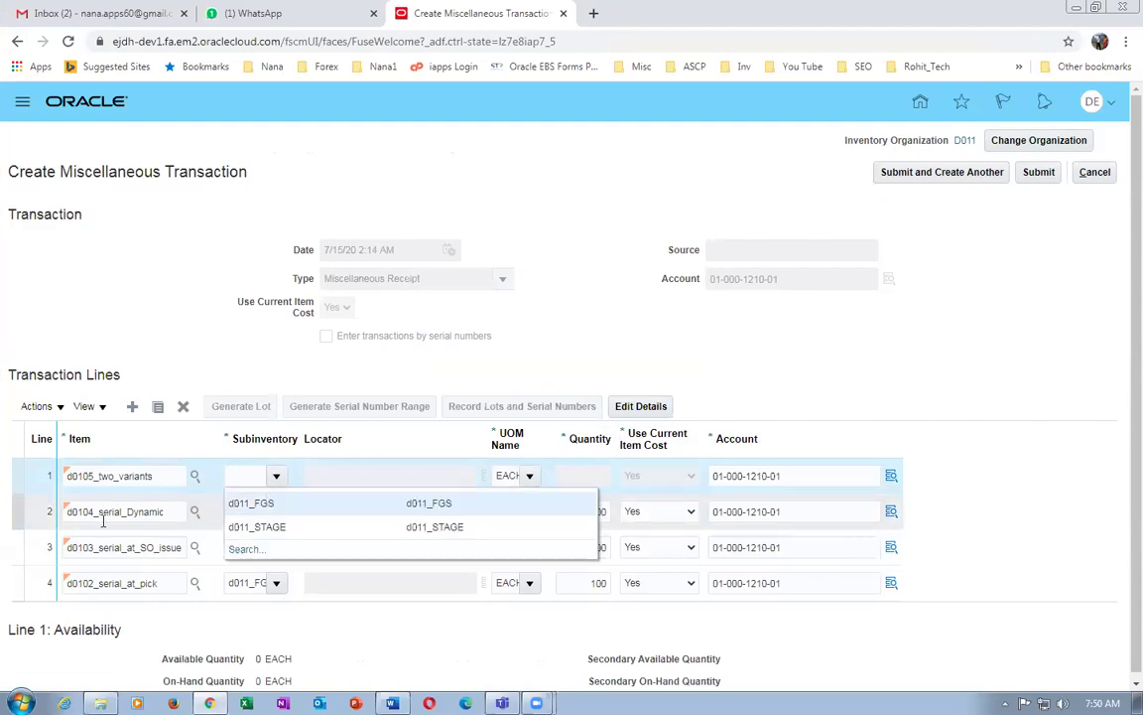
pyautogui.click(266, 503)
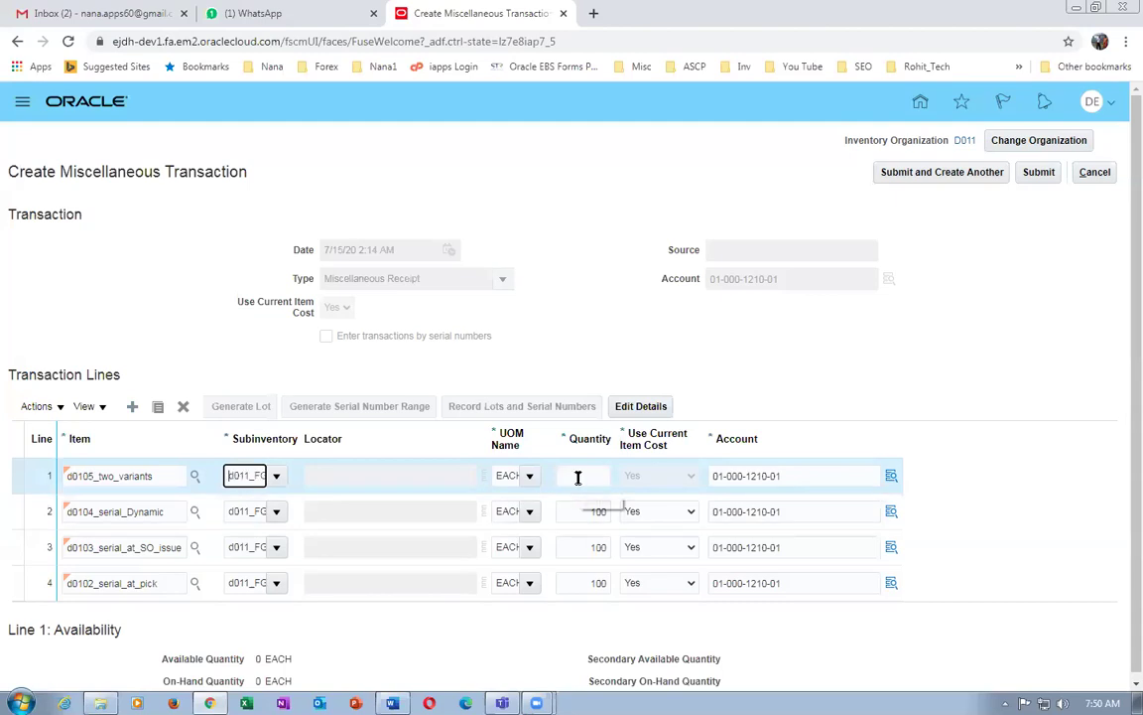
pyautogui.click(585, 477)
pyautogui.write('1000')
pyautogui.click(819, 372)
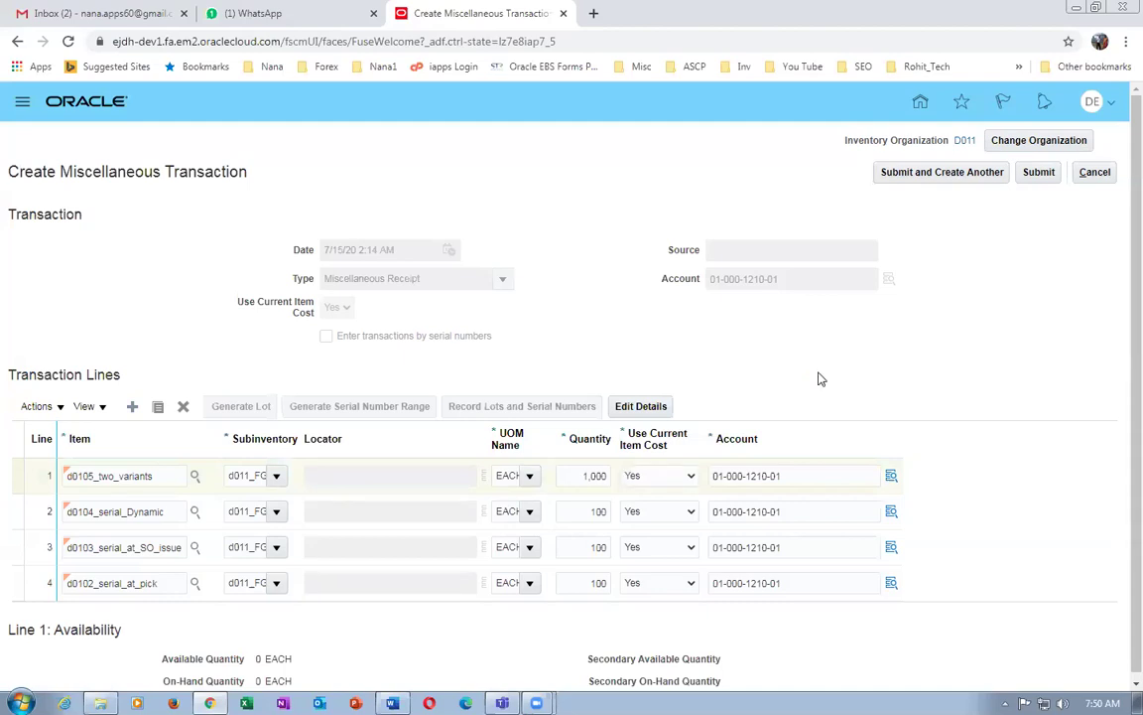
pyautogui.click(132, 405)
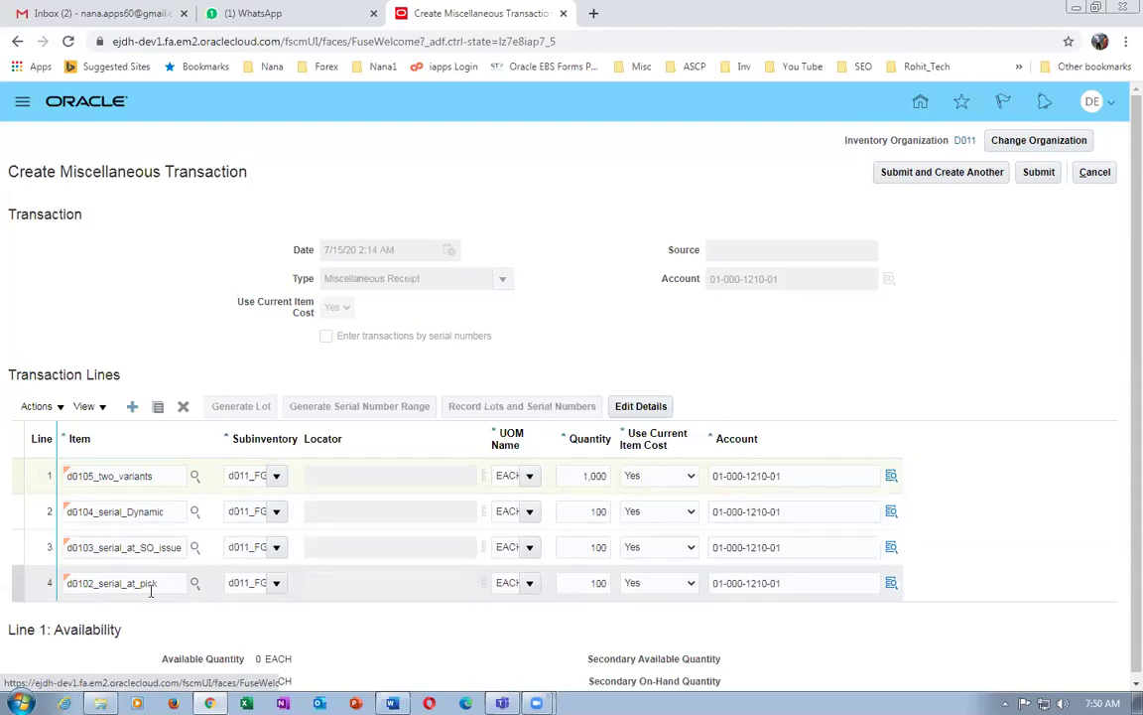
# Add a fifth line of 1,000 d0106_change_WH into subinventory d011_FGS and submit the receipt.
pyautogui.write('d0106')
pyautogui.press('Tab')
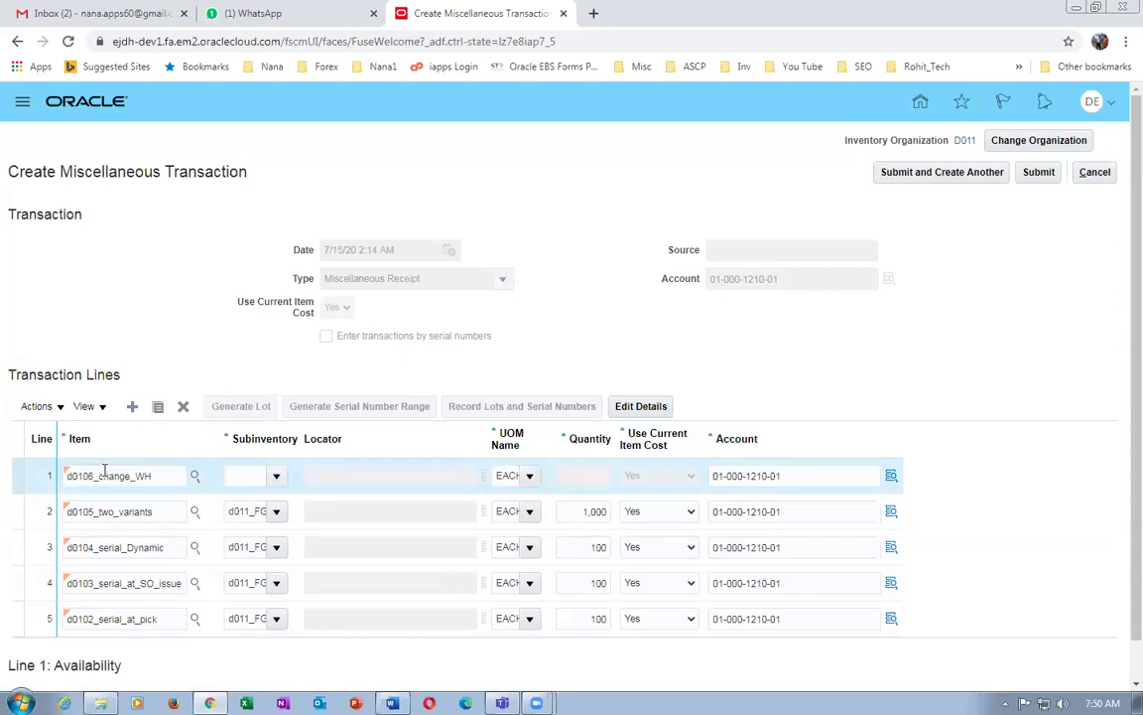
pyautogui.click(277, 476)
pyautogui.click(281, 506)
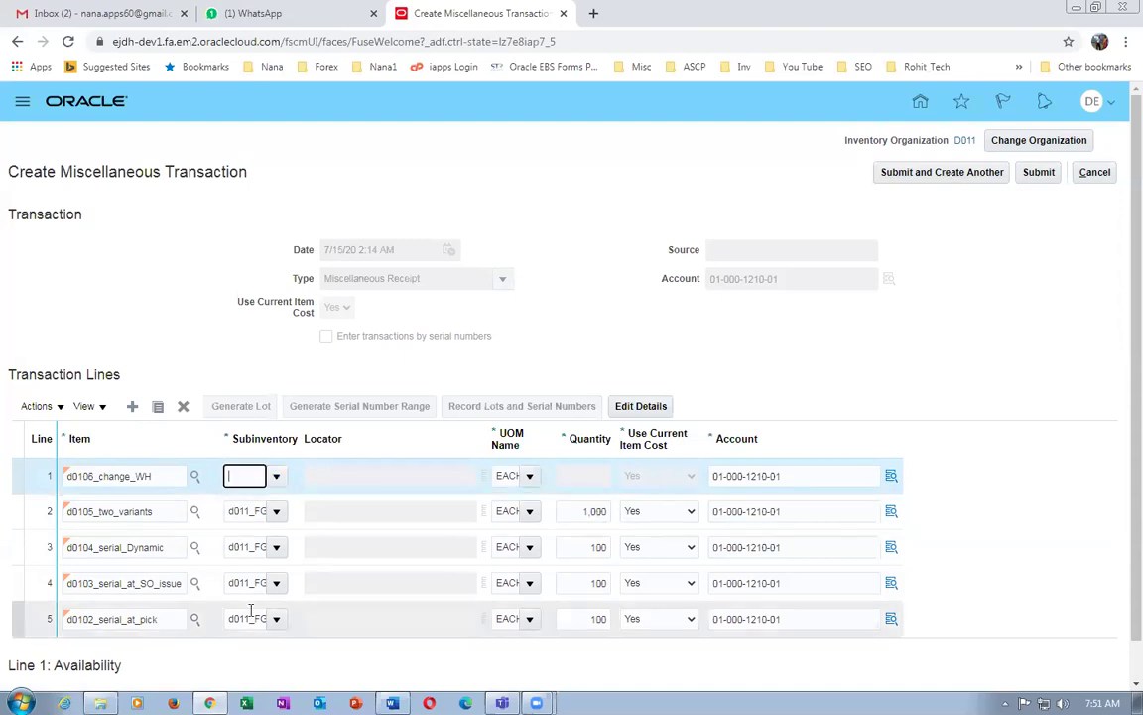
pyautogui.click(584, 476)
pyautogui.write('1000')
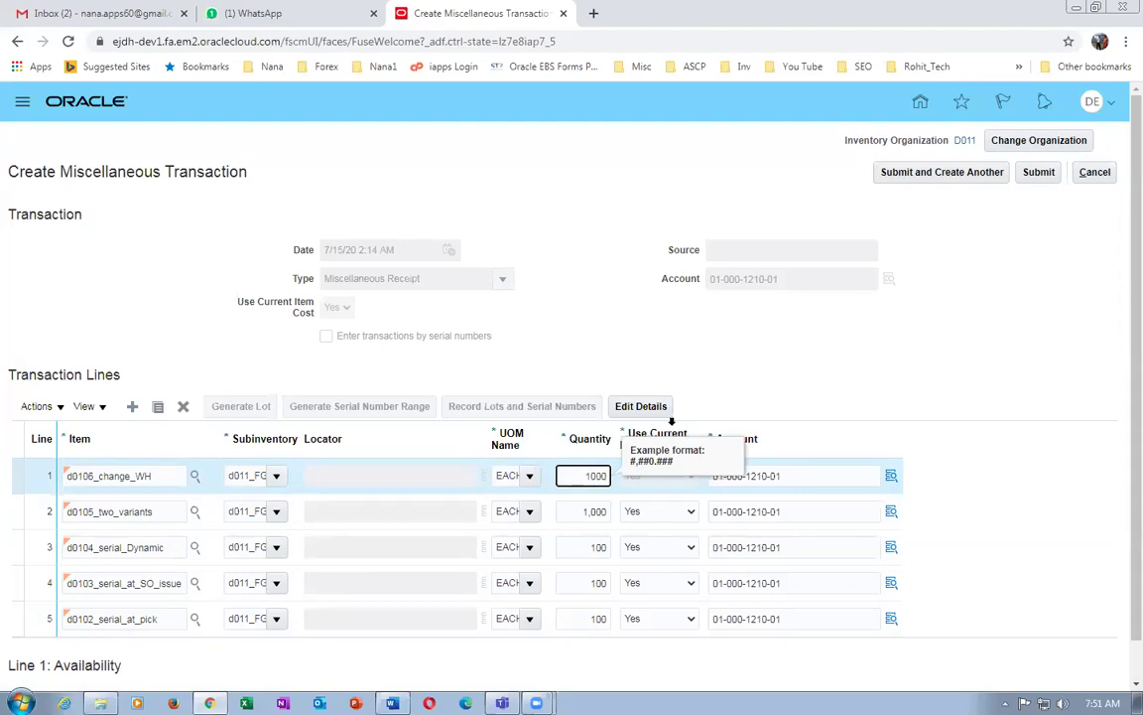
pyautogui.click(767, 322)
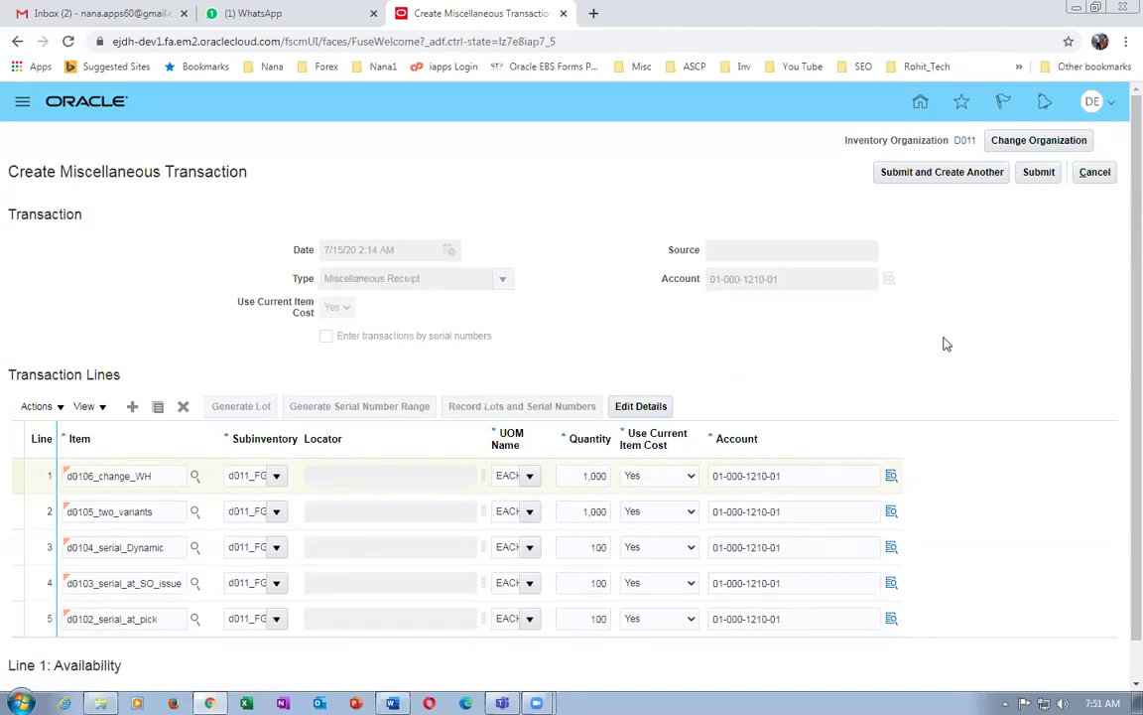
pyautogui.click(1048, 176)
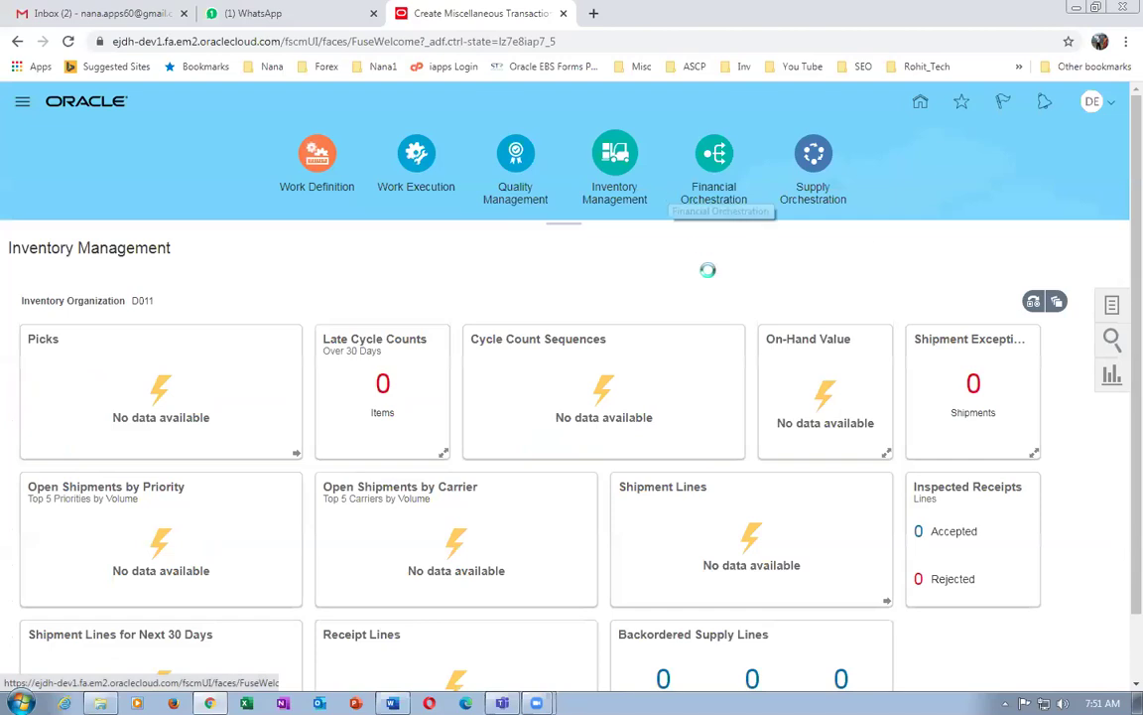
# Dismiss the receipt confirmation, go to Supply Chain Planning > Plan Inputs and launch Collect Planning Data.
pyautogui.click(646, 261)
pyautogui.click(920, 102)
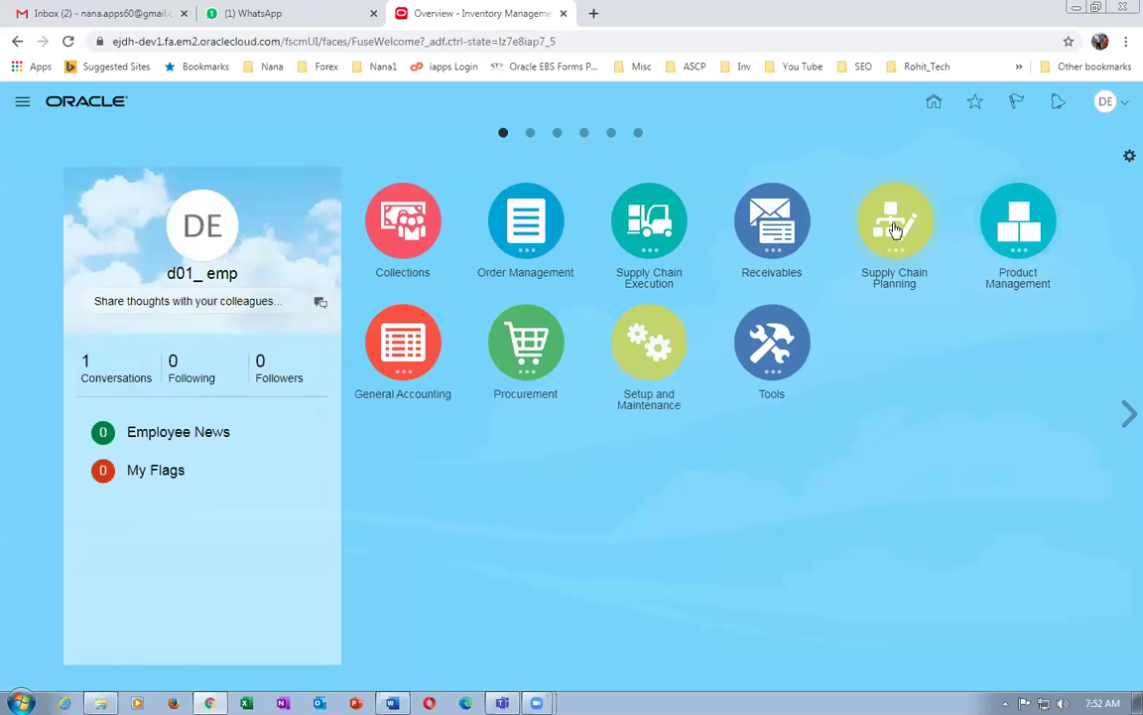
pyautogui.click(891, 216)
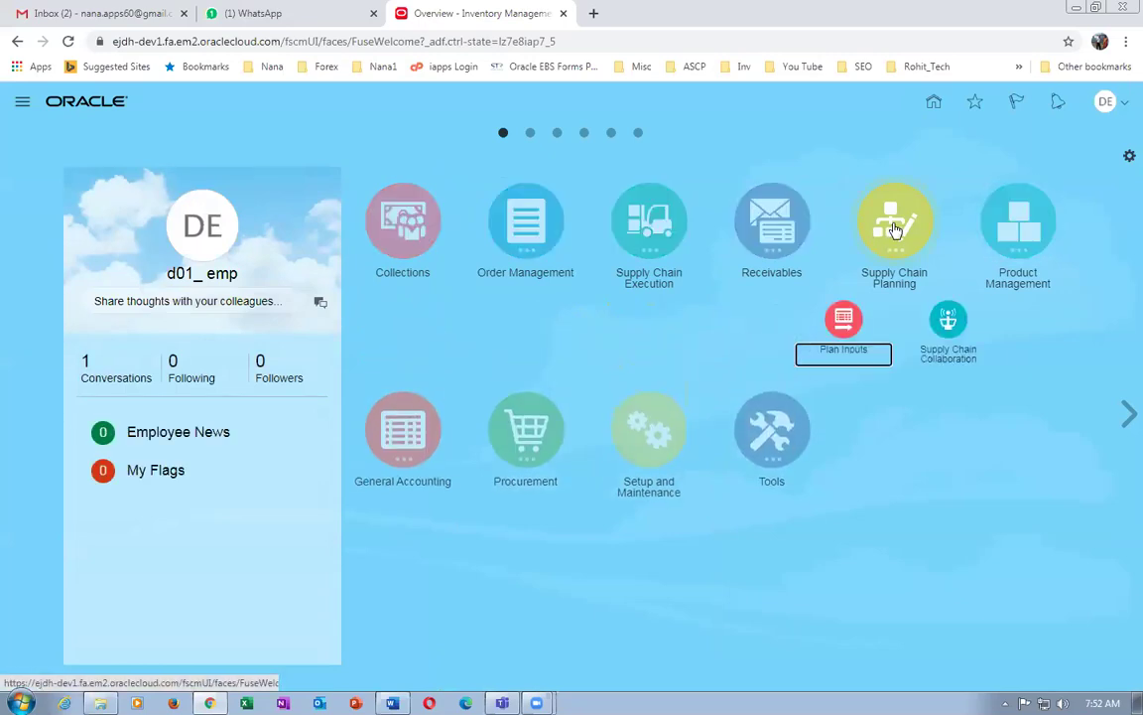
pyautogui.click(852, 321)
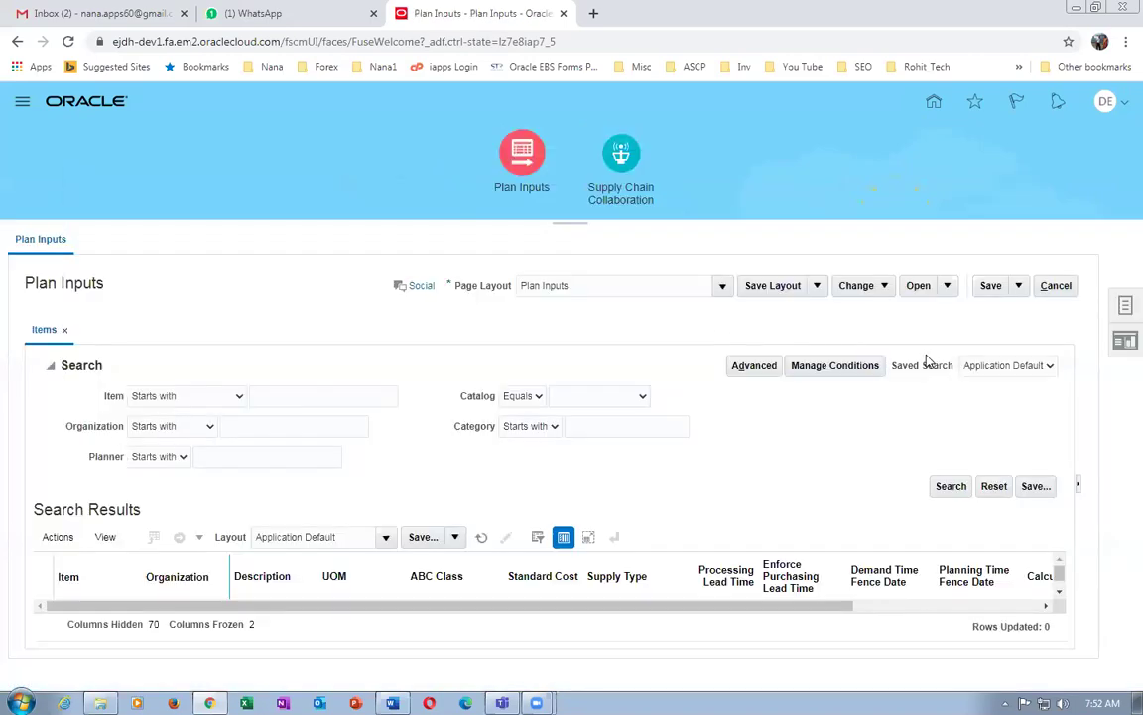
pyautogui.click(1125, 309)
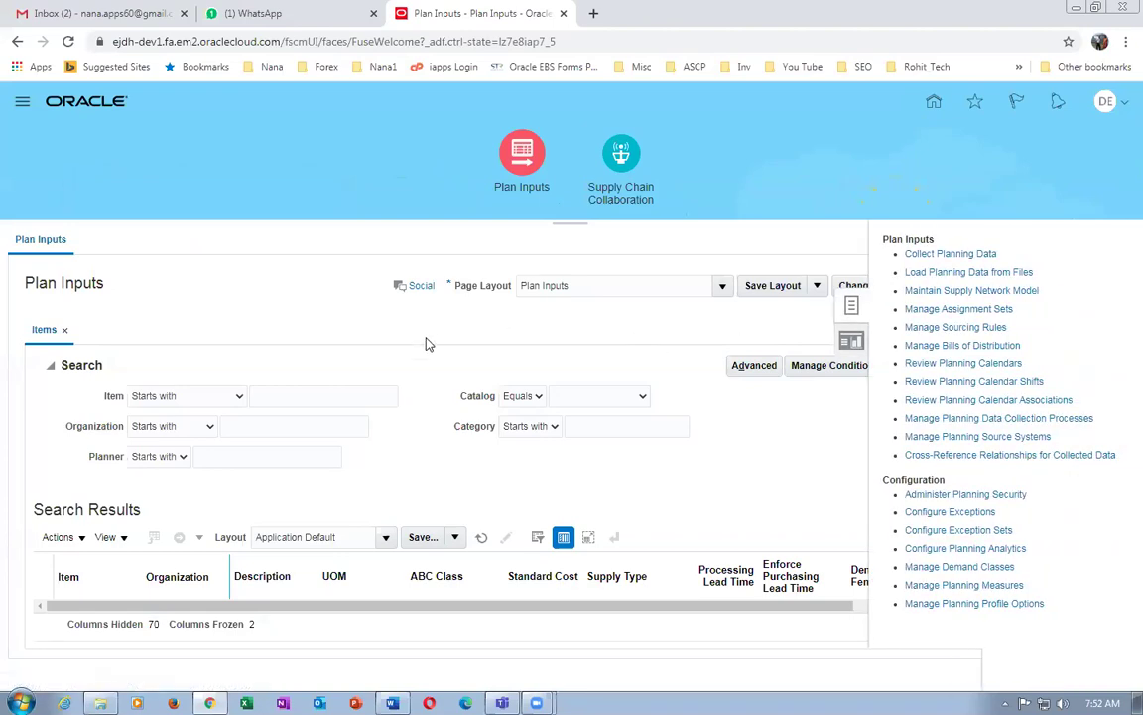
pyautogui.click(948, 255)
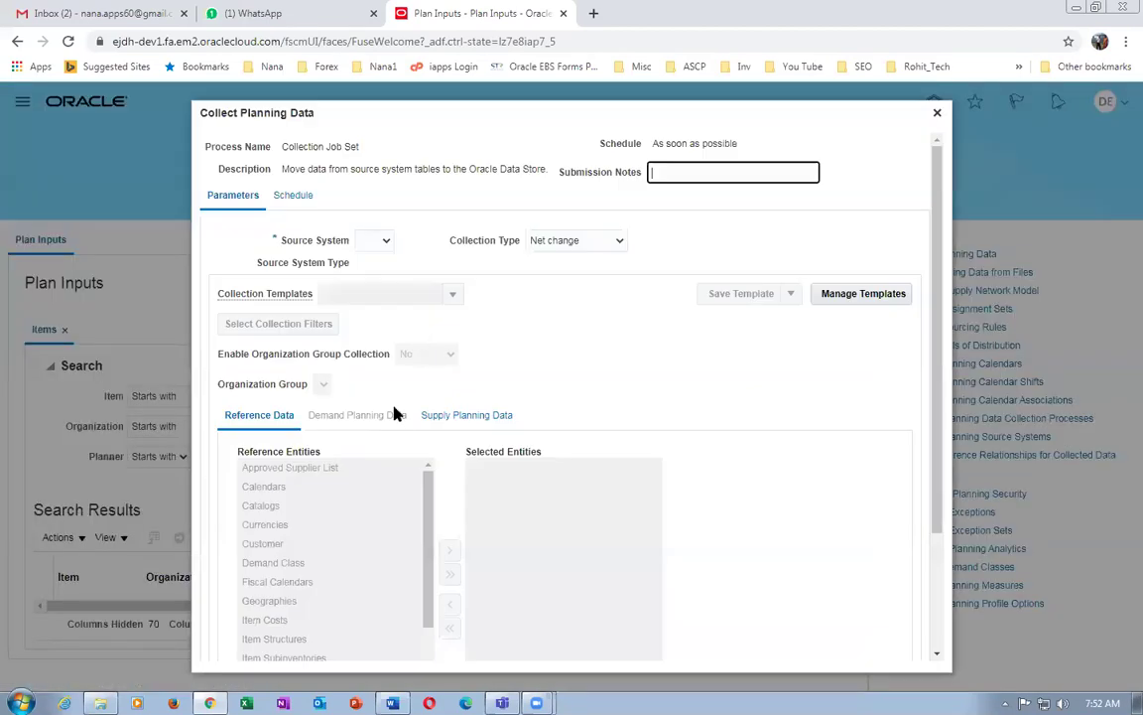
# Set source system OPS, make the collection Targeted, and select the Items reference entity.
pyautogui.click(384, 240)
pyautogui.click(371, 256)
pyautogui.click(571, 248)
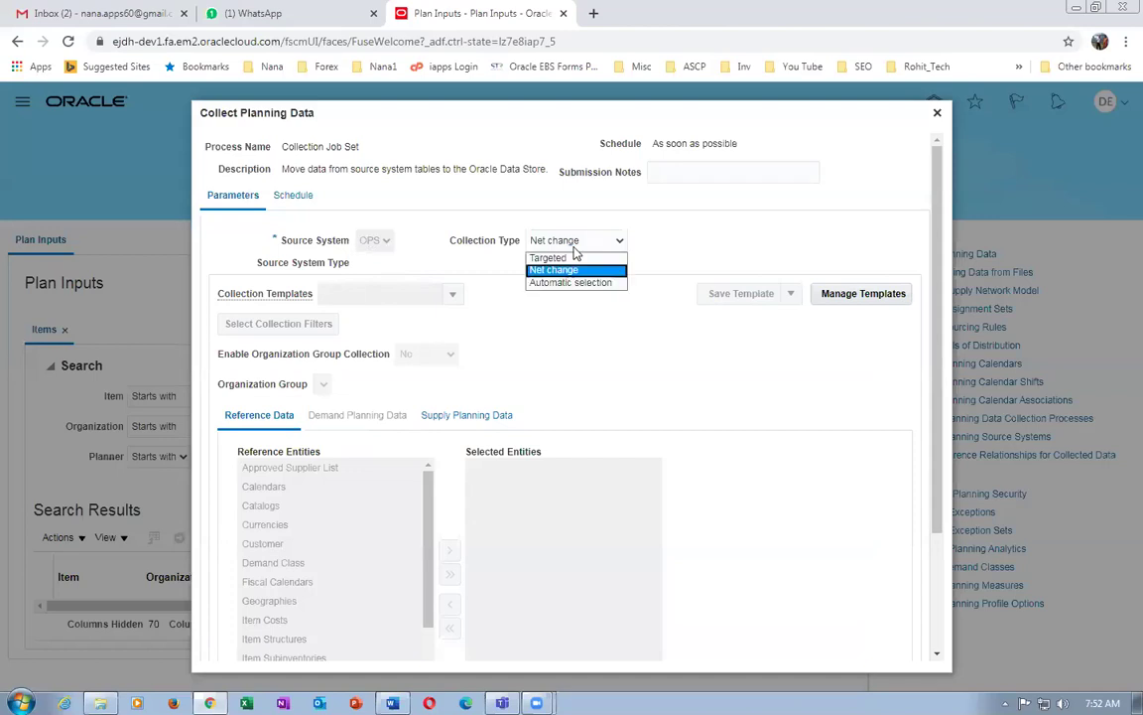
pyautogui.click(572, 248)
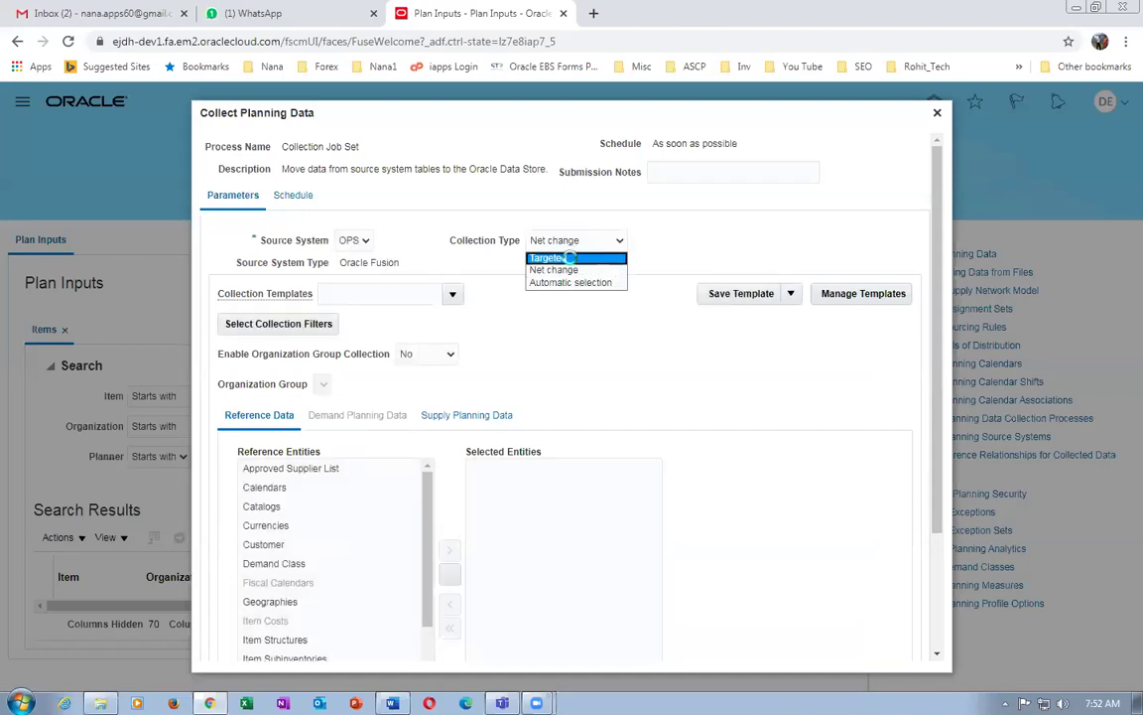
pyautogui.click(571, 258)
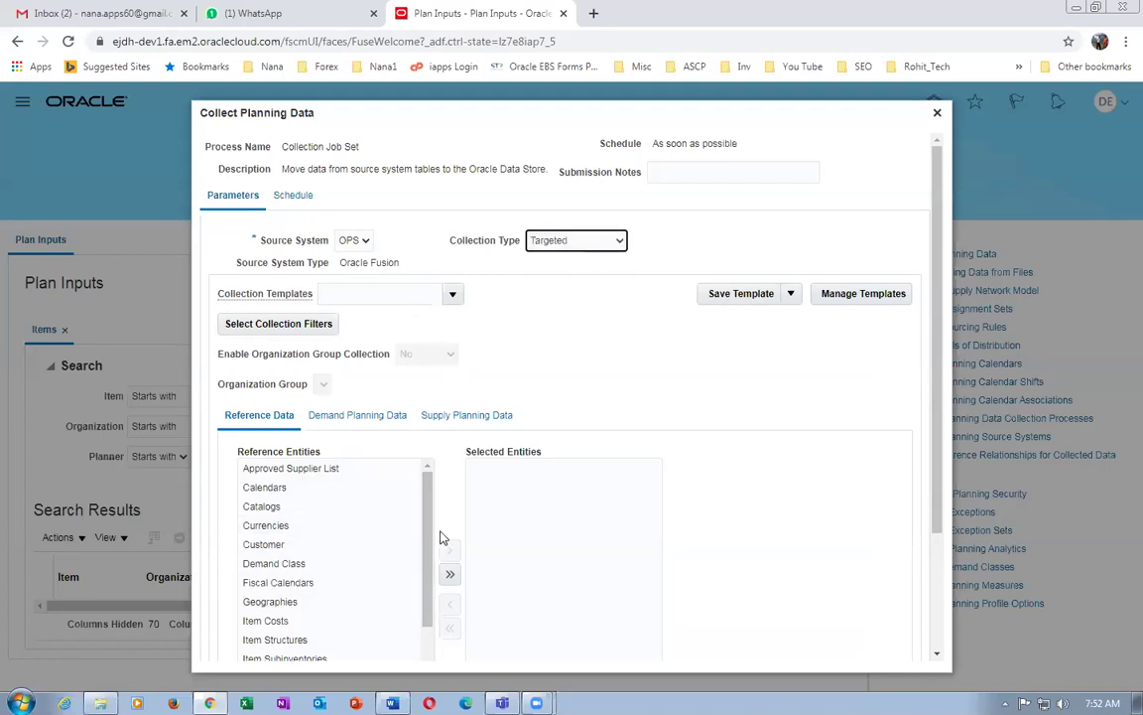
pyautogui.moveTo(429, 523); pyautogui.dragTo(440, 556)
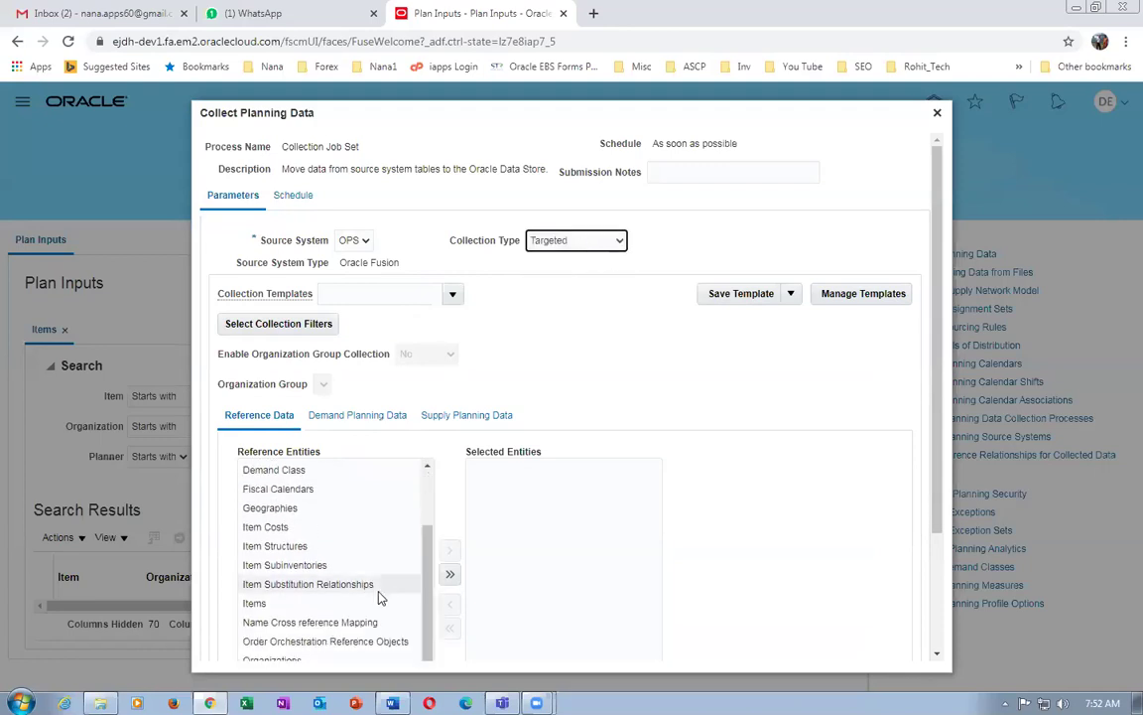
pyautogui.click(377, 603)
pyautogui.click(449, 553)
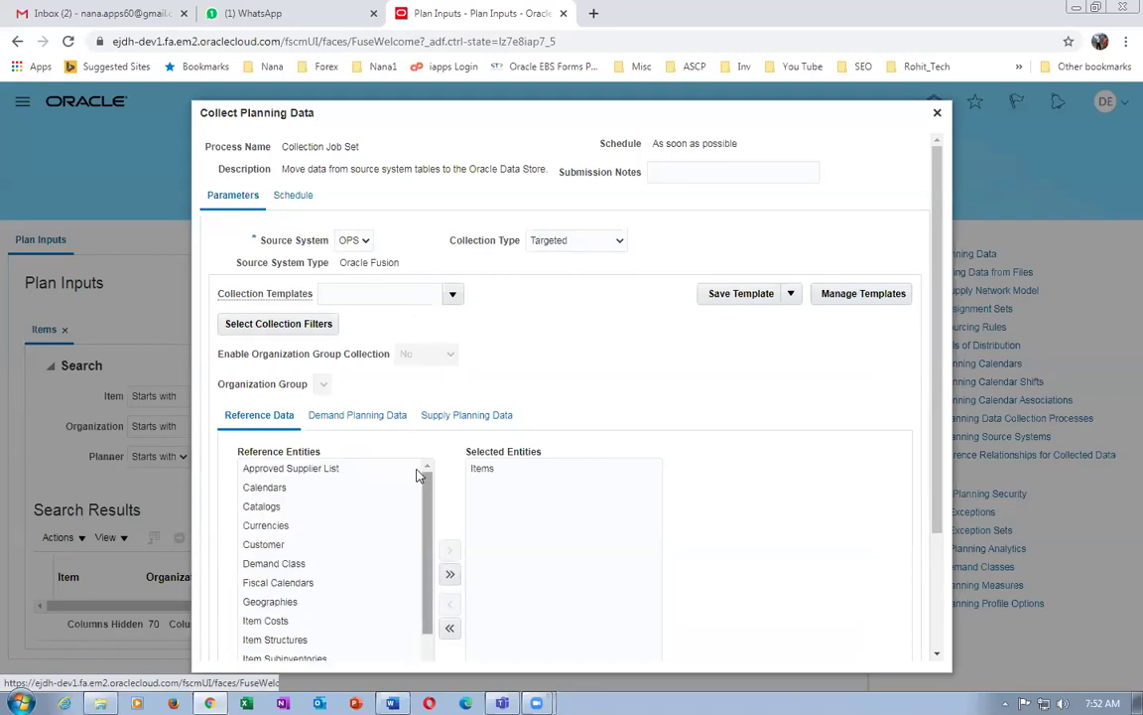
# Add On Hand from the supply planning entities, submit the collection job, and dismiss the confirmation.
pyautogui.click(474, 417)
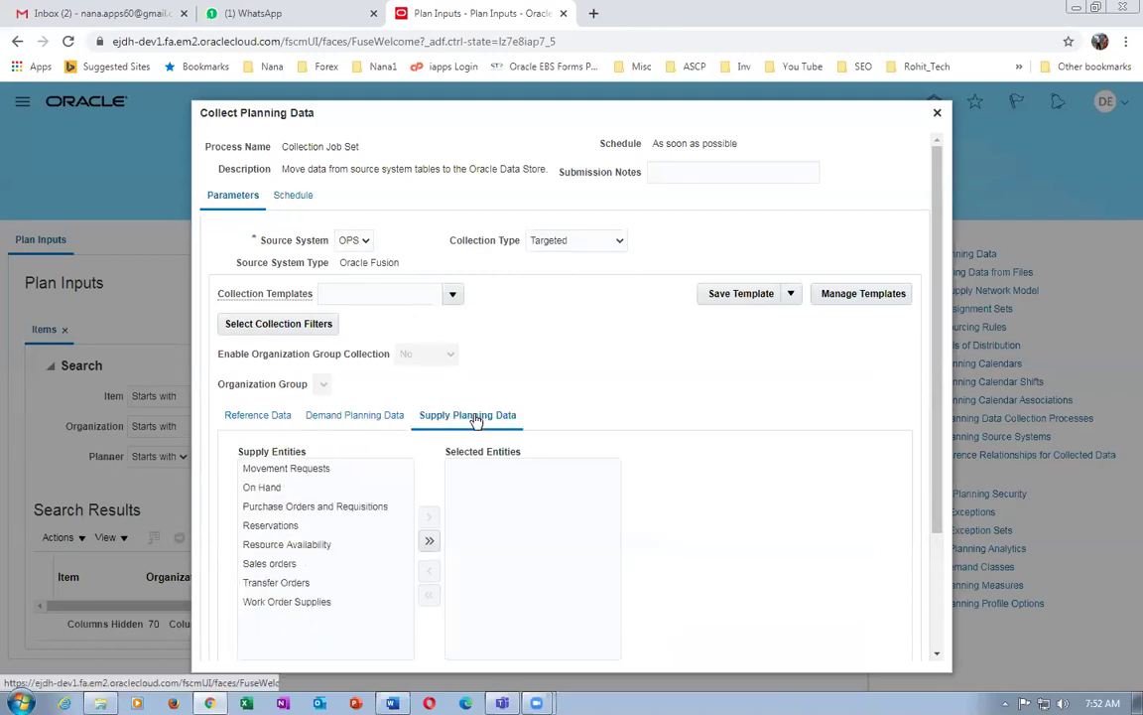
pyautogui.click(289, 488)
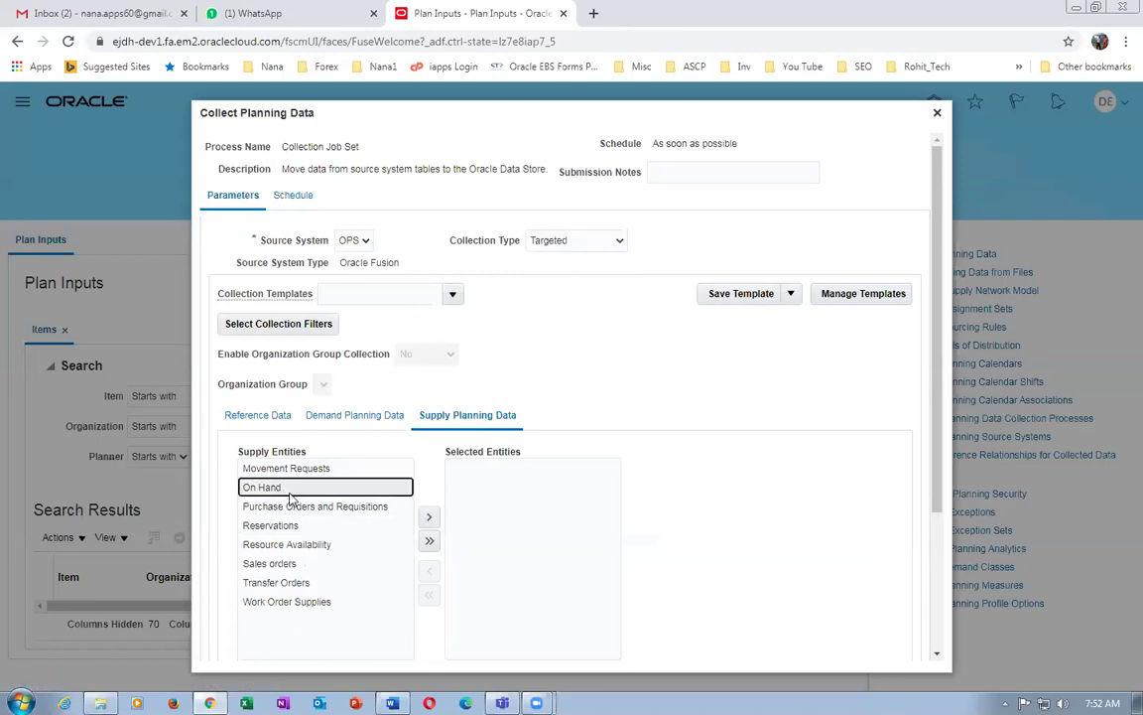
pyautogui.click(429, 517)
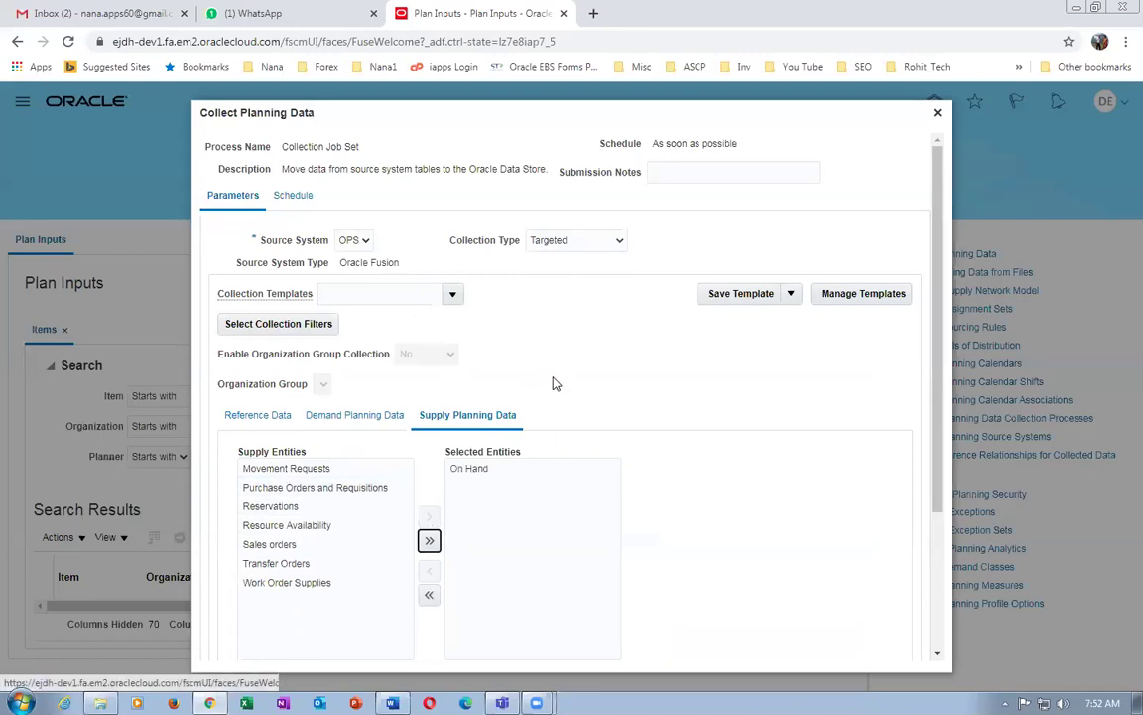
pyautogui.click(269, 417)
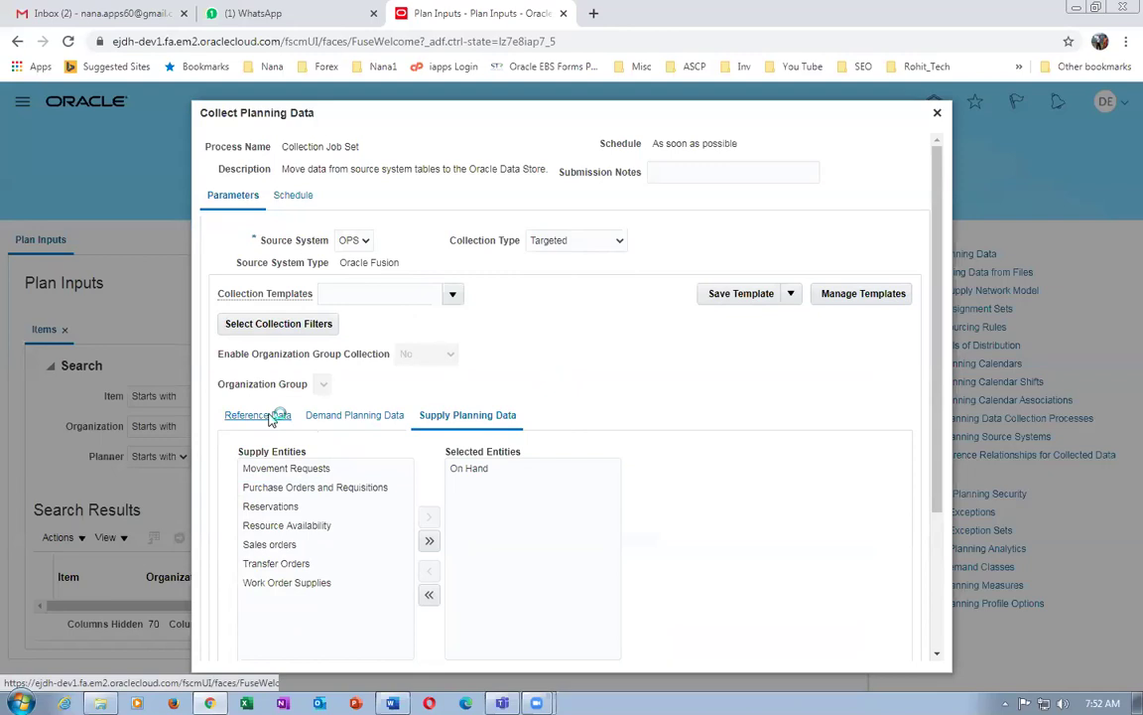
pyautogui.click(495, 417)
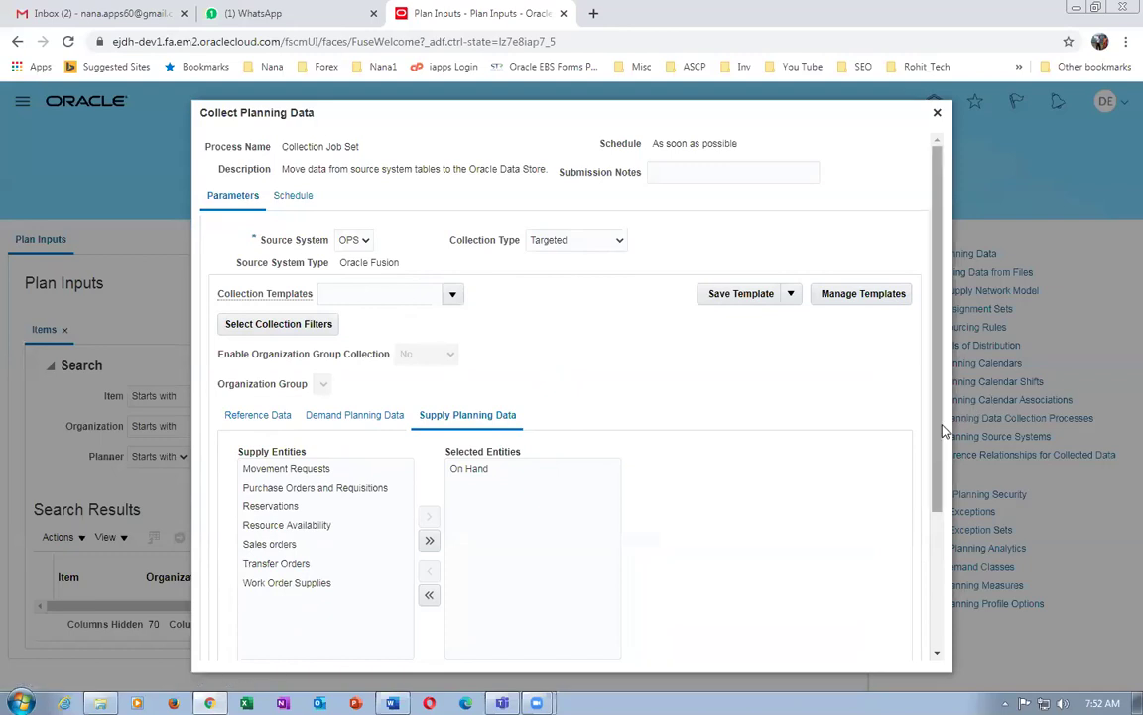
pyautogui.scroll(-5, 876, 486)
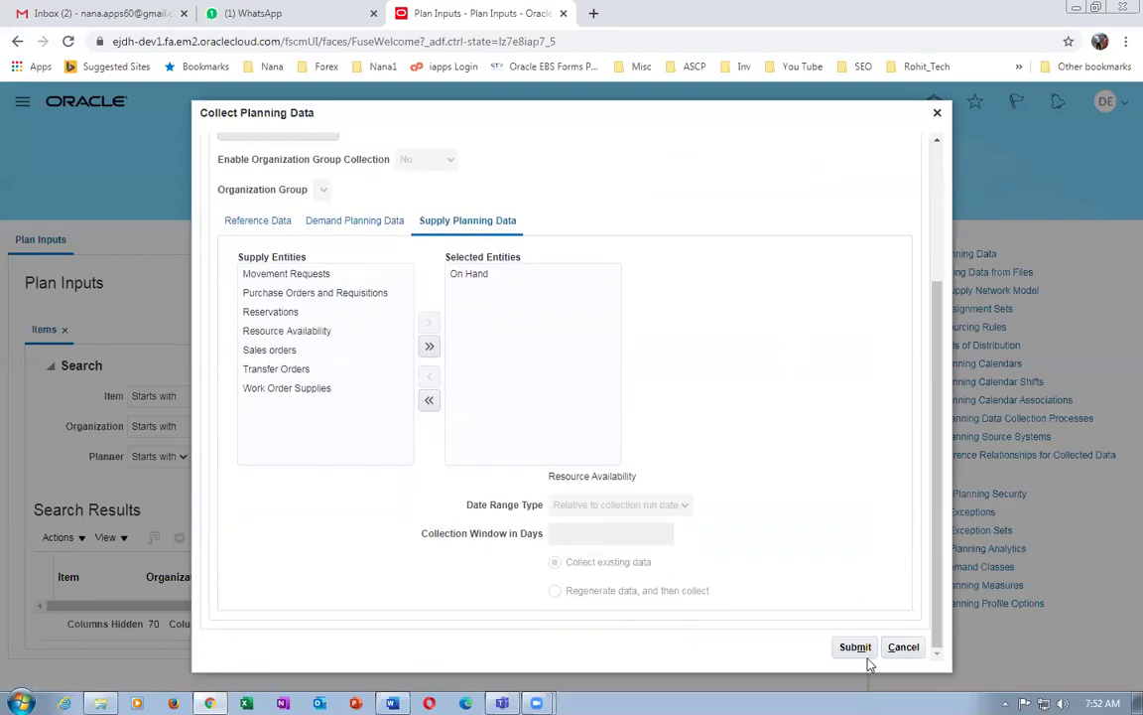
pyautogui.click(855, 646)
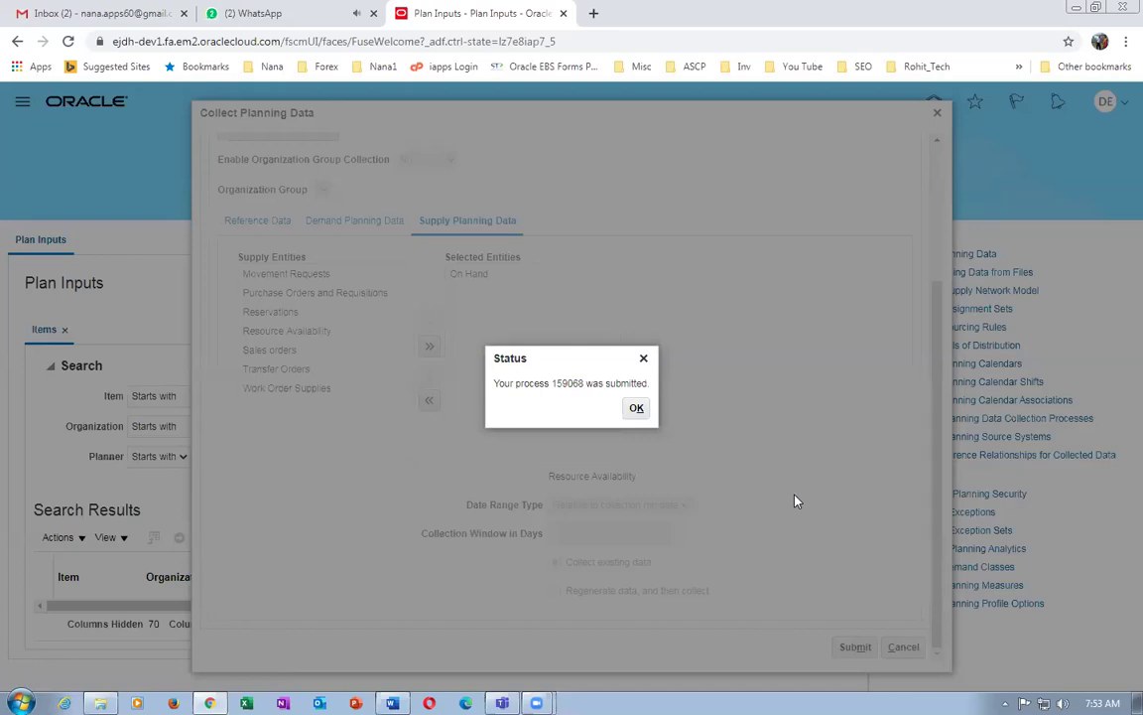
pyautogui.click(636, 407)
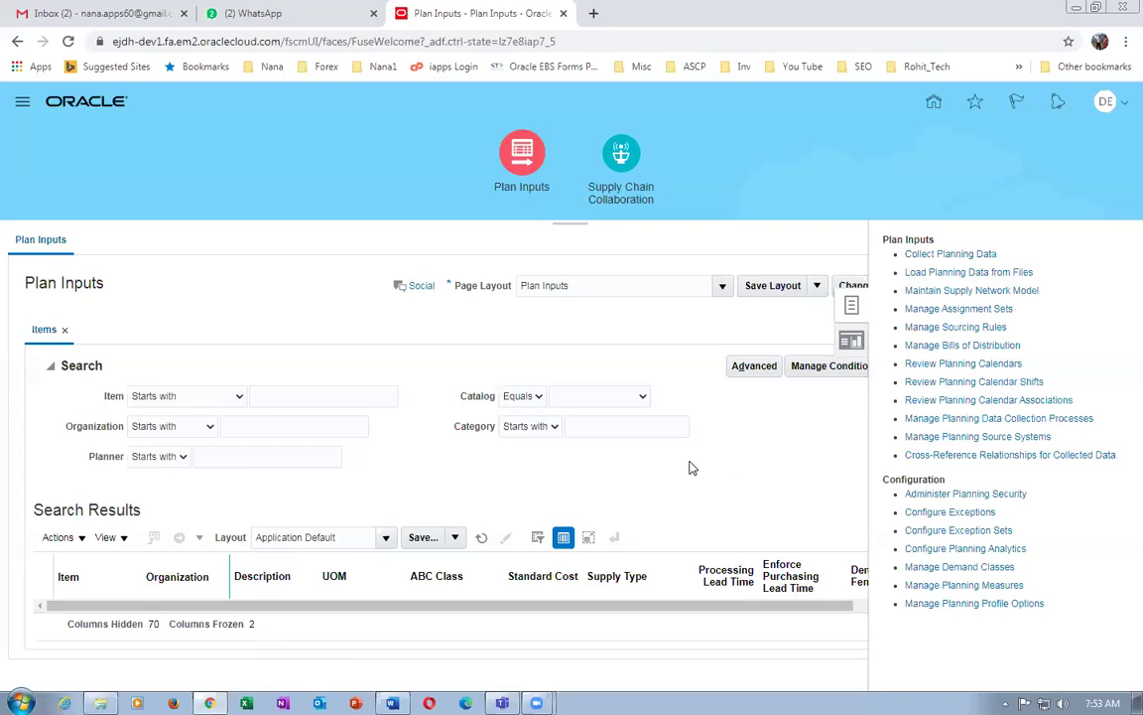
# Close the Status dialog and bring the file browser window to the front.
pyautogui.click(620, 424)
pyautogui.click(806, 504)
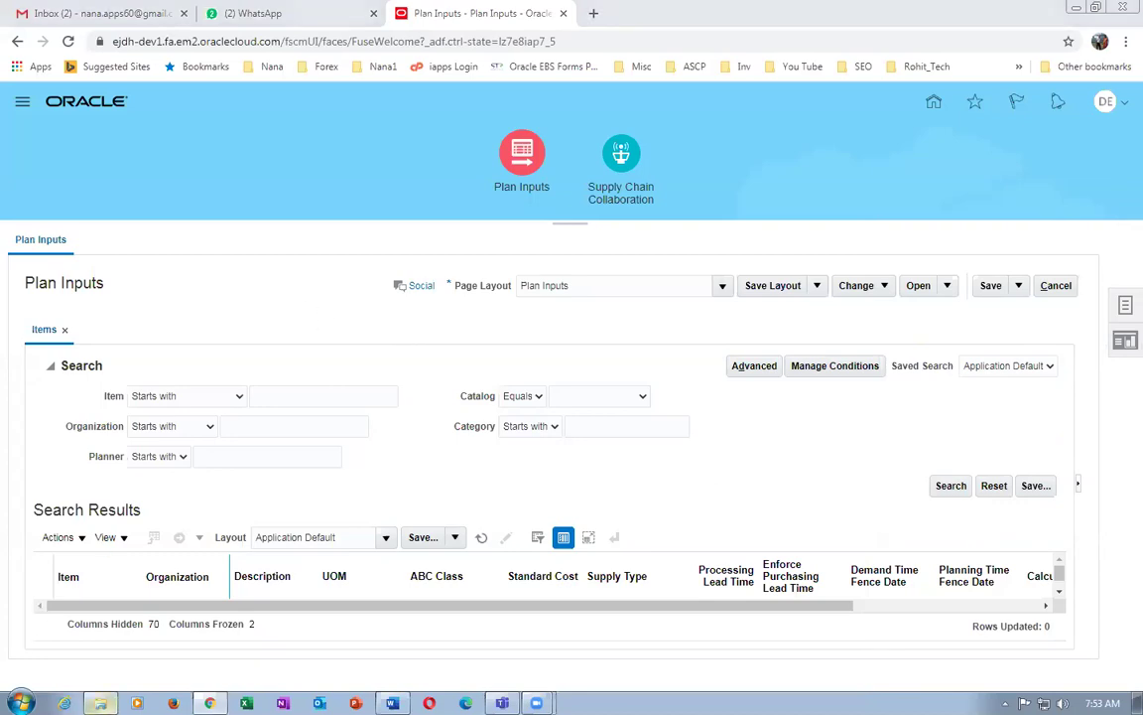
pyautogui.click(100, 703)
# Browse from the E drive through Fus_Inv_May_2020, E Business Documentation and OM into OM_Day2.
pyautogui.click(170, 440)
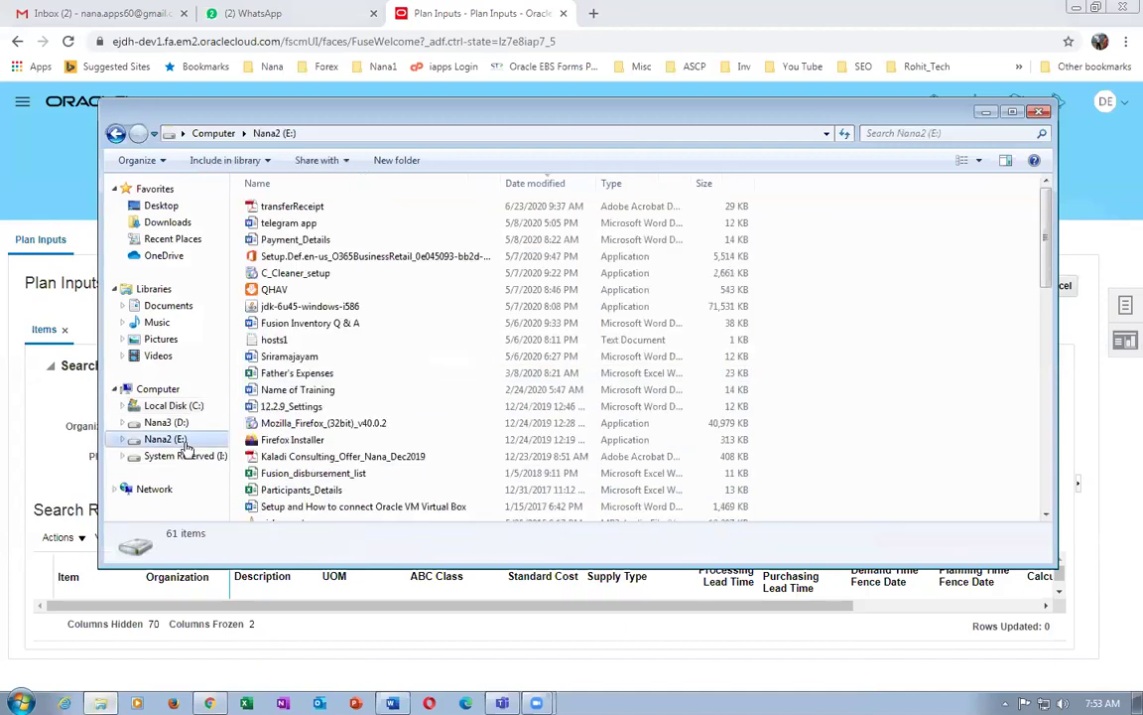
pyautogui.click(343, 442)
pyautogui.scroll(-3, 338, 437)
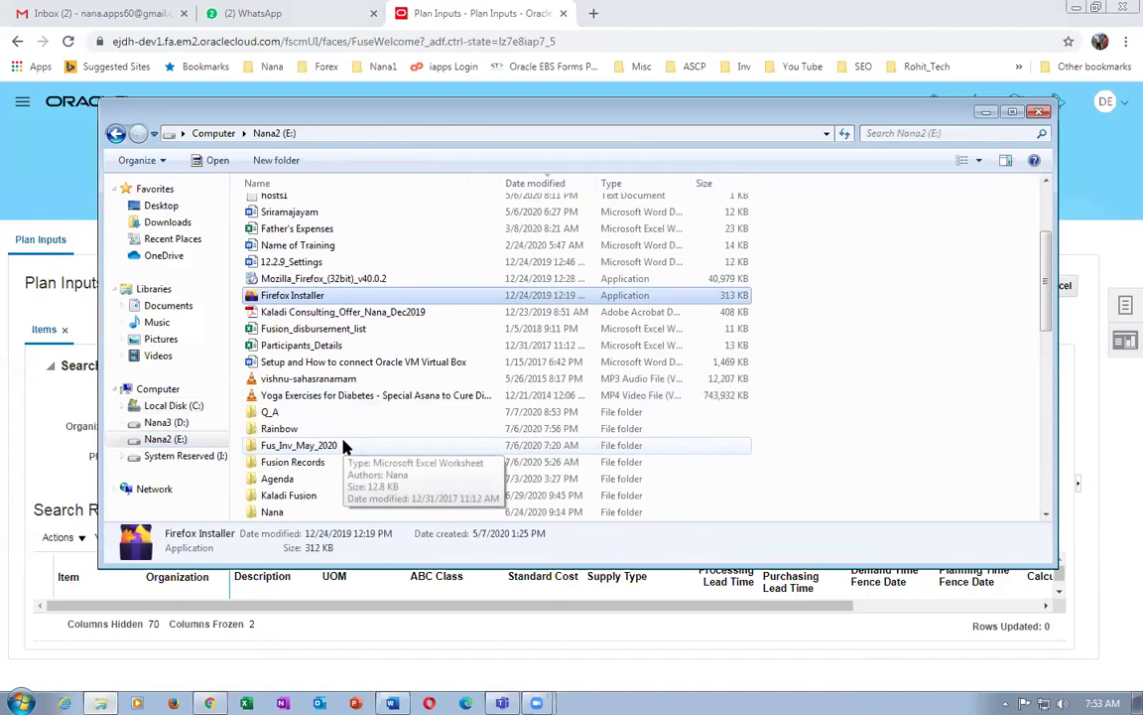
pyautogui.doubleClick(334, 496)
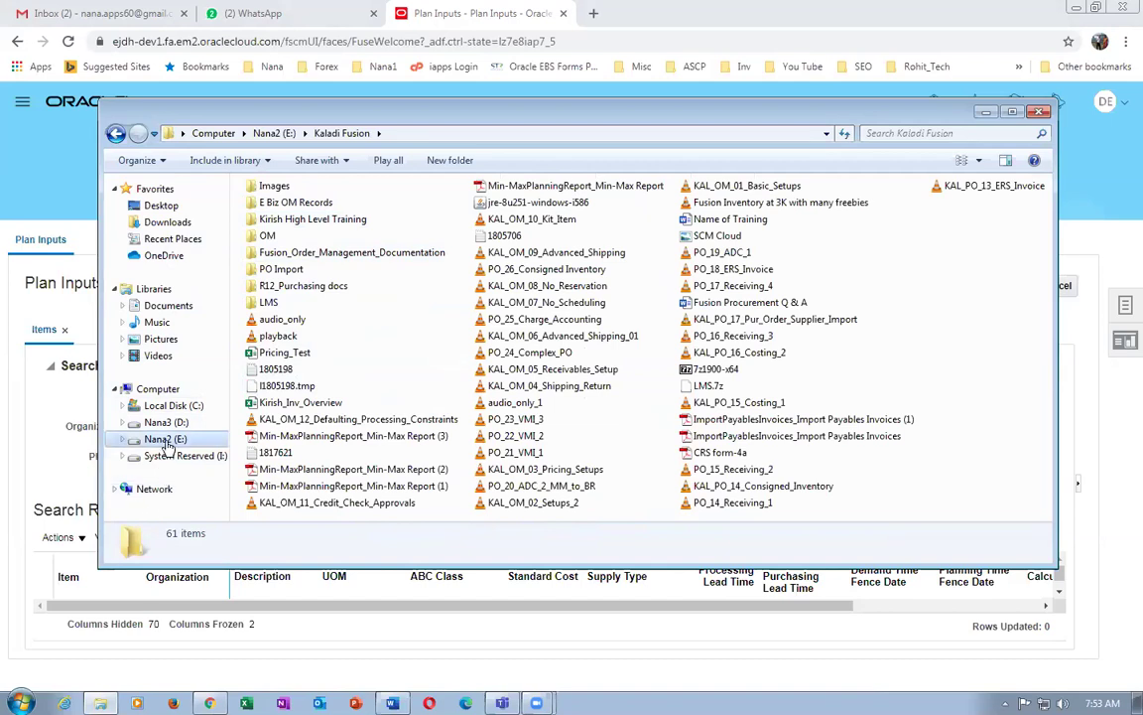
pyautogui.click(164, 440)
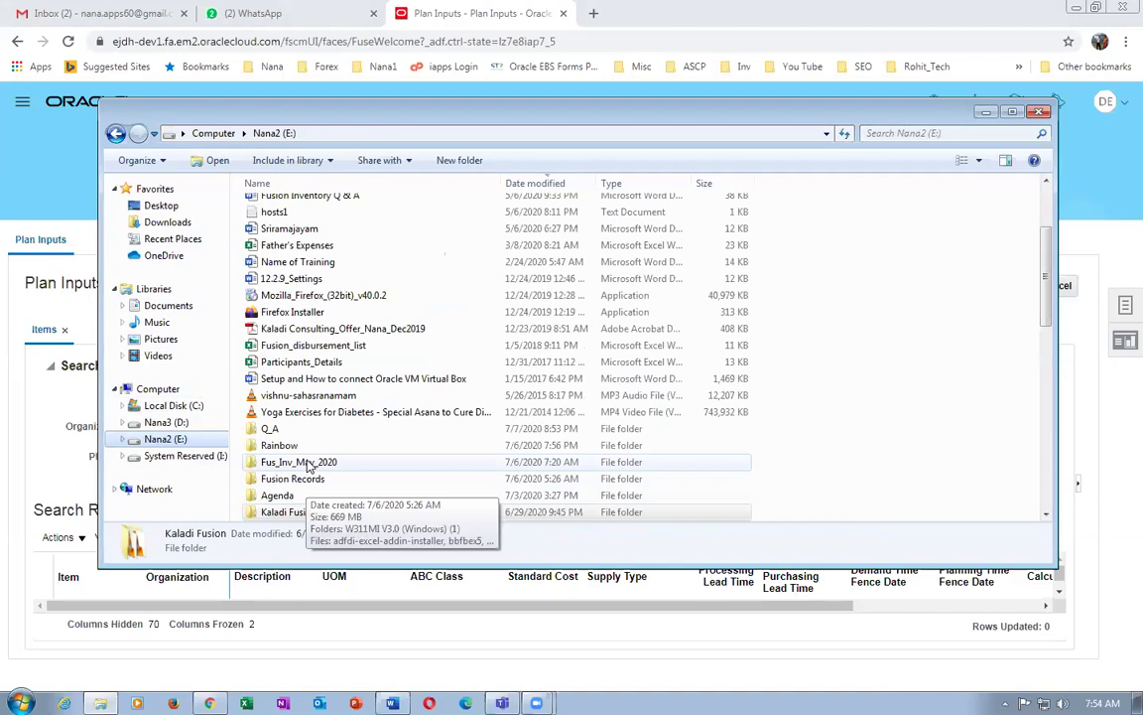
pyautogui.doubleClick(248, 454)
pyautogui.doubleClick(315, 207)
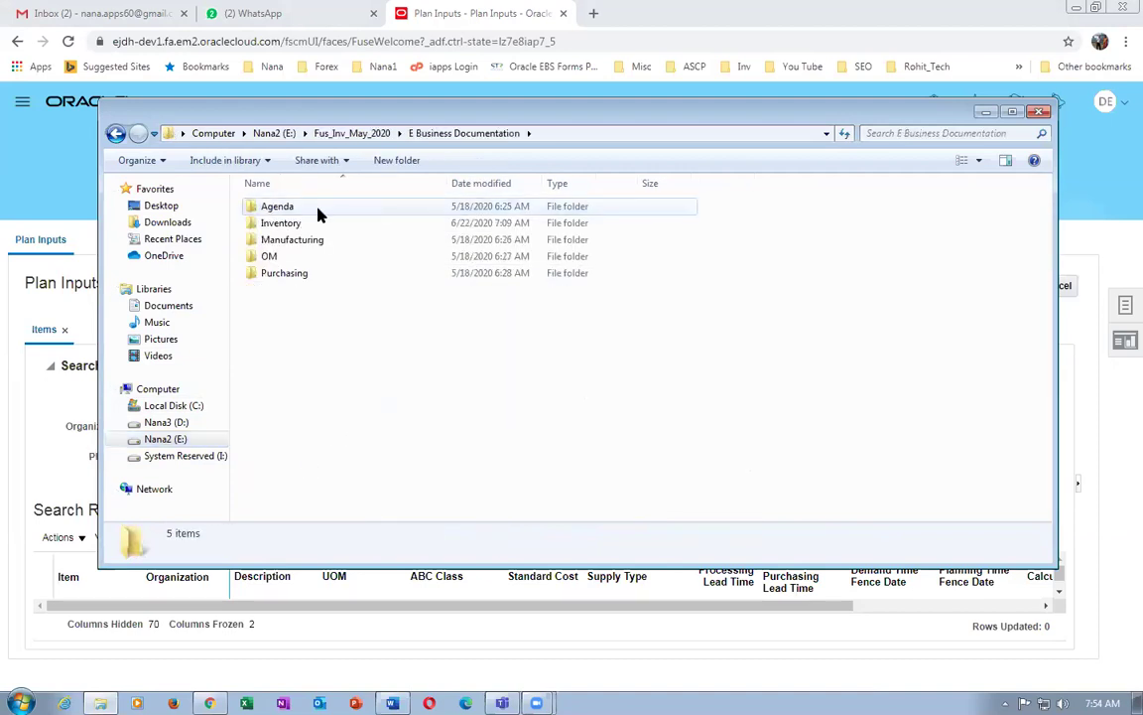
pyautogui.doubleClick(281, 258)
pyautogui.click(301, 275)
pyautogui.doubleClick(302, 276)
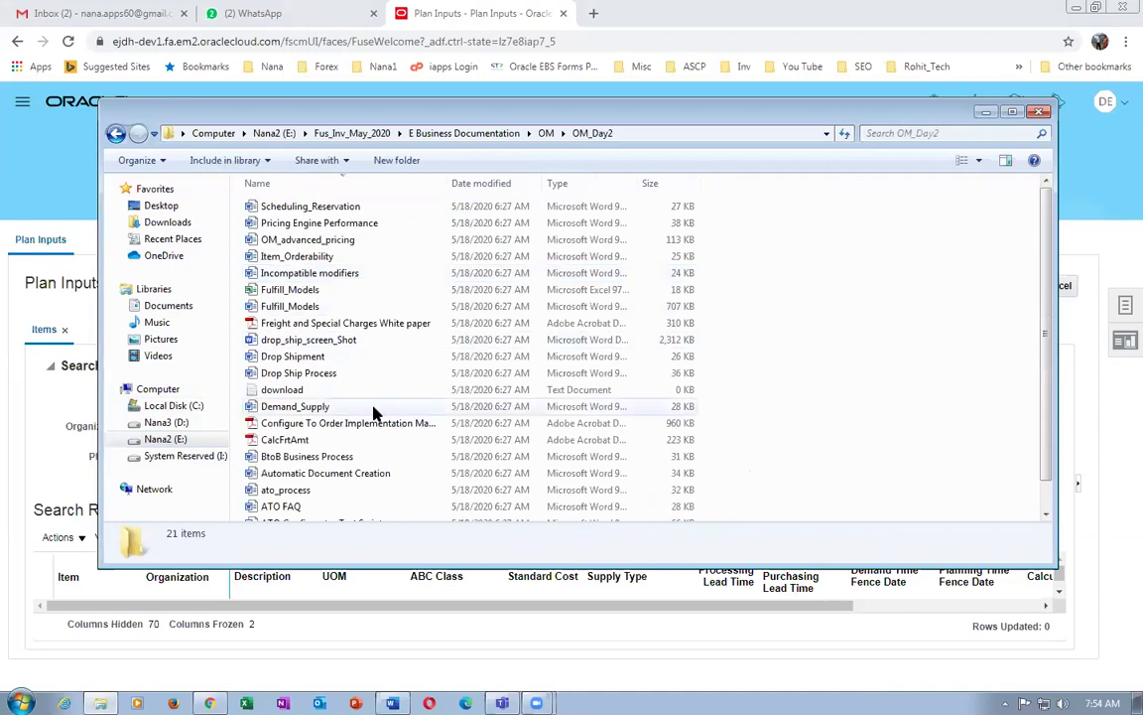
# Look through OM_Day1 and OM_Day3, then open Scheduling_Reservation from OM_Day2 in Word.
pyautogui.scroll(-1, 369, 413)
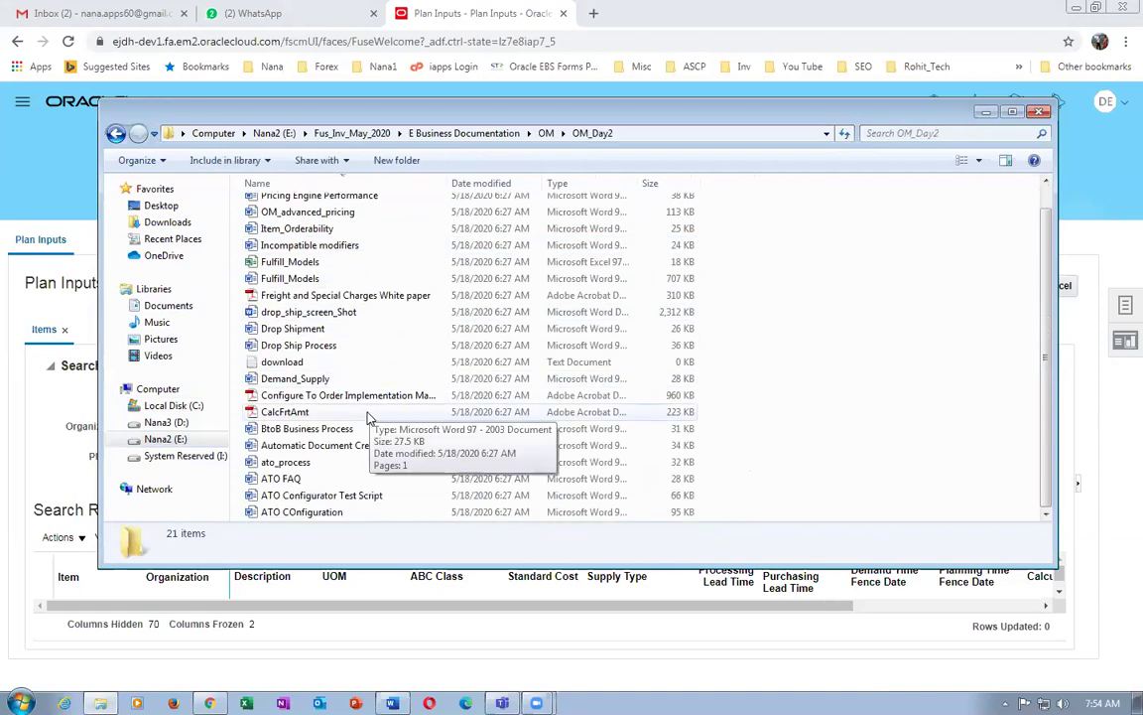
pyautogui.scroll(1, 365, 416)
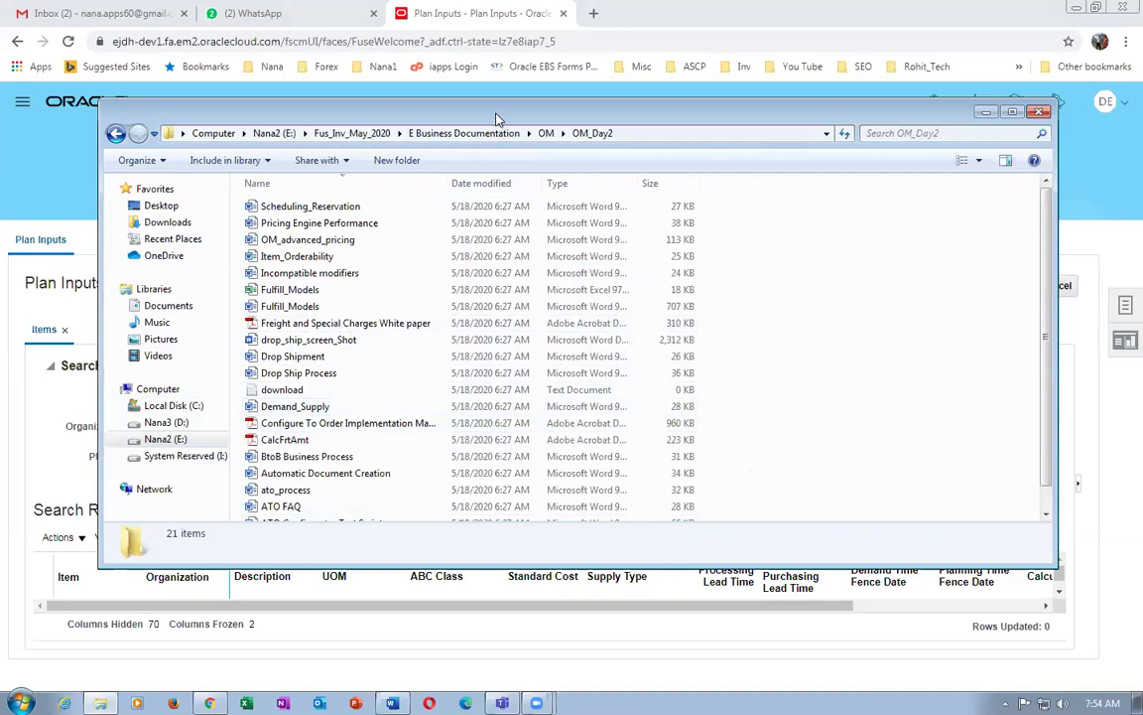
pyautogui.click(546, 133)
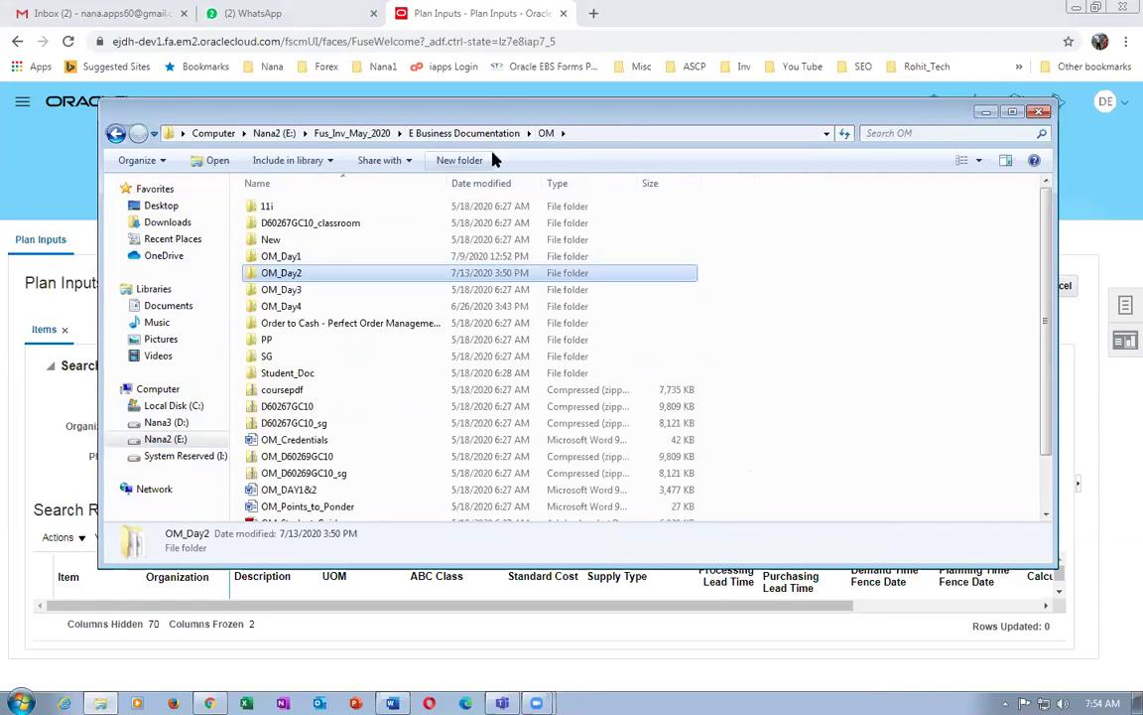
pyautogui.doubleClick(278, 256)
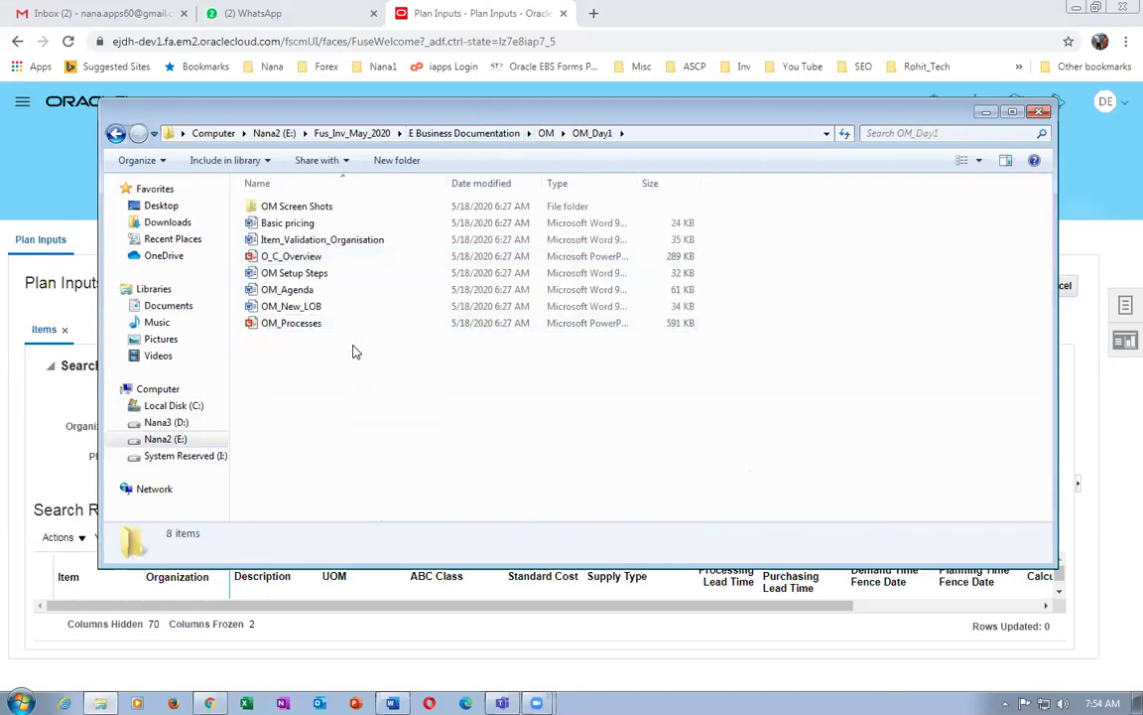
pyautogui.click(545, 133)
pyautogui.doubleClick(302, 289)
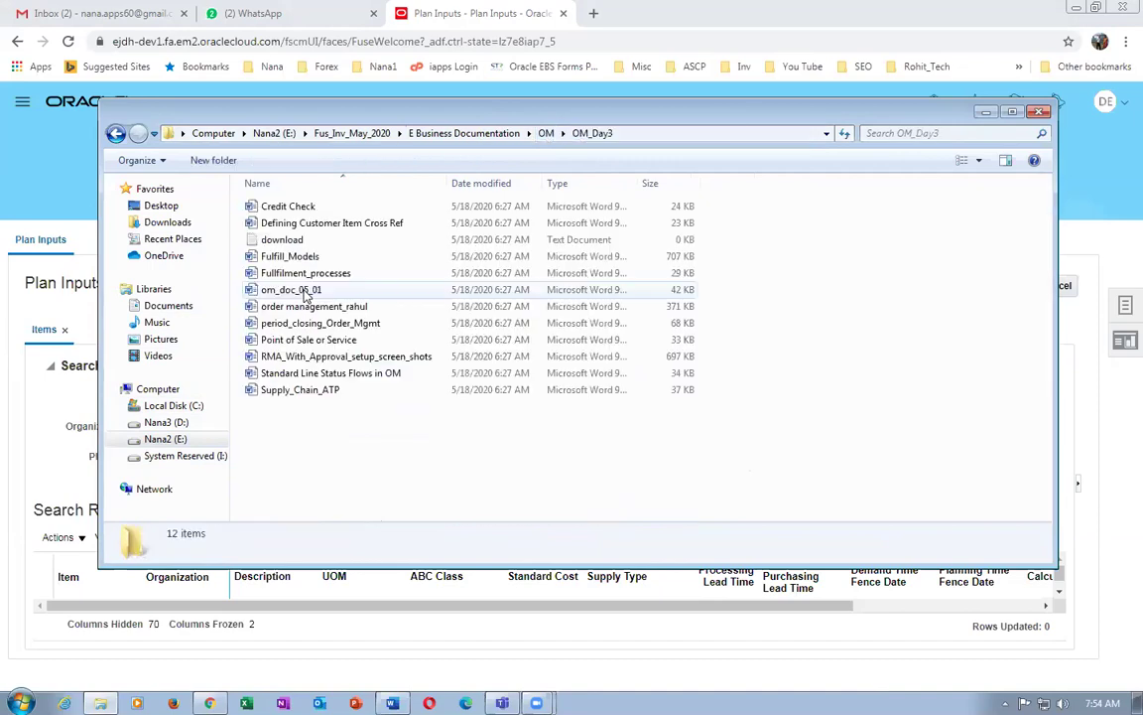
pyautogui.click(548, 133)
pyautogui.doubleClick(297, 275)
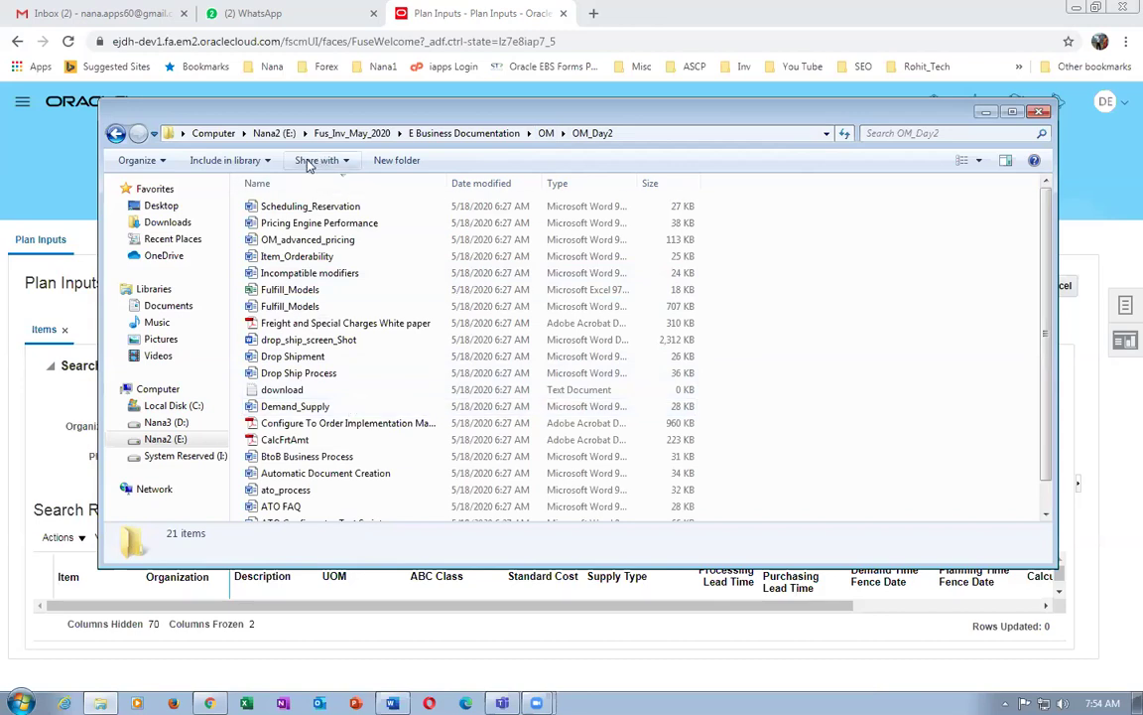
pyautogui.click(295, 208)
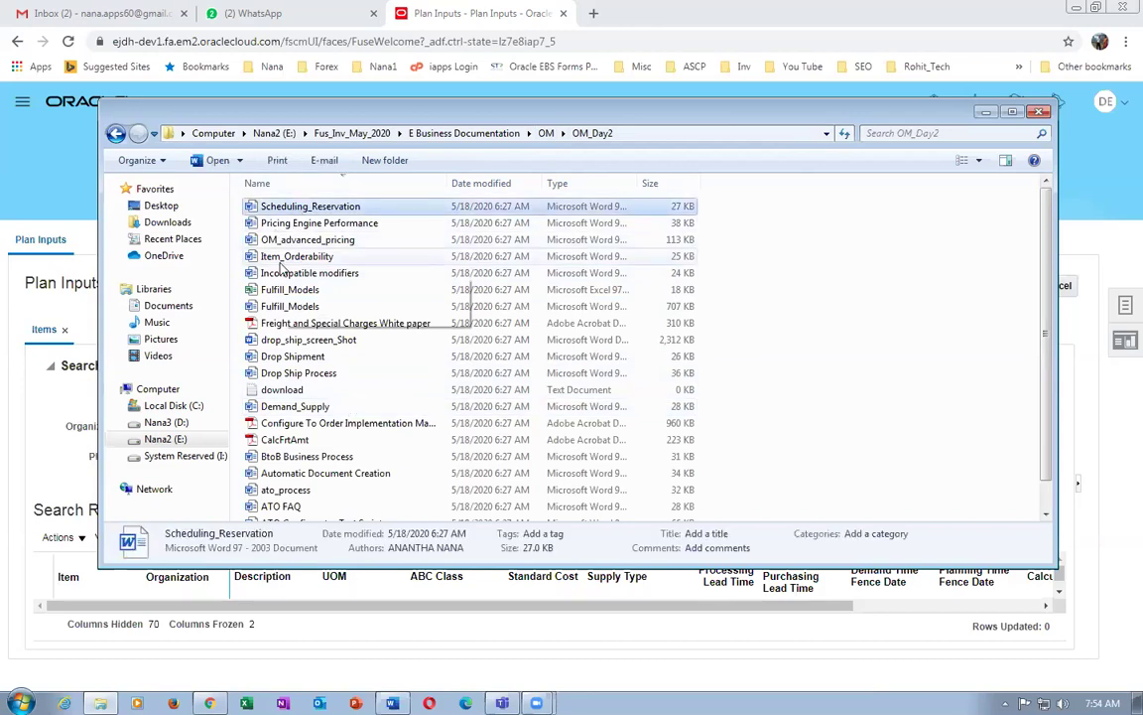
pyautogui.doubleClick(349, 205)
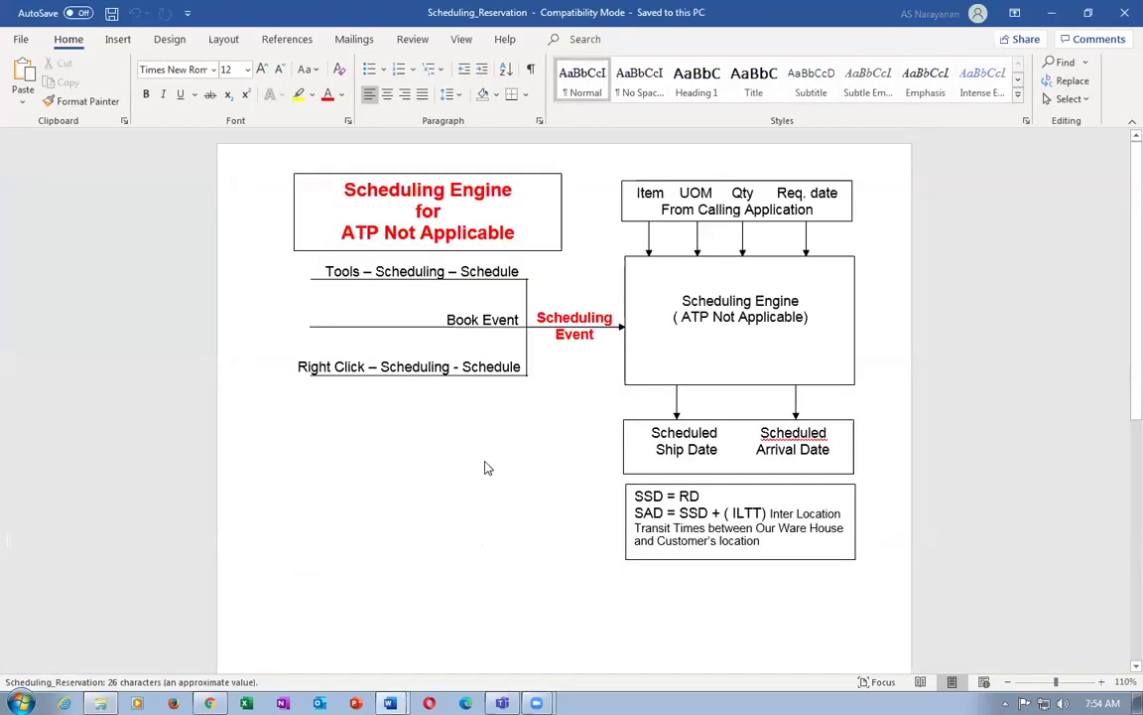
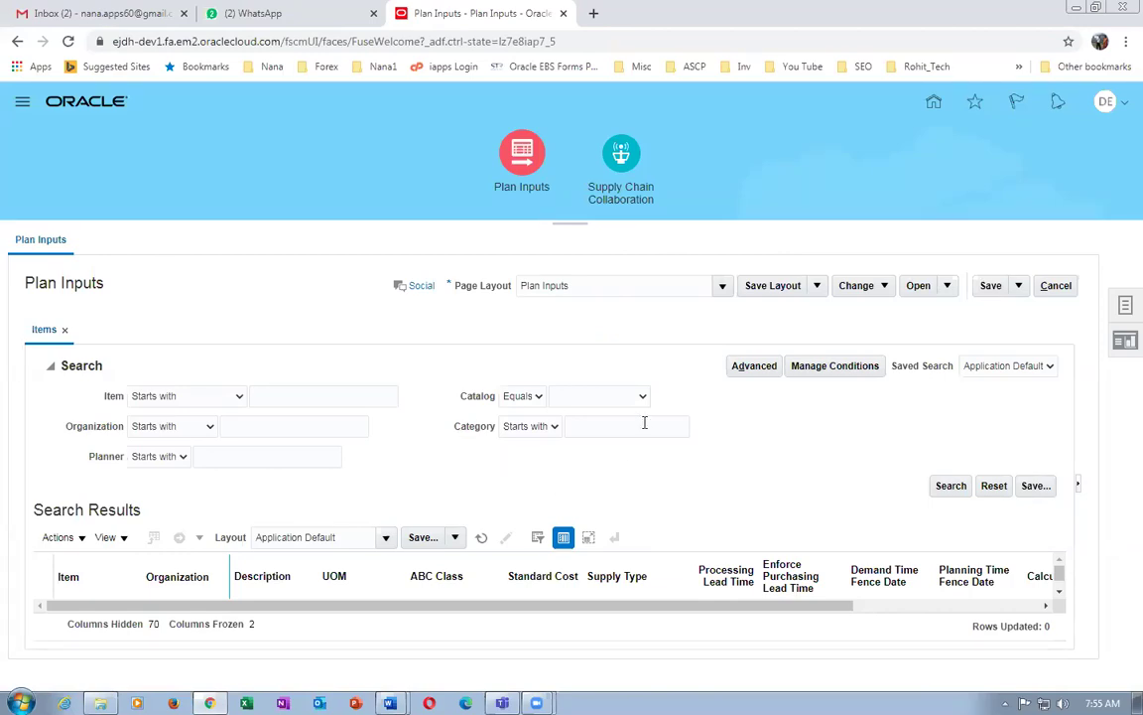
# From Scheduled Processes, schedule a new 'Refresh and Start the Order Promising Server' process.
pyautogui.click(934, 103)
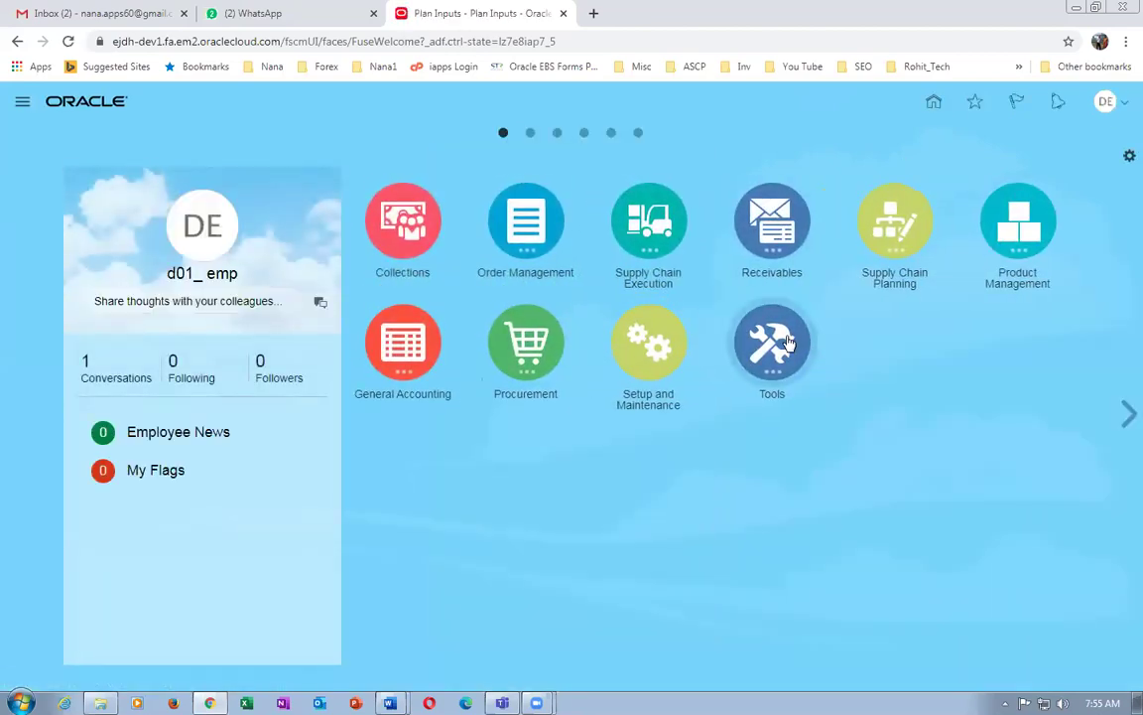
pyautogui.click(792, 344)
pyautogui.click(824, 452)
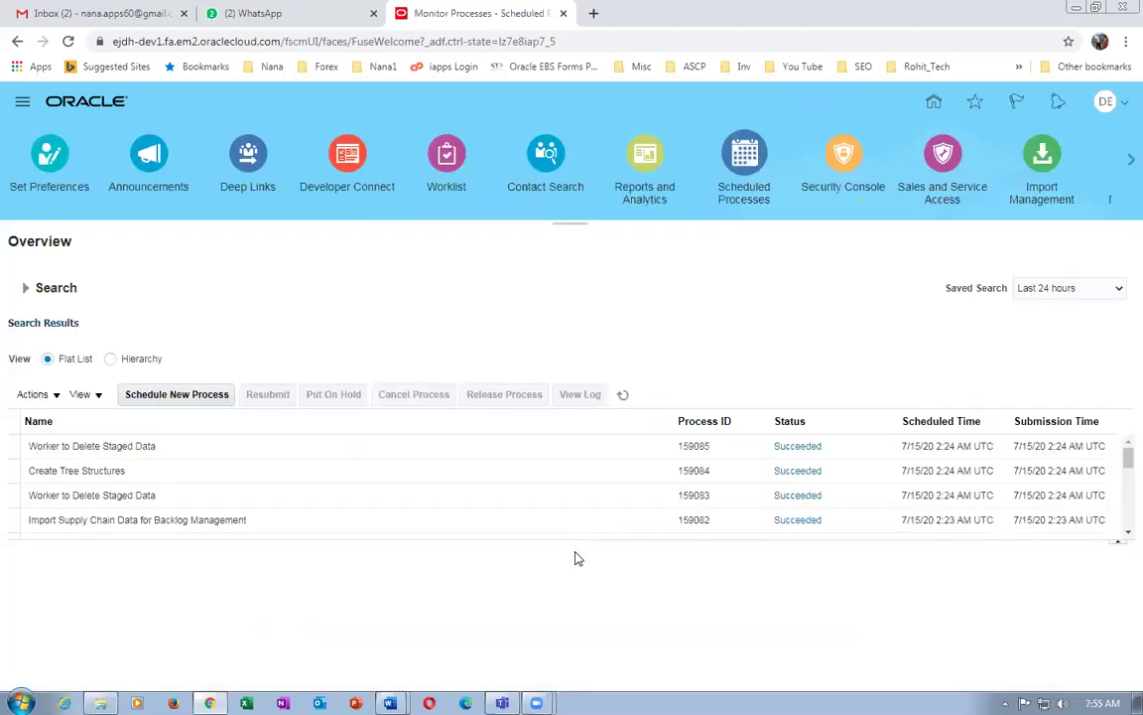
pyautogui.moveTo(577, 544); pyautogui.dragTo(579, 620)
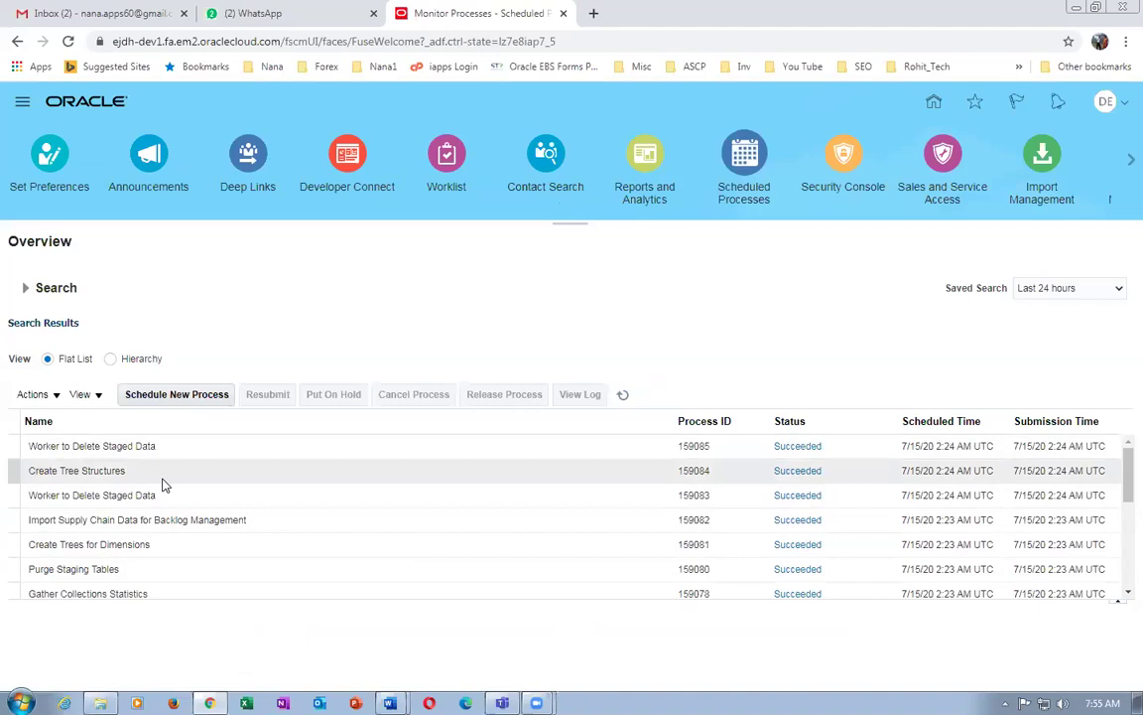
pyautogui.click(174, 394)
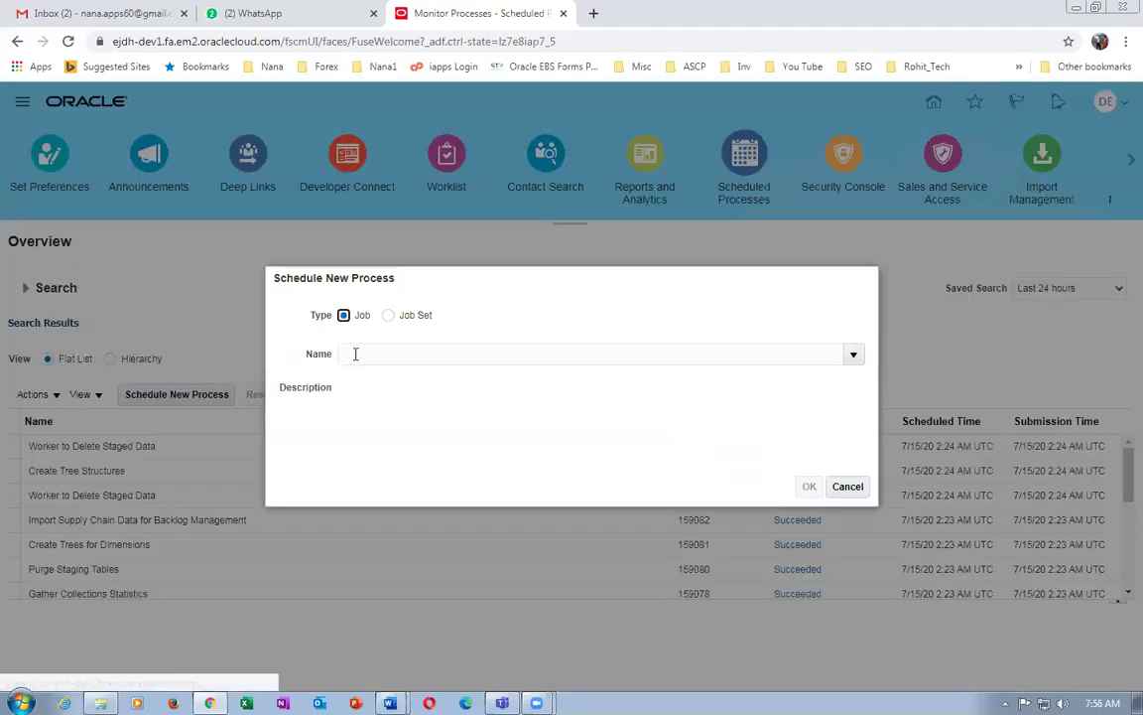
pyautogui.click(358, 353)
pyautogui.write('refr%start%')
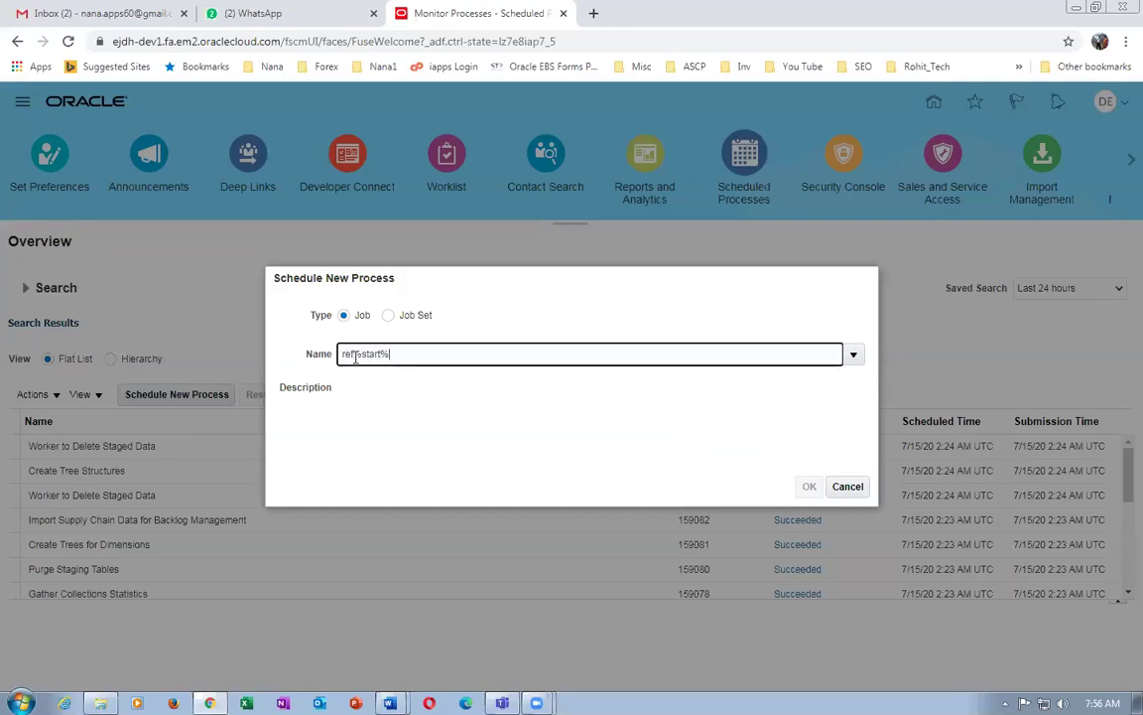
pyautogui.press('Tab')
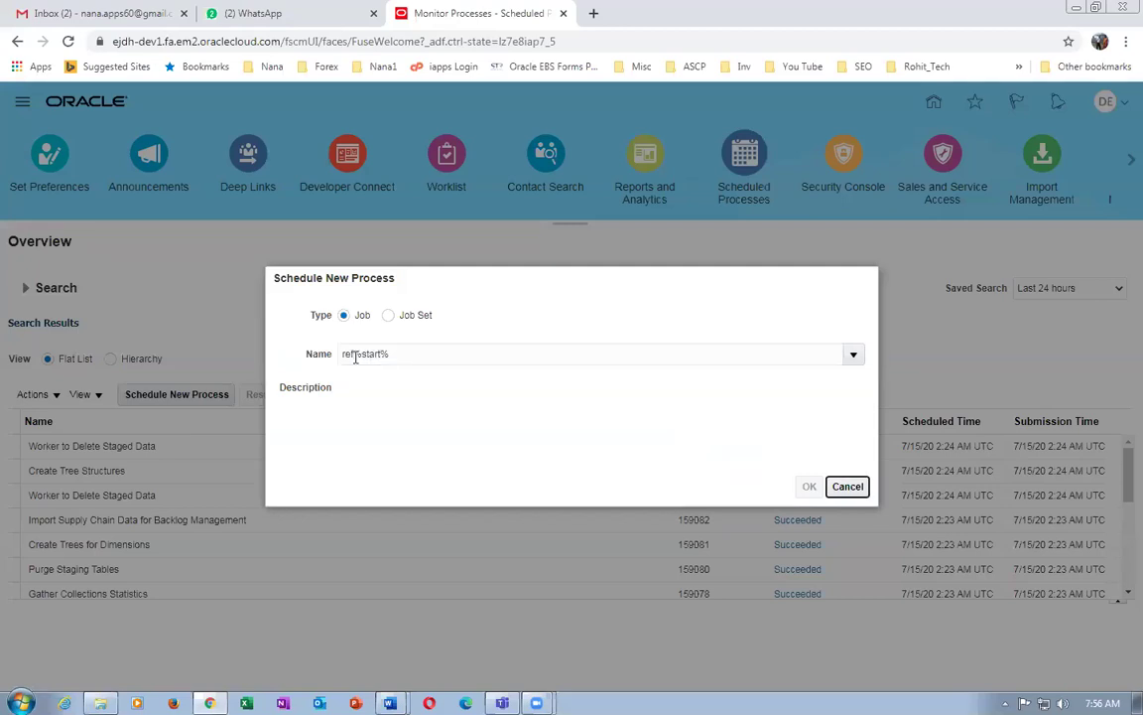
pyautogui.click(807, 487)
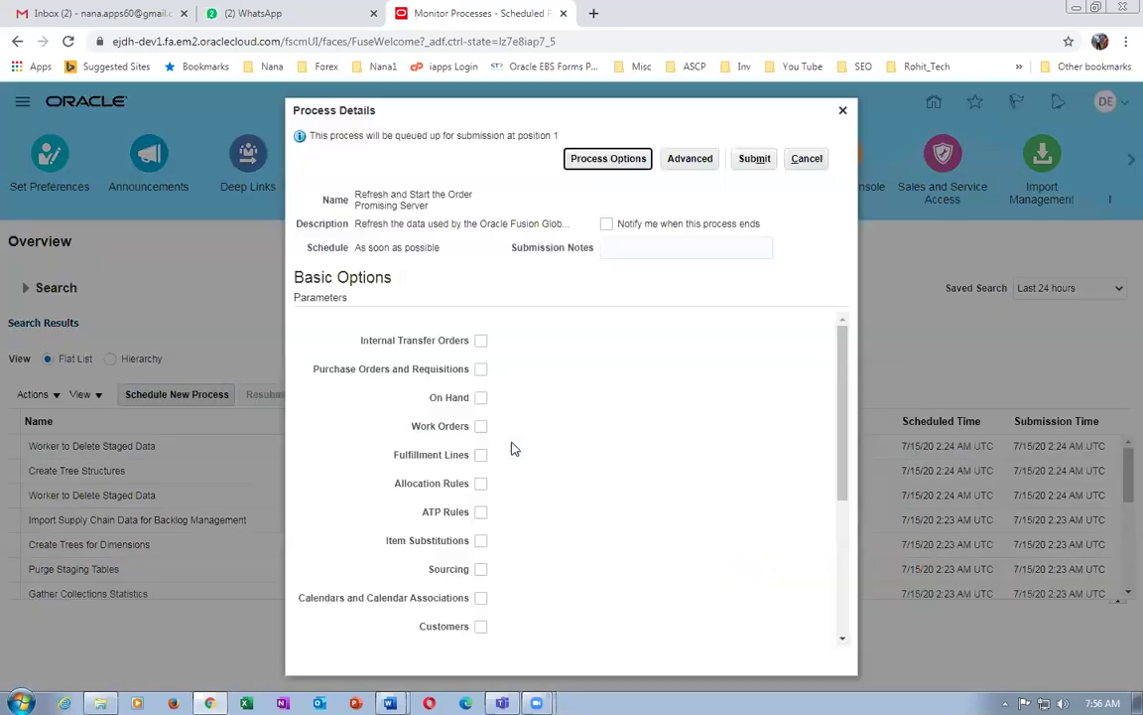
# Include On Hand and Items data, submit the refresh, and acknowledge the confirmation.
pyautogui.click(480, 398)
pyautogui.scroll(-2, 536, 481)
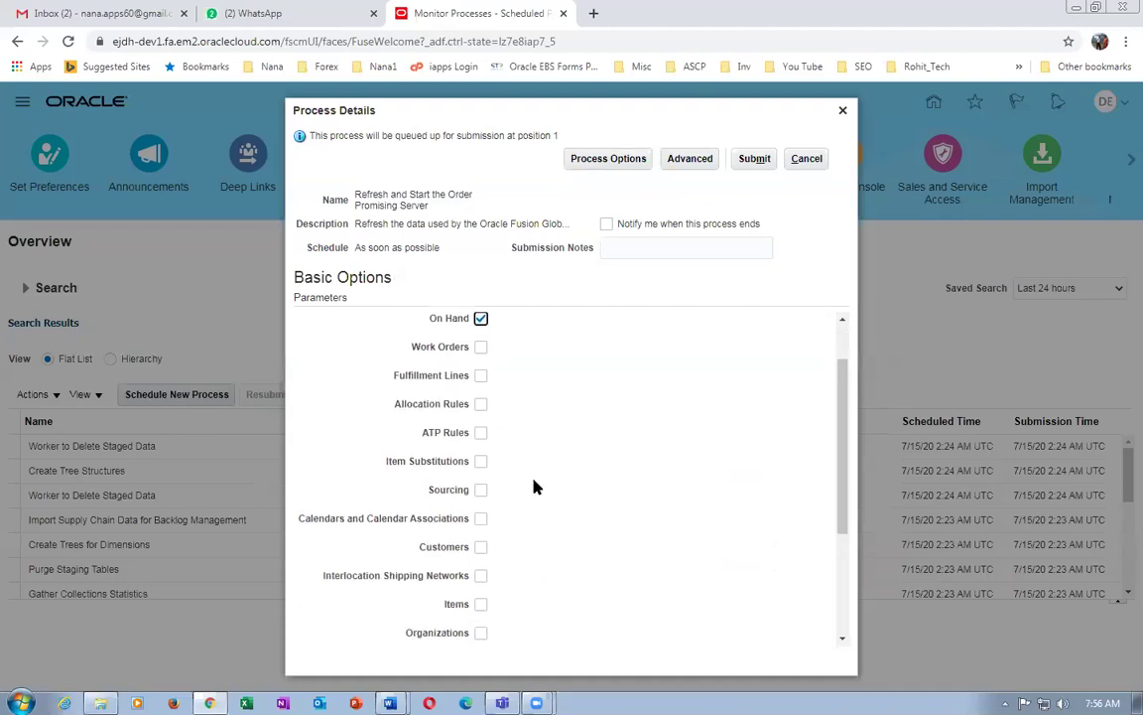
pyautogui.click(480, 605)
pyautogui.click(754, 159)
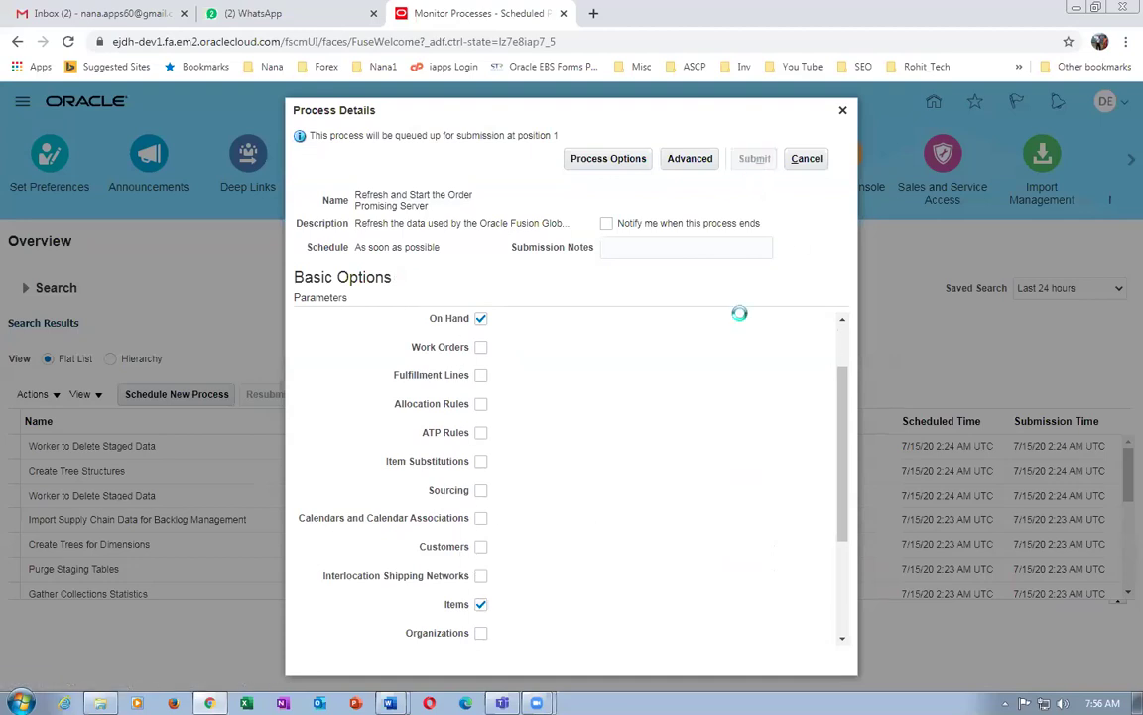
pyautogui.click(748, 267)
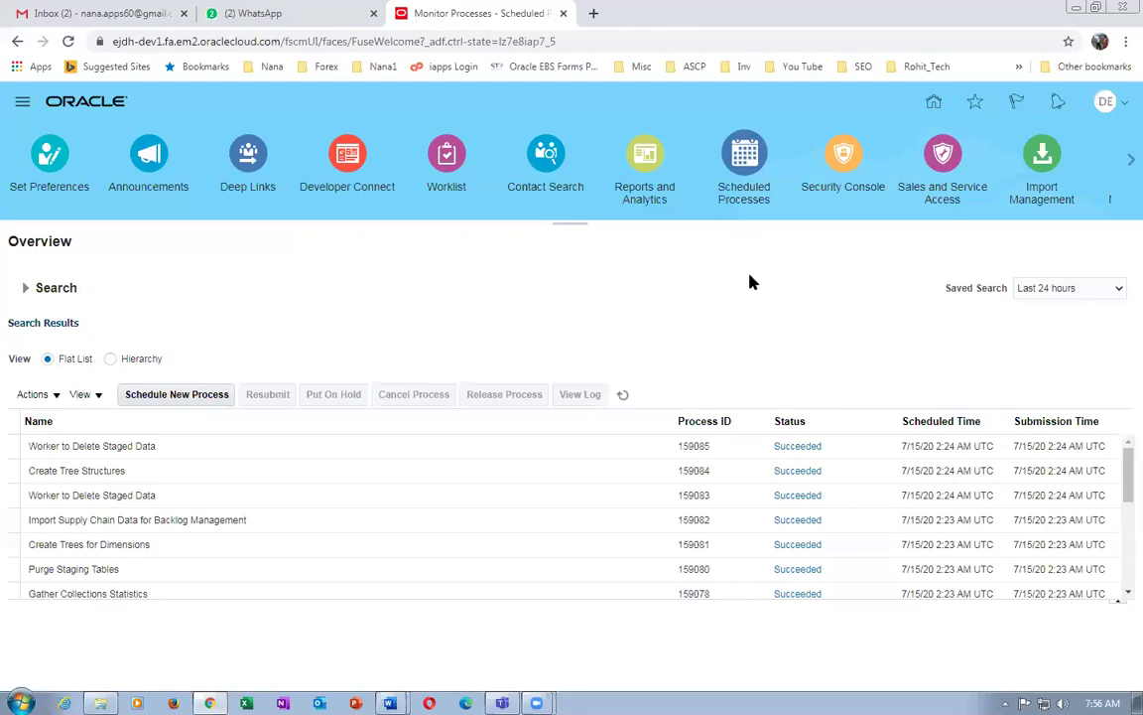
pyautogui.click(626, 397)
pyautogui.hotkey('alt', 'Tab')
# Close the Word Scheduling_Reservation notes to return to the Oracle process list.
pyautogui.click(544, 375)
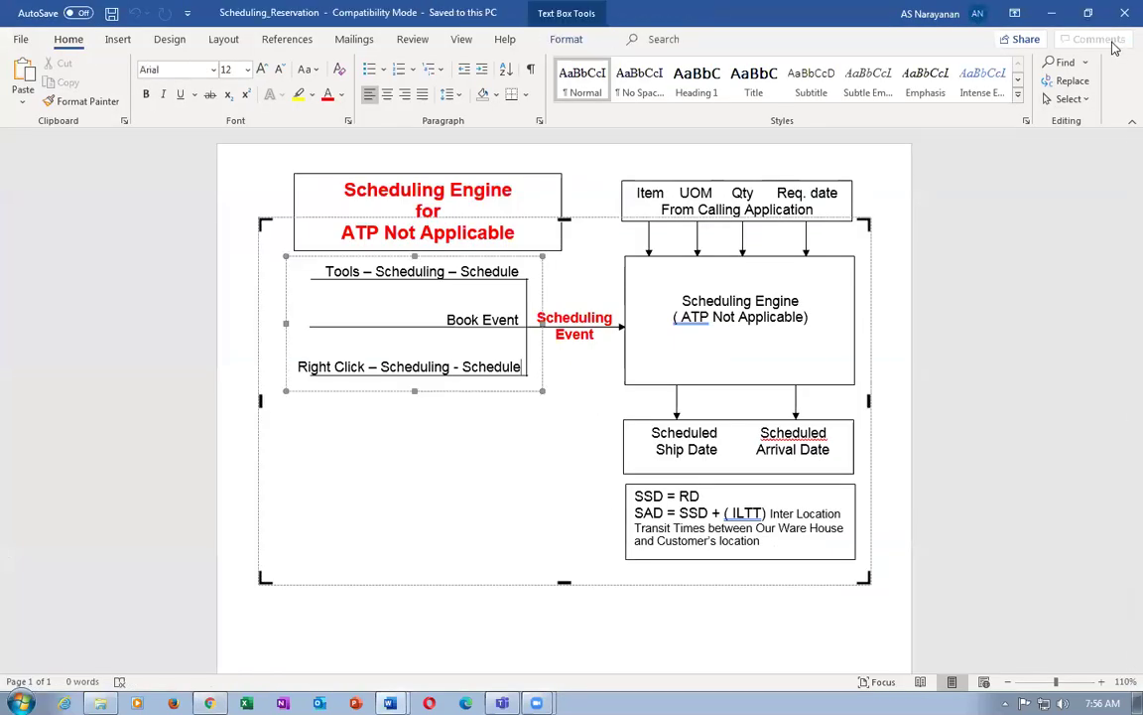
pyautogui.click(1124, 13)
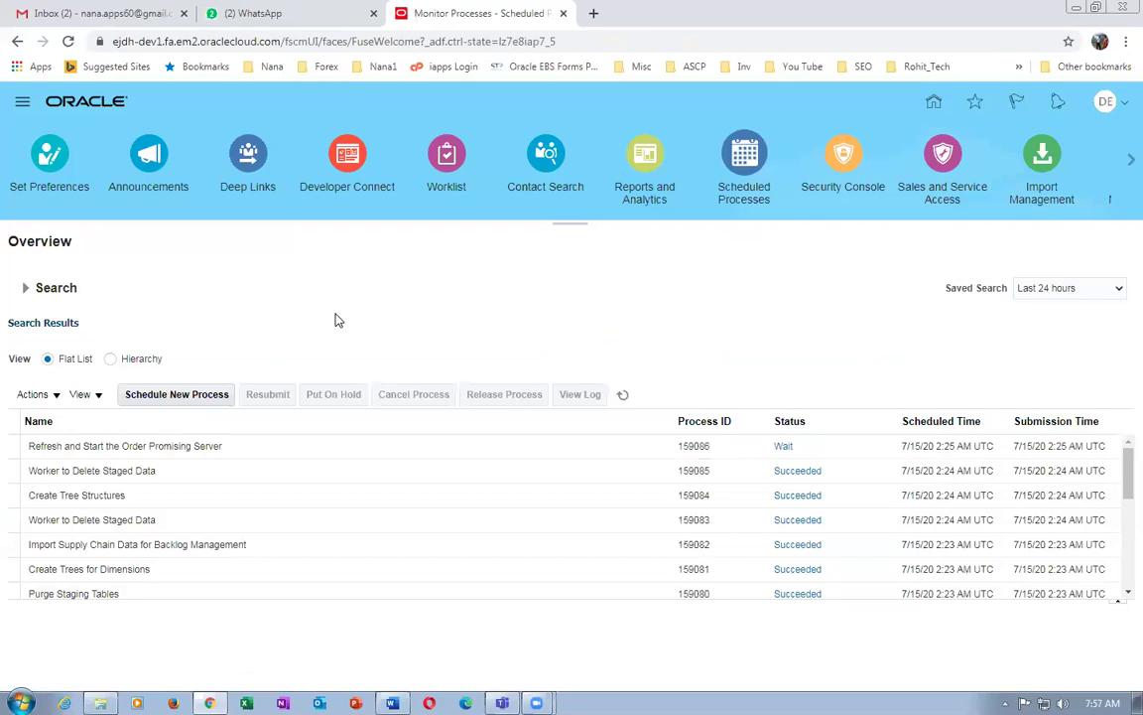
# Refresh the process list until all three order promising processes show Succeeded.
pyautogui.click(622, 394)
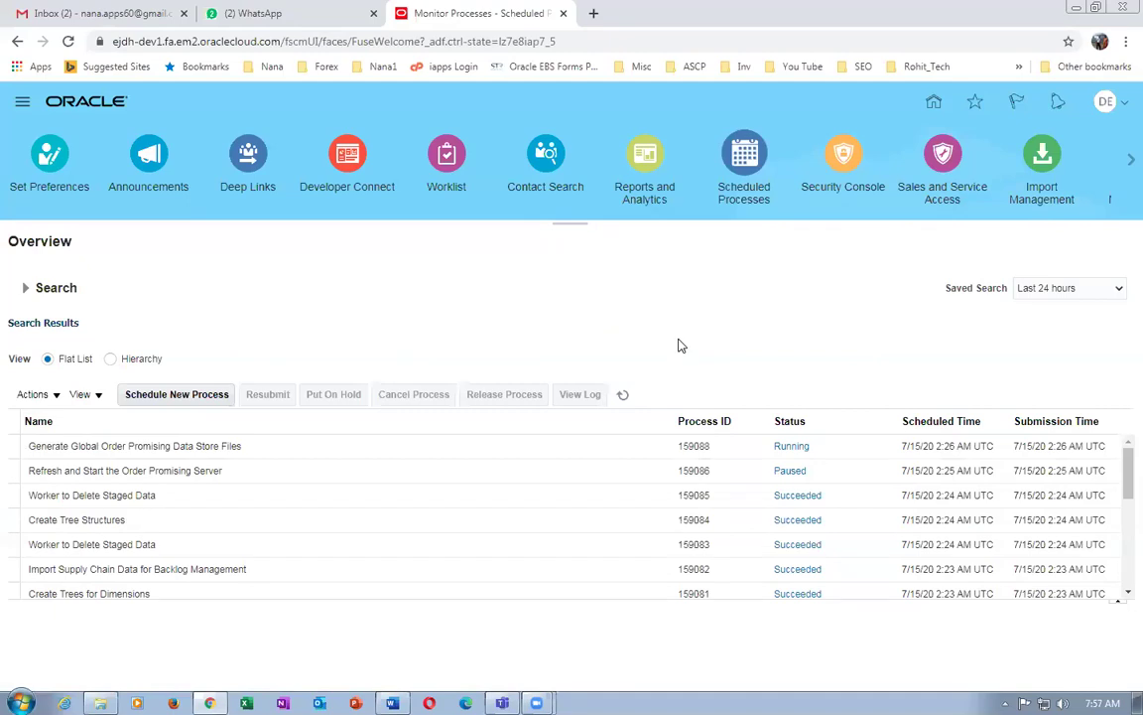
pyautogui.click(623, 394)
pyautogui.click(623, 394)
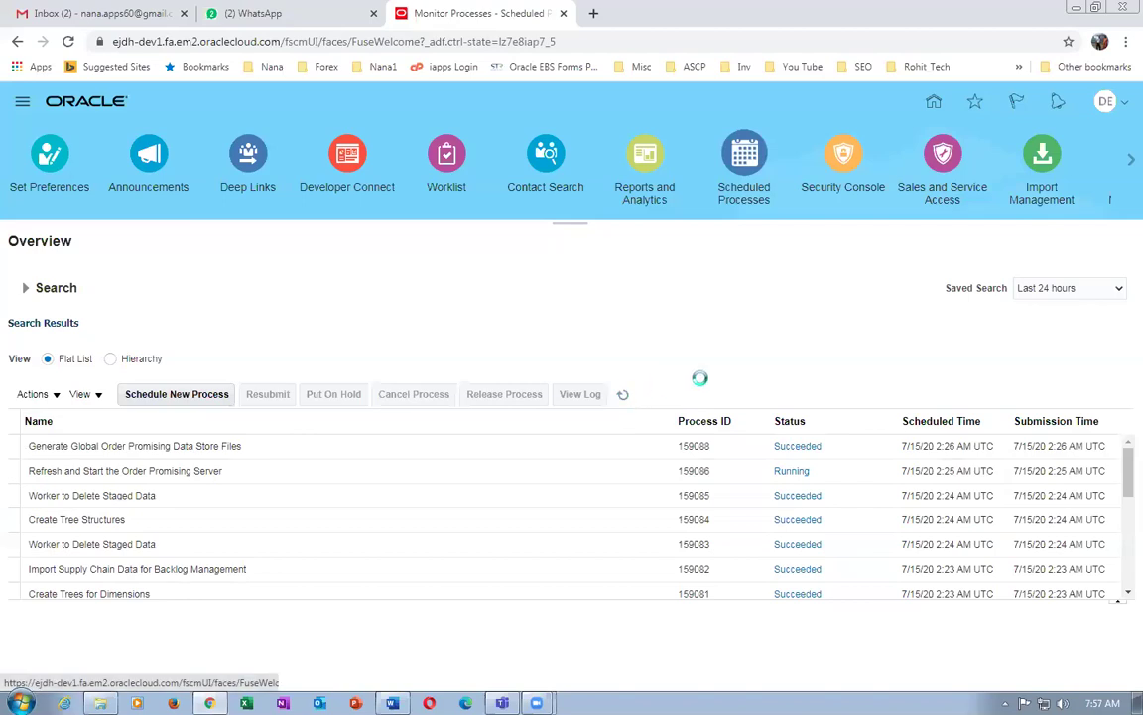
pyautogui.click(623, 395)
pyautogui.click(625, 397)
pyautogui.click(623, 395)
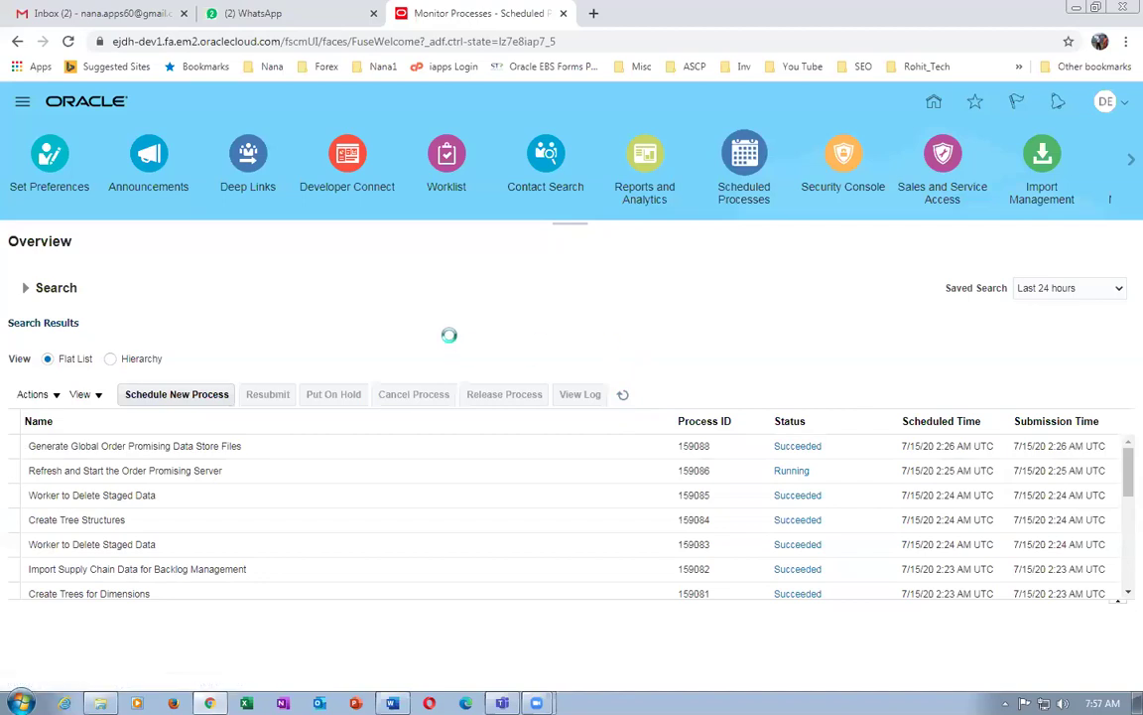
pyautogui.click(623, 396)
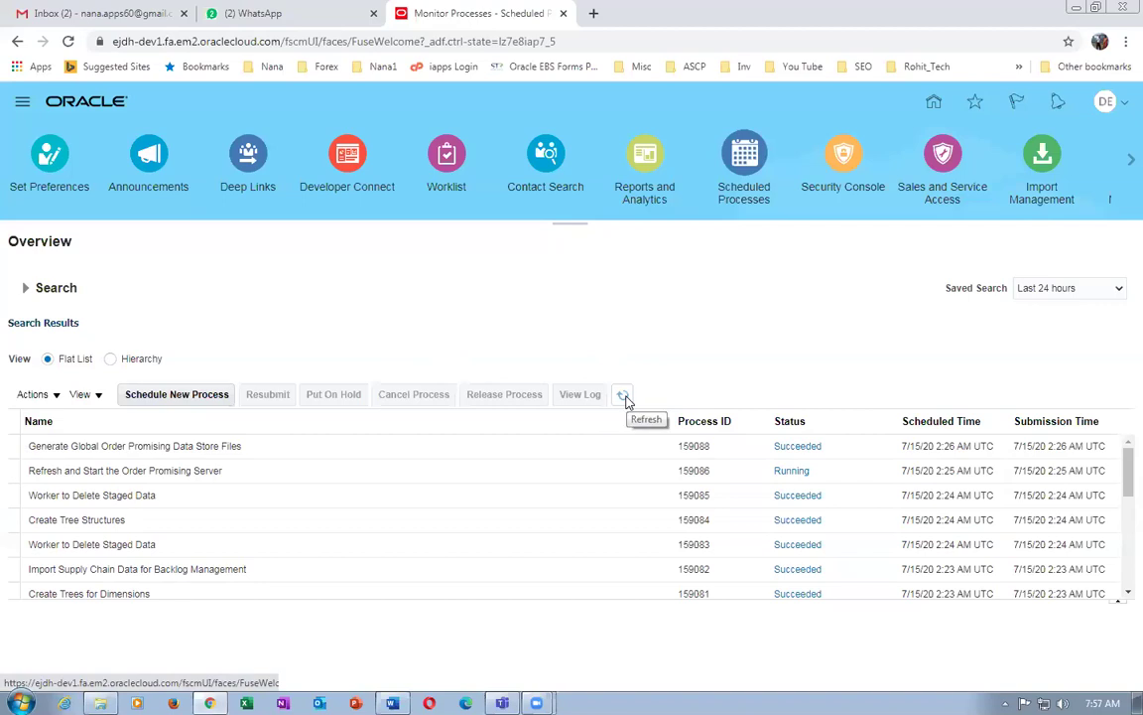
pyautogui.click(623, 396)
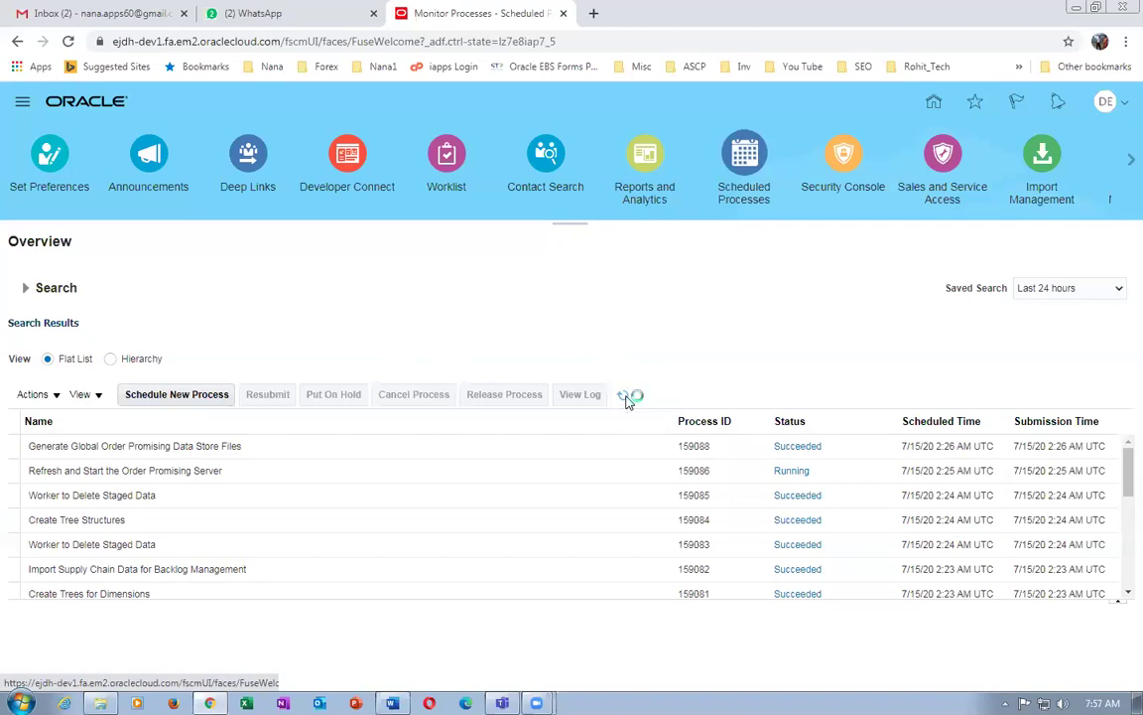
pyautogui.click(625, 397)
pyautogui.click(625, 397)
pyautogui.click(625, 397)
pyautogui.click(624, 396)
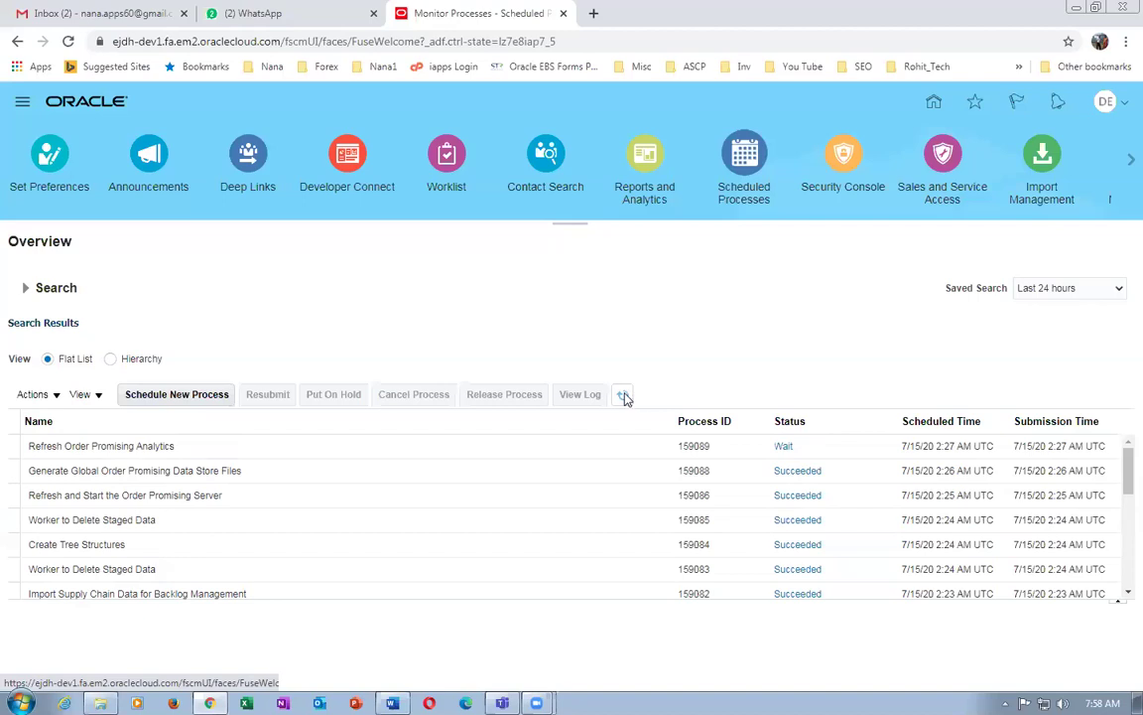
pyautogui.click(623, 395)
pyautogui.click(623, 397)
pyautogui.click(623, 397)
pyautogui.click(624, 397)
pyautogui.click(623, 397)
pyautogui.click(623, 397)
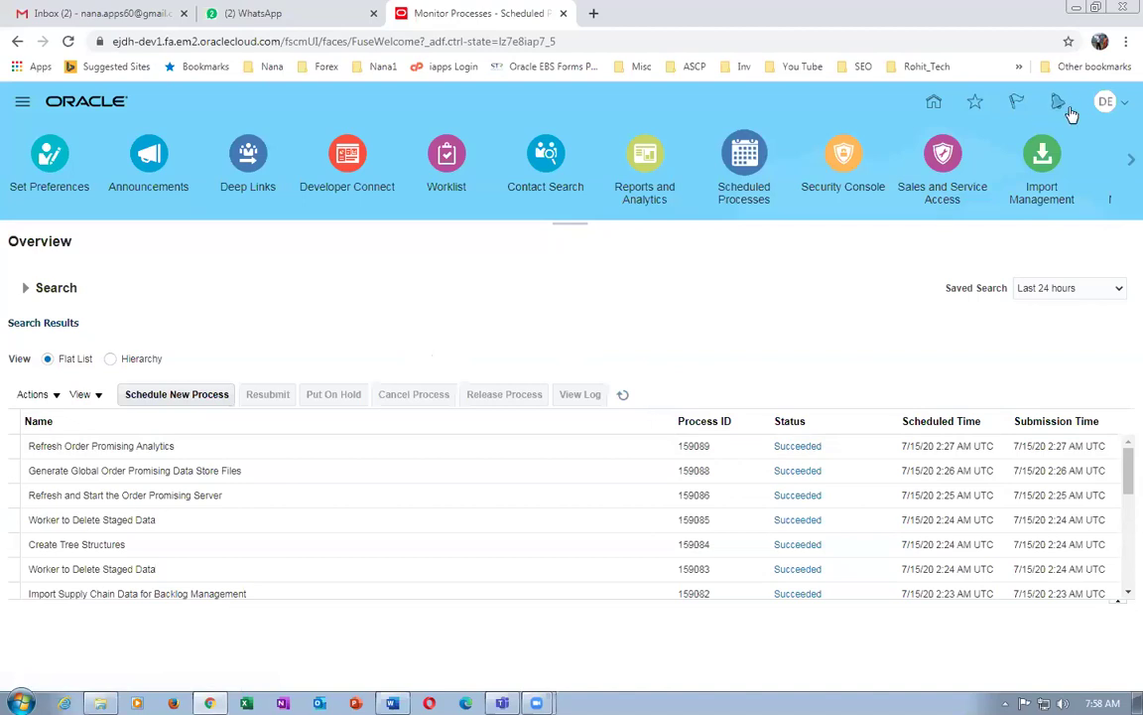
# Sign out of the session, confirm, and sign back in.
pyautogui.click(1107, 103)
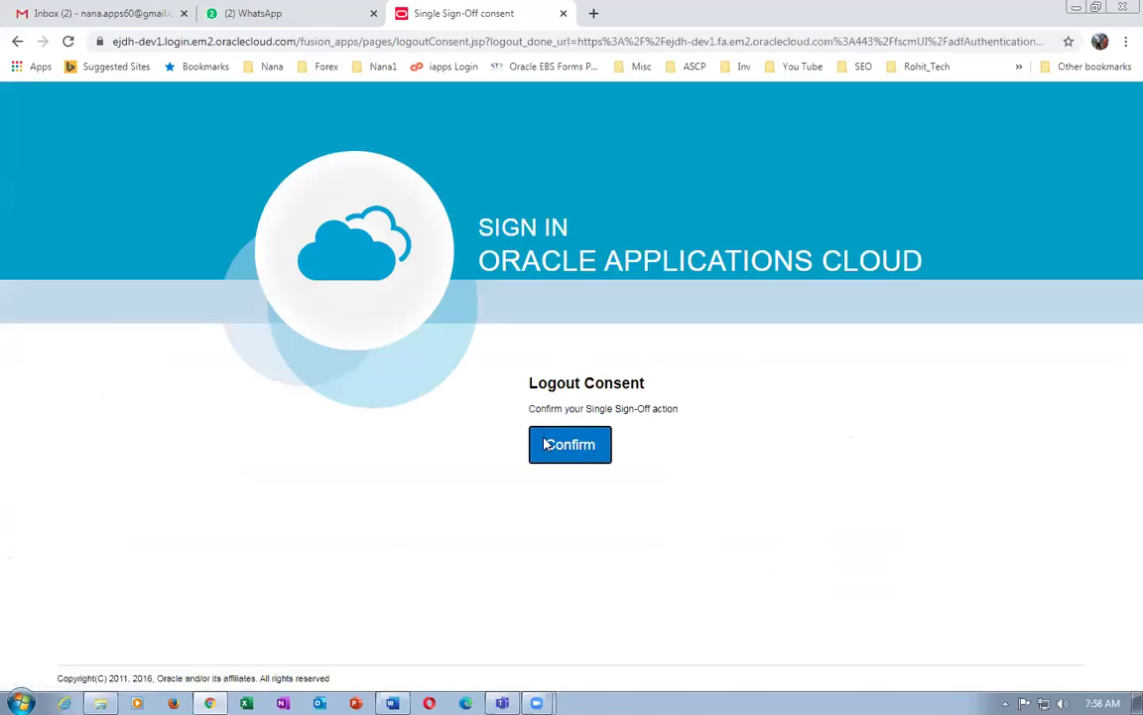
pyautogui.click(544, 444)
pyautogui.click(487, 502)
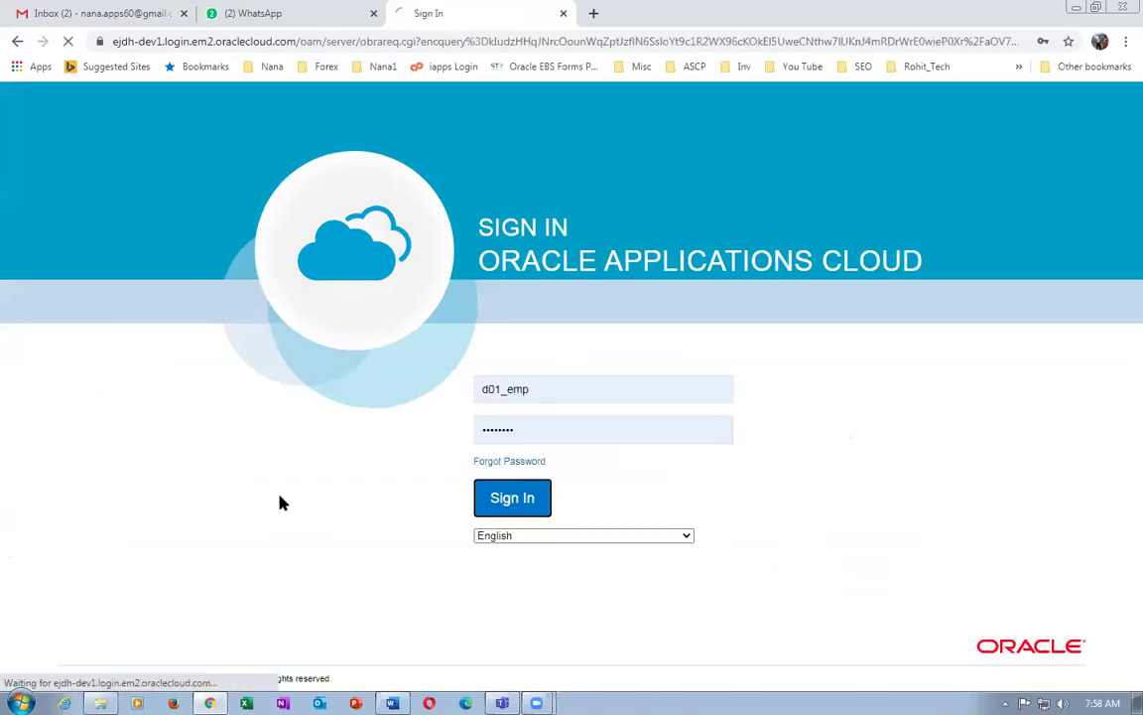
pyautogui.hotkey('alt', 'Tab')
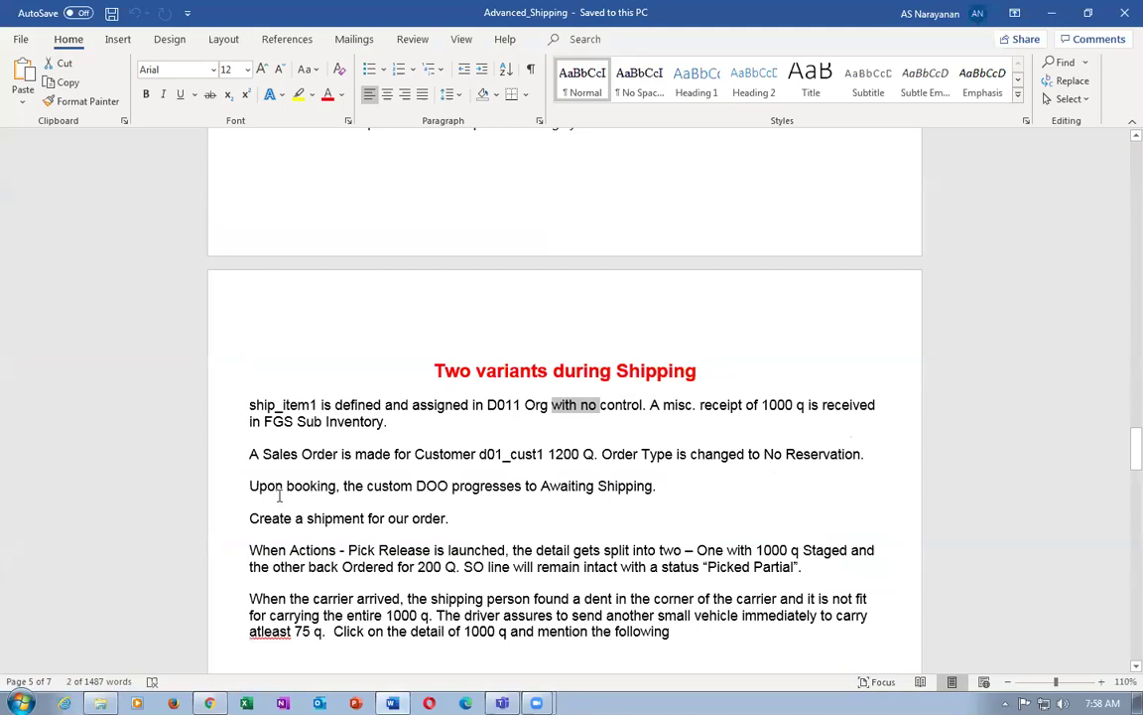
# Find Serial Generation at Inventory Pick in Advanced_Shipping and highlight its 10-quantity SO and Create Shipment steps.
pyautogui.click(283, 535)
pyautogui.press('pageup')
pyautogui.press('pageup')
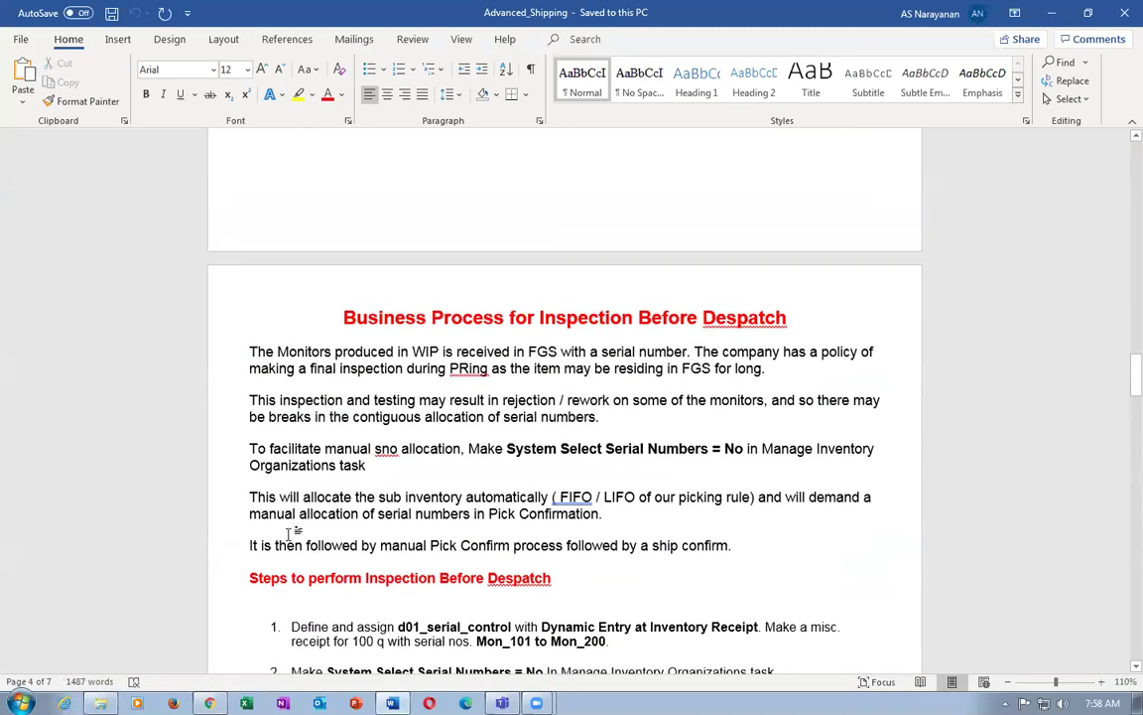
pyautogui.press('pageup')
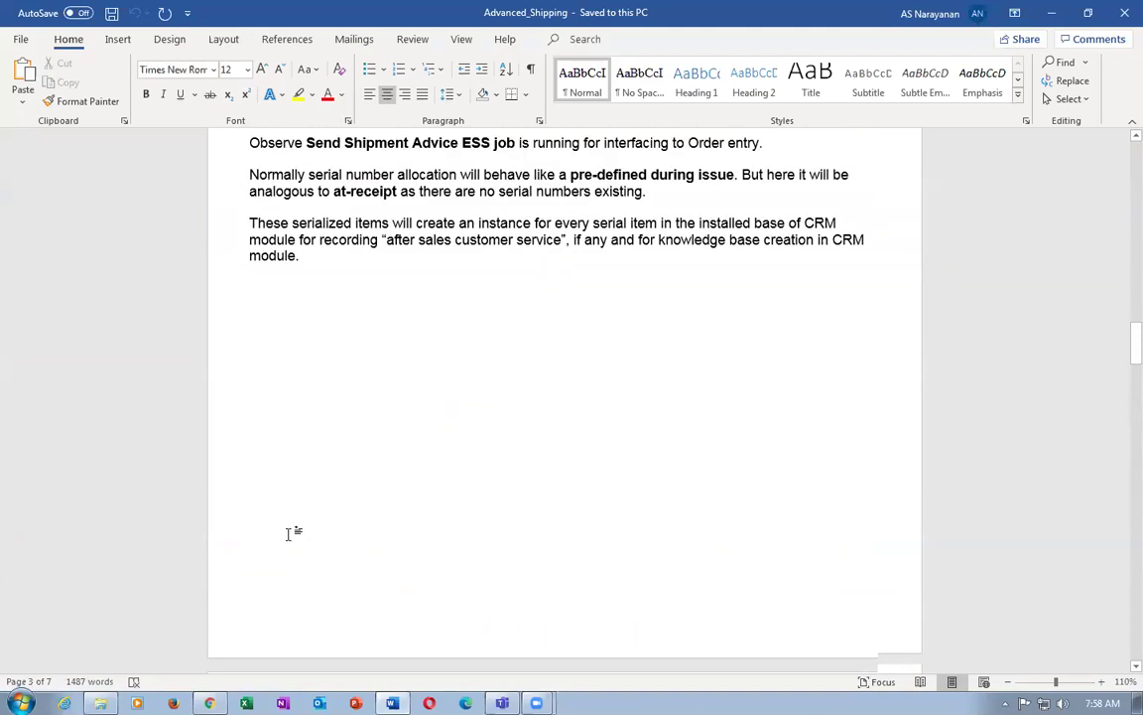
pyautogui.press('pageup')
pyautogui.press('pageup')
pyautogui.press('pageup')
pyautogui.press('pageup')
pyautogui.press('pageup')
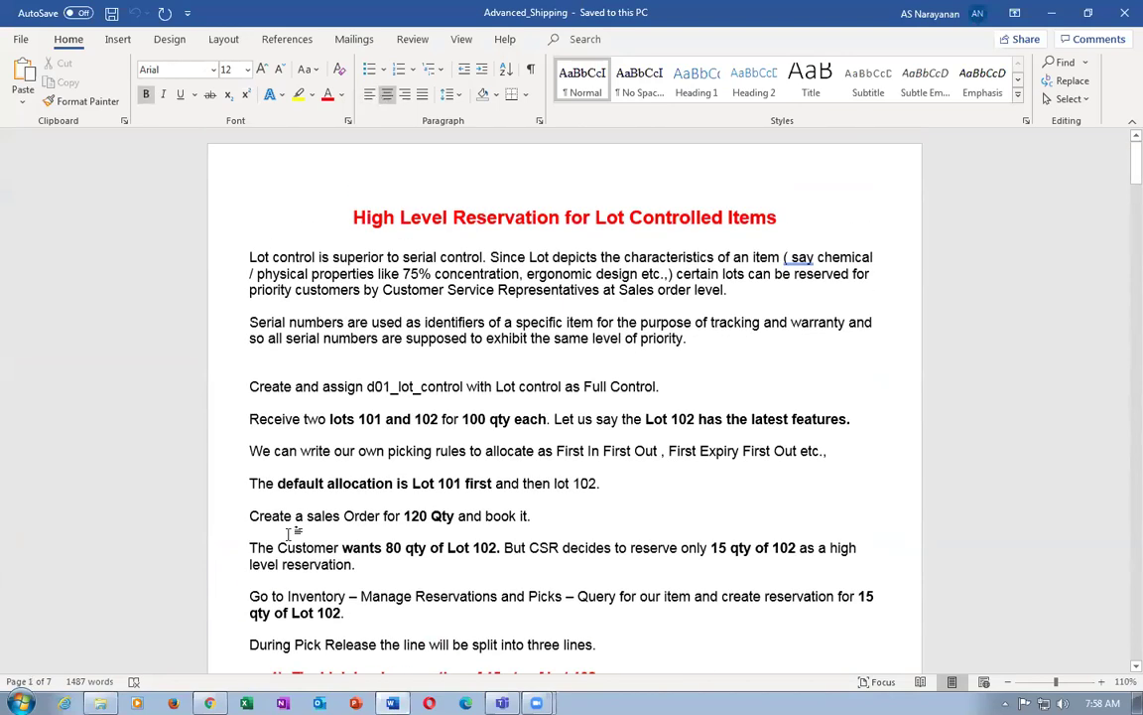
pyautogui.press('pagedown')
pyautogui.press('pagedown')
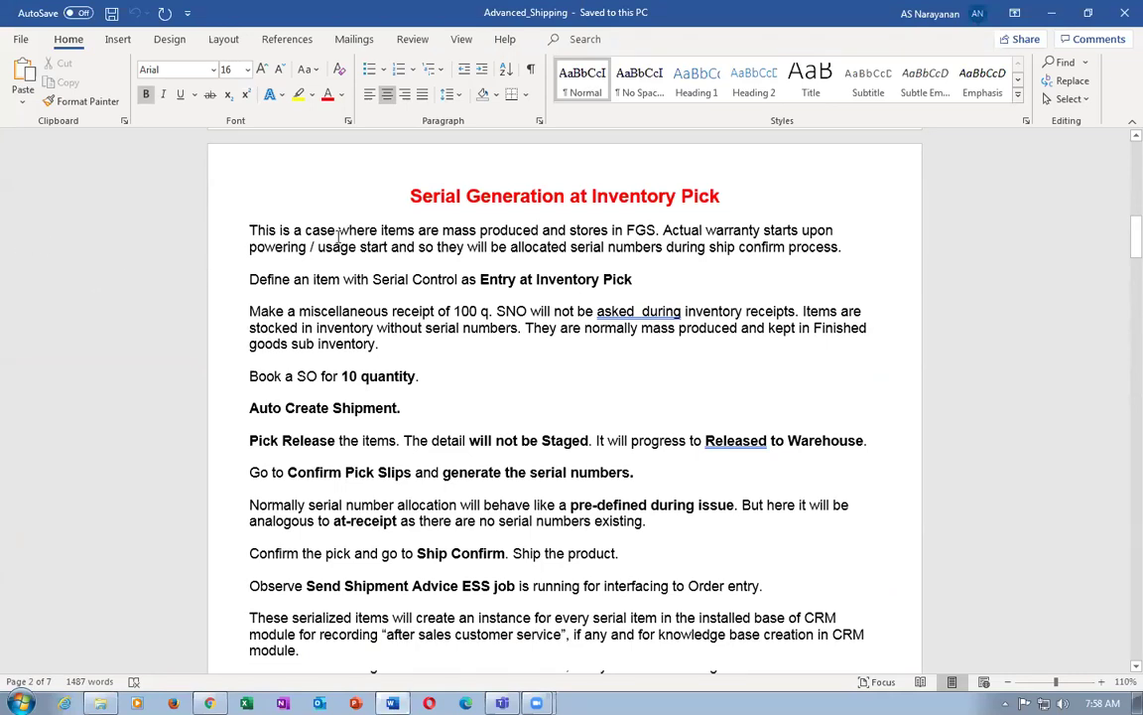
pyautogui.press('Right')
pyautogui.press('Right')
pyautogui.press('Right')
pyautogui.press('Right')
pyautogui.press('Right')
pyautogui.press('Right')
pyautogui.moveTo(284, 376); pyautogui.dragTo(362, 385)
pyautogui.moveTo(285, 408); pyautogui.dragTo(400, 408)
pyautogui.click(337, 376)
# Start a new sales order in Order Management and check its business unit value.
pyautogui.hotkey('alt', 'Tab')
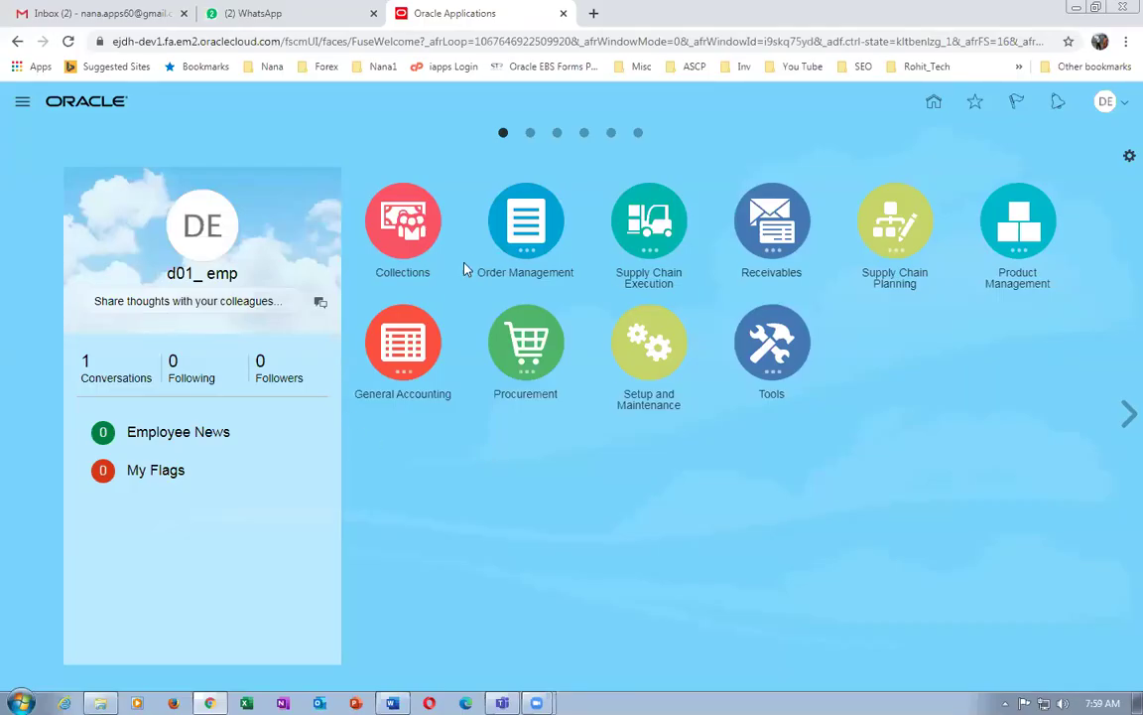
pyautogui.click(520, 239)
pyautogui.click(512, 319)
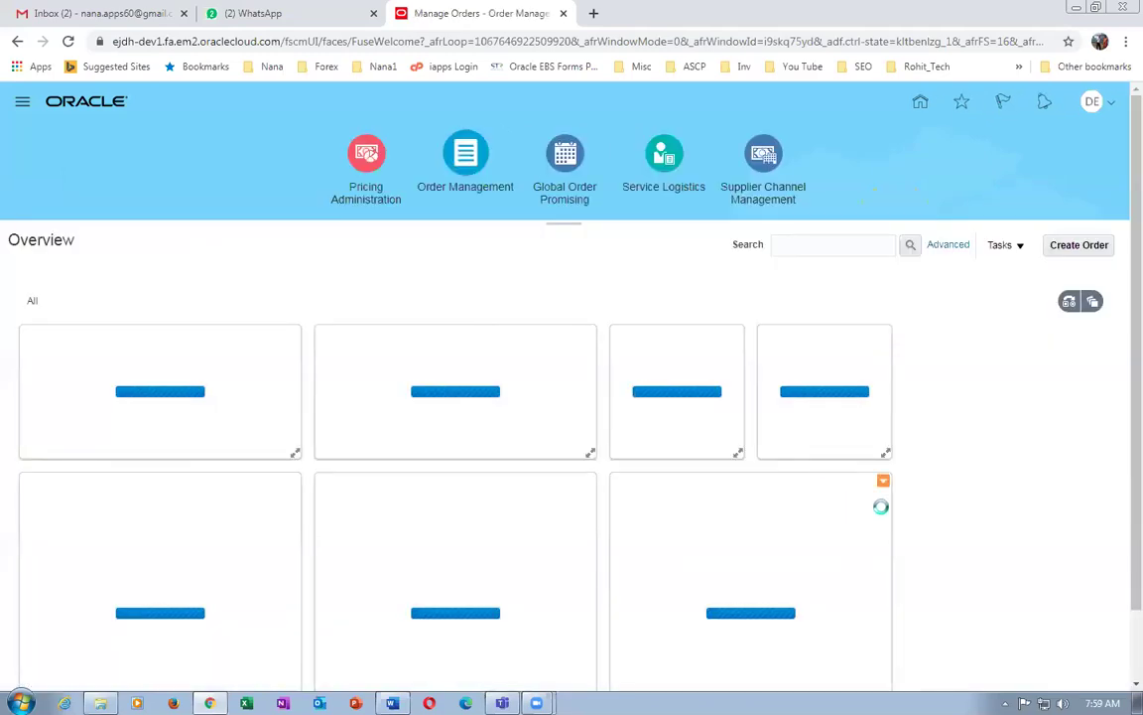
pyautogui.click(1090, 247)
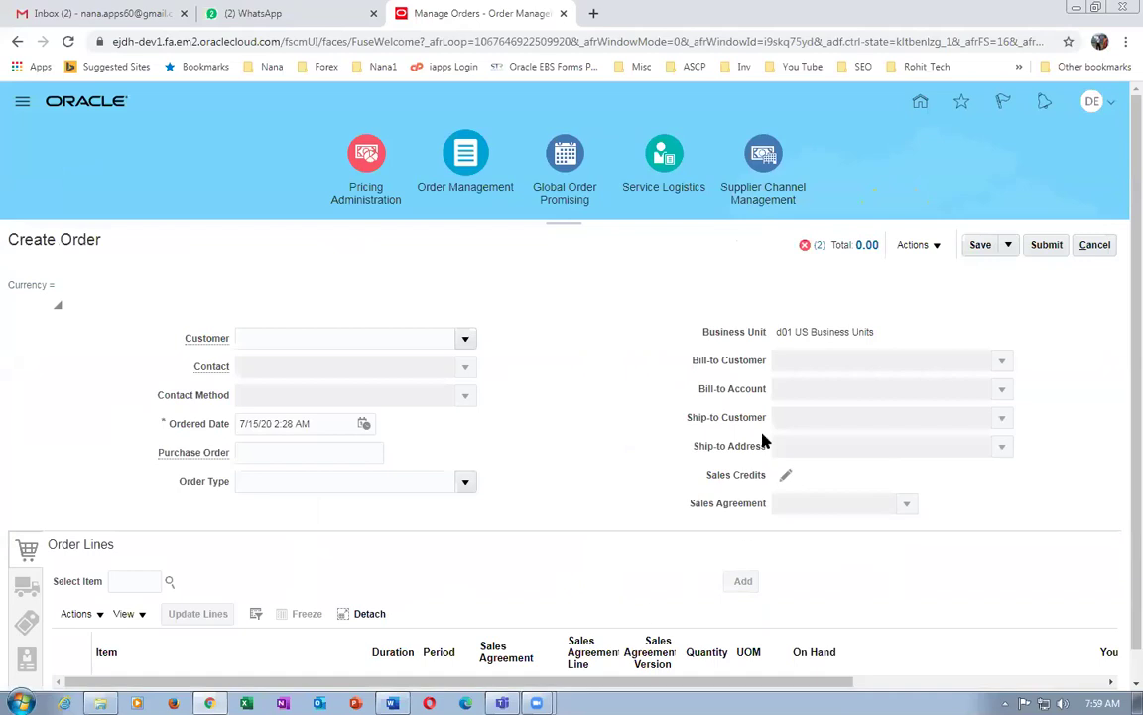
pyautogui.click(785, 331)
pyautogui.moveTo(778, 332); pyautogui.dragTo(857, 347)
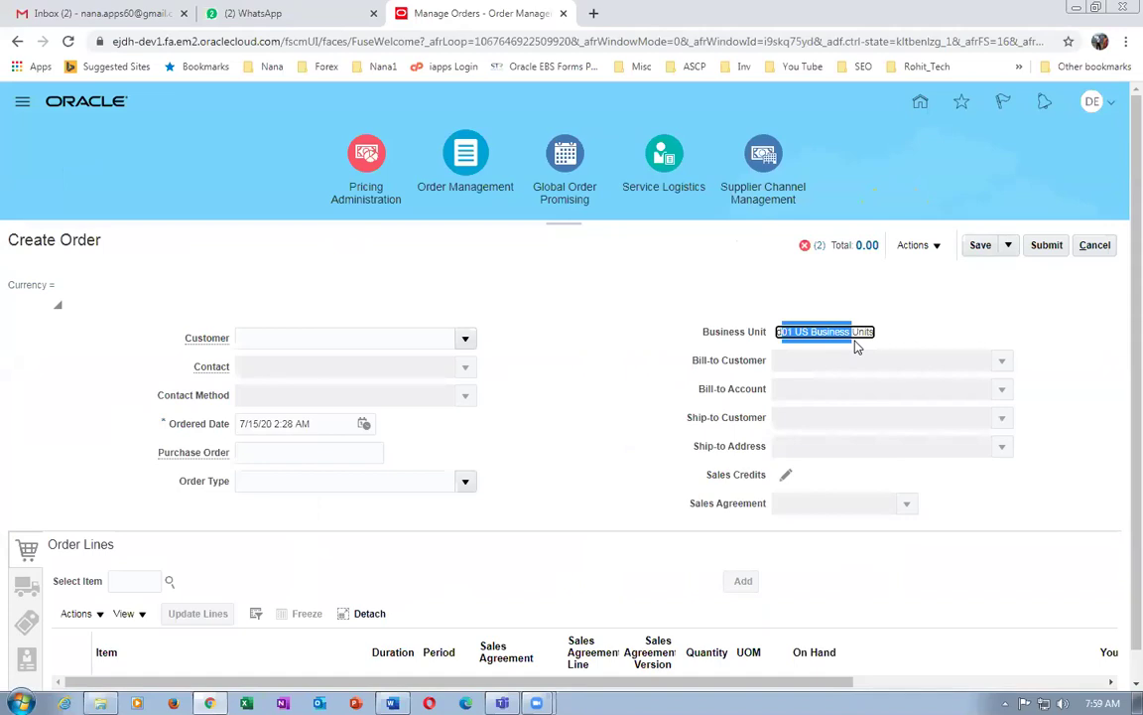
pyautogui.click(957, 342)
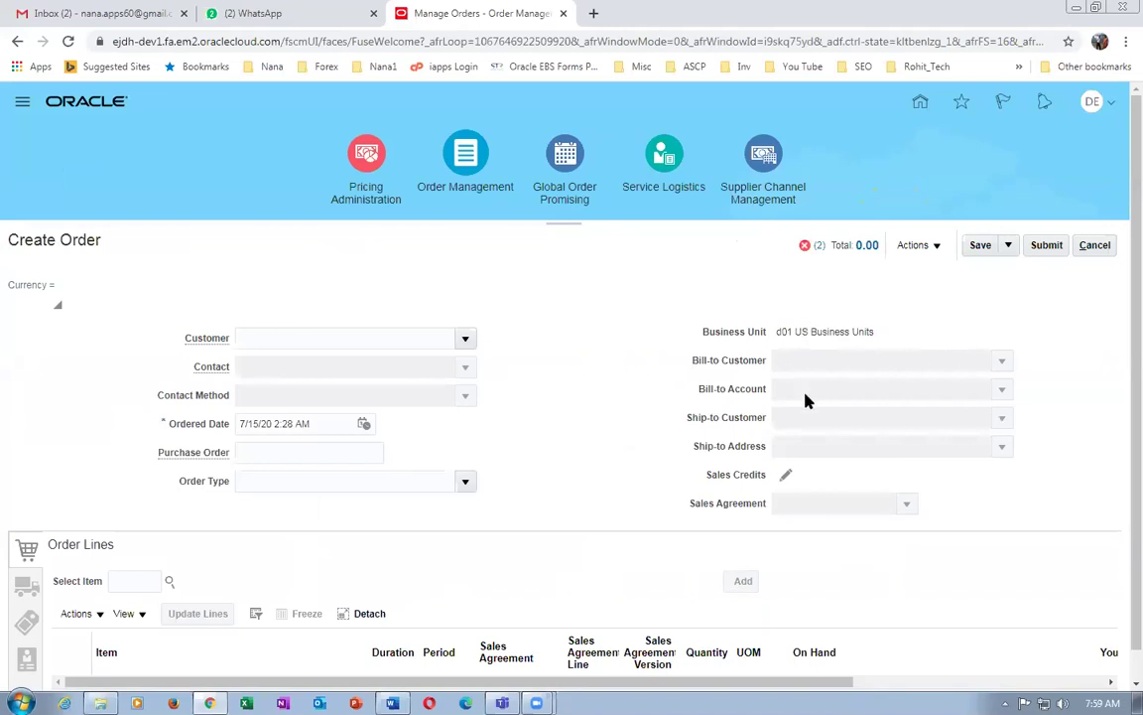
pyautogui.moveTo(777, 331); pyautogui.dragTo(869, 332)
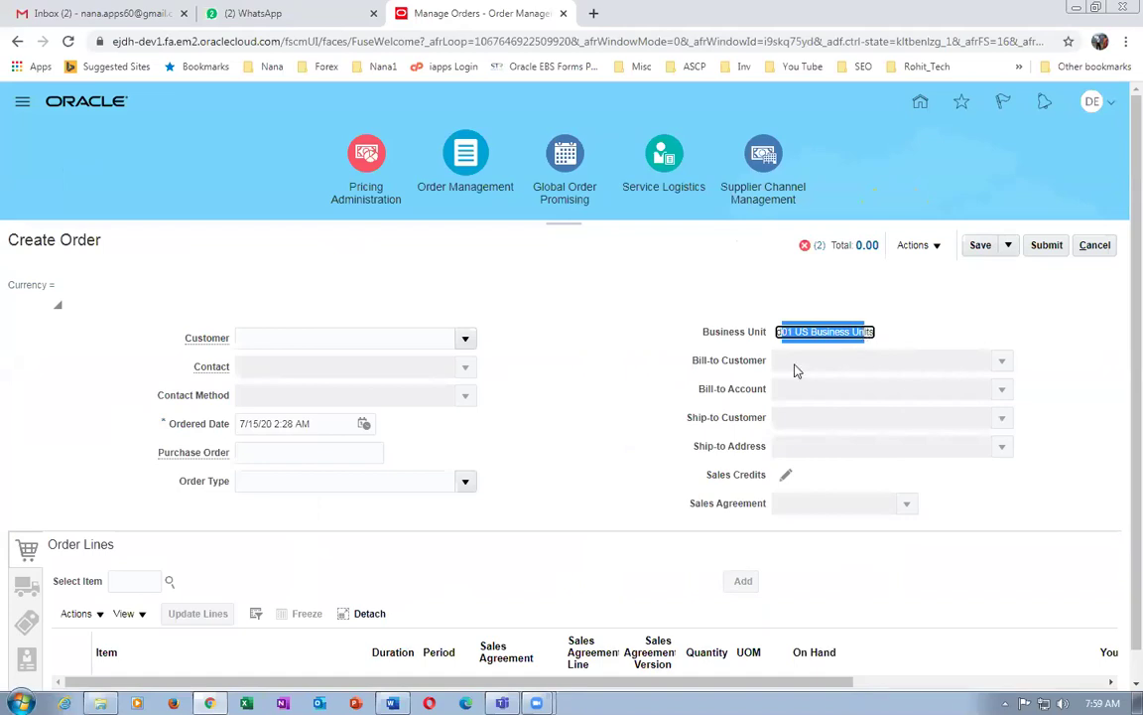
# Set customer d01_cust_1 and add a line for 10 of d0102_serial_at_pick.
pyautogui.click(253, 336)
pyautogui.write('d01')
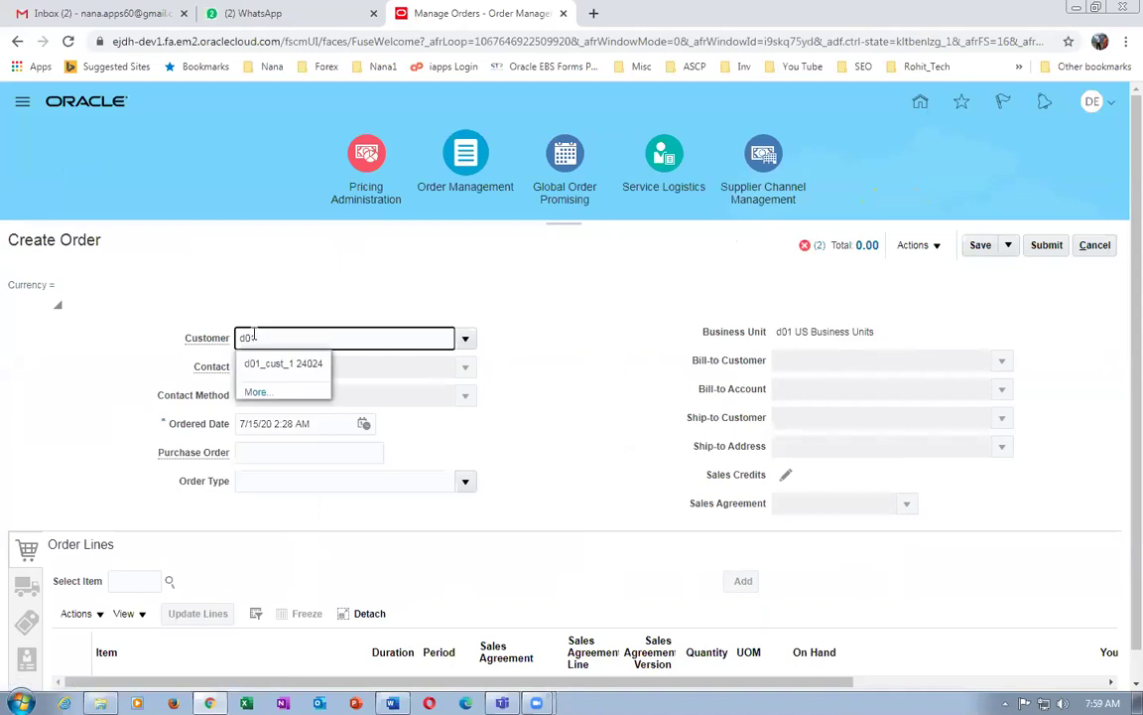
pyautogui.click(283, 363)
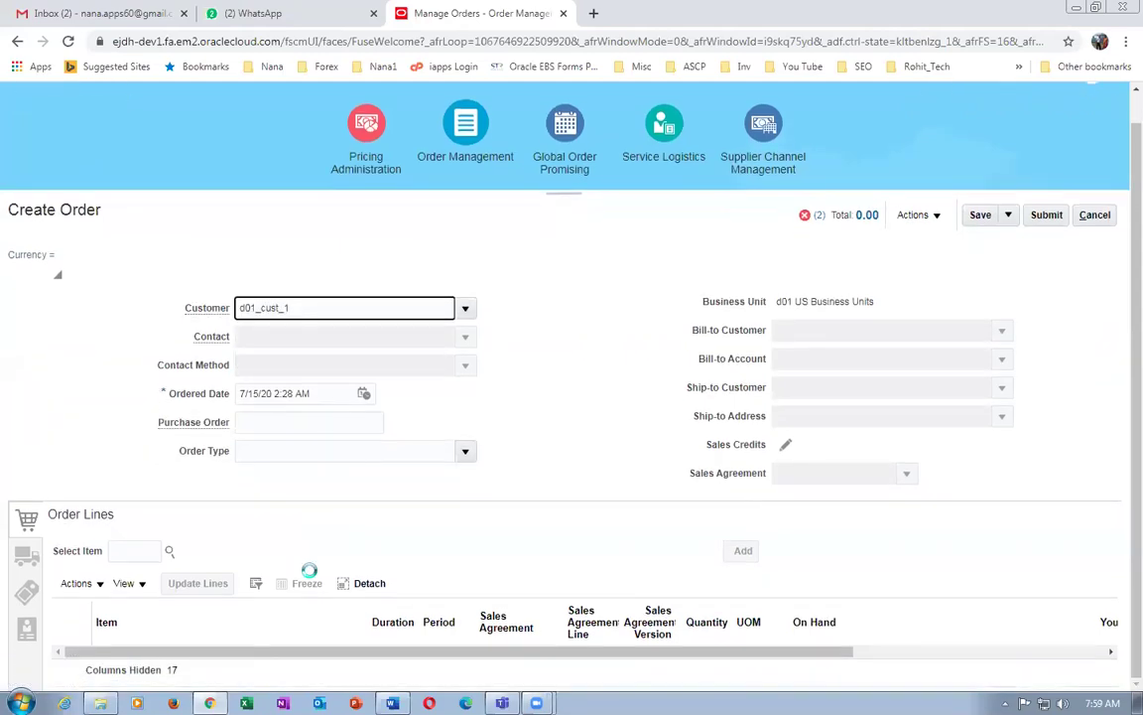
pyautogui.click(139, 549)
pyautogui.write('d0')
pyautogui.write('101')
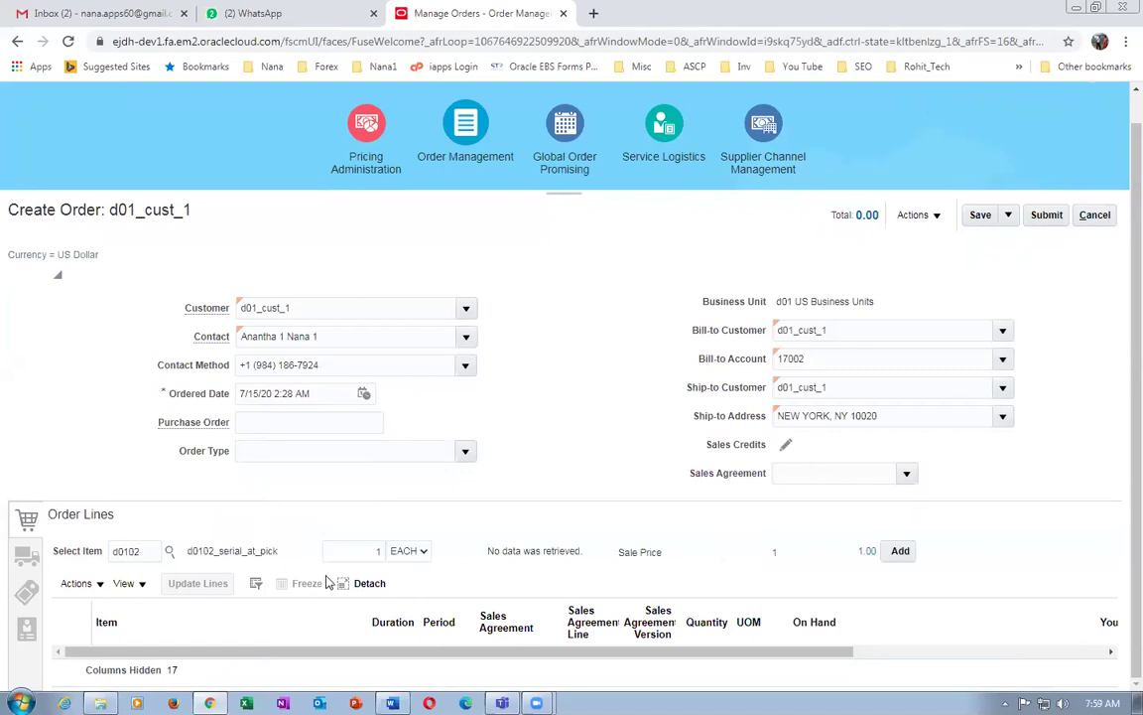
pyautogui.click(352, 551)
pyautogui.doubleClick(377, 551)
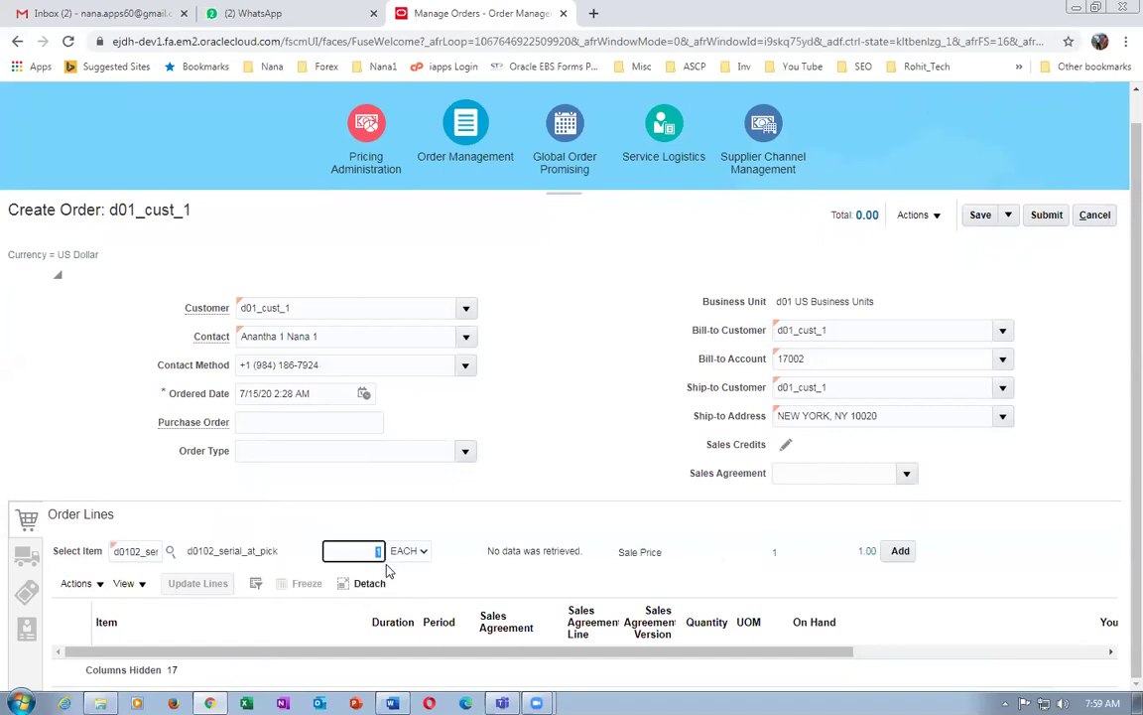
pyautogui.click(330, 496)
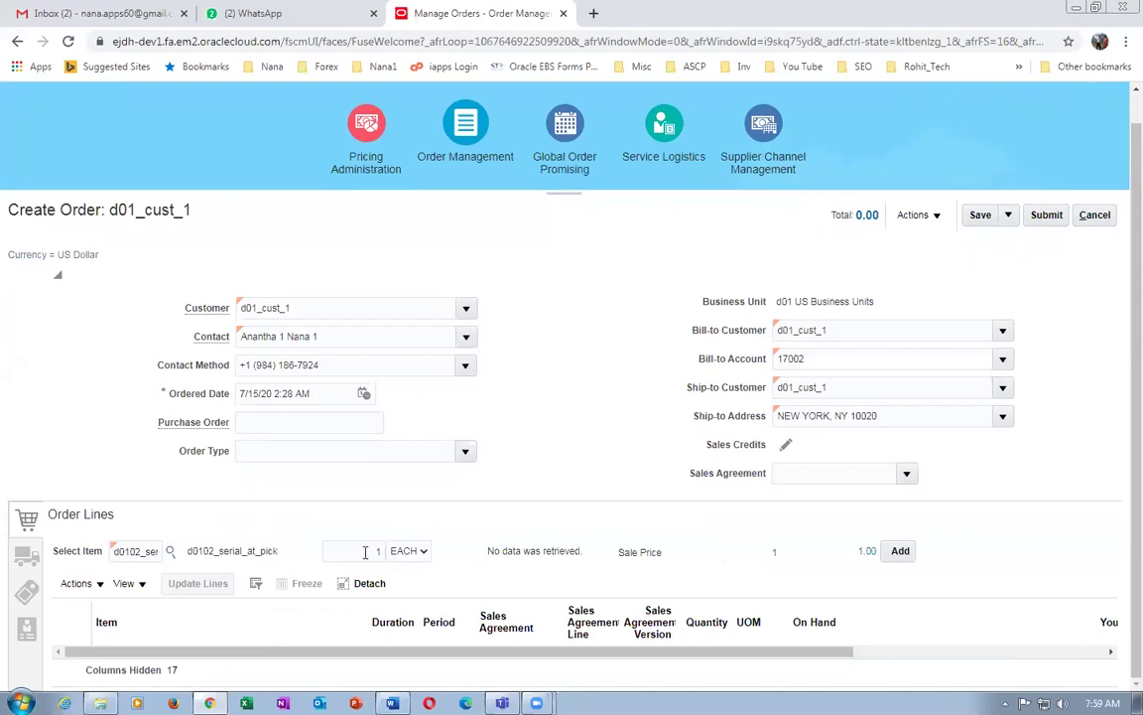
pyautogui.click(367, 550)
pyautogui.write('0')
pyautogui.press('Tab')
pyautogui.click(892, 555)
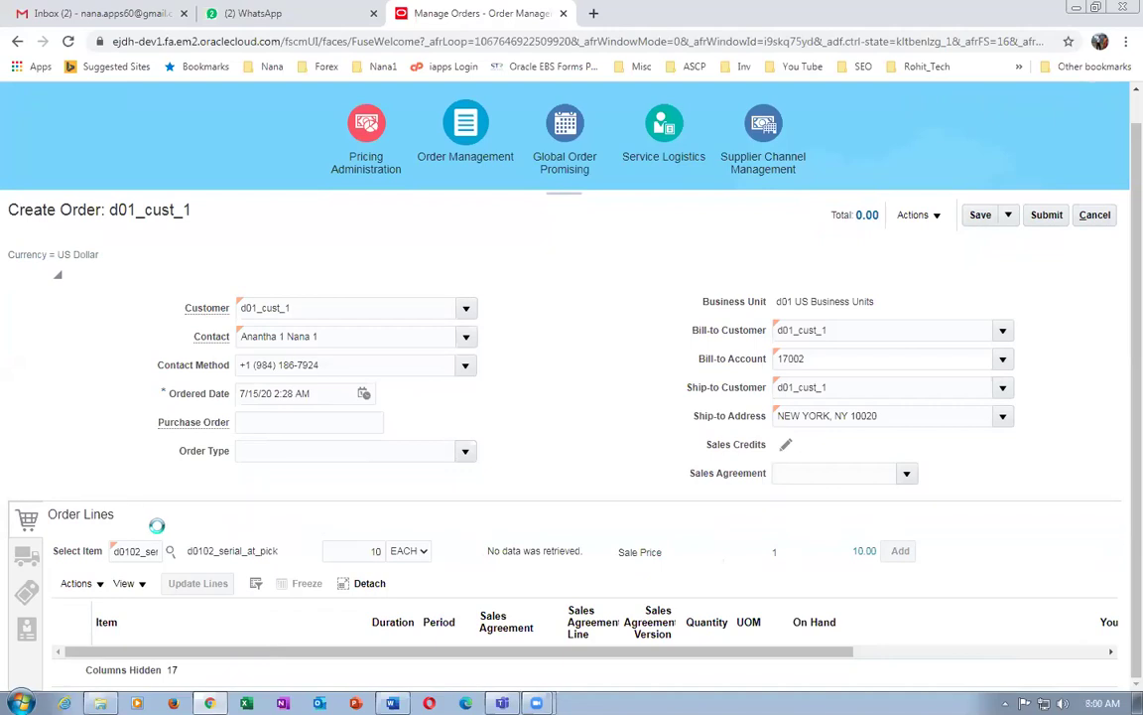
# Set the line's supply warehouse to D011 - d01_child_1 and submit the order.
pyautogui.click(27, 555)
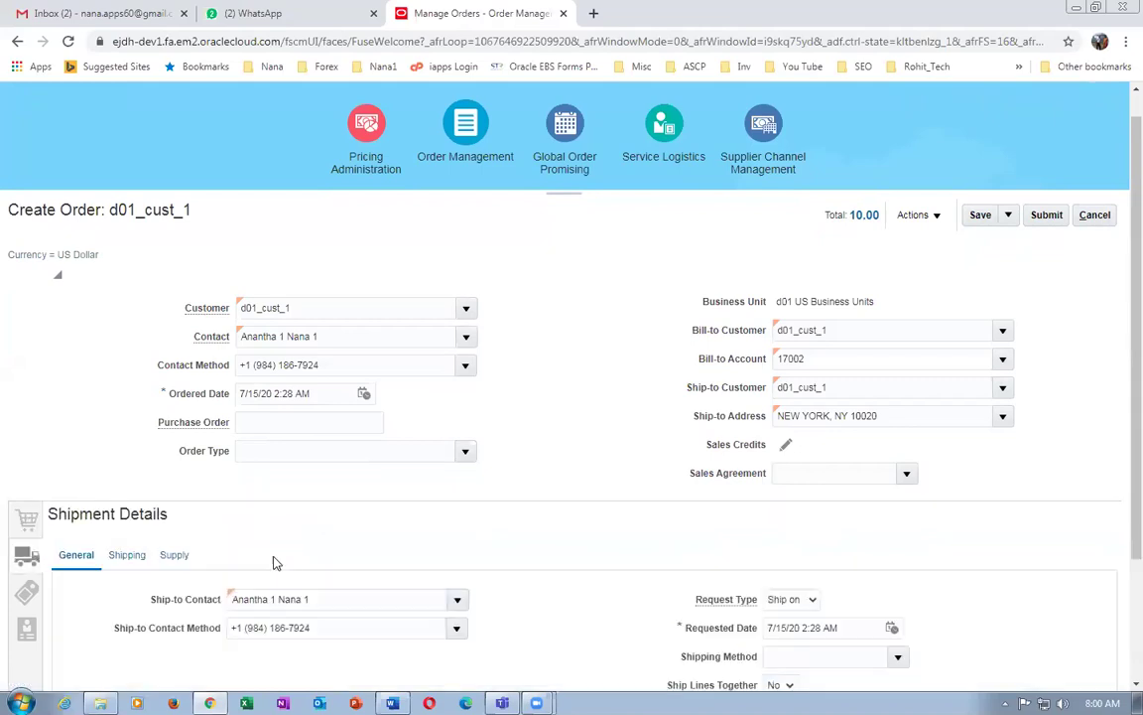
pyautogui.click(177, 561)
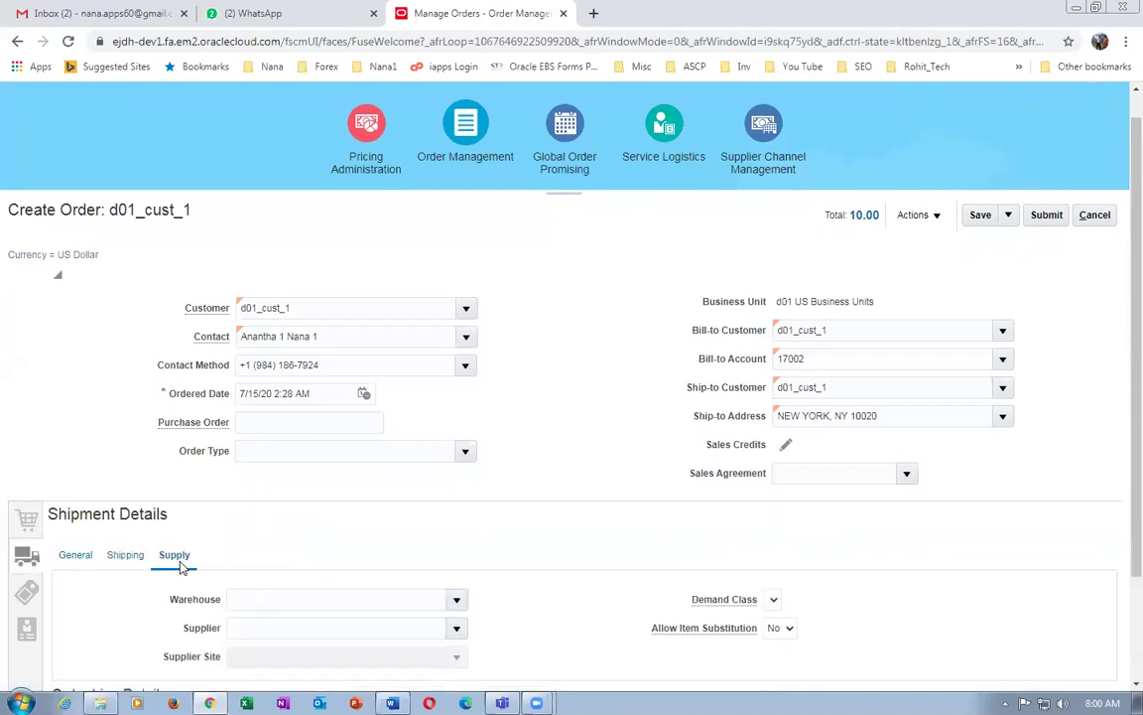
pyautogui.click(268, 598)
pyautogui.write('d01')
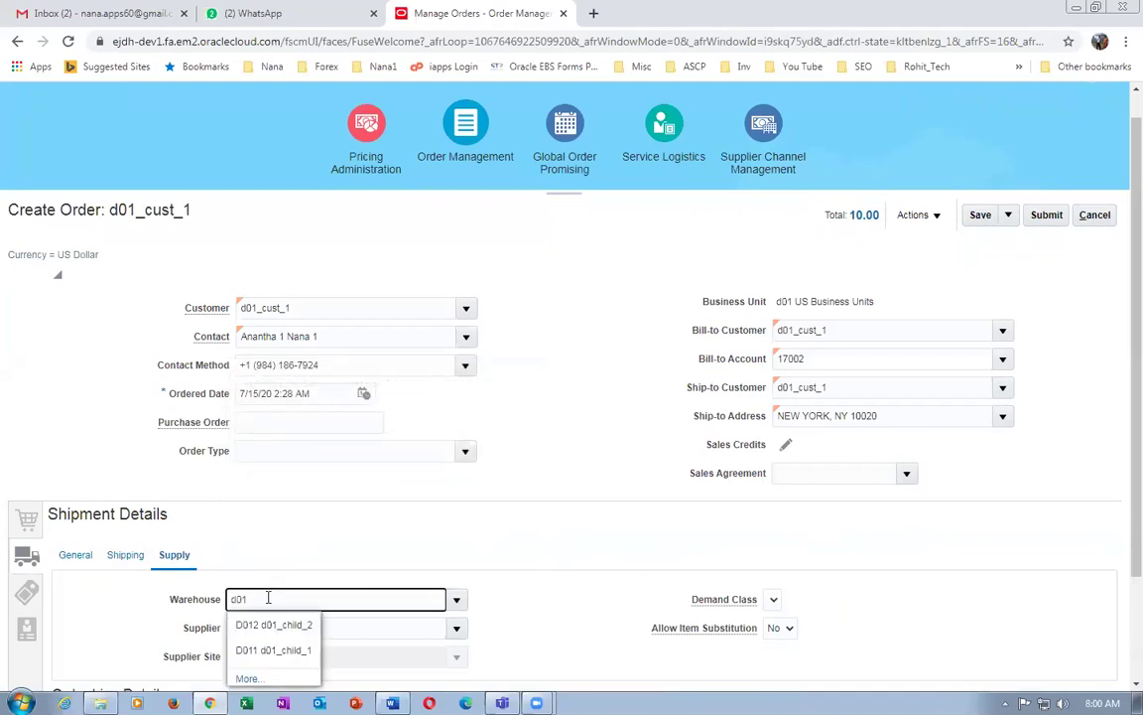
pyautogui.click(292, 662)
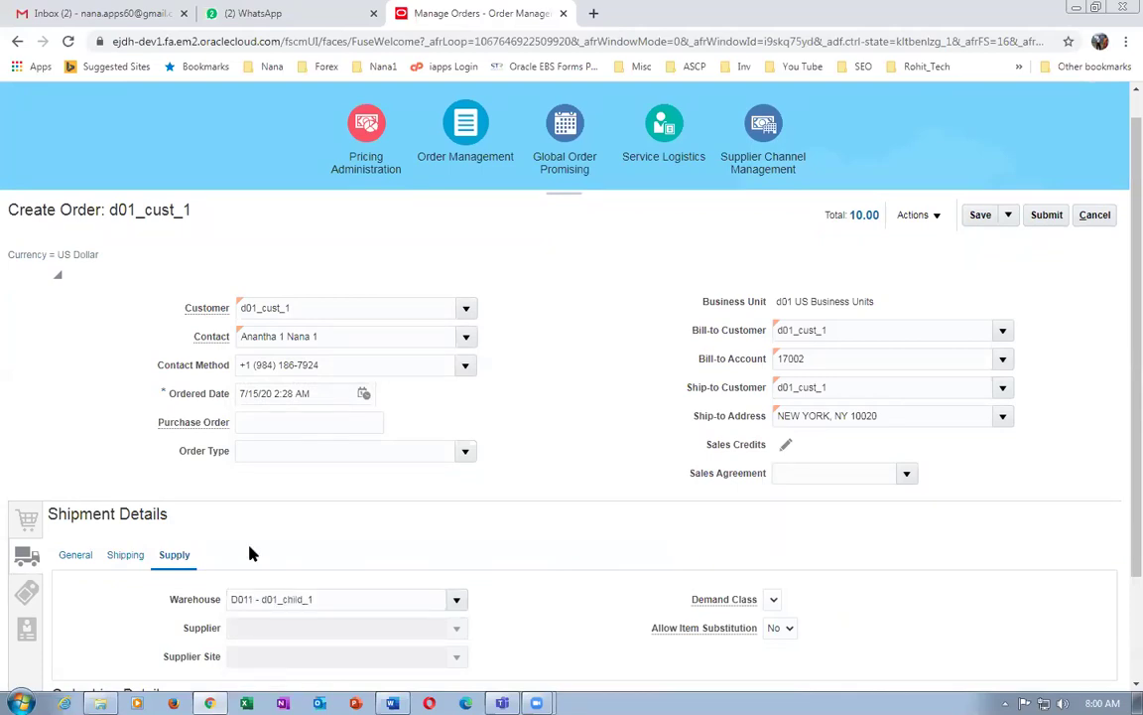
pyautogui.moveTo(327, 604); pyautogui.dragTo(202, 610)
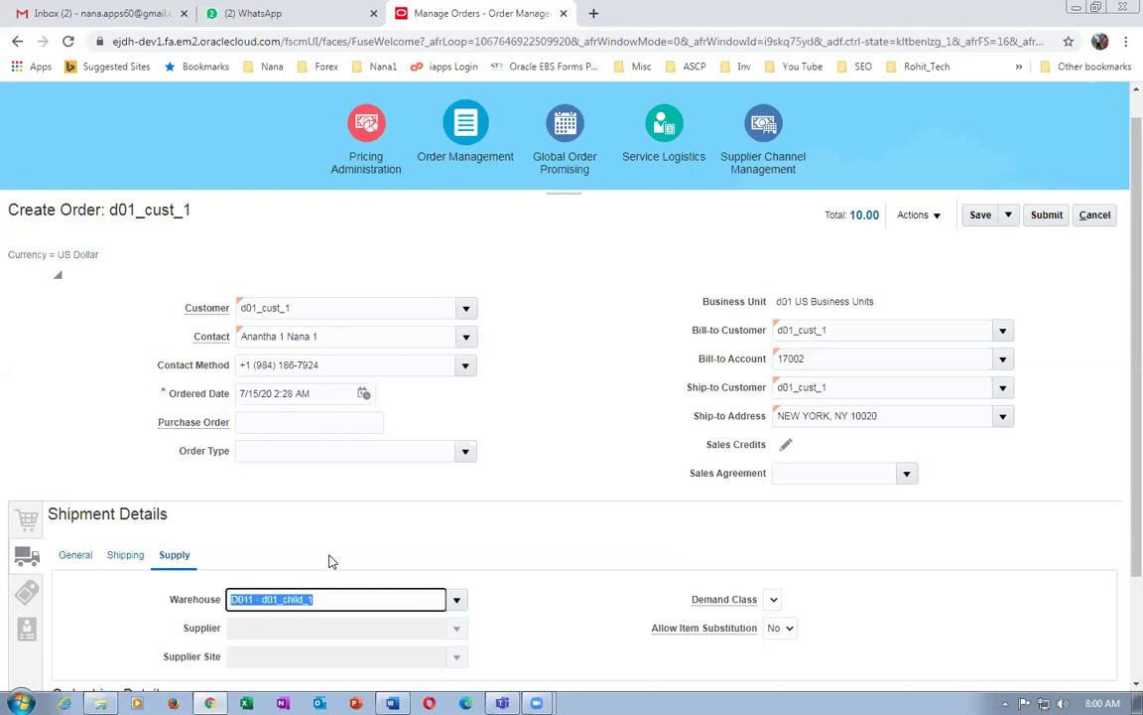
pyautogui.click(305, 590)
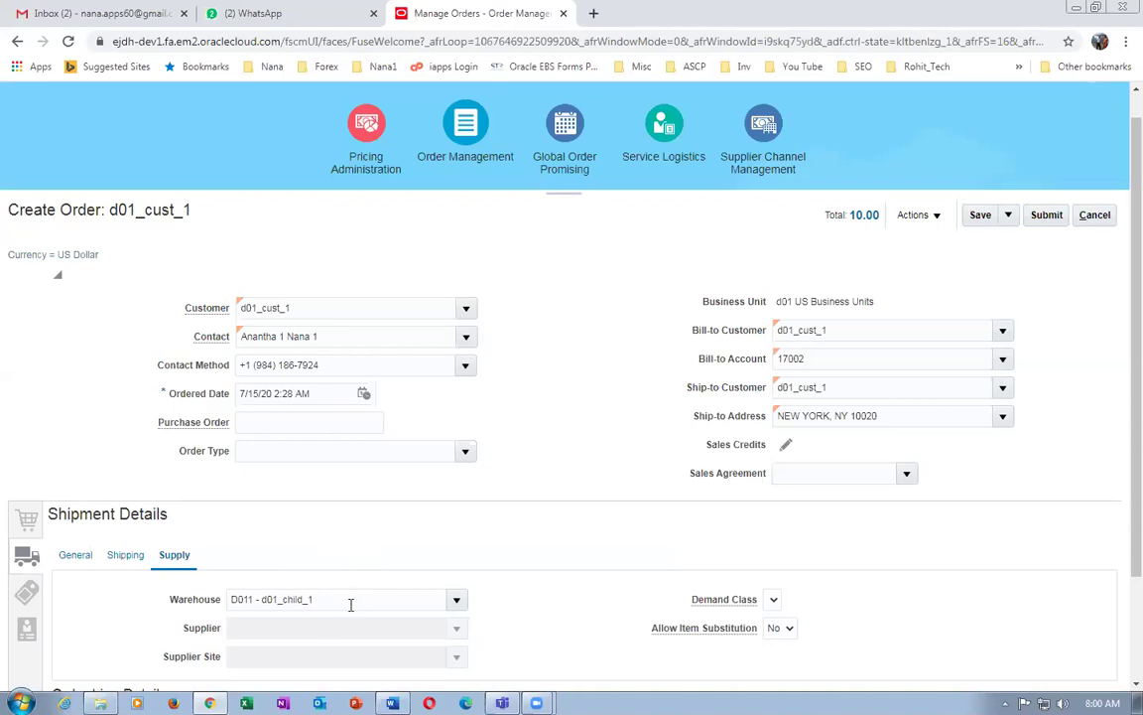
pyautogui.moveTo(350, 605); pyautogui.dragTo(204, 602)
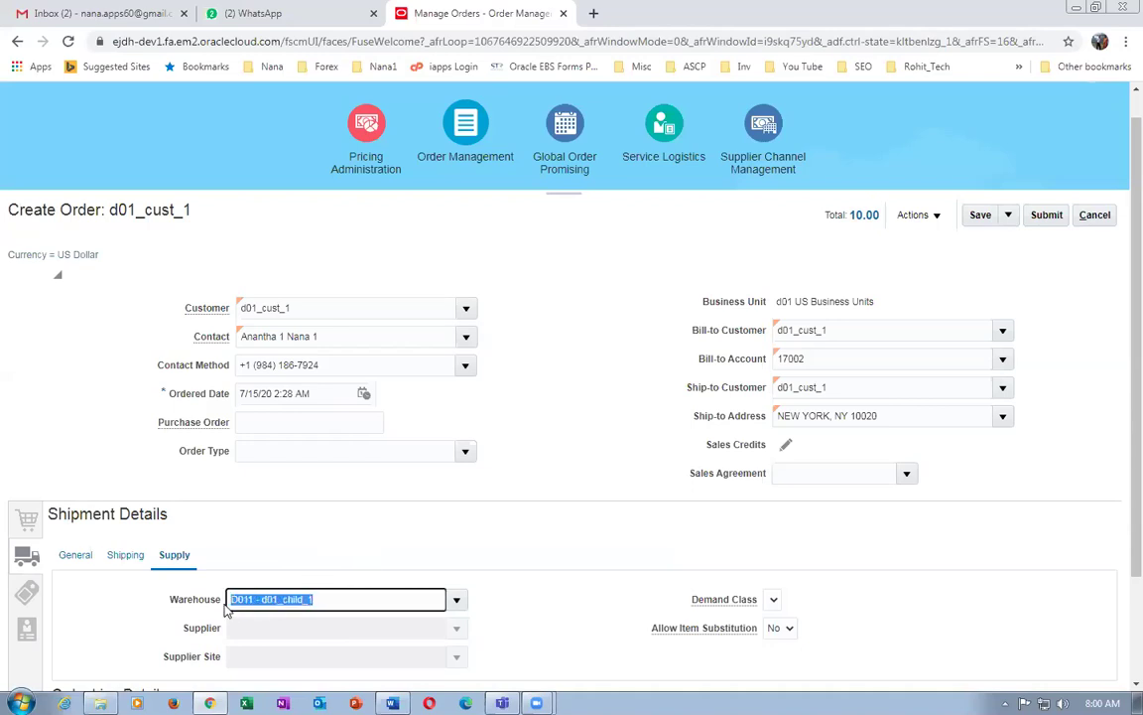
pyautogui.click(311, 551)
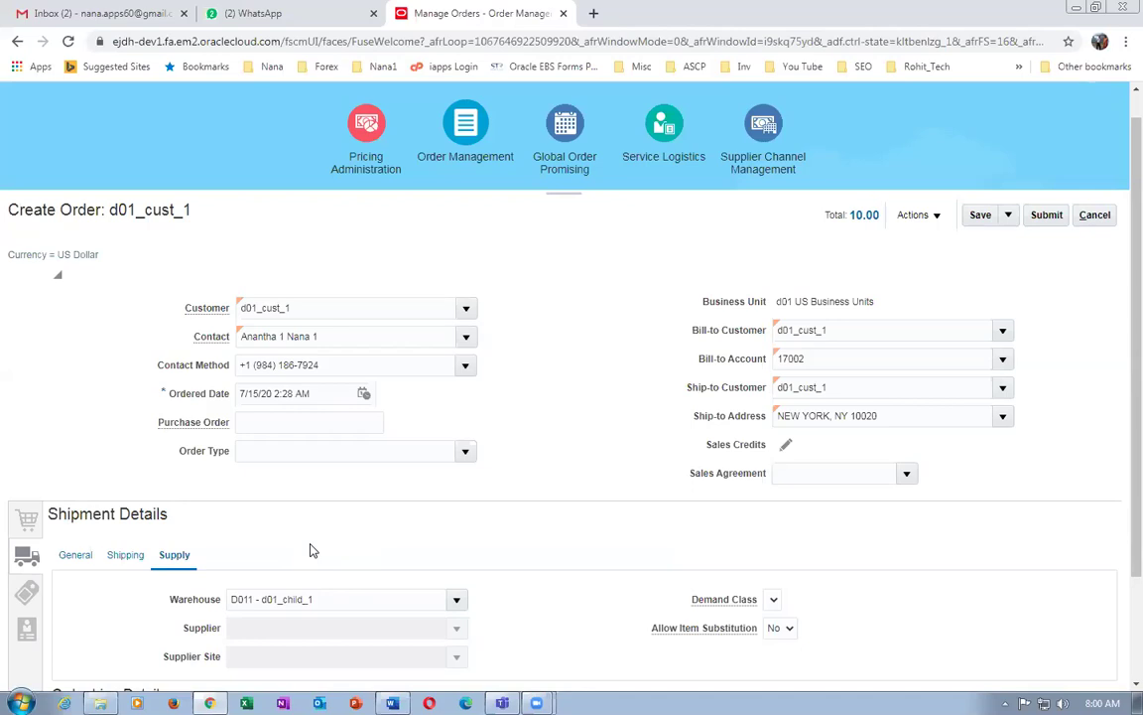
pyautogui.moveTo(324, 601); pyautogui.dragTo(230, 597)
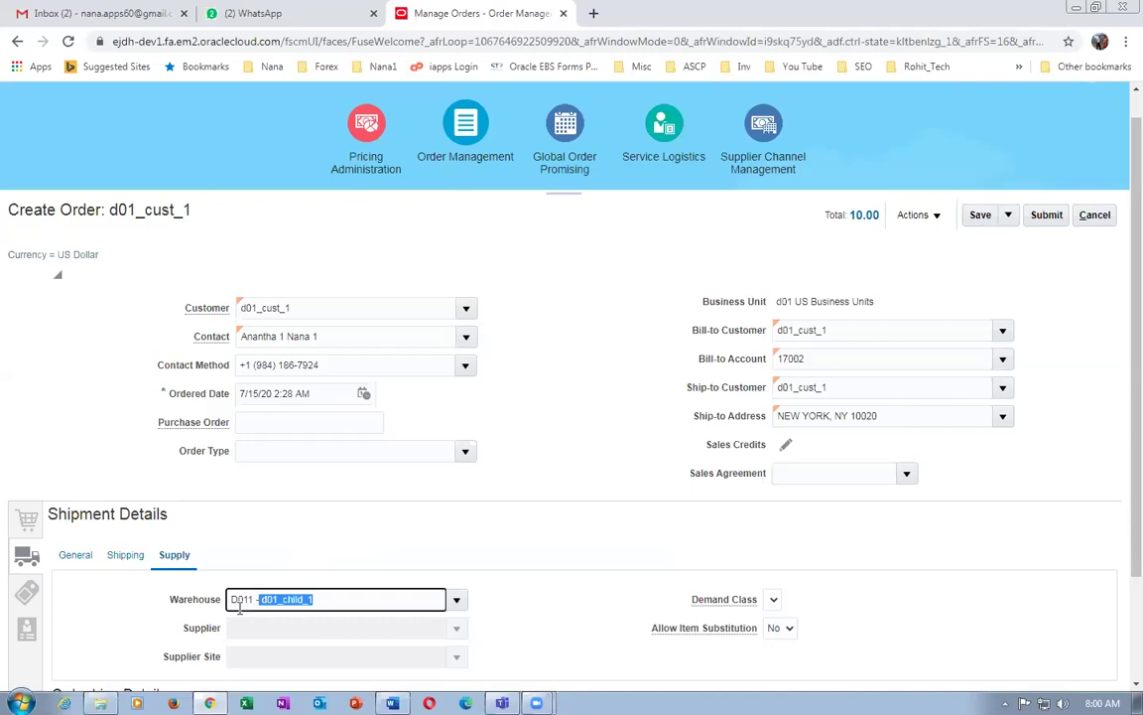
pyautogui.click(298, 593)
pyautogui.click(323, 601)
pyautogui.moveTo(324, 601); pyautogui.dragTo(229, 610)
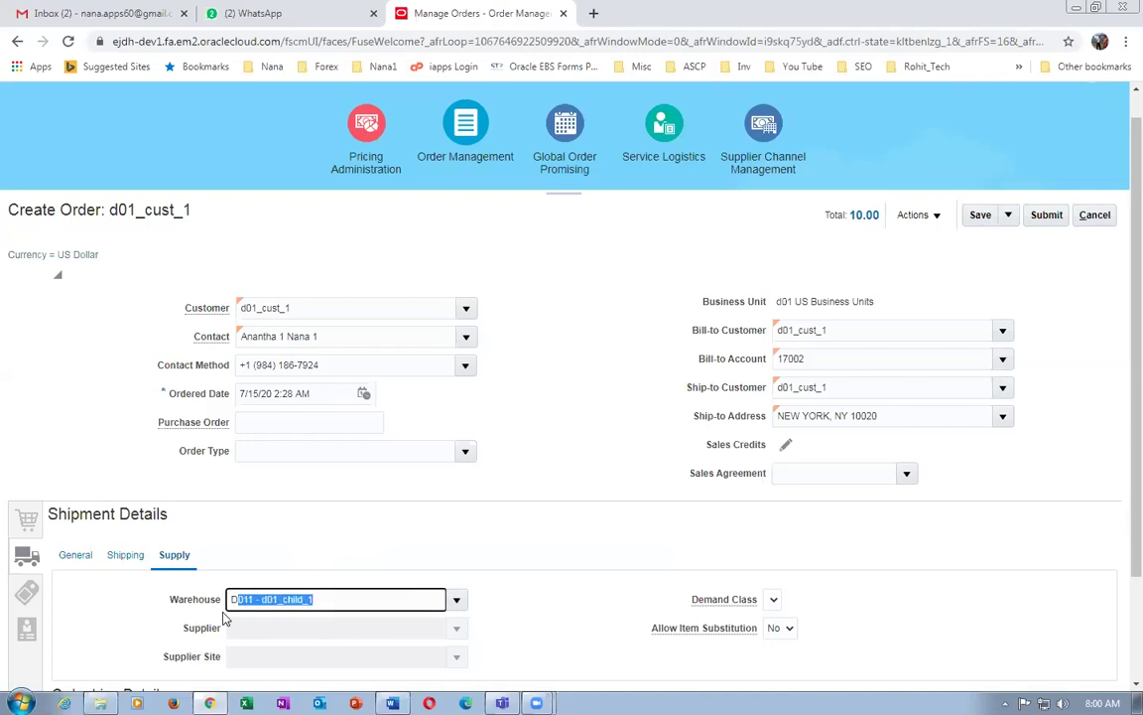
pyautogui.click(311, 558)
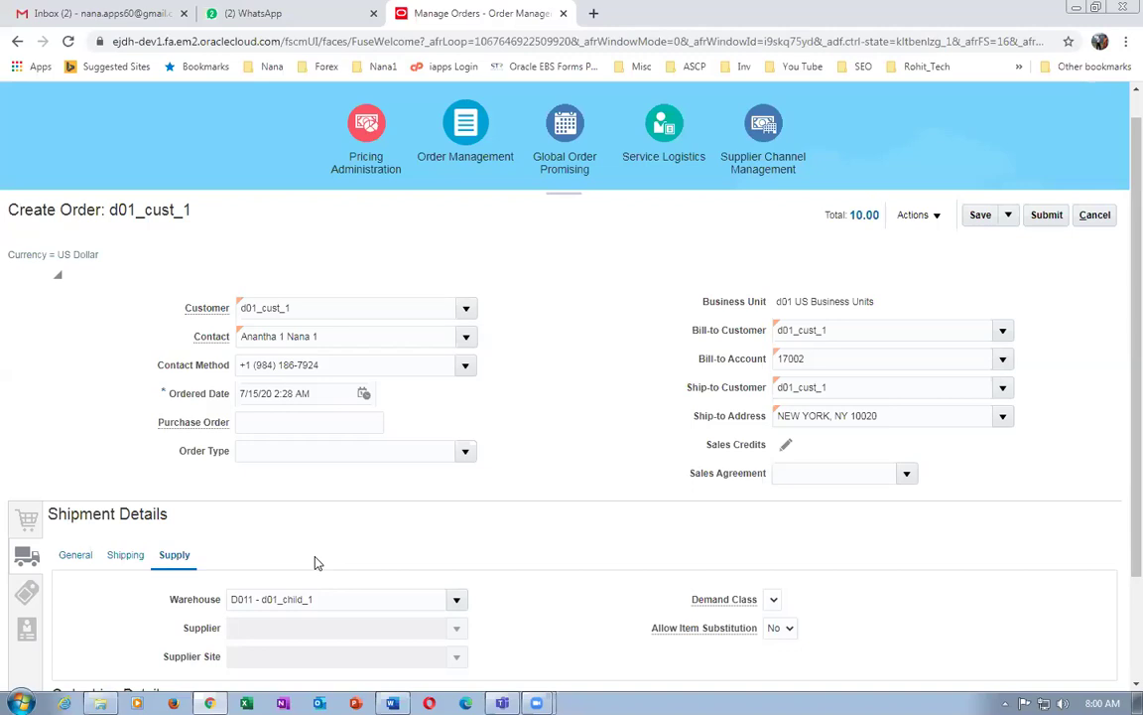
pyautogui.click(1050, 214)
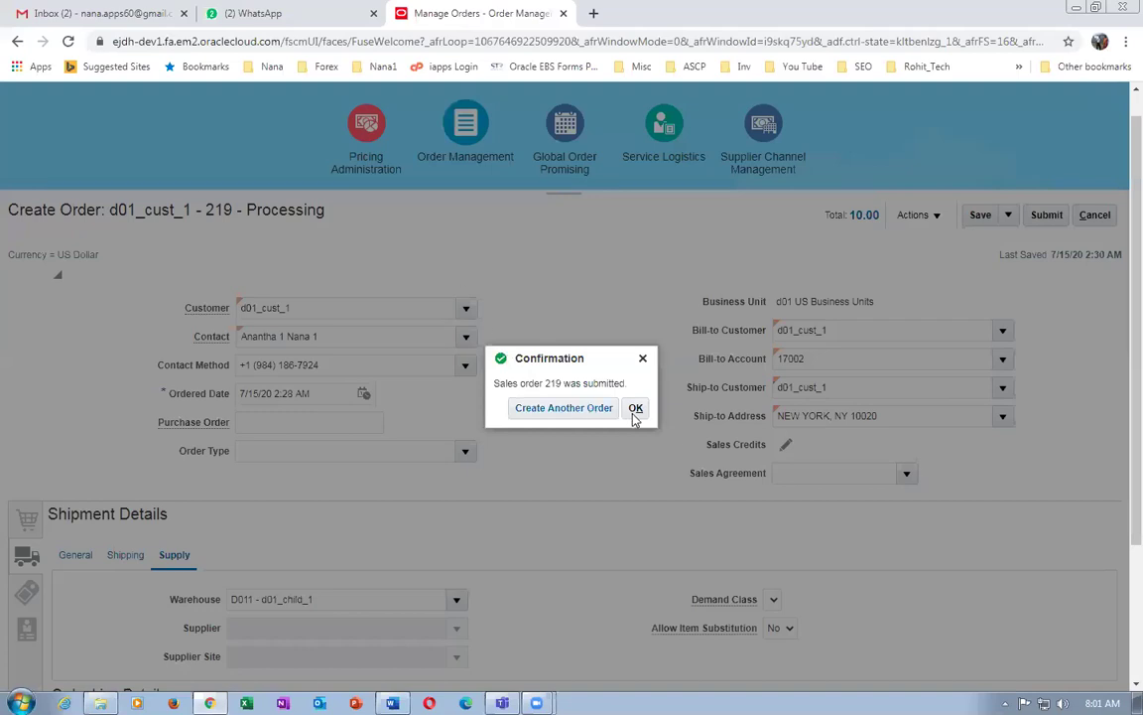
# Switch order 219 to its Fulfillment View and duplicate the browser tab.
pyautogui.click(635, 408)
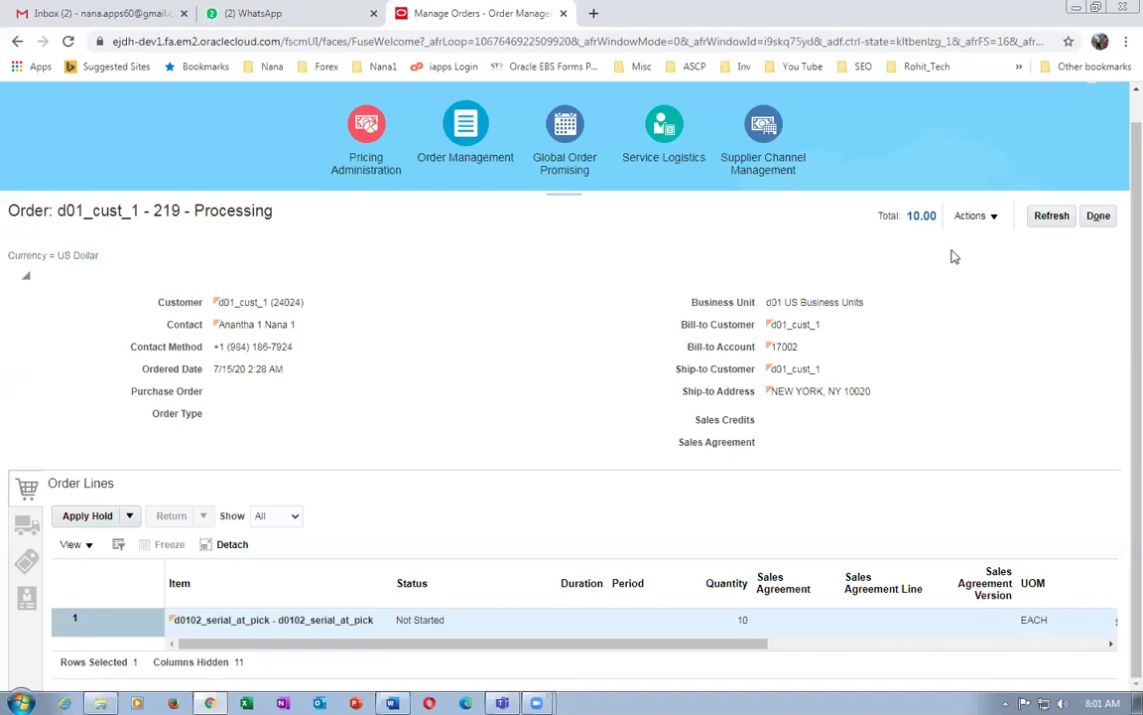
pyautogui.click(973, 217)
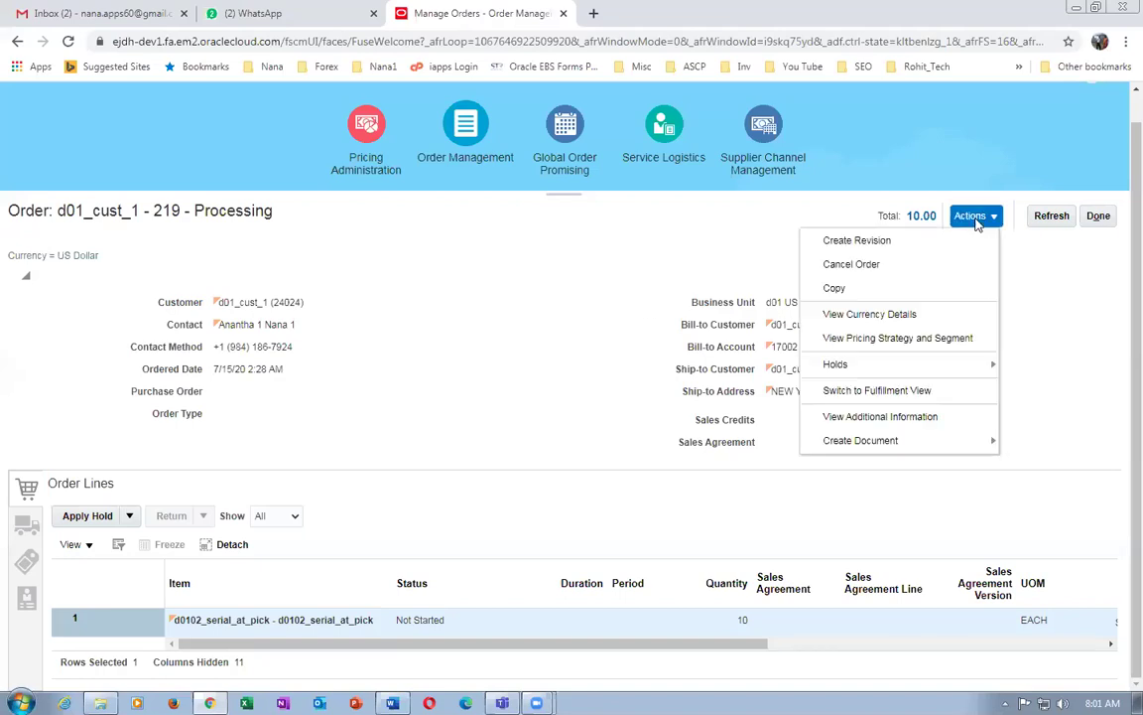
pyautogui.click(894, 390)
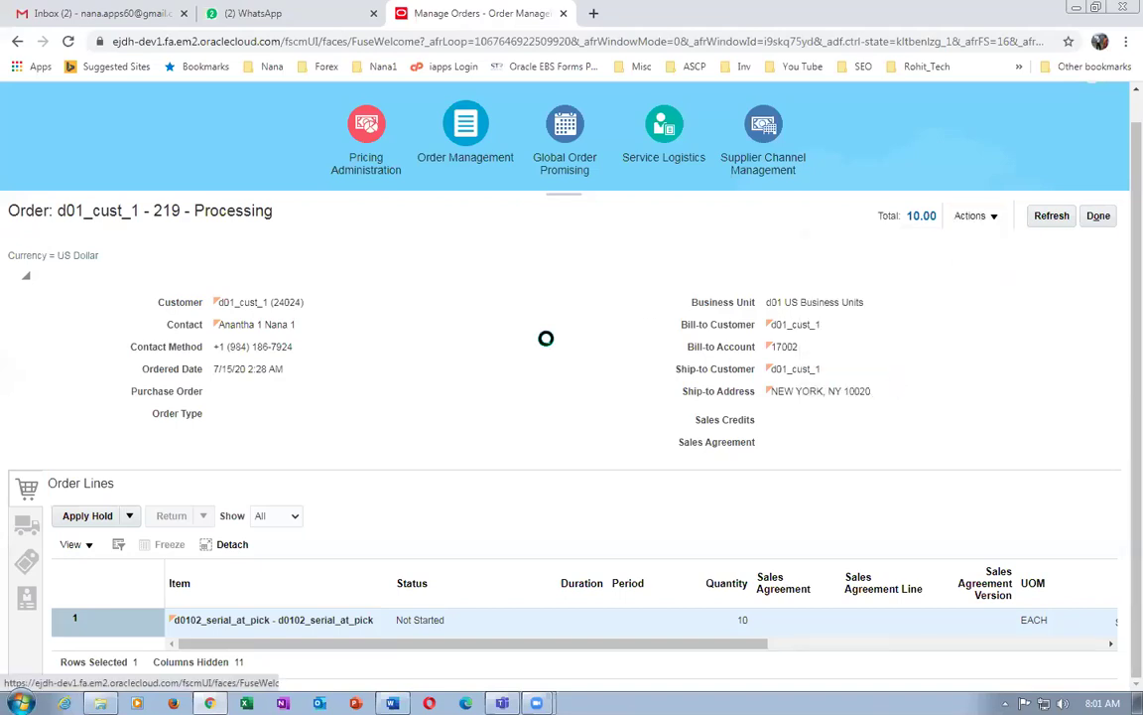
pyautogui.rightClick(463, 18)
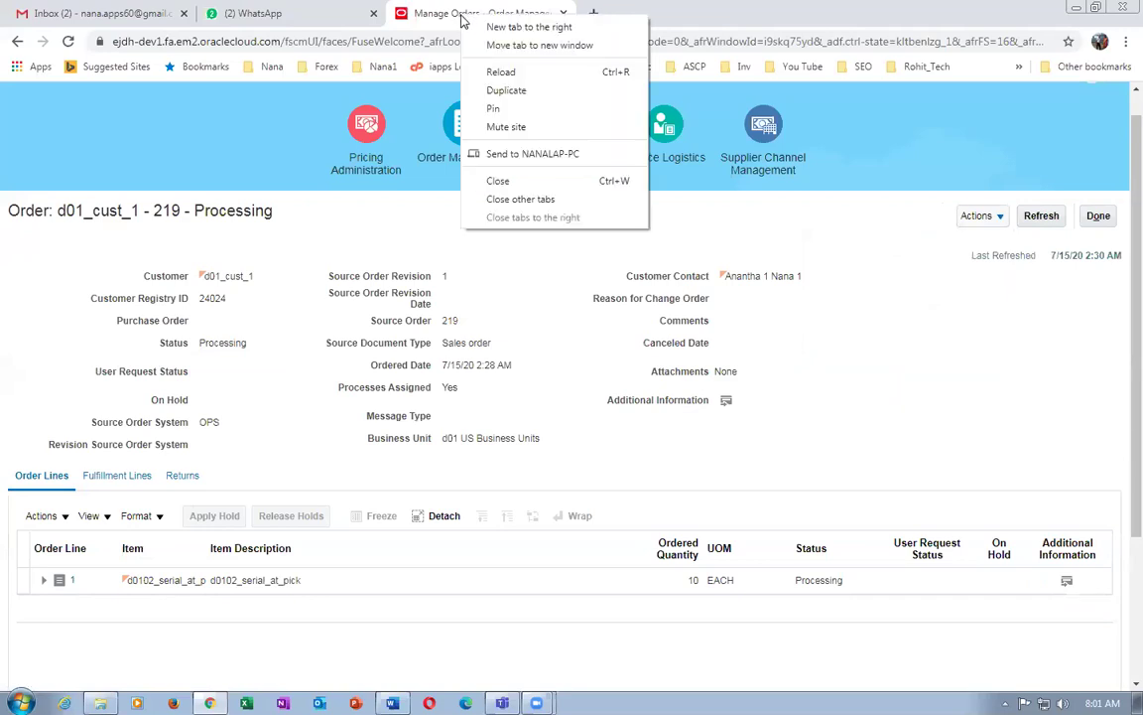
pyautogui.click(506, 90)
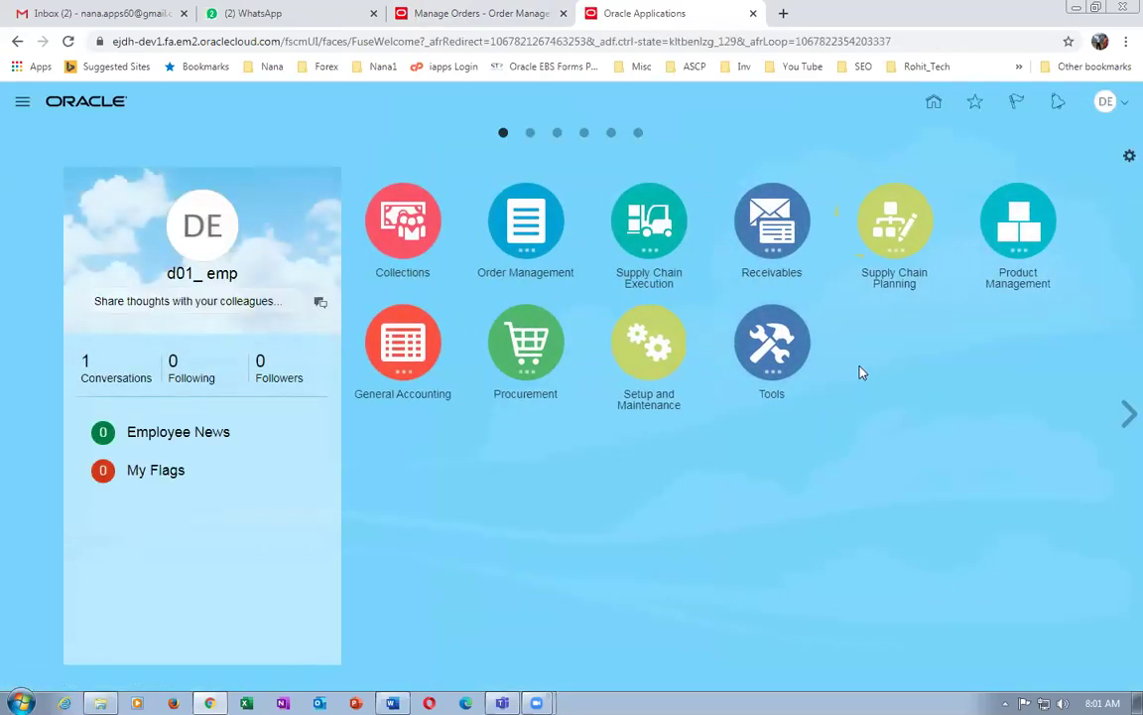
# Open Manage Shipment Lines from the Supply Chain Execution Shipments tasks.
pyautogui.click(672, 229)
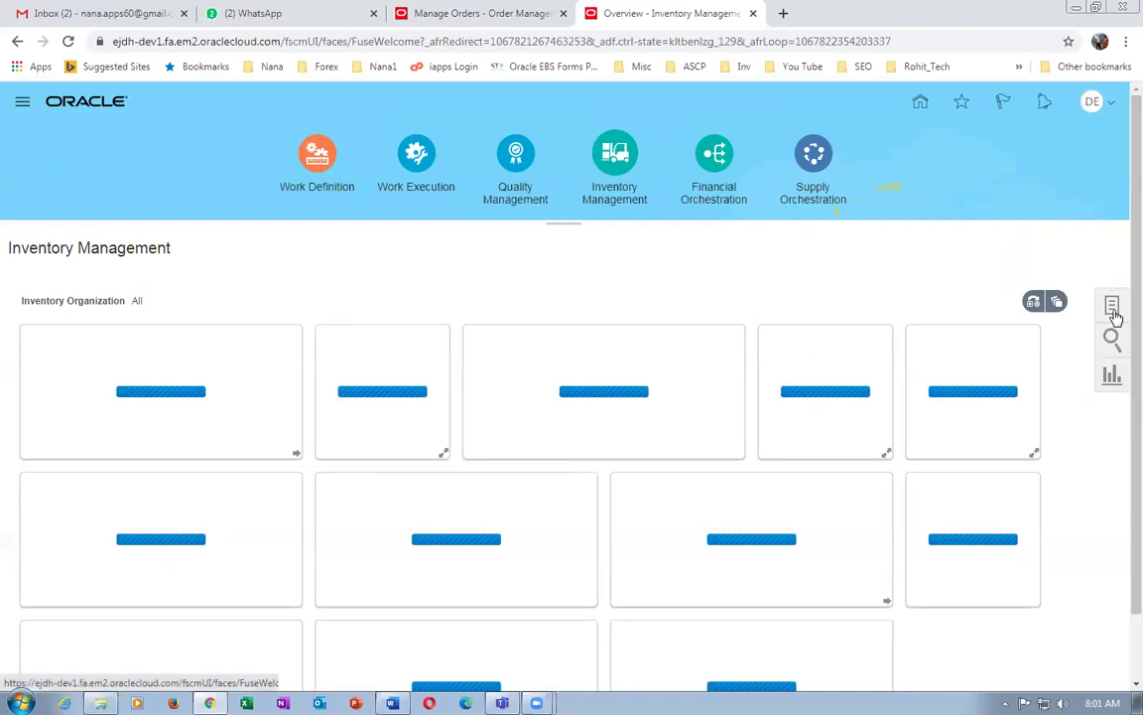
pyautogui.click(1113, 308)
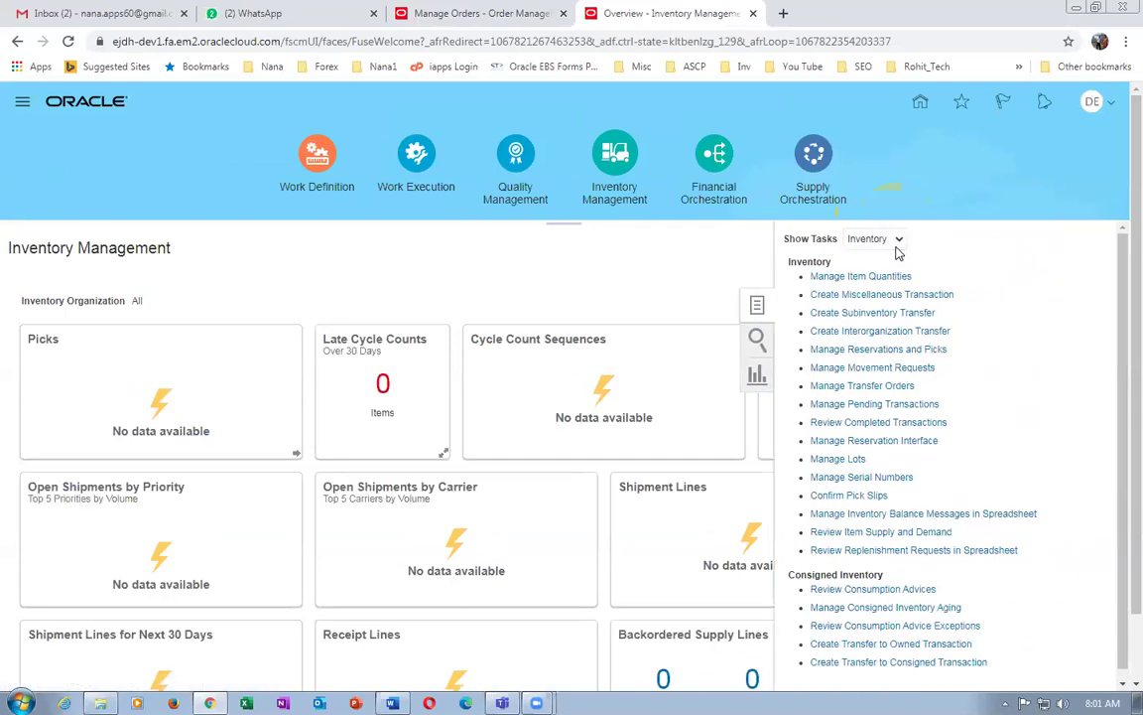
pyautogui.click(897, 240)
pyautogui.click(878, 280)
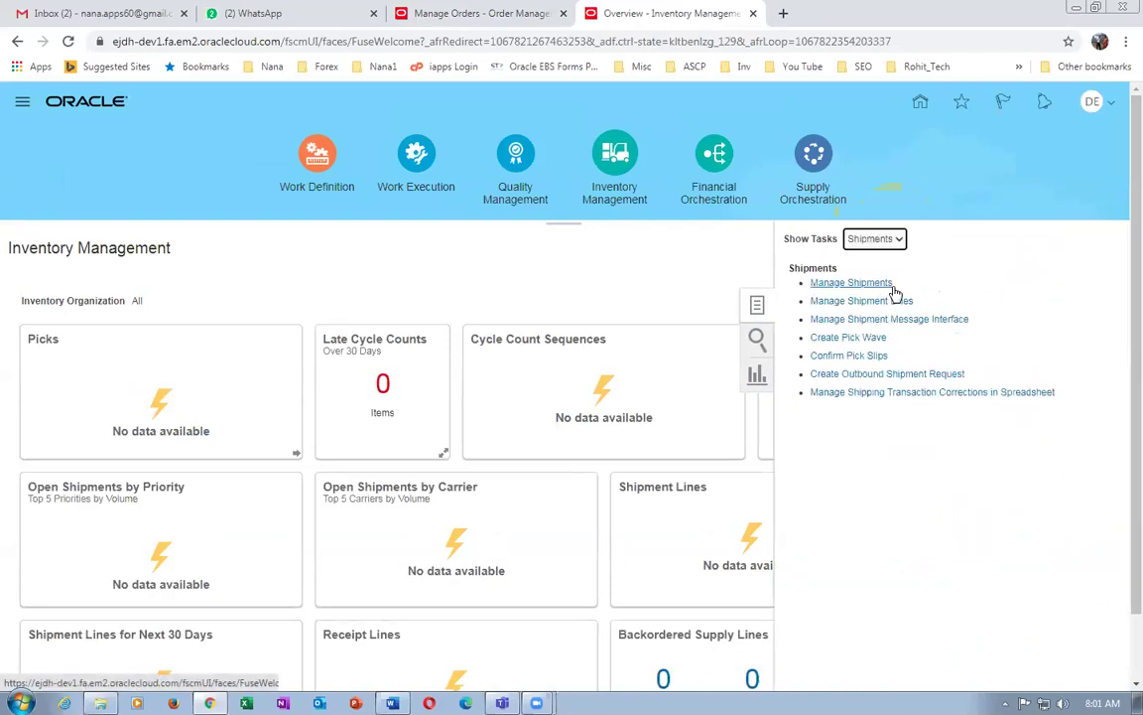
pyautogui.click(876, 301)
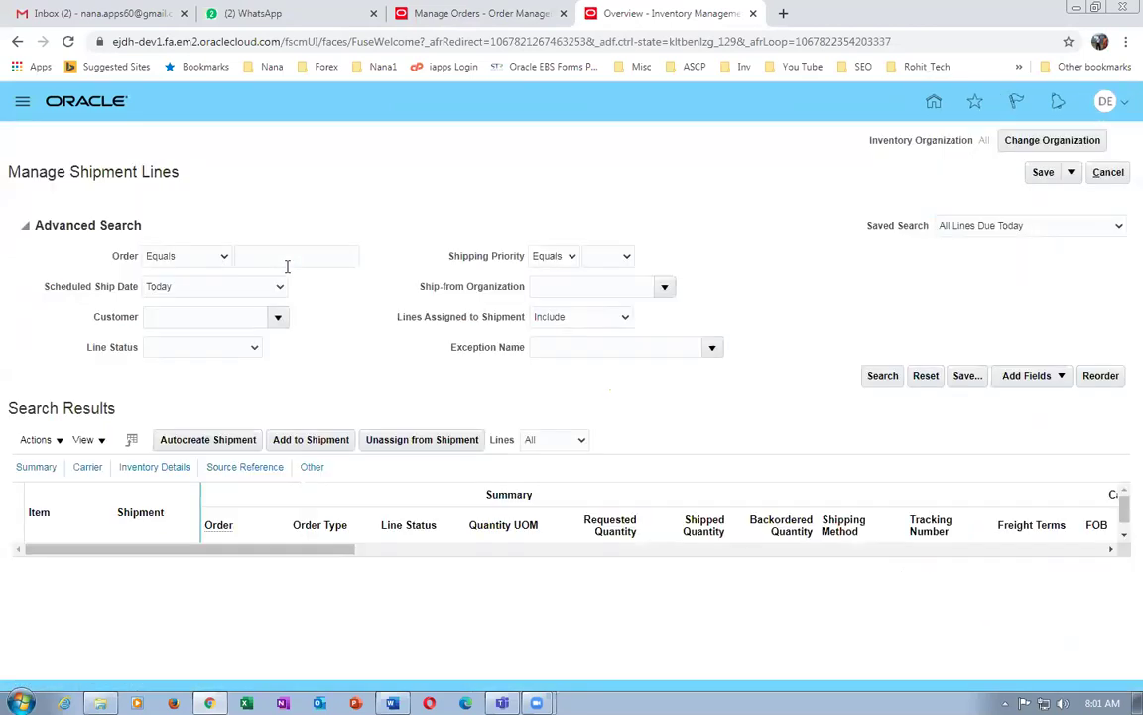
# Search shipment lines for order 219 with ship date condition Before, then return to the order.
pyautogui.click(218, 289)
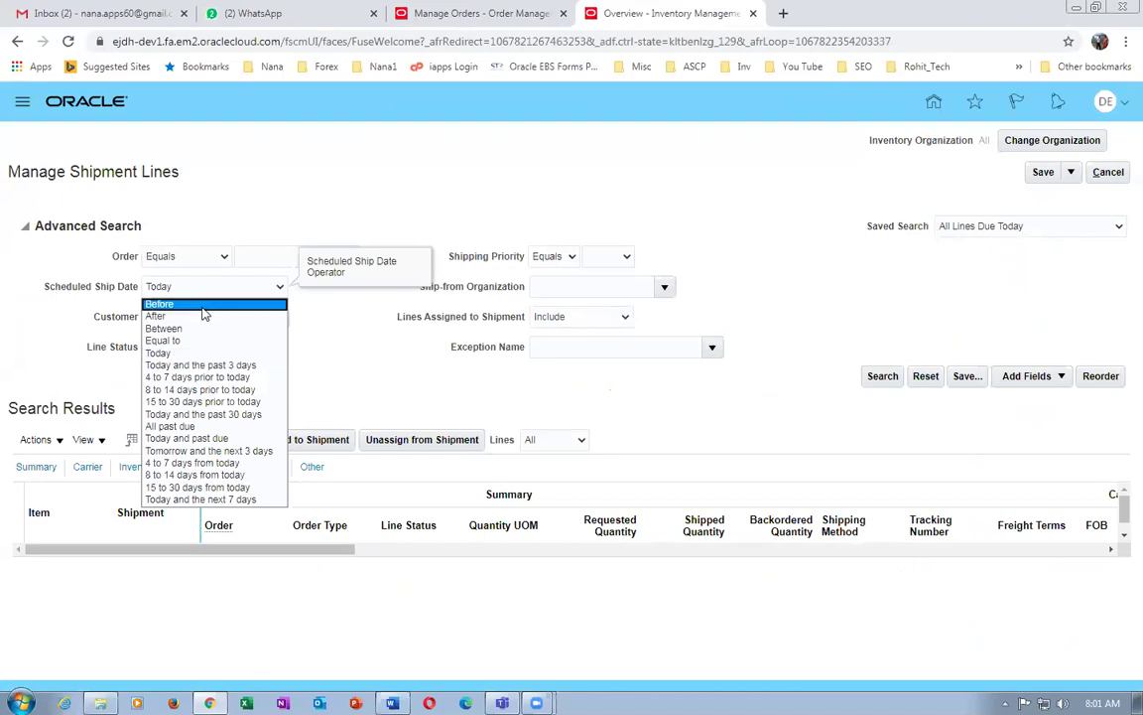
pyautogui.click(171, 304)
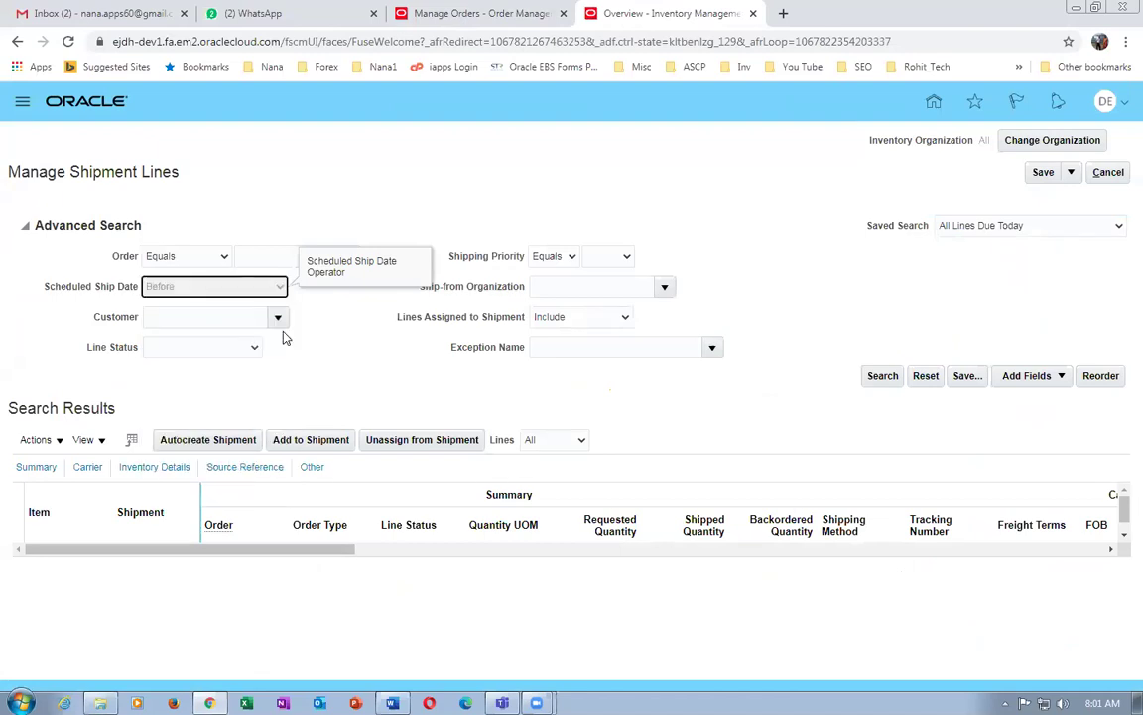
pyautogui.click(255, 255)
pyautogui.write('219')
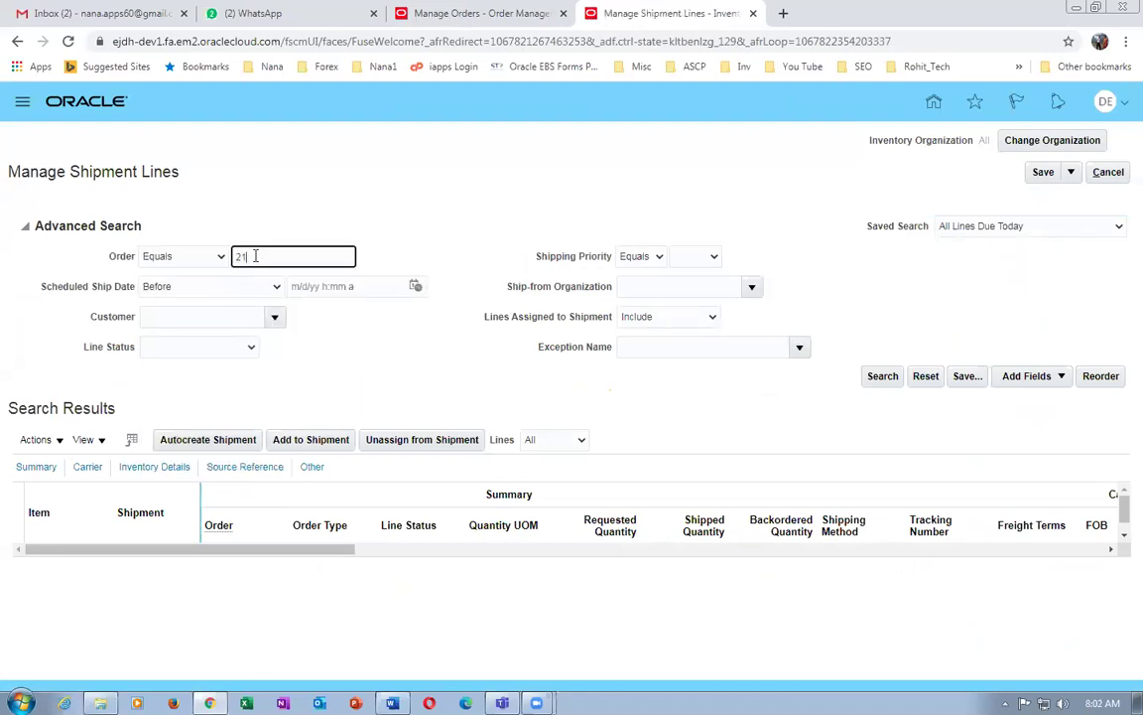
pyautogui.press('Tab')
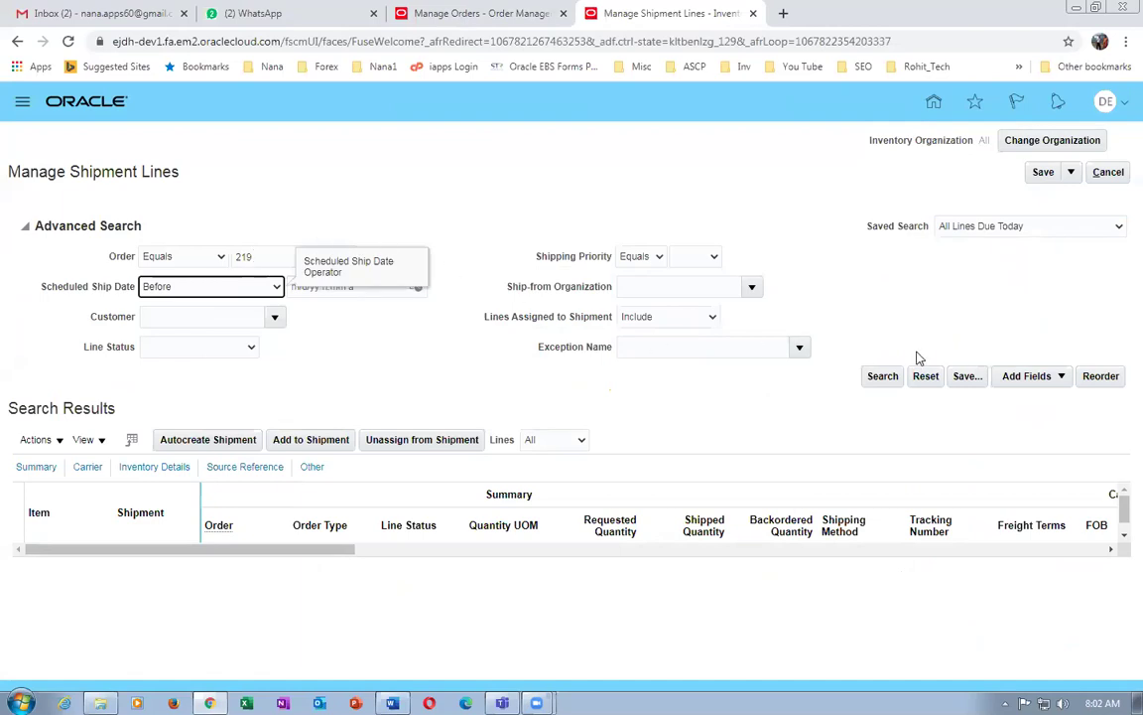
pyautogui.click(880, 378)
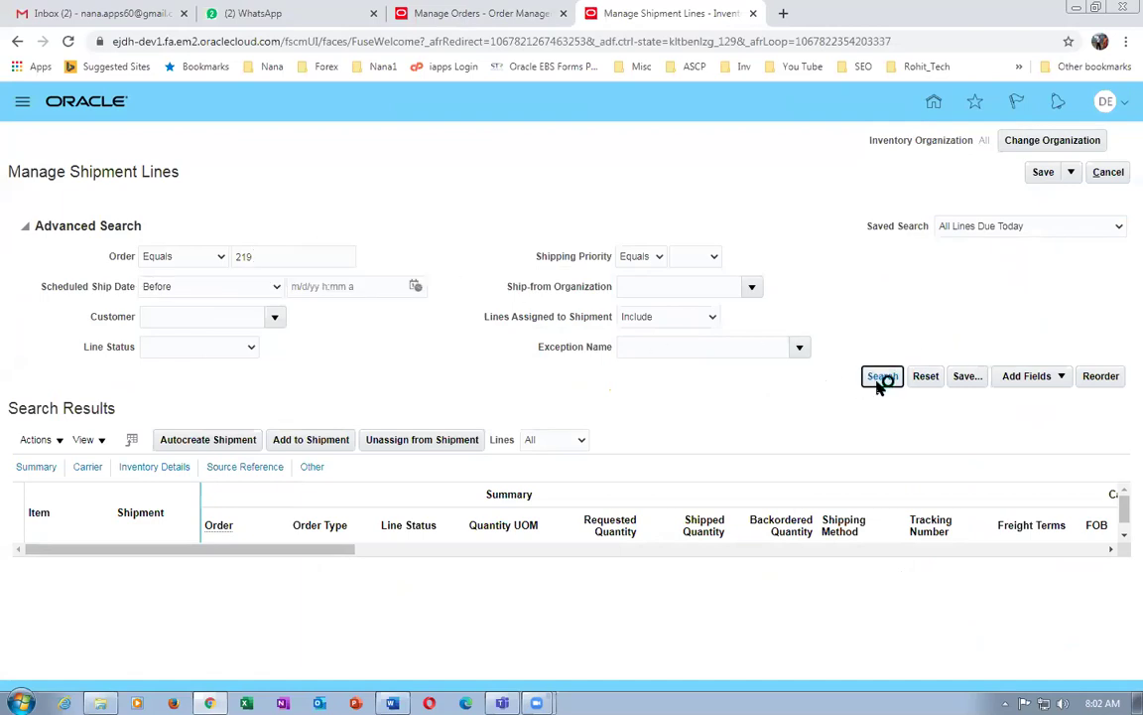
pyautogui.click(422, 15)
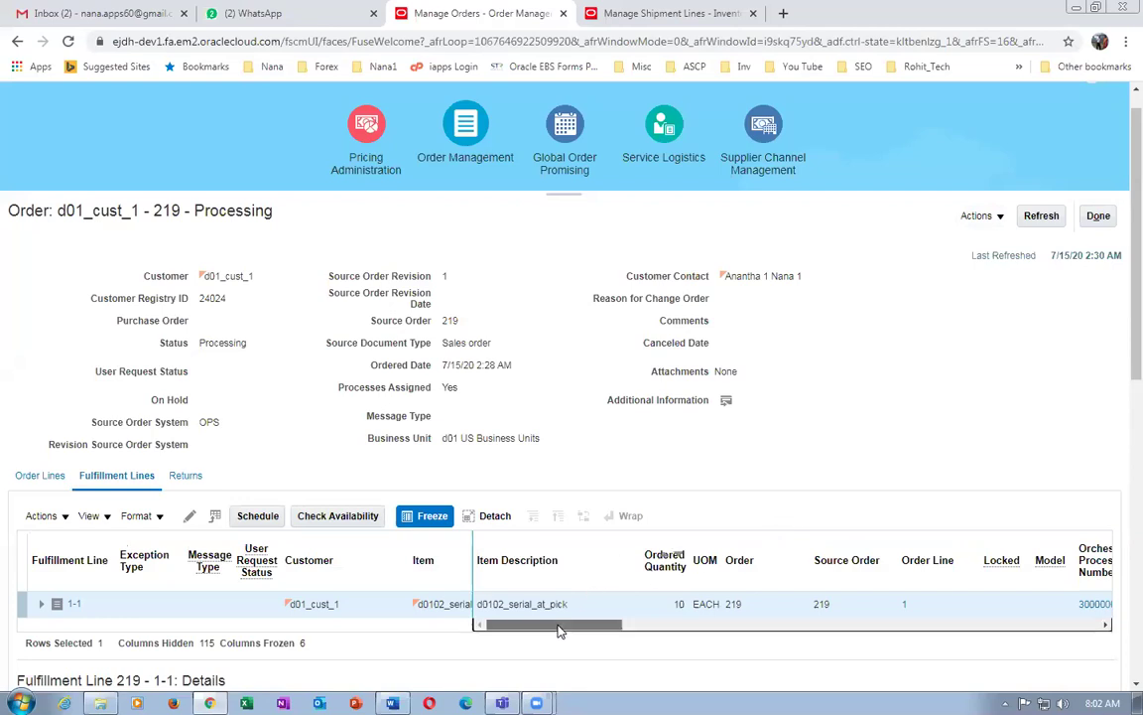
# Open order 219's orchestration process and refresh until Ship shows Awaiting Shipping.
pyautogui.moveTo(566, 625); pyautogui.dragTo(599, 636)
pyautogui.click(923, 603)
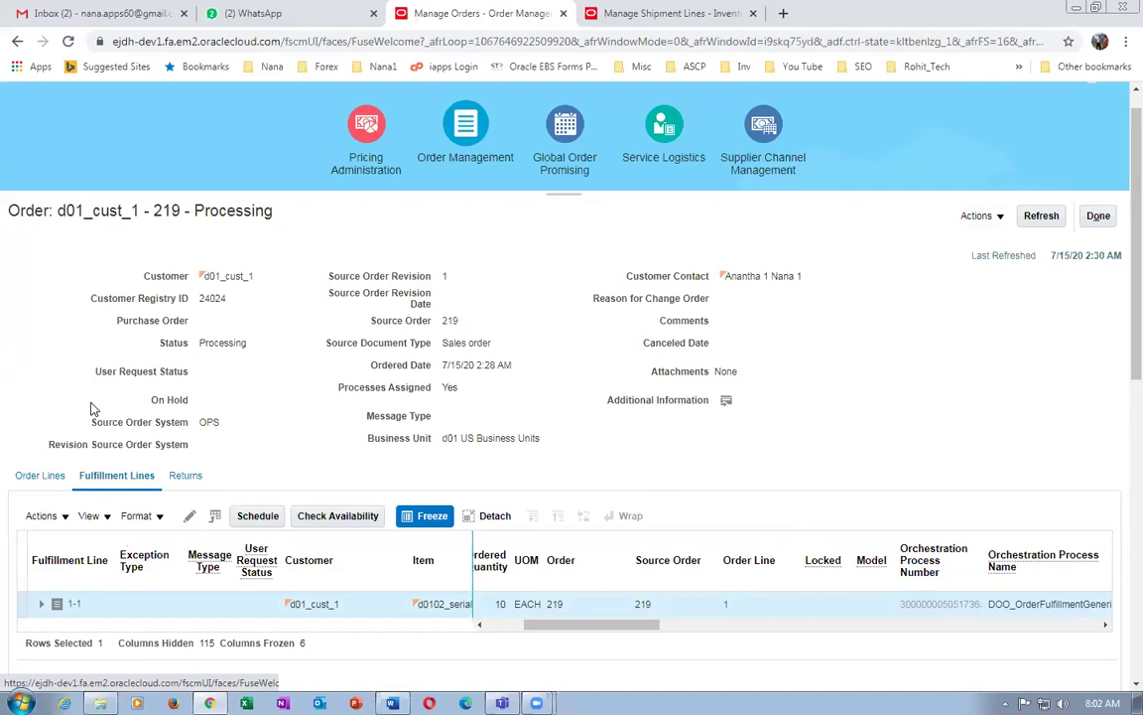
pyautogui.click(1047, 214)
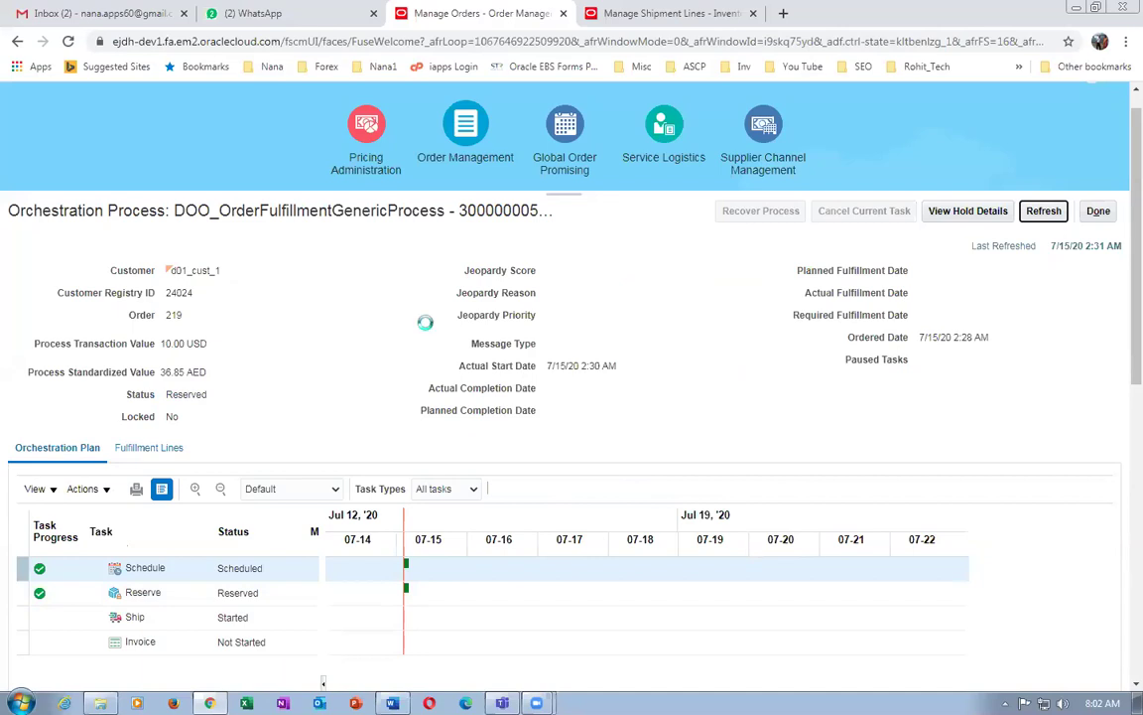
pyautogui.click(1040, 220)
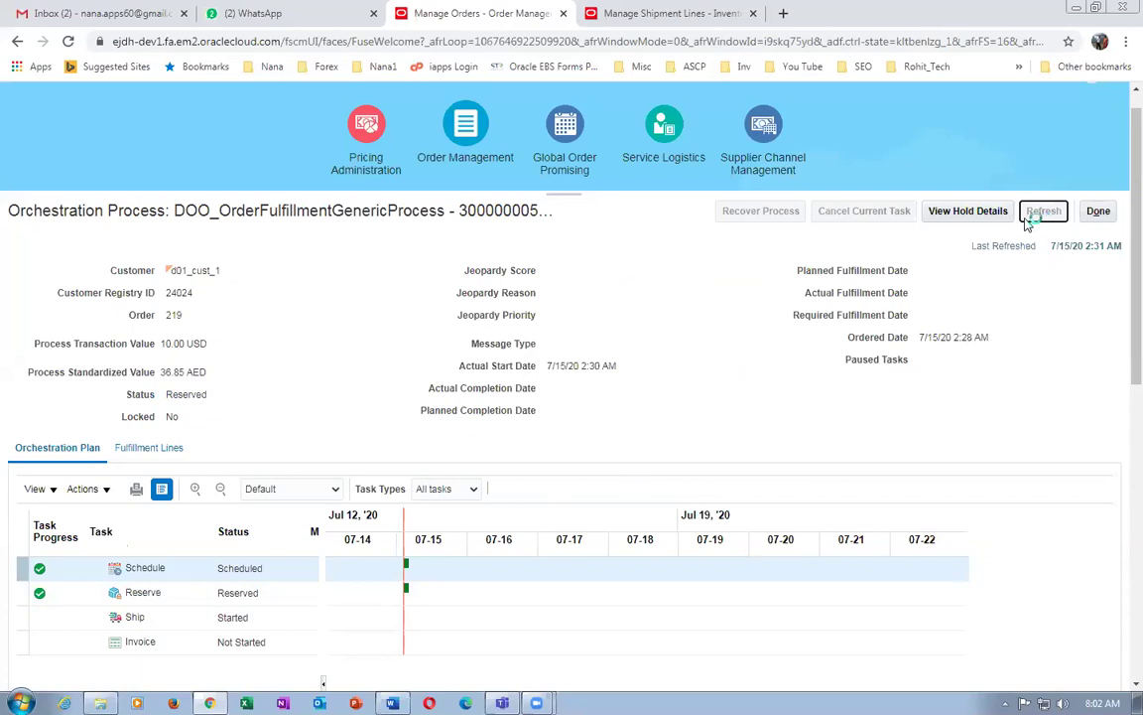
pyautogui.click(663, 16)
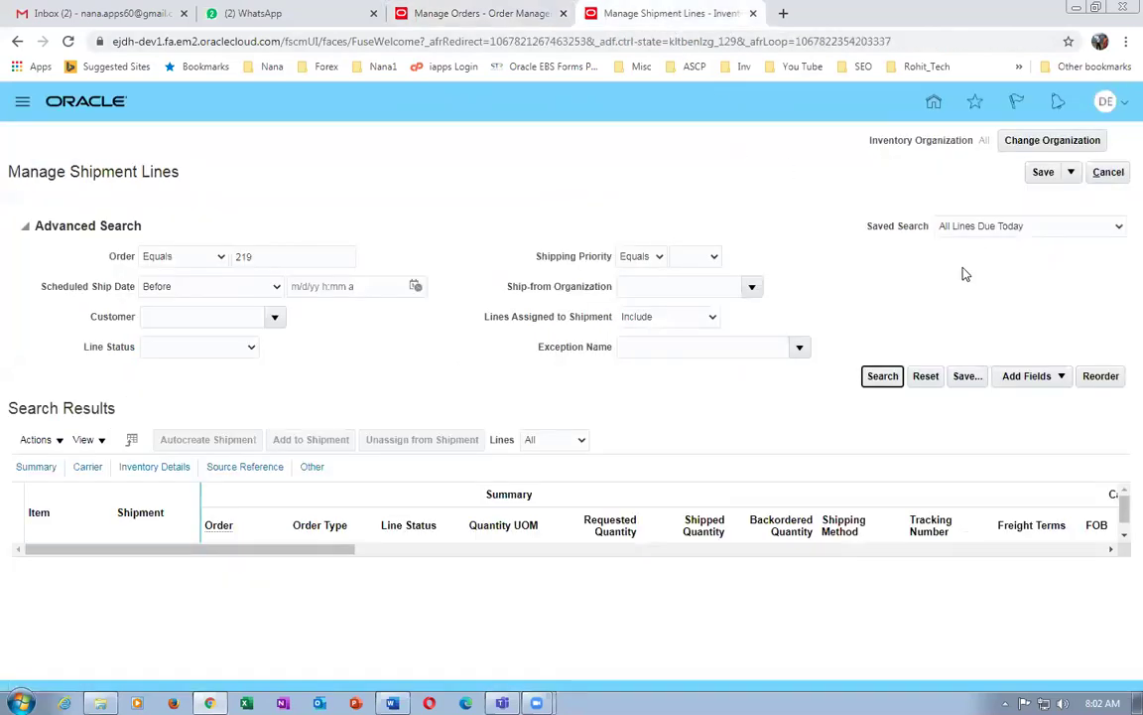
pyautogui.click(484, 14)
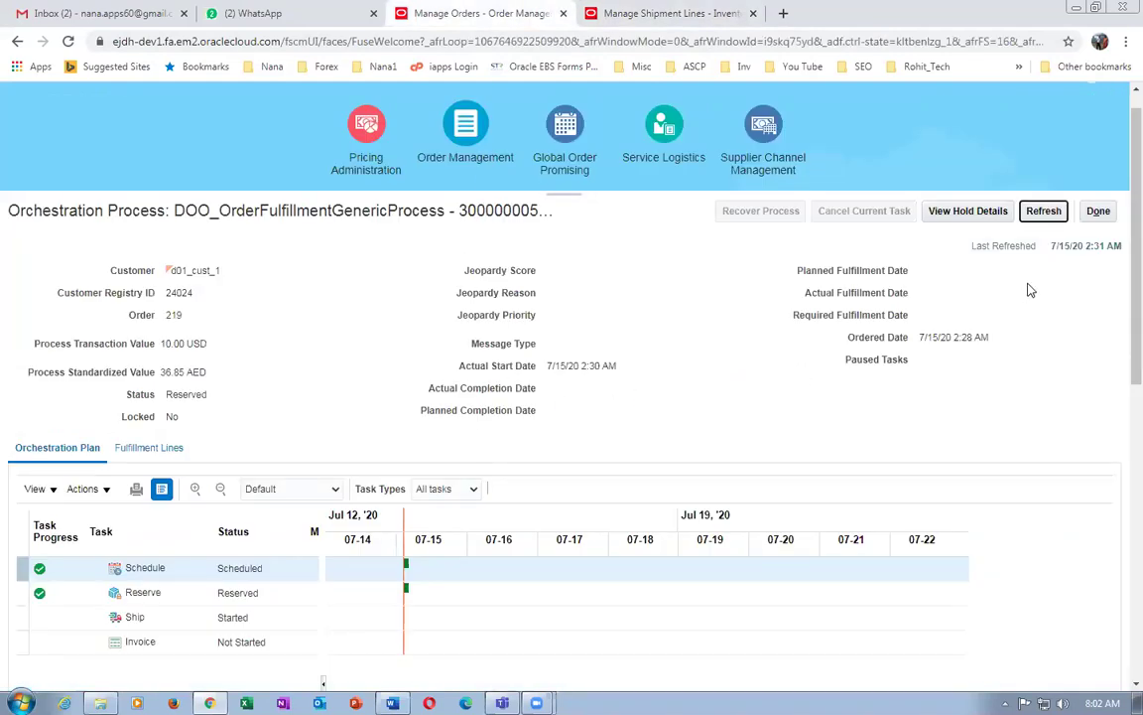
pyautogui.click(1043, 209)
pyautogui.click(1035, 216)
pyautogui.click(1038, 219)
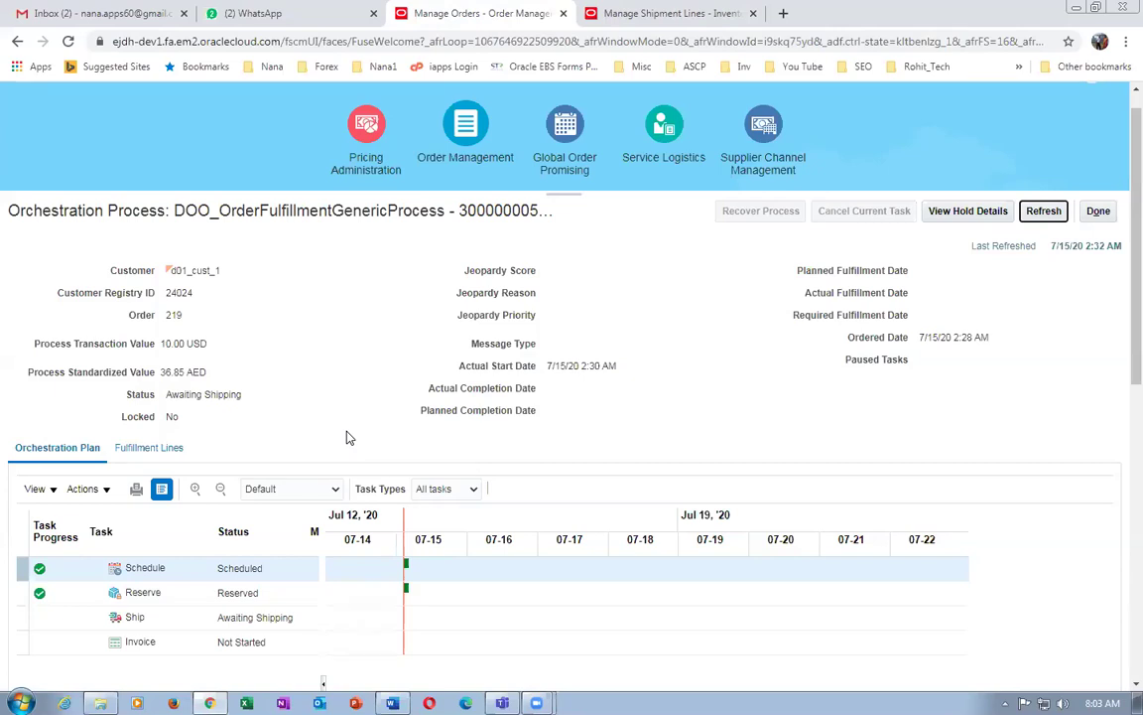
pyautogui.click(667, 15)
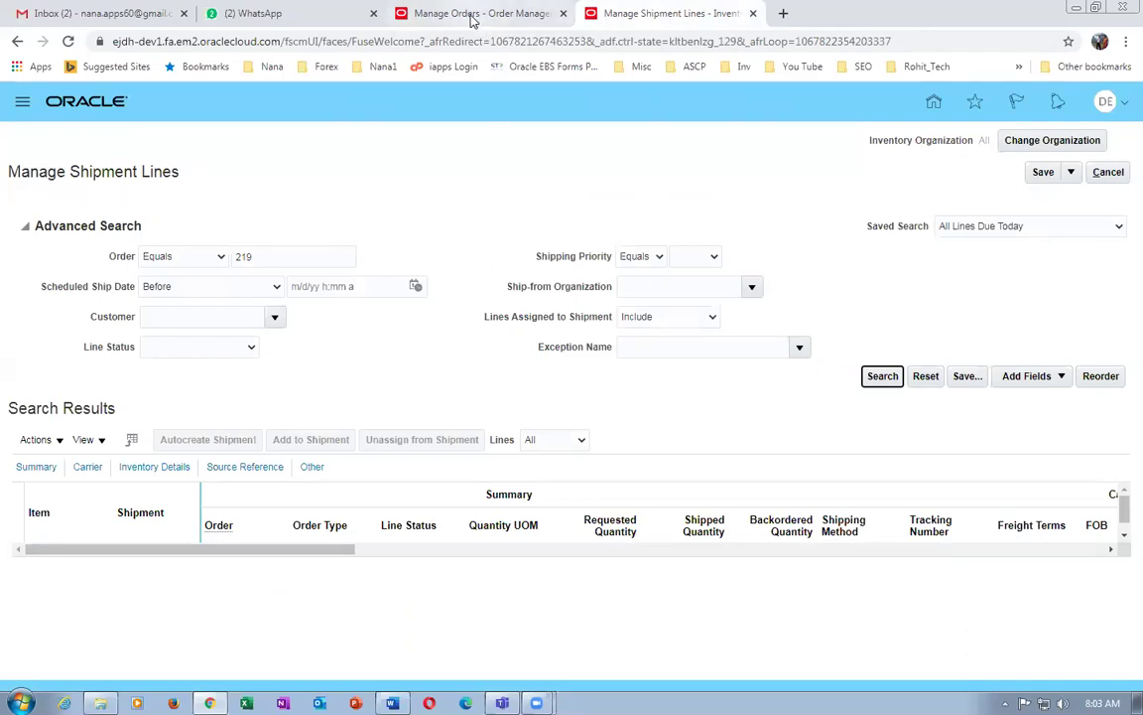
# Duplicate the shipment lines browser tab and expand Order Management in the new tab.
pyautogui.click(426, 14)
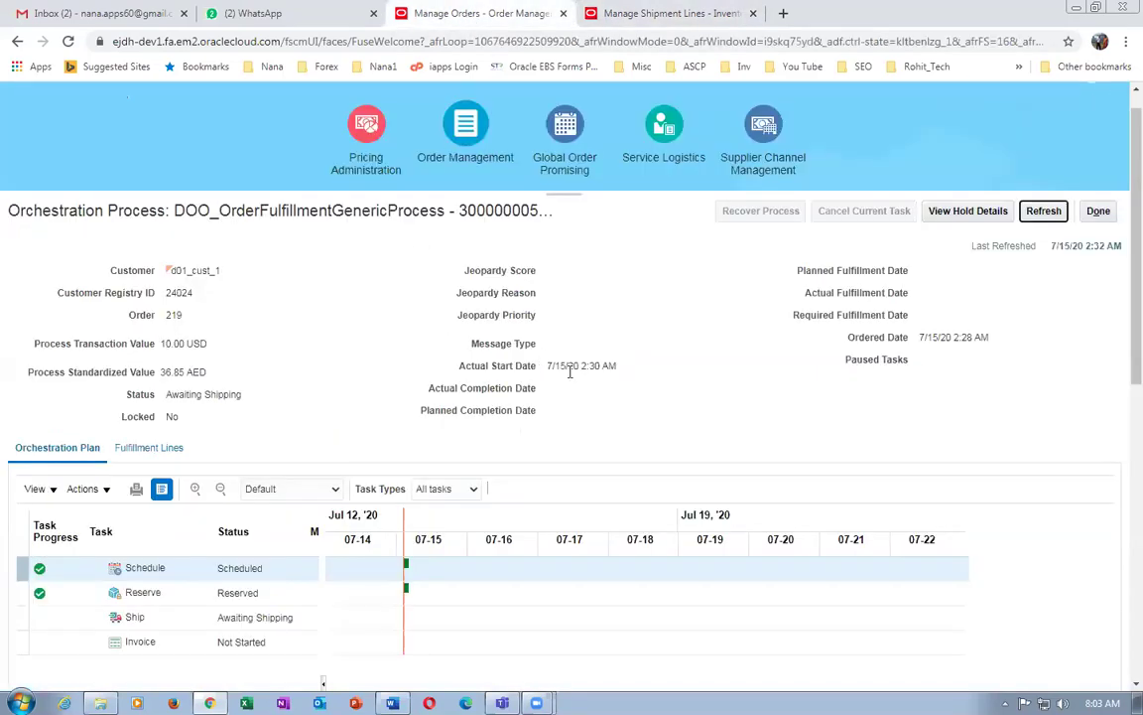
pyautogui.click(713, 16)
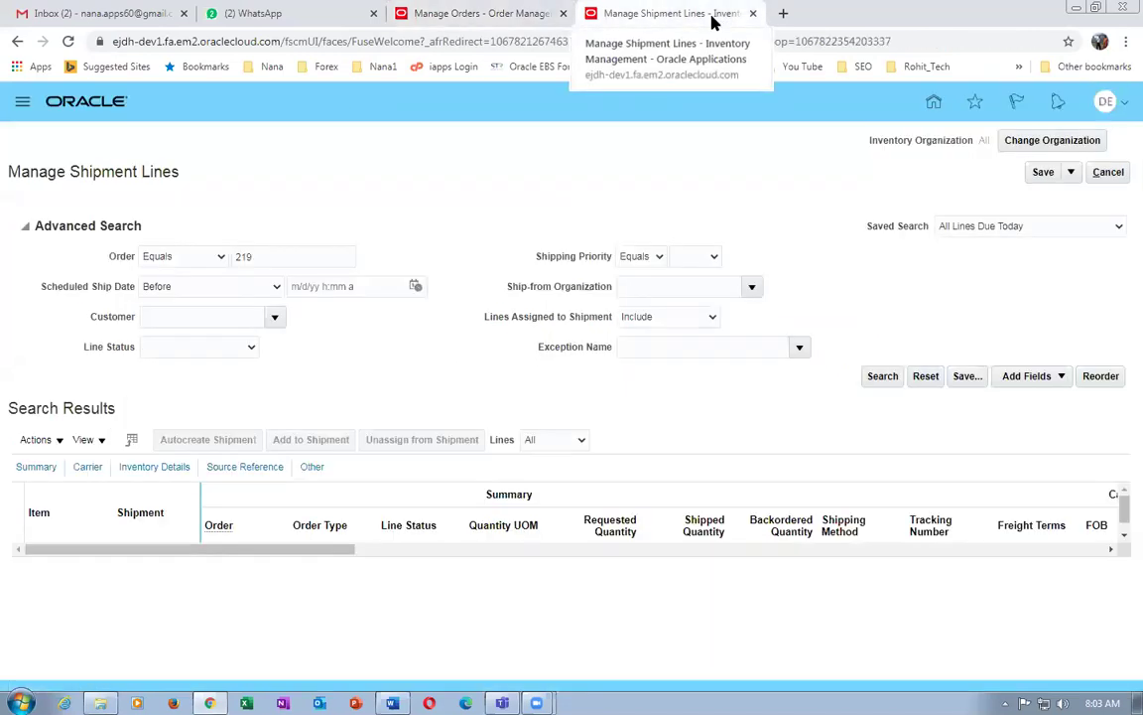
pyautogui.rightClick(714, 17)
pyautogui.click(756, 93)
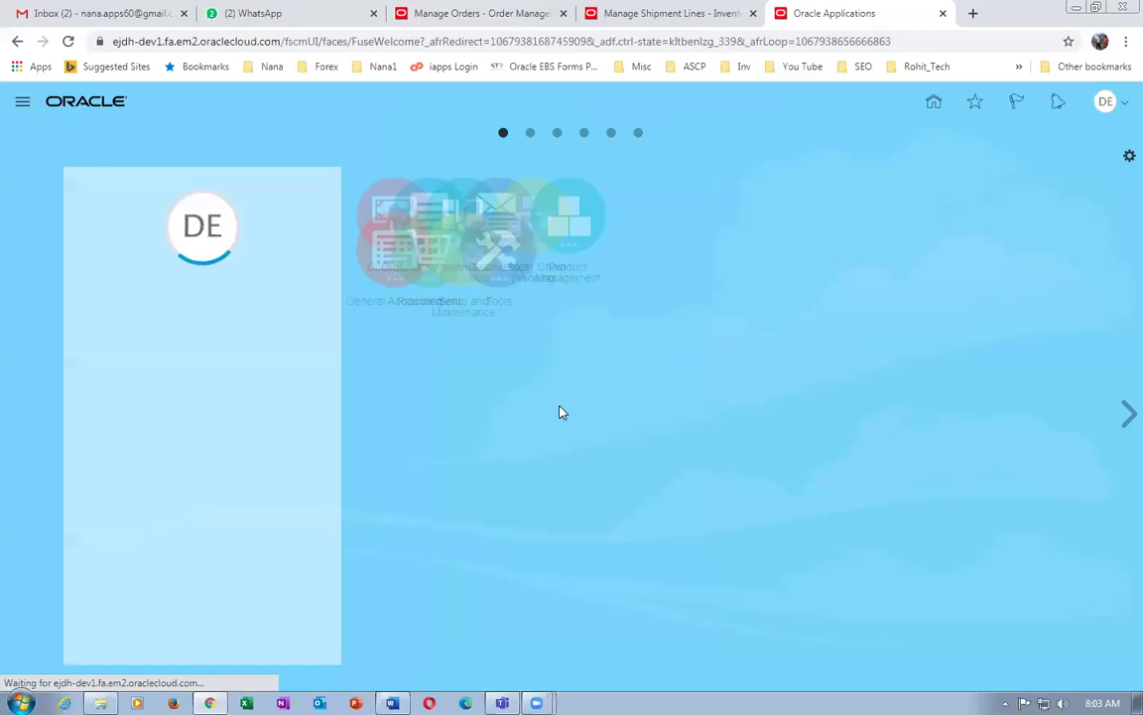
pyautogui.click(526, 223)
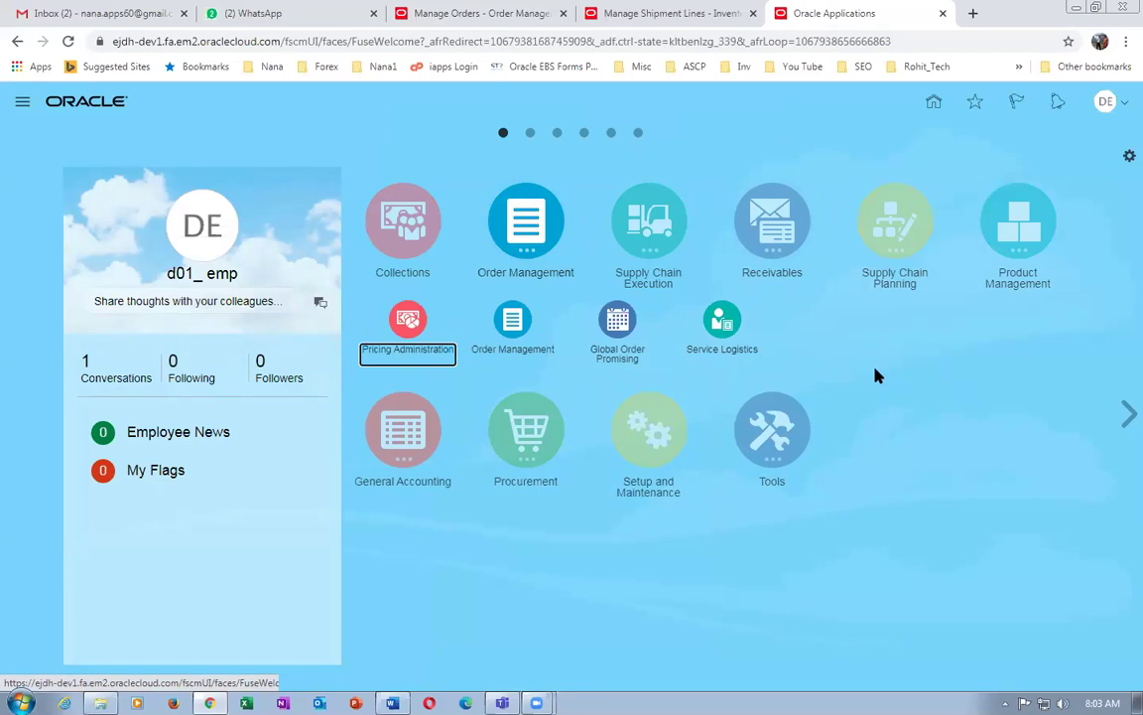
# Search shipment lines for order 219, then save and close the line.
pyautogui.click(628, 14)
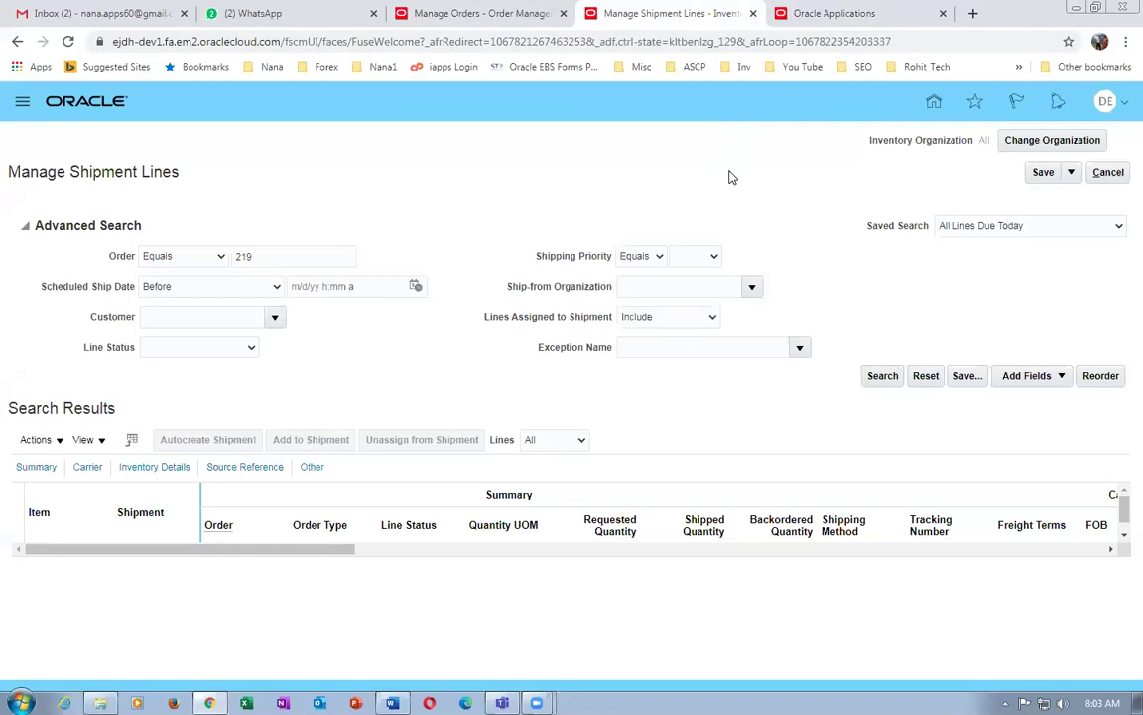
pyautogui.click(883, 375)
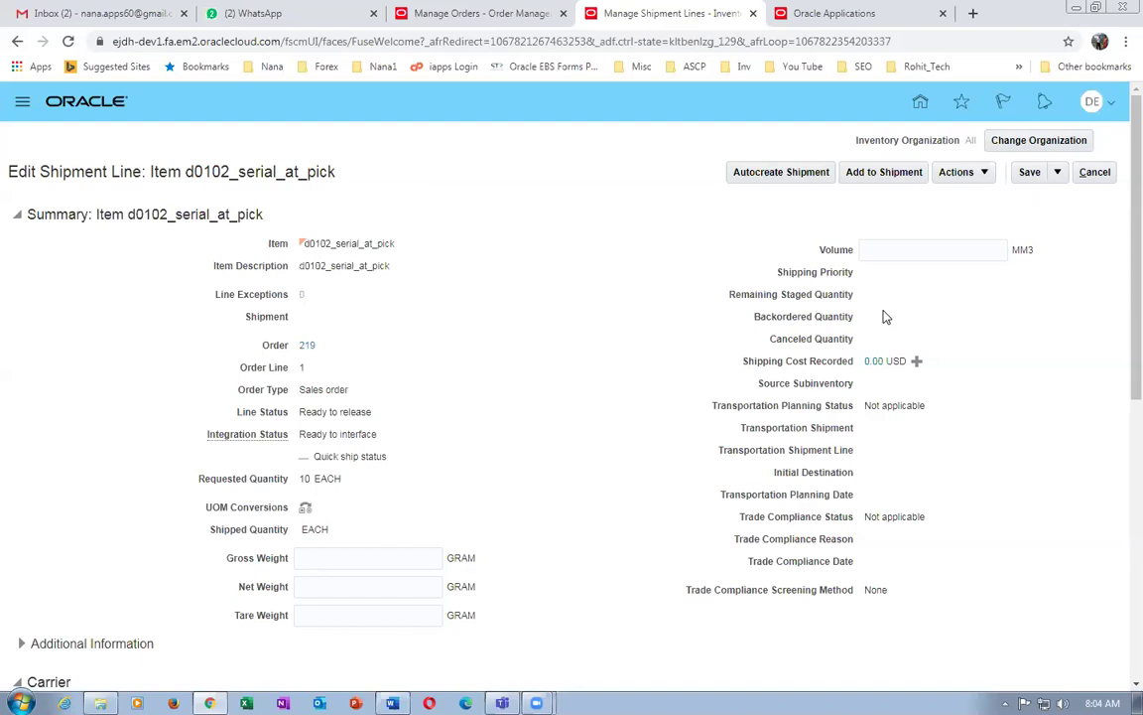
pyautogui.click(1060, 178)
pyautogui.click(1062, 197)
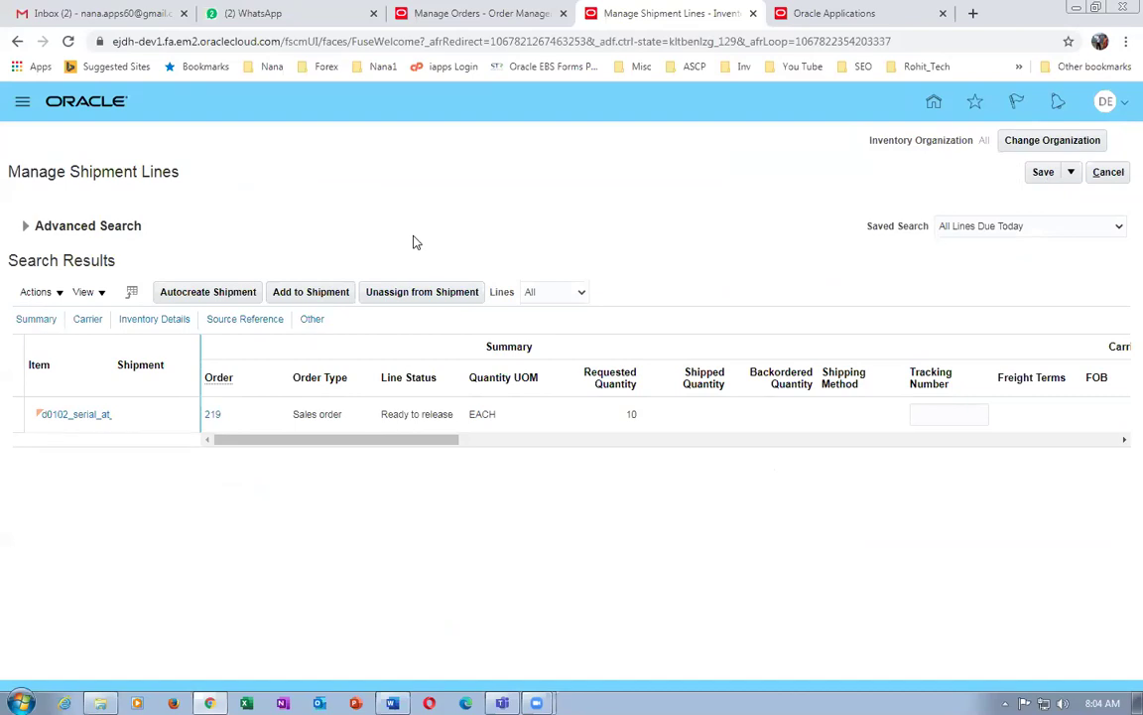
pyautogui.hotkey('alt', 'Tab')
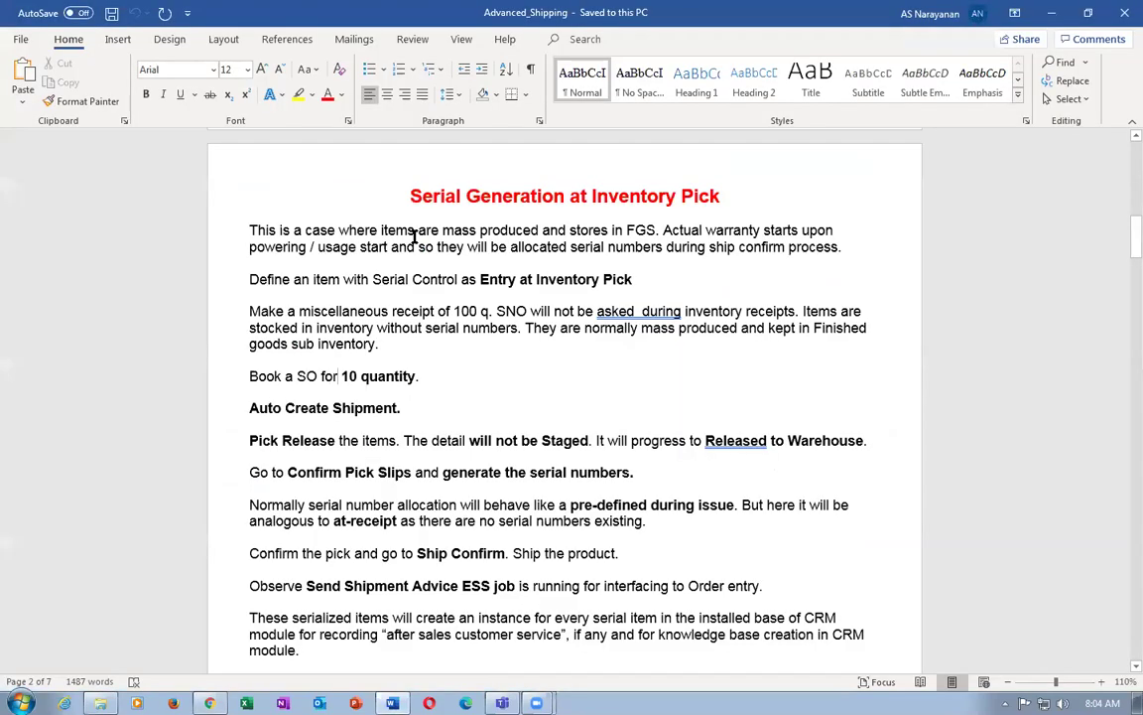
pyautogui.click(529, 341)
pyautogui.moveTo(392, 311); pyautogui.dragTo(516, 316)
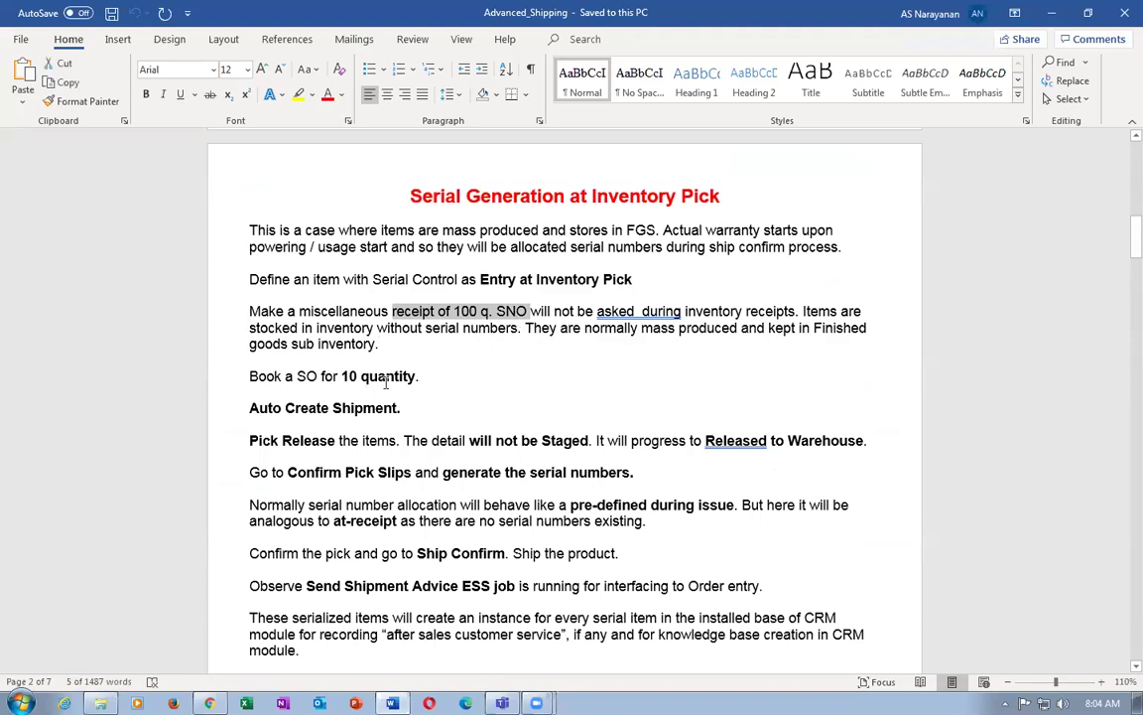
pyautogui.moveTo(315, 383); pyautogui.dragTo(387, 381)
pyautogui.moveTo(290, 408); pyautogui.dragTo(349, 415)
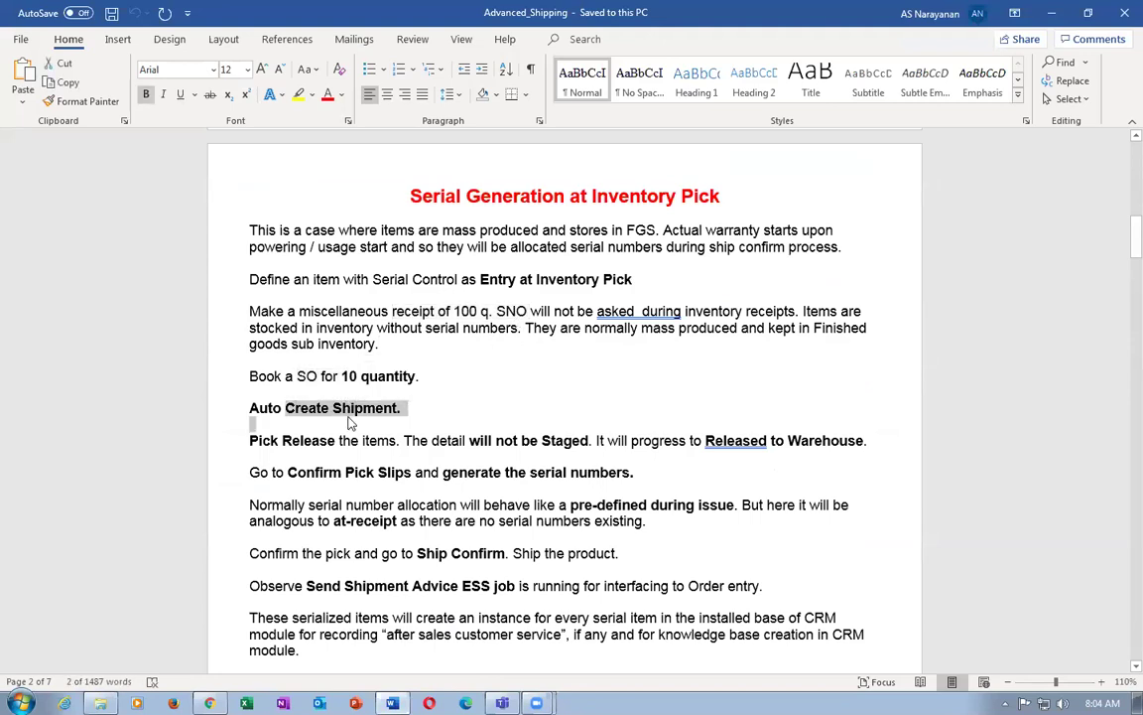
pyautogui.hotkey('alt', 'Tab')
pyautogui.click(196, 296)
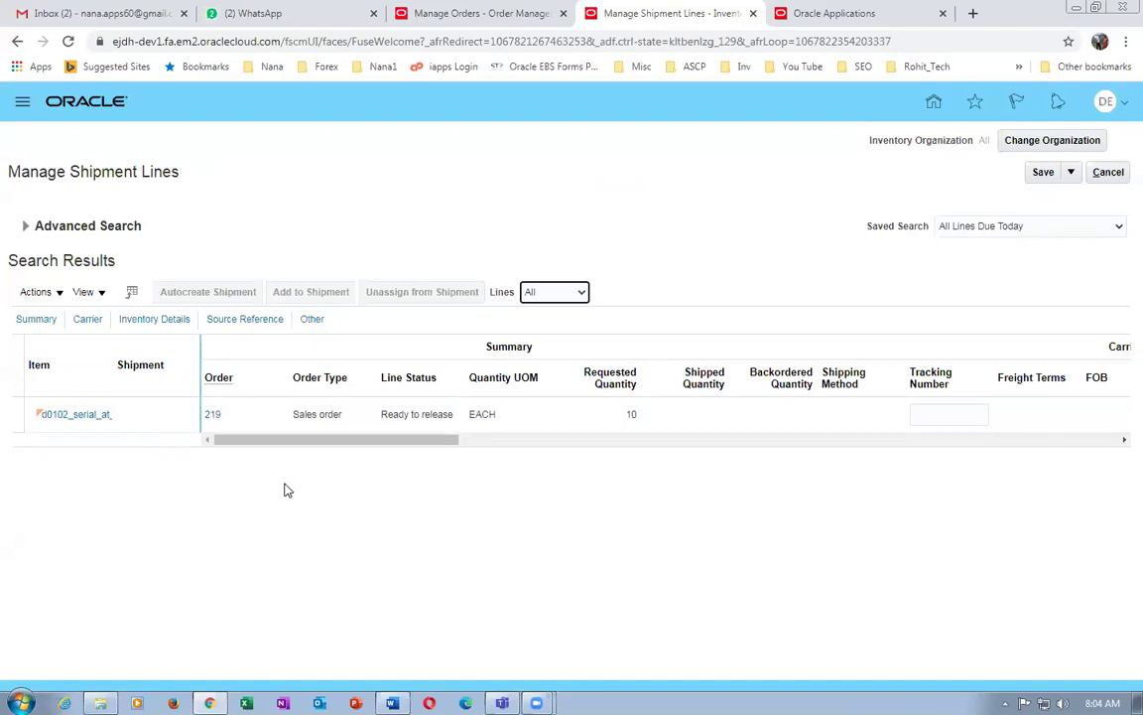
# Select order 219's shipment line and autocreate shipment 24008.
pyautogui.click(19, 411)
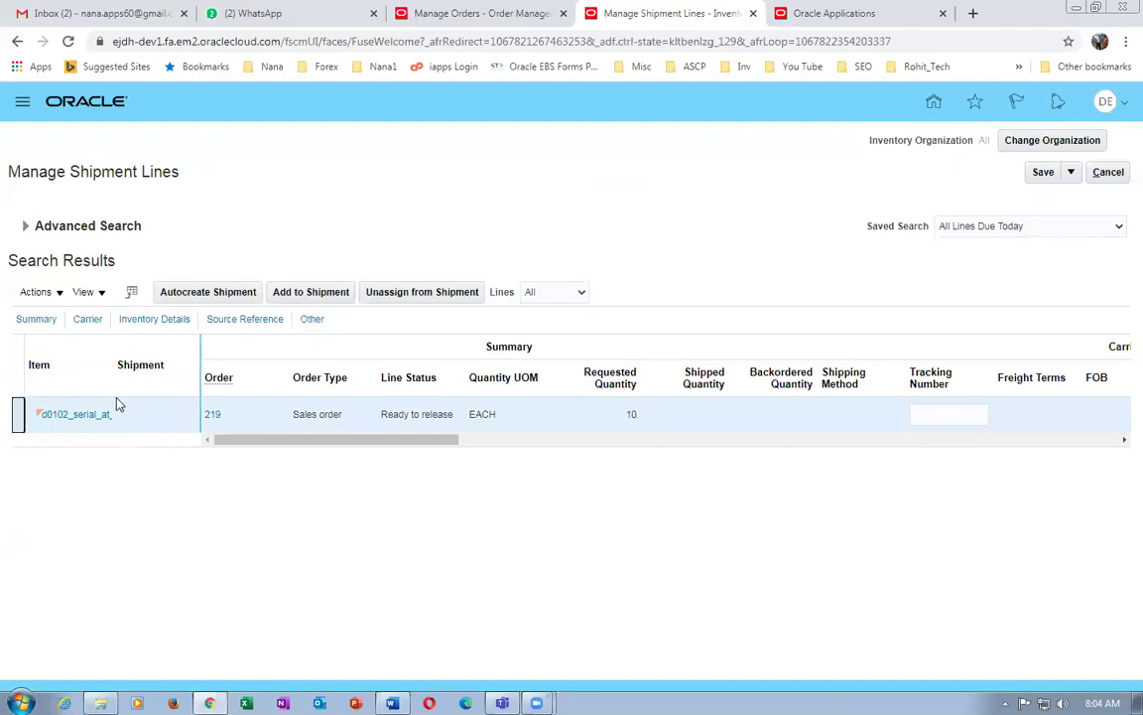
pyautogui.click(214, 292)
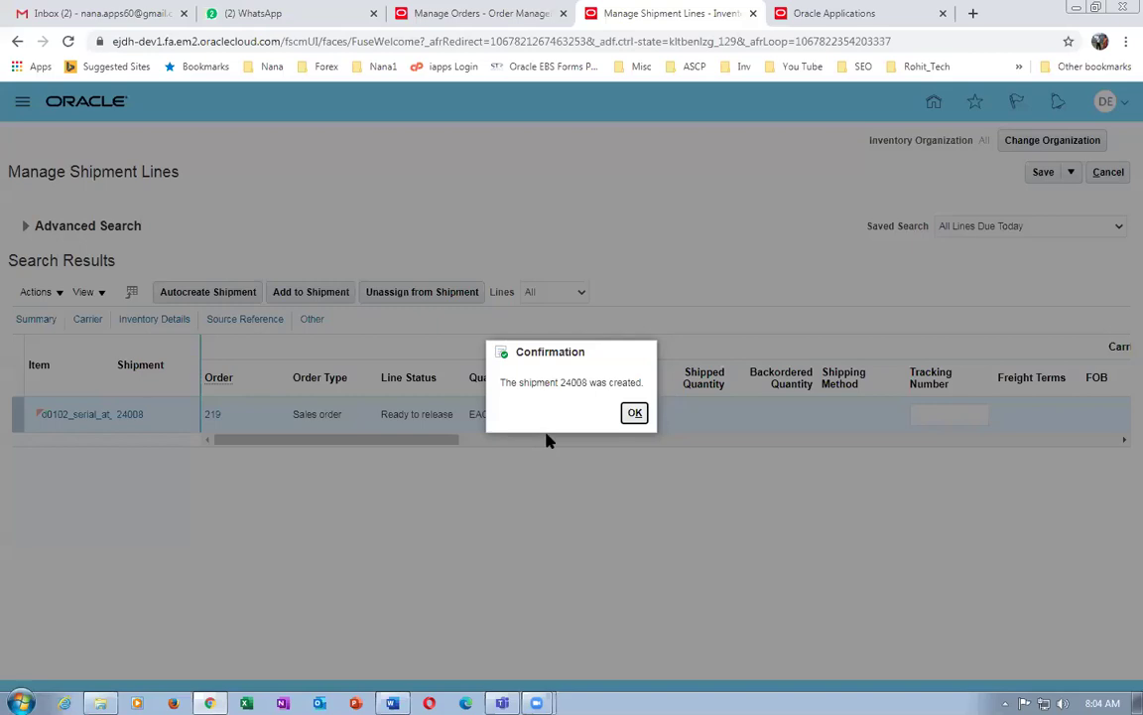
# Review the Pick Release notes in Word, marking 'Released to Warehouse', then return to Oracle.
pyautogui.hotkey('alt', 'Tab')
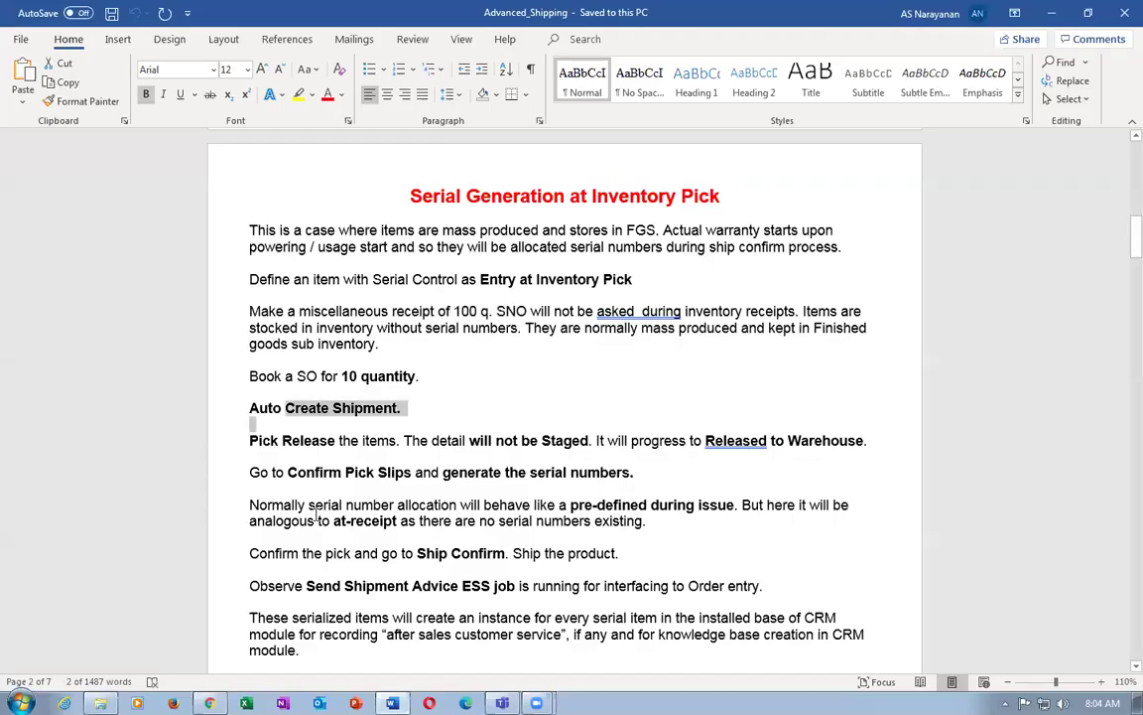
pyautogui.doubleClick(307, 440)
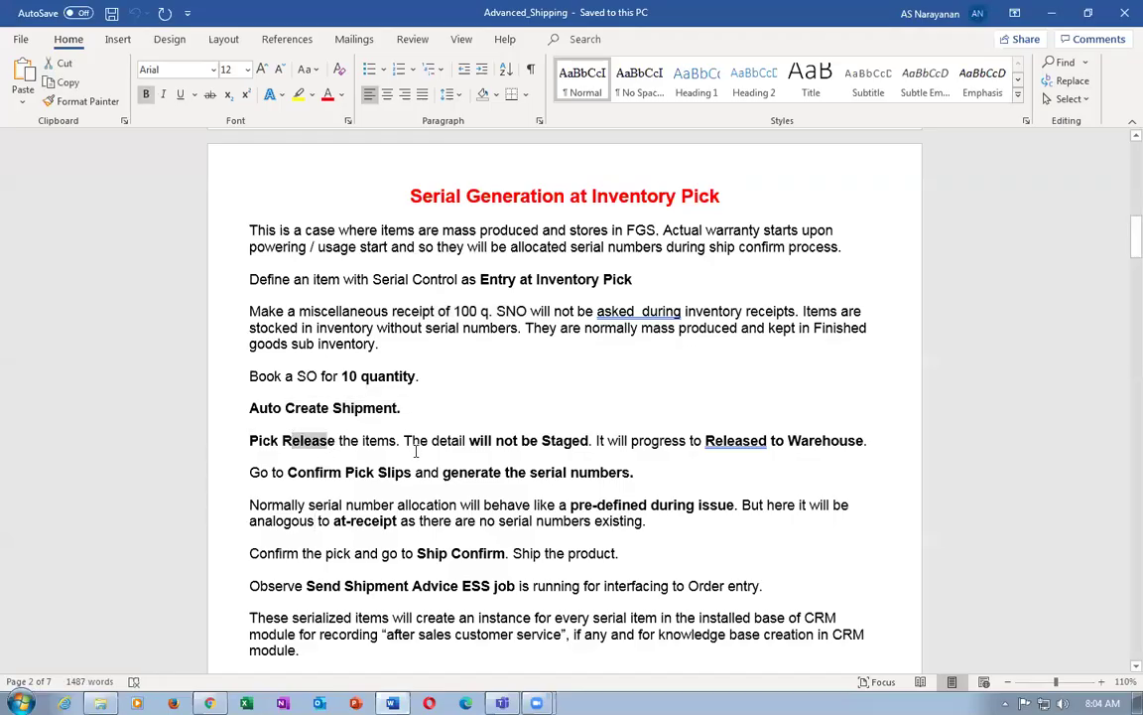
pyautogui.moveTo(440, 441); pyautogui.dragTo(516, 442)
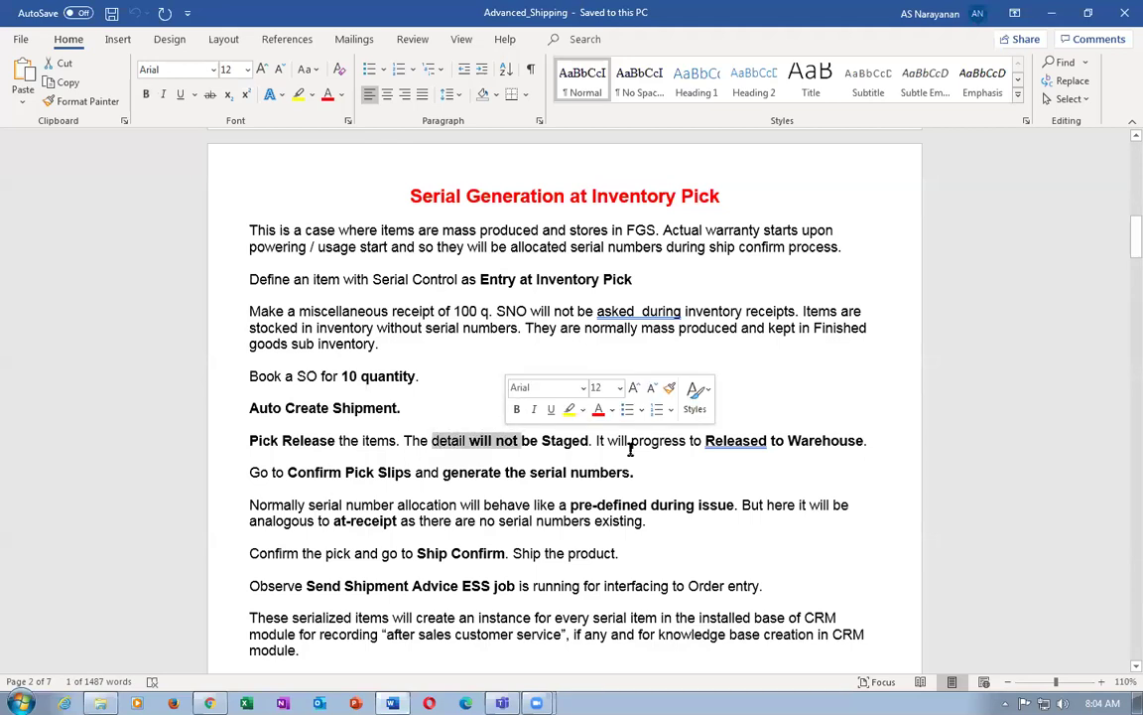
pyautogui.moveTo(695, 440); pyautogui.dragTo(811, 439)
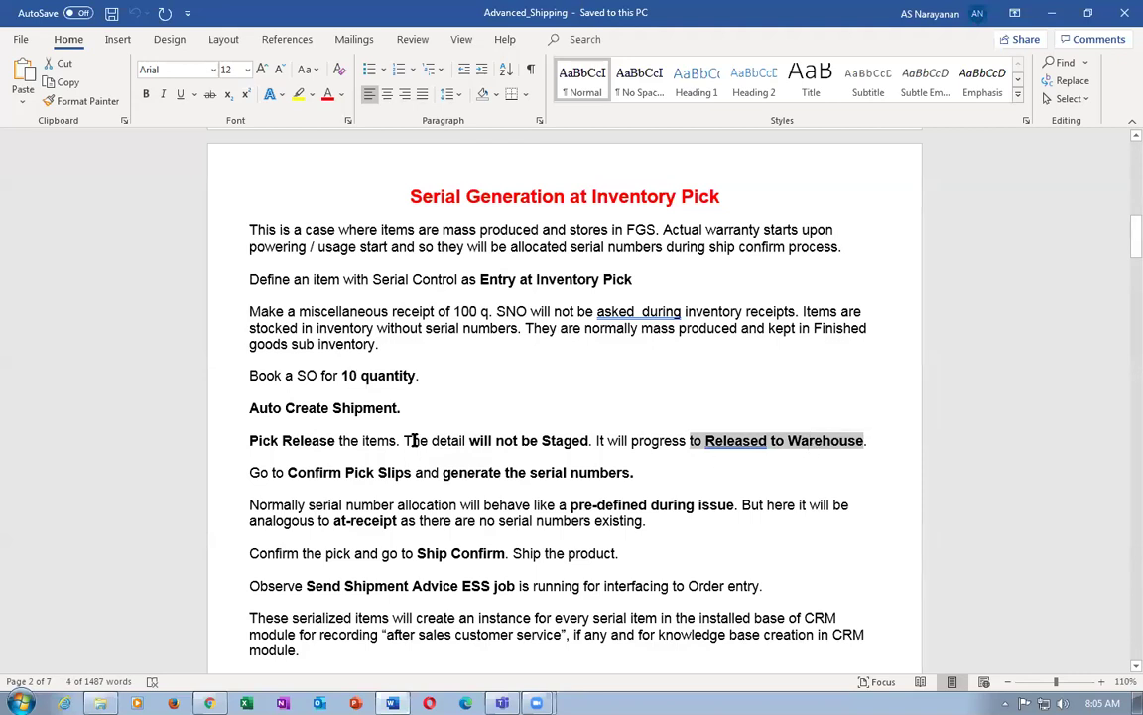
pyautogui.hotkey('alt', 'Tab')
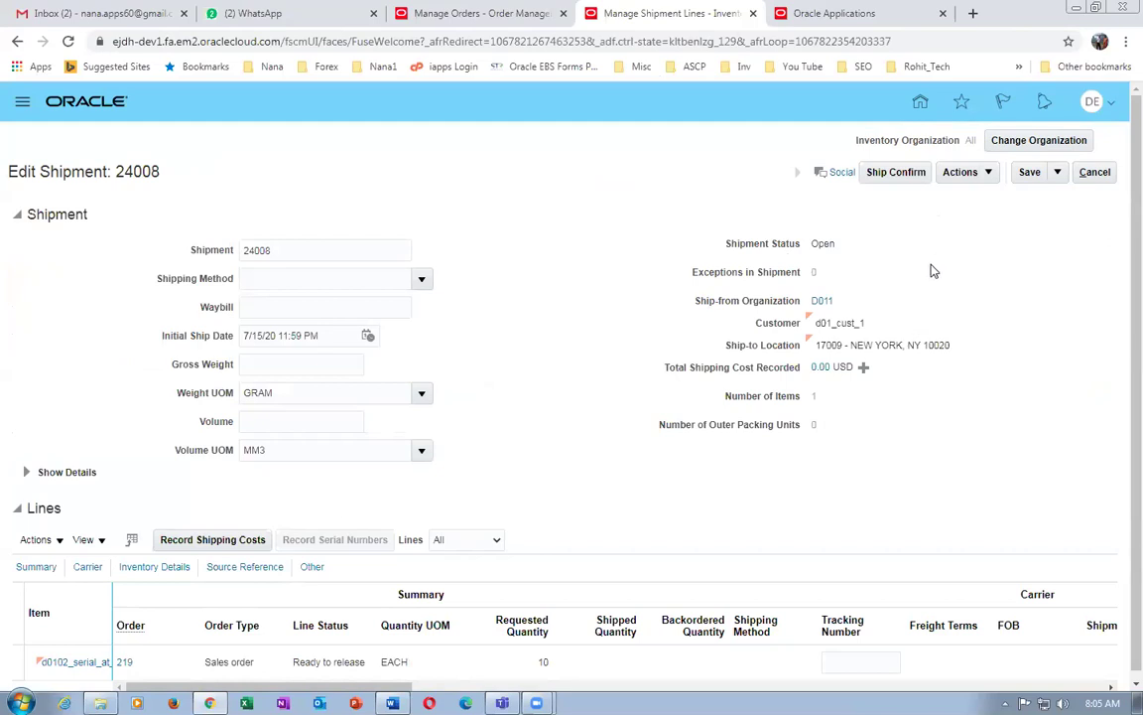
# Pick release shipment 24008, creating request 159093, and go to the home springboard.
pyautogui.click(972, 174)
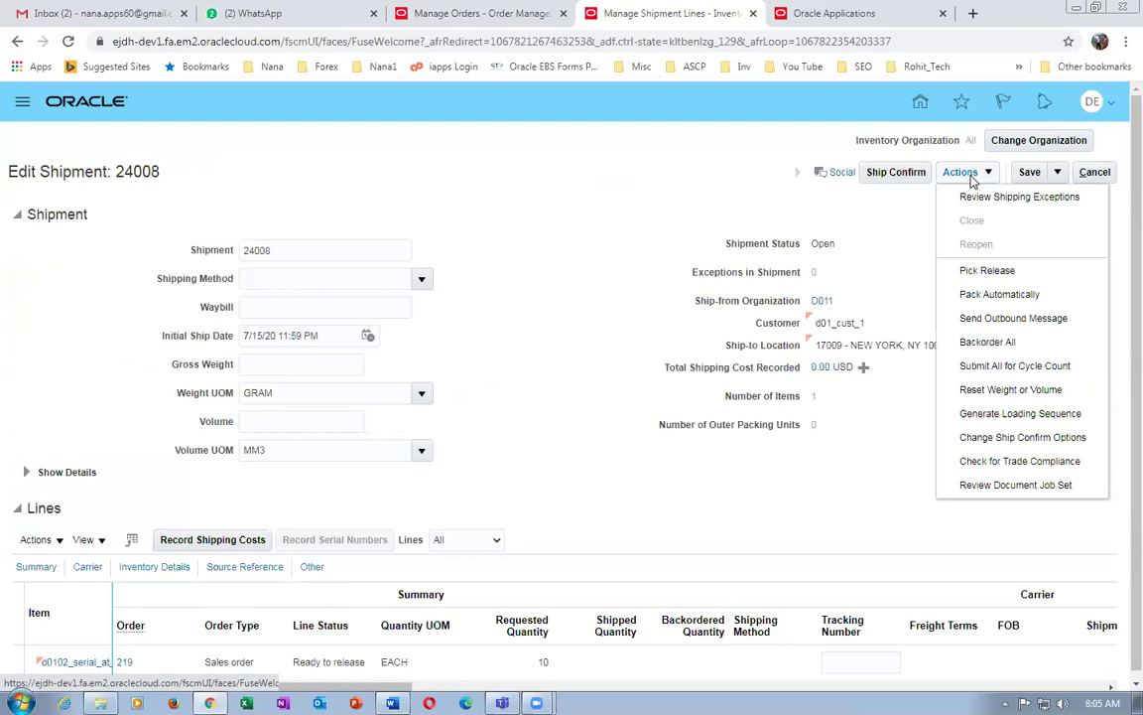
pyautogui.click(972, 276)
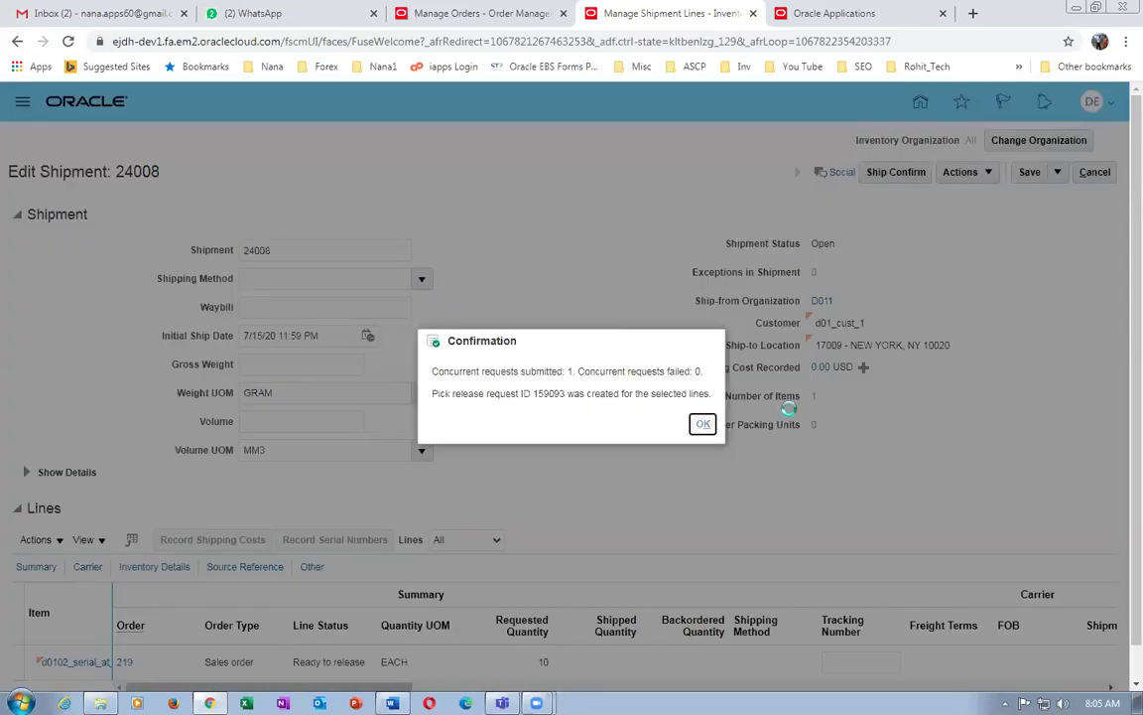
pyautogui.click(794, 14)
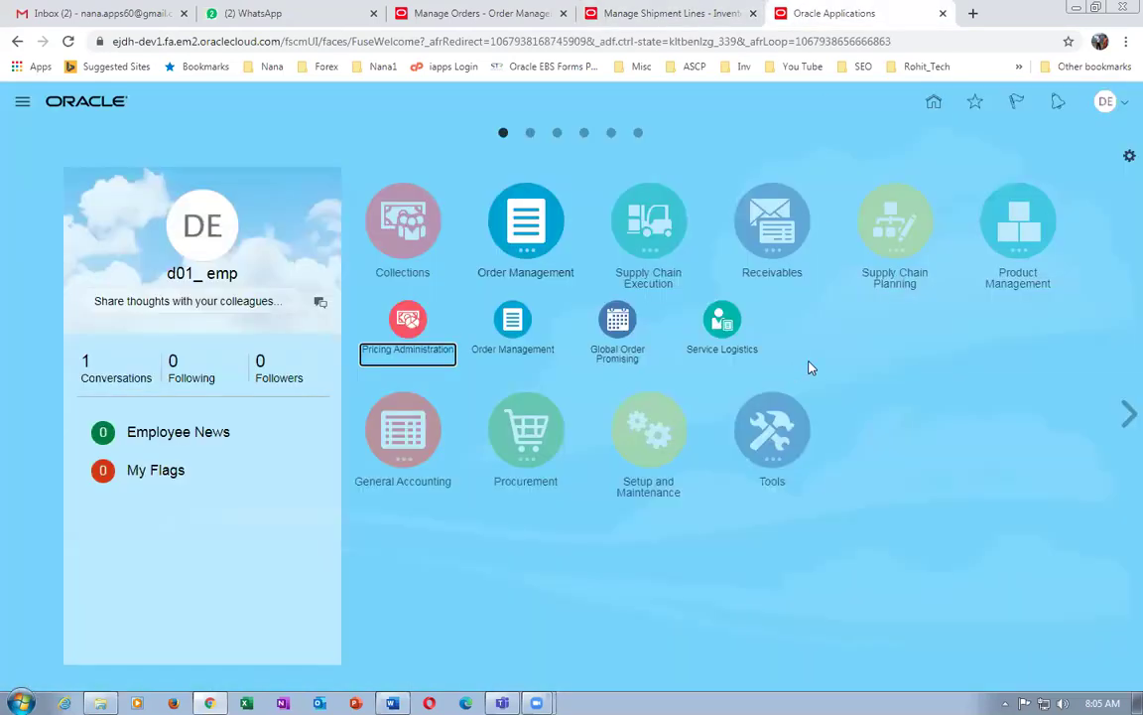
pyautogui.click(774, 461)
# Monitor the scheduled pick release jobs, checking Apply Document Job Set Rules and Pick Release Documents.
pyautogui.click(823, 447)
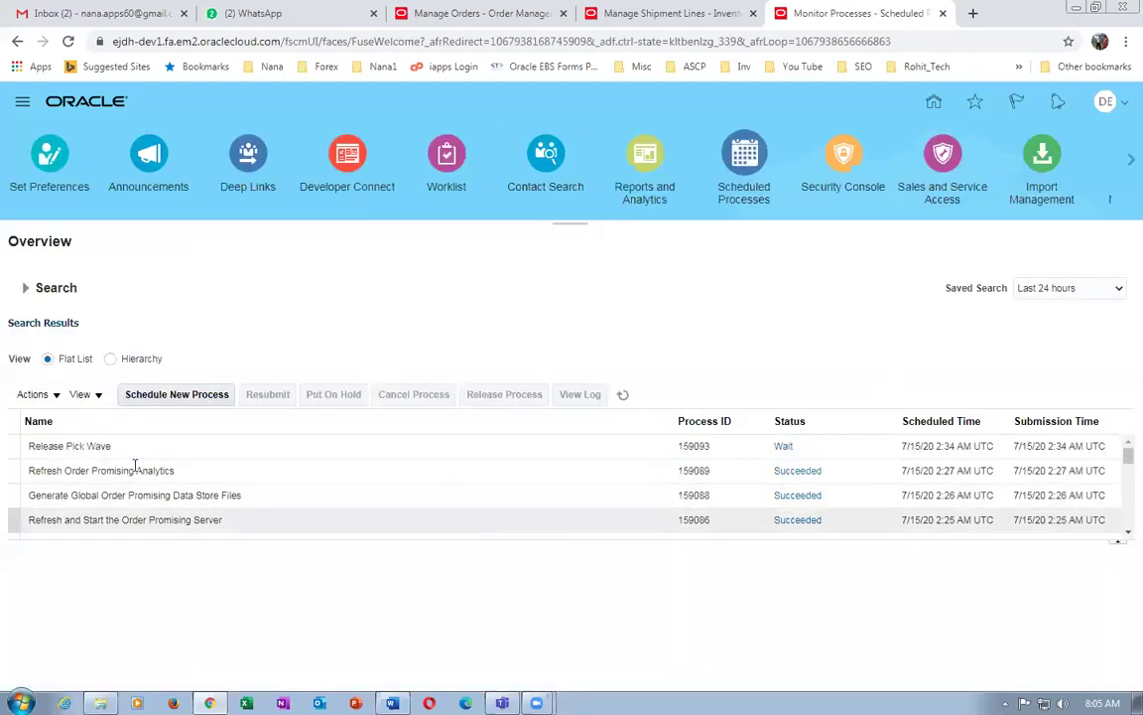
pyautogui.click(623, 395)
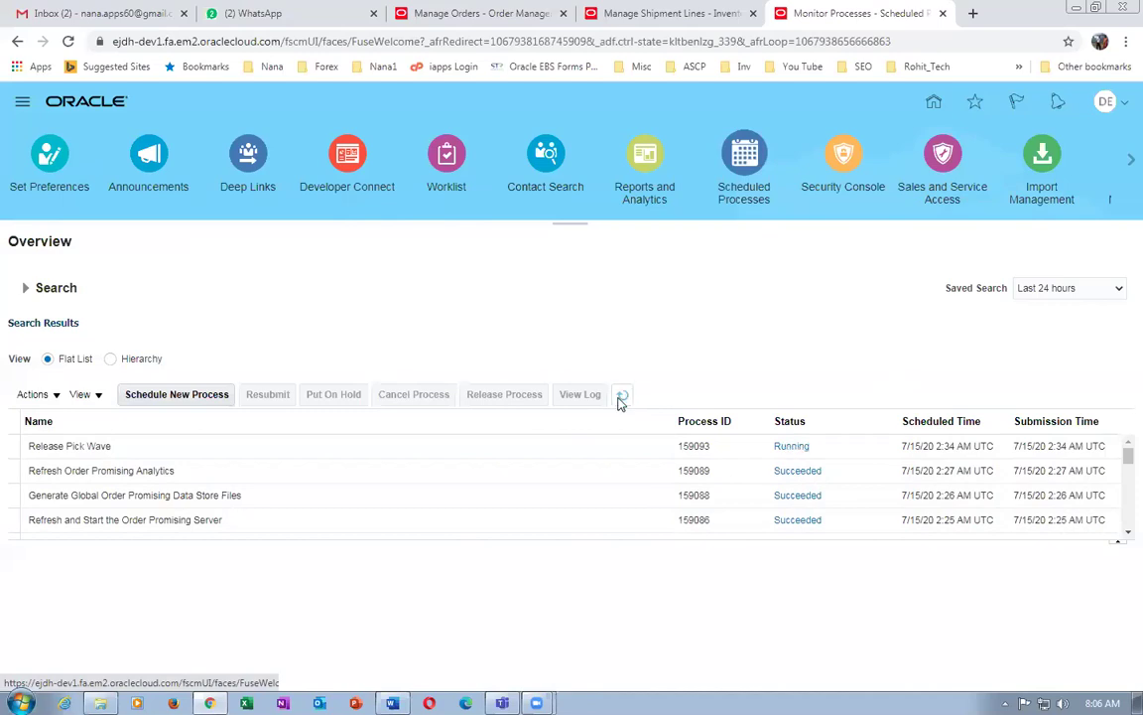
pyautogui.click(621, 397)
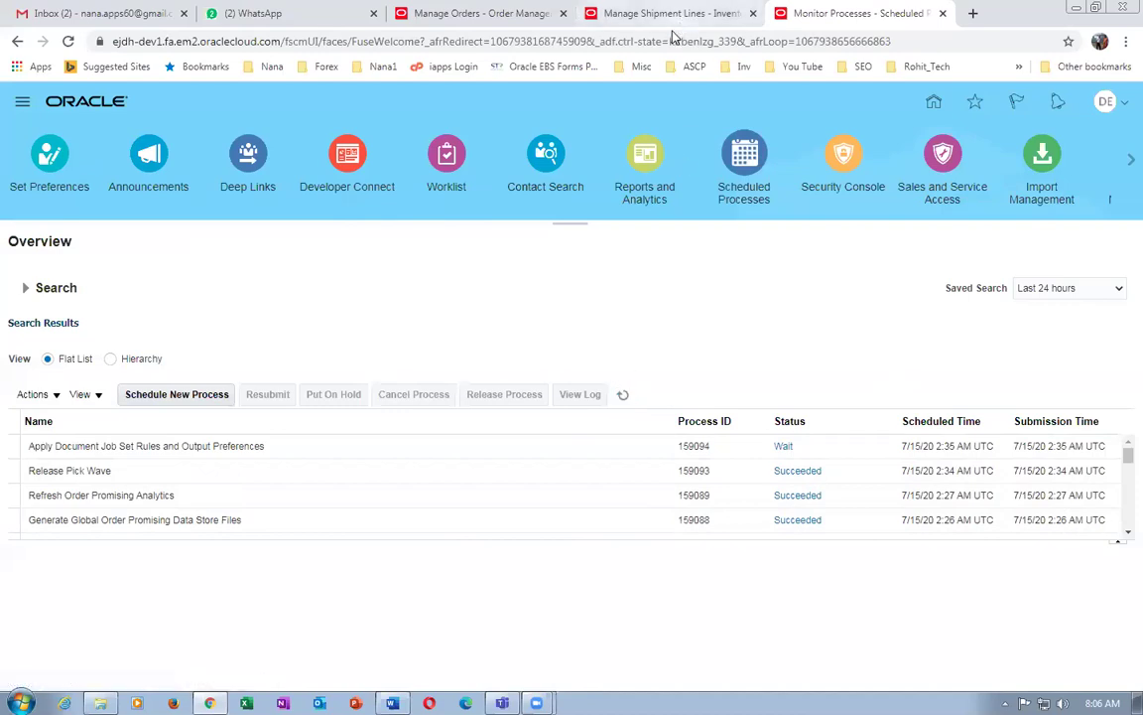
pyautogui.click(105, 446)
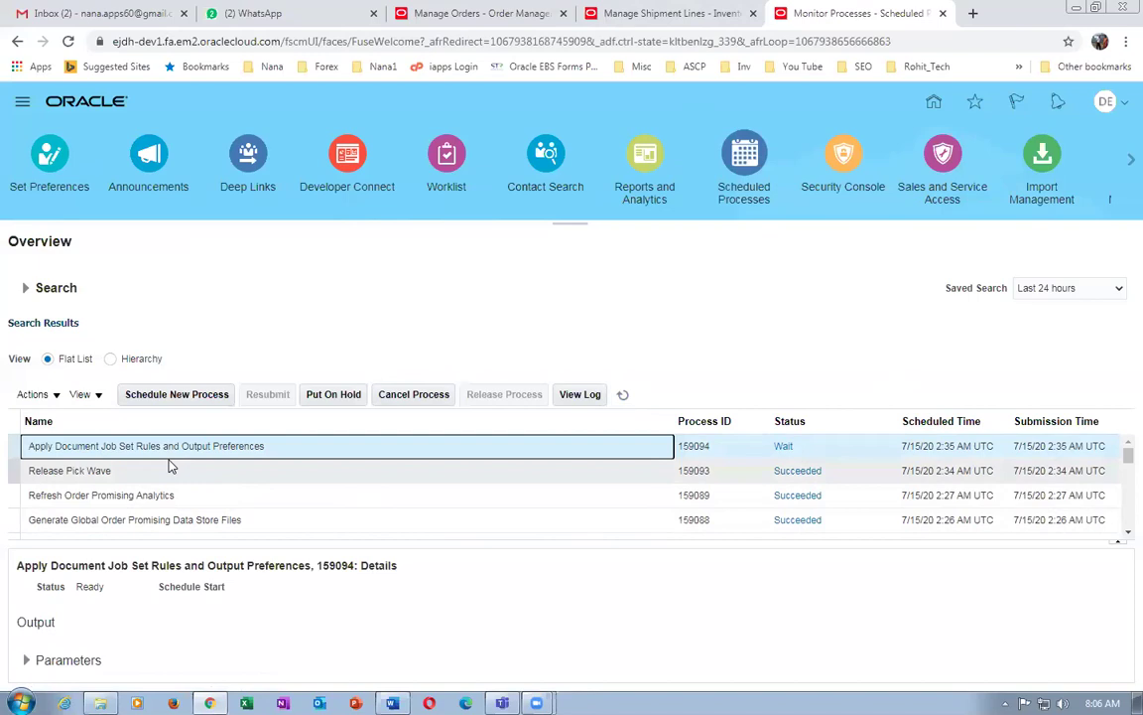
pyautogui.click(624, 395)
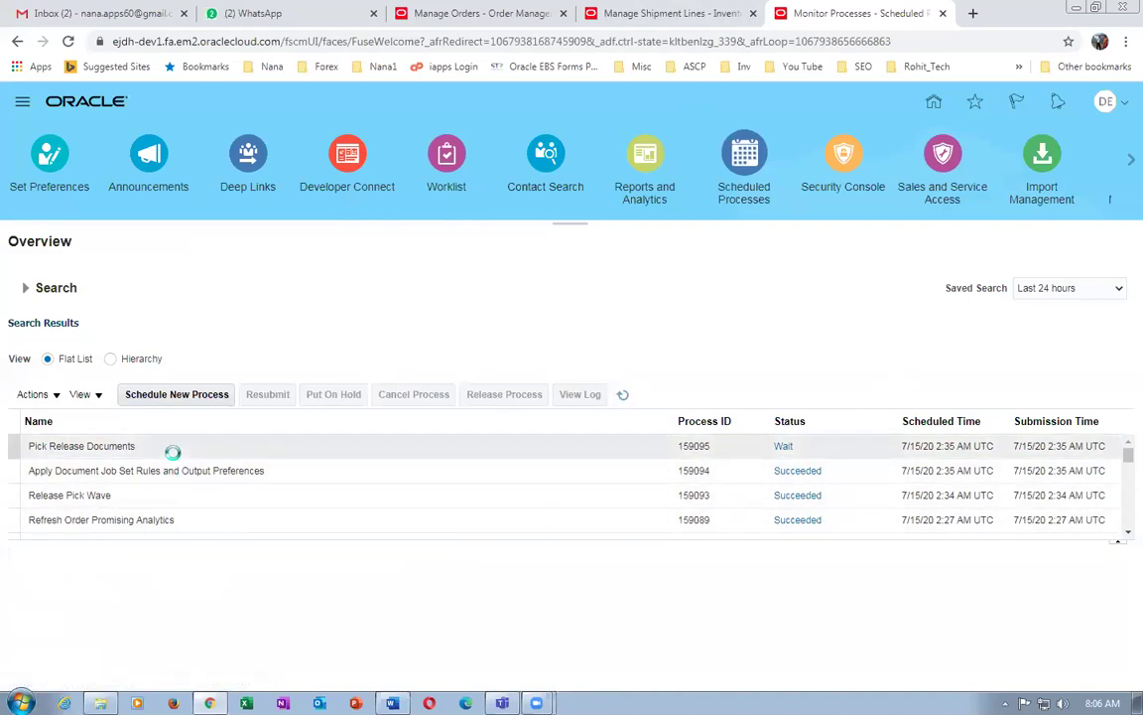
pyautogui.click(623, 402)
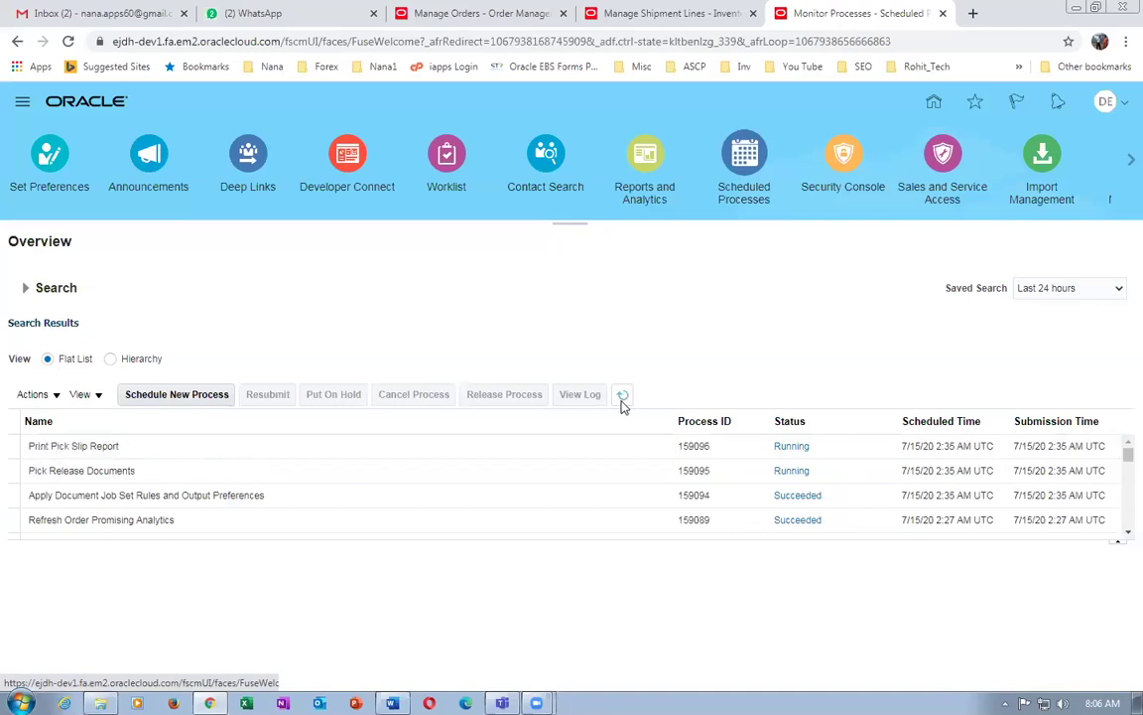
pyautogui.click(622, 395)
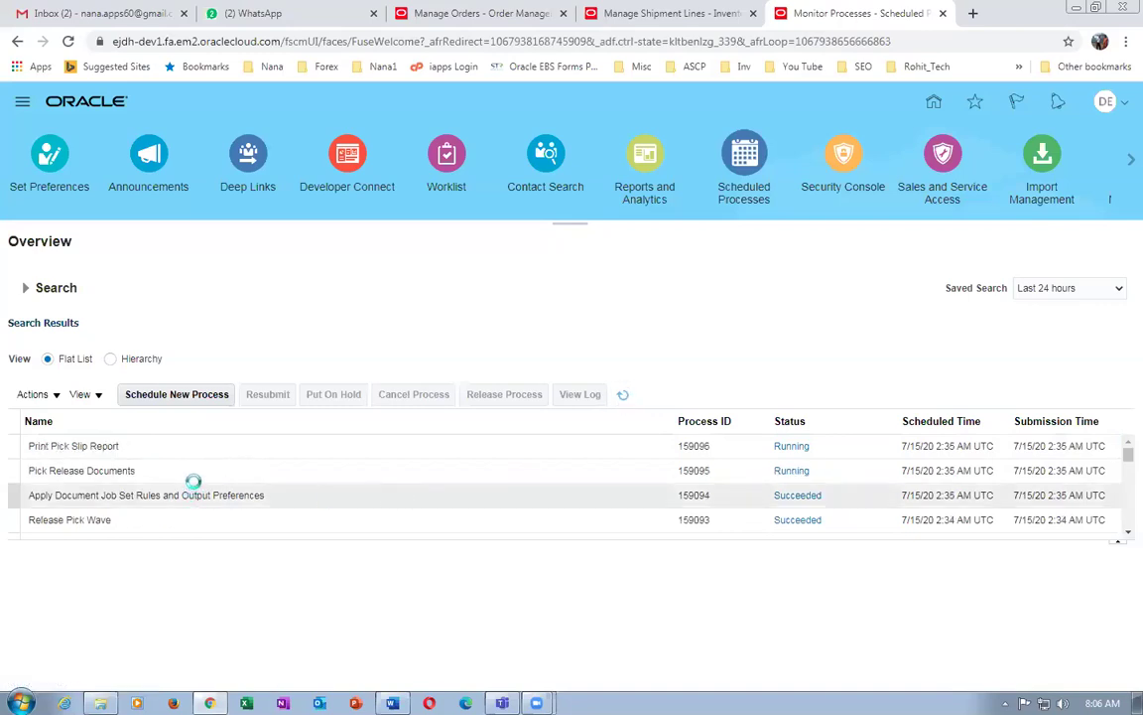
pyautogui.click(195, 473)
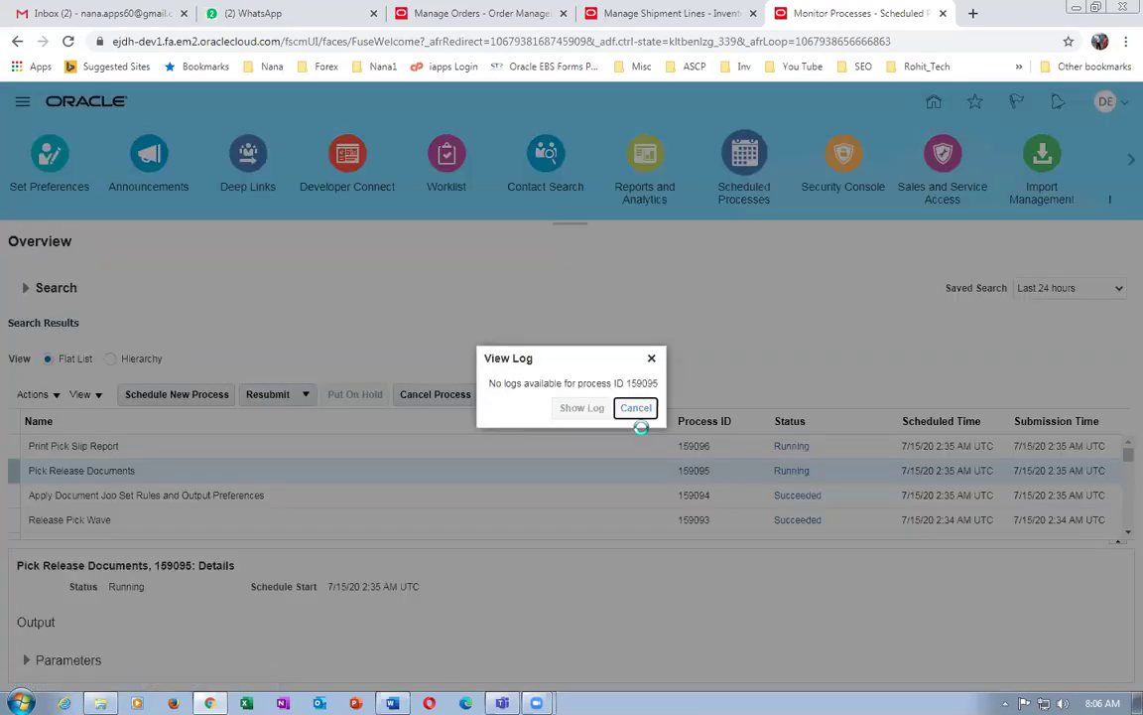
pyautogui.click(637, 408)
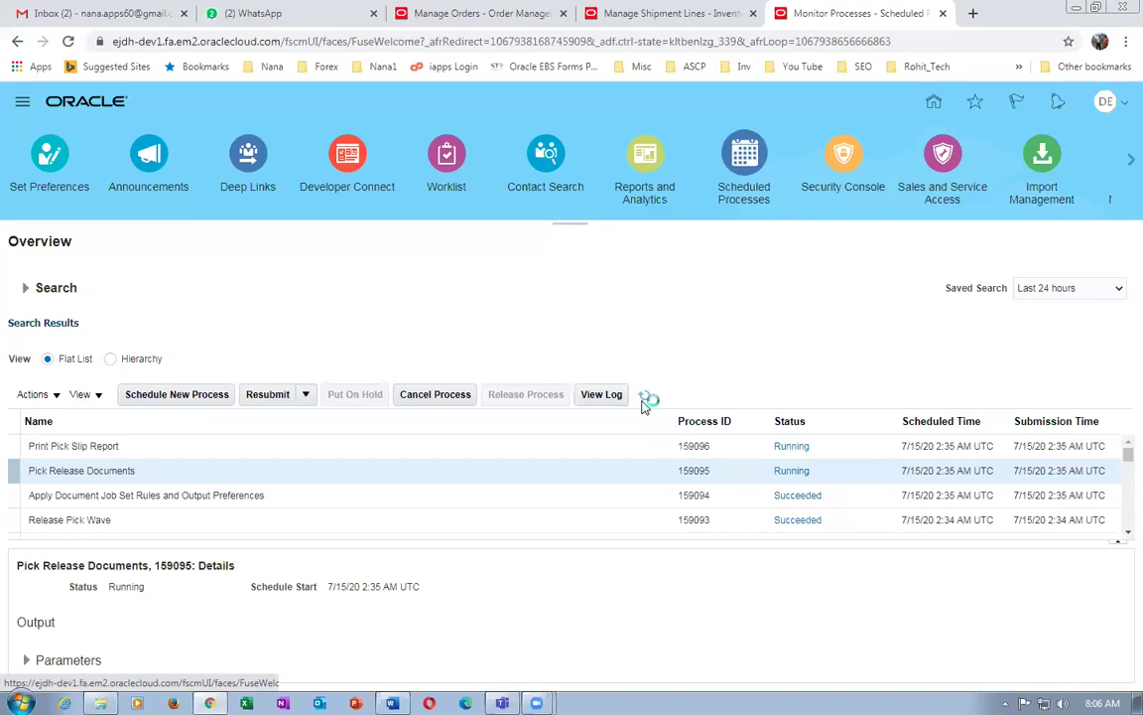
# Refresh until processes 159093–159096 succeed, review their details, and return to Edit Shipment 24008.
pyautogui.click(645, 400)
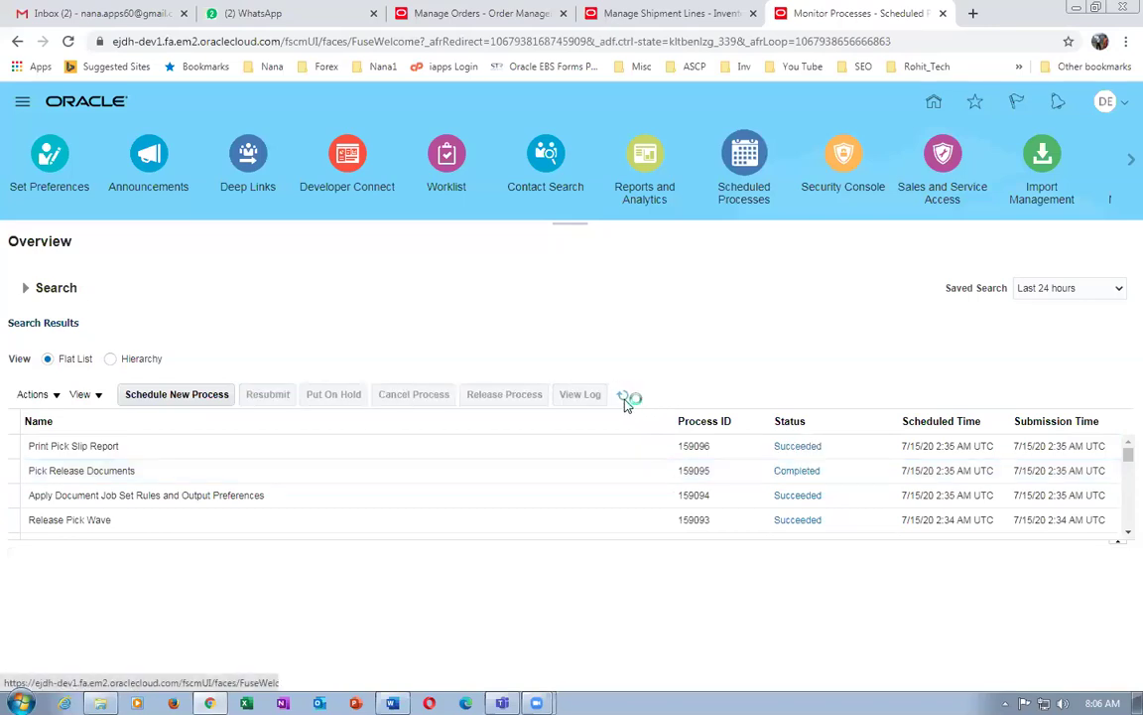
pyautogui.click(623, 397)
pyautogui.click(622, 396)
pyautogui.click(622, 396)
pyautogui.click(624, 398)
pyautogui.click(623, 395)
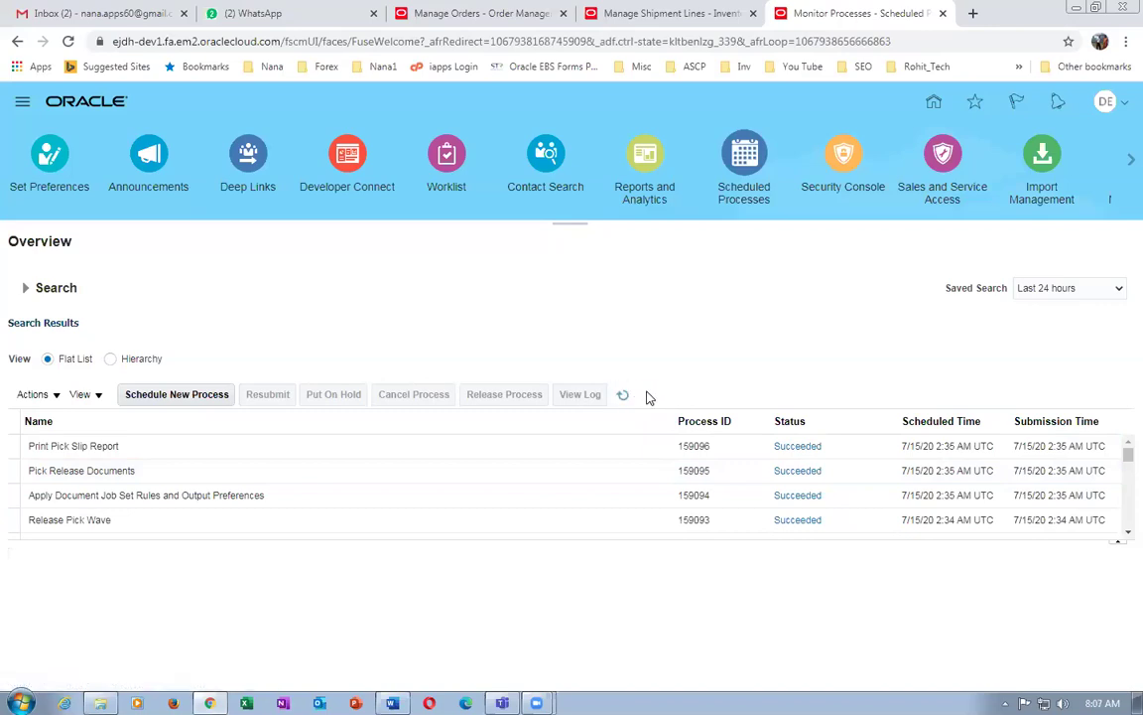
pyautogui.click(445, 474)
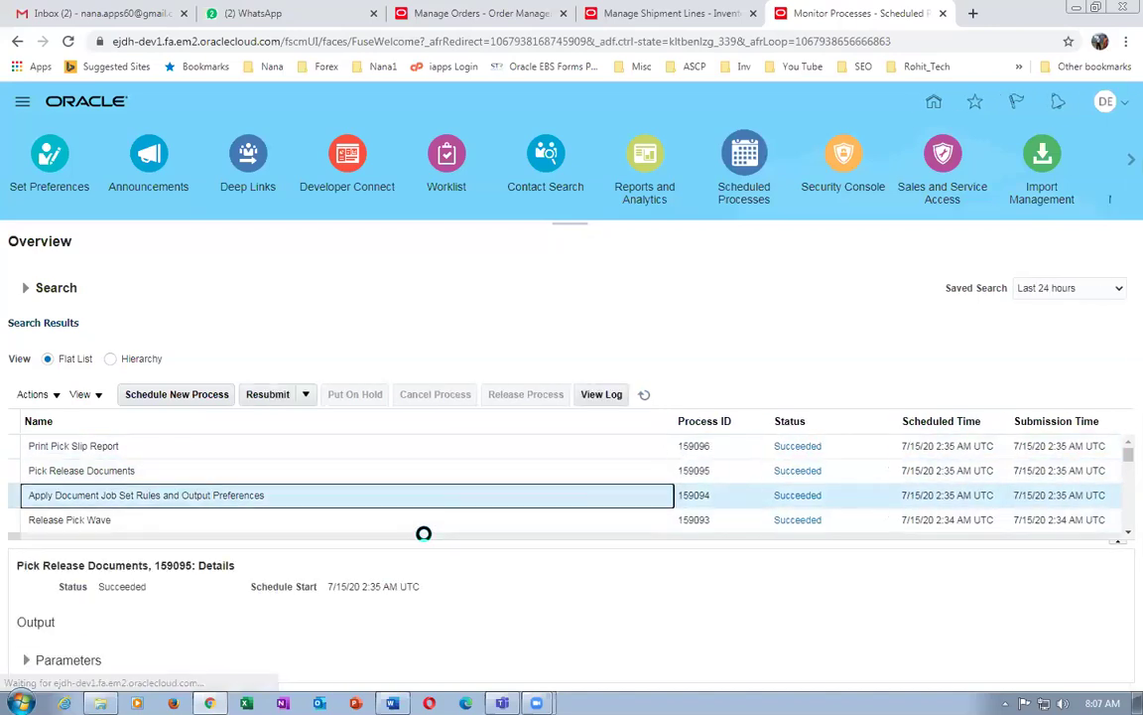
pyautogui.click(423, 532)
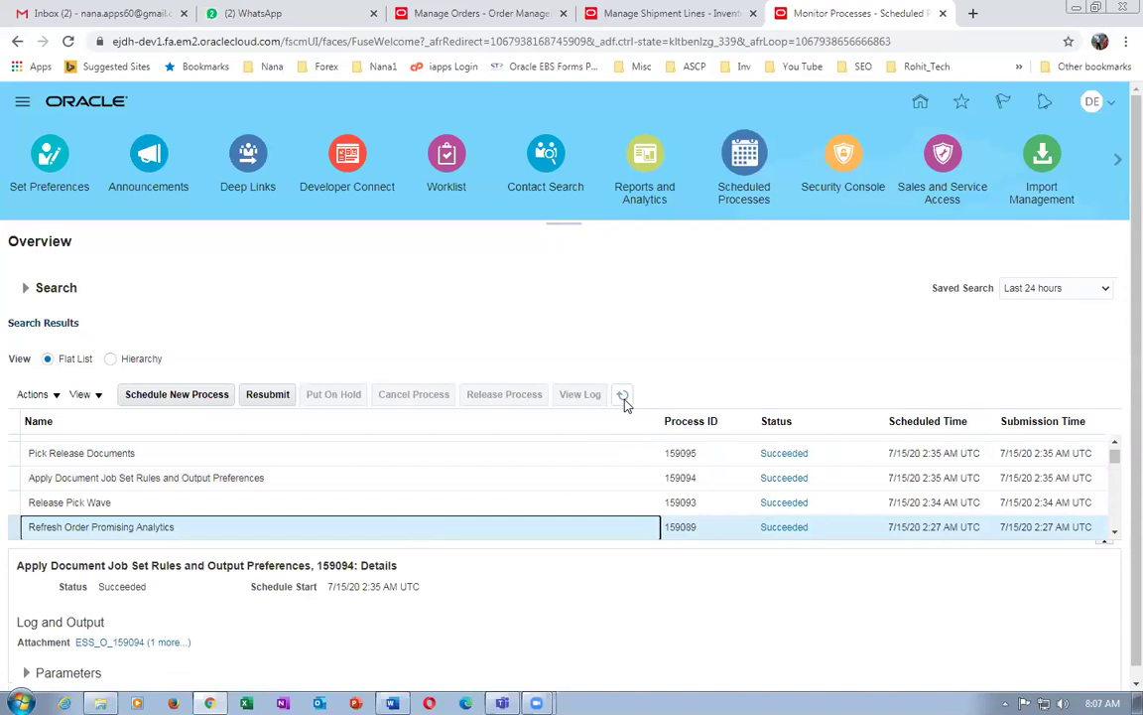
pyautogui.hotkey('ctrl', 'shift', 'Tab')
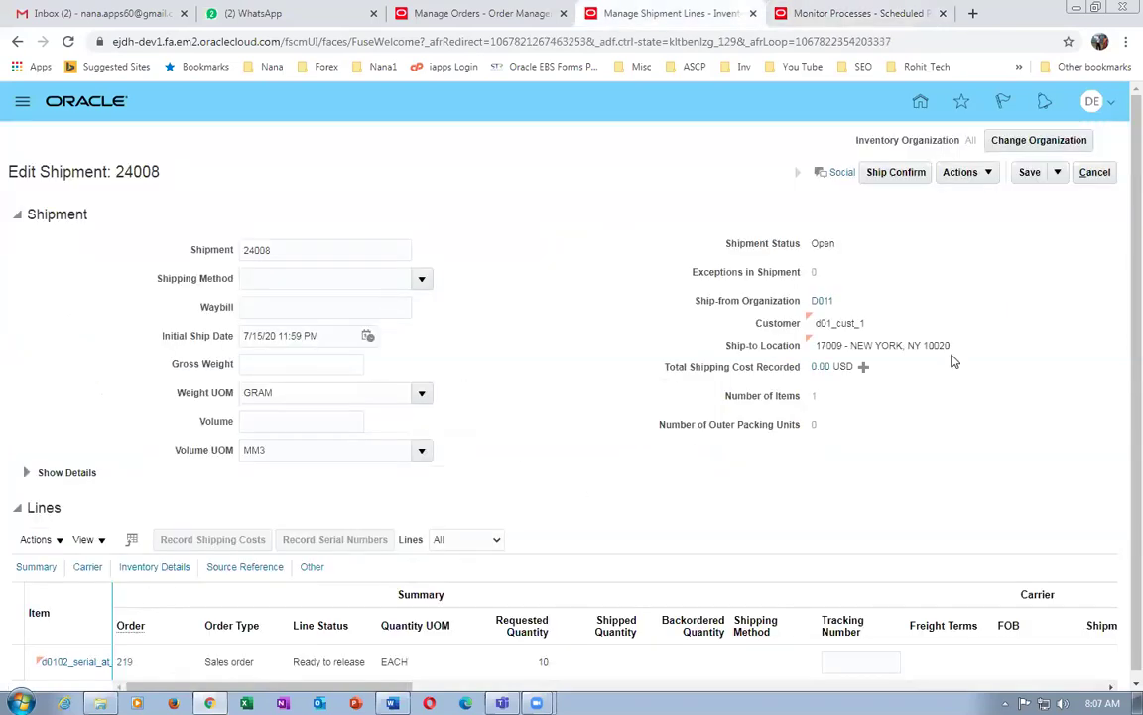
# Save and close shipment 24008, verify order 219's line reads Released to Warehouse.
pyautogui.click(1059, 172)
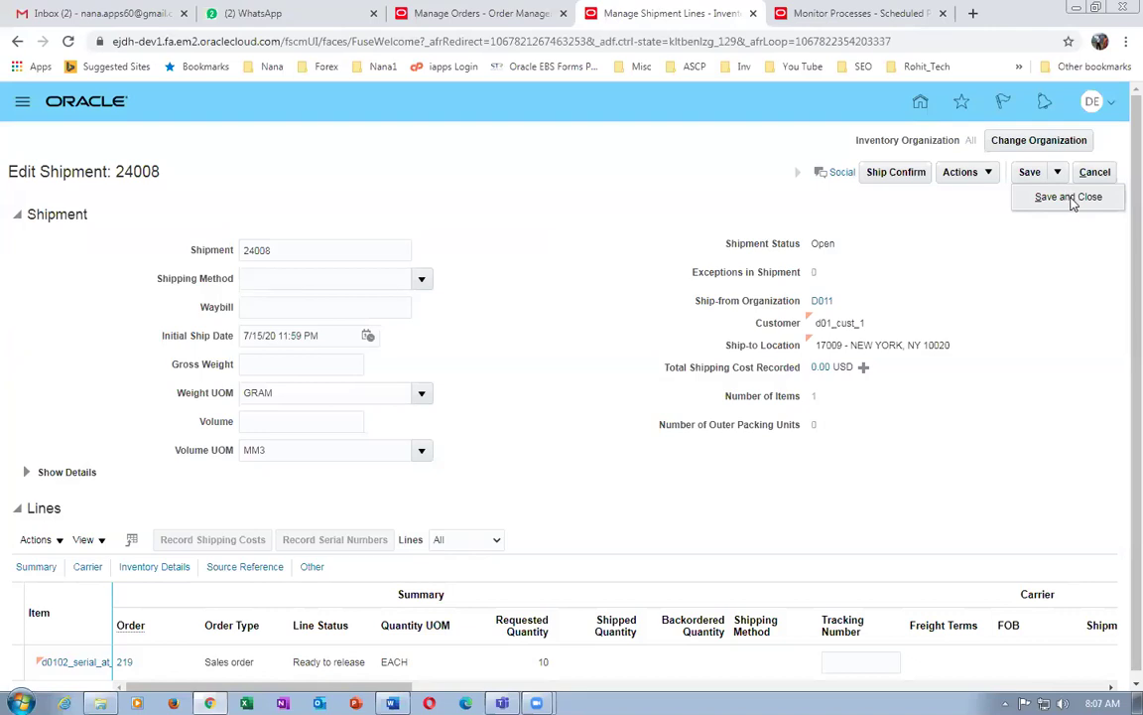
pyautogui.click(1070, 198)
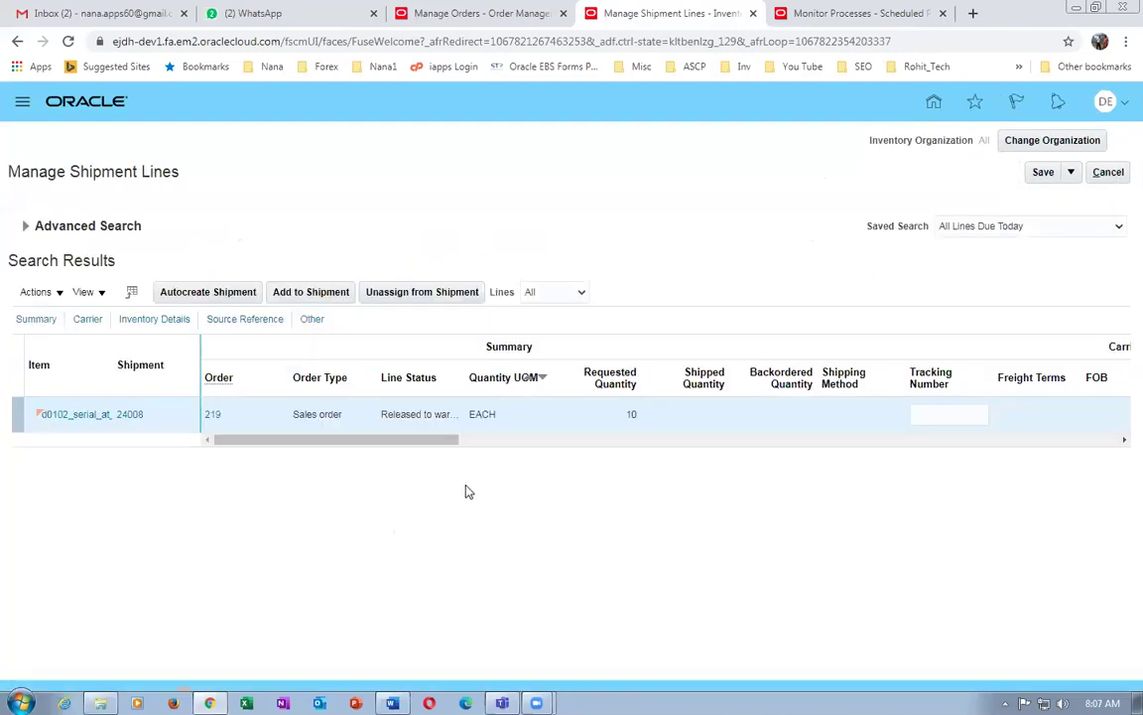
pyautogui.moveTo(330, 445); pyautogui.dragTo(294, 477)
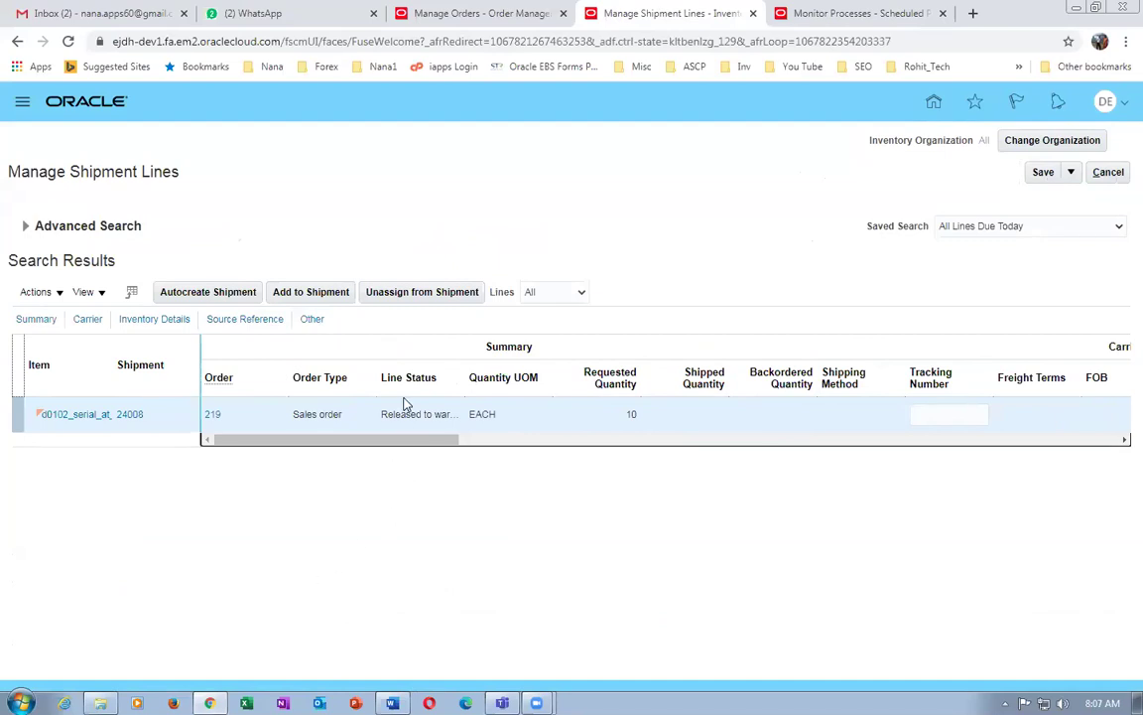
pyautogui.moveTo(365, 441); pyautogui.dragTo(306, 461)
pyautogui.click(874, 12)
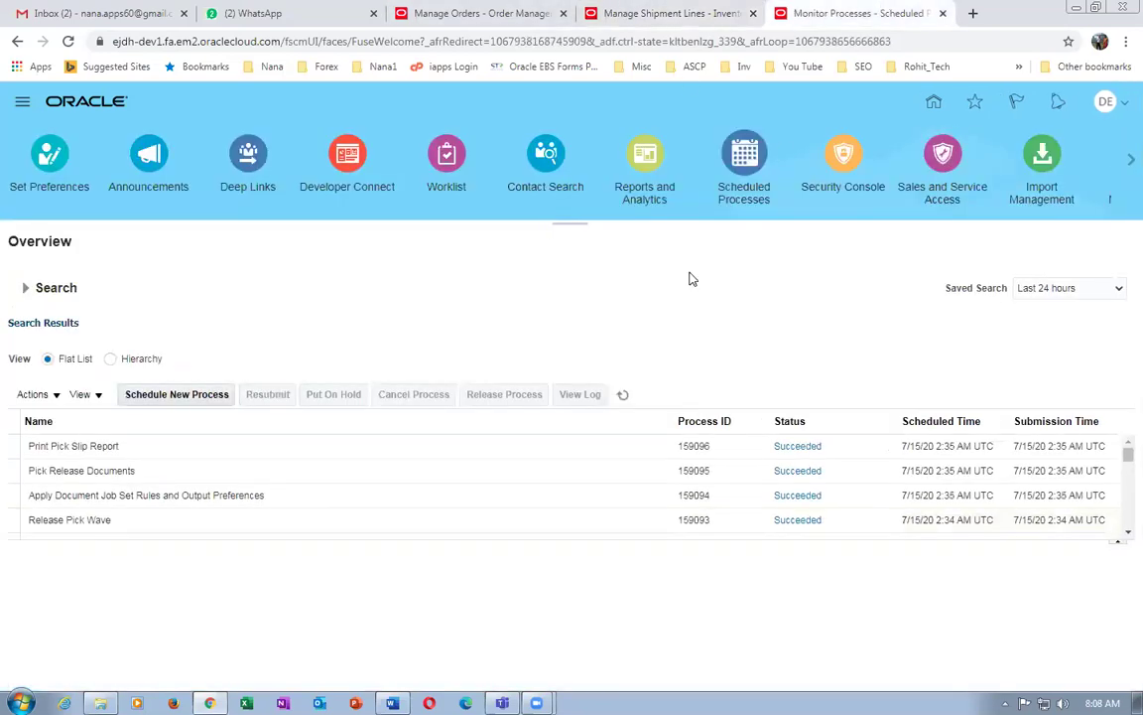
# Go to the Oracle home page from the Scheduled Processes monitor.
pyautogui.click(936, 103)
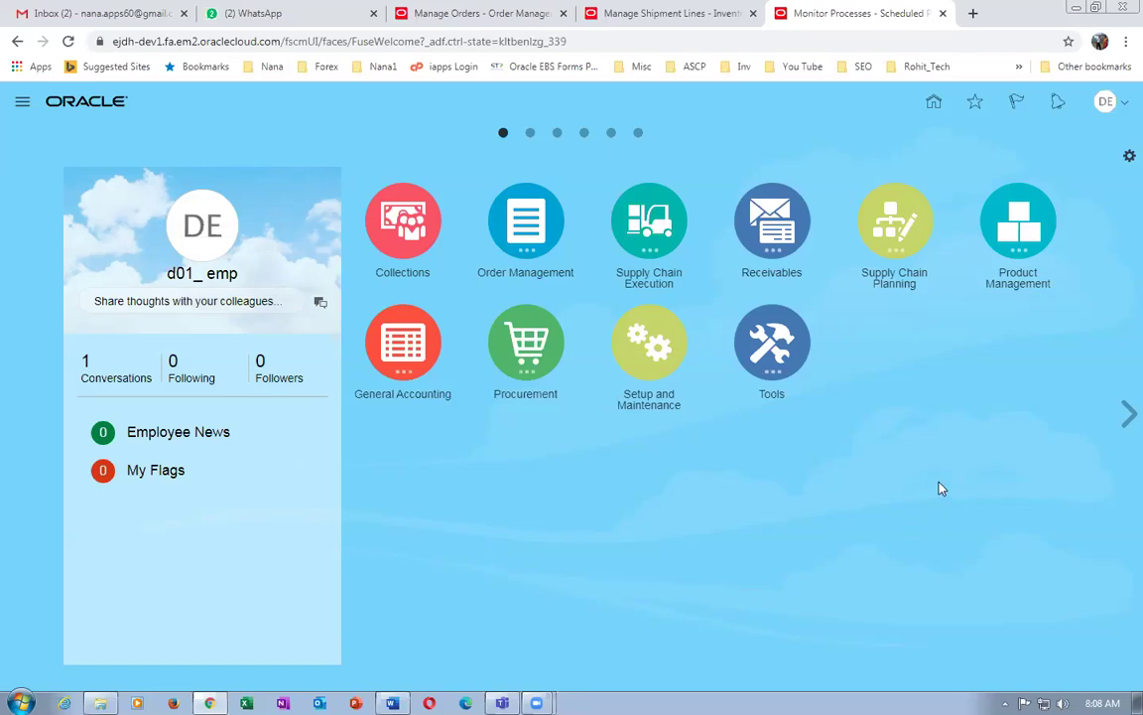
# Open Supply Chain Execution > Inventory Management and review its tiles: 1 open pick, 1 shipment line.
pyautogui.click(653, 238)
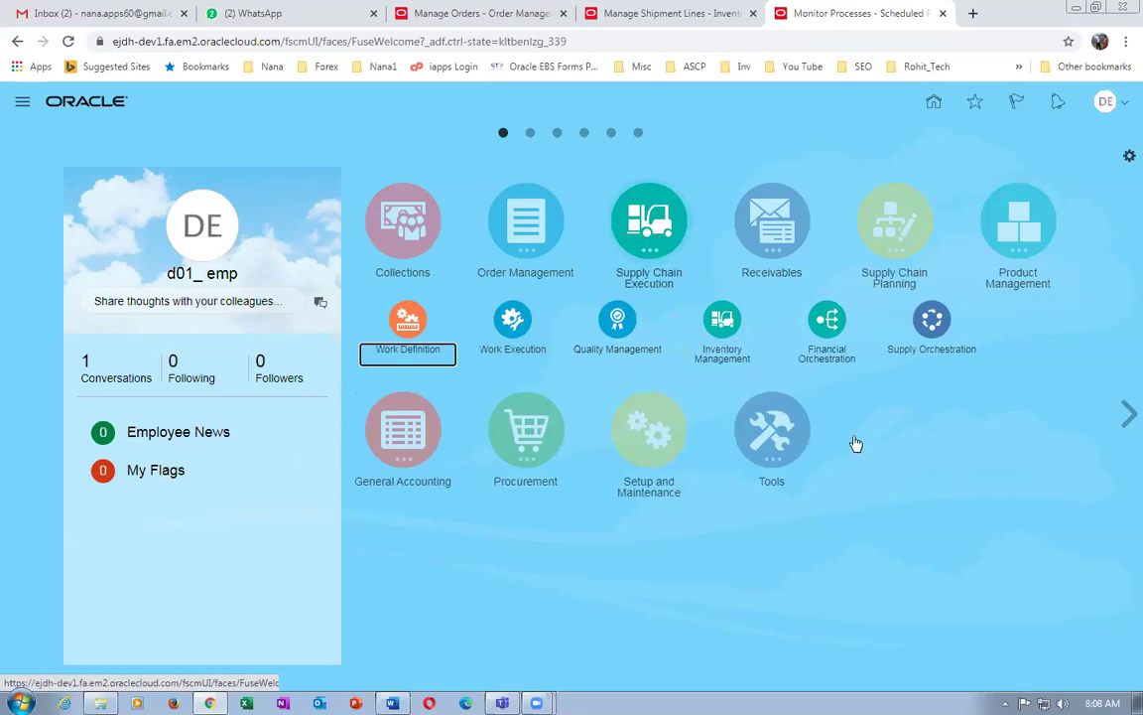
pyautogui.click(716, 325)
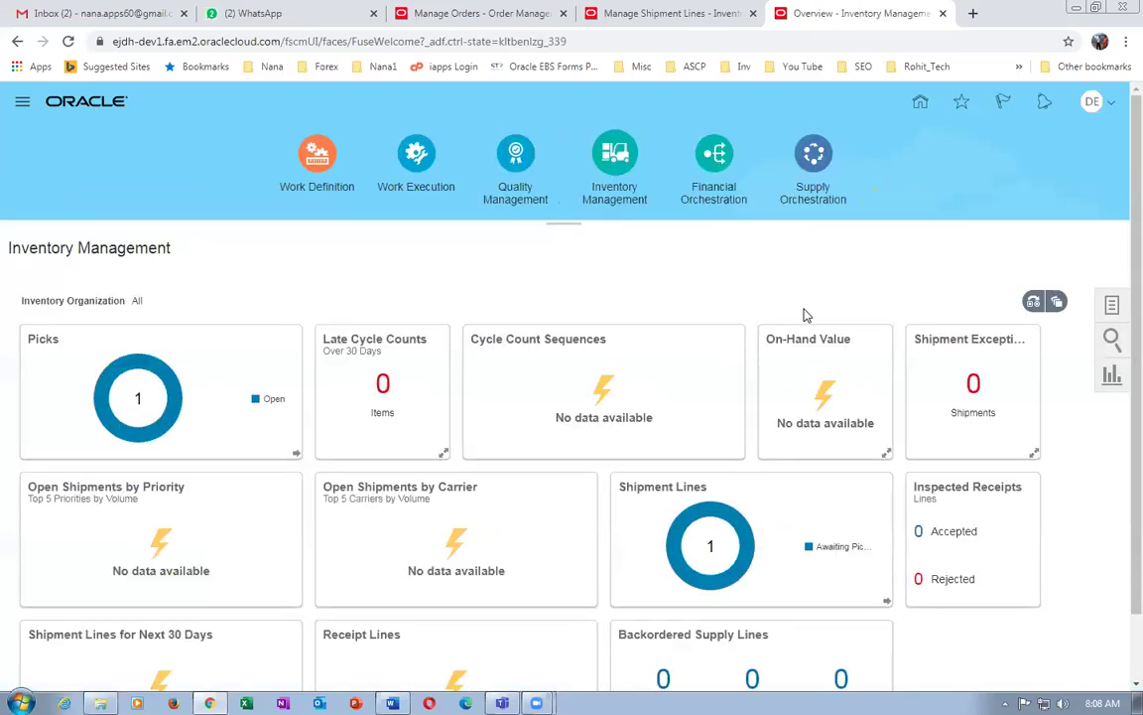
pyautogui.scroll(-2, 1120, 283)
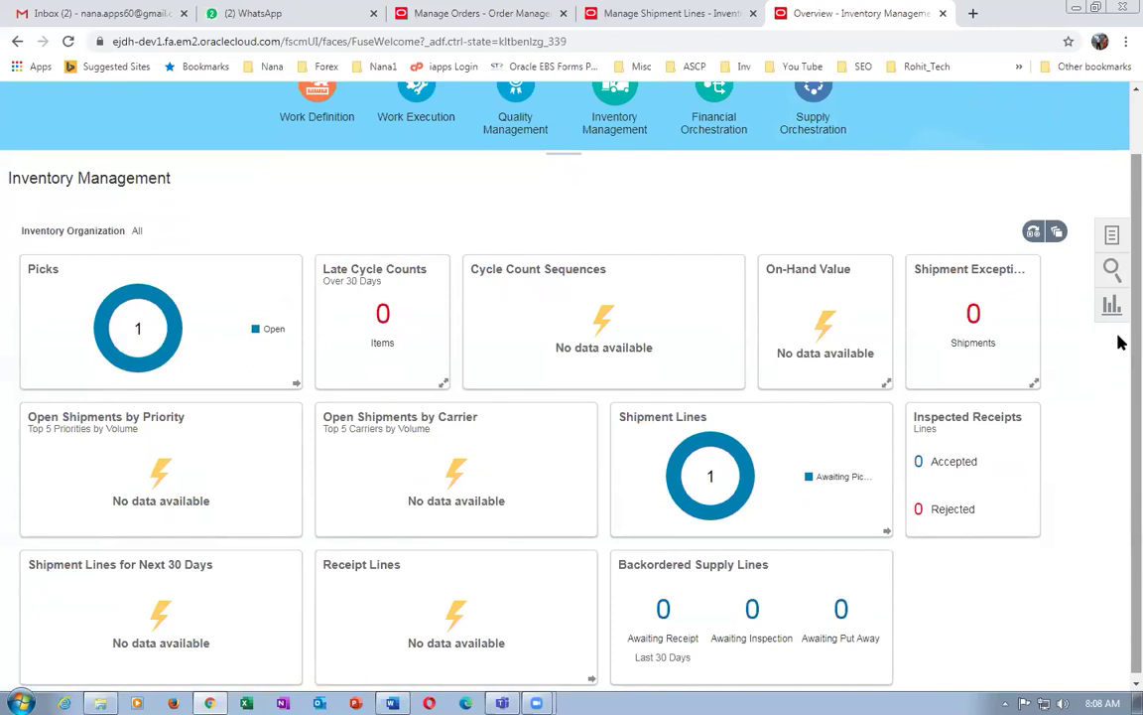
pyautogui.scroll(1, 1119, 327)
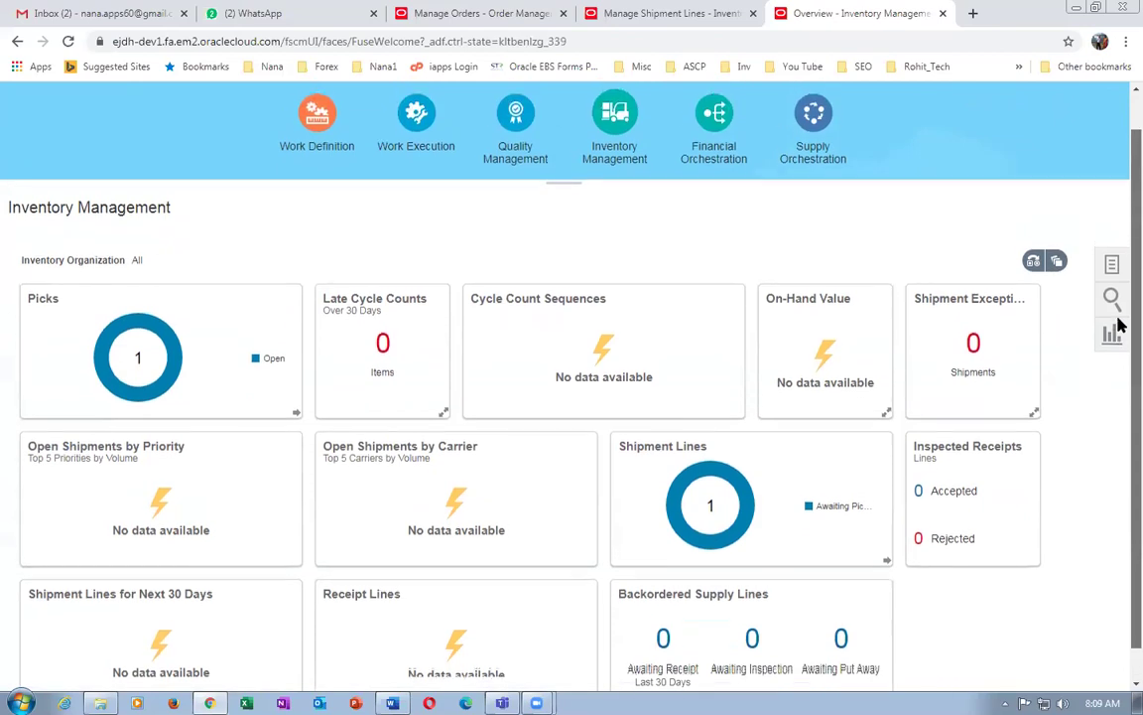
pyautogui.scroll(1, 1118, 322)
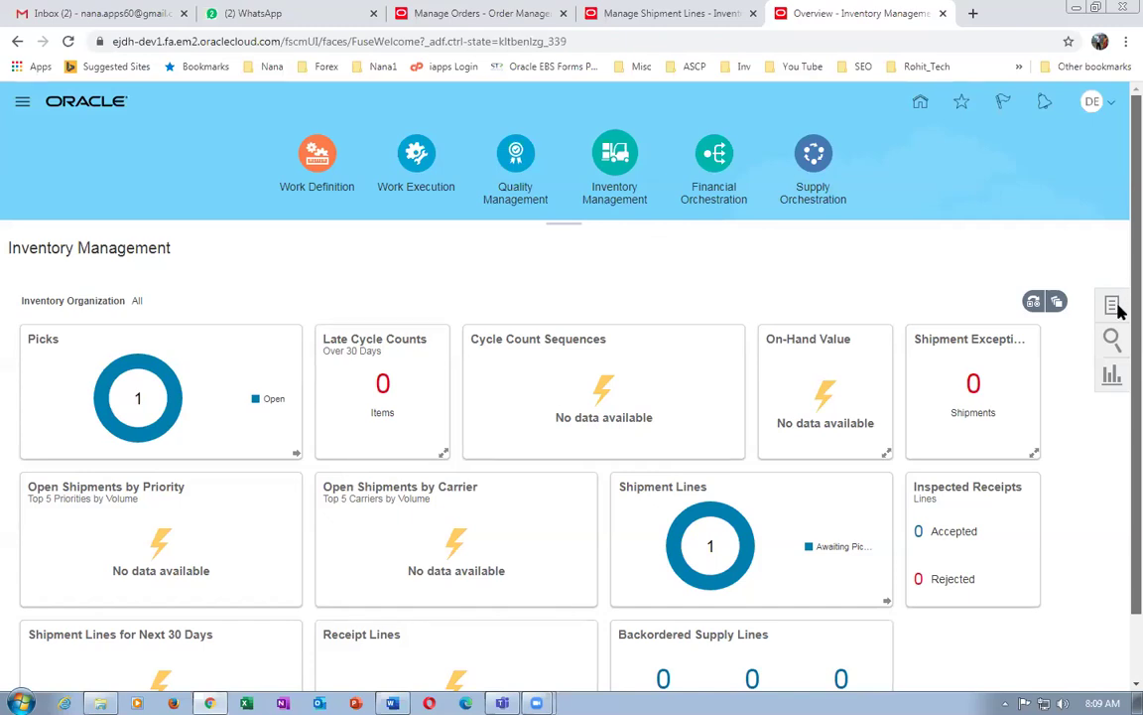
pyautogui.scroll(-2, 1119, 327)
pyautogui.scroll(2, 1116, 337)
pyautogui.scroll(-2, 1118, 297)
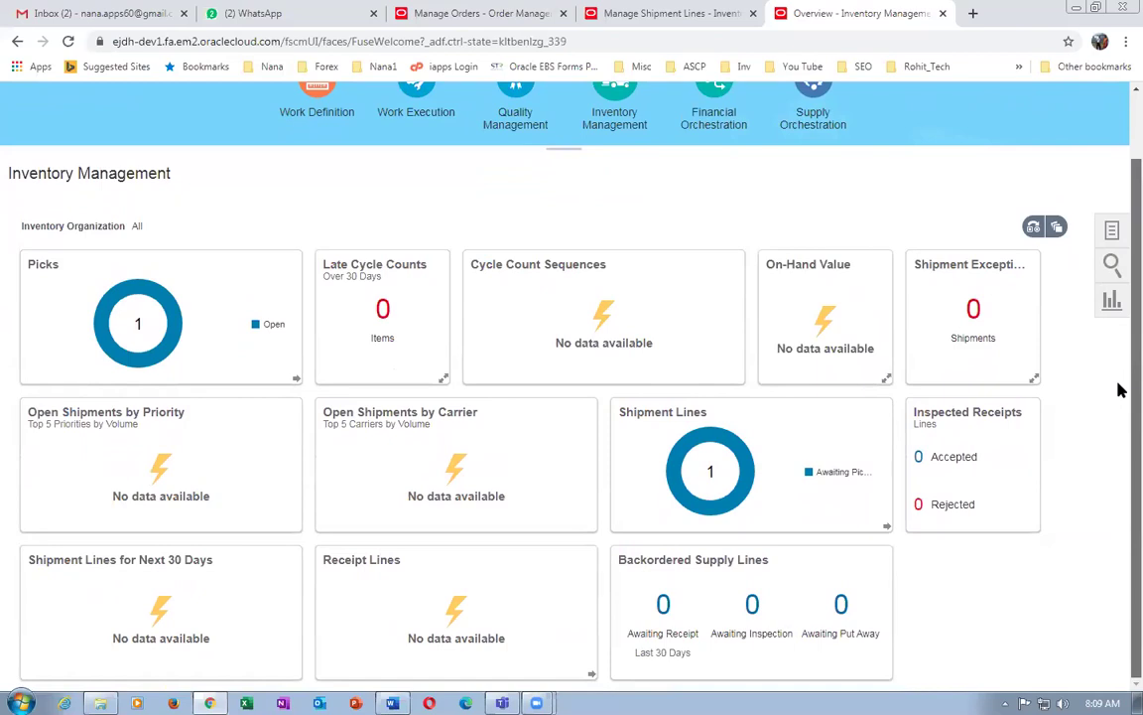
pyautogui.scroll(1, 1117, 390)
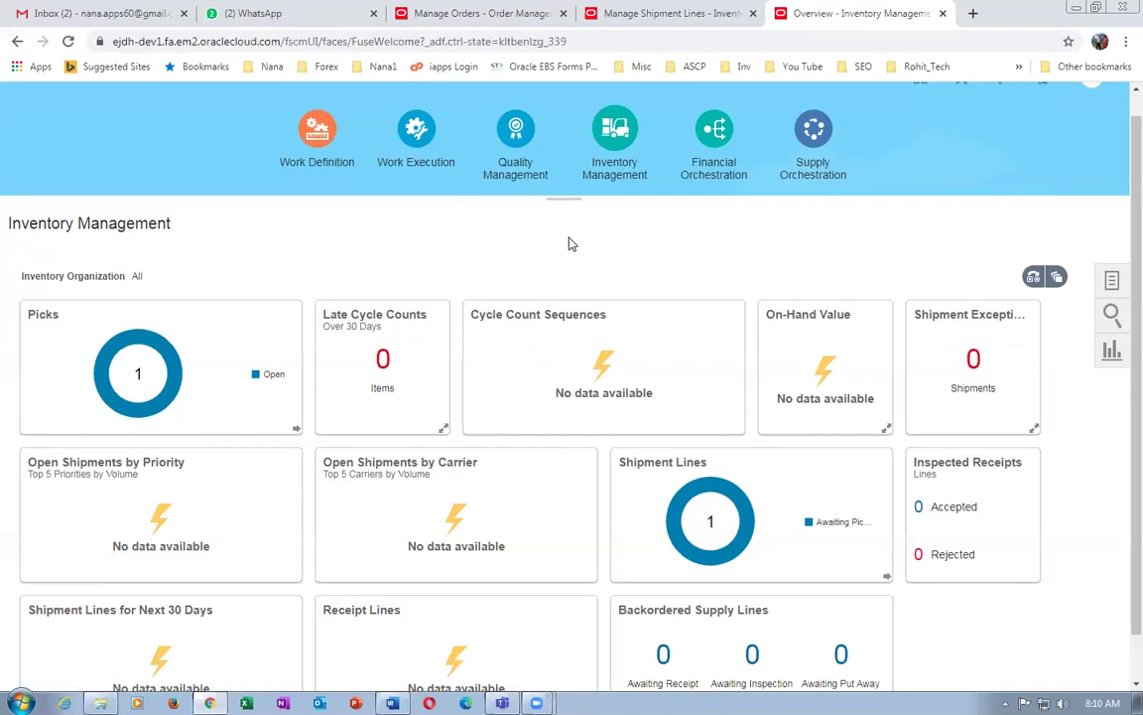
pyautogui.hotkey('alt', 'Tab')
pyautogui.moveTo(288, 473); pyautogui.dragTo(625, 487)
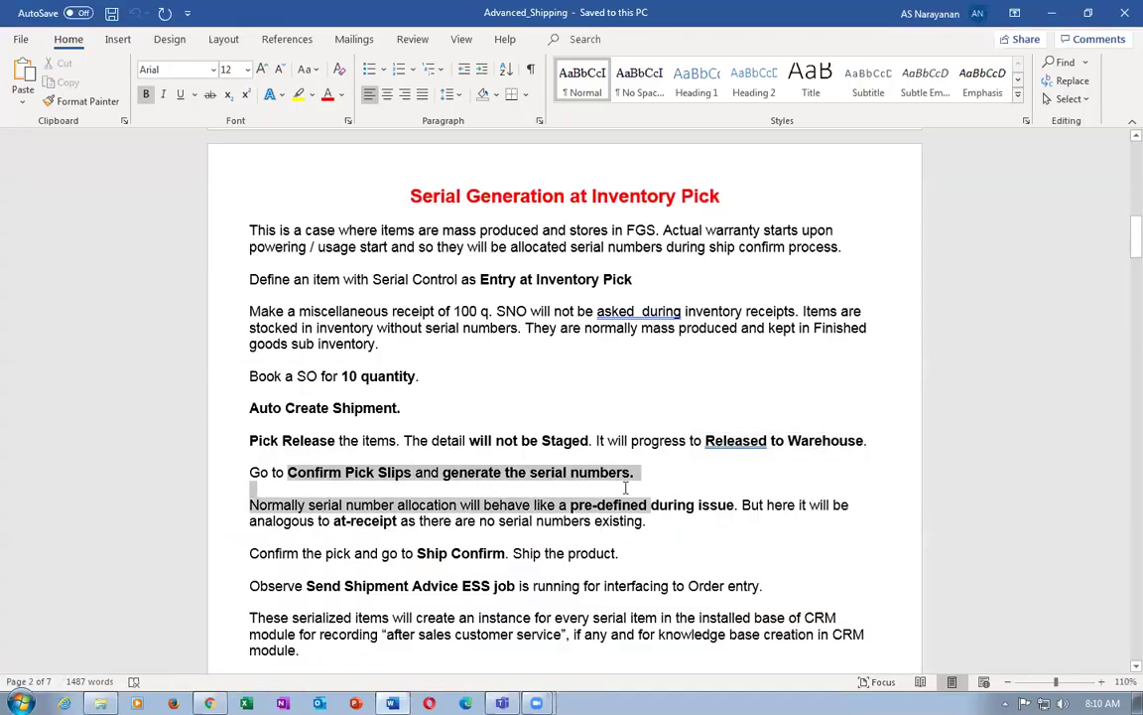
pyautogui.hotkey('alt', 'Tab')
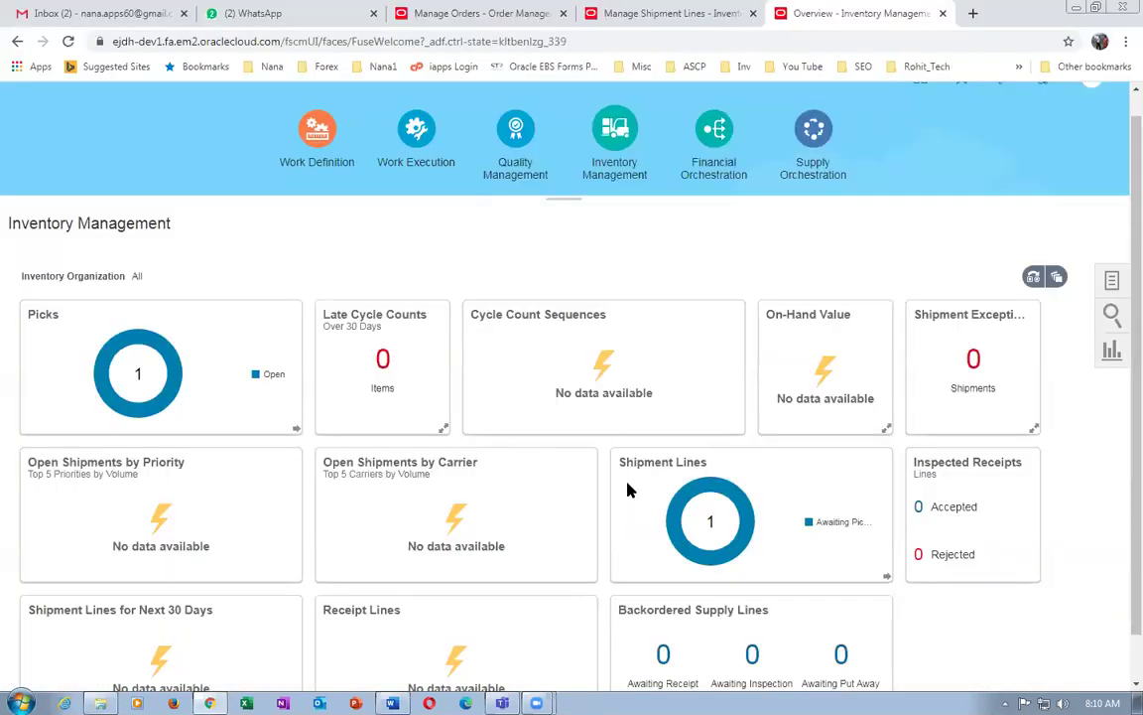
# Open shipment 24008, review its actions, and cancel, confirming order 219's 10 EACH line is Released to Warehouse.
pyautogui.click(665, 16)
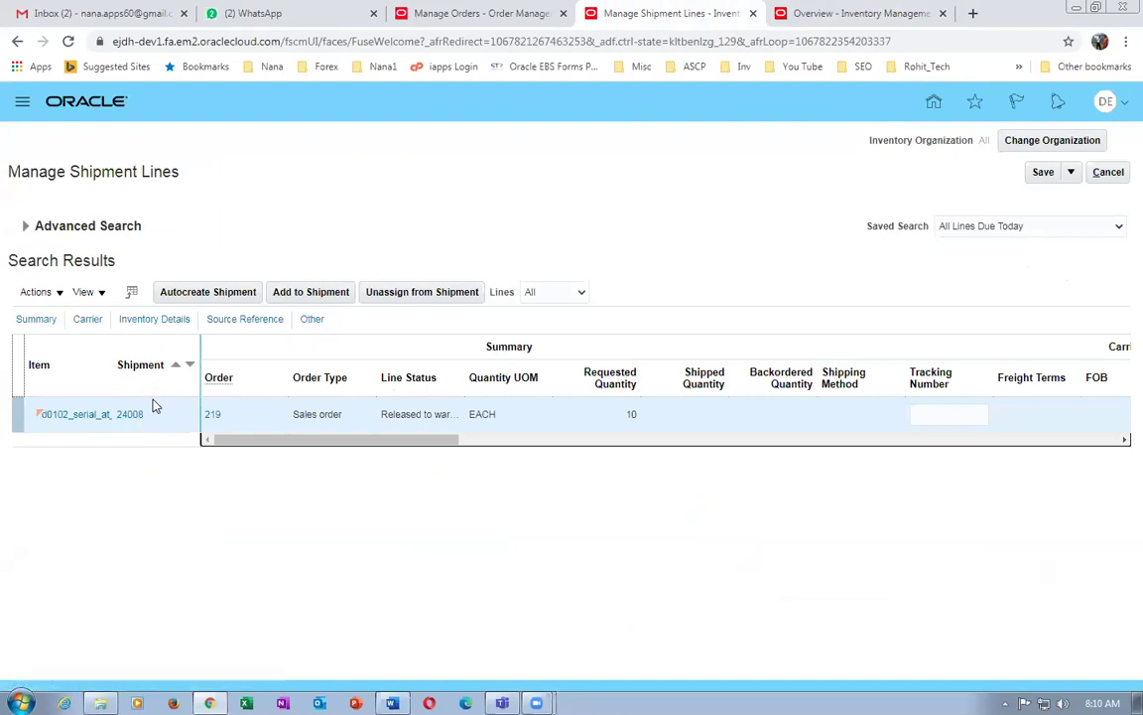
pyautogui.click(130, 415)
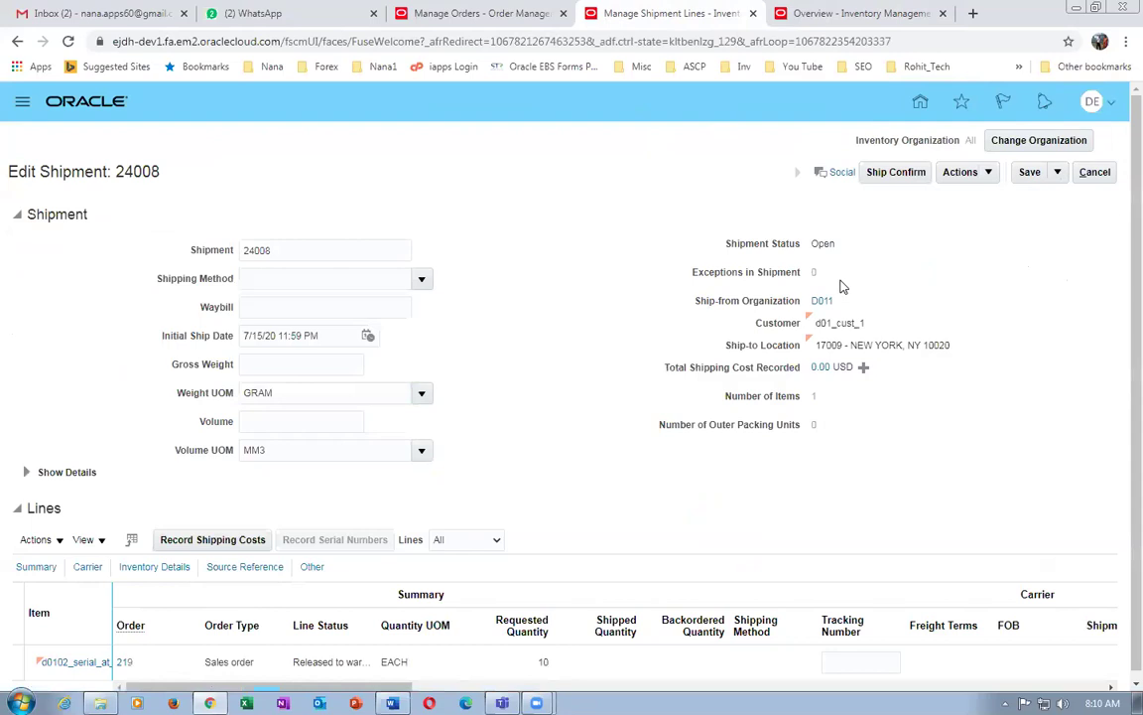
pyautogui.click(959, 175)
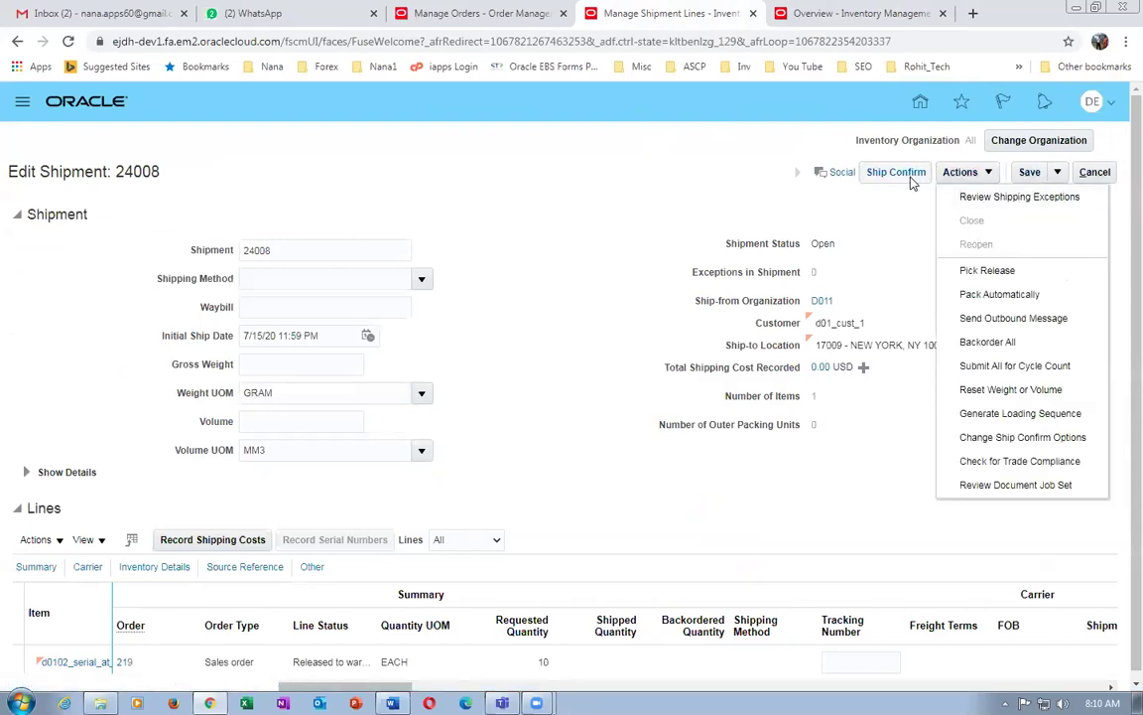
pyautogui.click(471, 196)
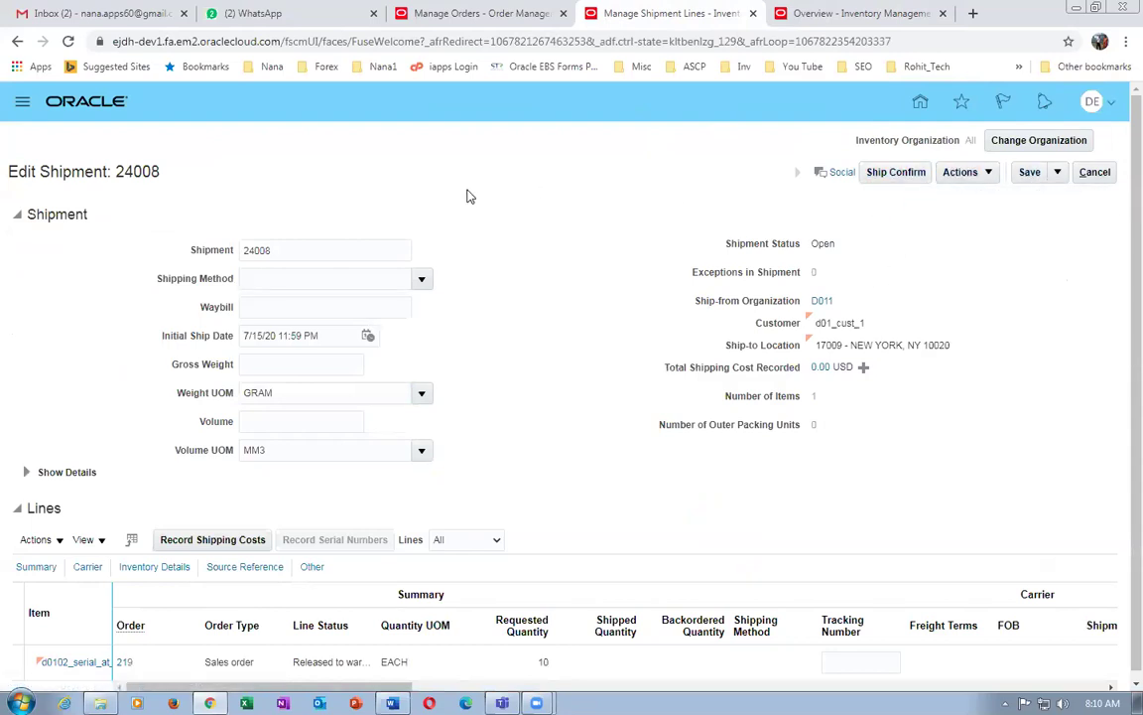
pyautogui.click(1095, 172)
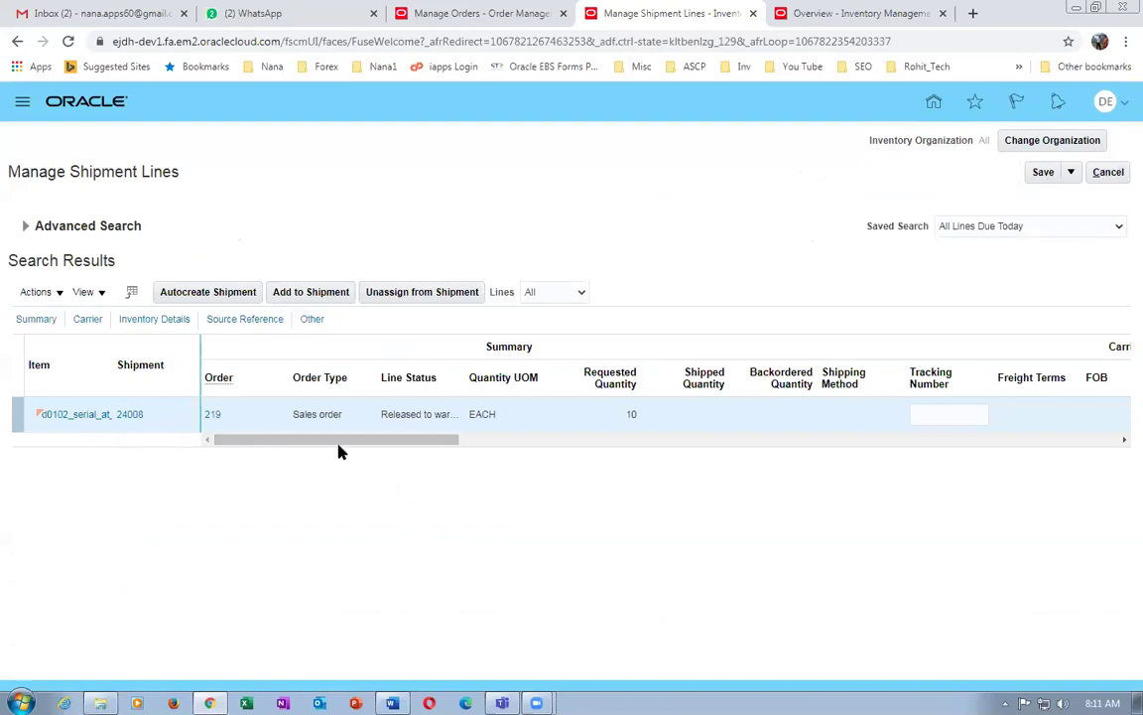
pyautogui.moveTo(298, 444); pyautogui.dragTo(281, 485)
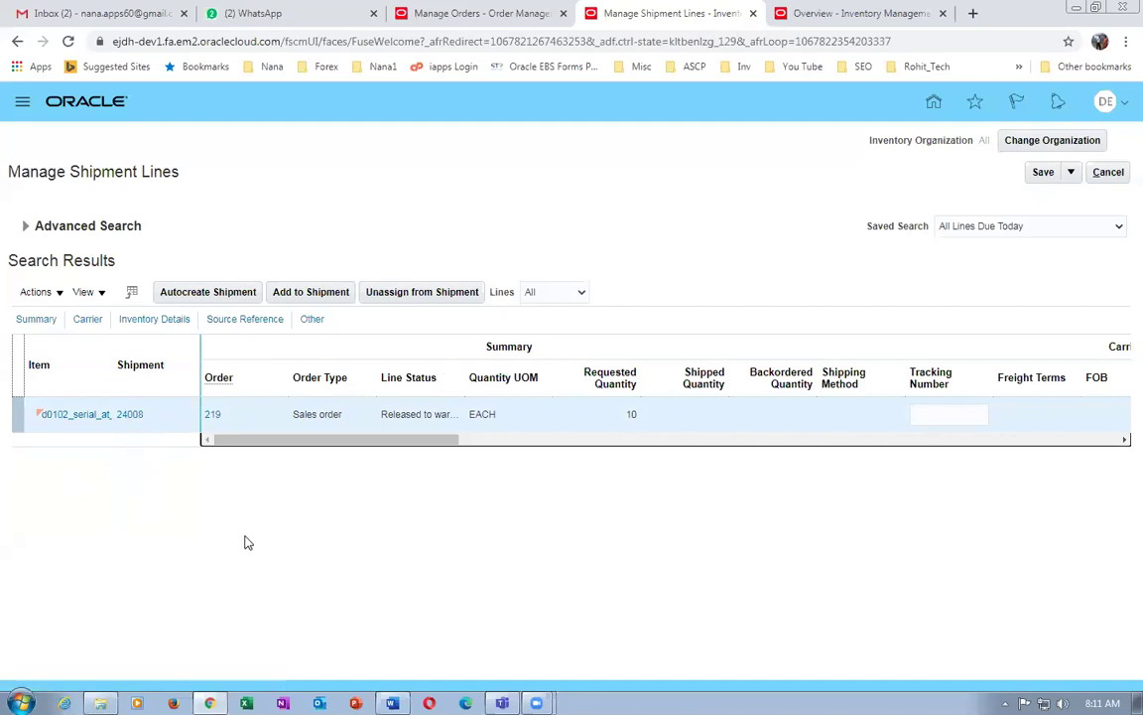
pyautogui.moveTo(356, 444); pyautogui.dragTo(328, 454)
# Switch the overview's task list to Inventory and open Confirm Pick Slips from the Picks donut.
pyautogui.click(799, 12)
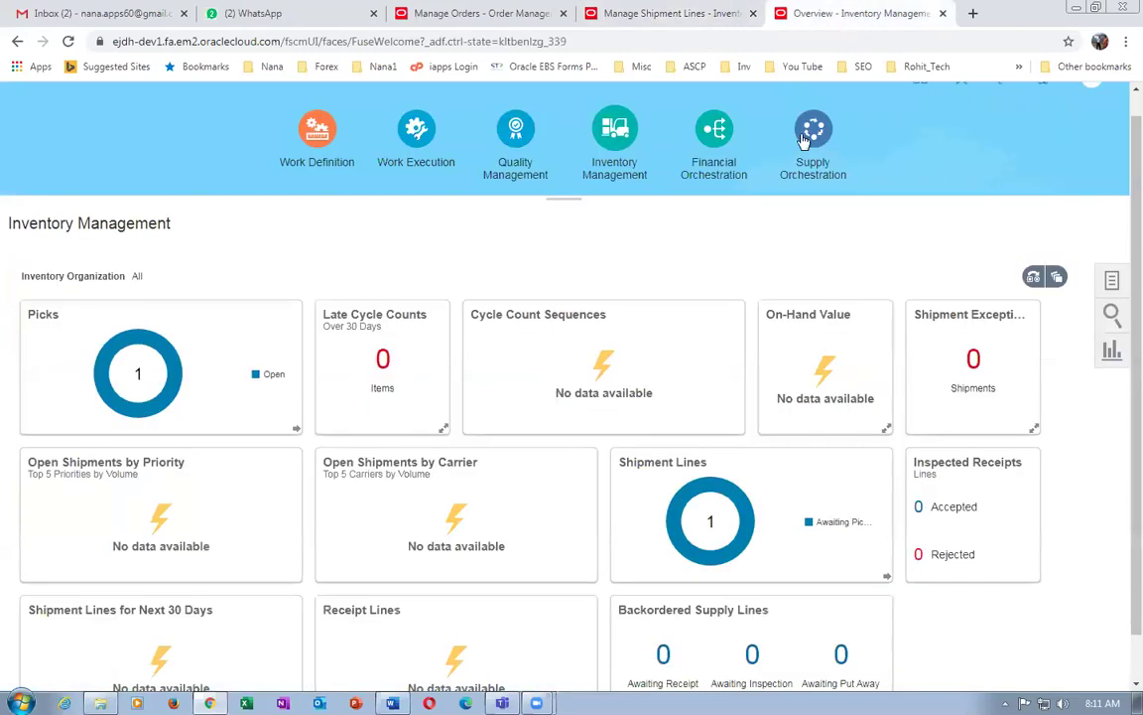
pyautogui.click(1116, 289)
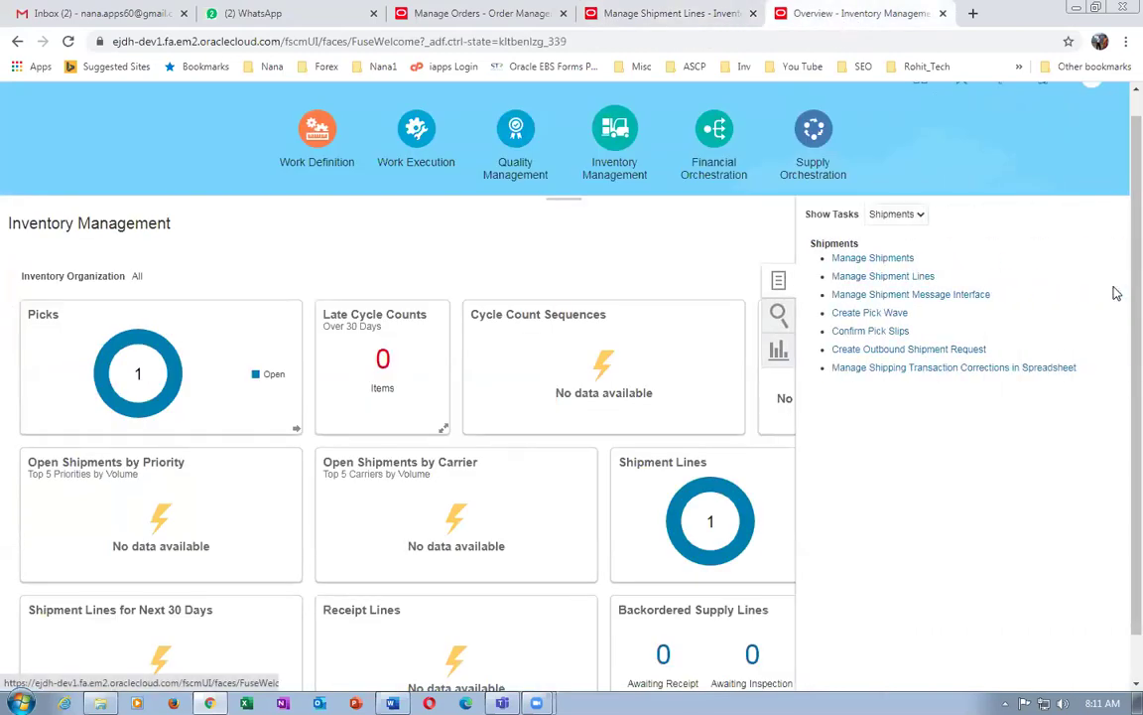
pyautogui.click(881, 217)
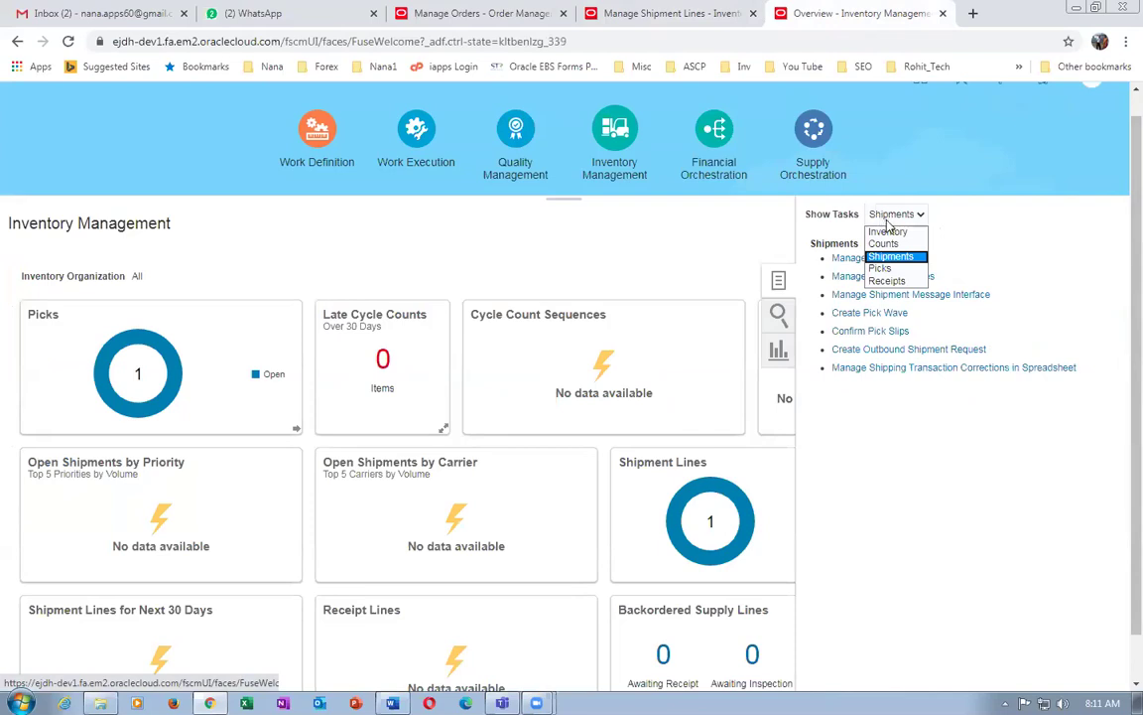
pyautogui.click(809, 226)
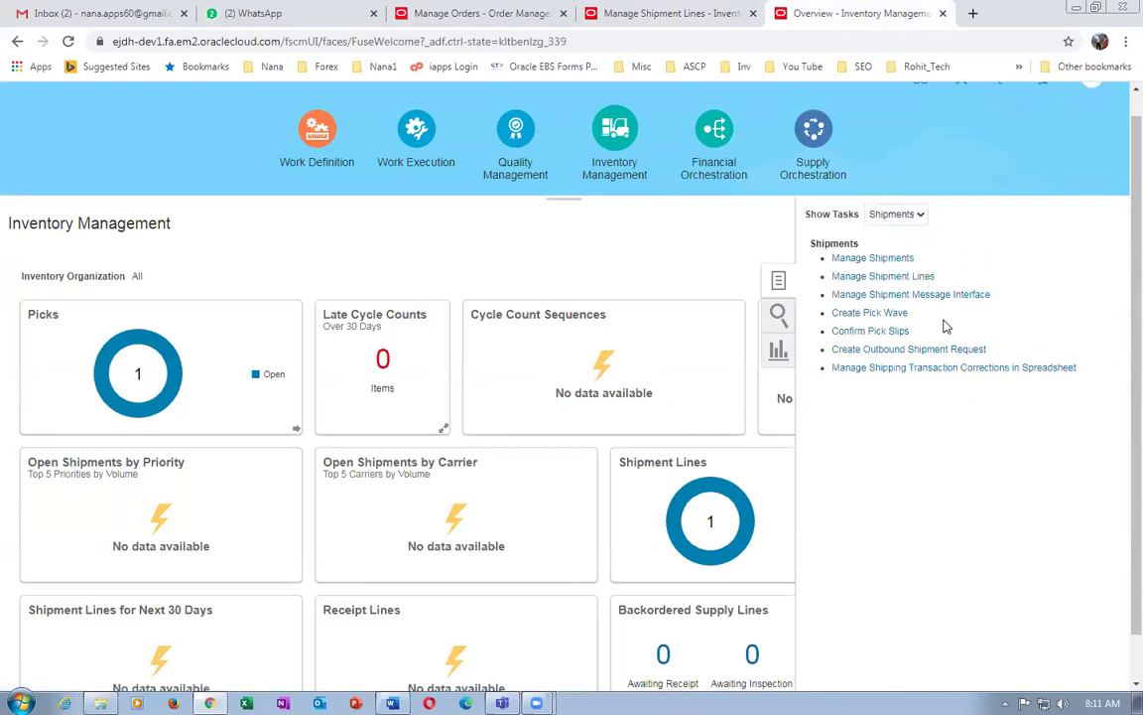
pyautogui.click(897, 213)
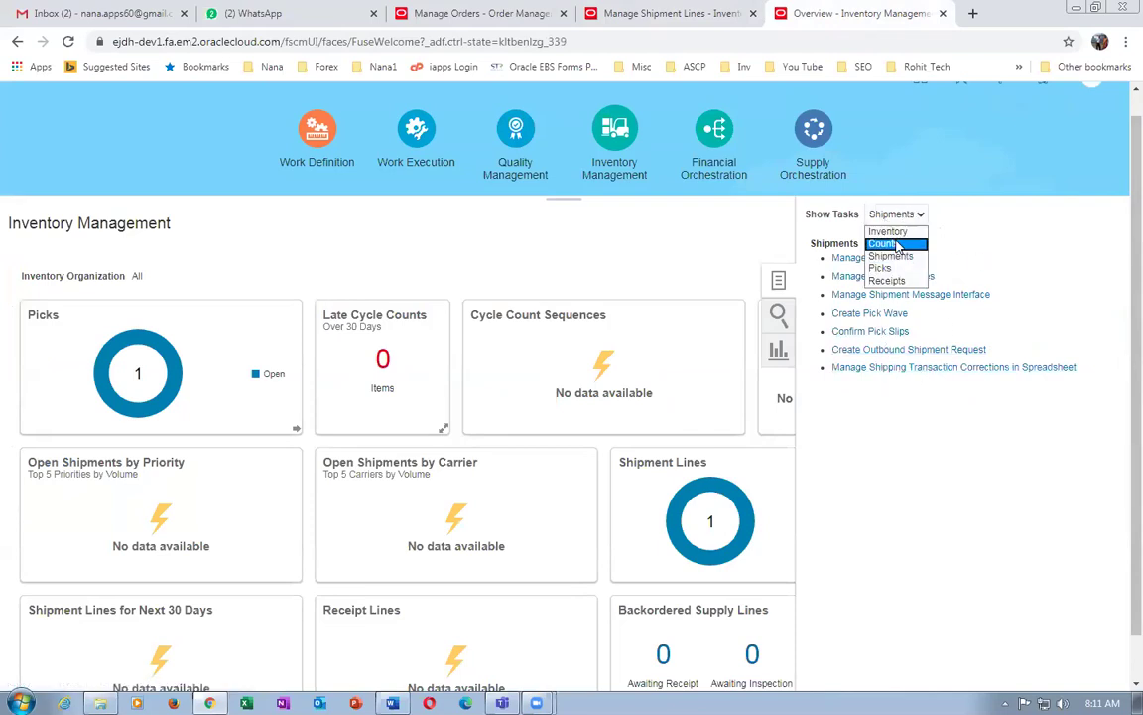
pyautogui.click(891, 228)
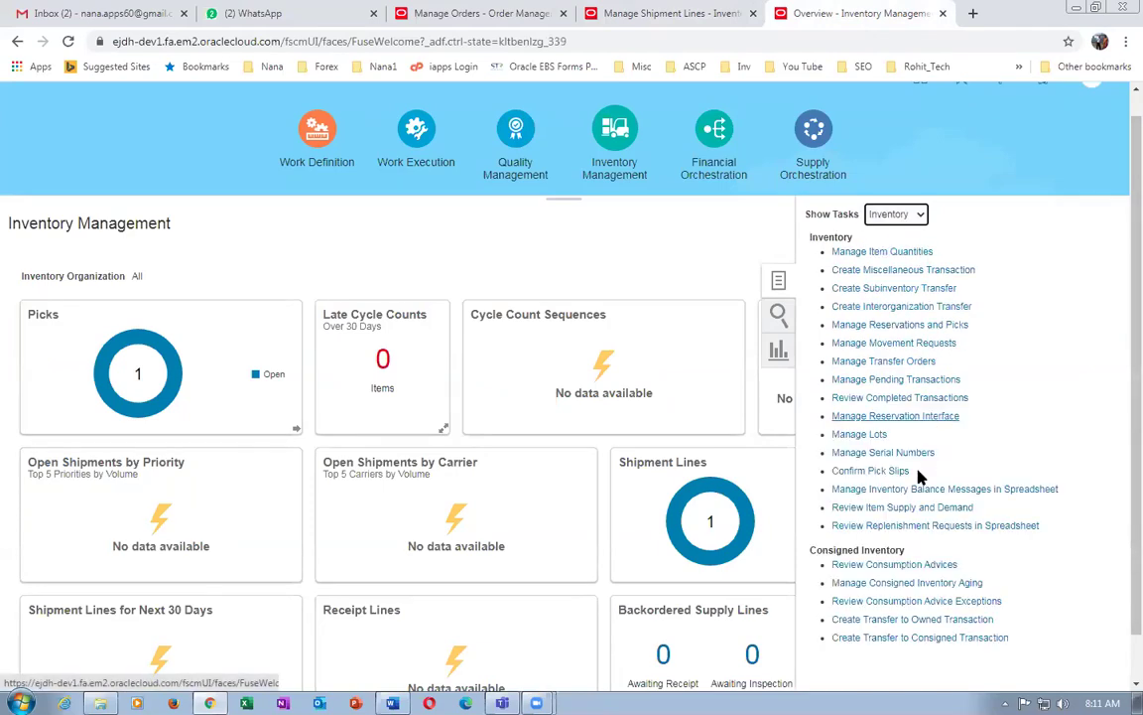
pyautogui.click(869, 471)
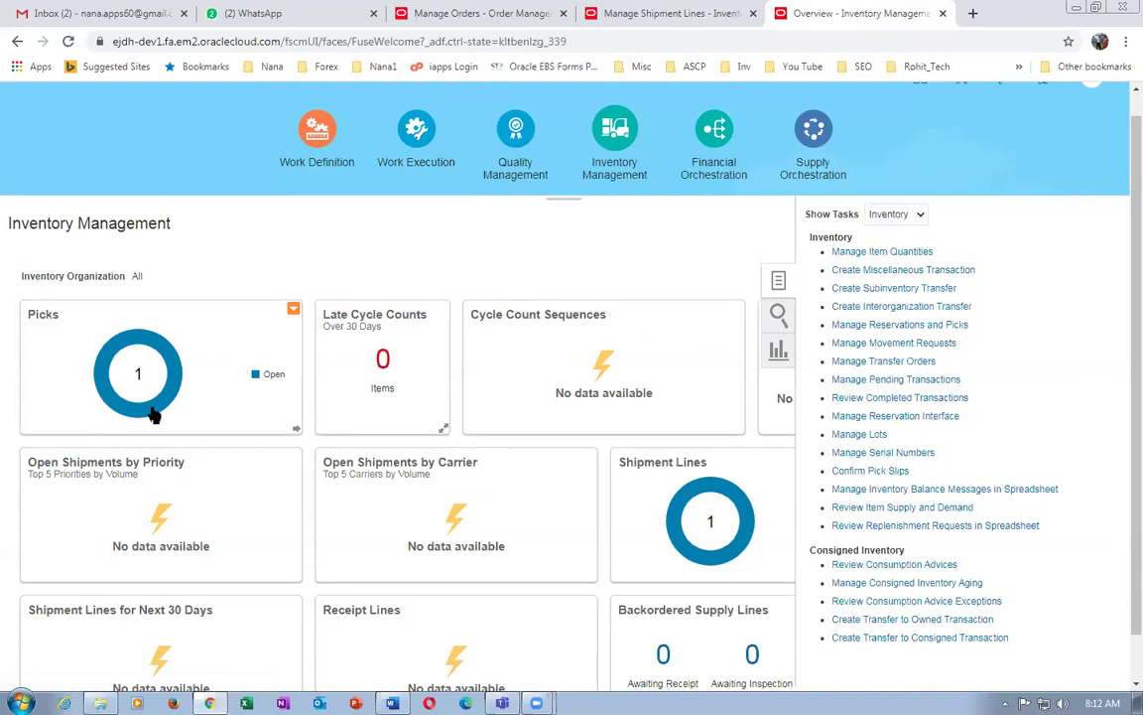
pyautogui.click(154, 417)
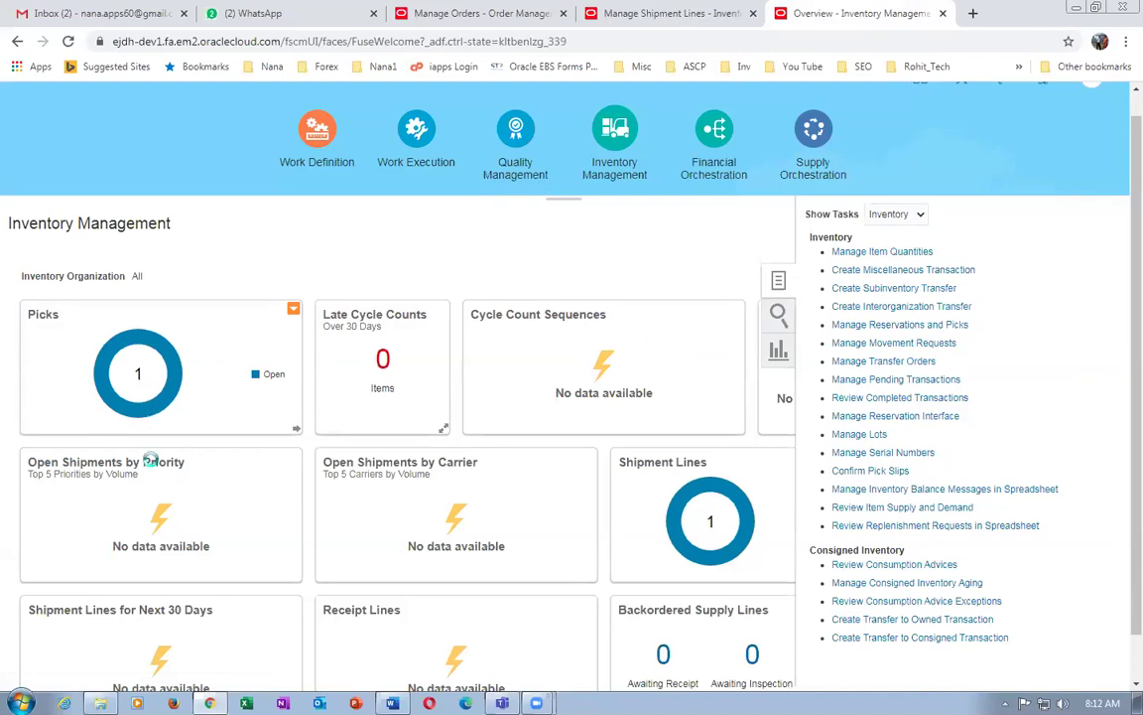
pyautogui.click(112, 358)
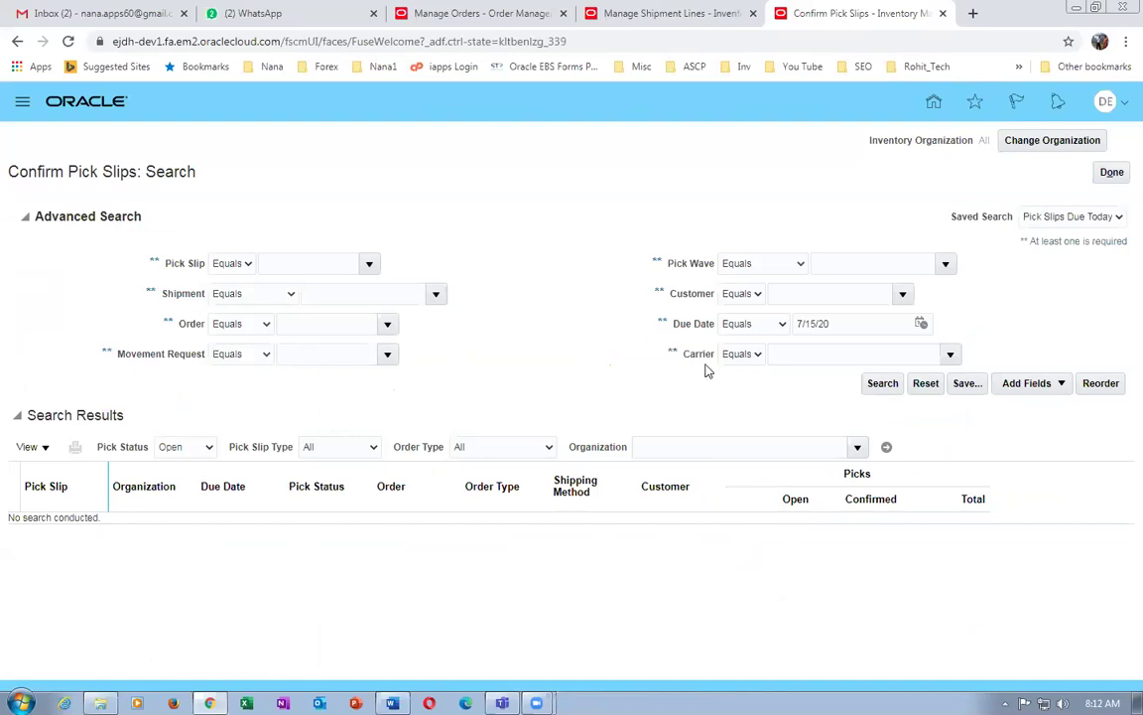
# Search open pick slips by due date and open pick slip 24004 for order 219.
pyautogui.click(880, 385)
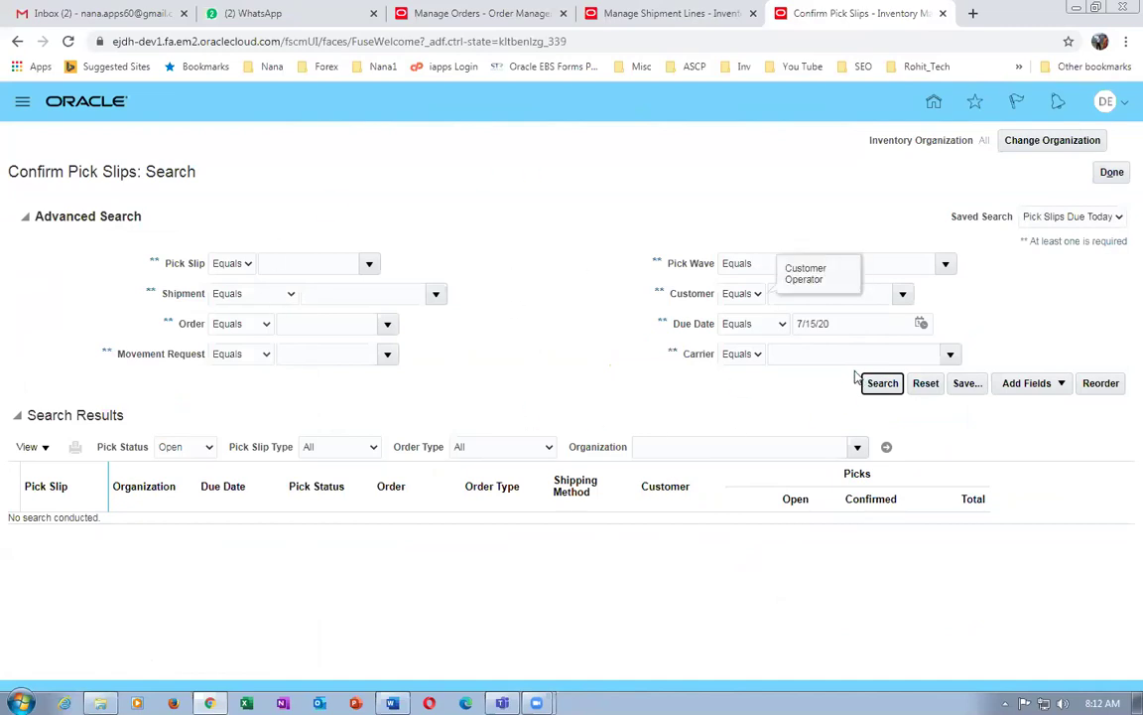
pyautogui.click(855, 321)
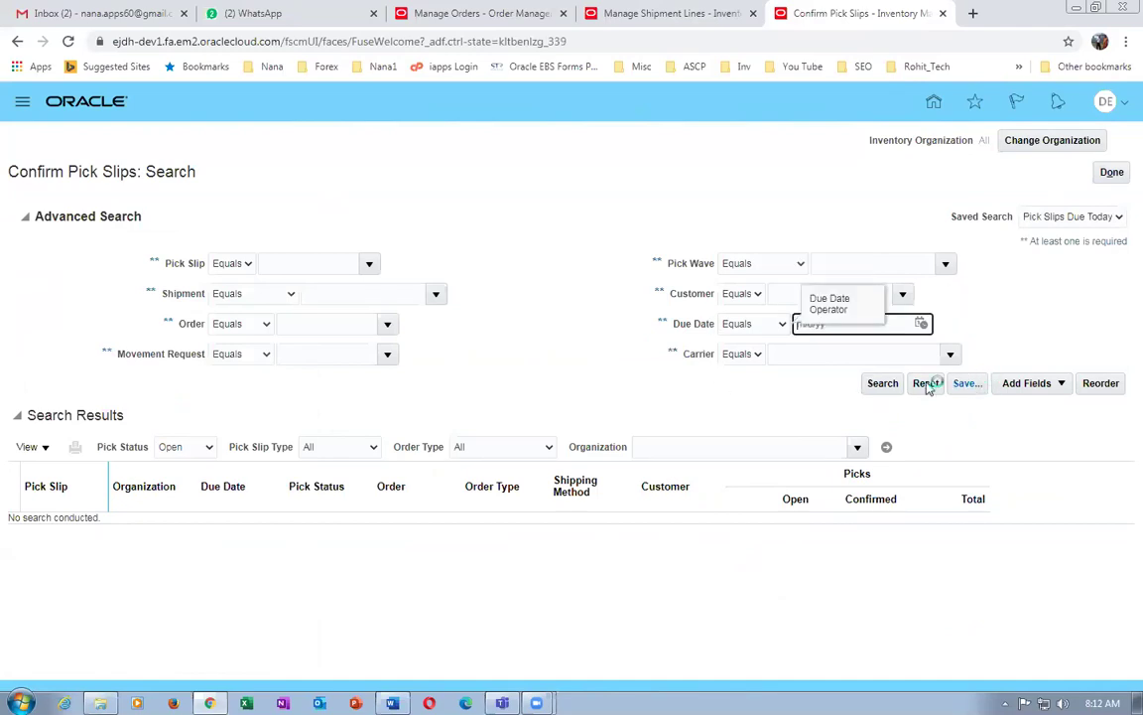
pyautogui.click(887, 384)
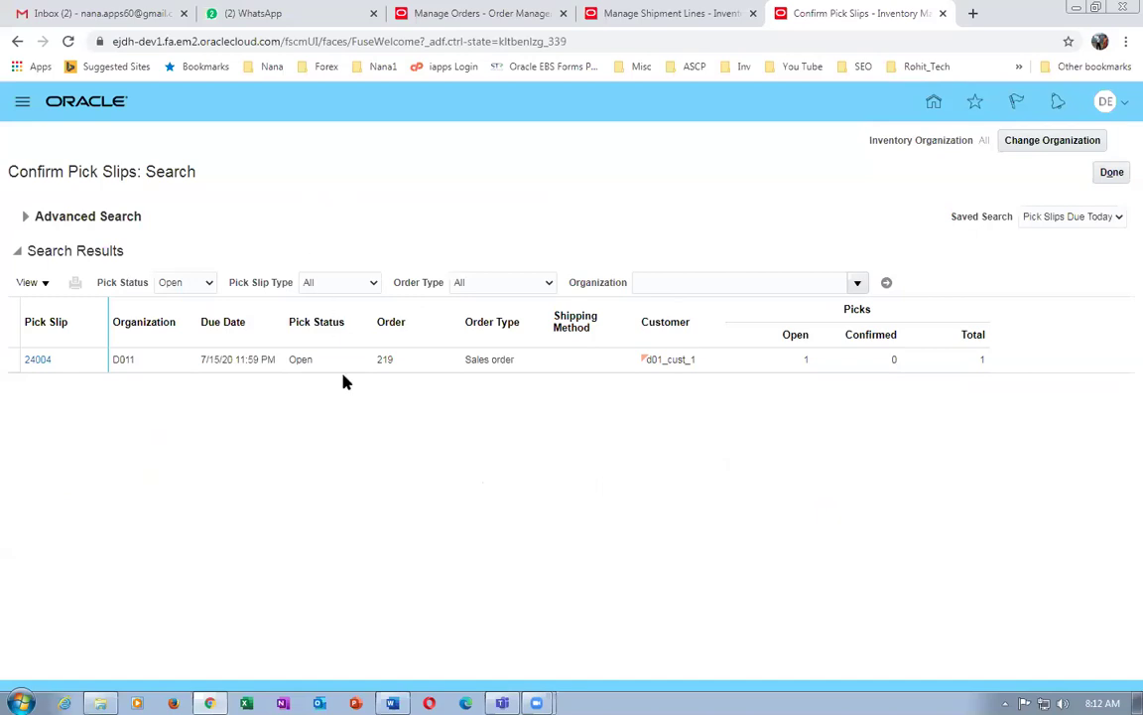
pyautogui.click(40, 361)
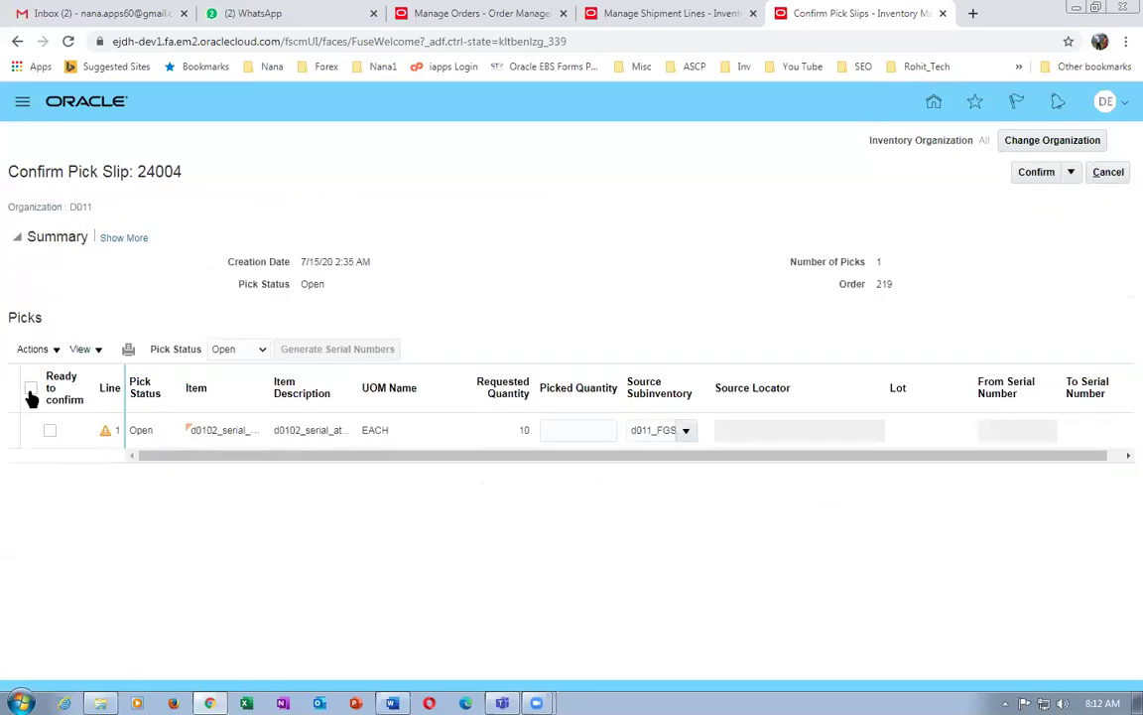
# Mark pick slip 24004's line ready to confirm with picked quantity 10, then select From Serial Number.
pyautogui.click(37, 383)
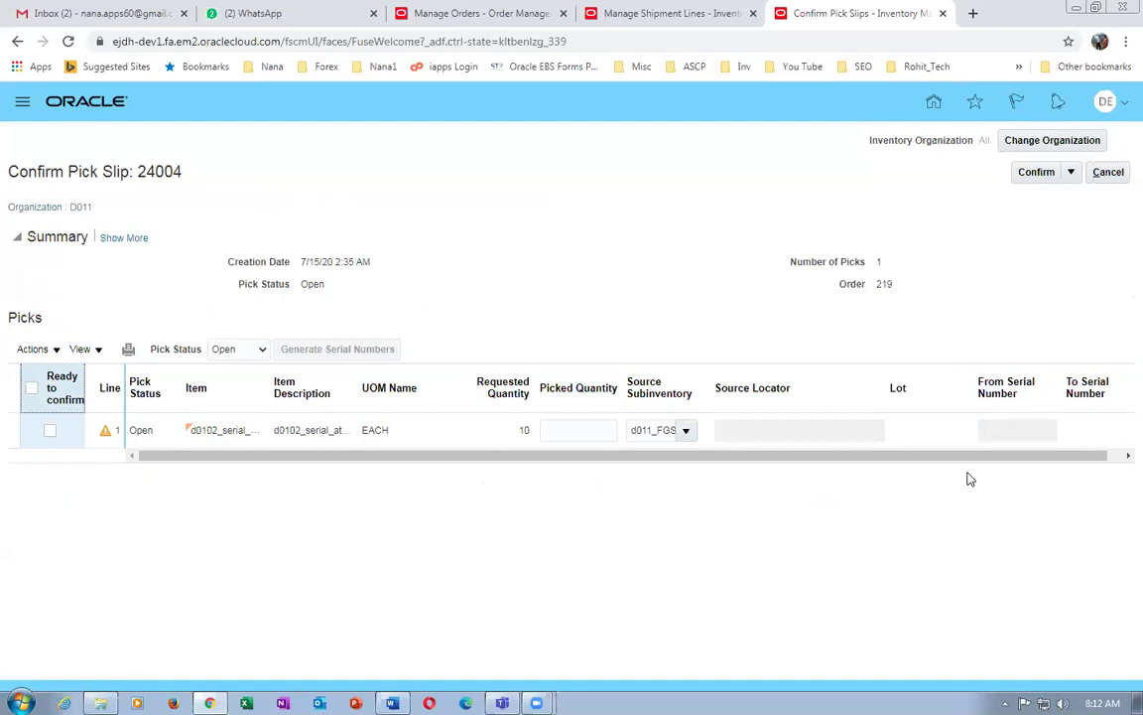
pyautogui.click(50, 429)
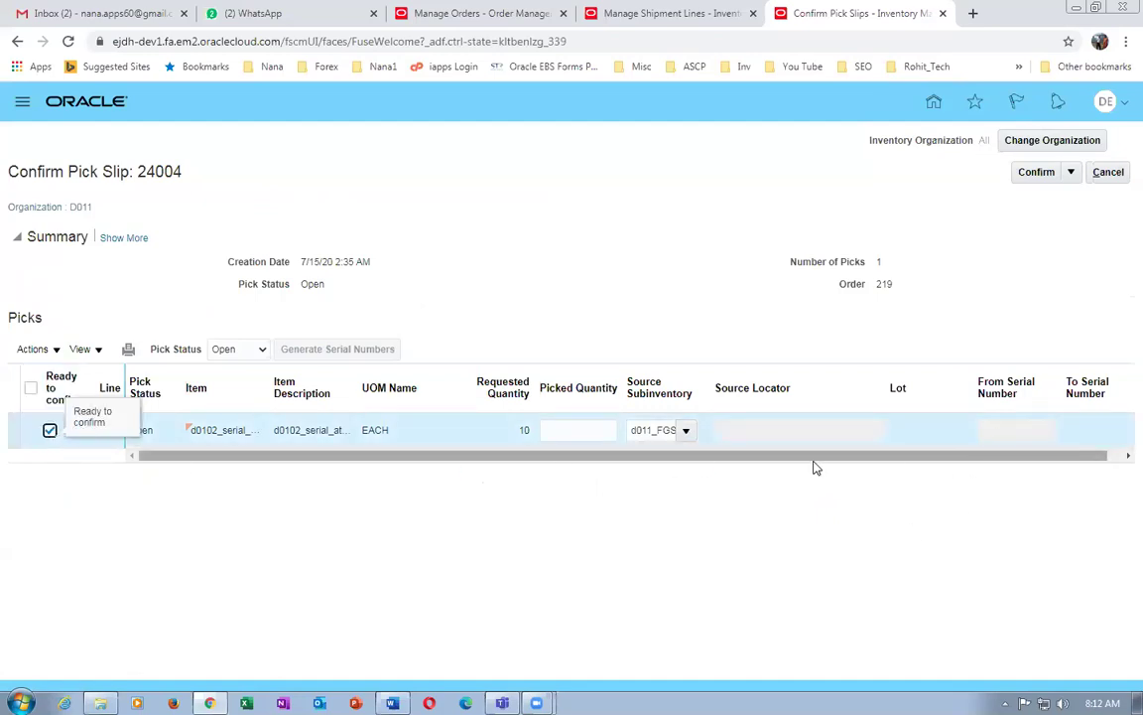
pyautogui.hscroll(1, 819, 461)
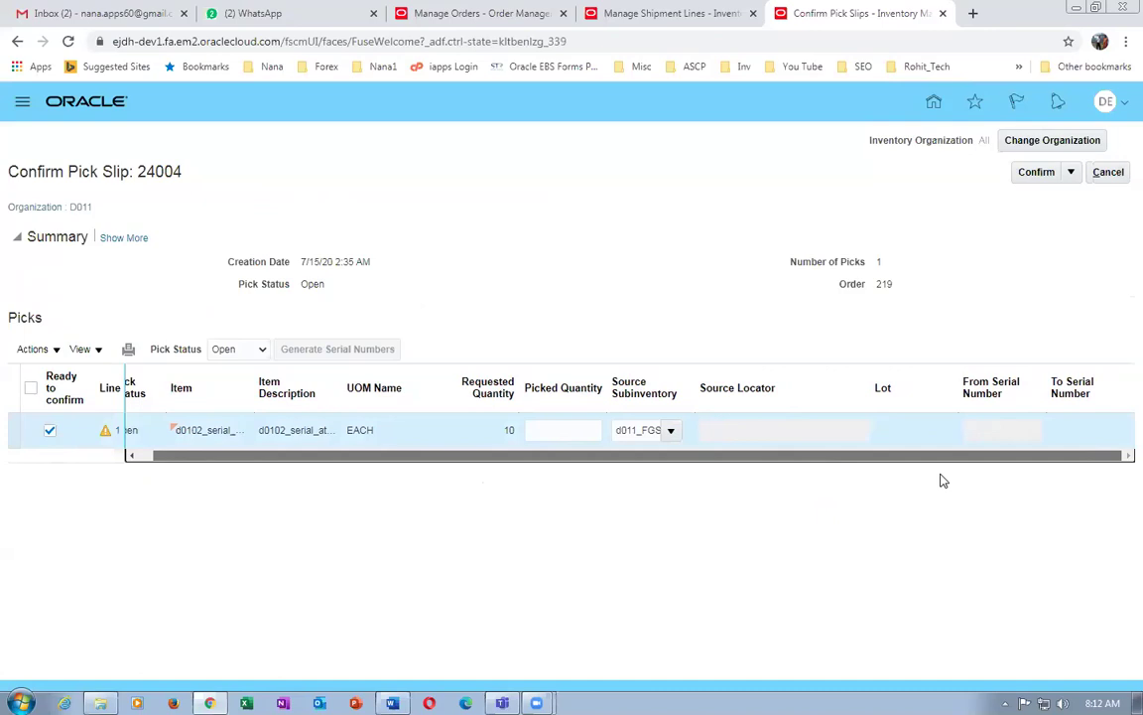
pyautogui.click(547, 429)
pyautogui.write('10')
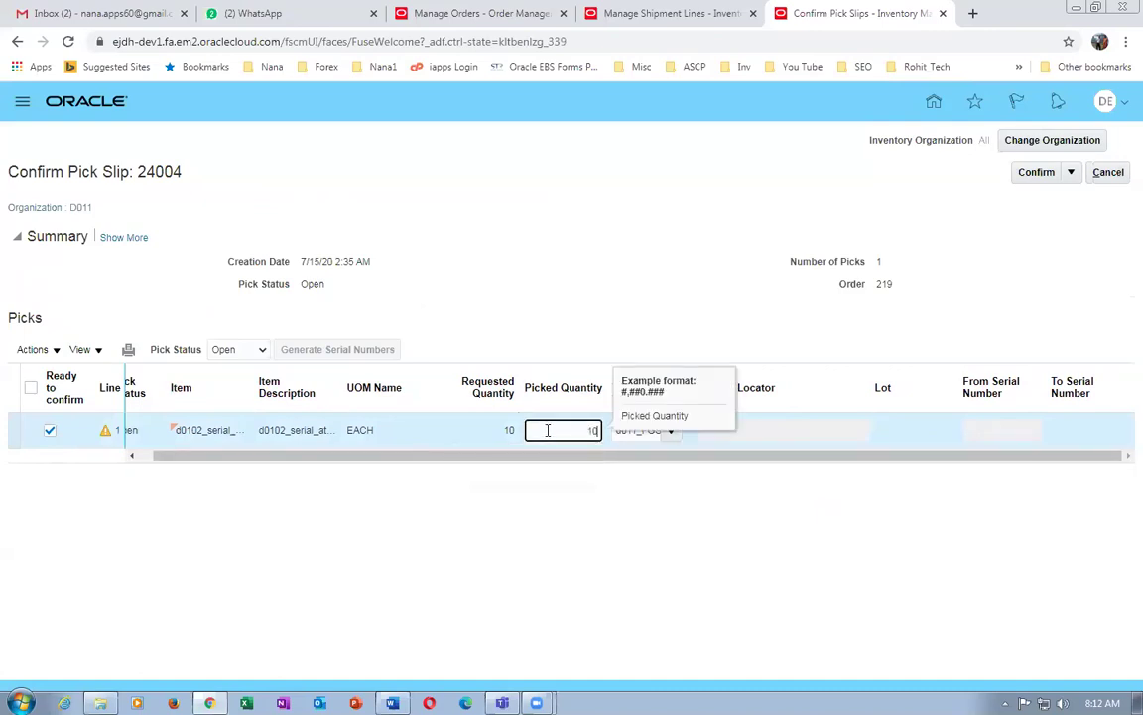
pyautogui.press('Tab')
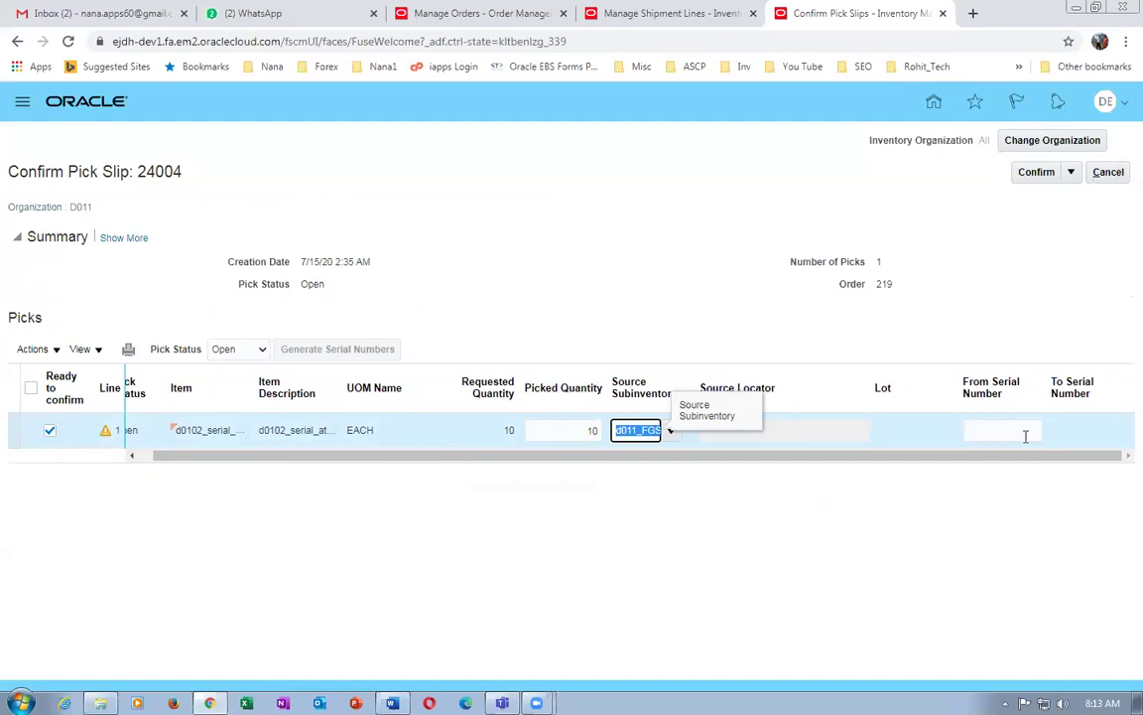
pyautogui.click(1021, 431)
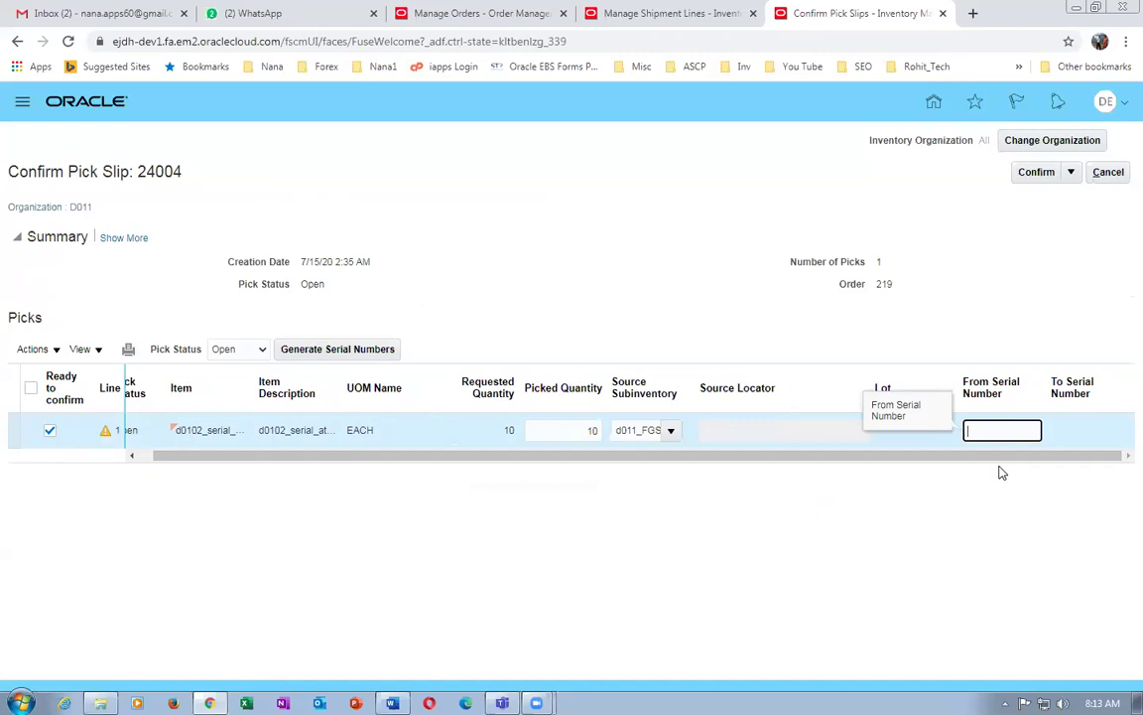
pyautogui.hotkey('alt', 'Tab')
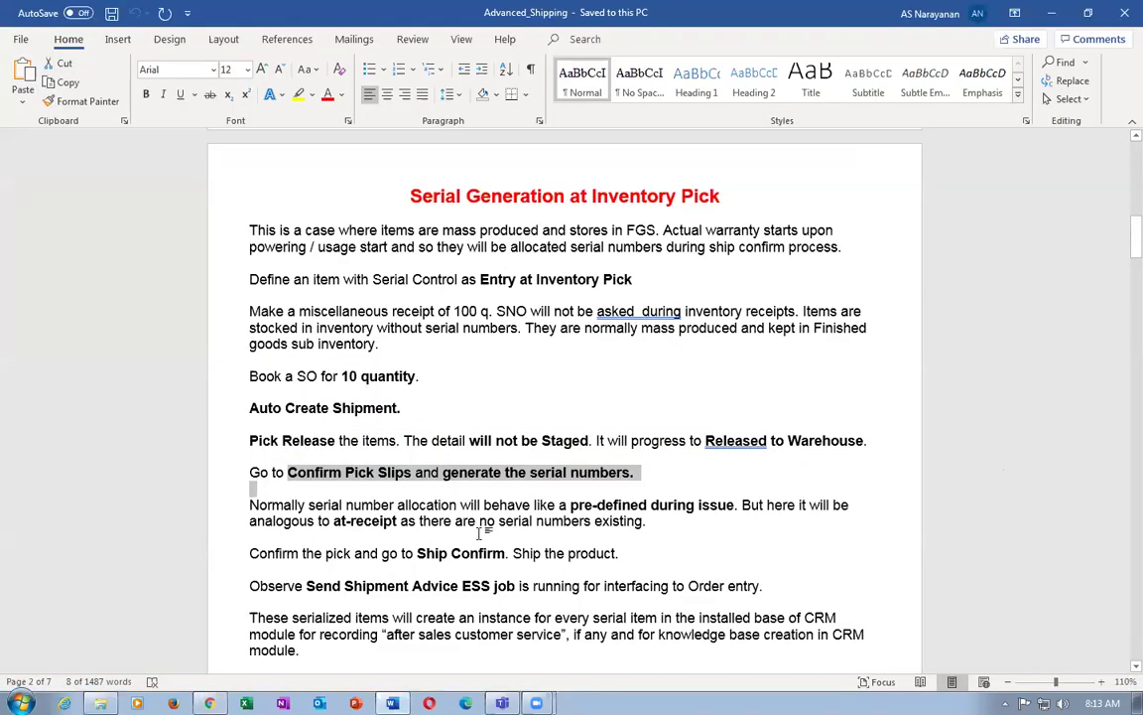
# Check the notes' serial-generation step, then enter starting serial nana_101 on pick slip 24004.
pyautogui.moveTo(396, 479); pyautogui.dragTo(617, 480)
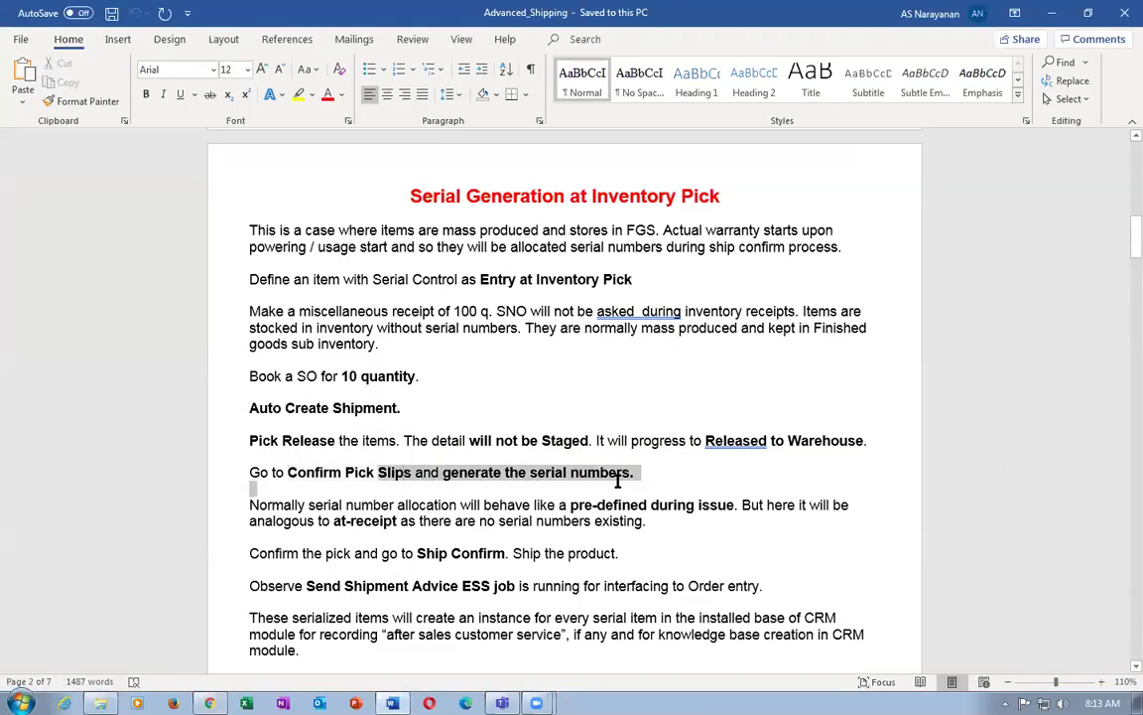
pyautogui.hotkey('alt', 'Tab')
pyautogui.write('nana_101')
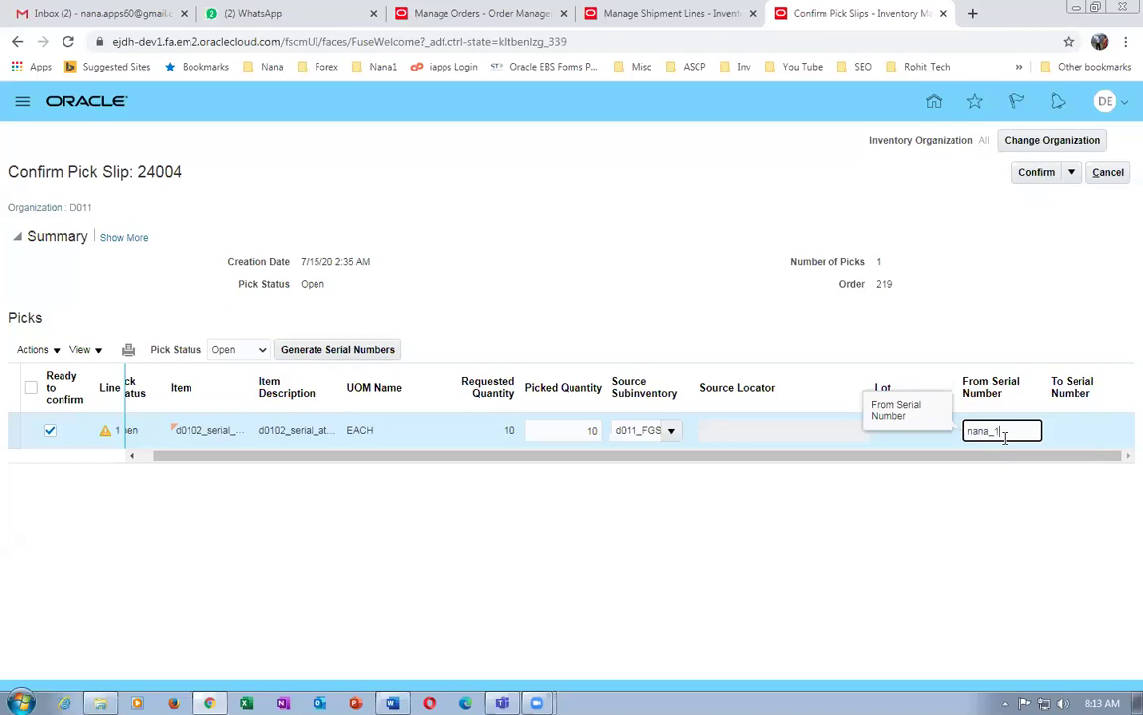
# Fill the ten-unit serial range from nana_101 and Confirm and Close pick slip 24004.
pyautogui.click(812, 407)
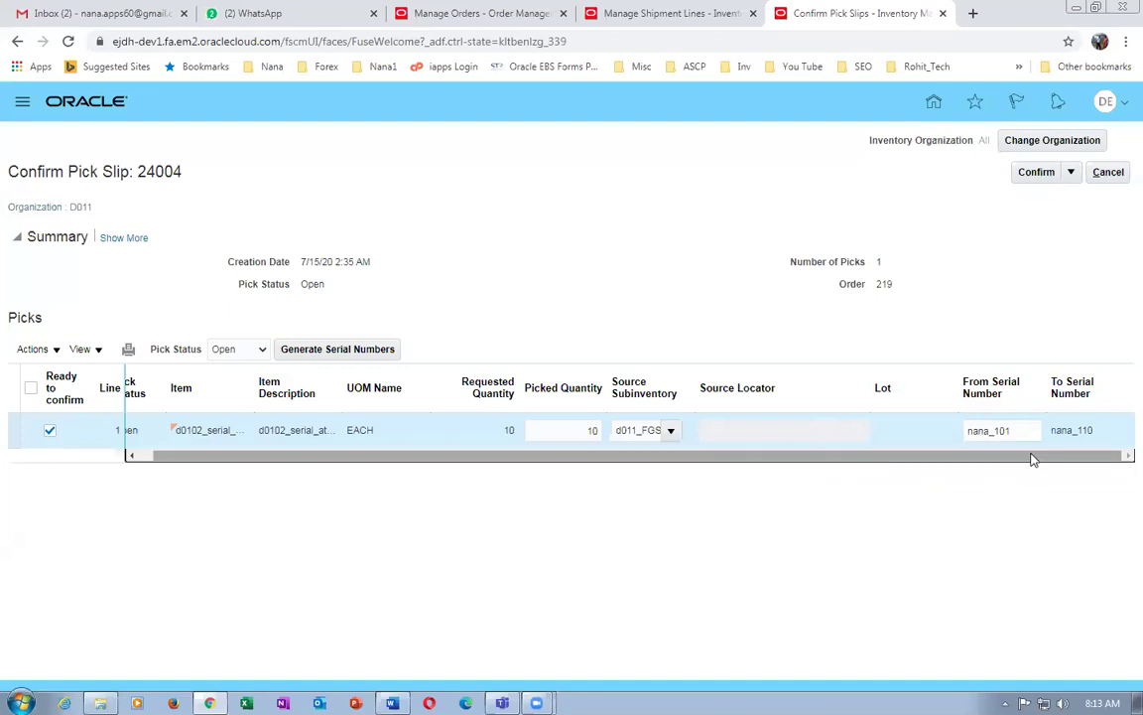
pyautogui.click(1073, 173)
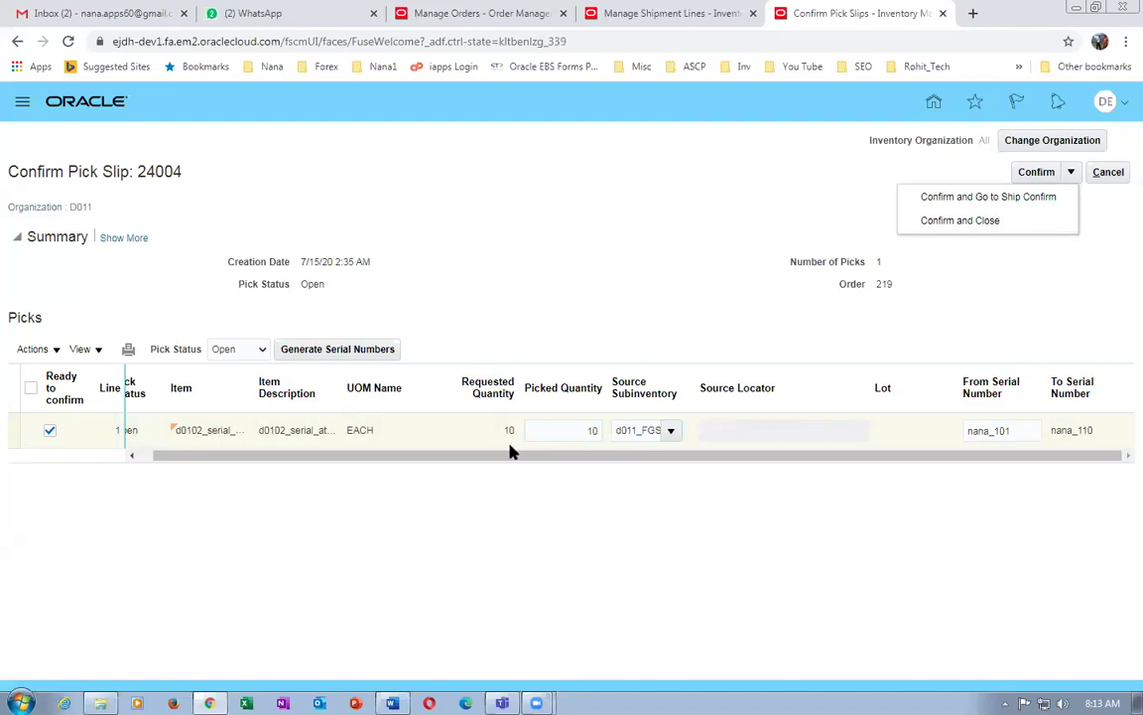
pyautogui.click(991, 219)
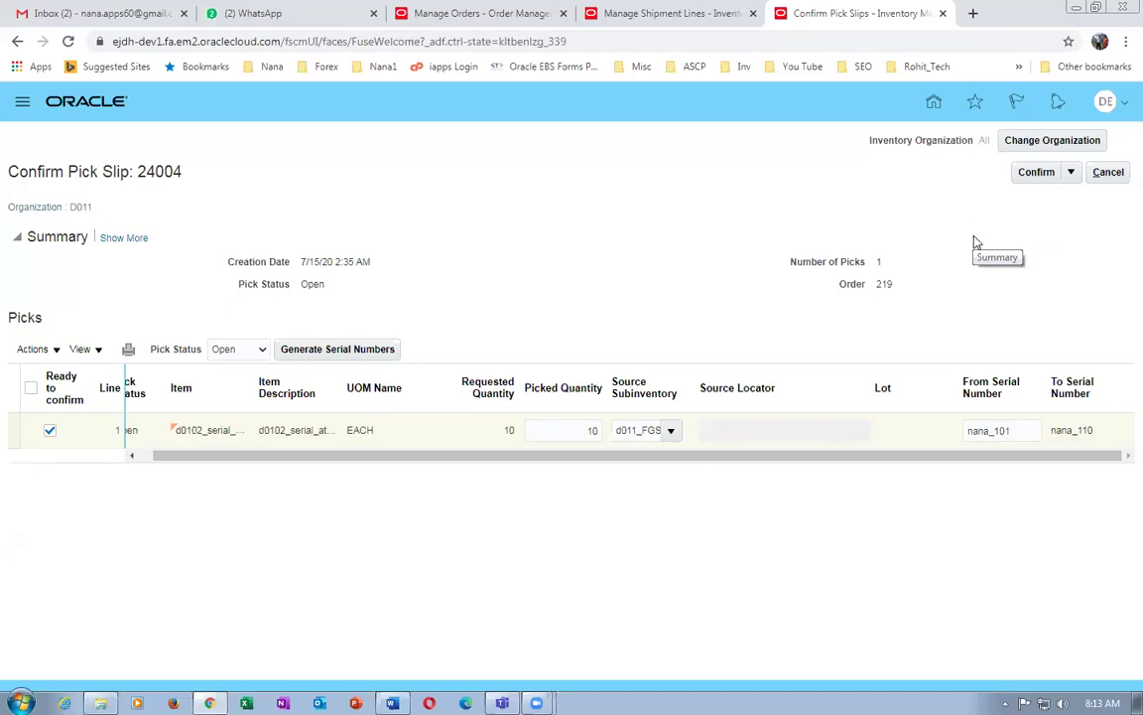
# Search shipment lines for order 219, showing Staged with 10 shipped, and Save and Close.
pyautogui.click(676, 12)
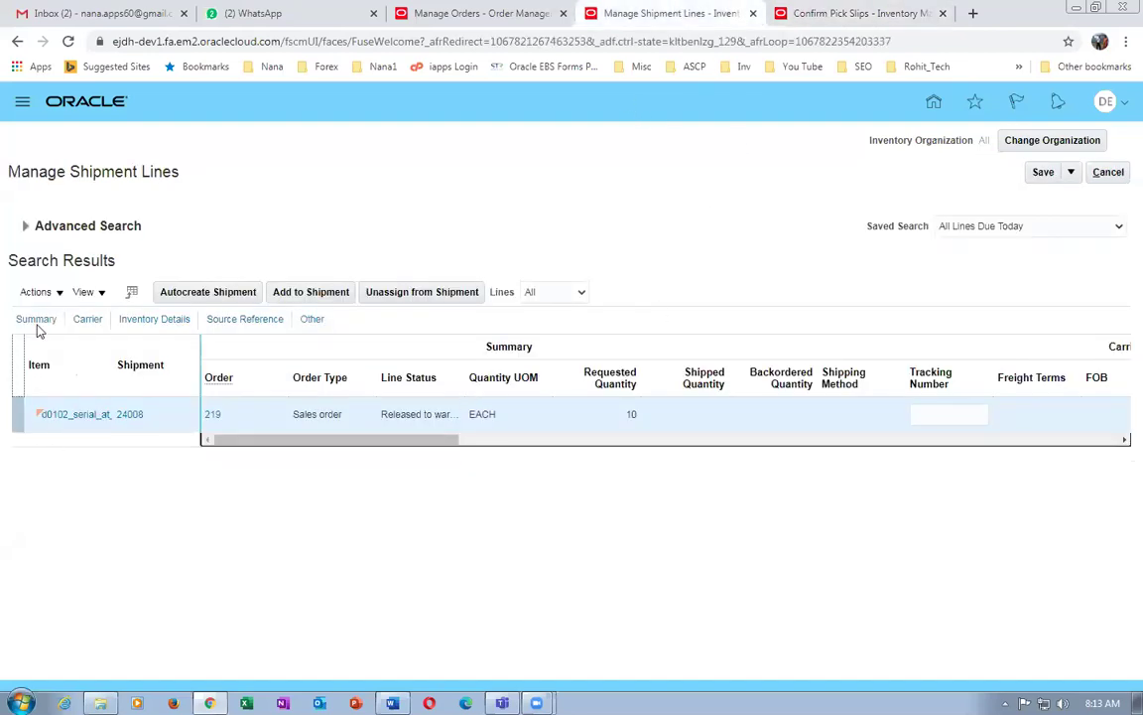
pyautogui.click(26, 225)
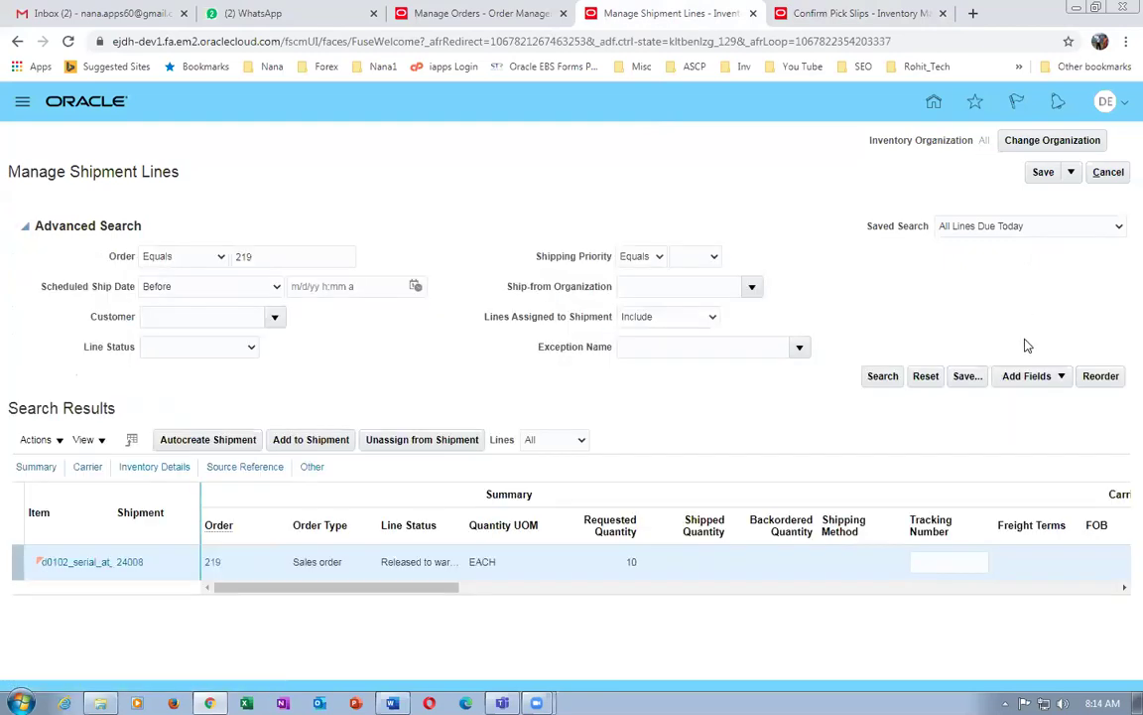
pyautogui.click(879, 377)
pyautogui.click(1057, 172)
pyautogui.click(1015, 196)
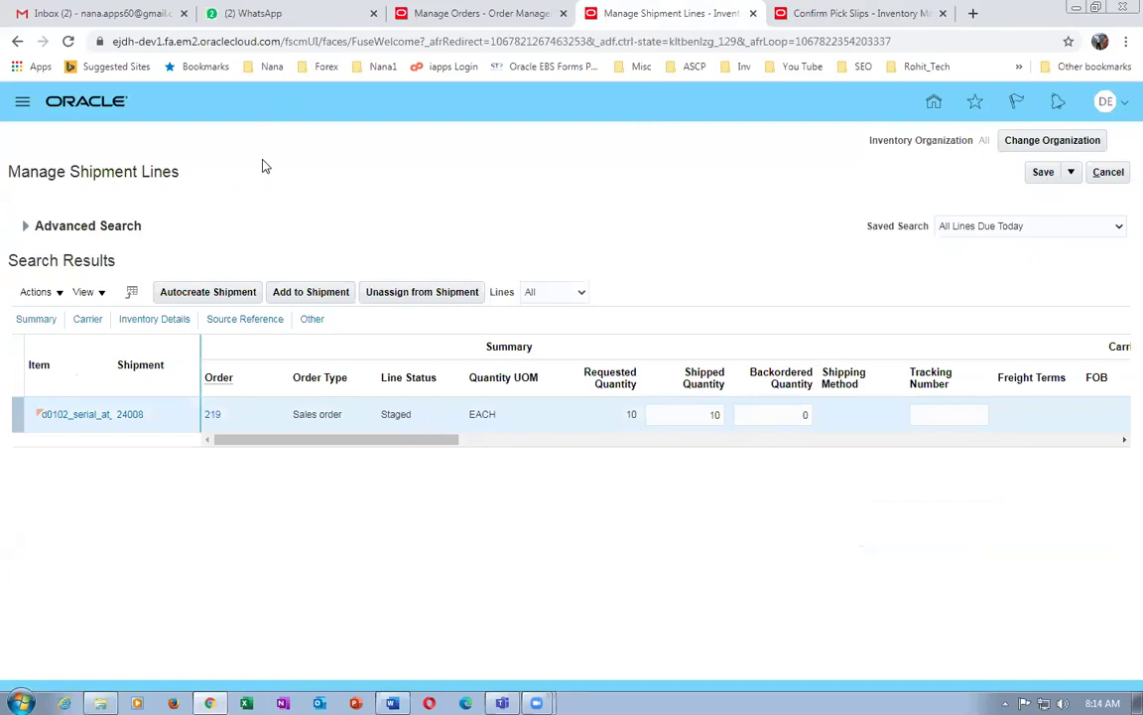
# Return to the Word Advanced_Shipping notes and scroll down through them.
pyautogui.hotkey('alt', 'Tab')
pyautogui.click(577, 365)
pyautogui.scroll(-2, 577, 365)
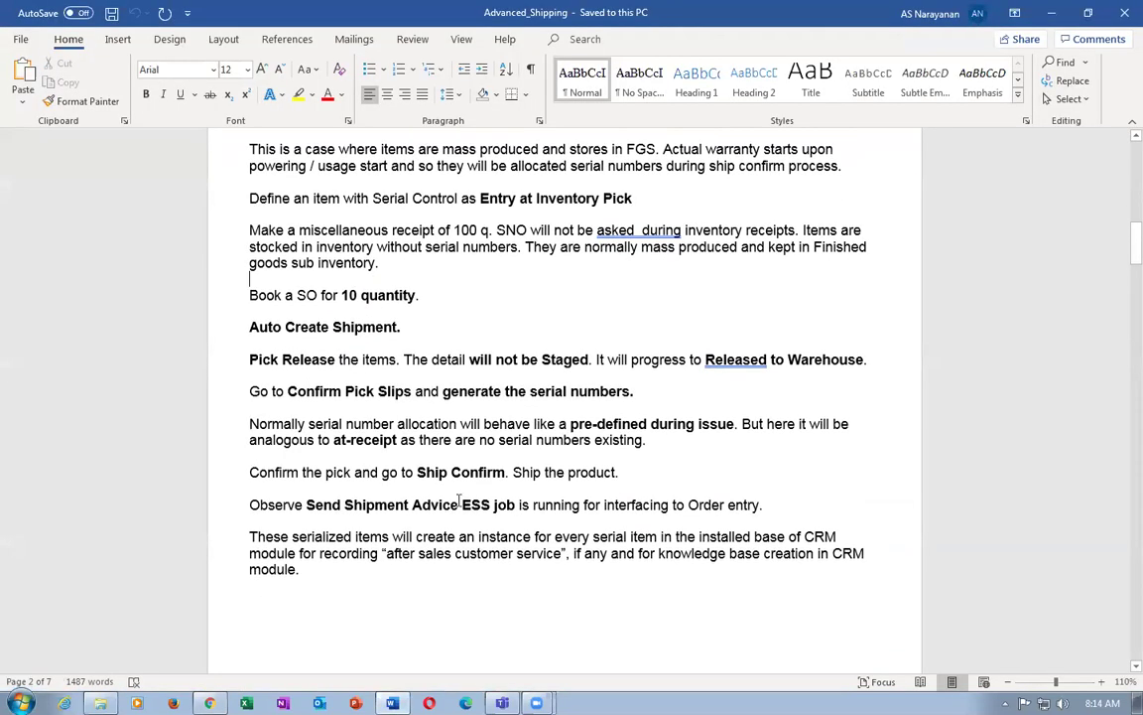
# Point out 'goods sub inventory' in the notes' receipt paragraph.
pyautogui.scroll(-15, 594, 471)
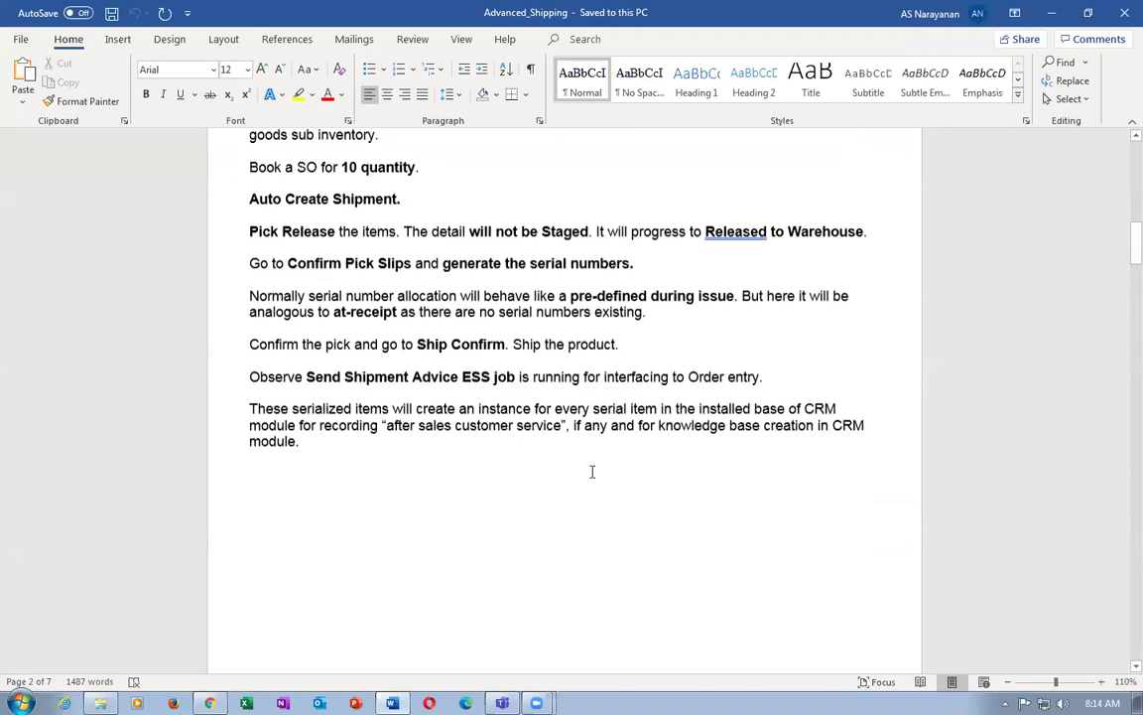
pyautogui.scroll(-7, 594, 472)
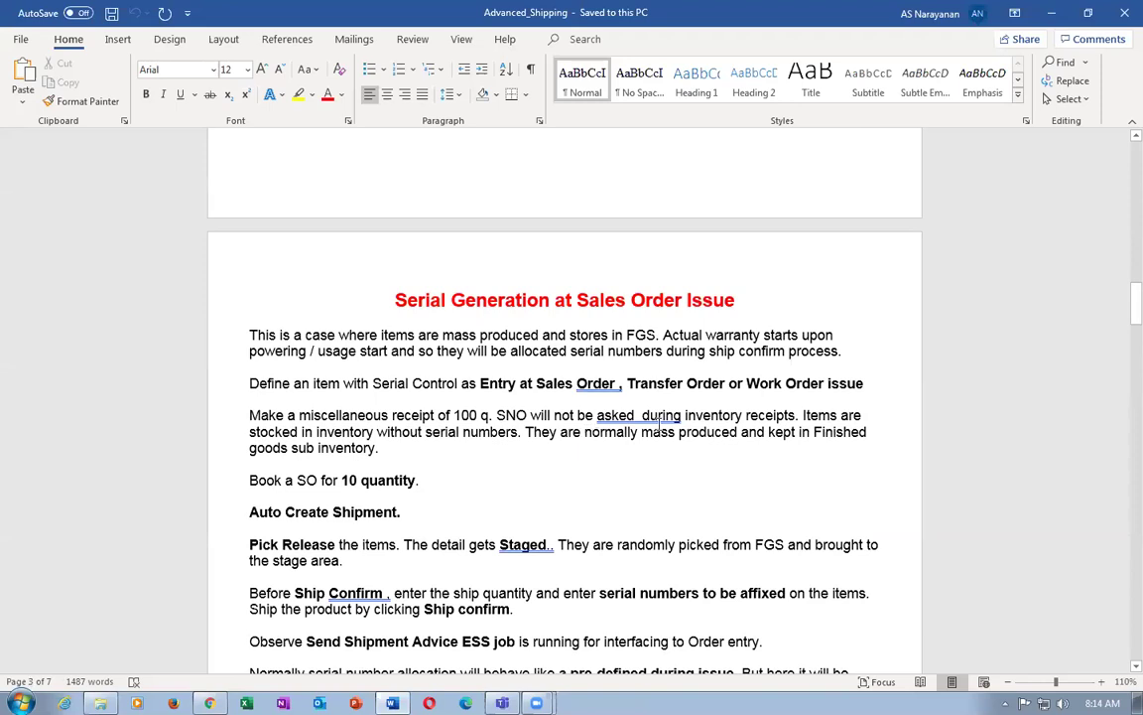
pyautogui.click(652, 433)
pyautogui.click(700, 434)
pyautogui.moveTo(270, 448); pyautogui.dragTo(375, 450)
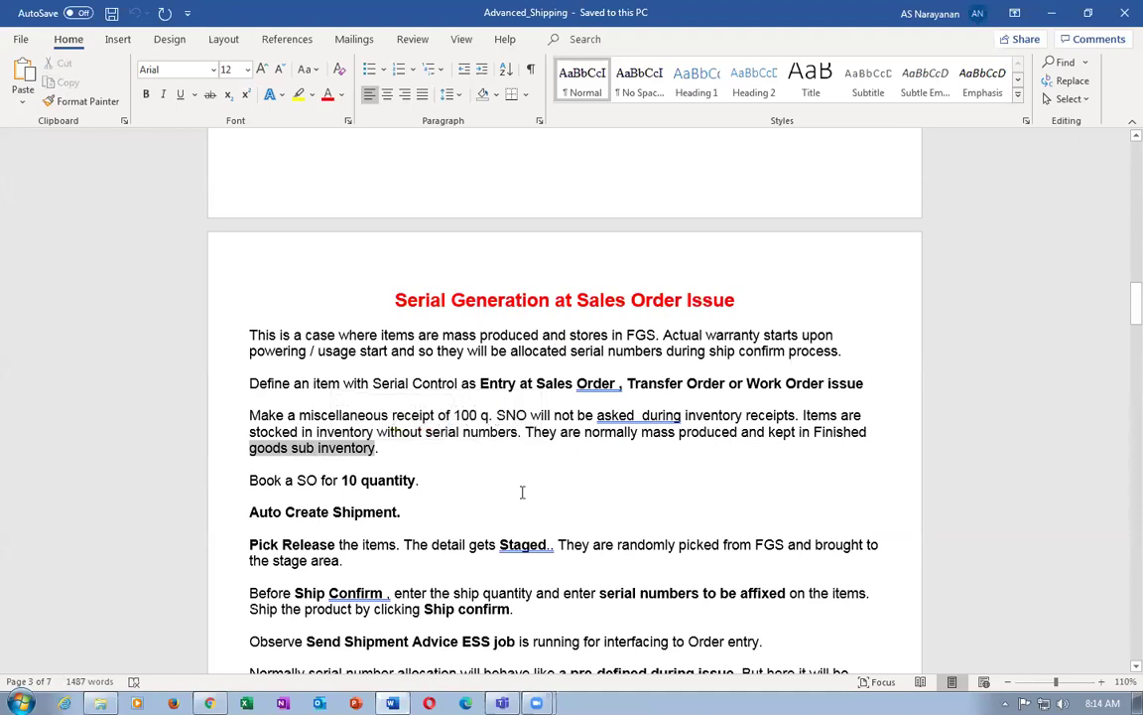
pyautogui.click(439, 491)
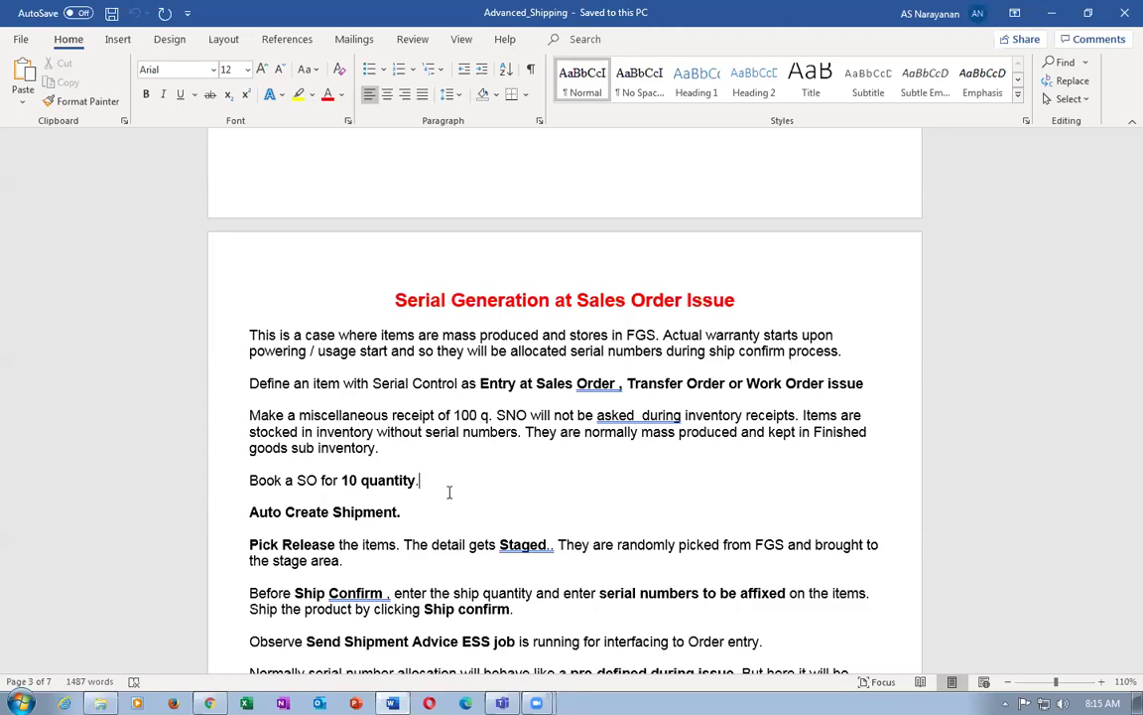
# Highlight the steps from mass production through Auto Create Shipment, then scroll back up.
pyautogui.click(488, 431)
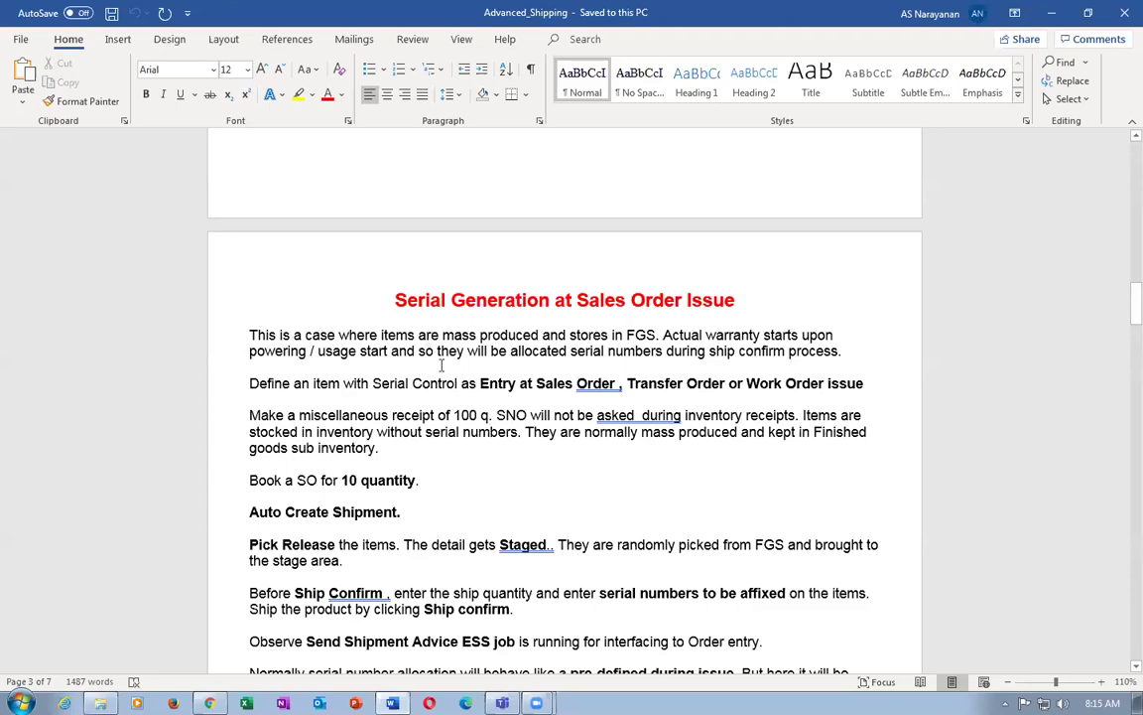
pyautogui.moveTo(420, 335); pyautogui.dragTo(463, 439)
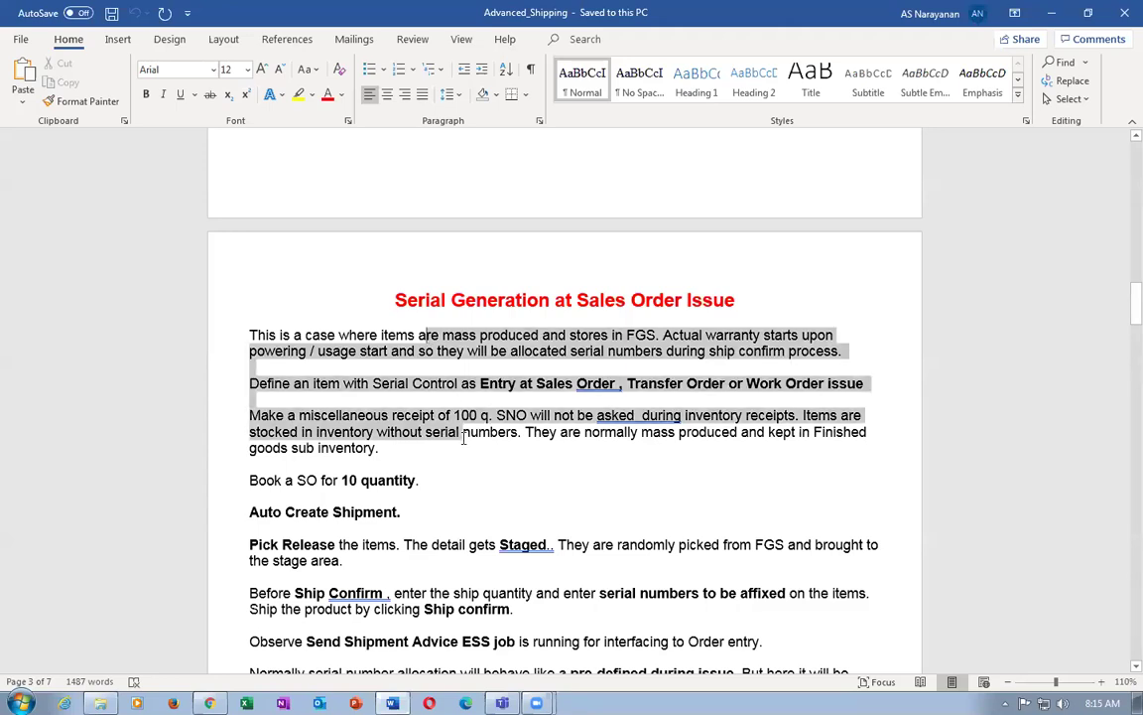
pyautogui.moveTo(462, 438); pyautogui.dragTo(363, 508)
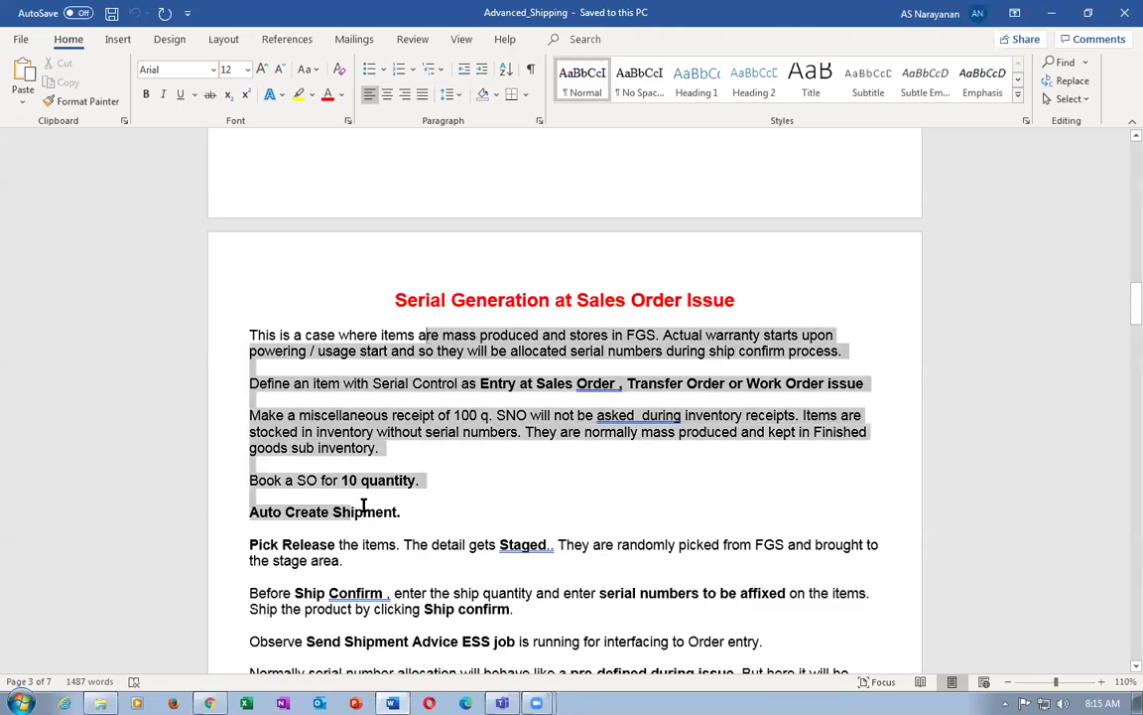
pyautogui.click(437, 505)
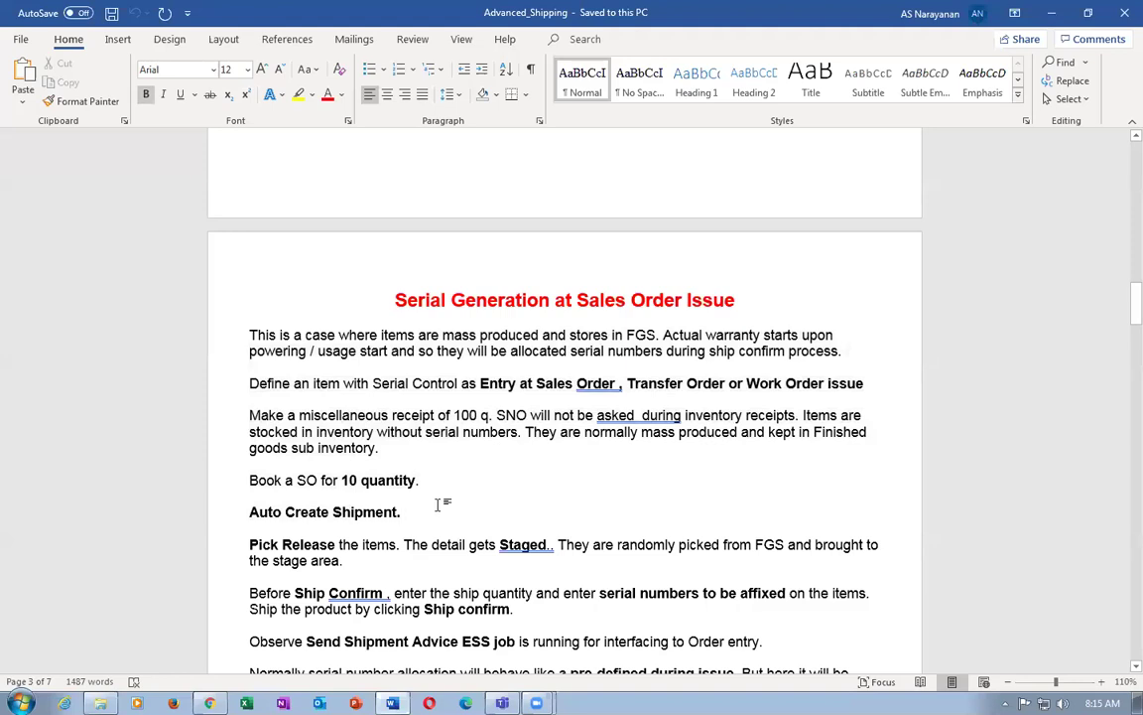
pyautogui.scroll(3, 436, 508)
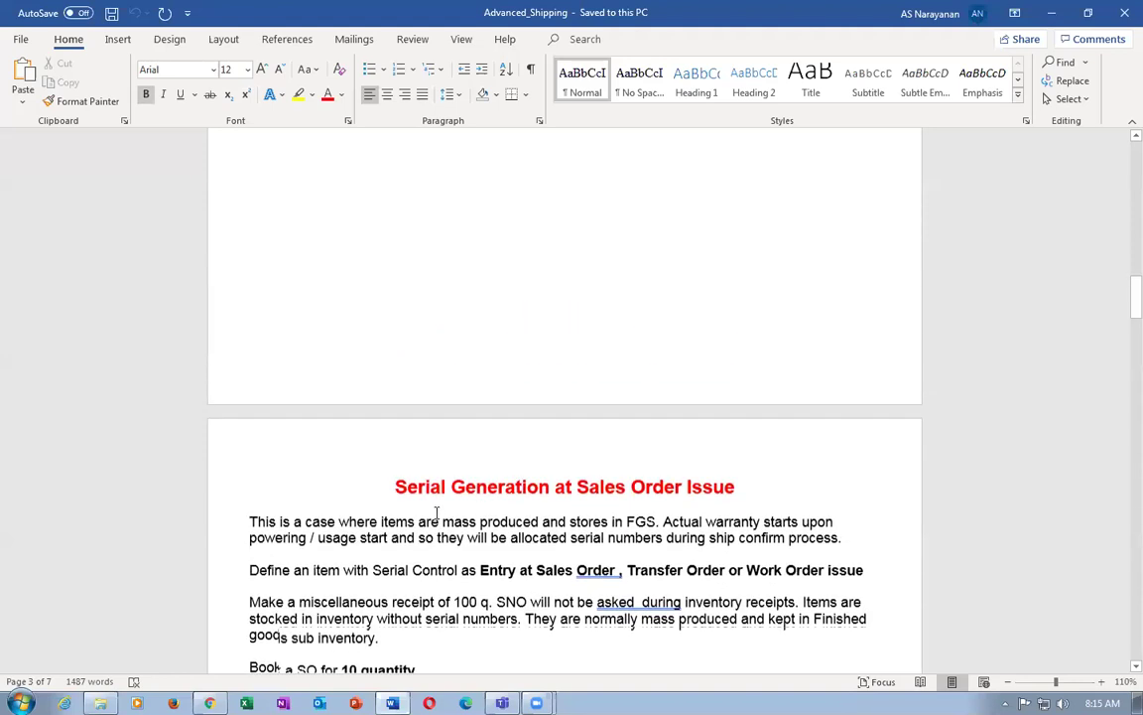
pyautogui.scroll(10, 437, 513)
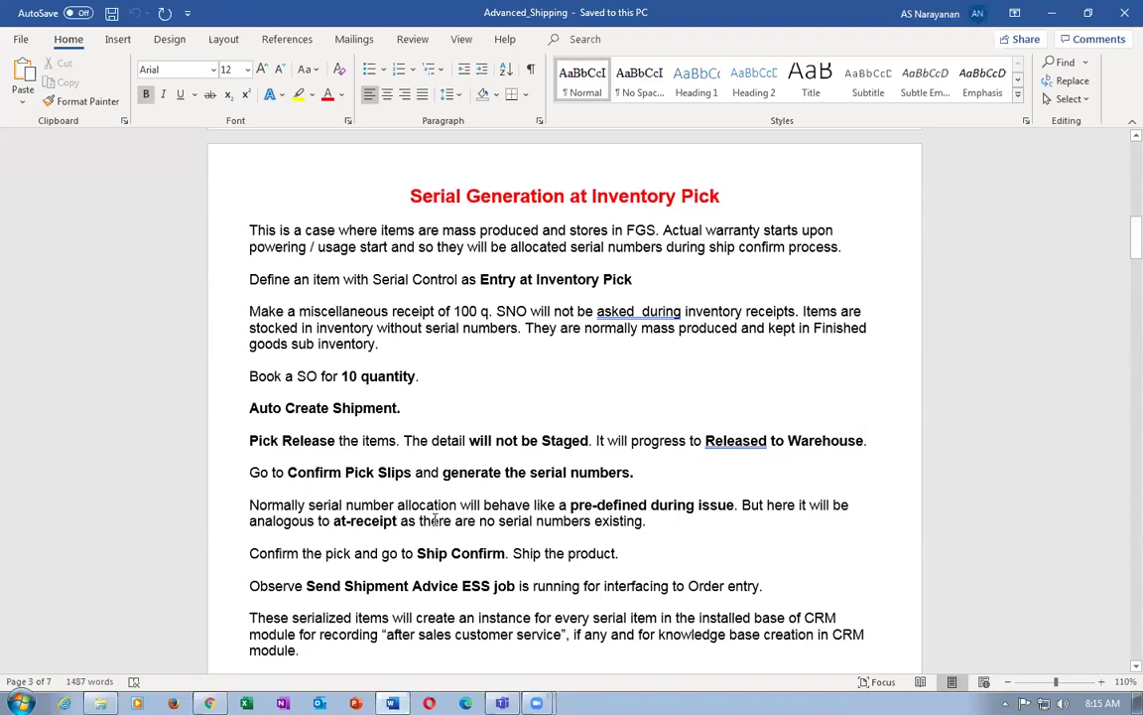
# Walk through the Inventory Pick steps: define item, miscellaneous receipt, Book SO, Pick Release, Confirm Pick Slips.
pyautogui.moveTo(409, 196); pyautogui.dragTo(702, 198)
pyautogui.click(647, 355)
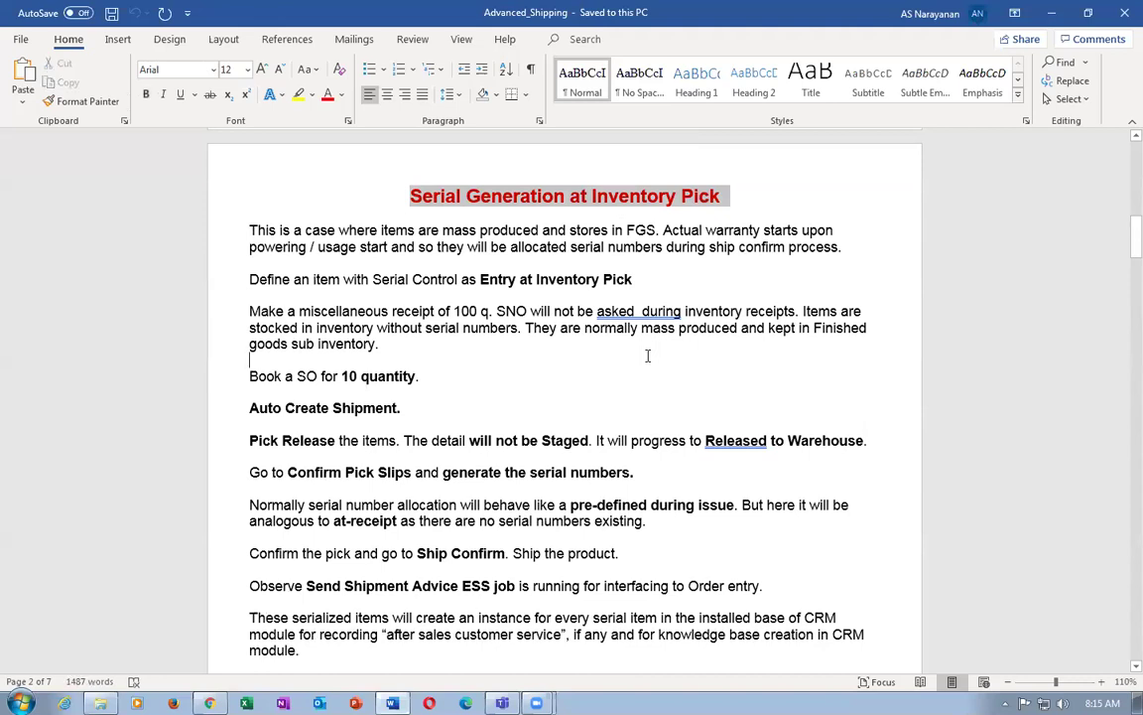
pyautogui.click(239, 391)
pyautogui.press('Down')
pyautogui.press('Down')
pyautogui.press('Down')
pyautogui.press('Down')
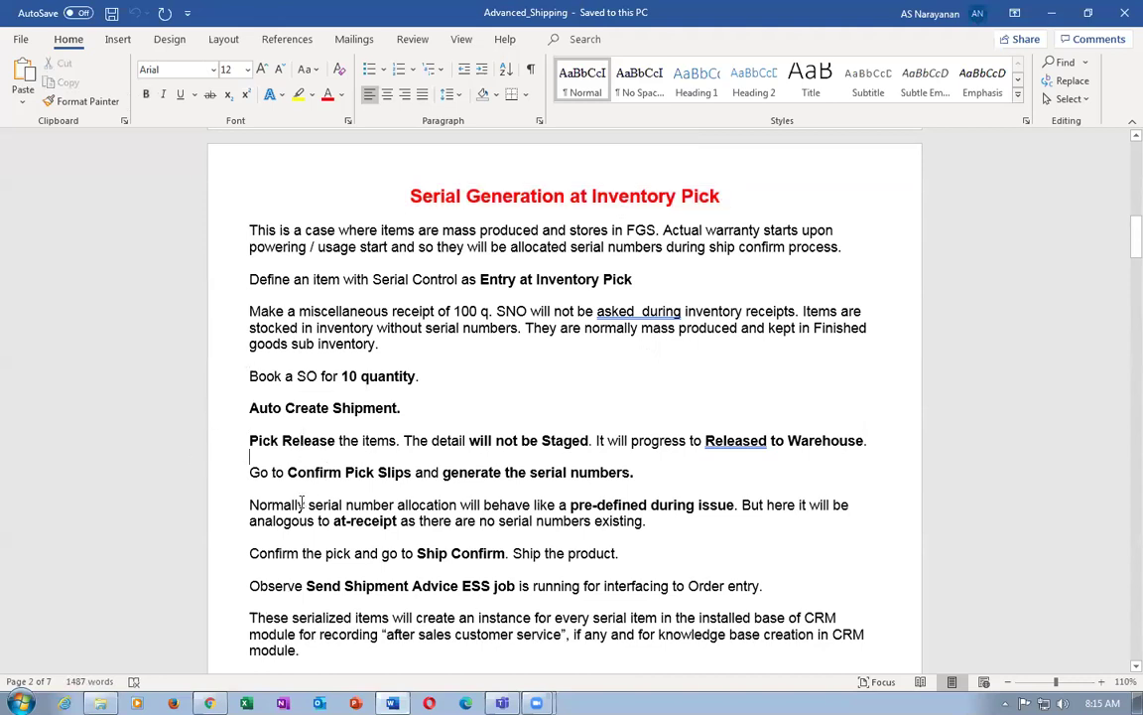
pyautogui.press('Up')
pyautogui.press('Up')
pyautogui.press('Up')
pyautogui.press('Up')
pyautogui.click(279, 295)
pyautogui.click(268, 359)
pyautogui.click(265, 397)
pyautogui.click(256, 456)
pyautogui.click(279, 488)
# Highlight the Serial Generation at Inventory Pick title, scroll to Sales Order Issue, and return to Oracle.
pyautogui.moveTo(443, 199); pyautogui.dragTo(622, 211)
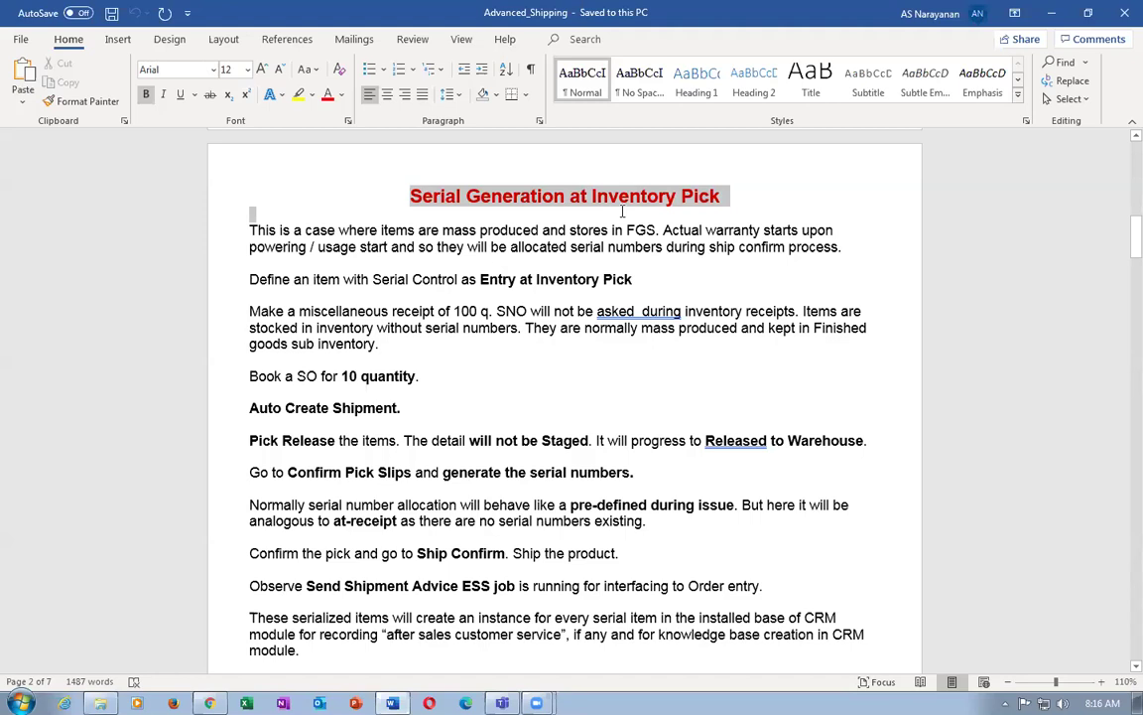
pyautogui.click(593, 397)
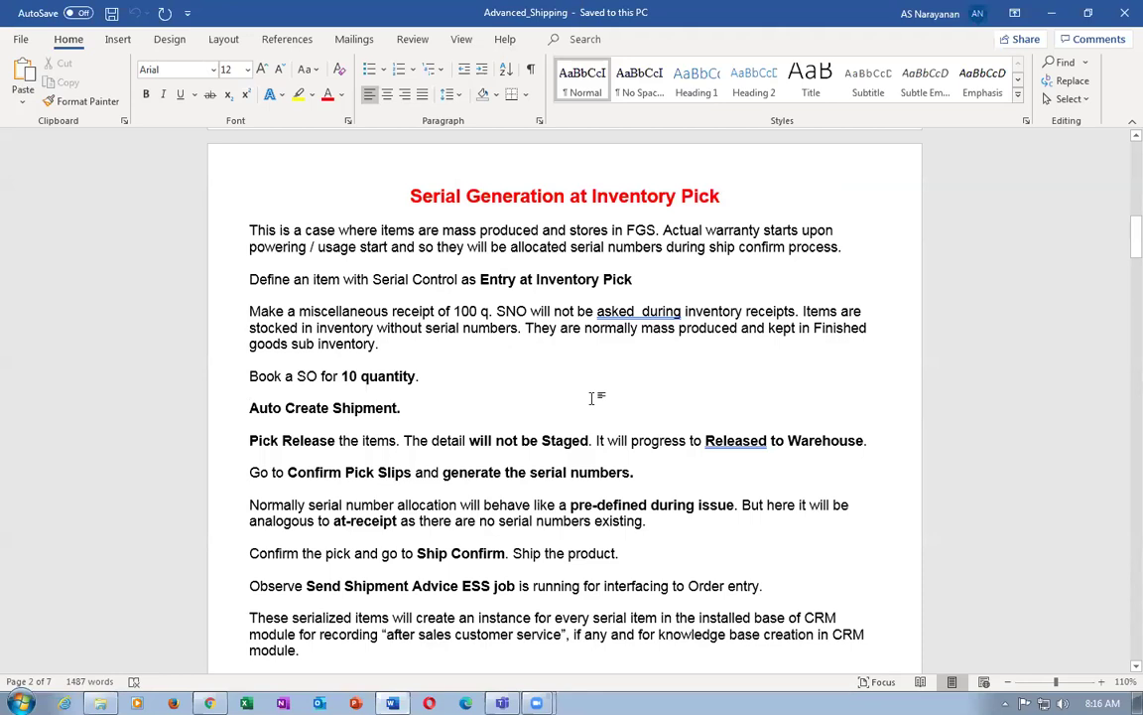
pyautogui.scroll(-10, 595, 402)
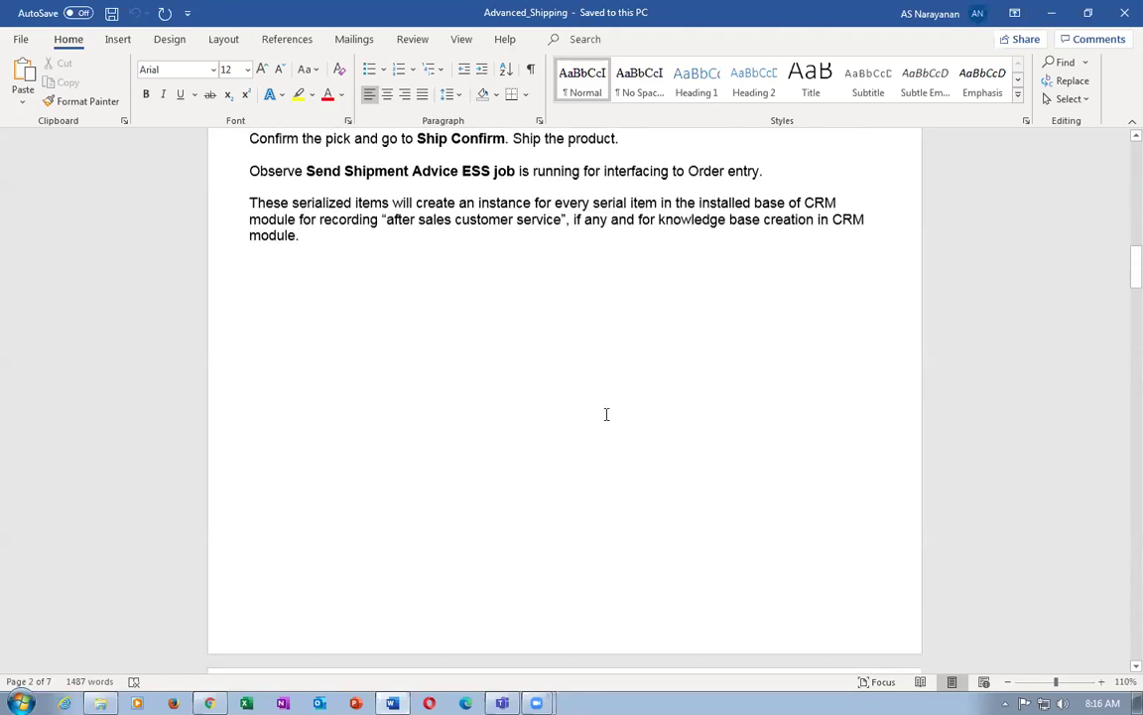
pyautogui.scroll(-3, 606, 414)
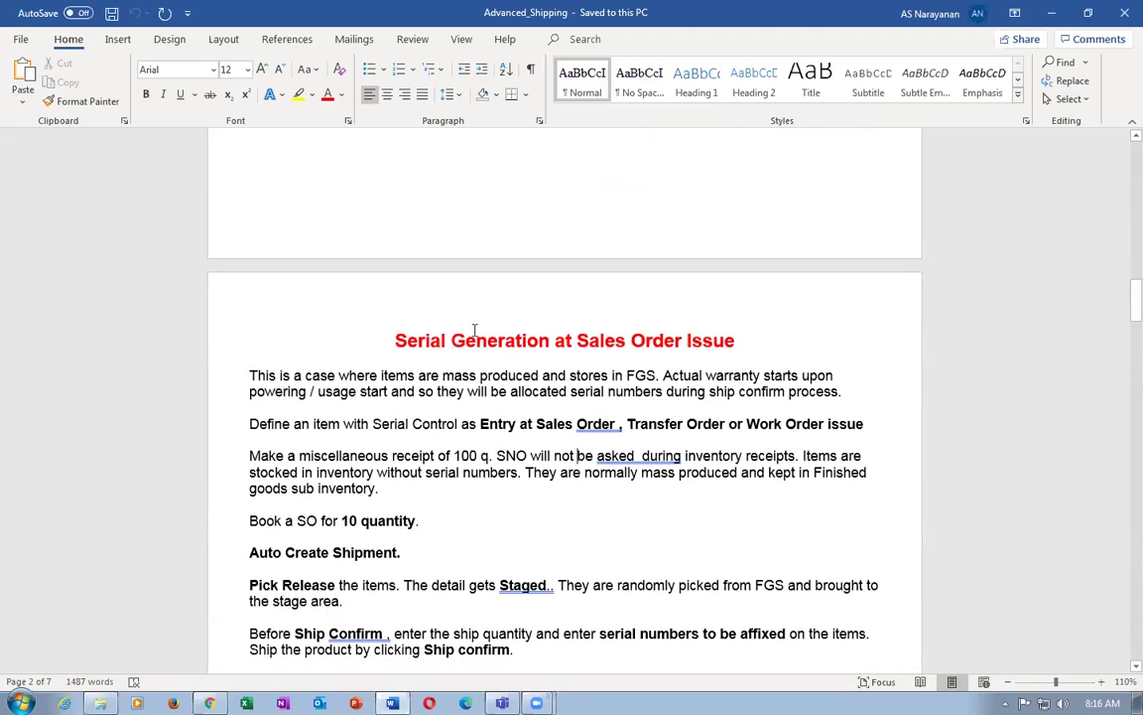
pyautogui.moveTo(453, 341); pyautogui.dragTo(573, 341)
pyautogui.hotkey('alt', 'Tab')
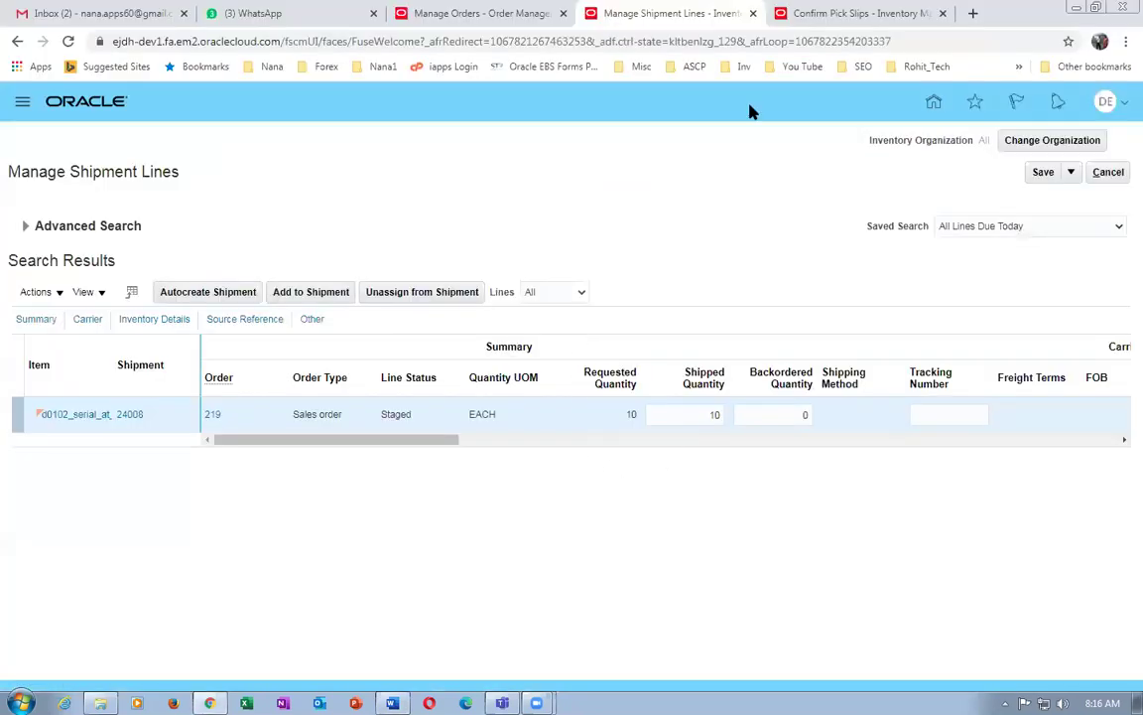
# Review order 219's orchestration process and exit back to the Order Management Overview.
pyautogui.click(417, 18)
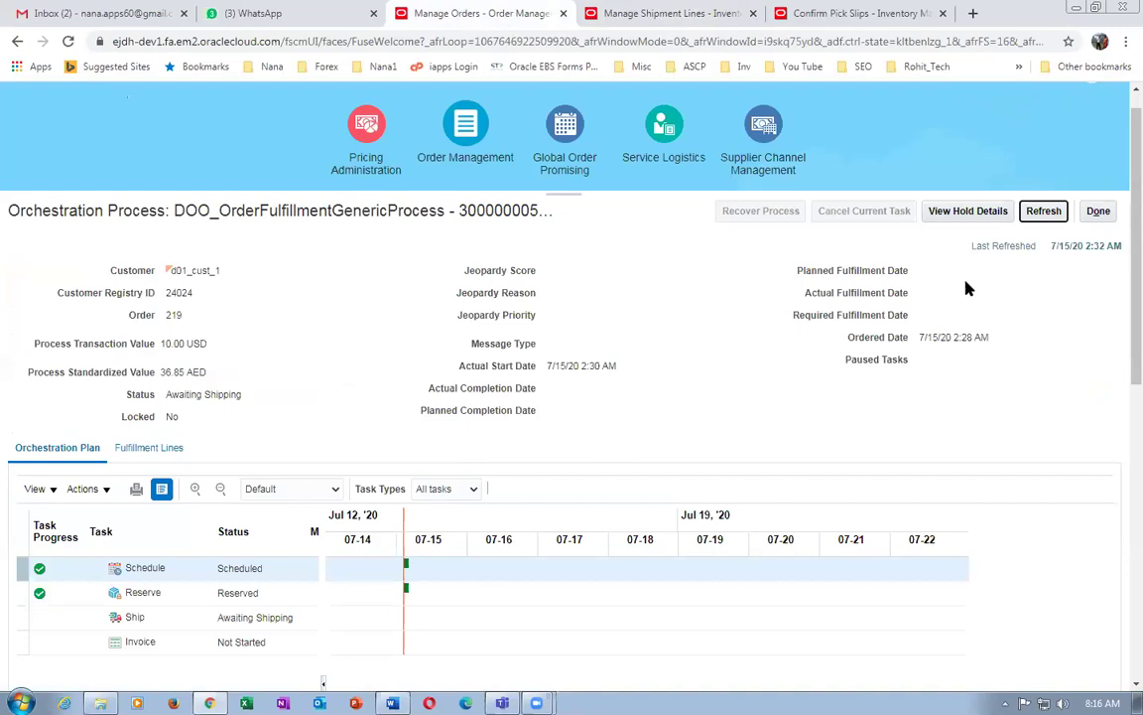
pyautogui.click(1098, 210)
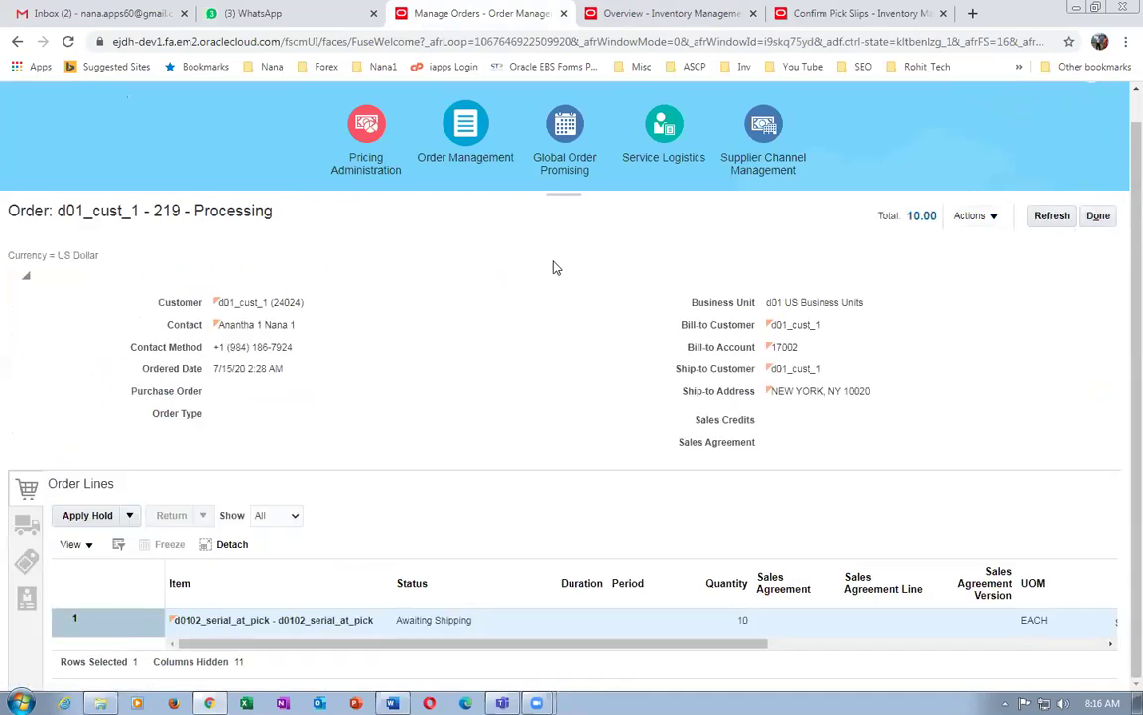
pyautogui.click(1096, 217)
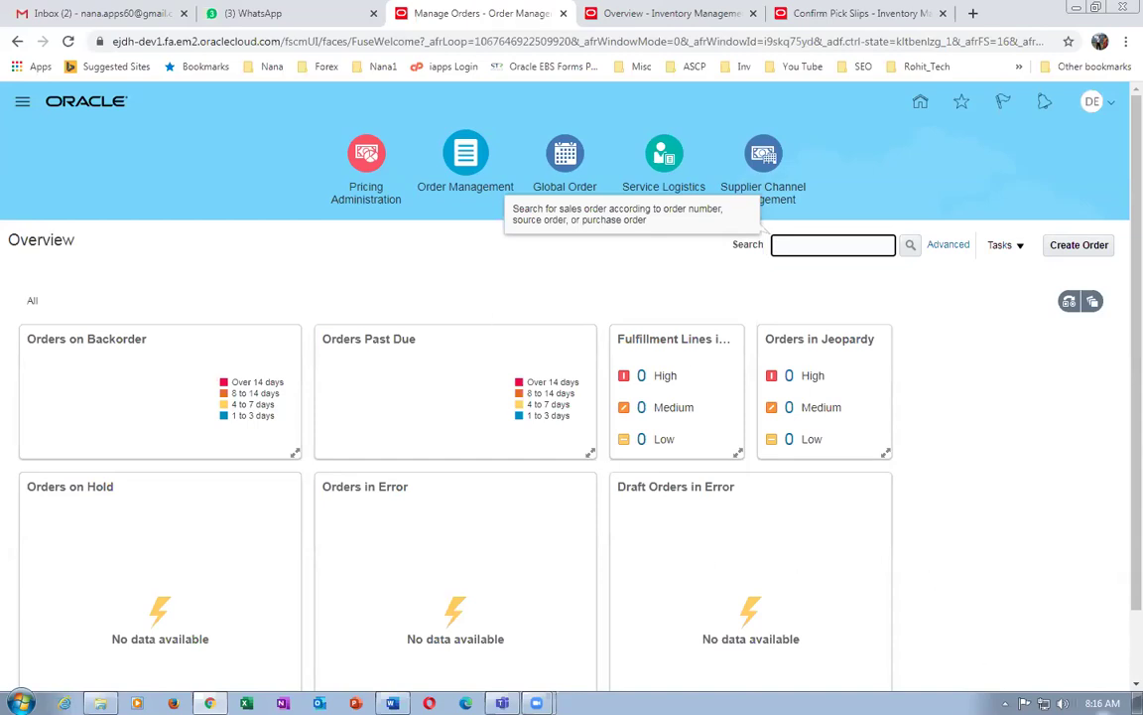
pyautogui.click(1103, 703)
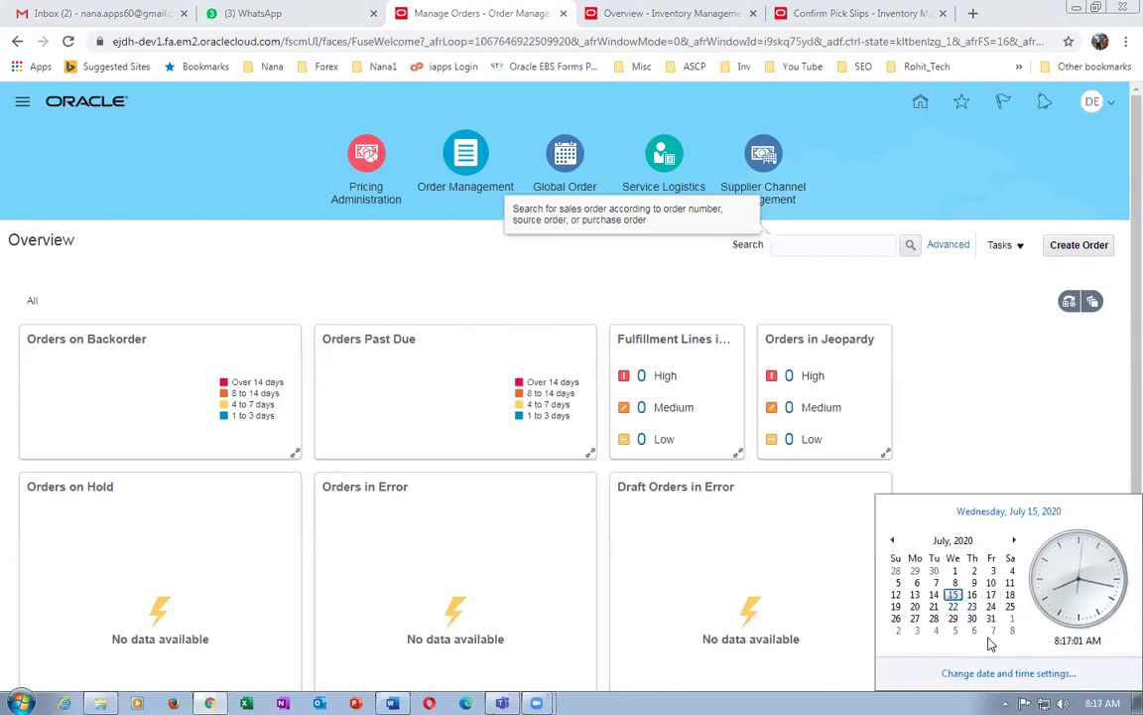
pyautogui.click(224, 285)
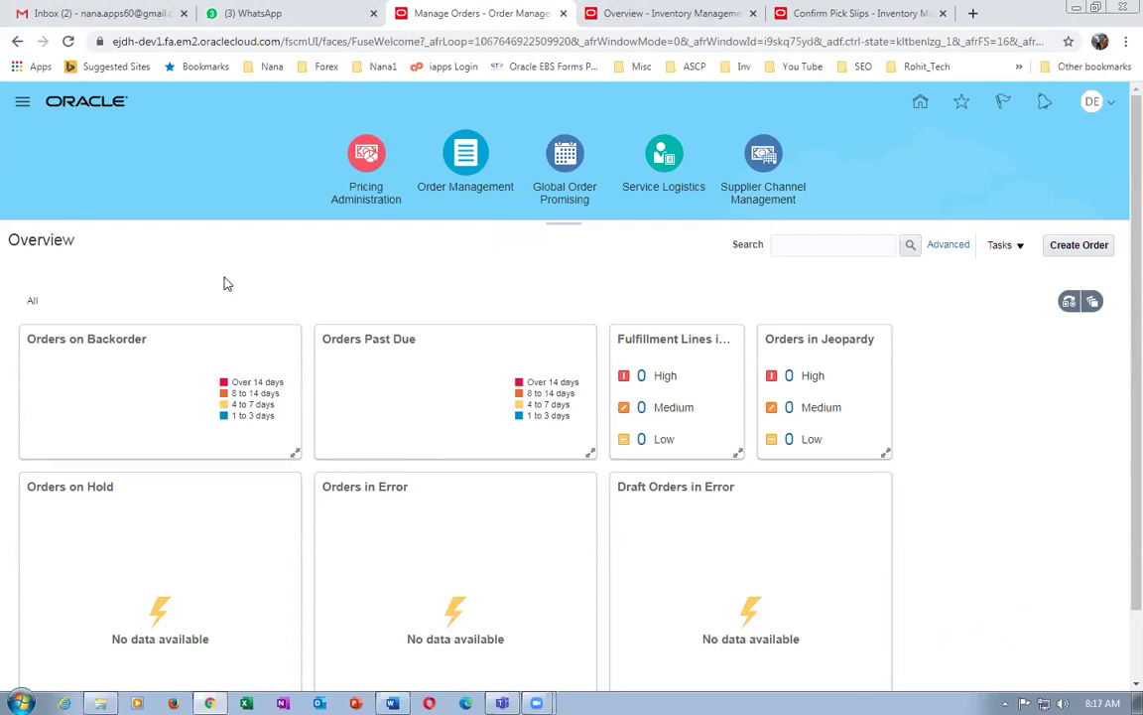
pyautogui.click(1079, 245)
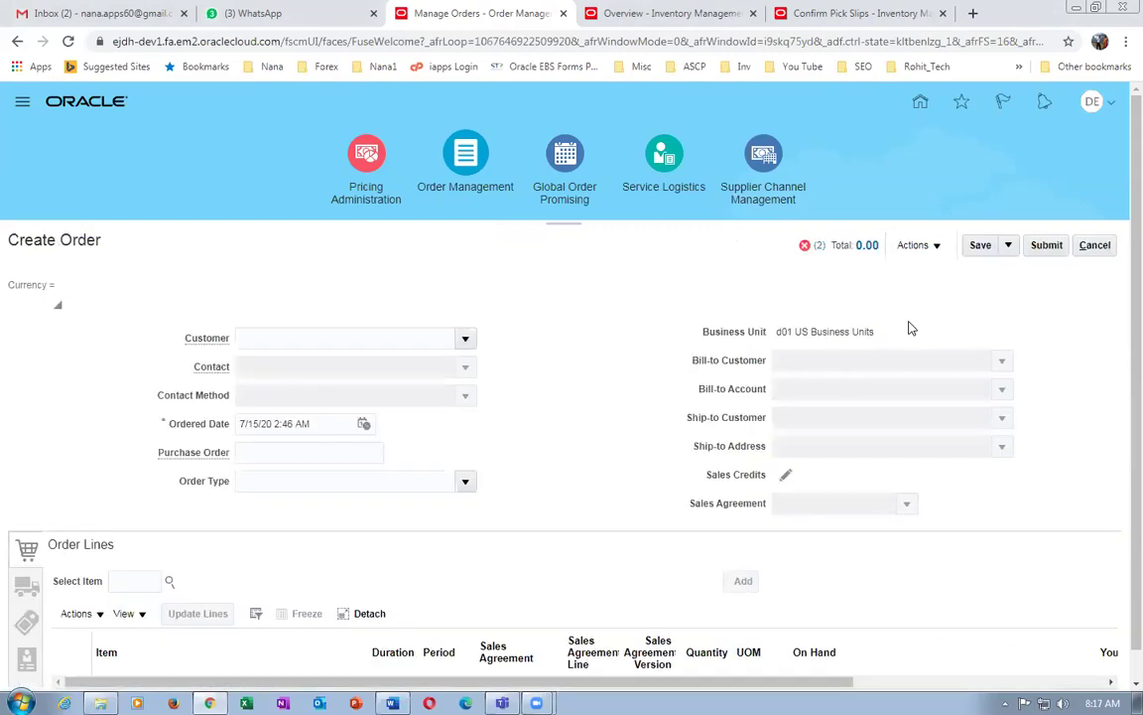
# Choose the order's customer and search for item d0103 on the order line.
pyautogui.click(368, 340)
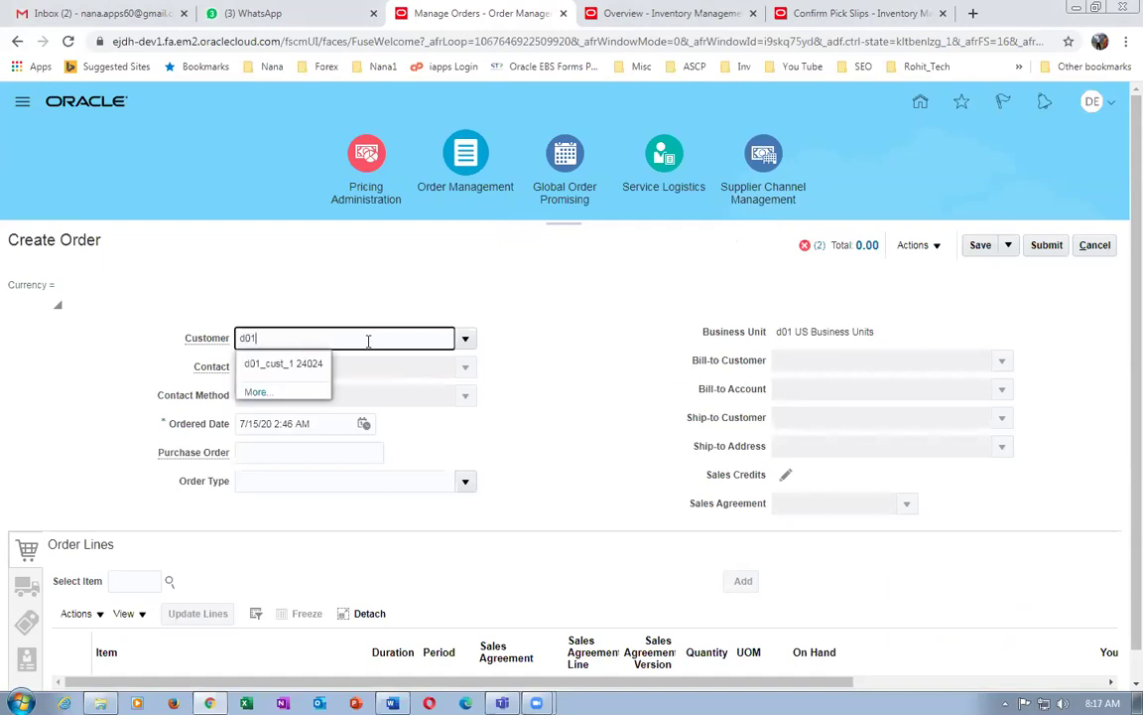
pyautogui.click(288, 364)
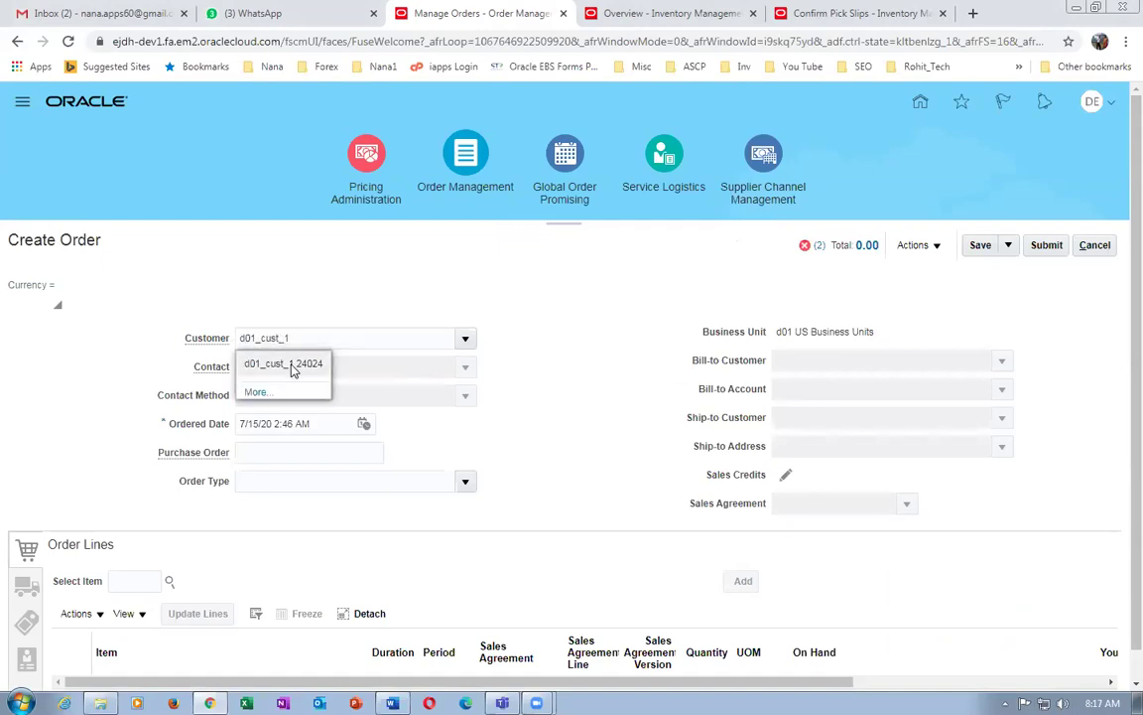
pyautogui.click(128, 584)
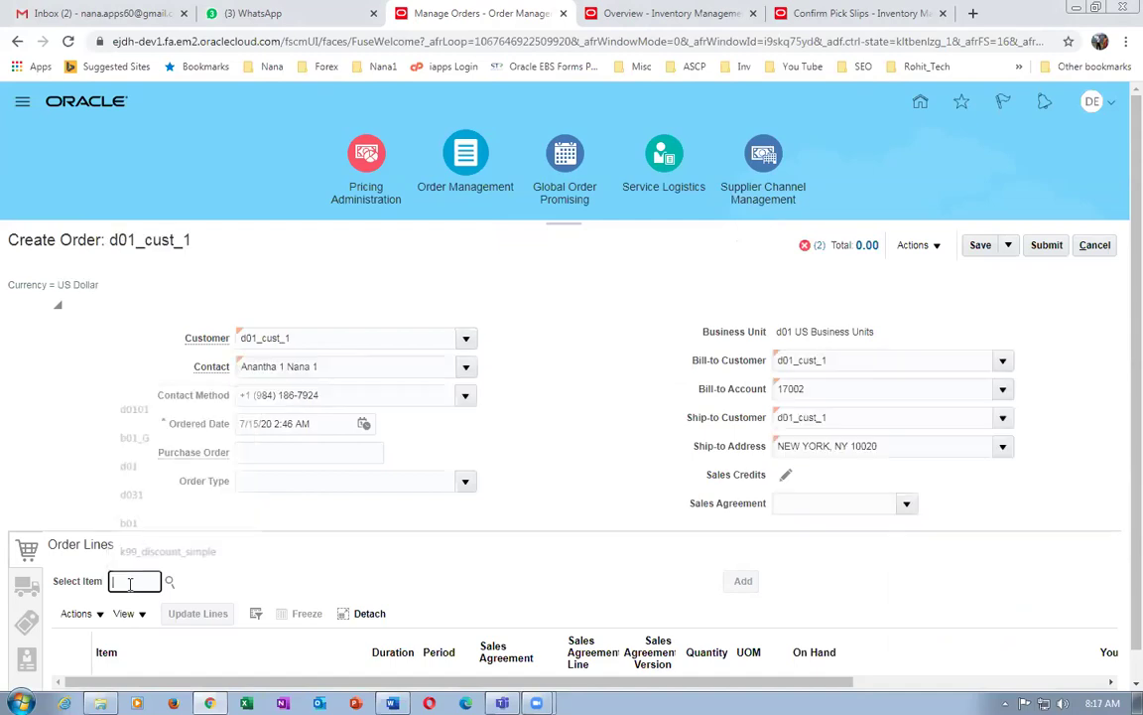
pyautogui.write('d01')
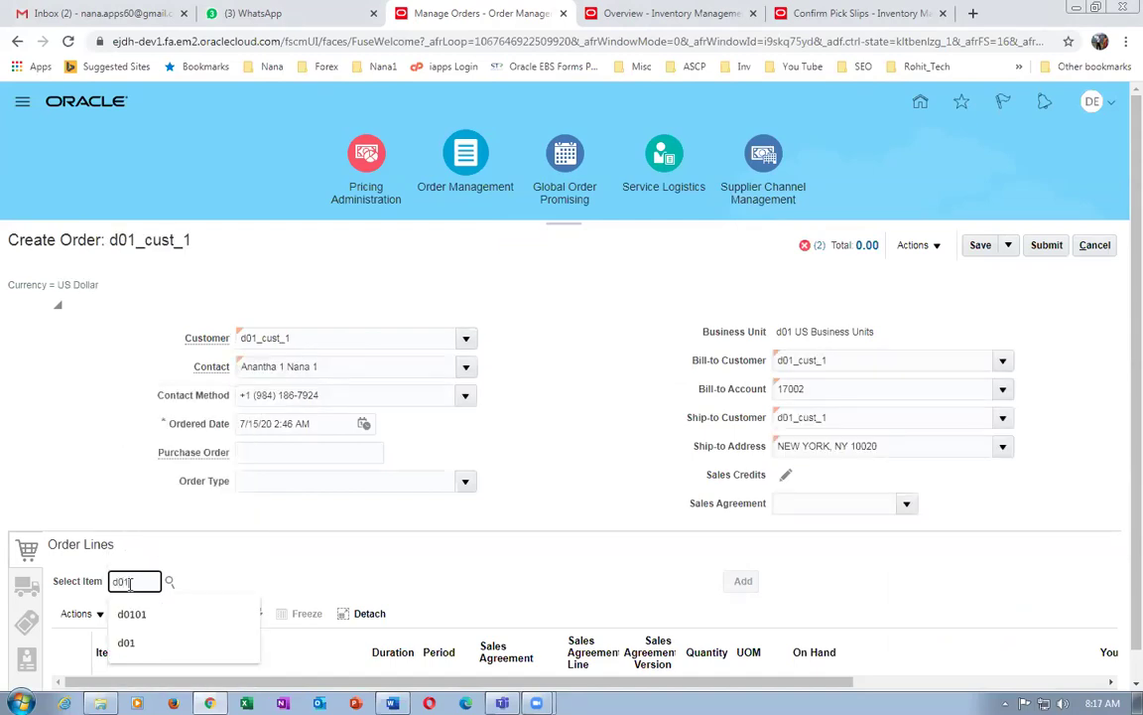
pyautogui.write('03_ser')
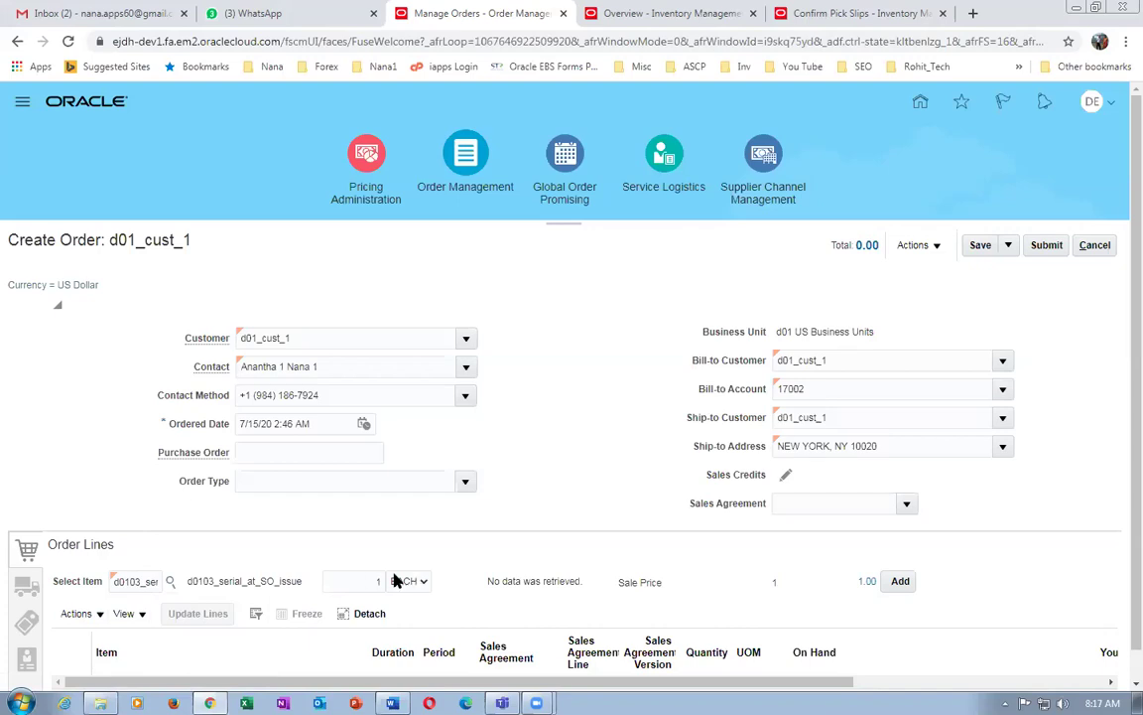
# Check the notes' SO-for-10 step, then add d0103_serial_at_SO_issue with quantity 10.
pyautogui.hotkey('alt', 'Tab')
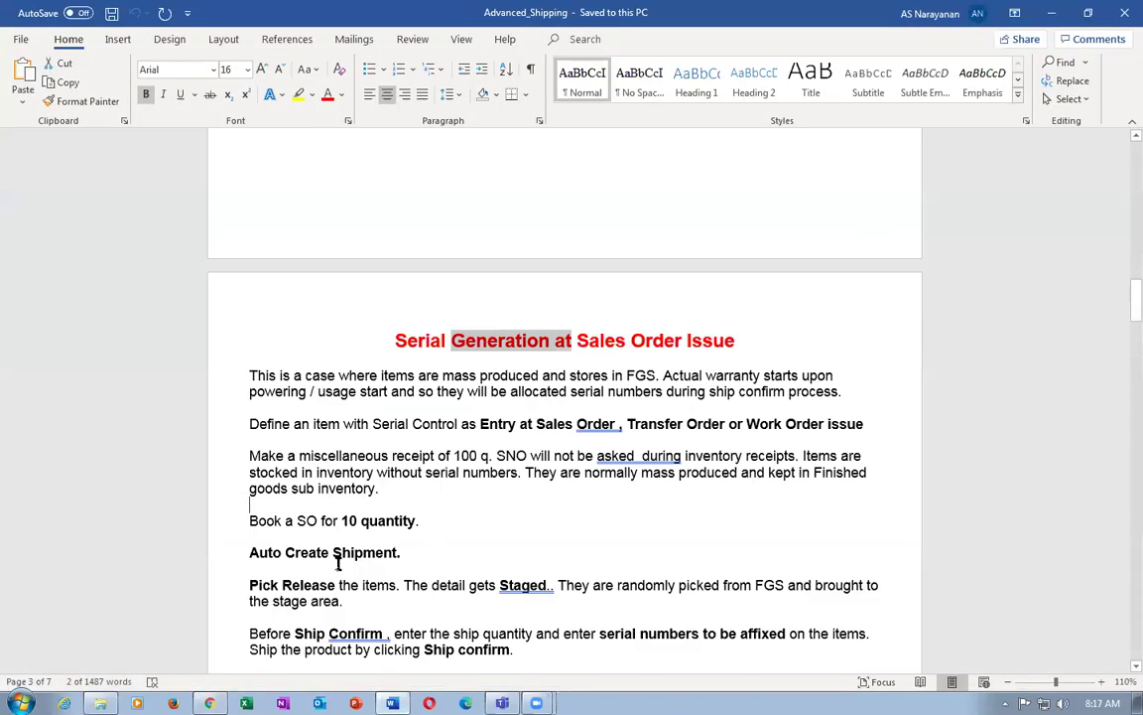
pyautogui.click(573, 340)
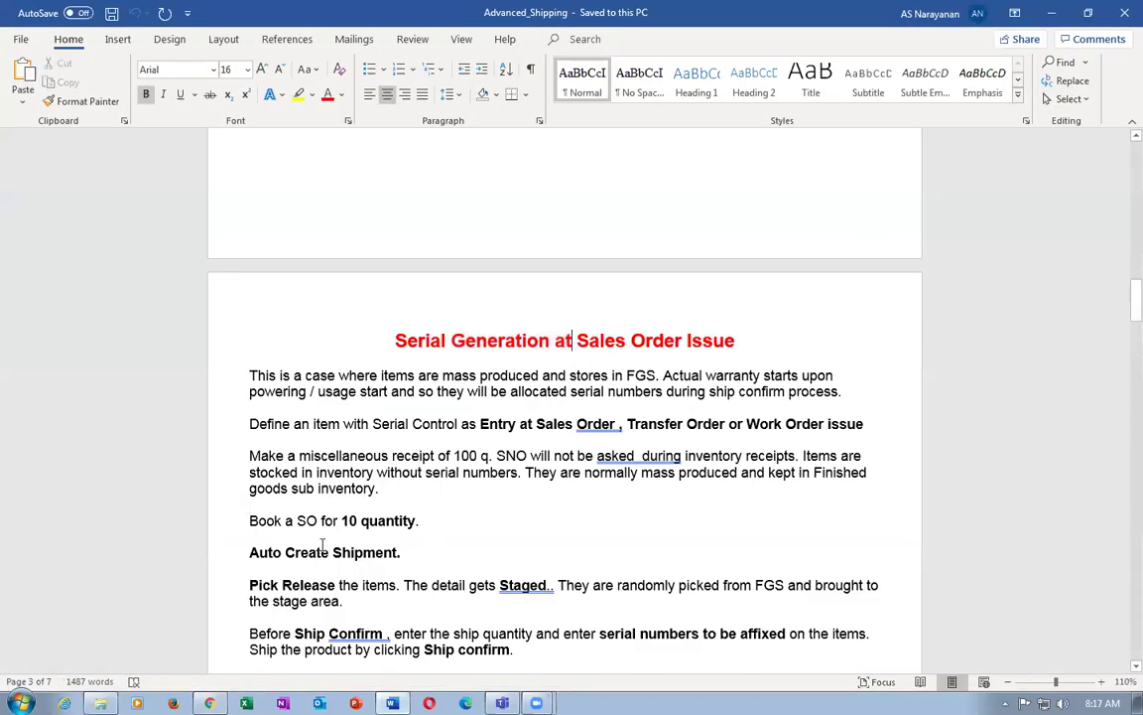
pyautogui.moveTo(417, 520); pyautogui.dragTo(297, 520)
pyautogui.hotkey('alt', 'Tab')
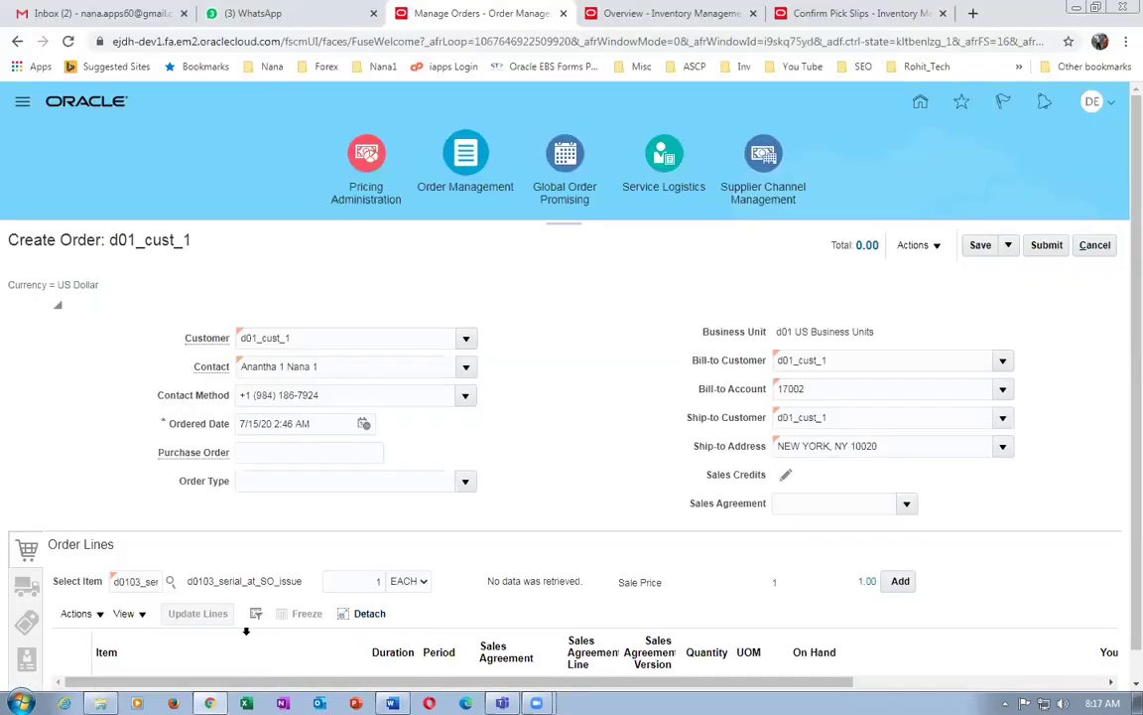
pyautogui.doubleClick(378, 582)
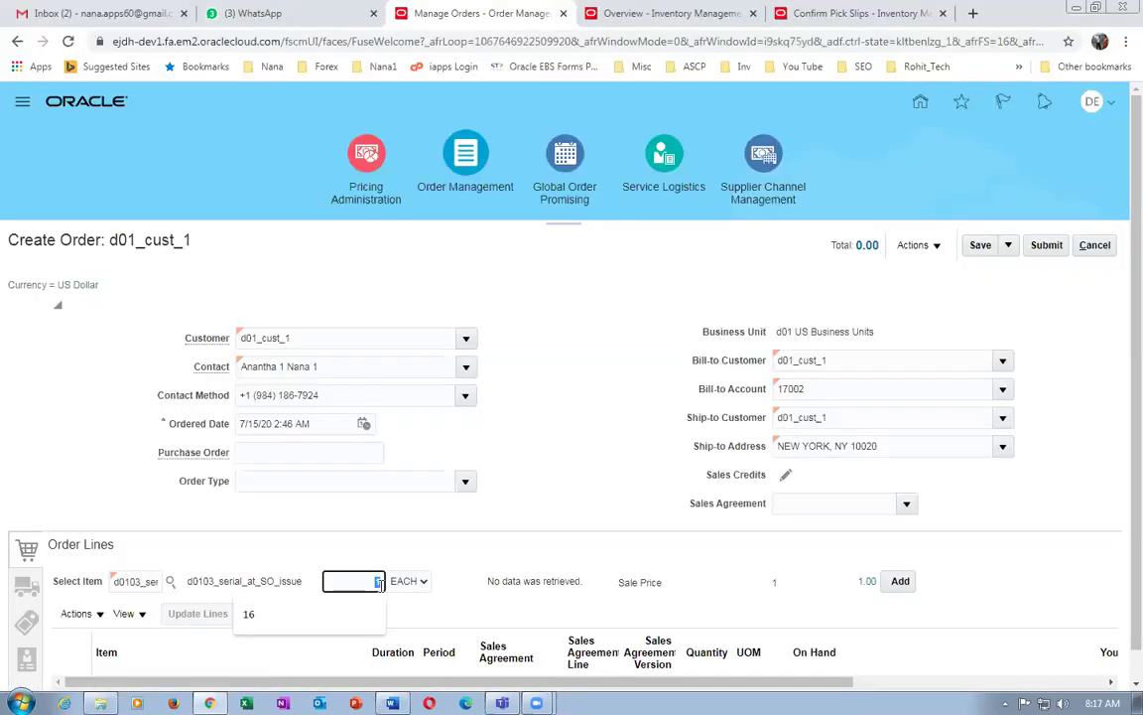
pyautogui.write('10')
pyautogui.click(900, 582)
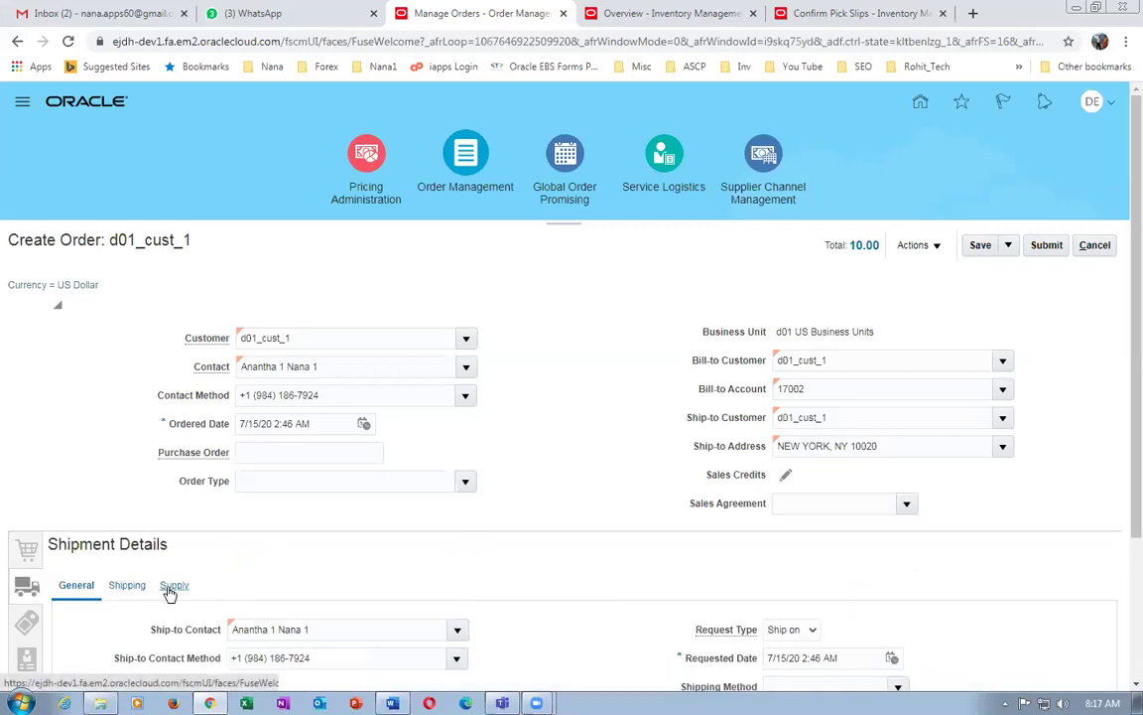
# Set warehouse D011 as the supply source and submit sales order 220.
pyautogui.scroll(-2, 298, 526)
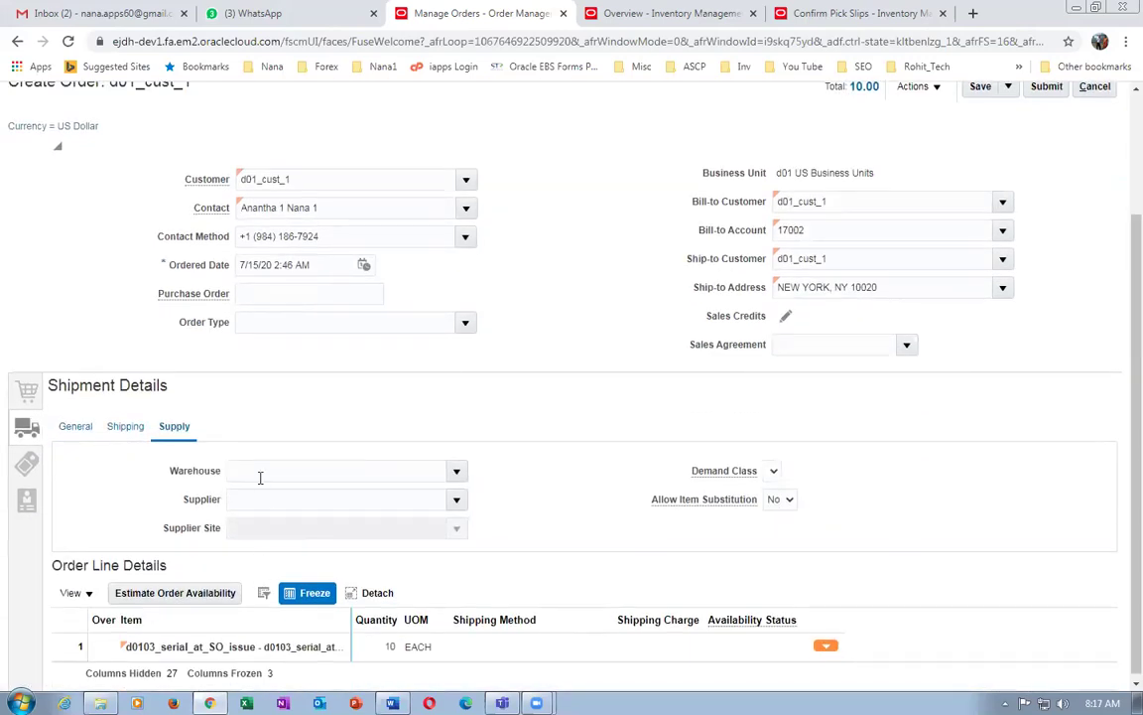
pyautogui.click(262, 469)
pyautogui.write('D01')
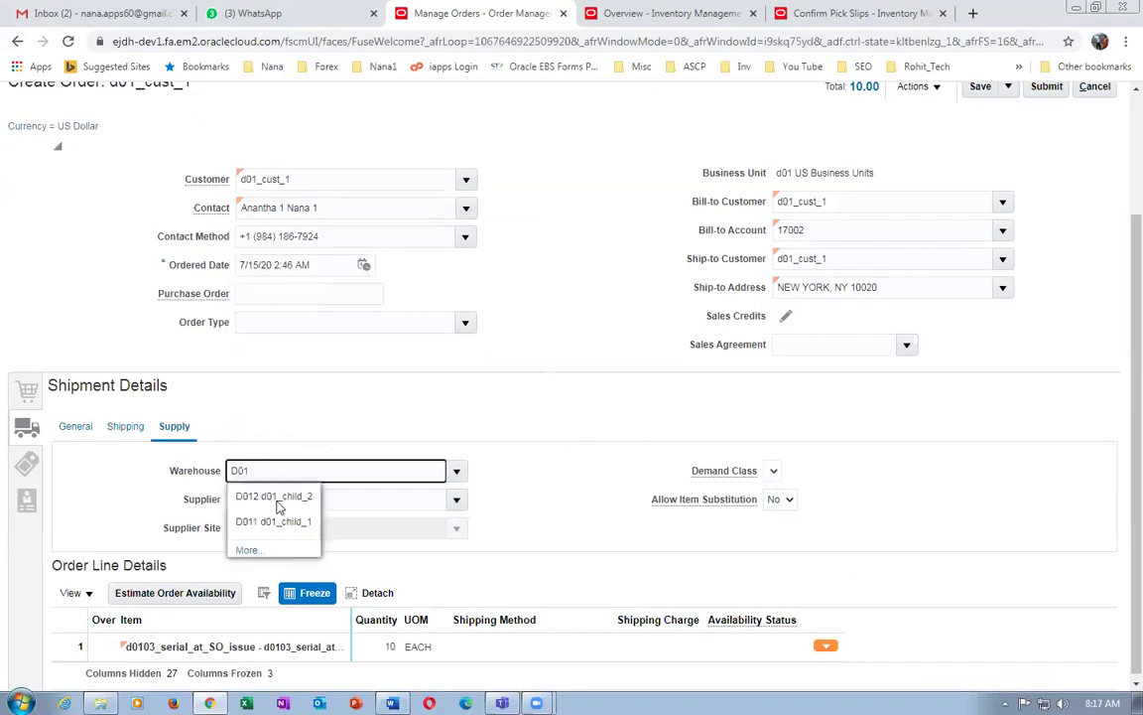
pyautogui.click(279, 521)
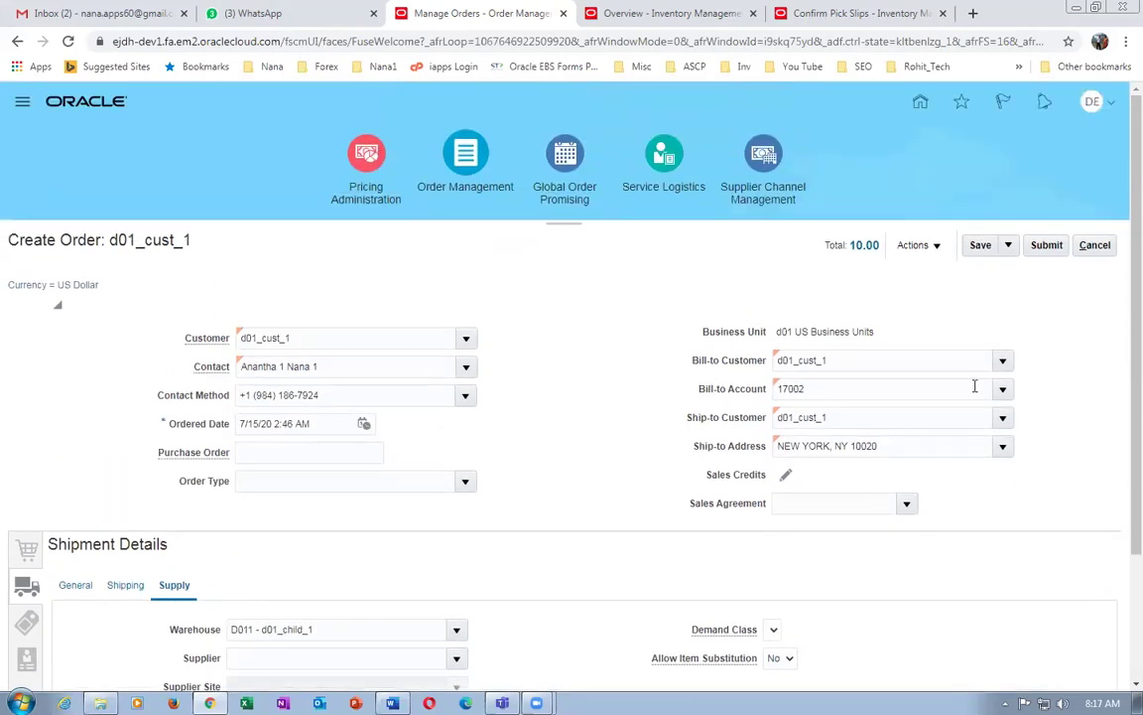
pyautogui.click(1052, 247)
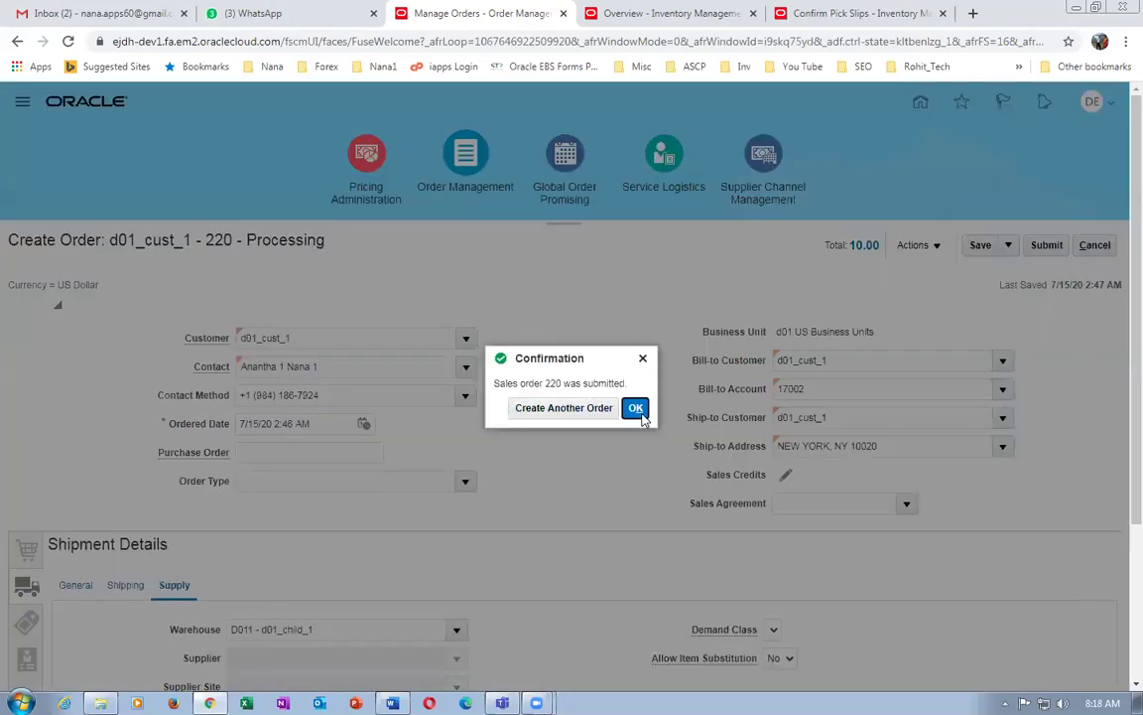
pyautogui.click(638, 412)
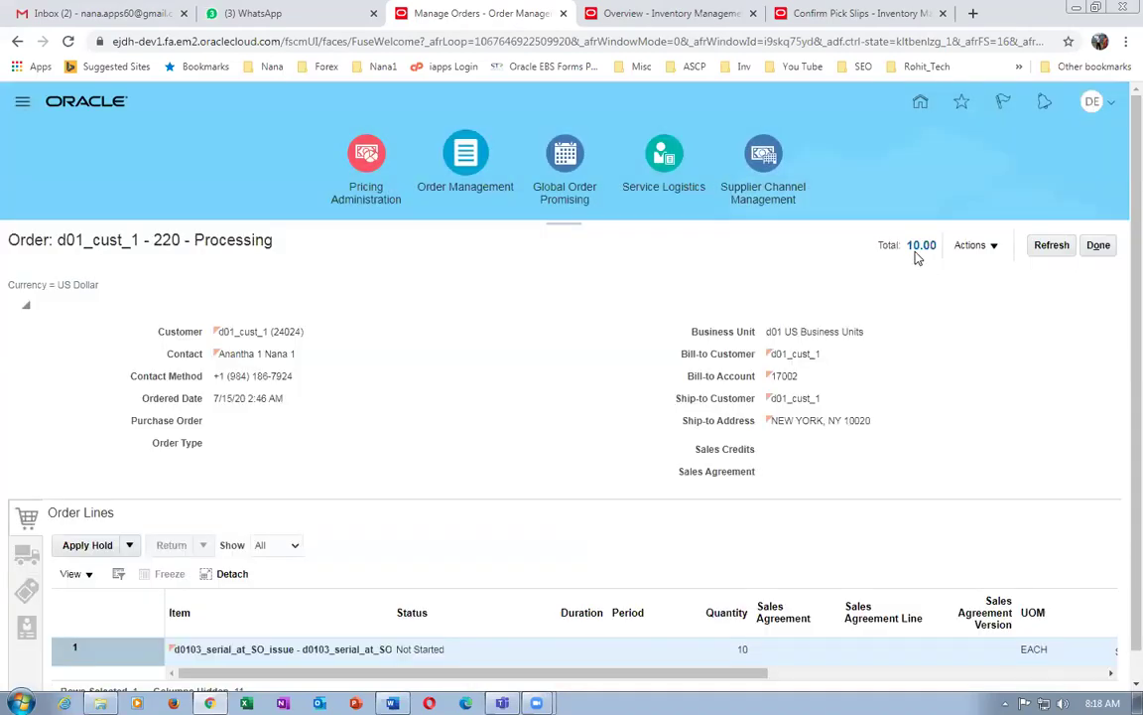
# Switch order 220 to Fulfillment View and open fulfillment line 1-1's orchestration process.
pyautogui.click(968, 245)
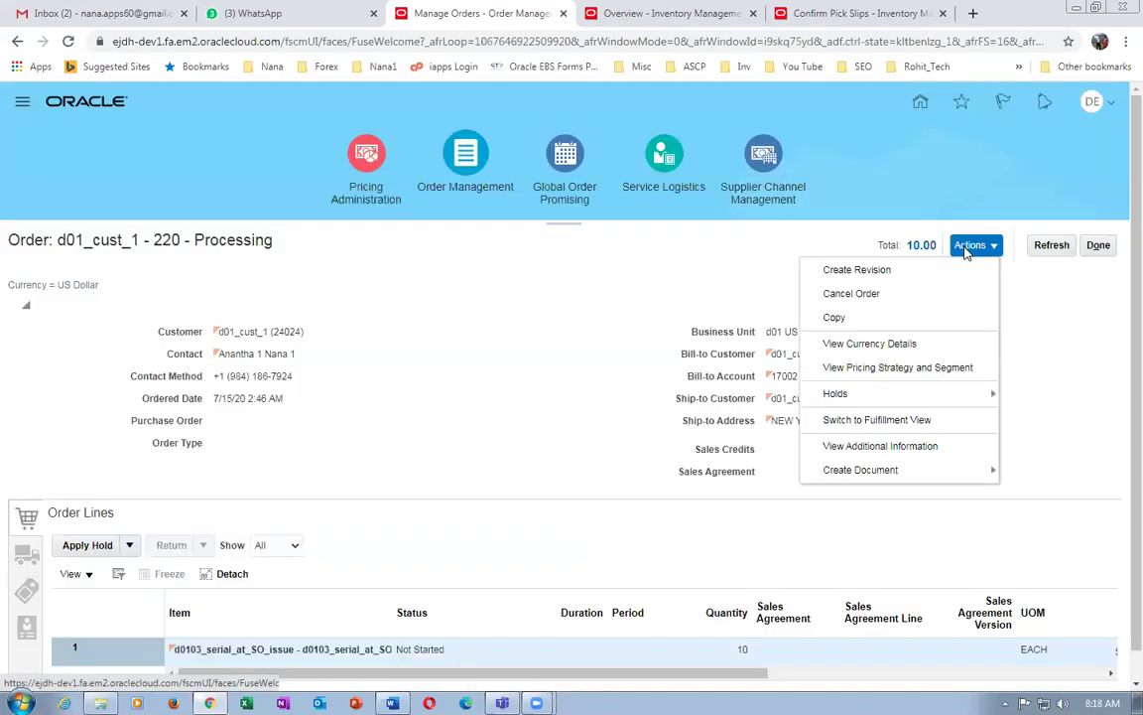
pyautogui.click(872, 421)
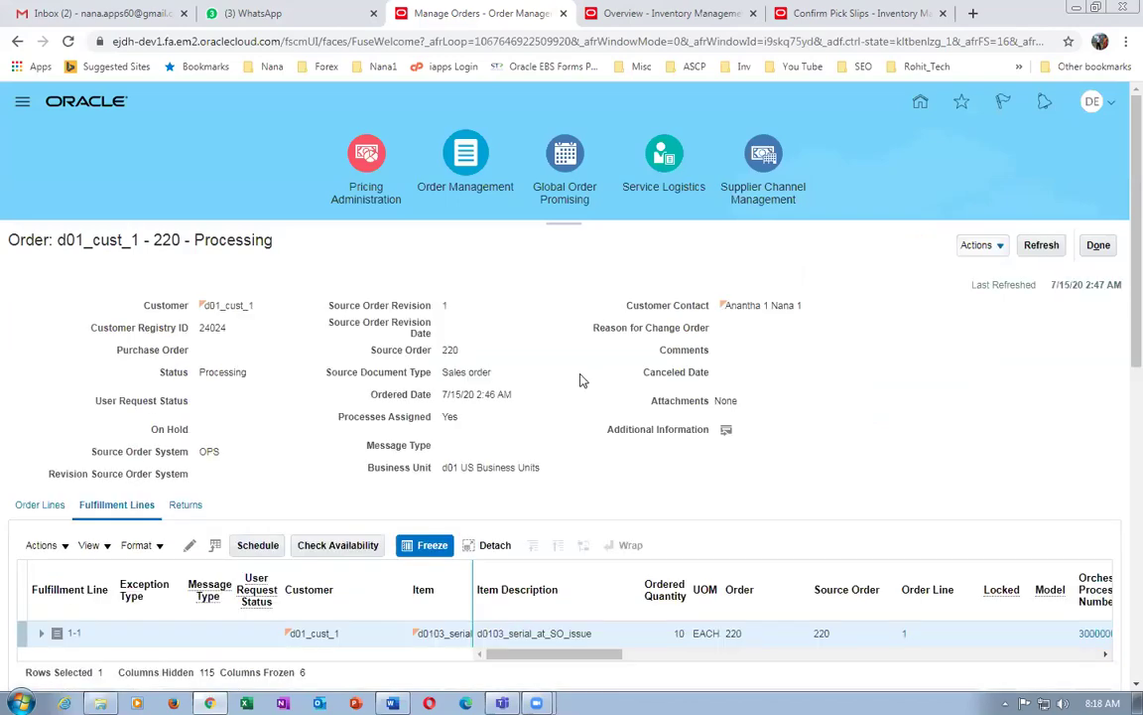
pyautogui.scroll(-5, 577, 372)
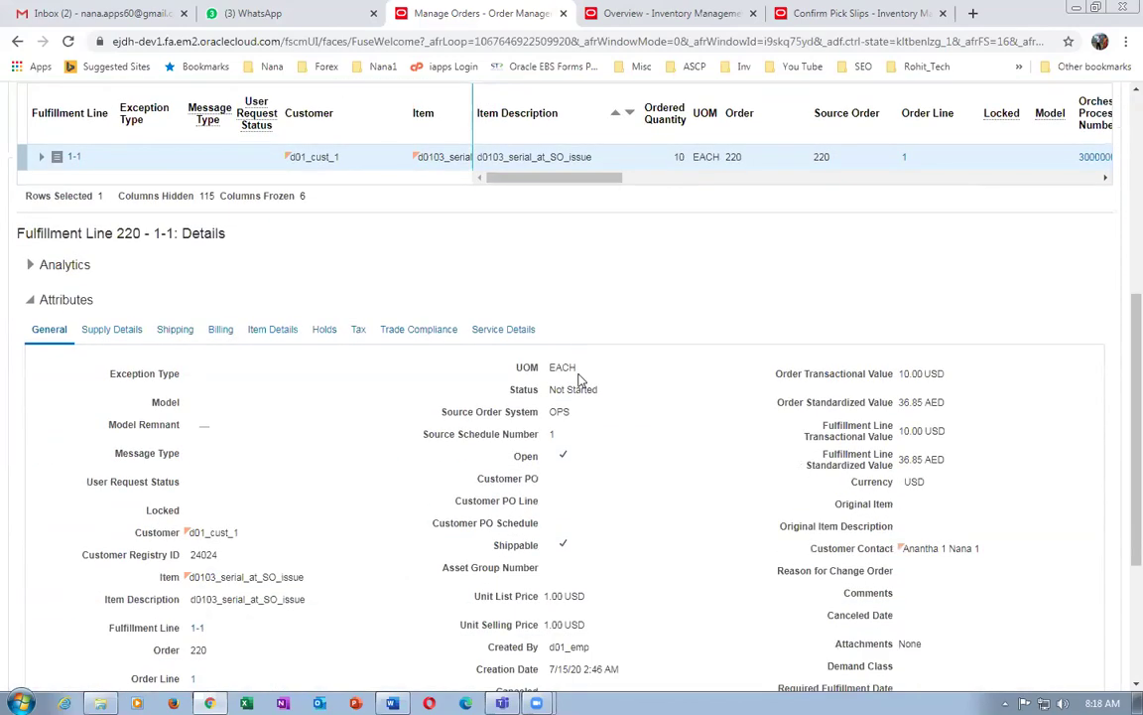
pyautogui.scroll(-2, 580, 375)
pyautogui.scroll(6, 581, 377)
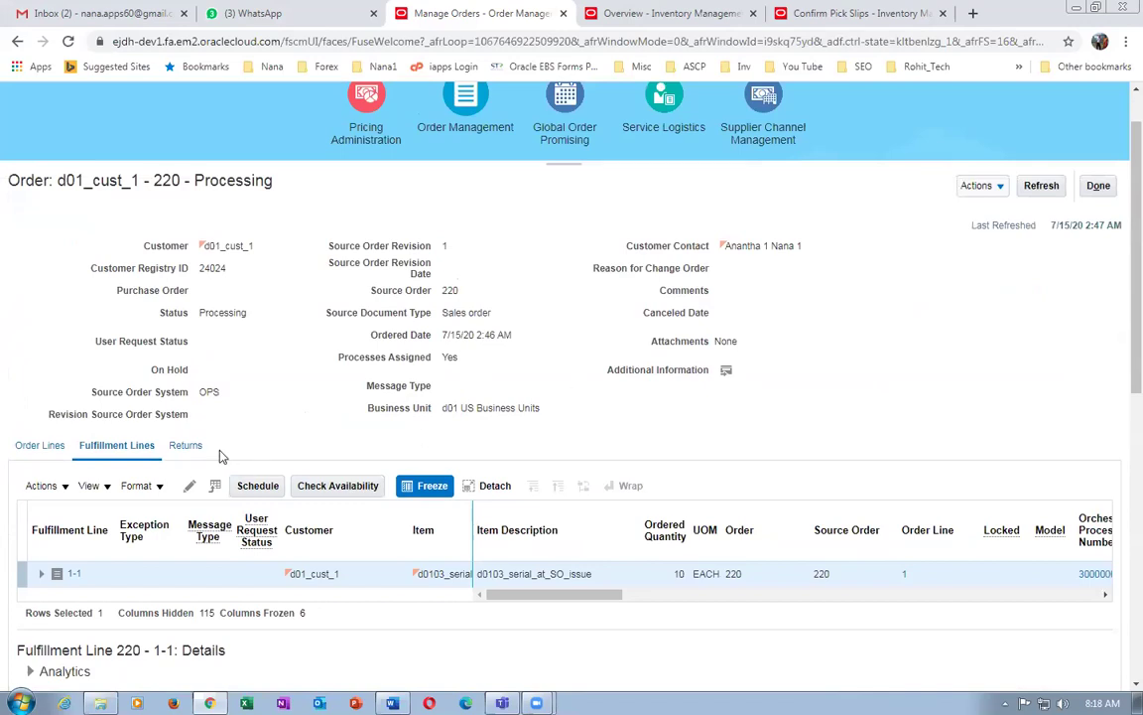
pyautogui.hscroll(5, 636, 617)
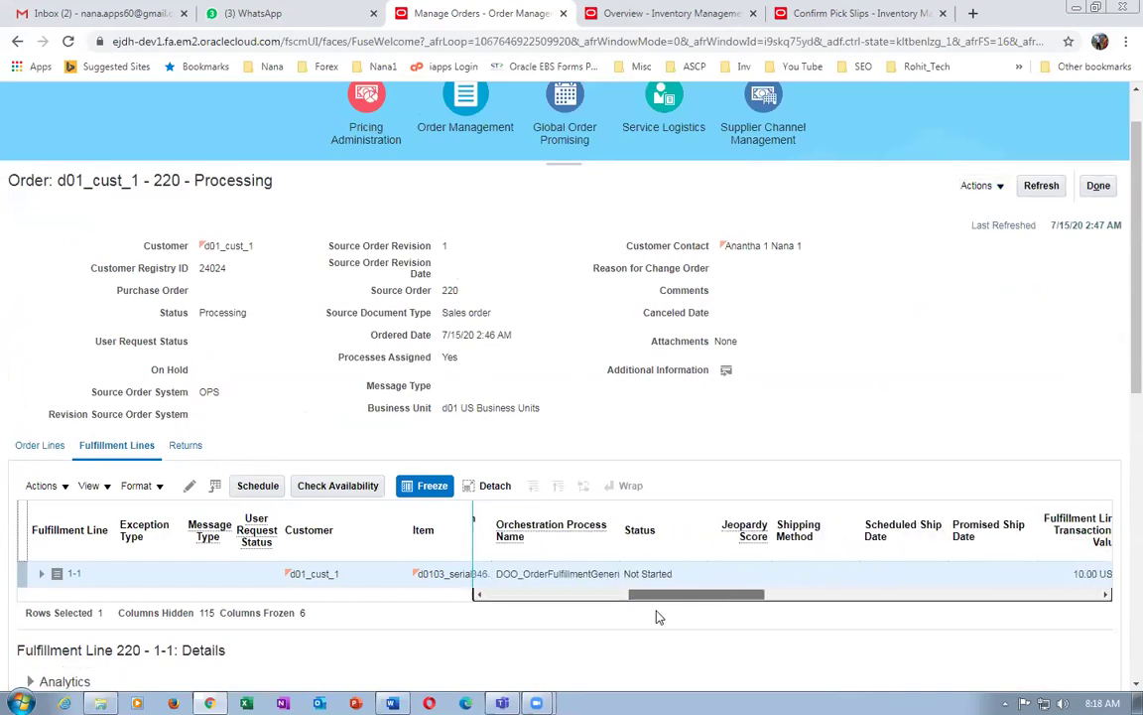
pyautogui.click(665, 573)
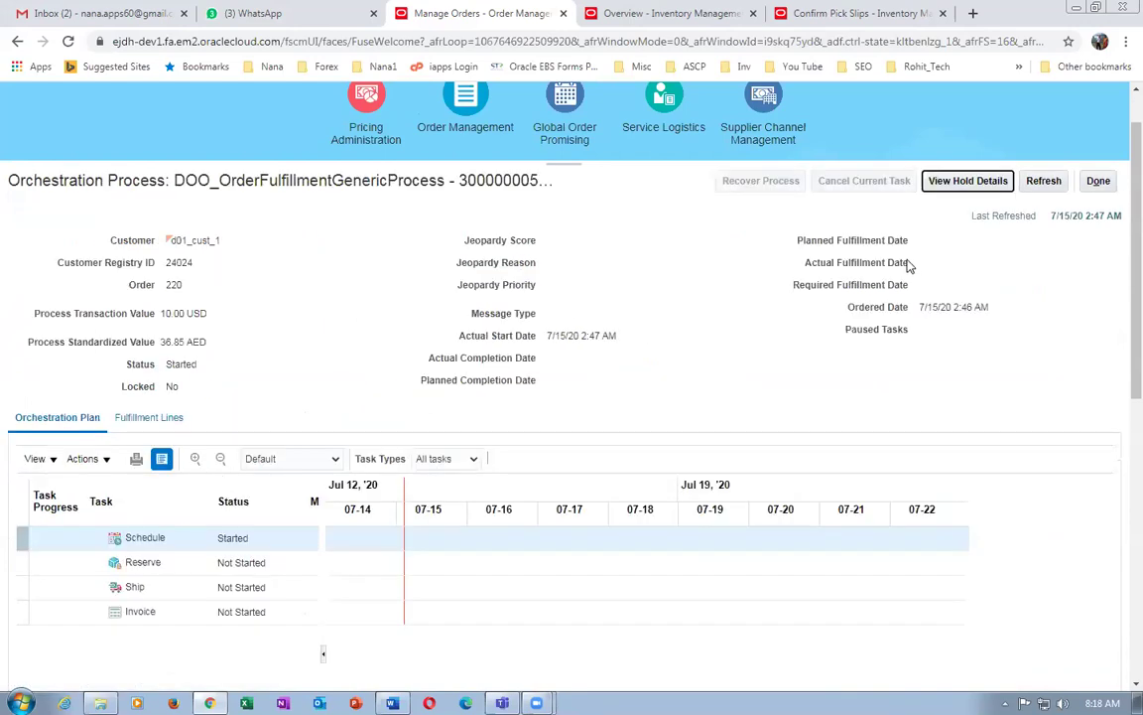
# Refresh the orchestration process until the Schedule task shows Scheduled.
pyautogui.click(1036, 183)
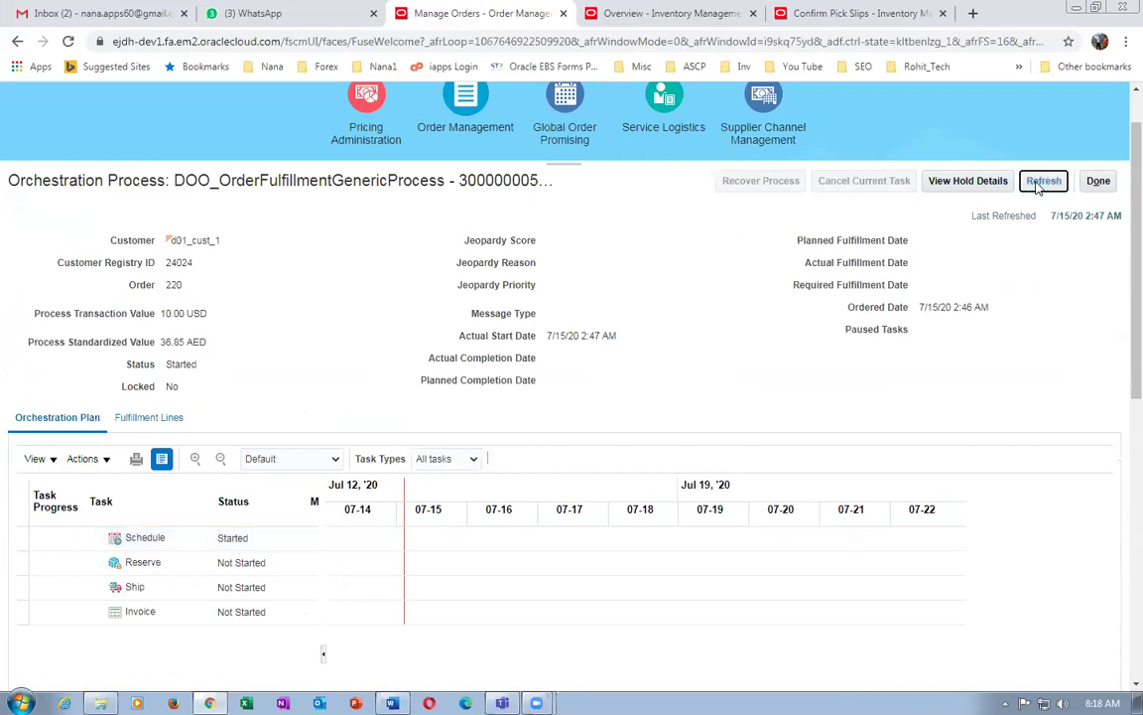
pyautogui.click(1039, 184)
pyautogui.click(1038, 184)
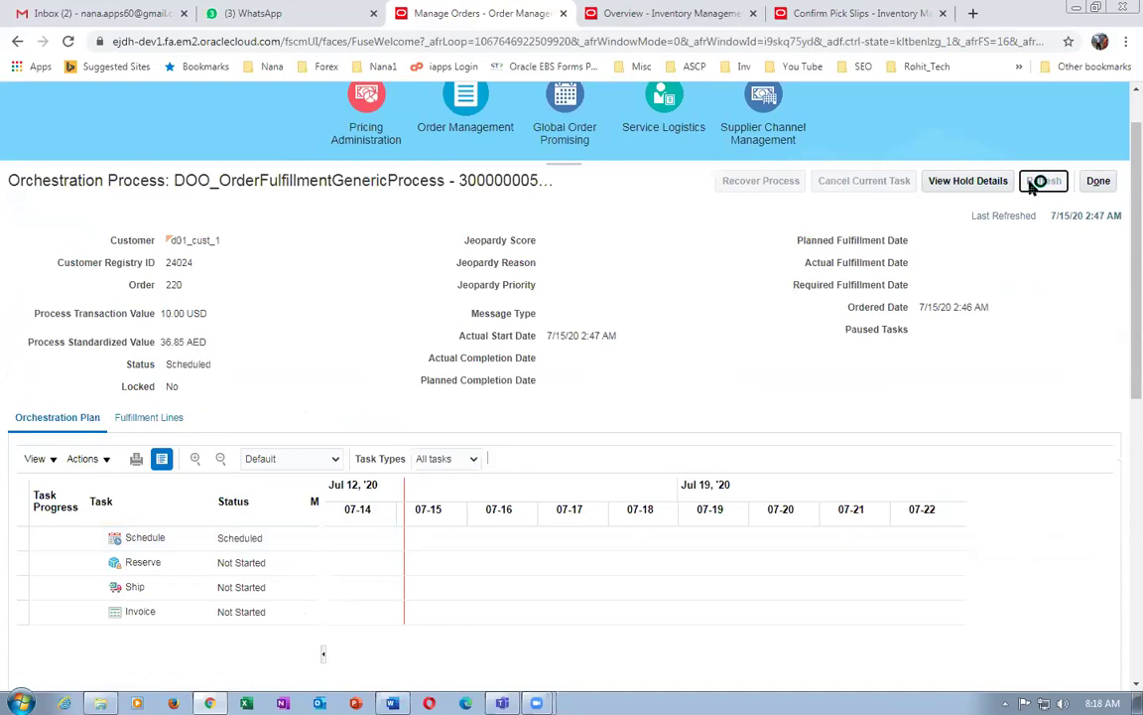
pyautogui.click(675, 18)
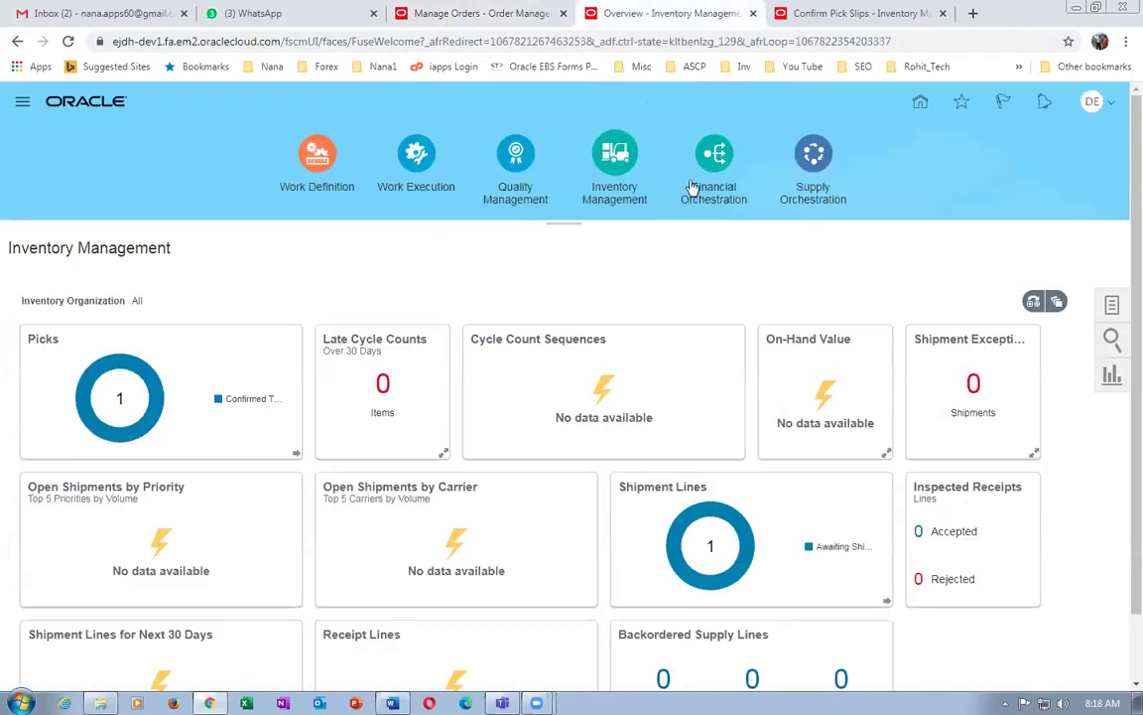
# Set up a Manage Shipment Lines search for order 220 with Scheduled Ship Date Before, then refresh its orchestration.
pyautogui.click(1109, 310)
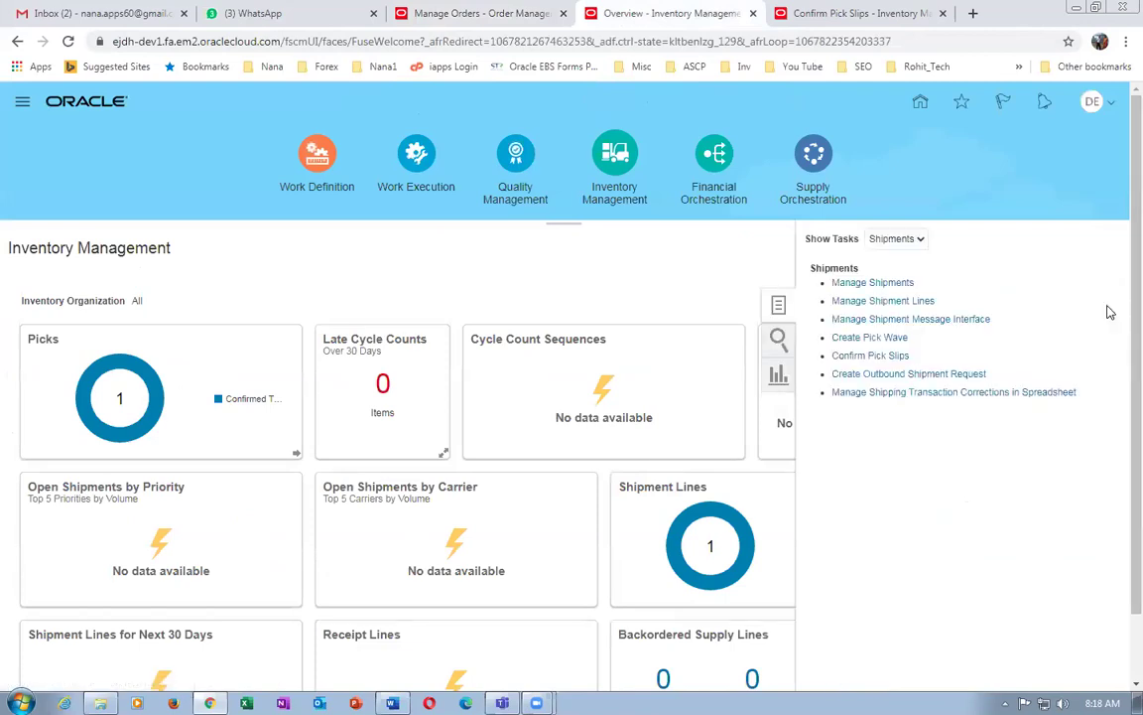
pyautogui.click(908, 299)
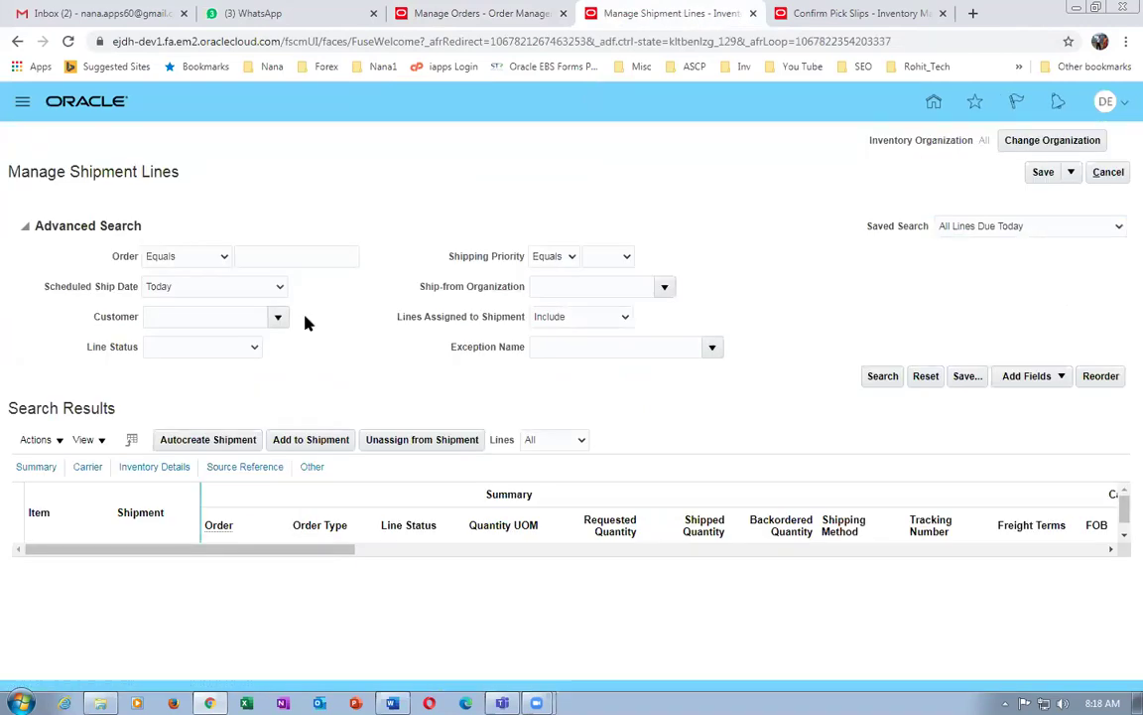
pyautogui.click(184, 289)
pyautogui.click(184, 303)
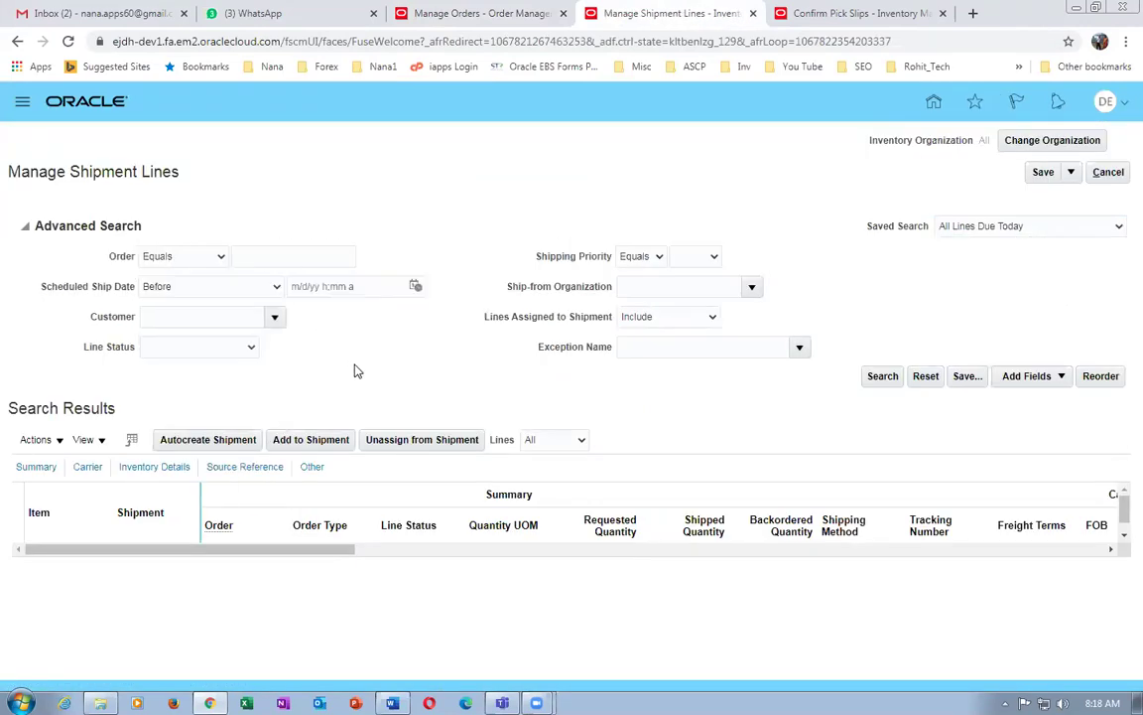
pyautogui.click(265, 254)
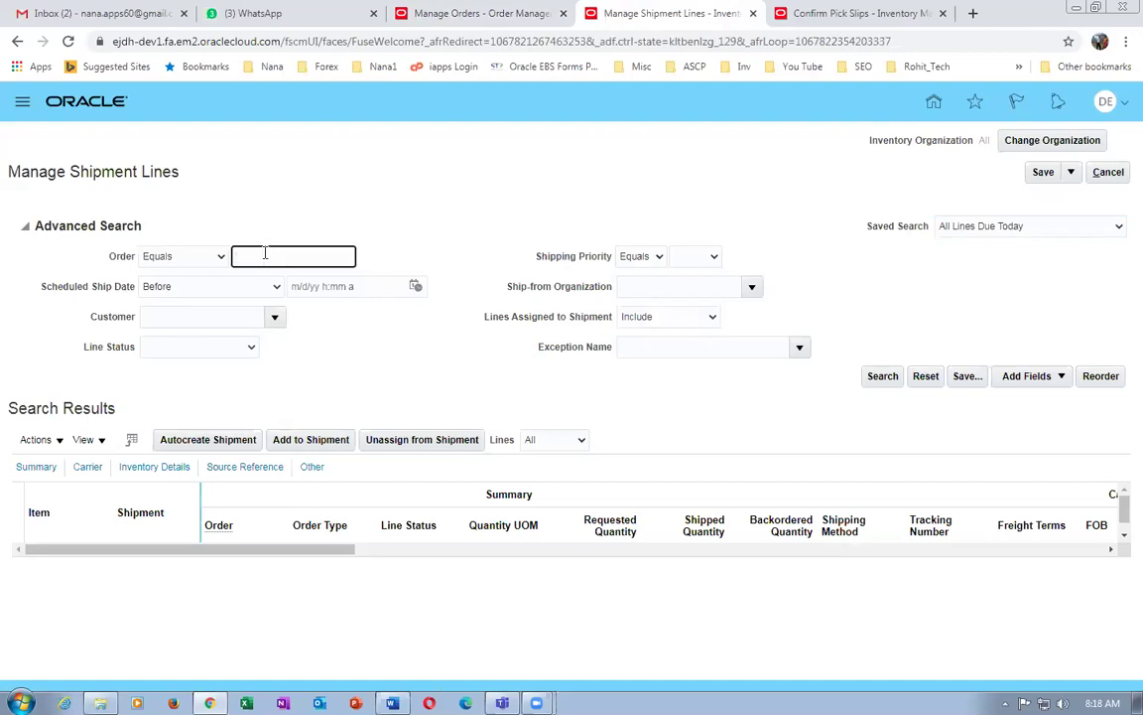
pyautogui.write('220')
pyautogui.press('Tab')
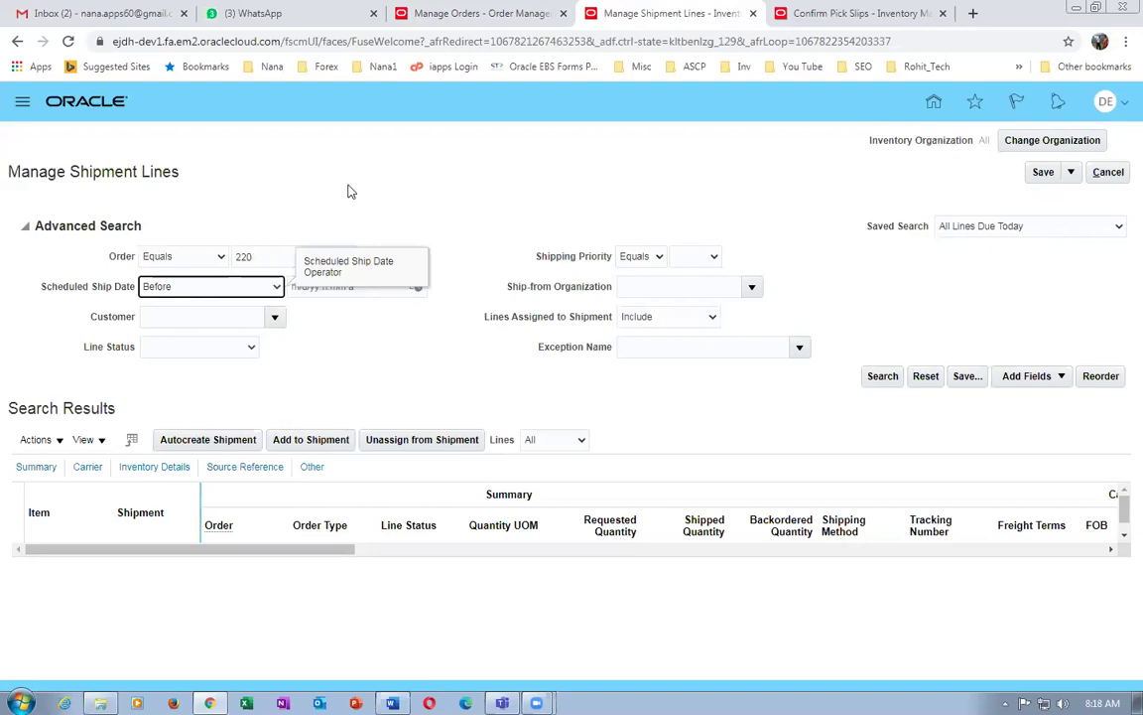
pyautogui.click(423, 13)
pyautogui.click(1042, 181)
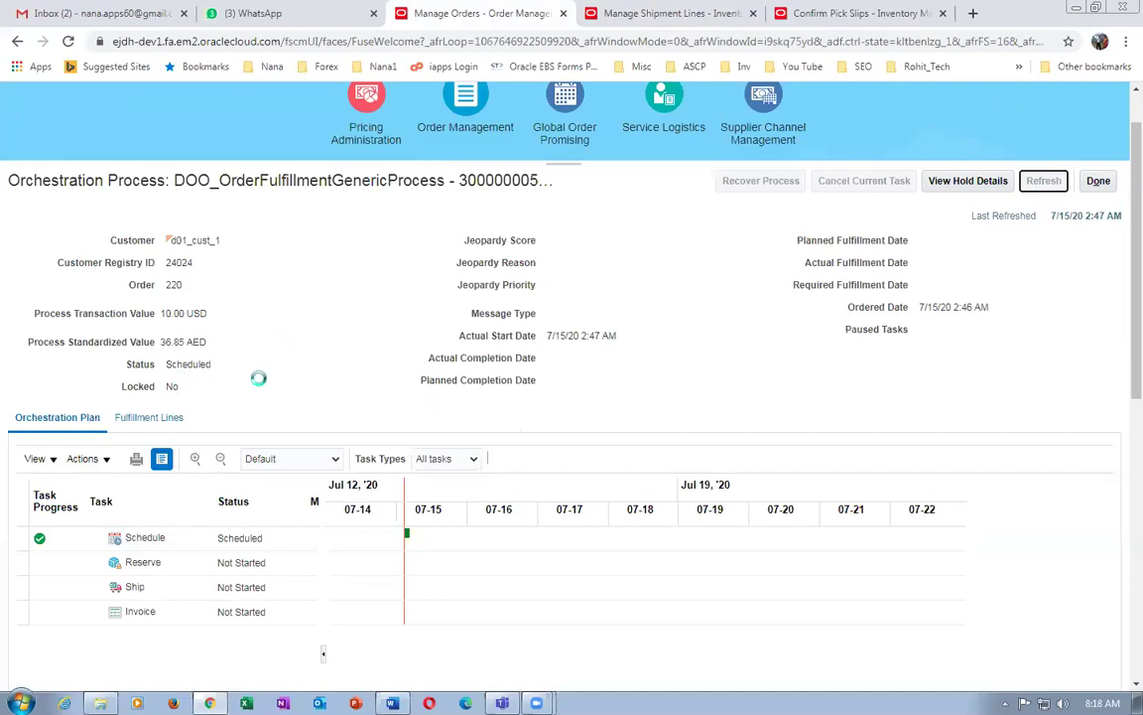
# Refresh order 220's plan until Reserve shows Reserved and Ship shows Awaiting Shipping.
pyautogui.click(1042, 180)
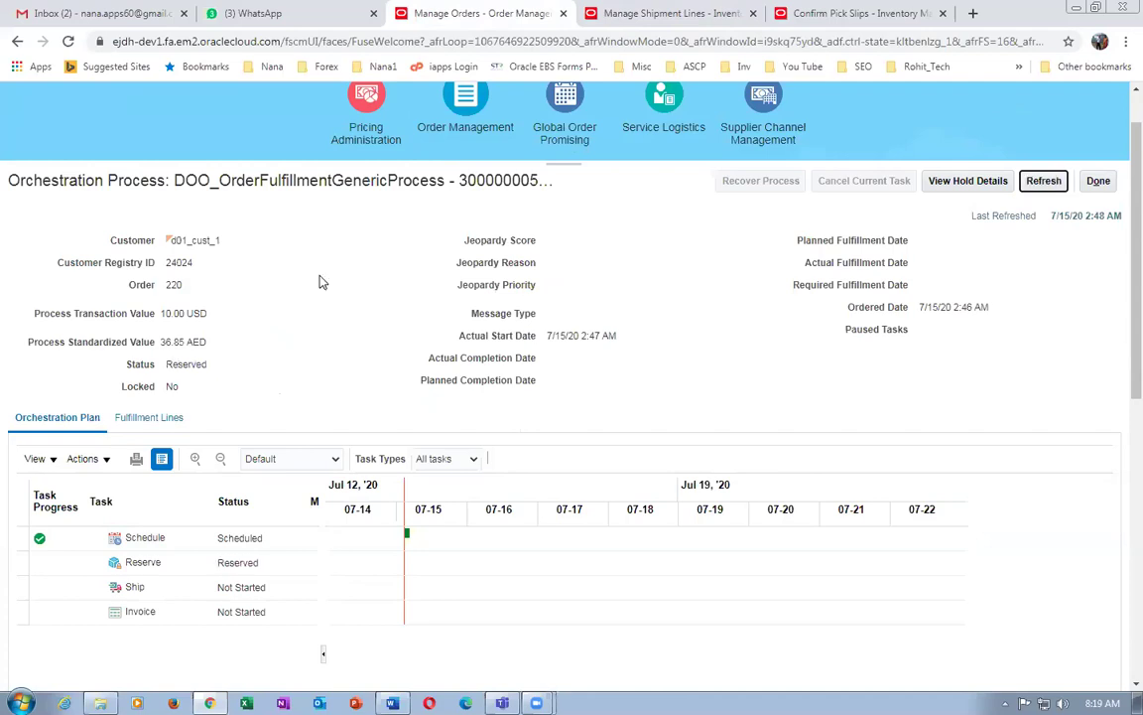
pyautogui.click(310, 534)
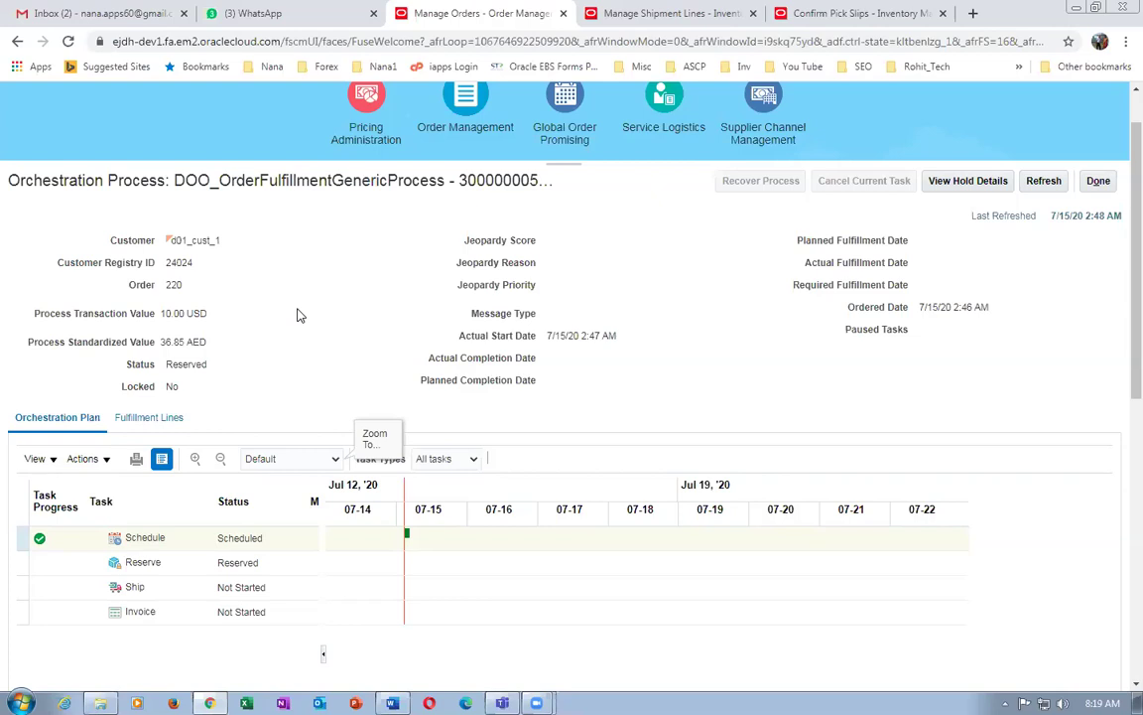
pyautogui.click(1044, 185)
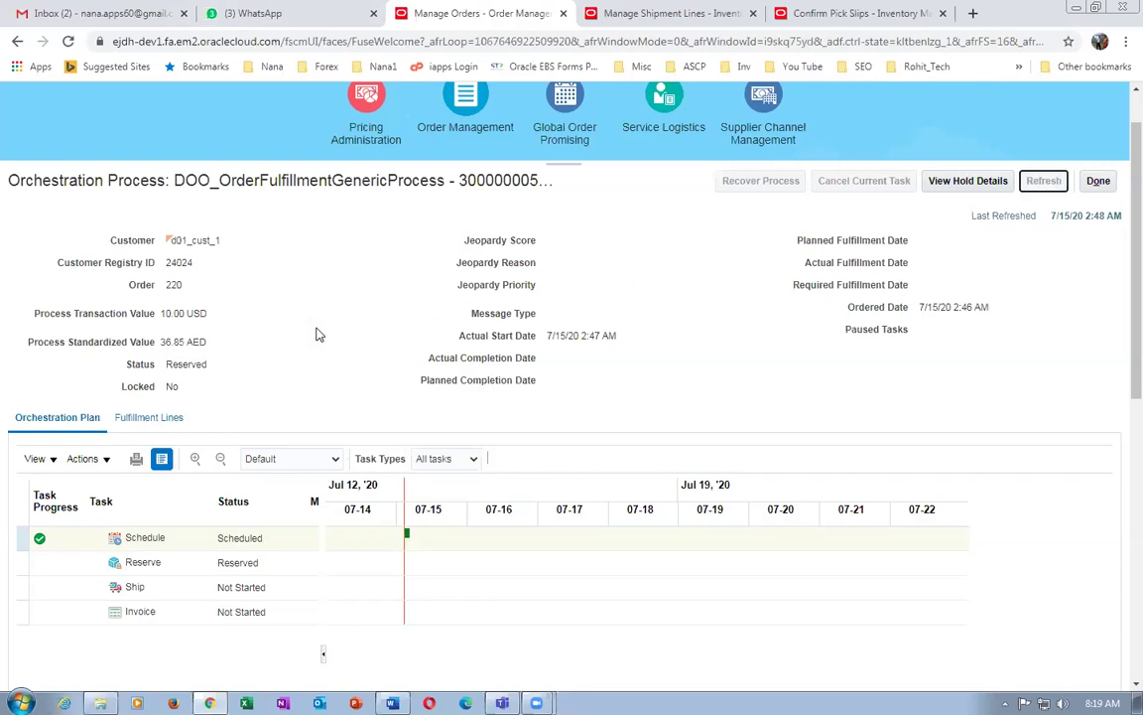
pyautogui.click(1042, 184)
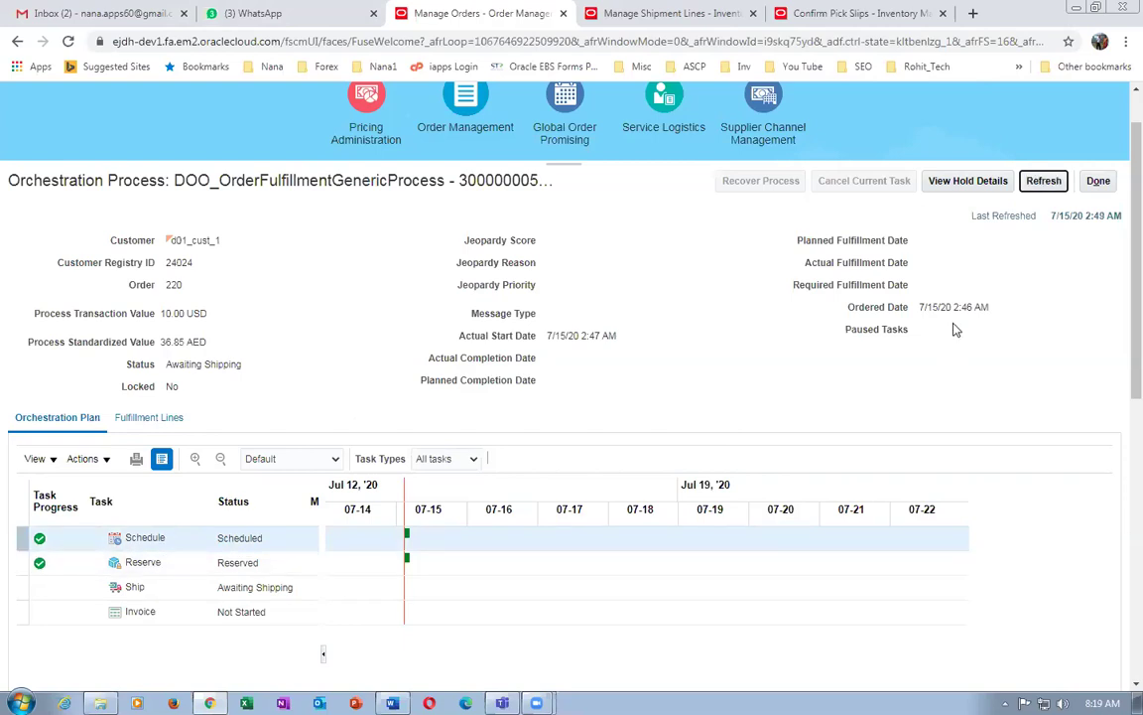
pyautogui.click(1043, 181)
pyautogui.click(184, 544)
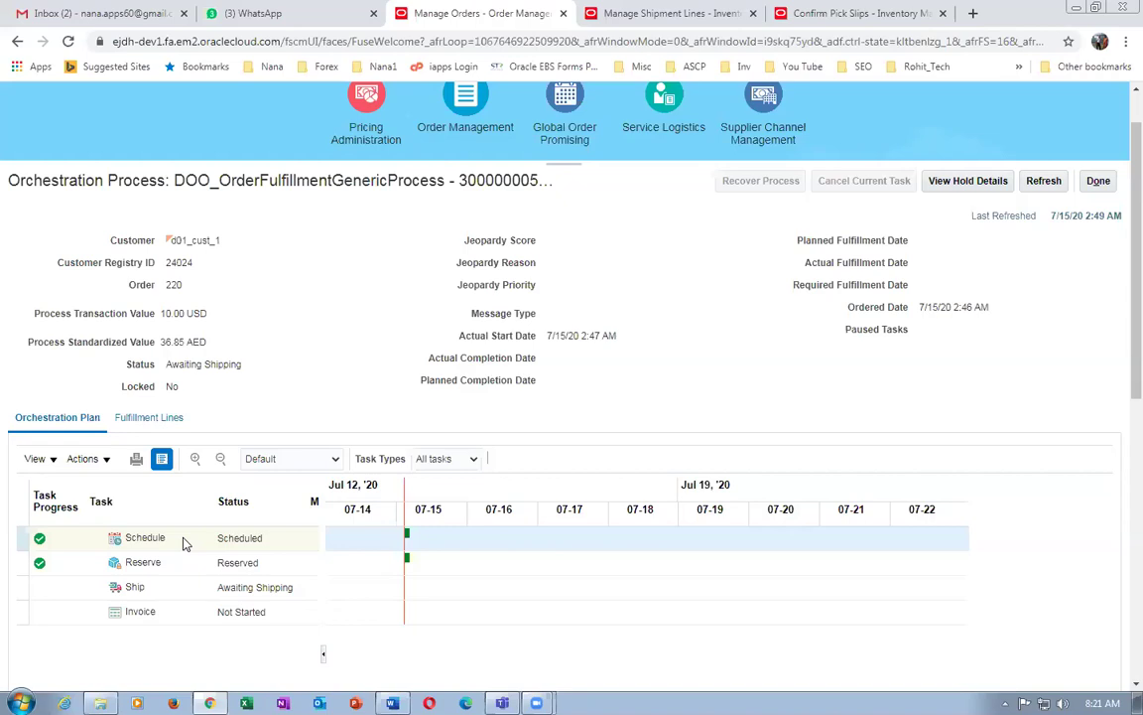
pyautogui.click(182, 562)
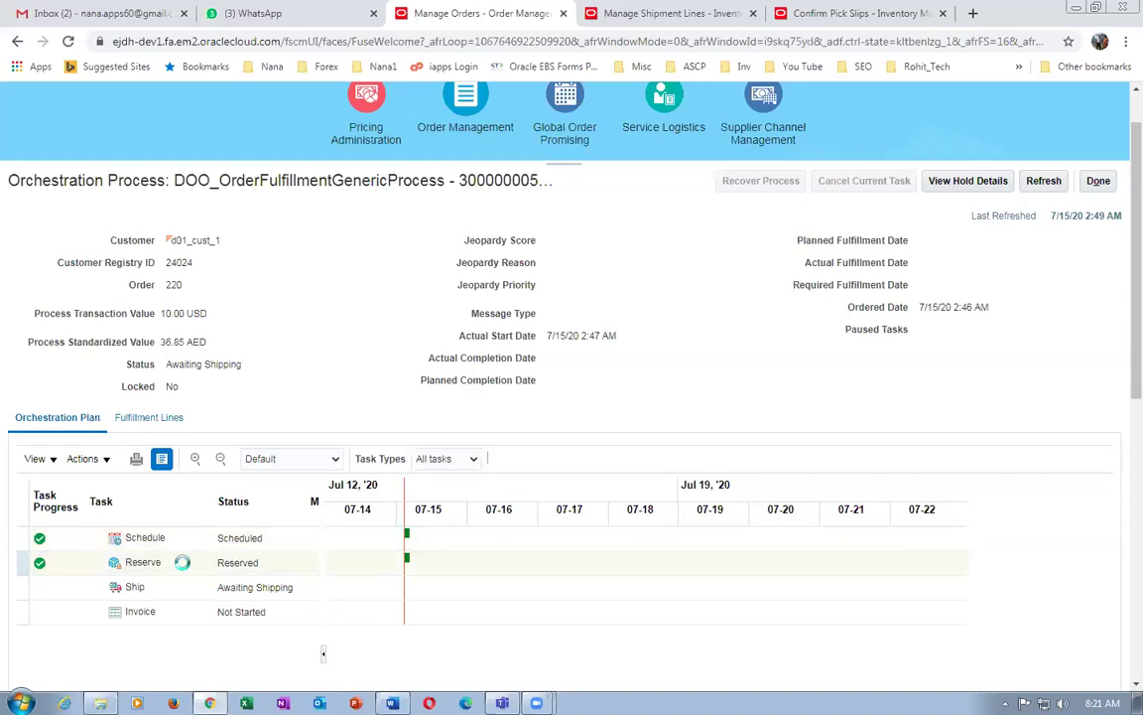
pyautogui.click(185, 536)
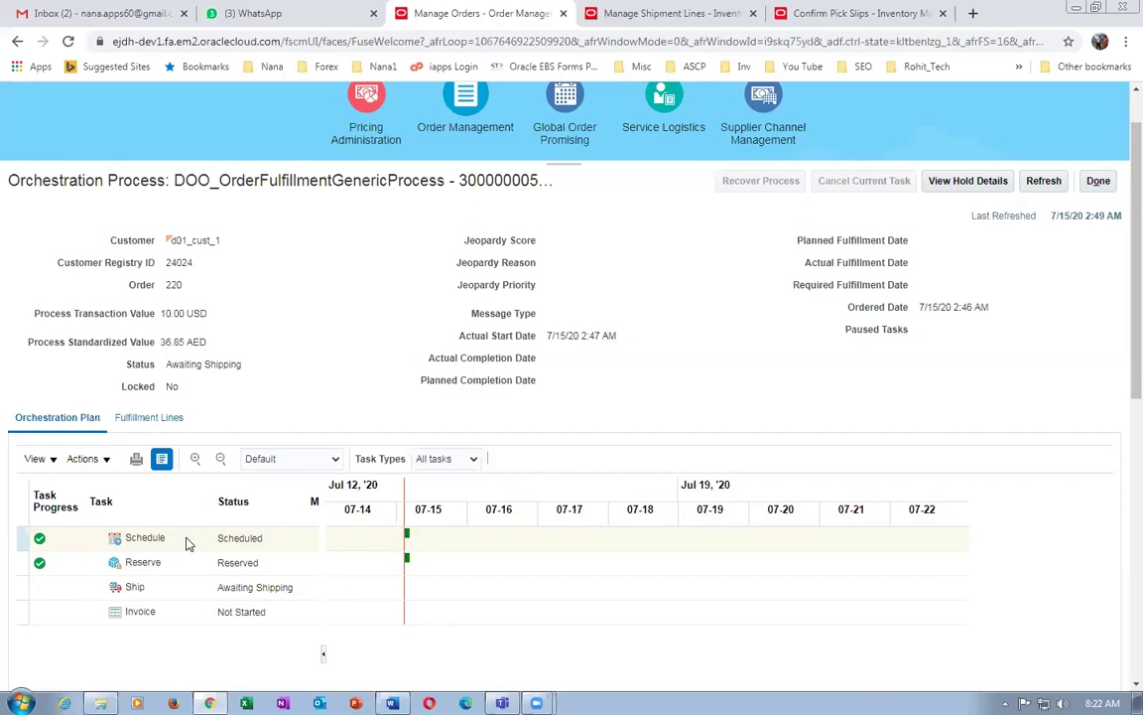
pyautogui.click(194, 563)
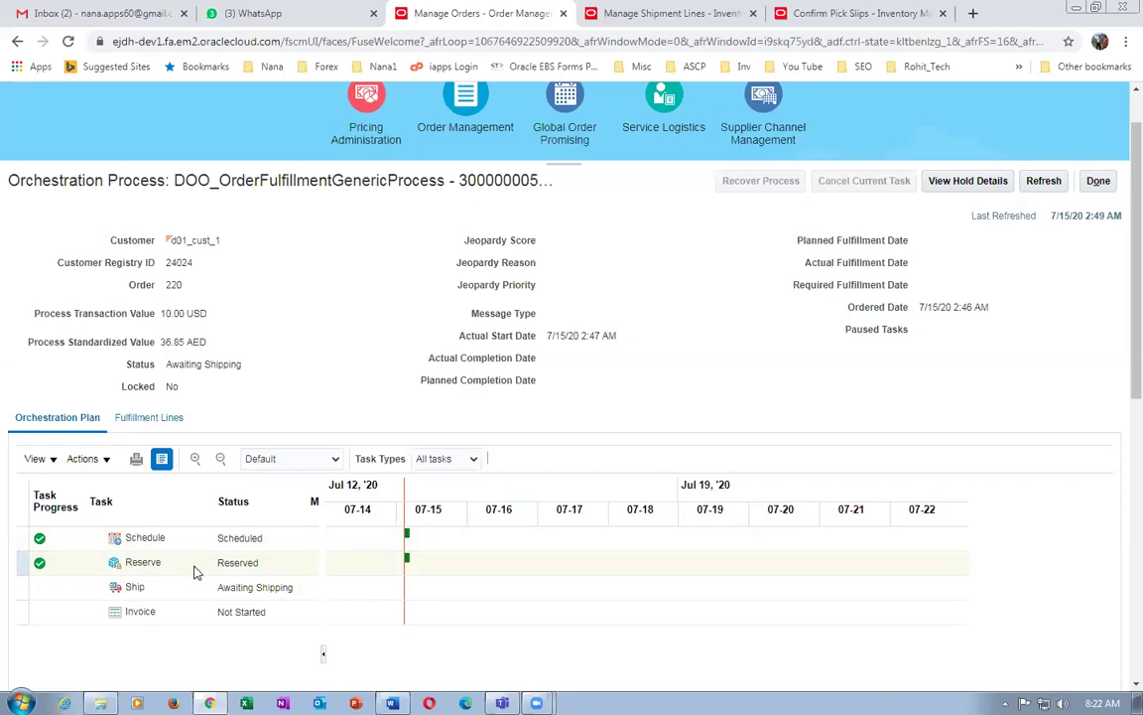
pyautogui.click(183, 540)
pyautogui.click(184, 562)
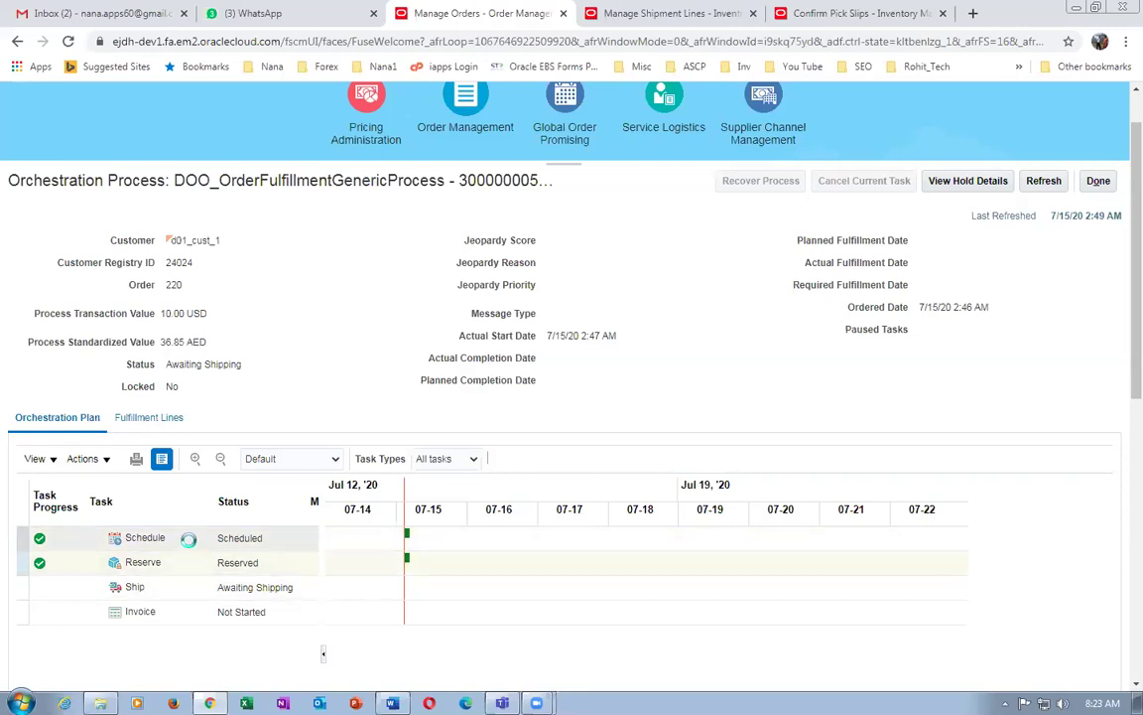
pyautogui.click(194, 562)
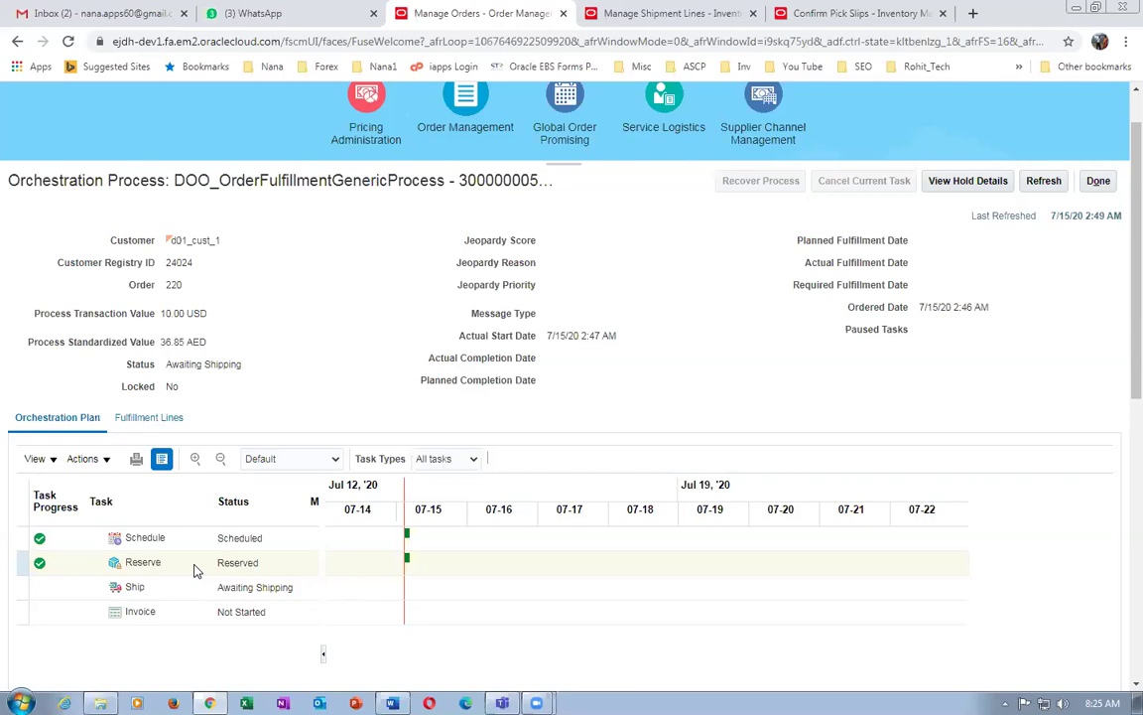
# Refresh order 220's orchestration and open its Ready to release shipment line for d0103_serial_at_SO_issue.
pyautogui.click(1042, 182)
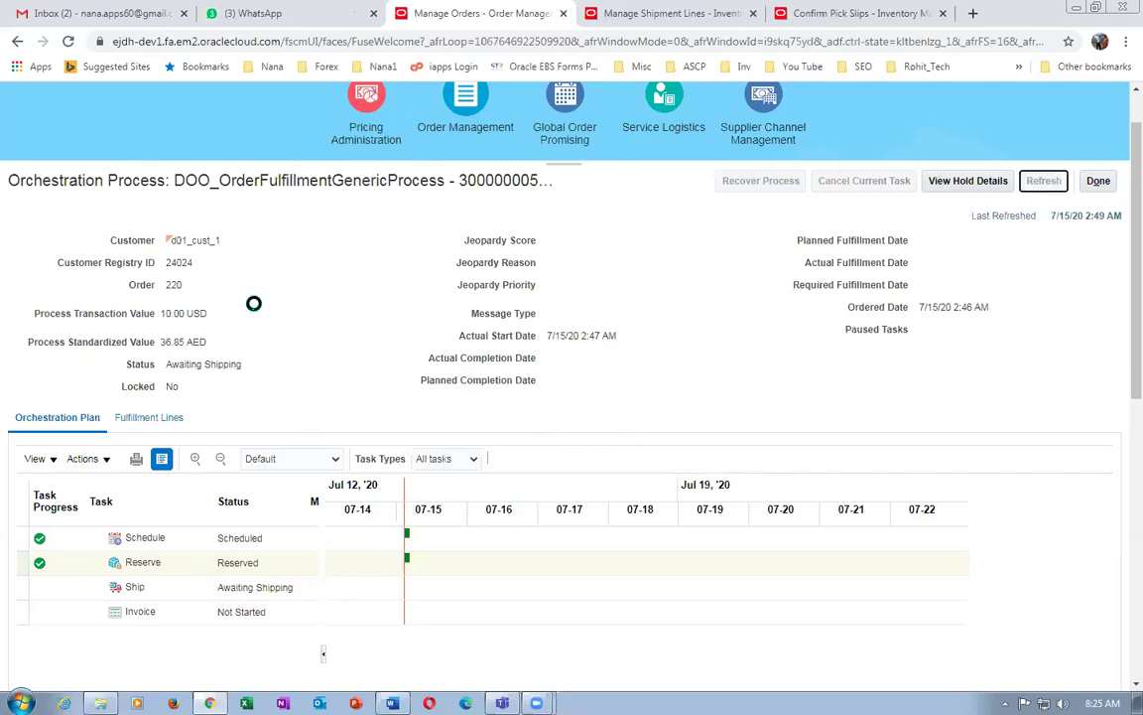
pyautogui.click(675, 14)
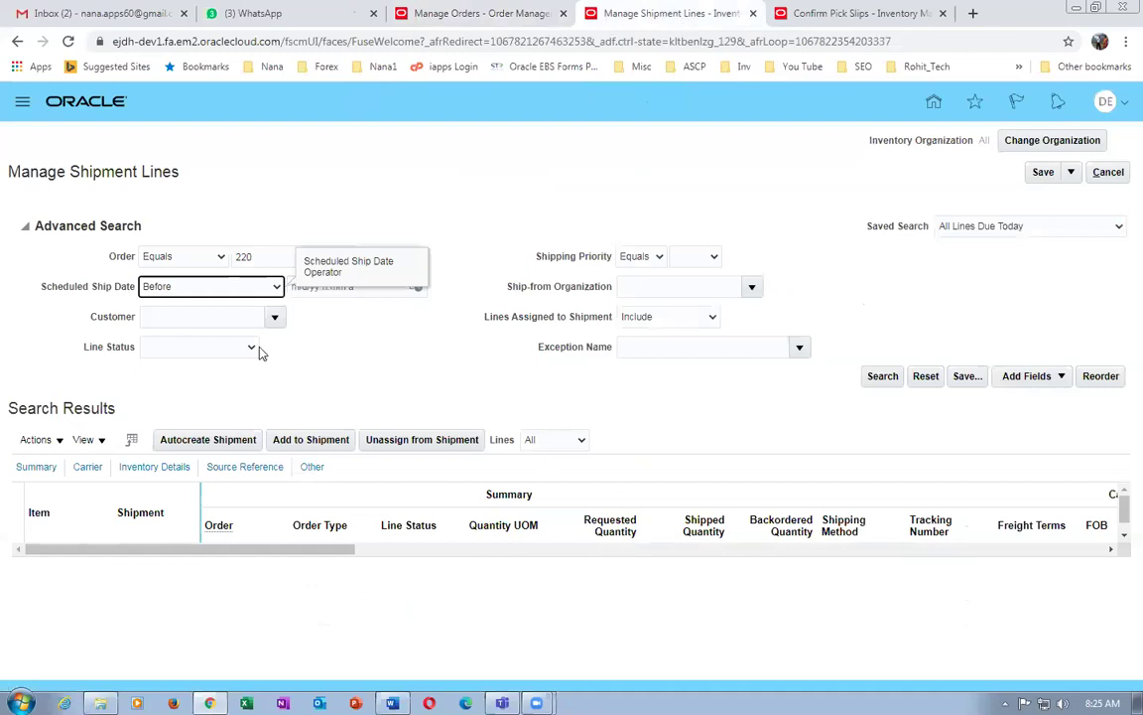
pyautogui.click(281, 254)
pyautogui.click(880, 377)
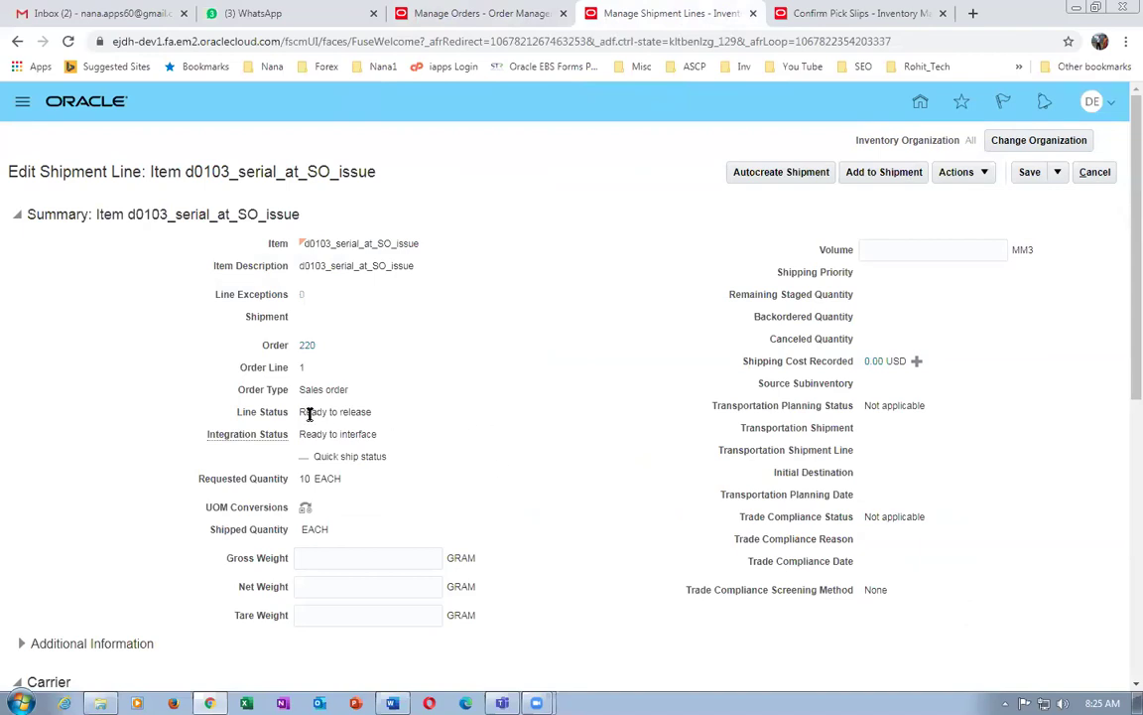
pyautogui.moveTo(311, 434); pyautogui.dragTo(405, 442)
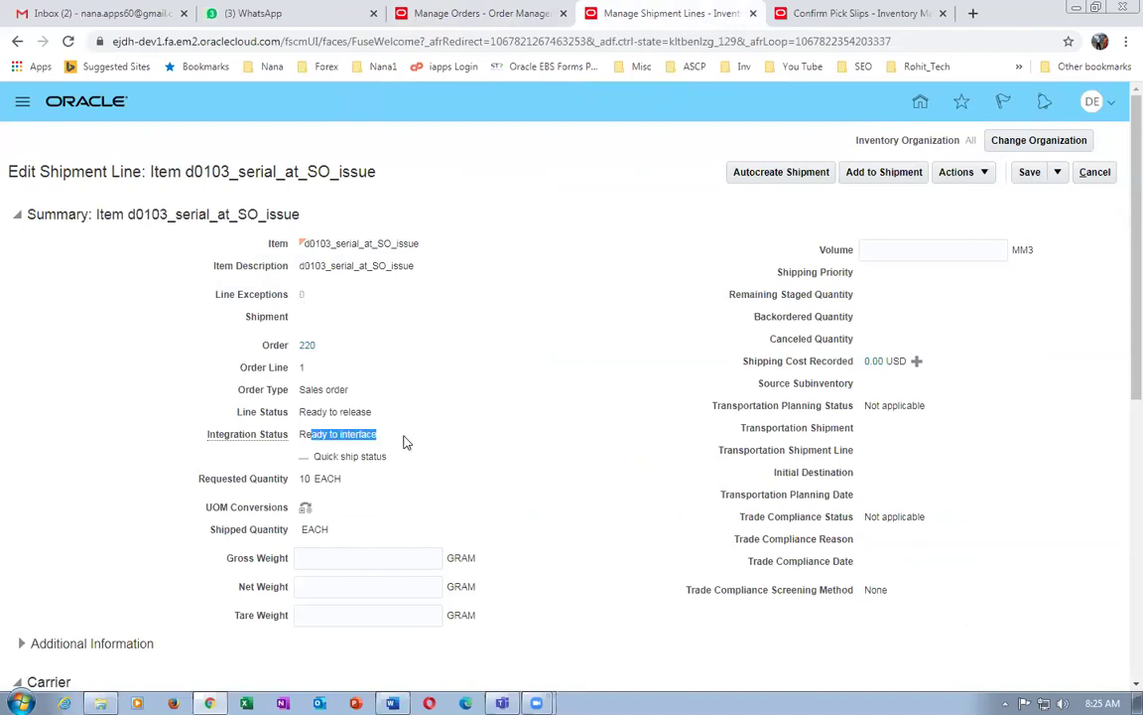
pyautogui.click(405, 442)
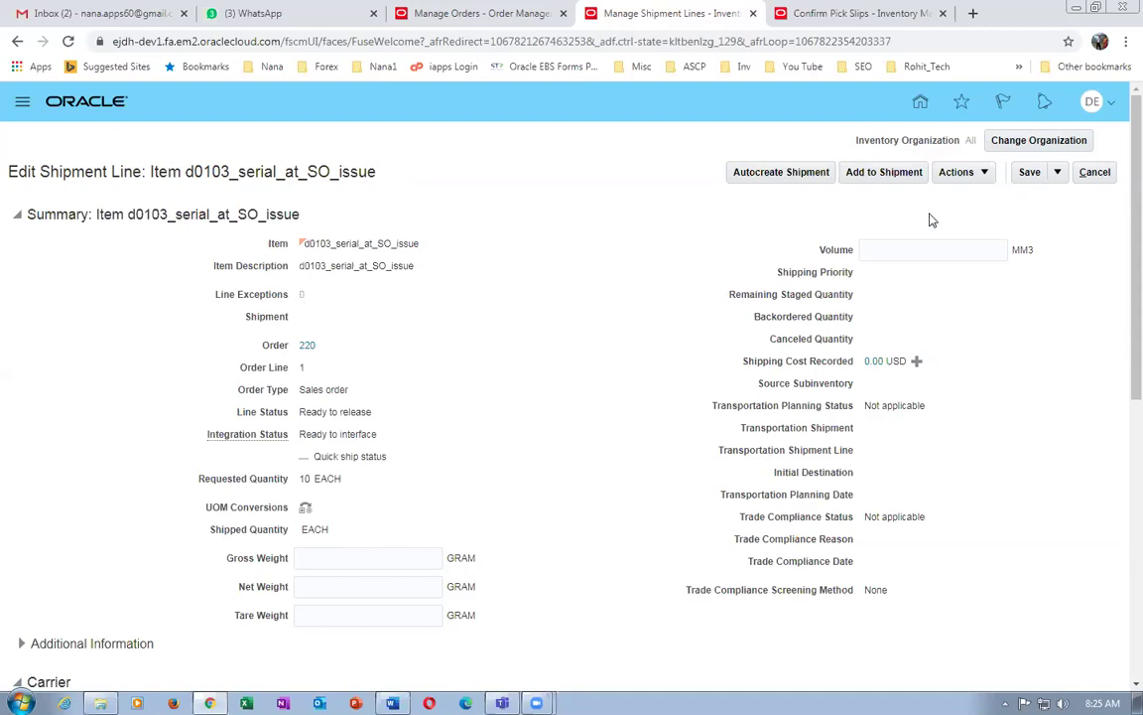
pyautogui.click(955, 174)
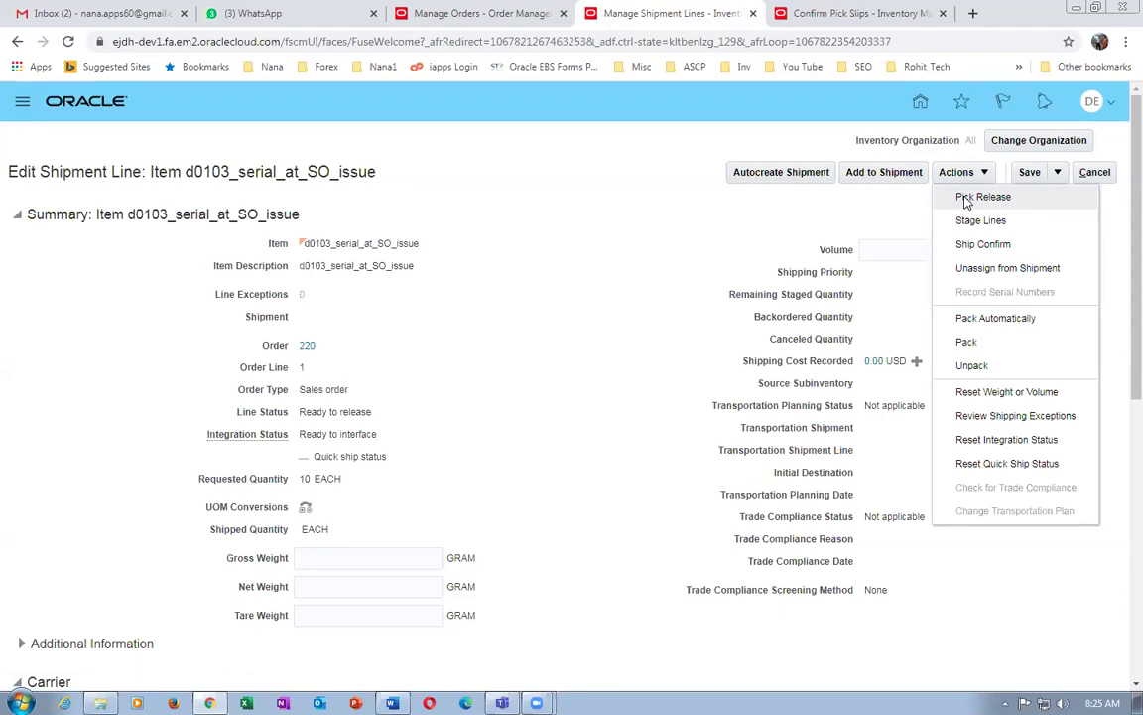
# Pick release order 220's shipment line as request 159107, then save and close.
pyautogui.click(967, 198)
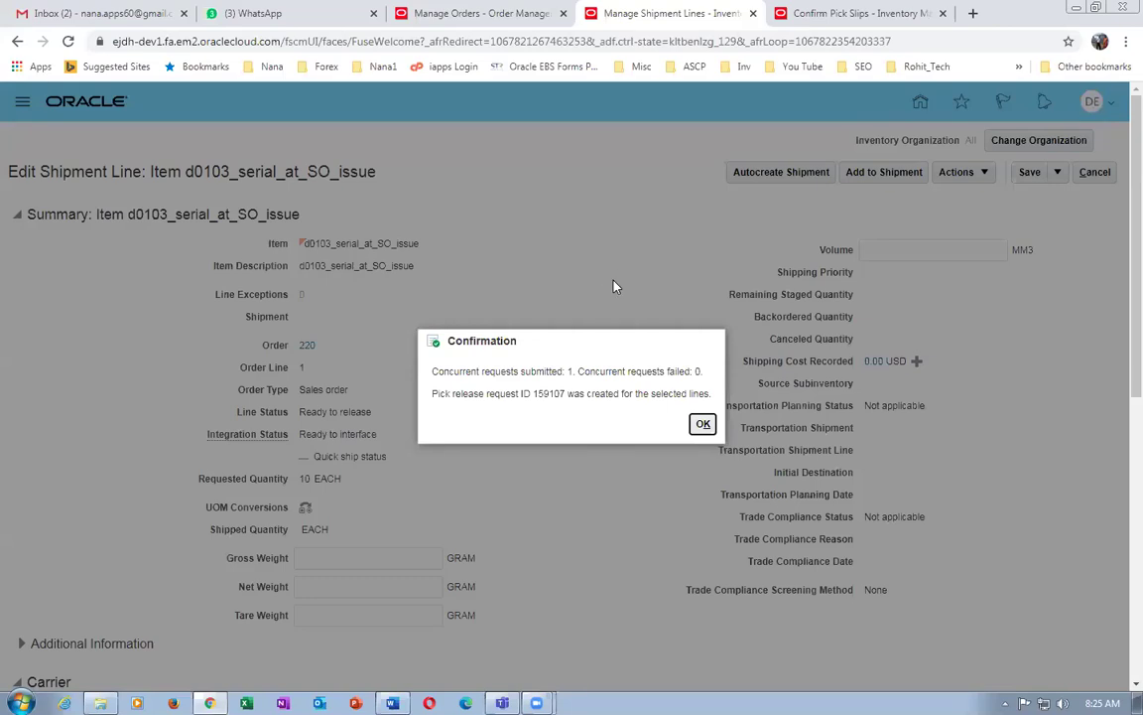
pyautogui.click(699, 424)
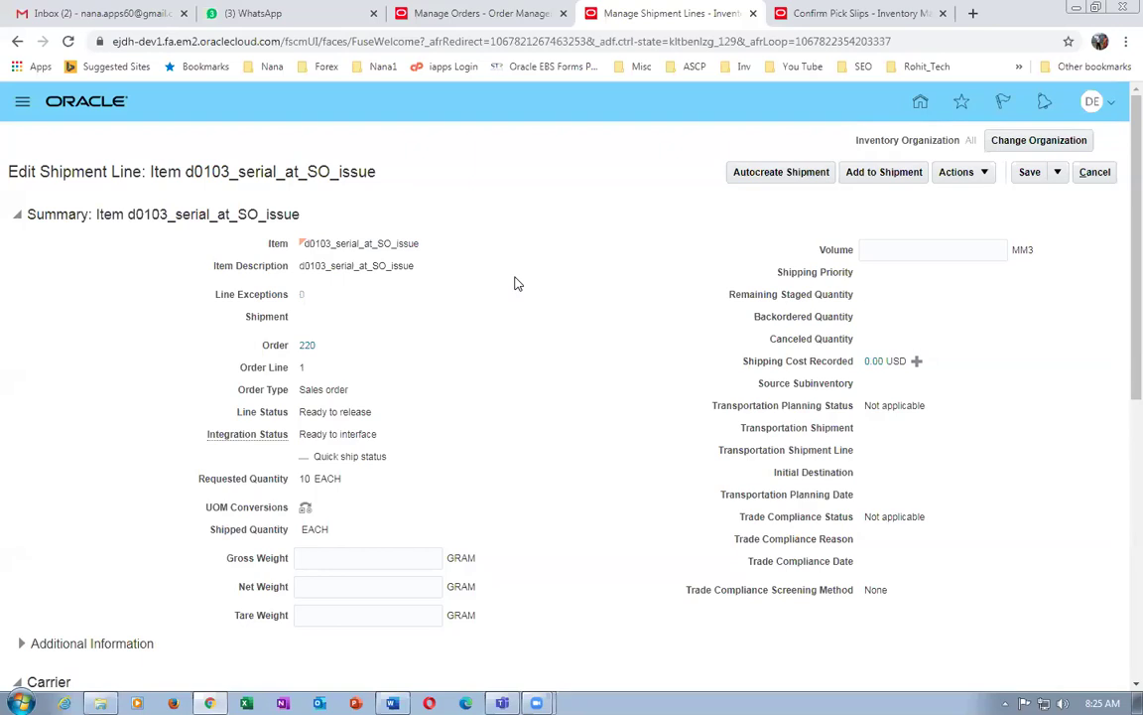
pyautogui.click(1058, 172)
pyautogui.click(1064, 193)
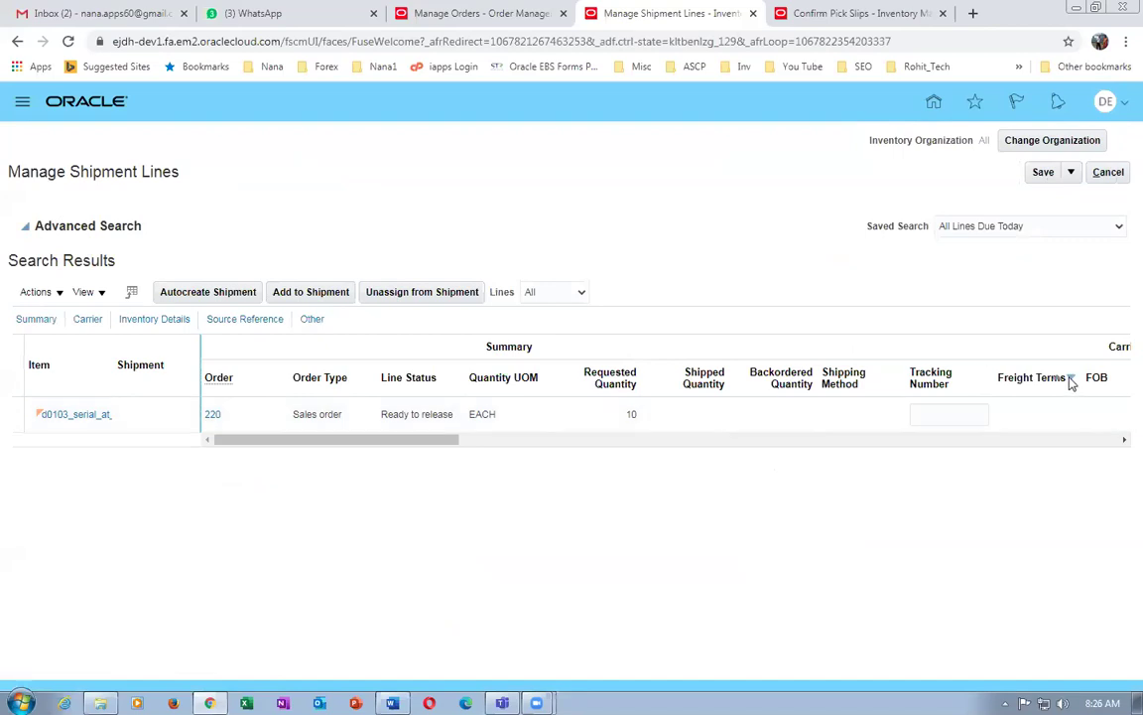
# Verify order 220's line is now Released to warehouse on shipment 23006.
pyautogui.click(882, 377)
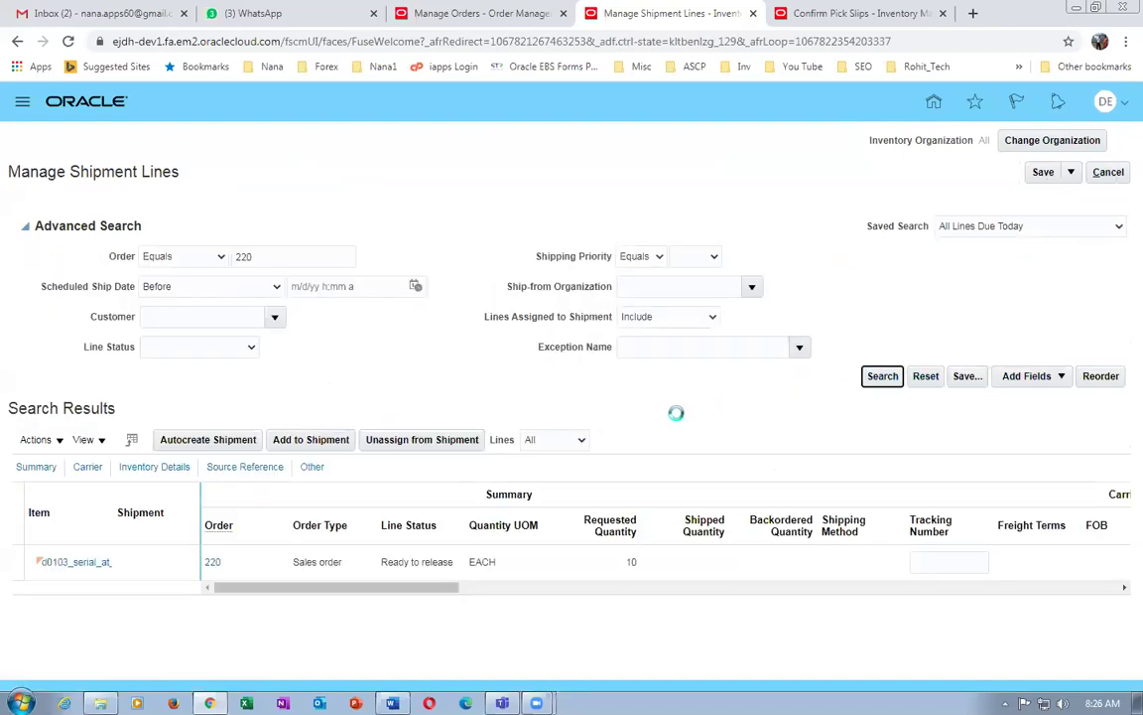
pyautogui.click(383, 558)
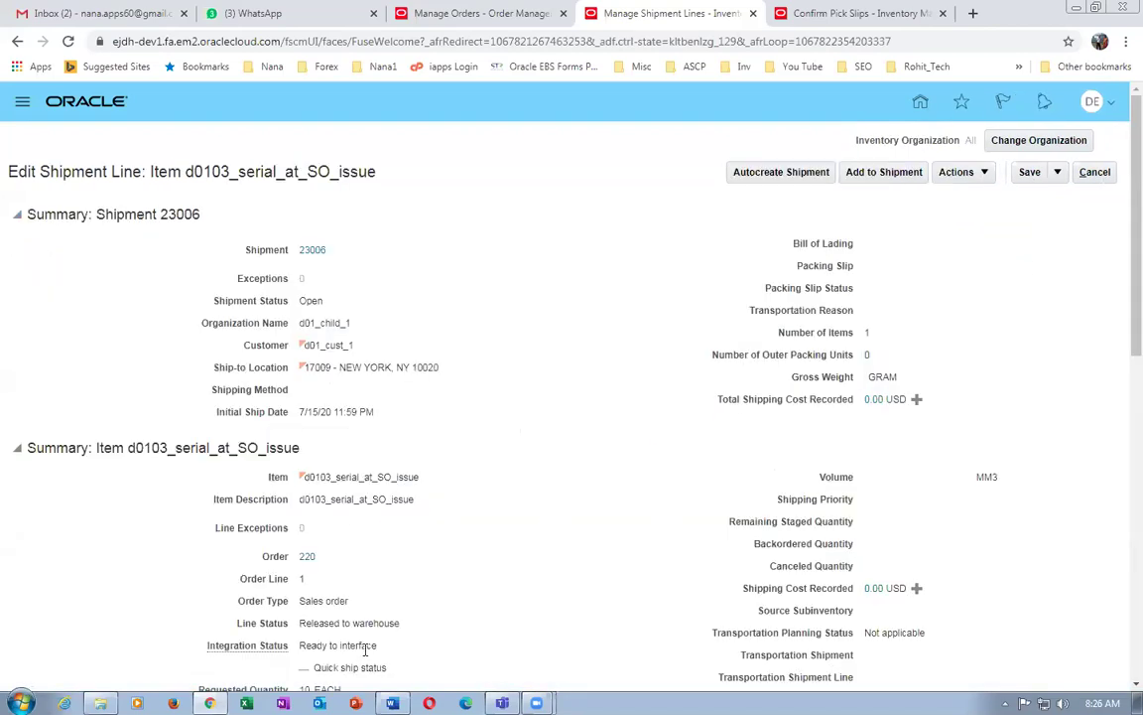
pyautogui.click(1057, 171)
pyautogui.click(1056, 199)
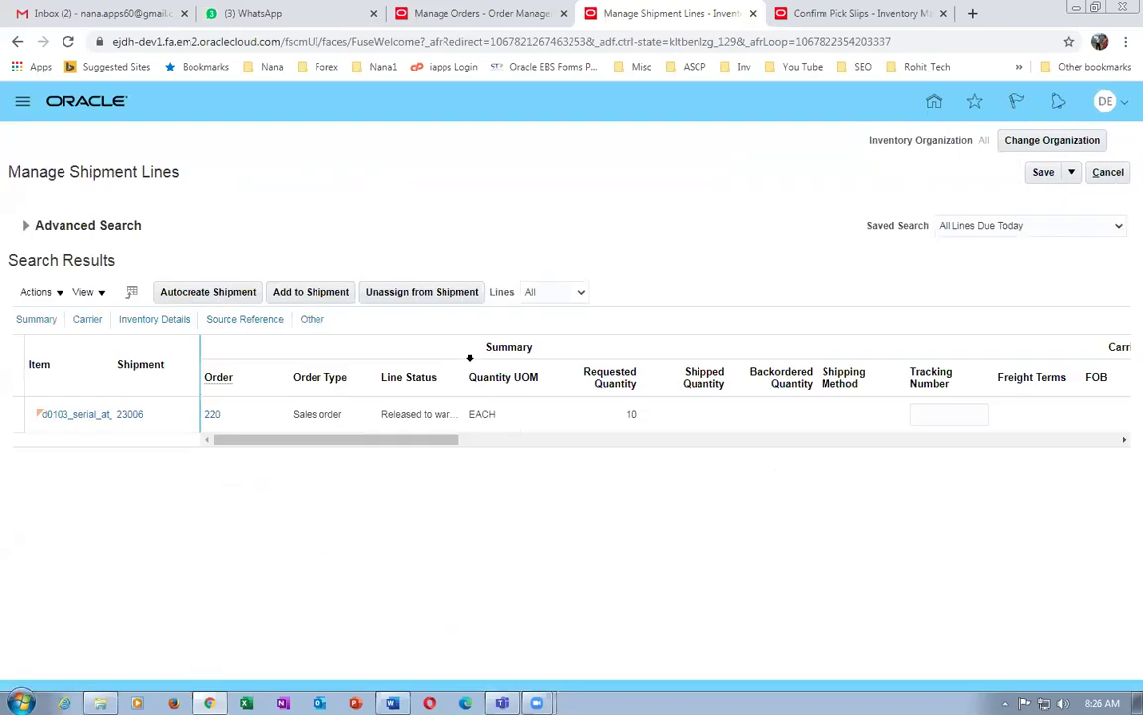
pyautogui.click(387, 412)
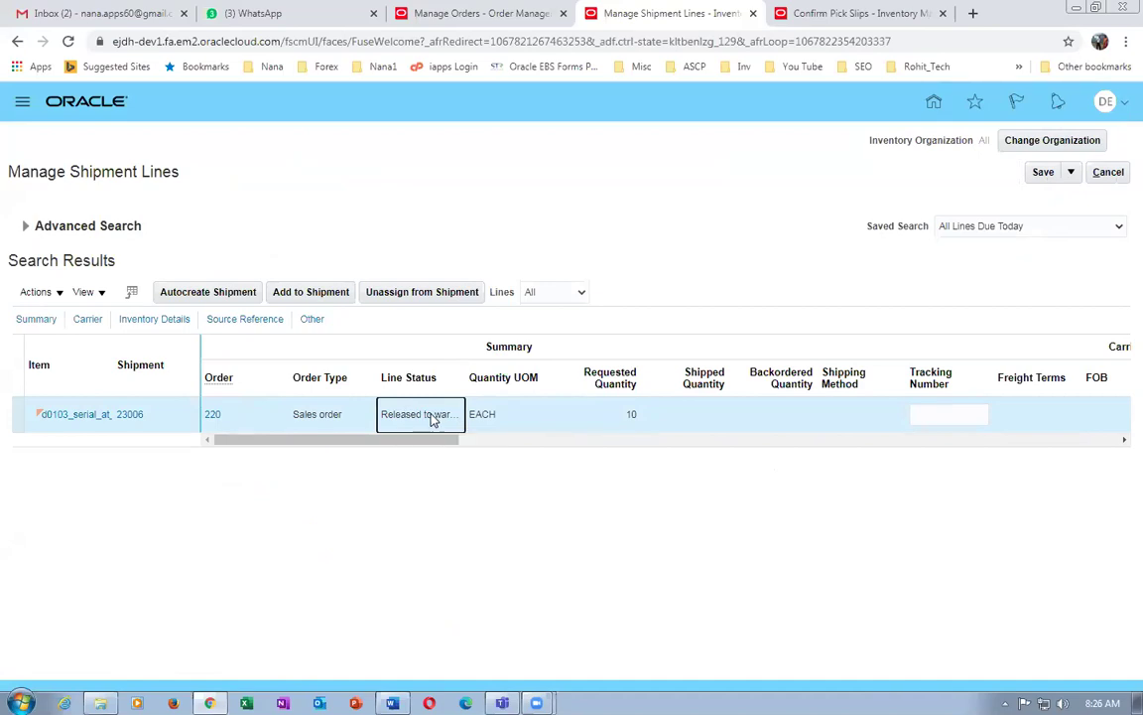
# Open pick slip 23006 from the open Picks segment on the Inventory overview.
pyautogui.click(869, 16)
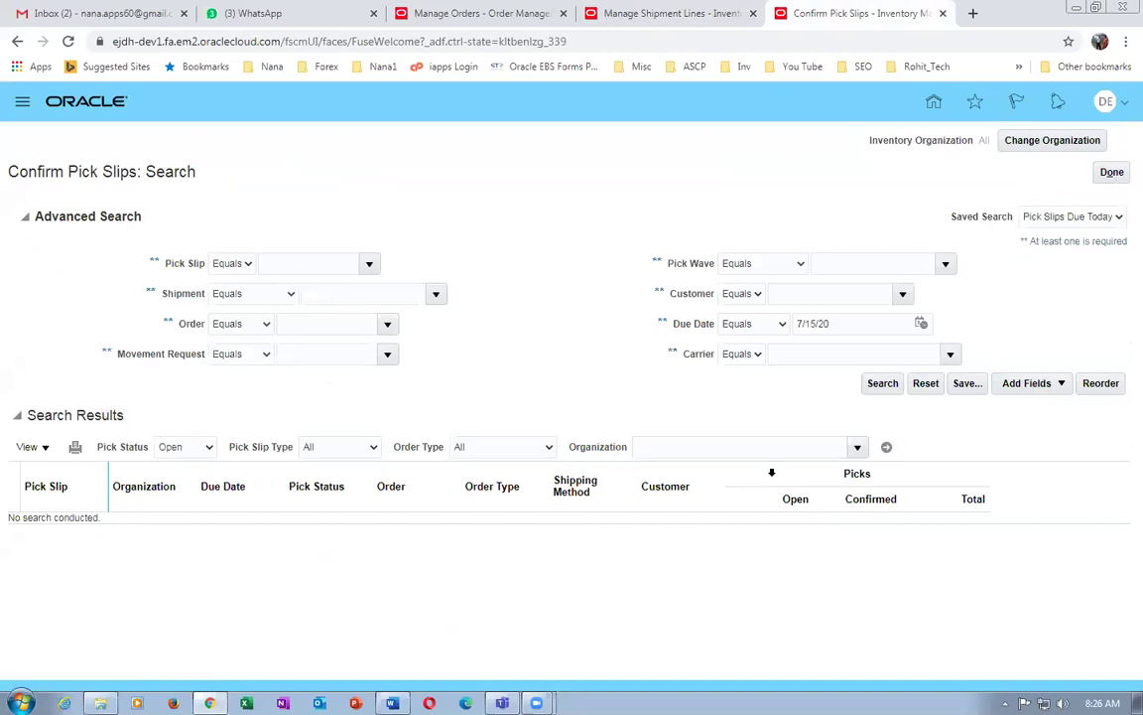
pyautogui.click(1111, 172)
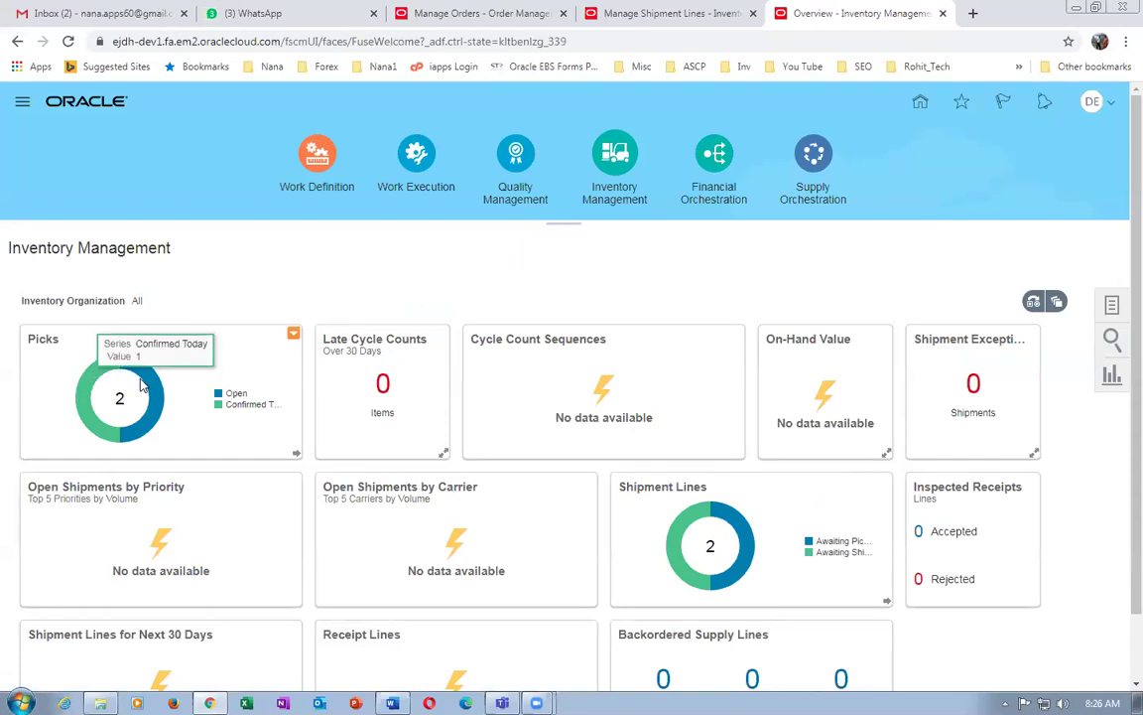
pyautogui.moveTo(154, 390)
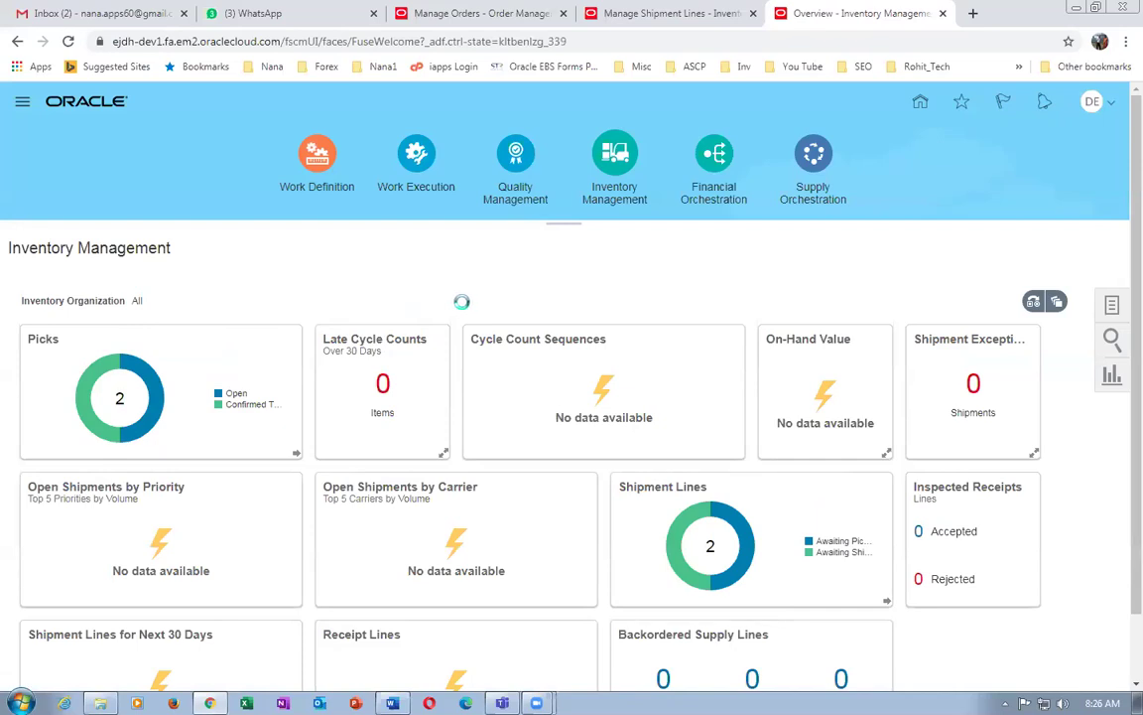
pyautogui.click(123, 367)
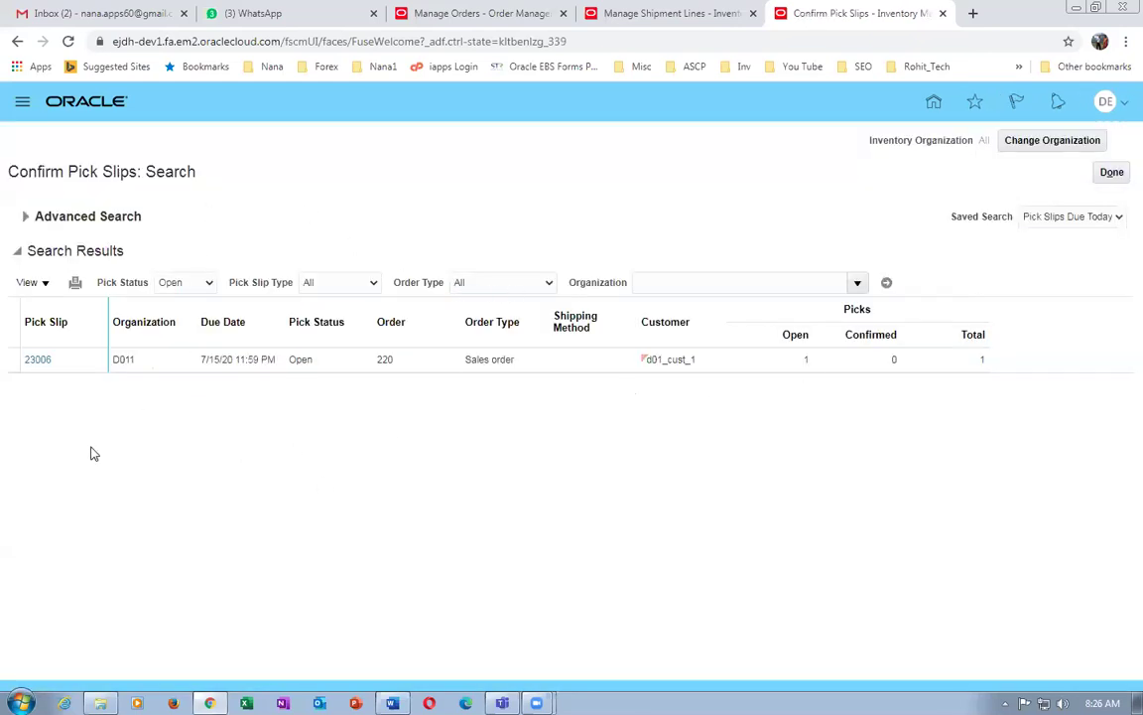
pyautogui.click(36, 359)
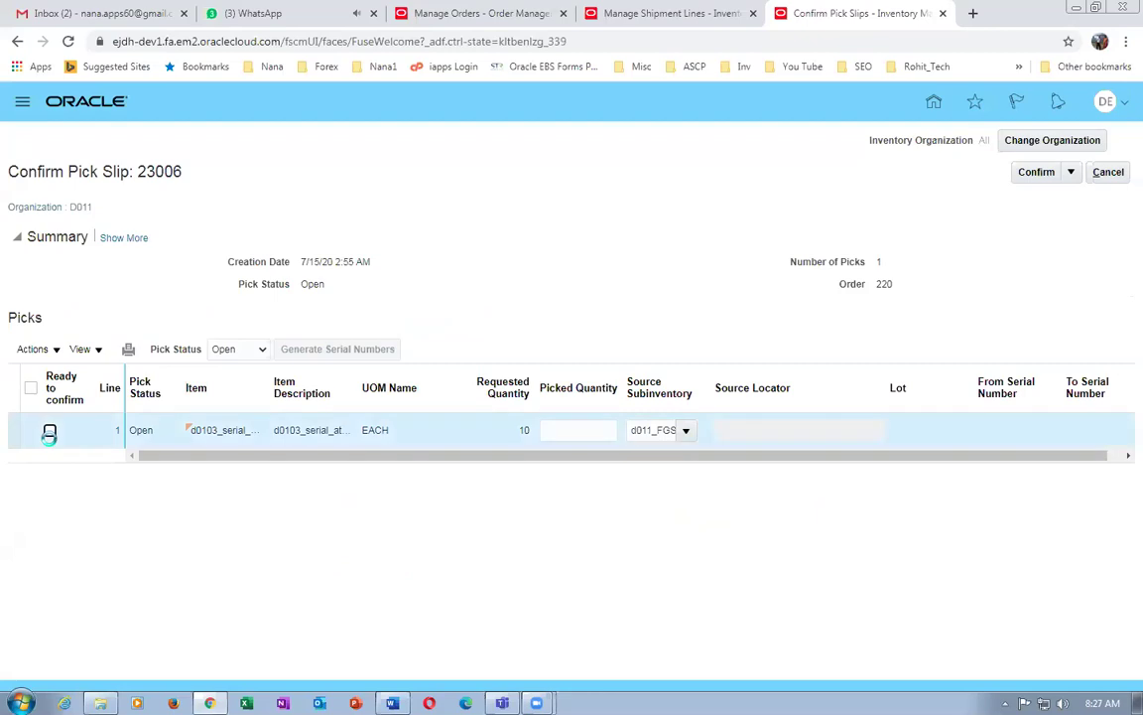
# Enter picked quantity 10 on slip 23006's pick and mark it Ready to confirm.
pyautogui.click(50, 430)
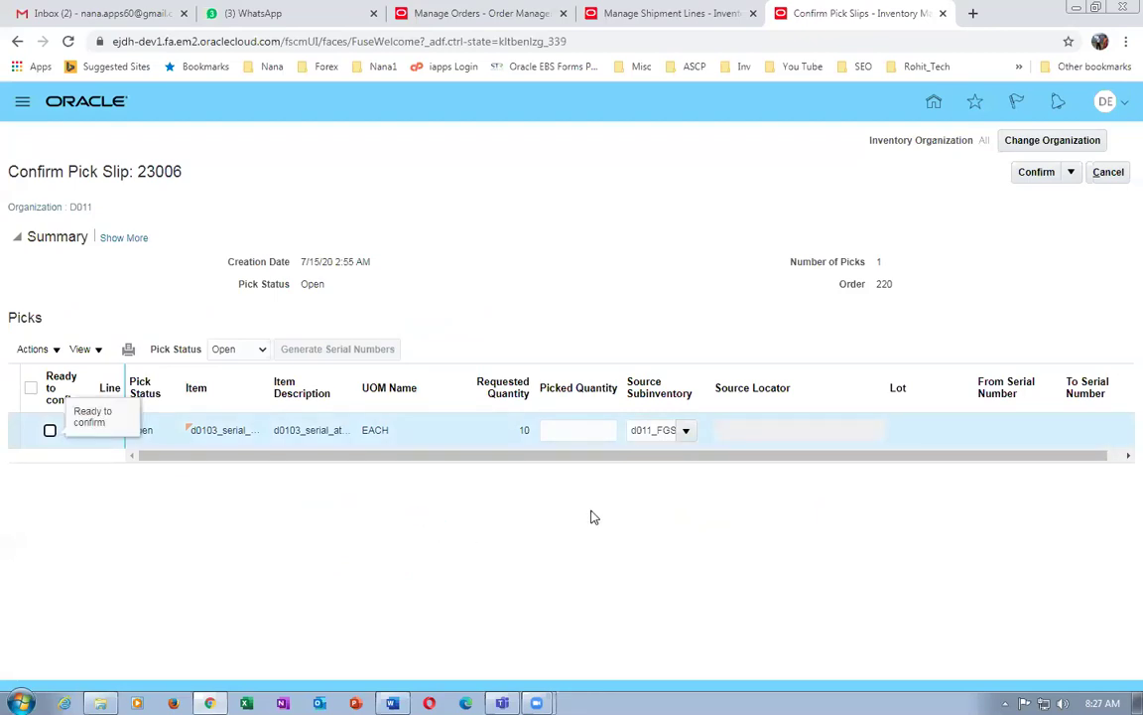
pyautogui.click(585, 430)
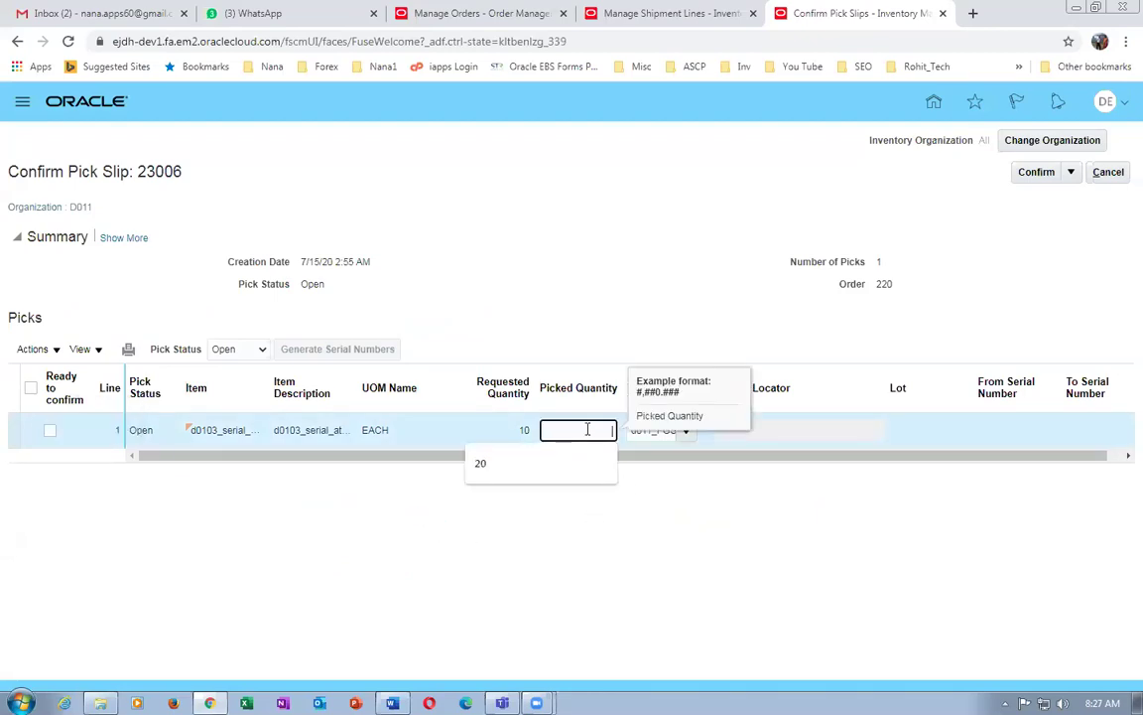
pyautogui.write('10')
pyautogui.press('Tab')
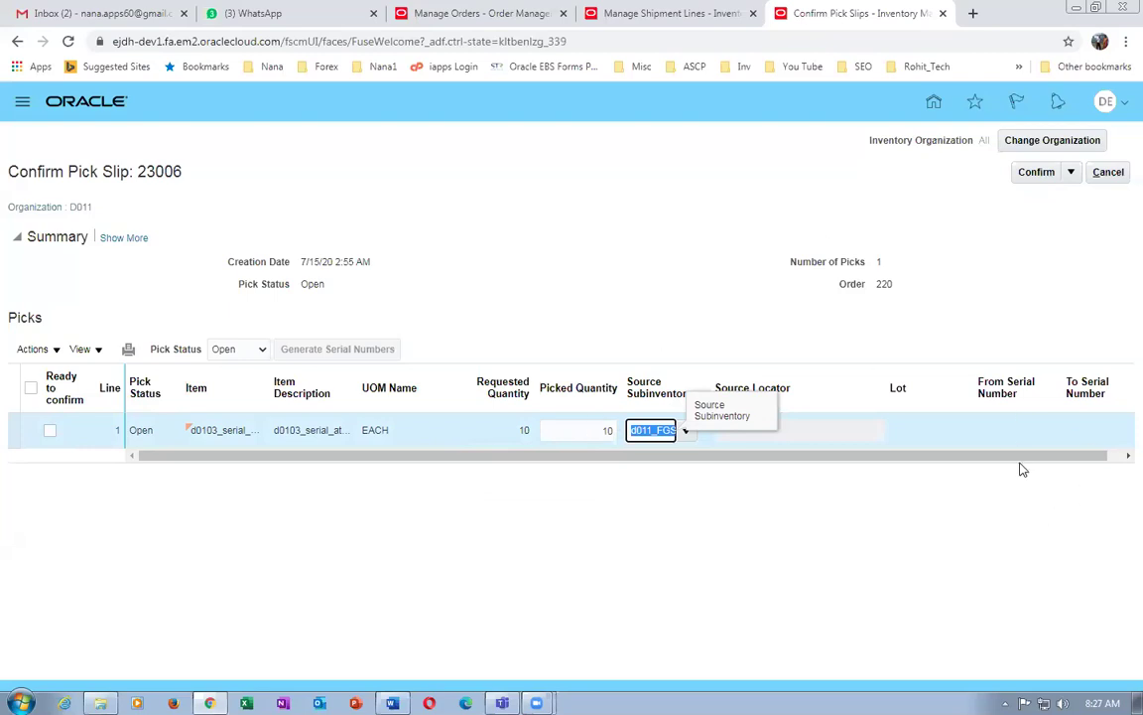
pyautogui.moveTo(1036, 458); pyautogui.dragTo(1051, 457)
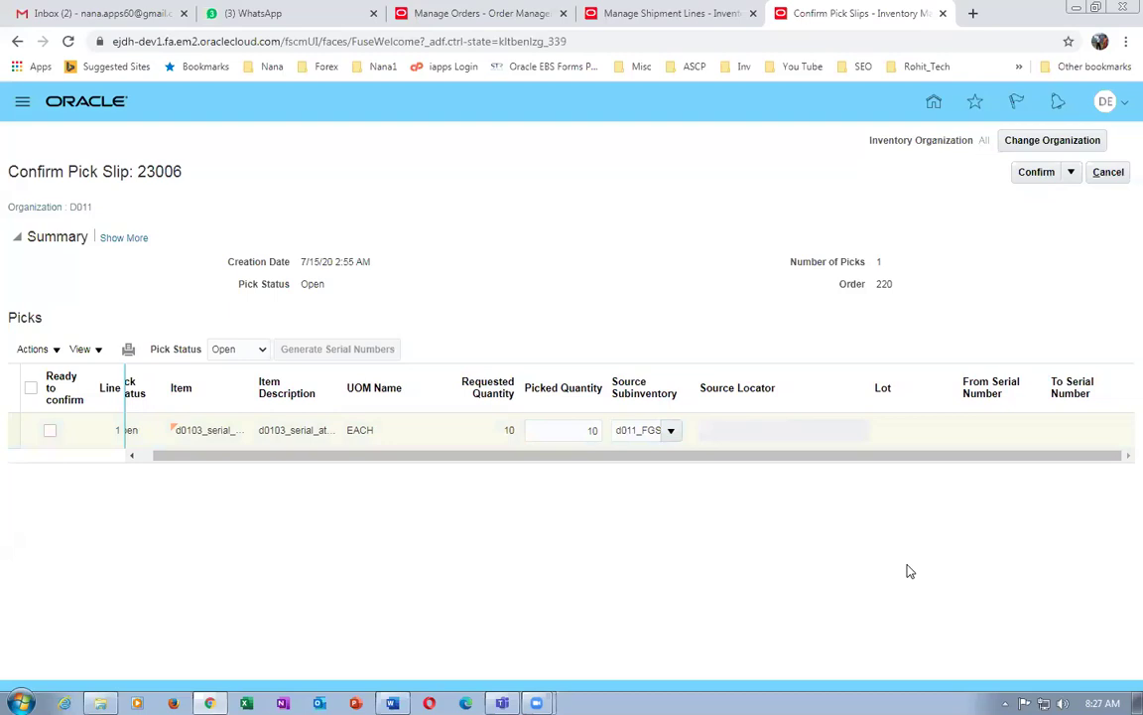
pyautogui.click(51, 432)
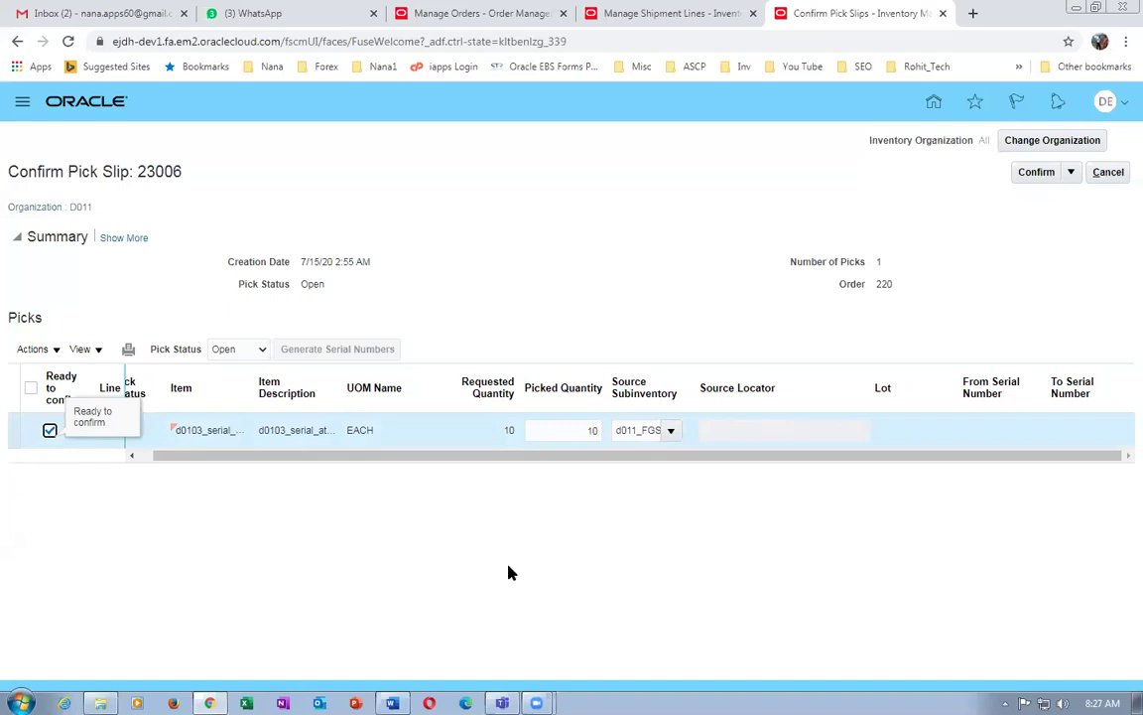
pyautogui.rightClick(862, 20)
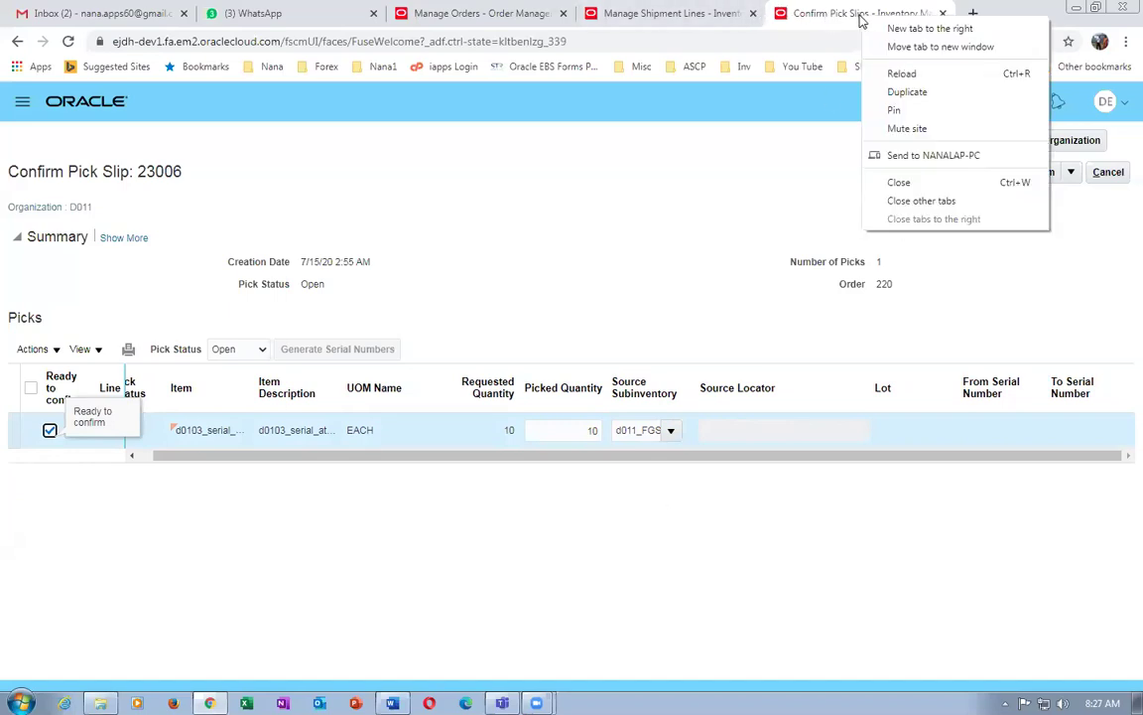
# Duplicate the pick slip browser tab, reload it, and go to Setup and Maintenance.
pyautogui.click(905, 91)
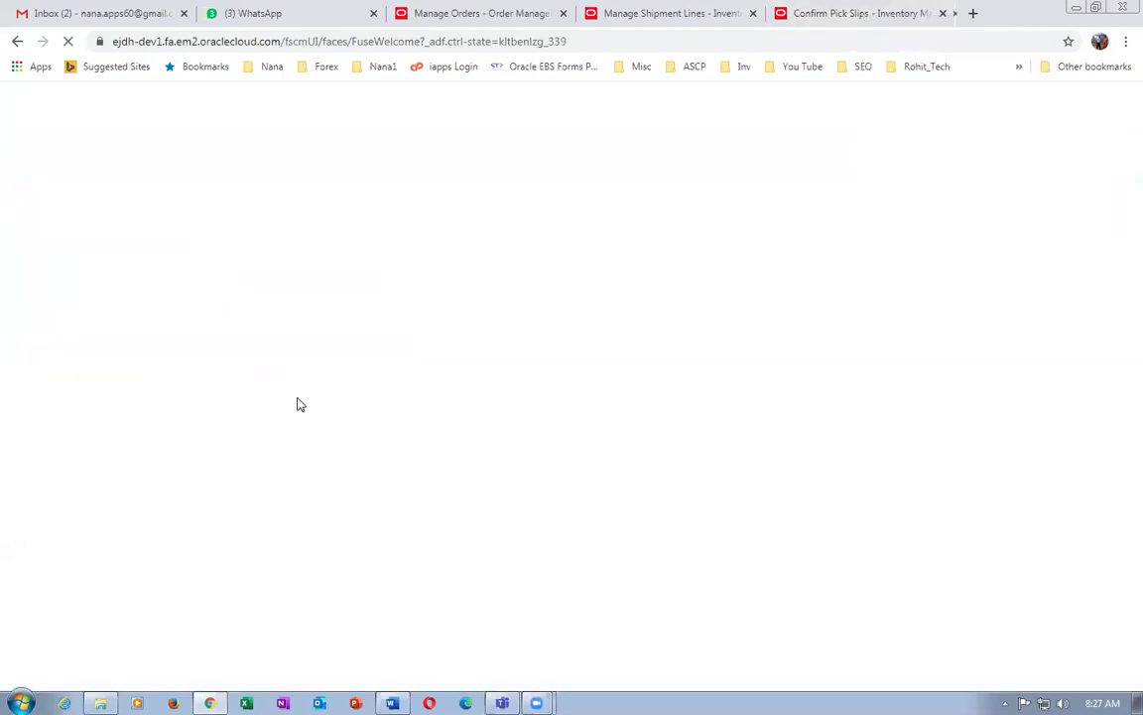
pyautogui.click(339, 41)
pyautogui.press('Return')
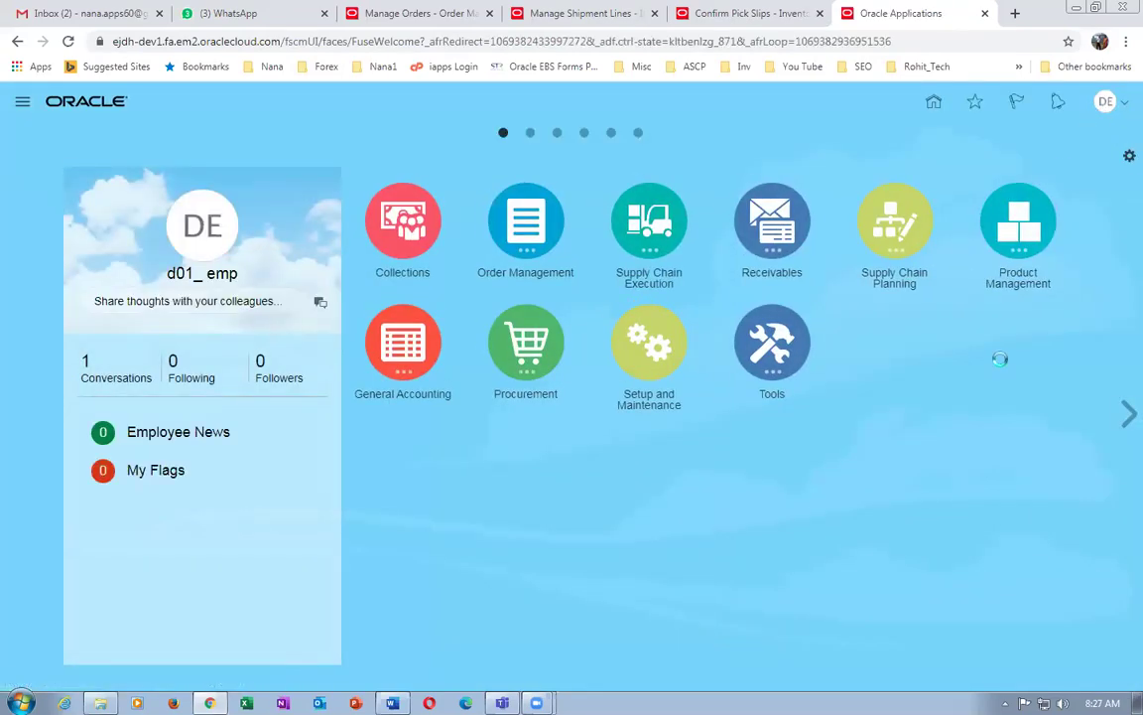
pyautogui.click(1107, 103)
pyautogui.click(839, 336)
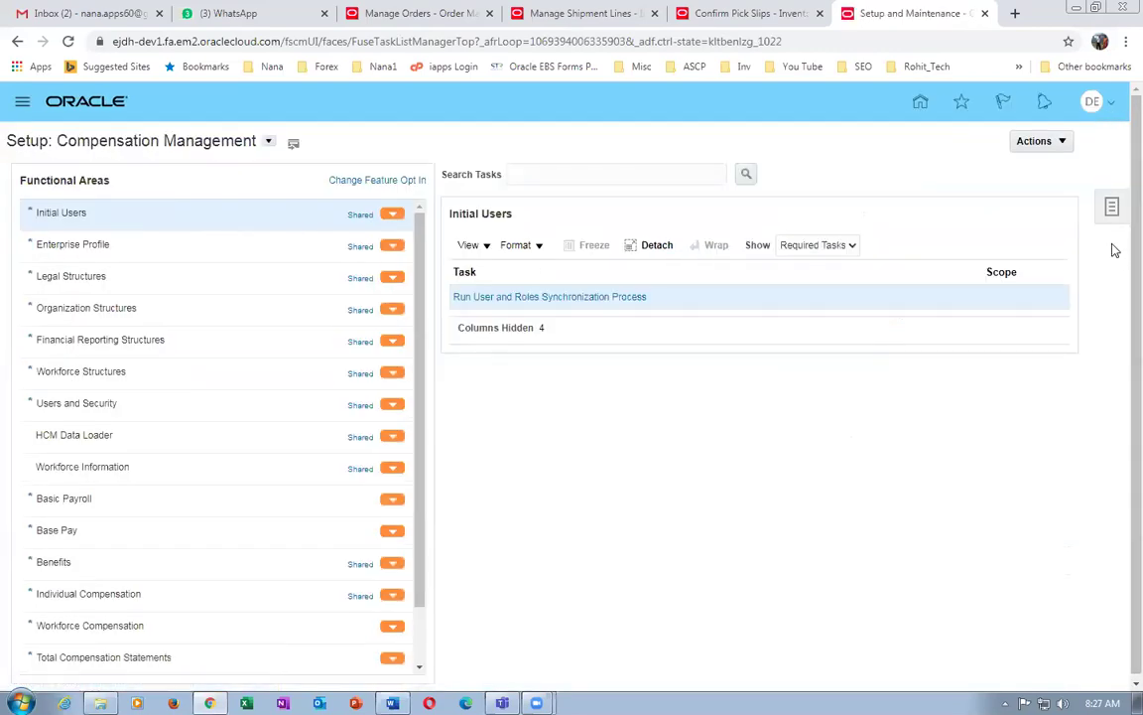
# Find and open the Manage Inventory Organizations task by searching 'man%inv%org%'.
pyautogui.click(1112, 206)
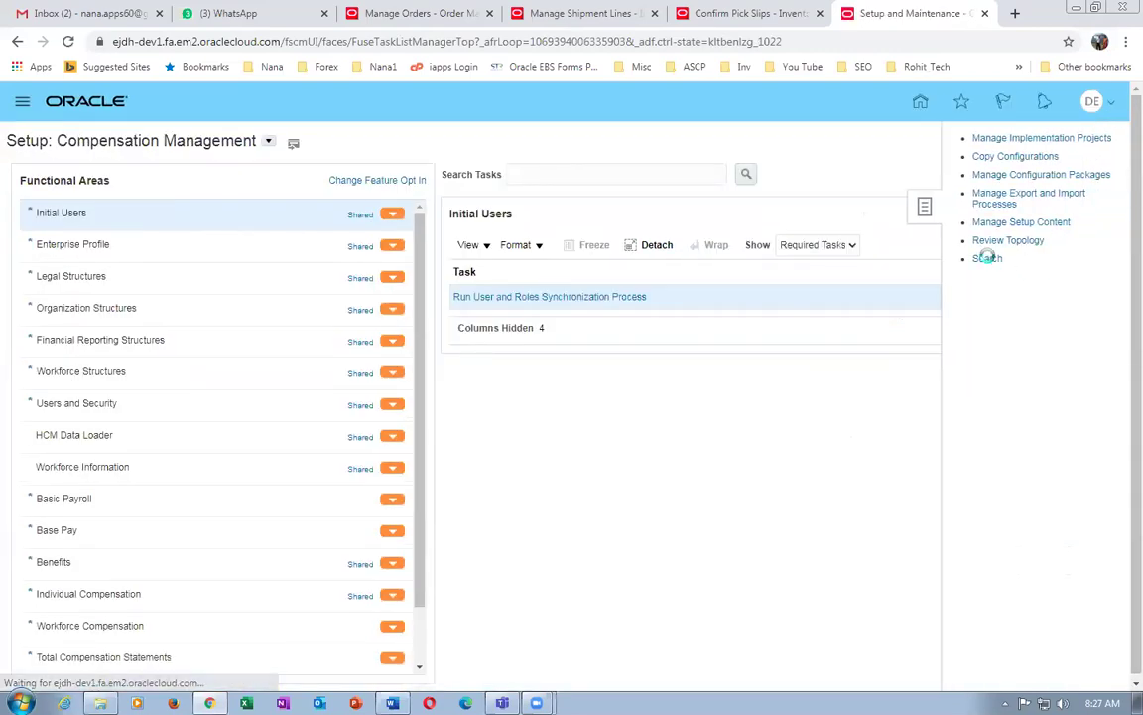
pyautogui.click(349, 174)
pyautogui.write('man%inv%')
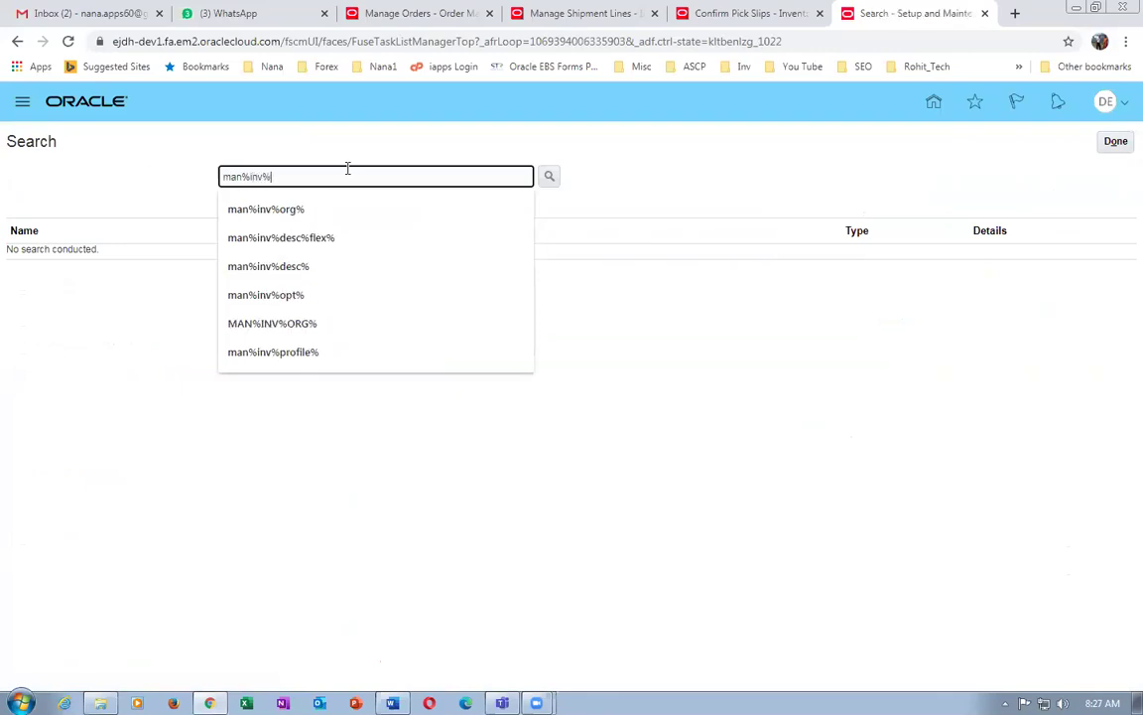
pyautogui.write('org%')
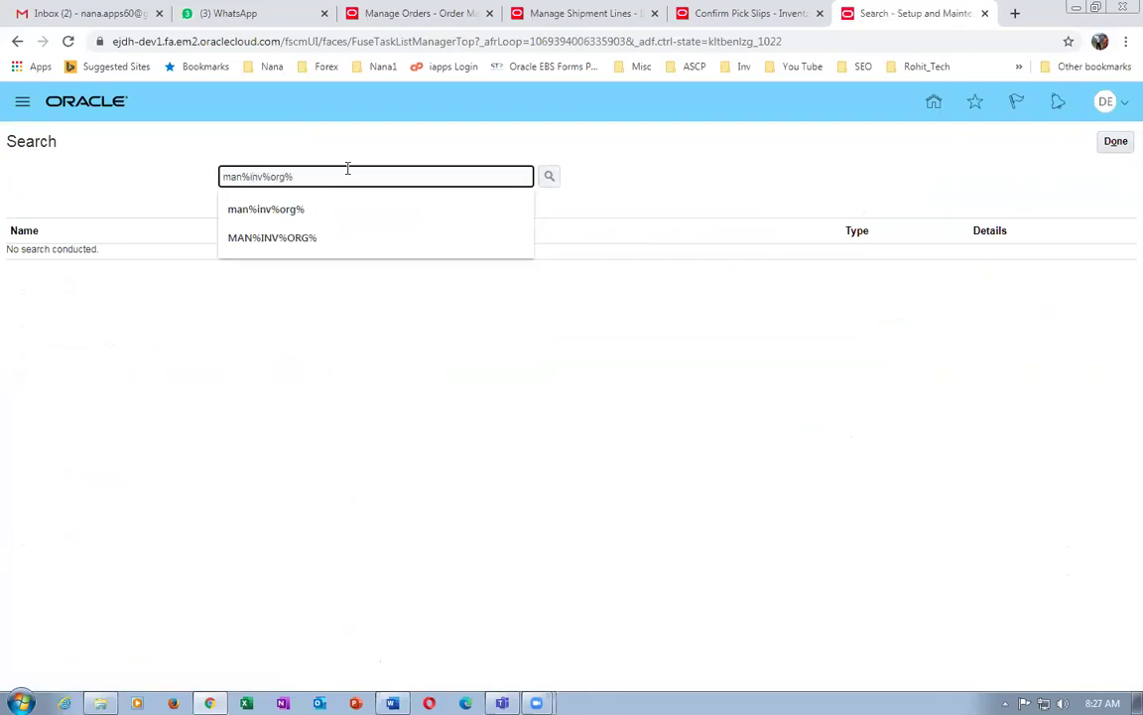
pyautogui.press('Return')
pyautogui.click(77, 303)
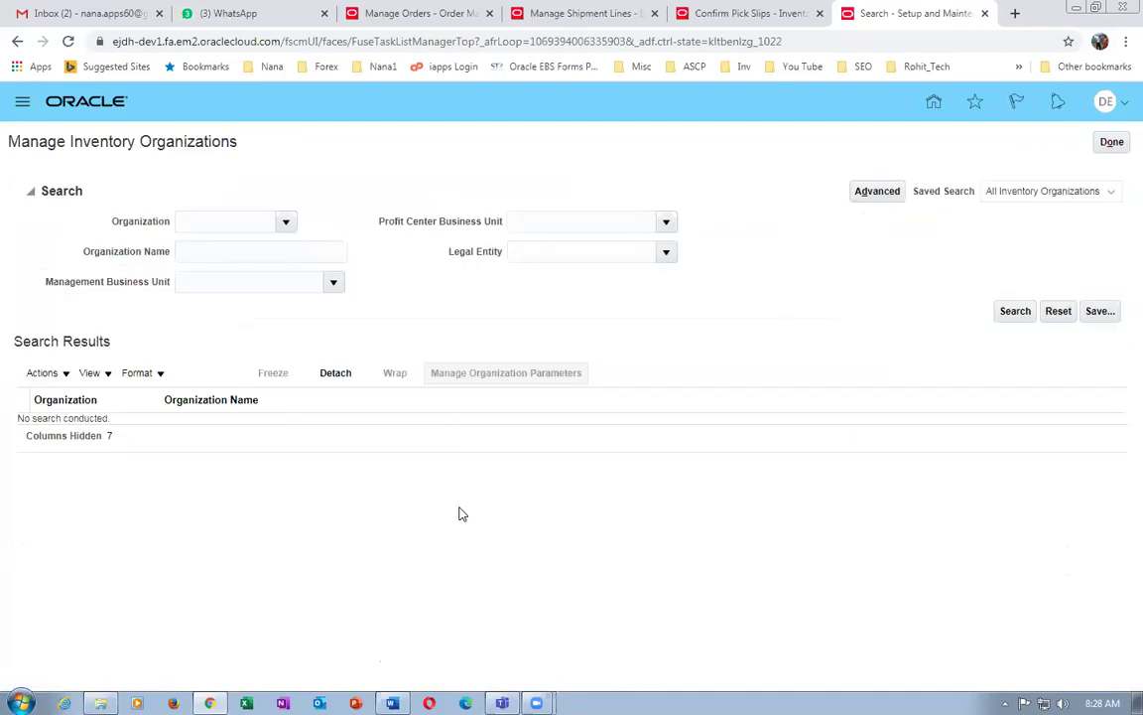
# Search organizations named d01, edit D011 (d01_child_1), and continue to its parameters.
pyautogui.click(238, 249)
pyautogui.write('d011')
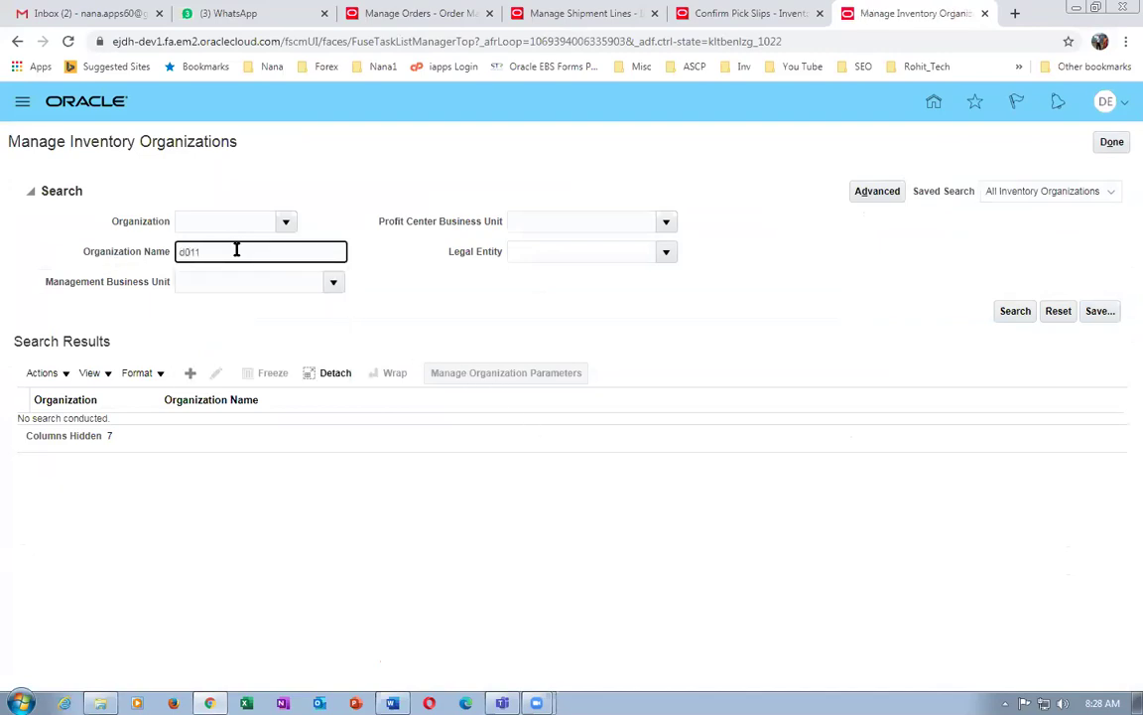
pyautogui.press('Return')
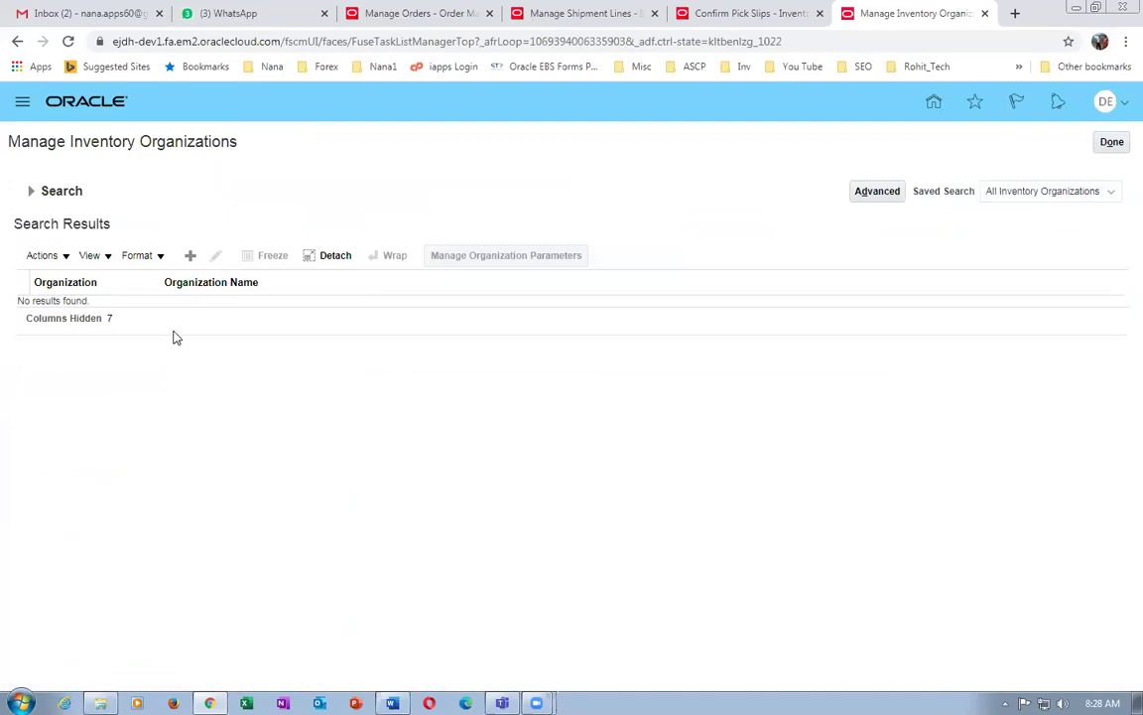
pyautogui.click(31, 193)
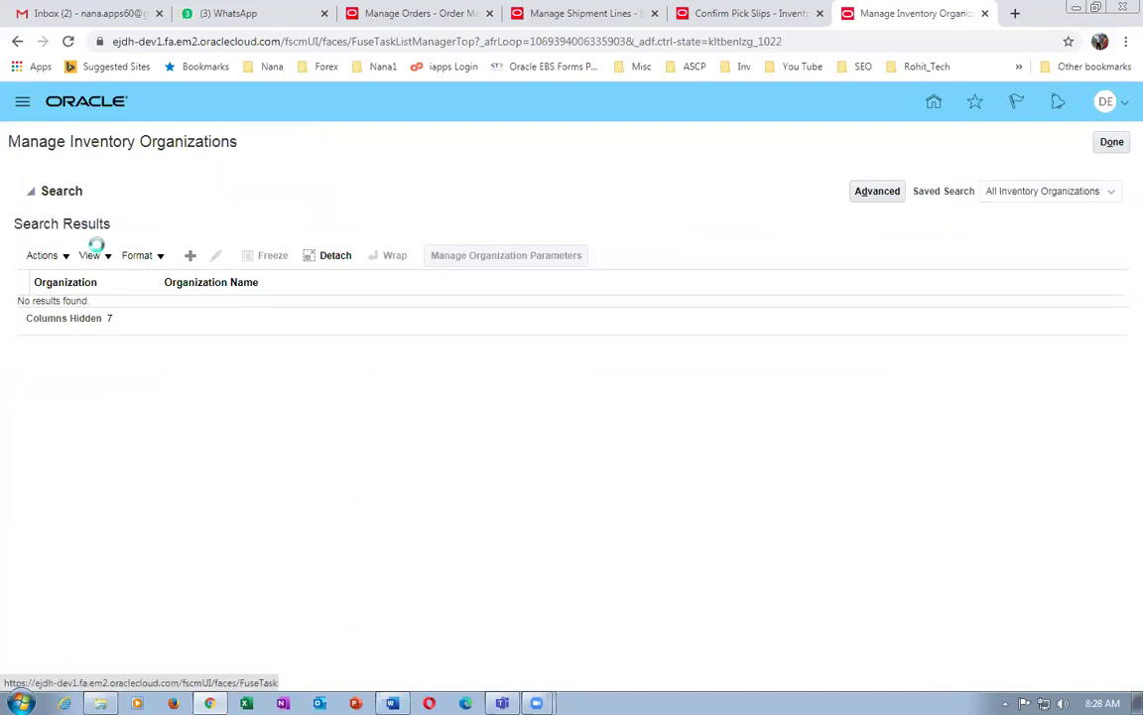
pyautogui.click(217, 253)
pyautogui.press('BackSpace')
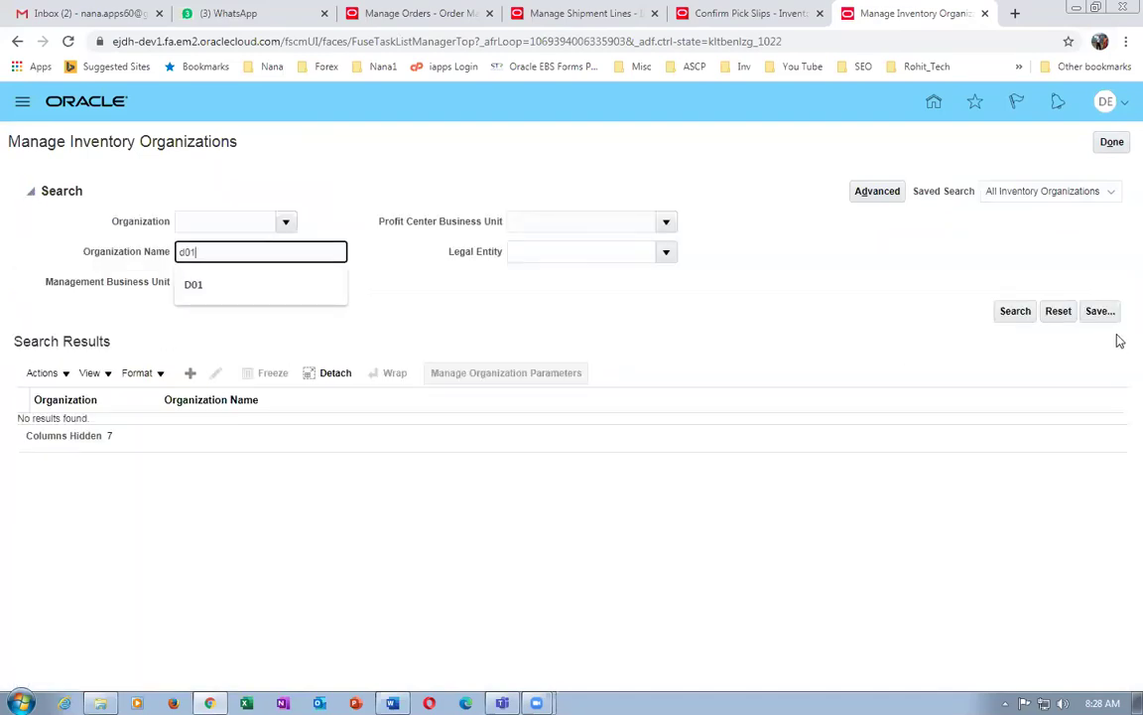
pyautogui.click(1015, 311)
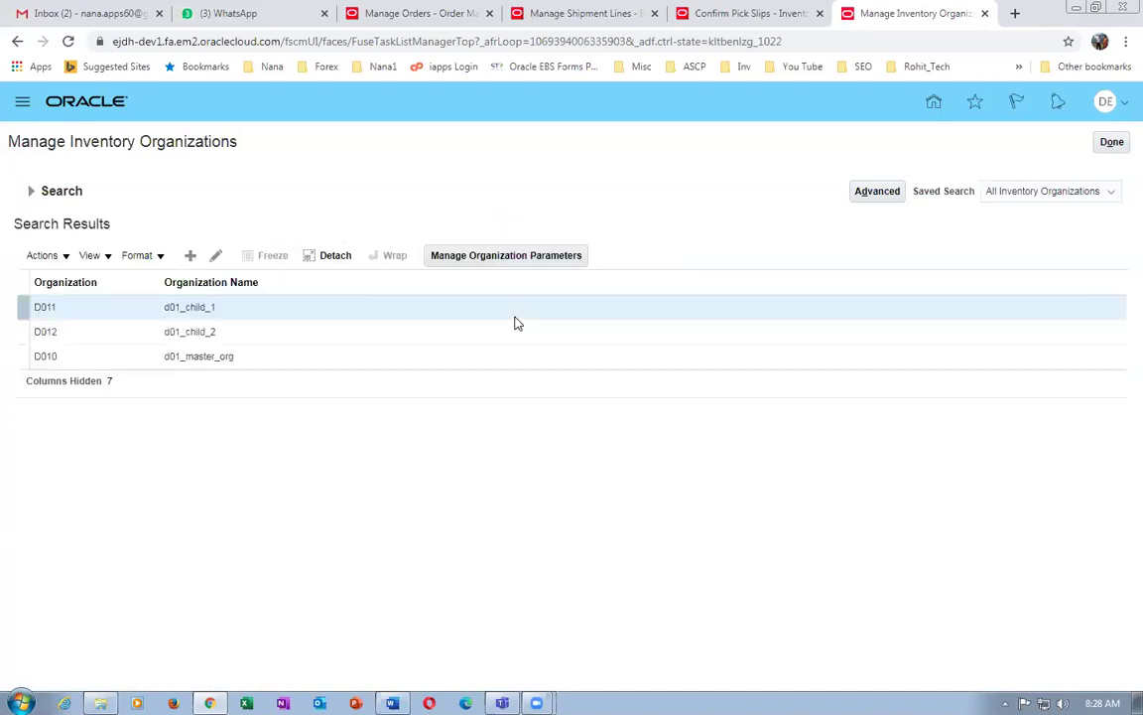
pyautogui.click(21, 307)
pyautogui.click(217, 255)
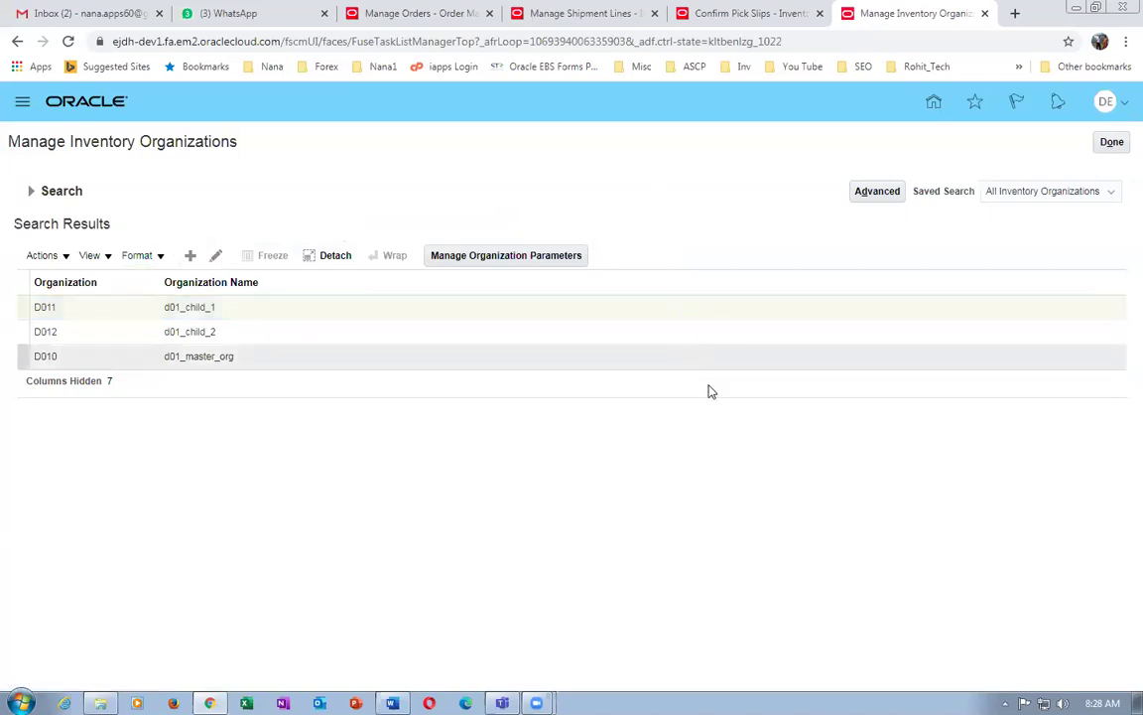
pyautogui.click(938, 142)
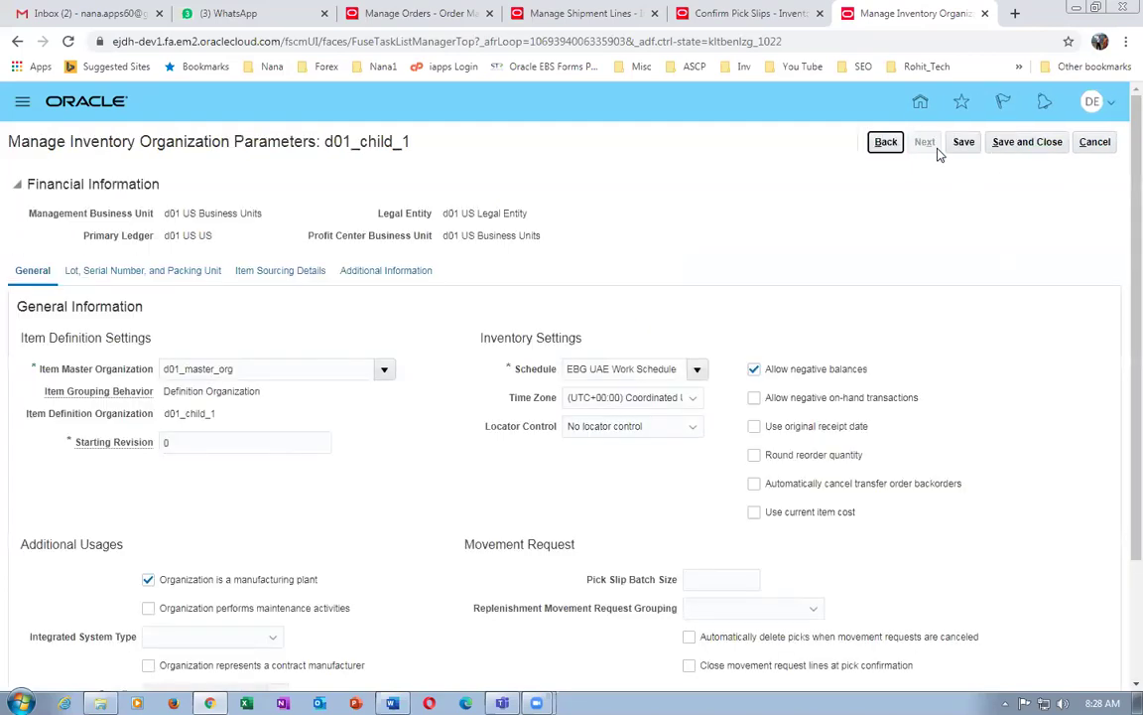
# Turn off Pick confirmation required for d01_child_1 and save its parameters.
pyautogui.click(278, 270)
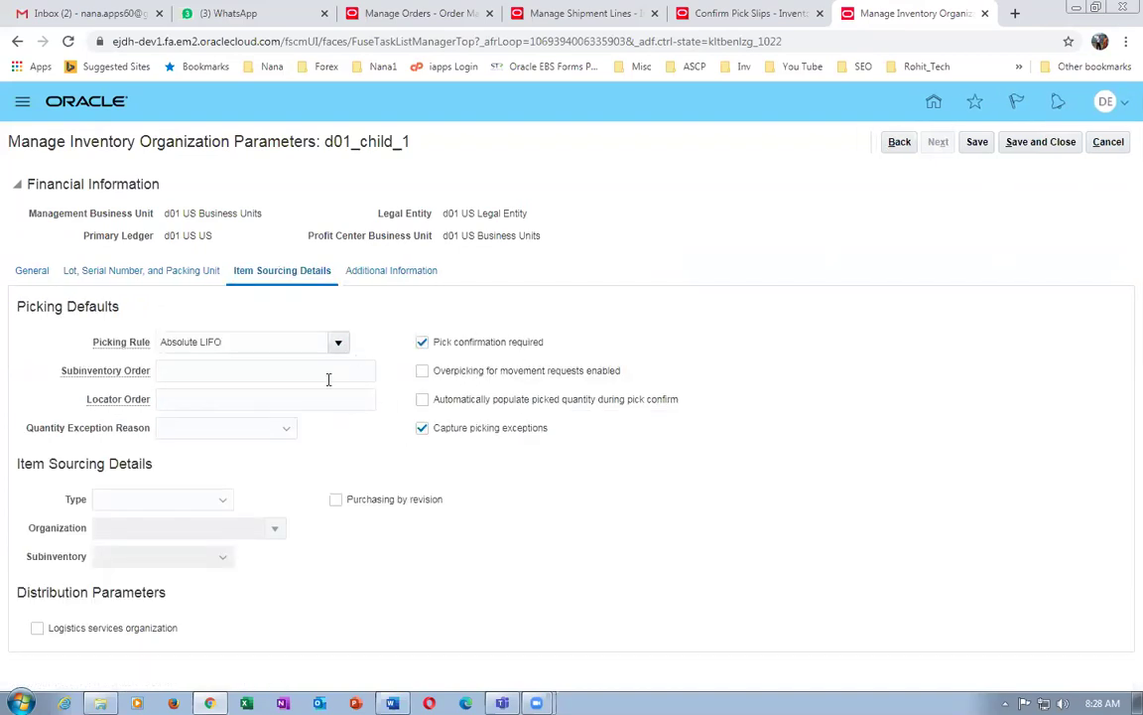
pyautogui.click(423, 342)
pyautogui.click(1022, 146)
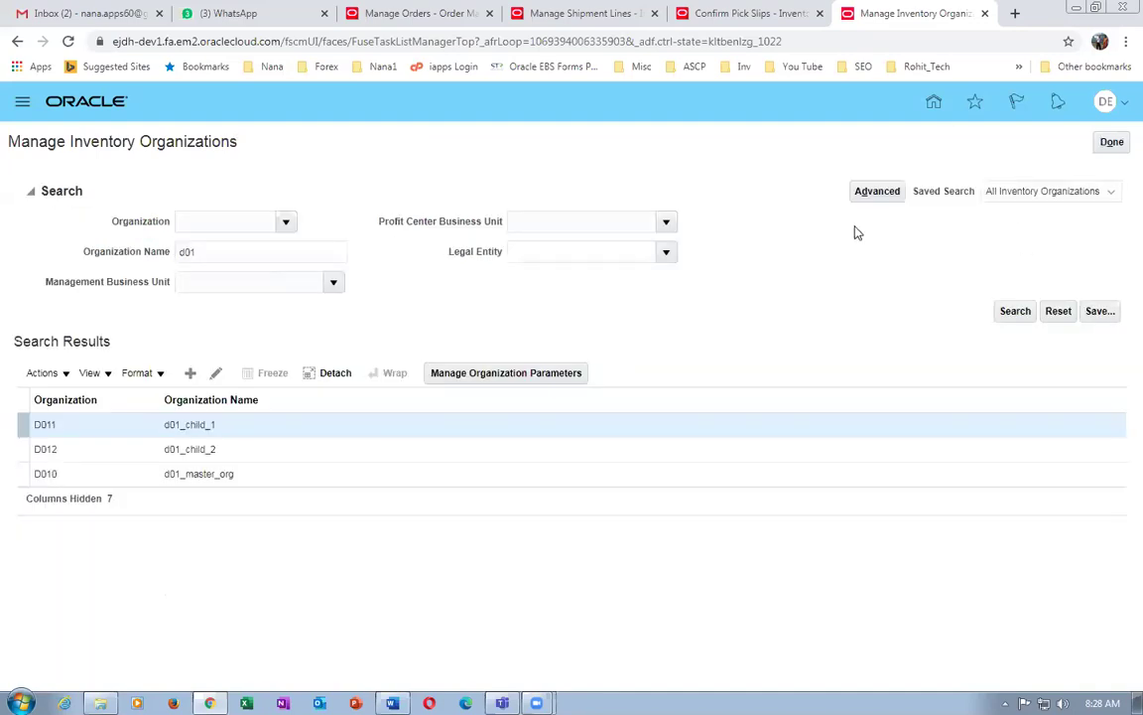
pyautogui.click(592, 14)
# Back out of pick slip 23006 without confirming, leaving it Open with 0 picks confirmed.
pyautogui.click(734, 13)
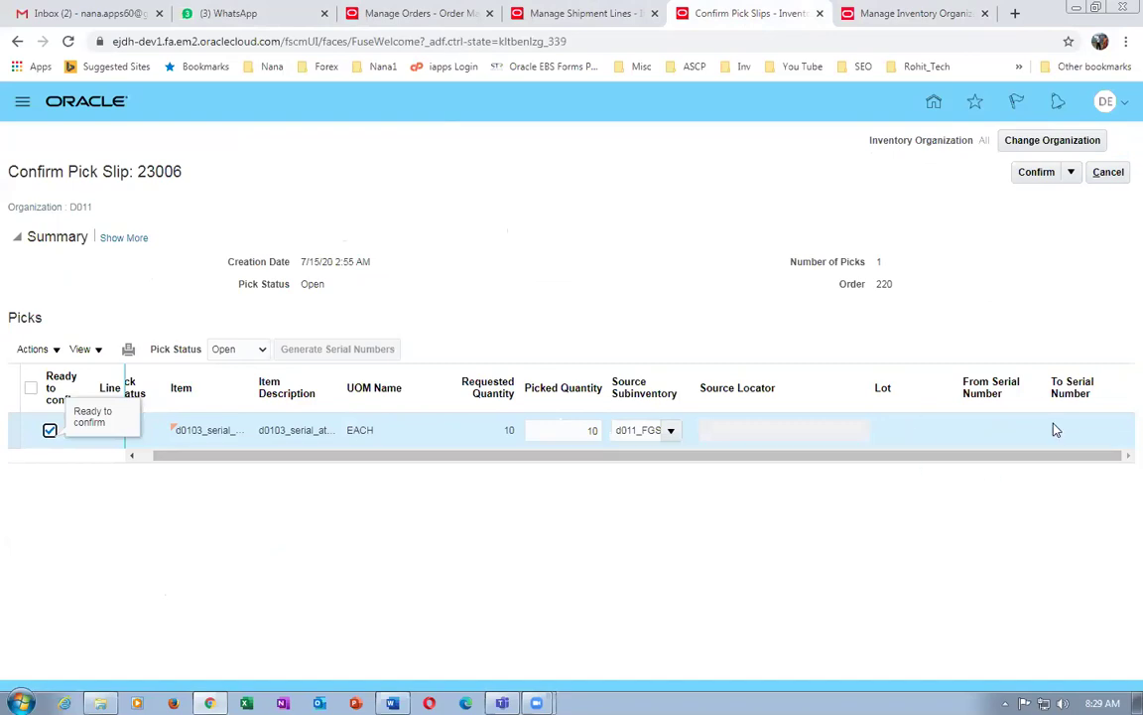
pyautogui.click(1070, 172)
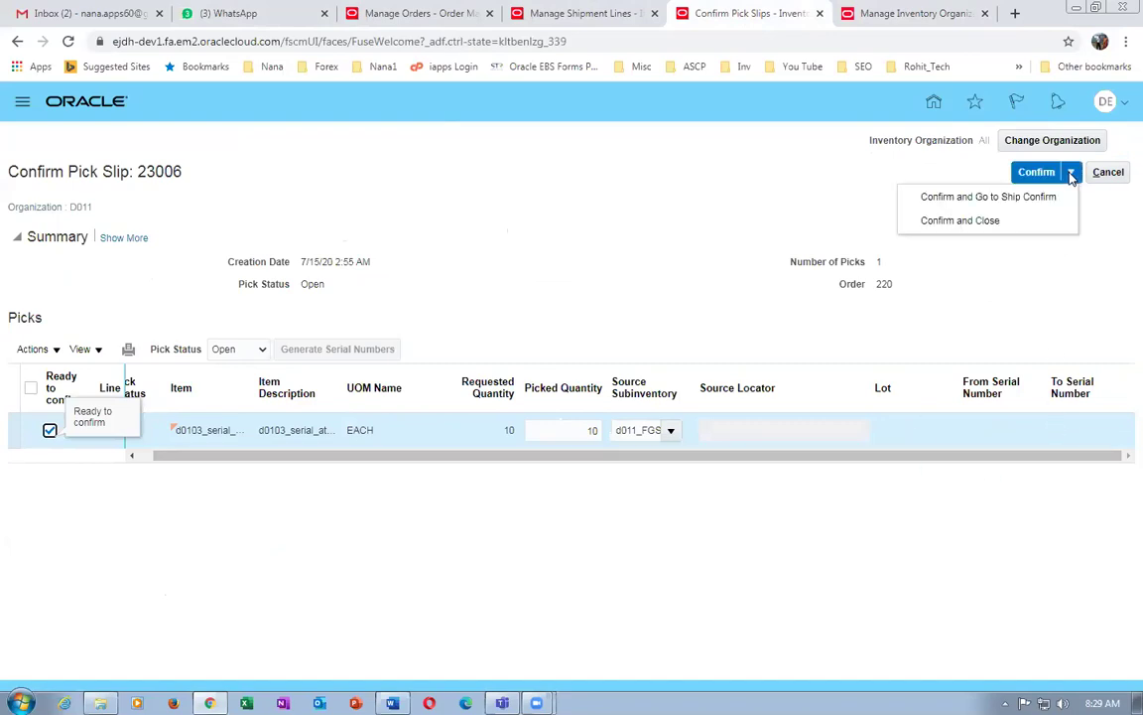
pyautogui.click(628, 186)
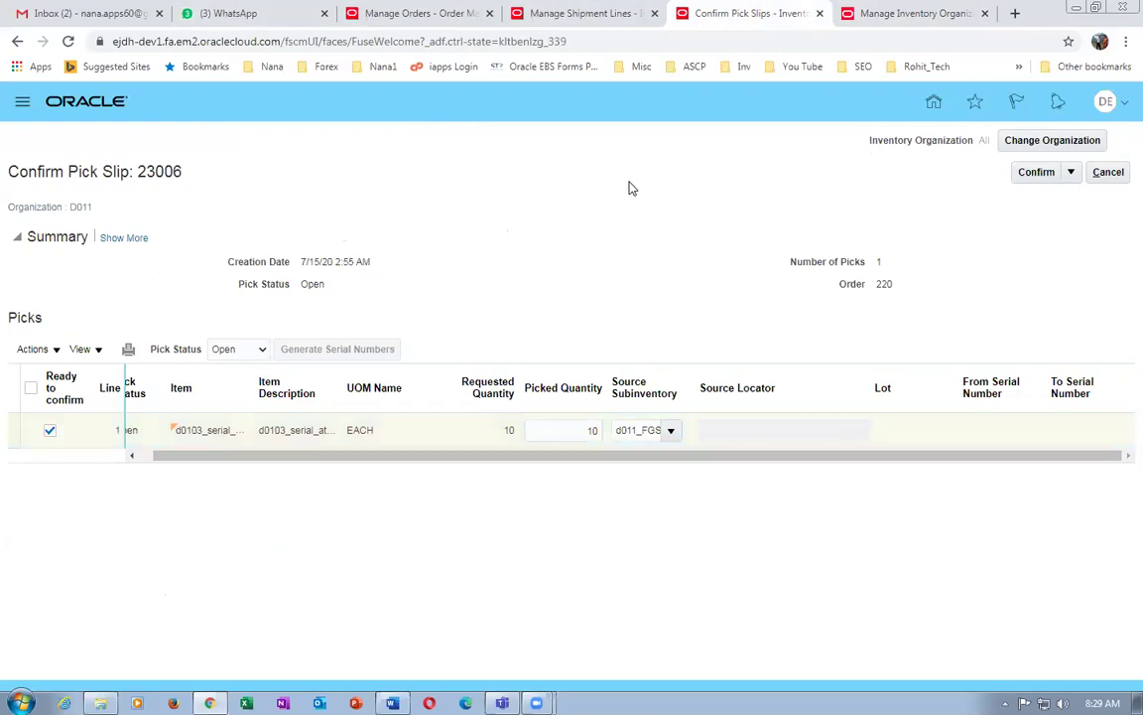
pyautogui.click(1108, 171)
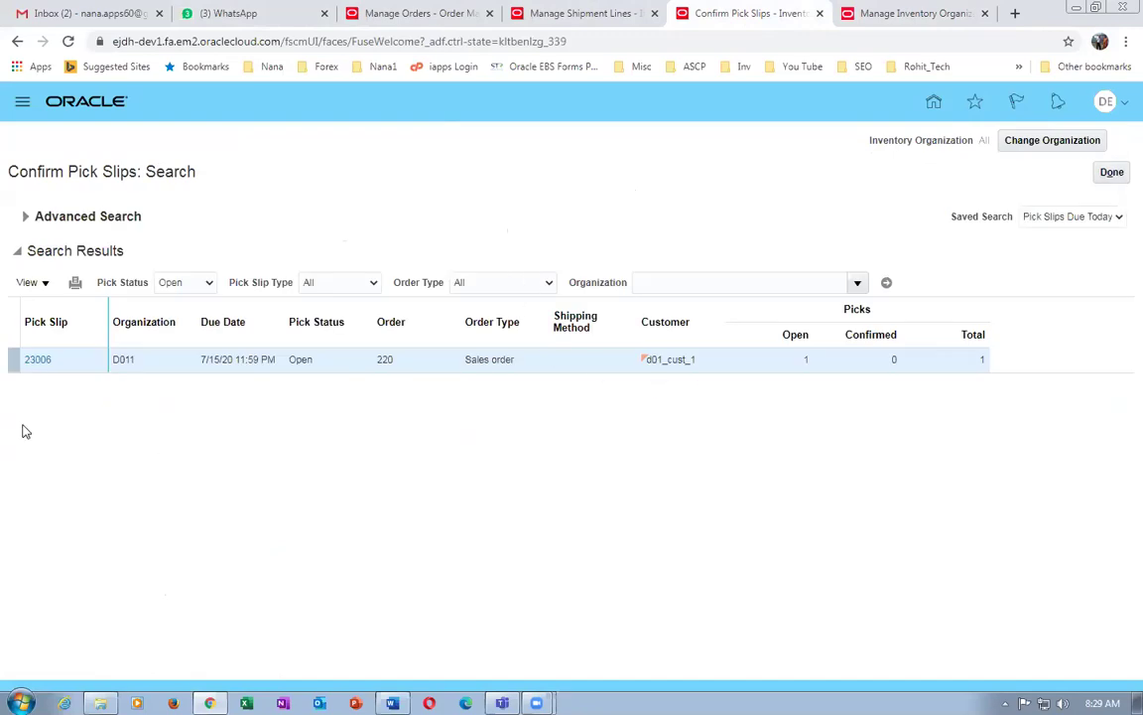
# Mark slip 23006's pick ready, enter picked quantity 10, and confirm and close it.
pyautogui.click(36, 359)
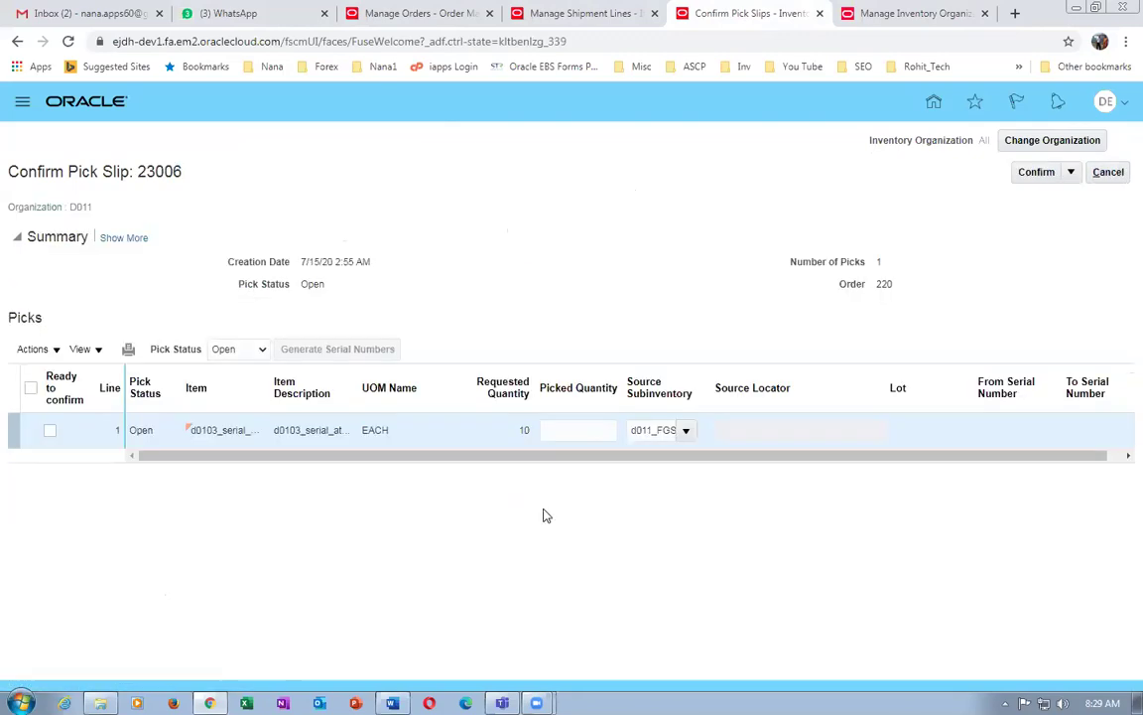
pyautogui.click(31, 387)
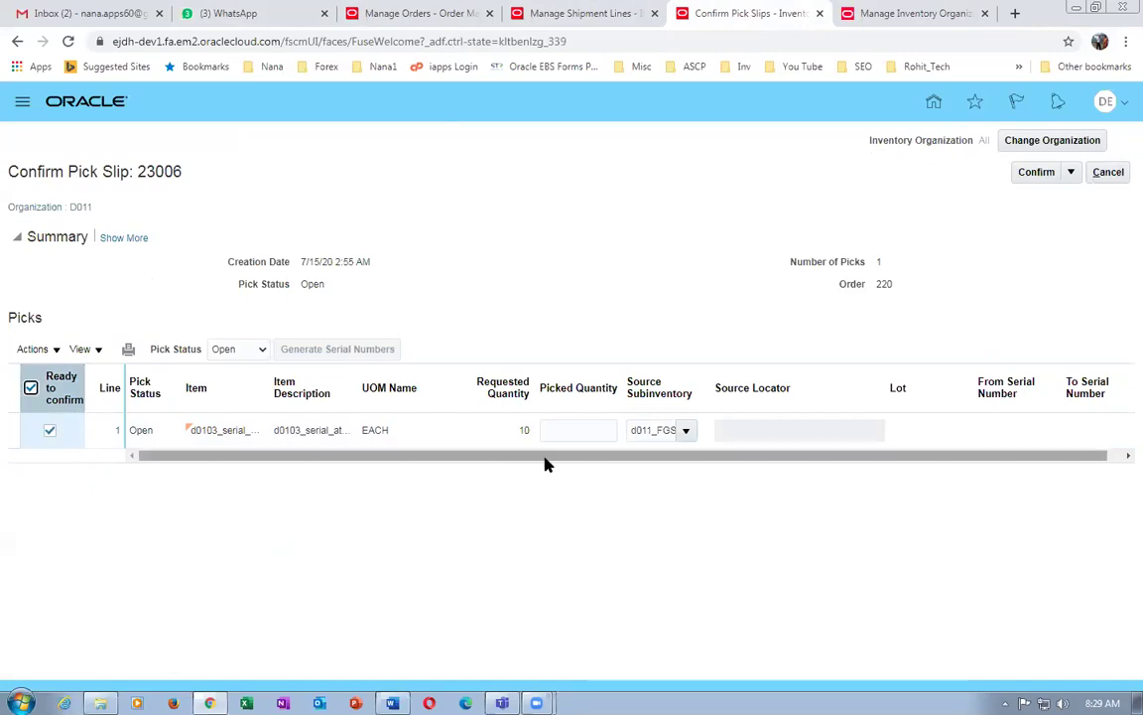
pyautogui.click(582, 429)
pyautogui.write('10')
pyautogui.press('Tab')
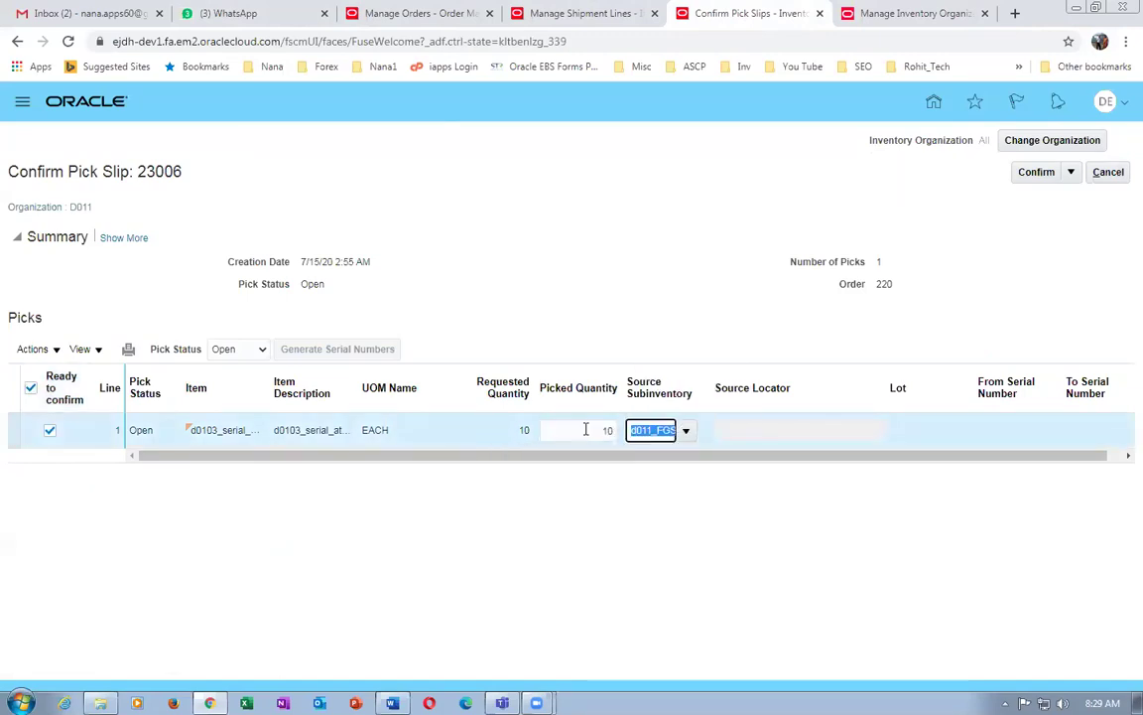
pyautogui.moveTo(765, 455); pyautogui.dragTo(829, 533)
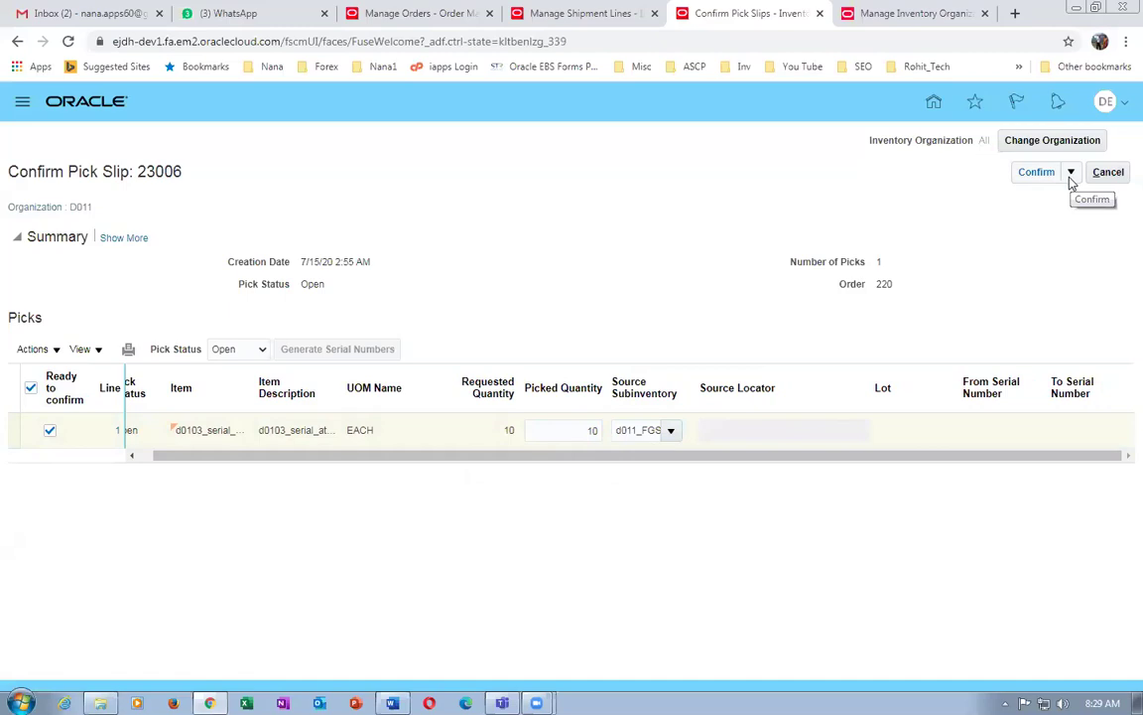
pyautogui.click(1071, 175)
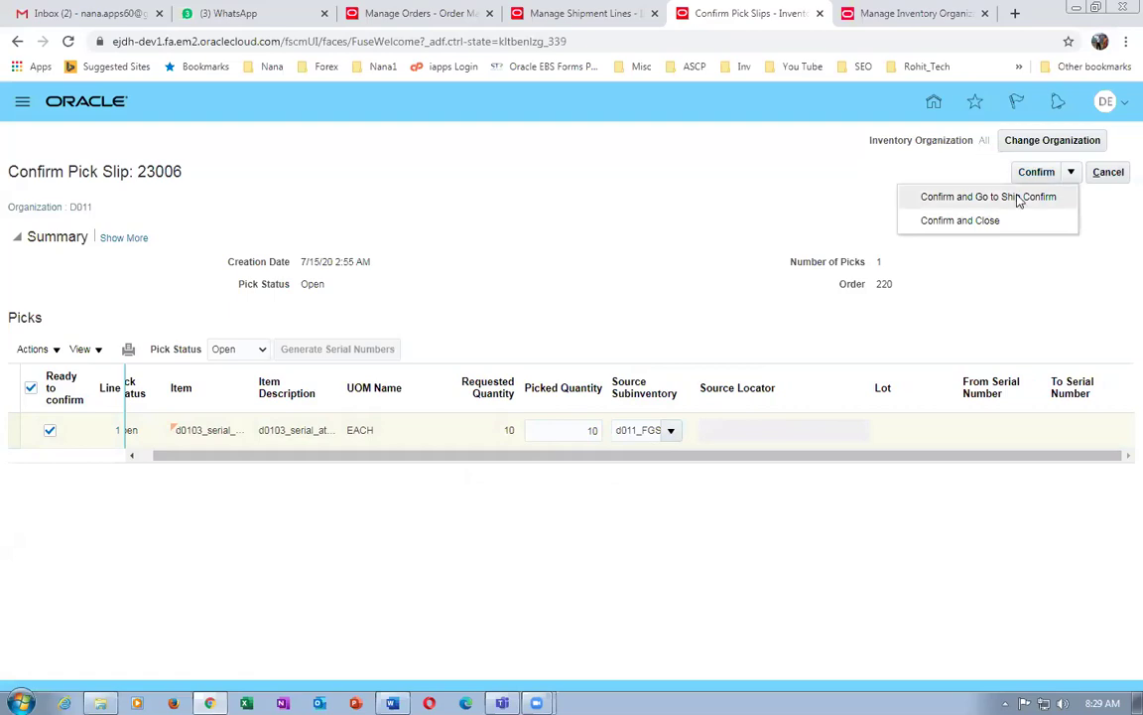
pyautogui.click(963, 220)
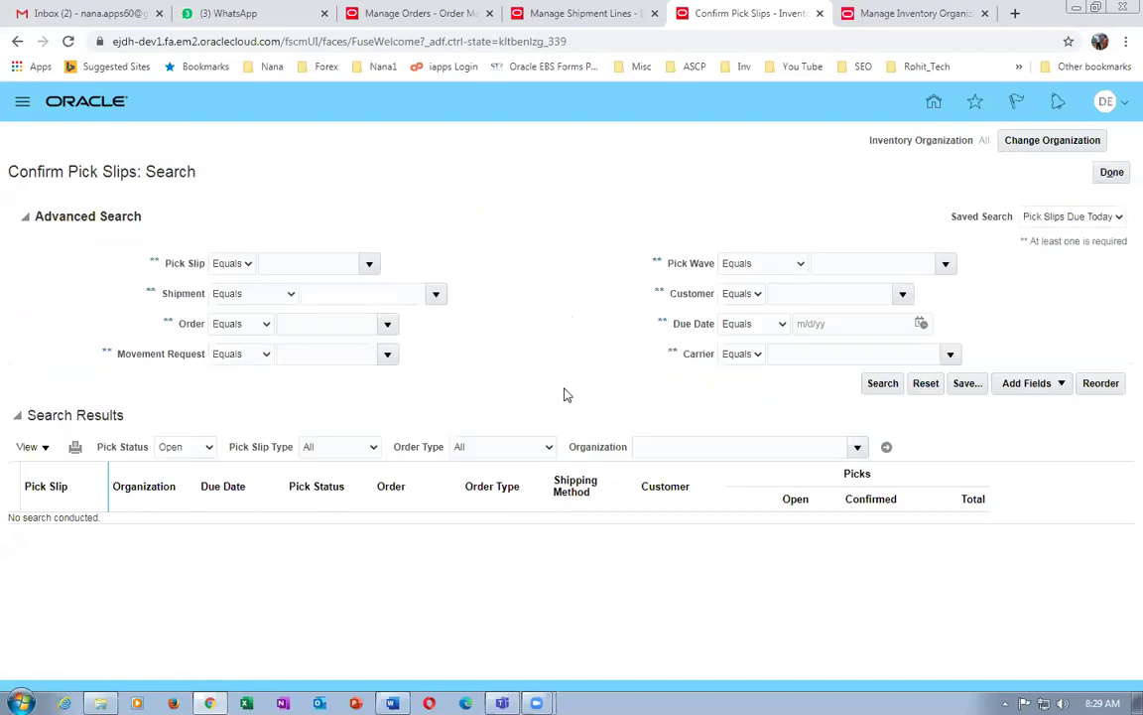
pyautogui.click(586, 12)
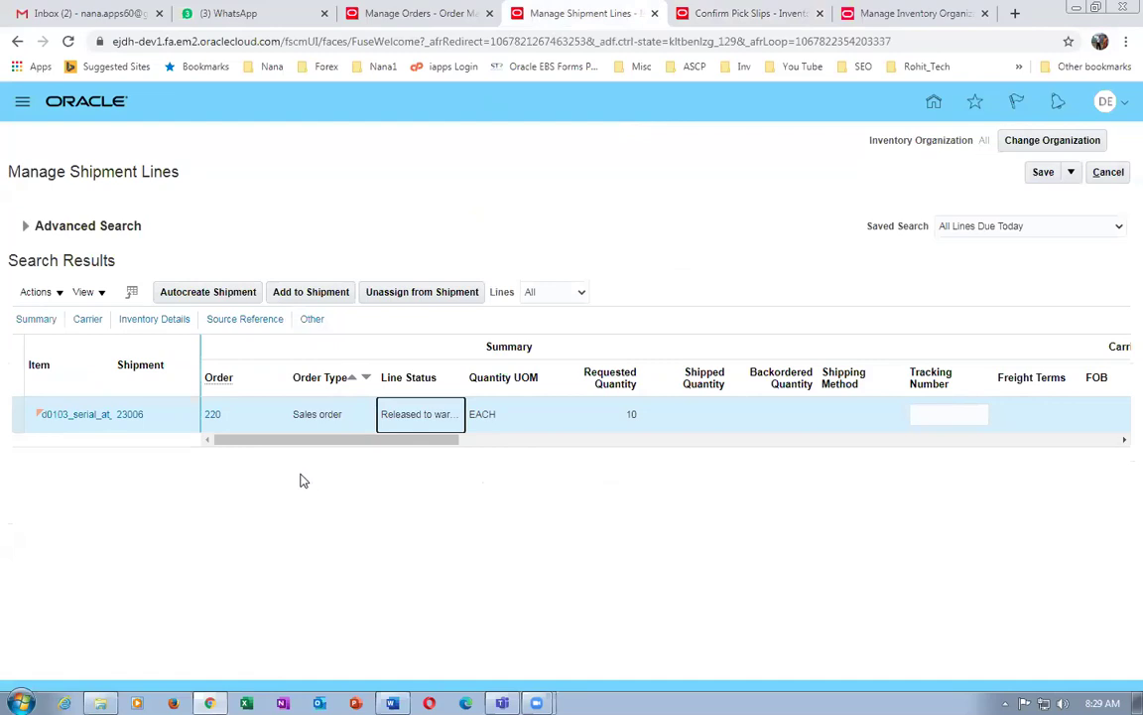
# Open the order 220 shipment line and save and close it.
pyautogui.click(26, 224)
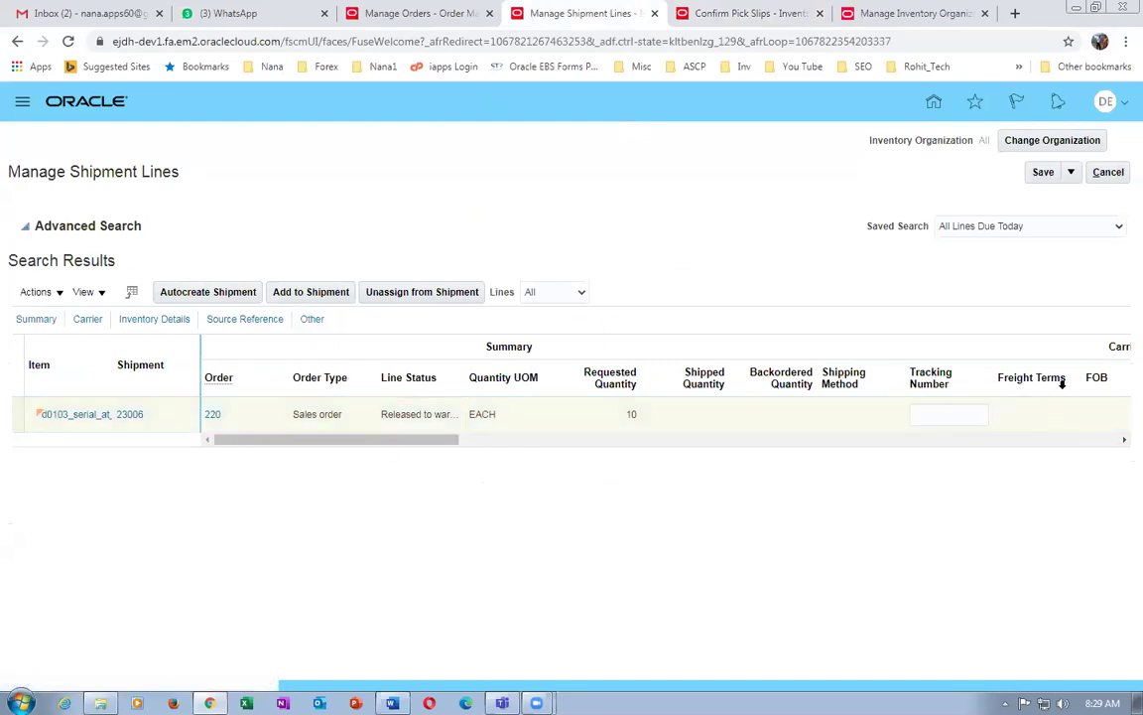
pyautogui.click(884, 376)
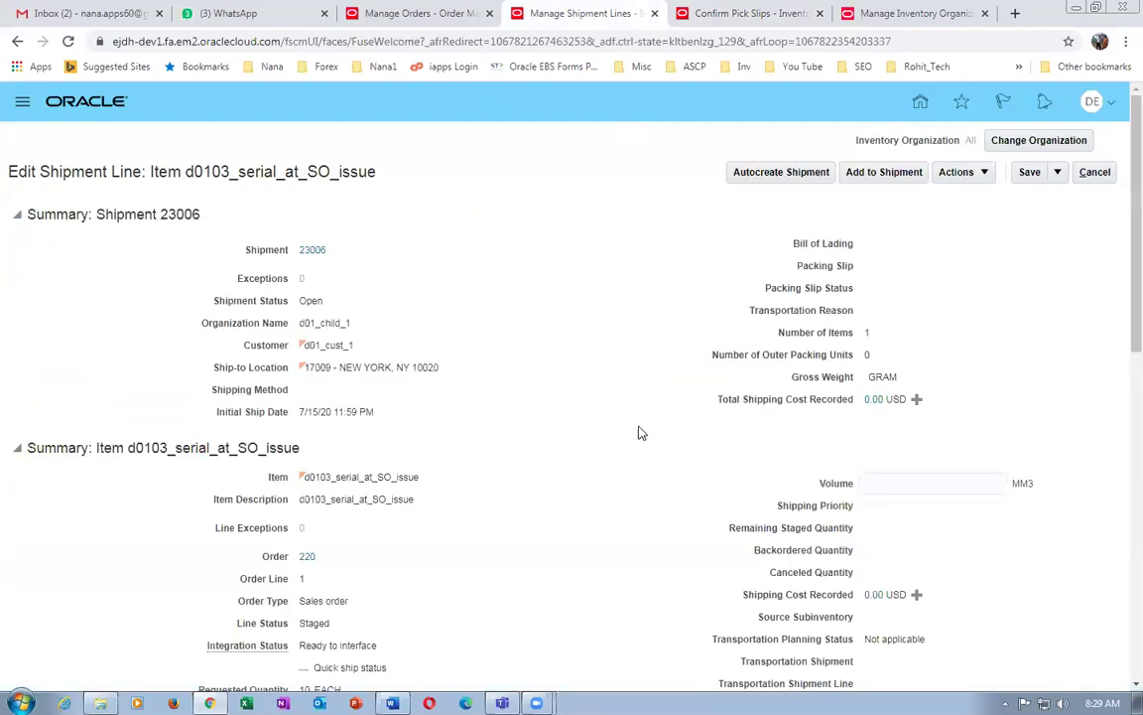
pyautogui.click(1058, 171)
pyautogui.click(1065, 197)
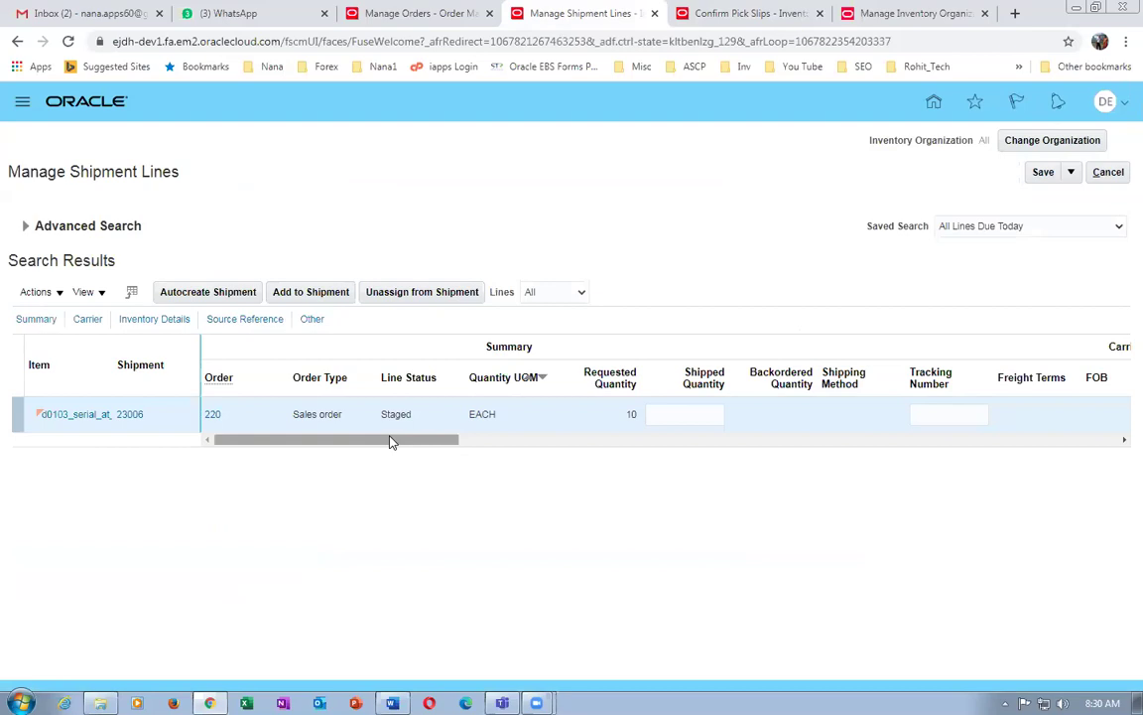
# Confirm the line status reads Staged, then open shipment 23006.
pyautogui.doubleClick(389, 414)
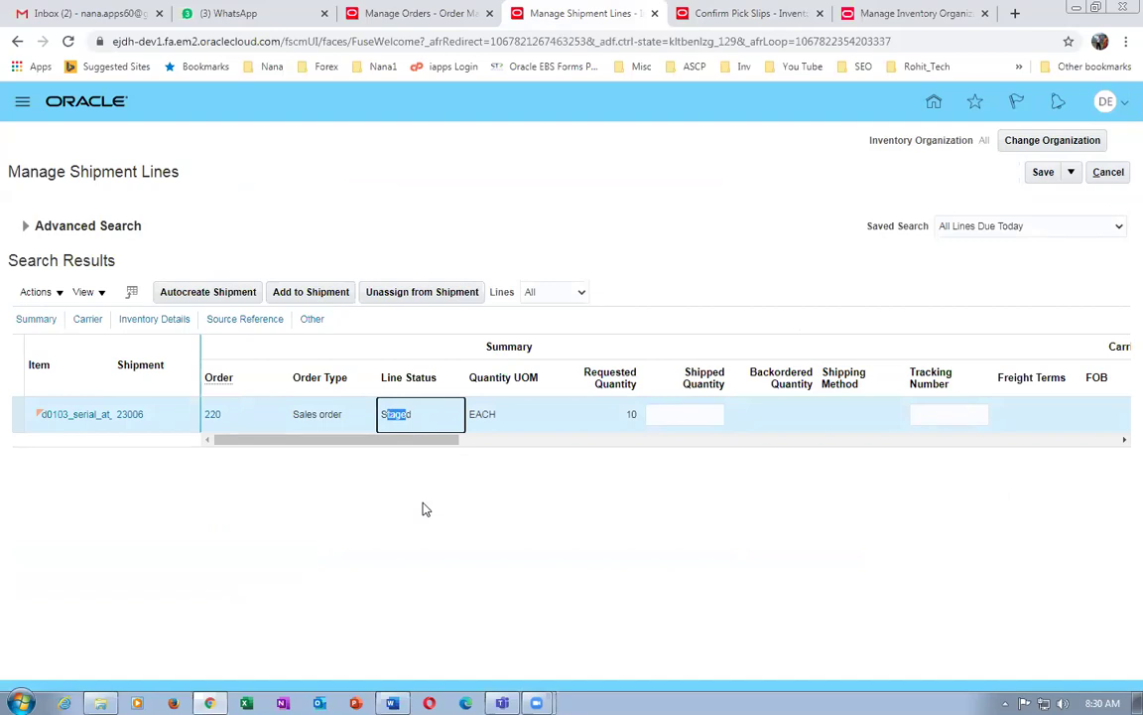
pyautogui.click(407, 544)
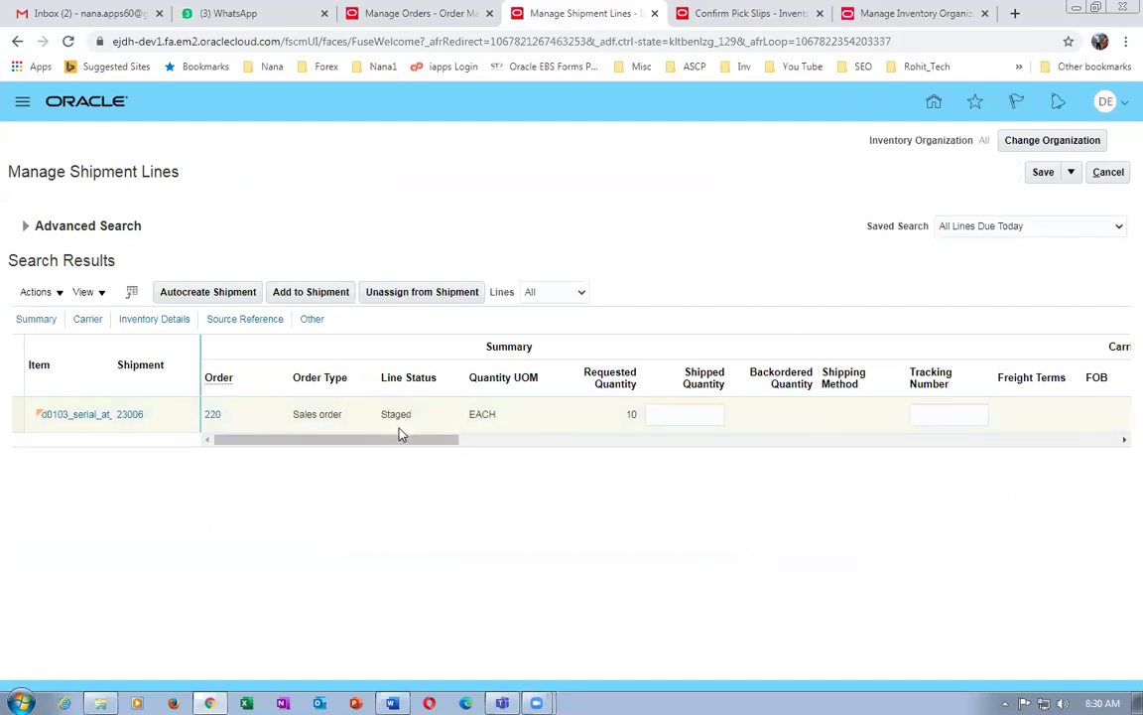
pyautogui.moveTo(383, 414); pyautogui.dragTo(397, 415)
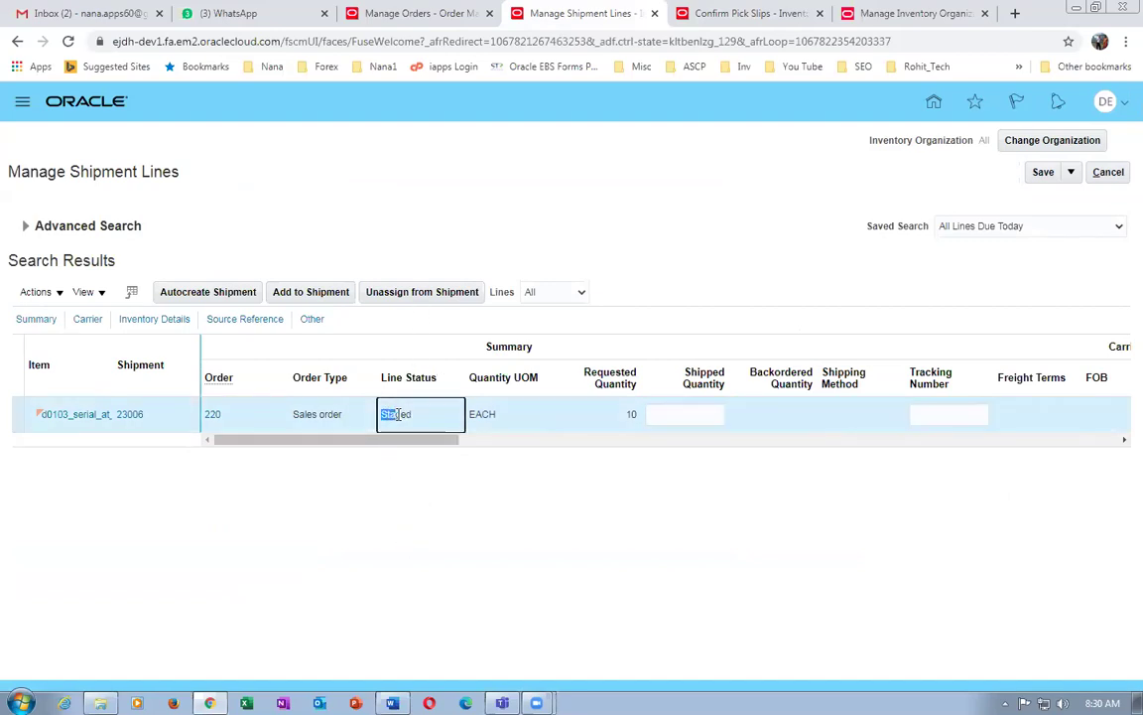
pyautogui.click(53, 482)
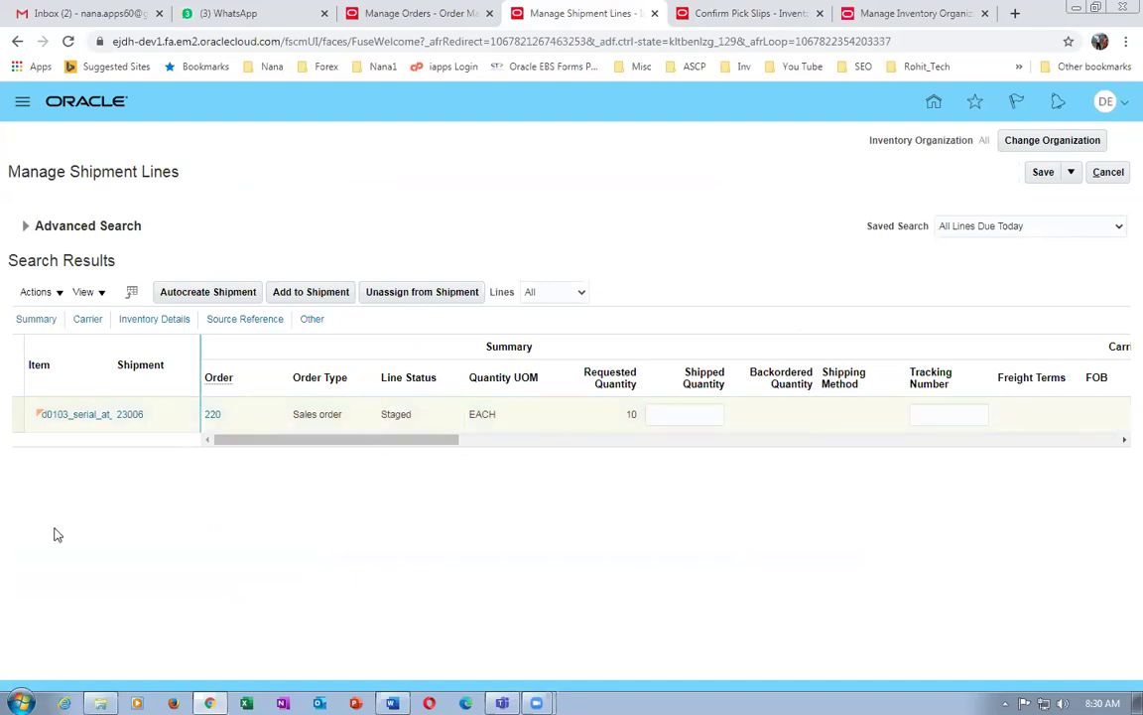
pyautogui.click(130, 415)
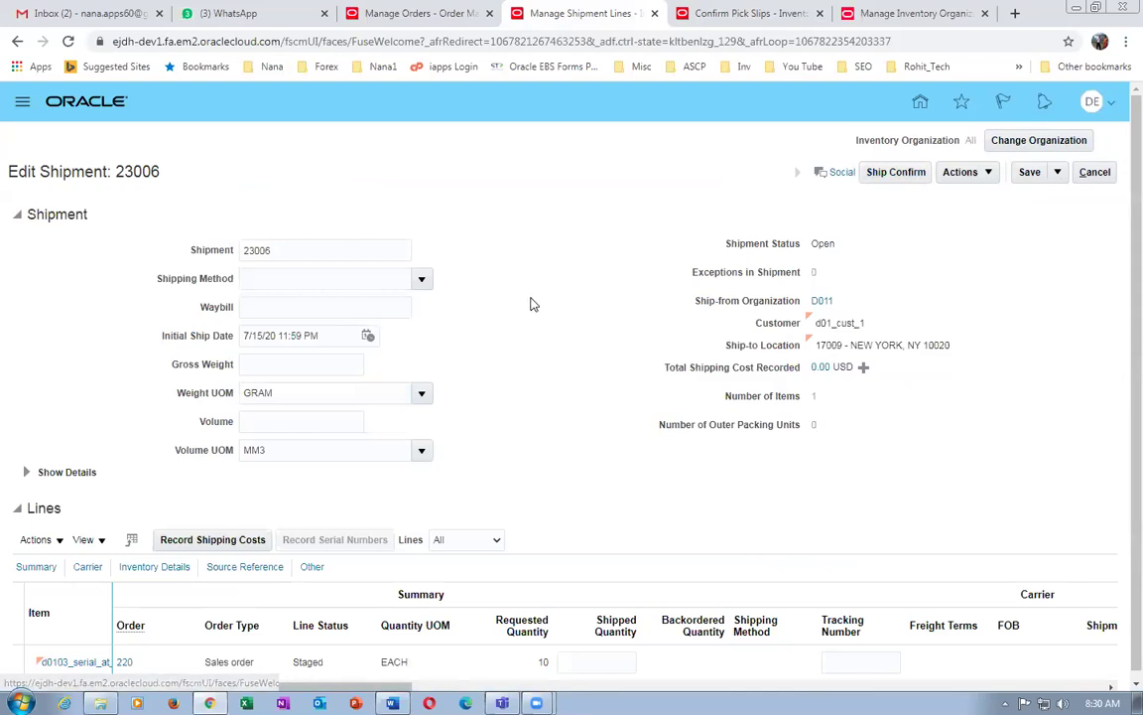
# Enter 0 as the shipment line's shipped quantity.
pyautogui.scroll(-1, 536, 308)
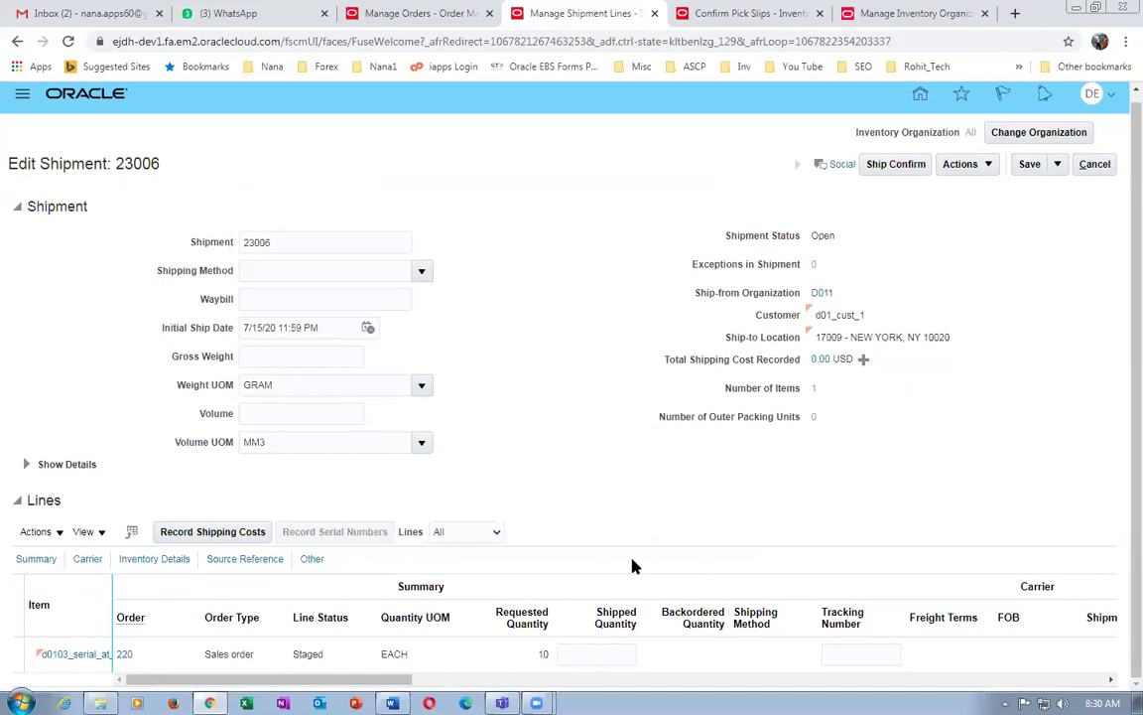
pyautogui.click(604, 653)
pyautogui.write('0')
pyautogui.press('Tab')
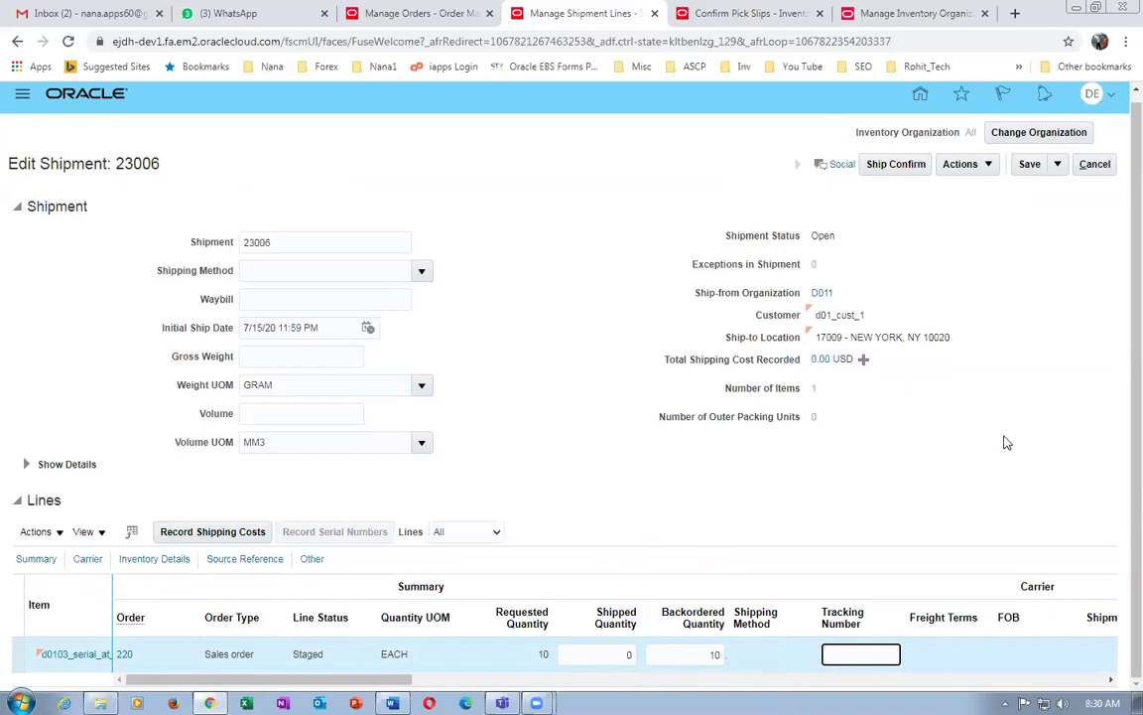
# Ship-confirm shipment 23006, accepting the warning.
pyautogui.click(905, 164)
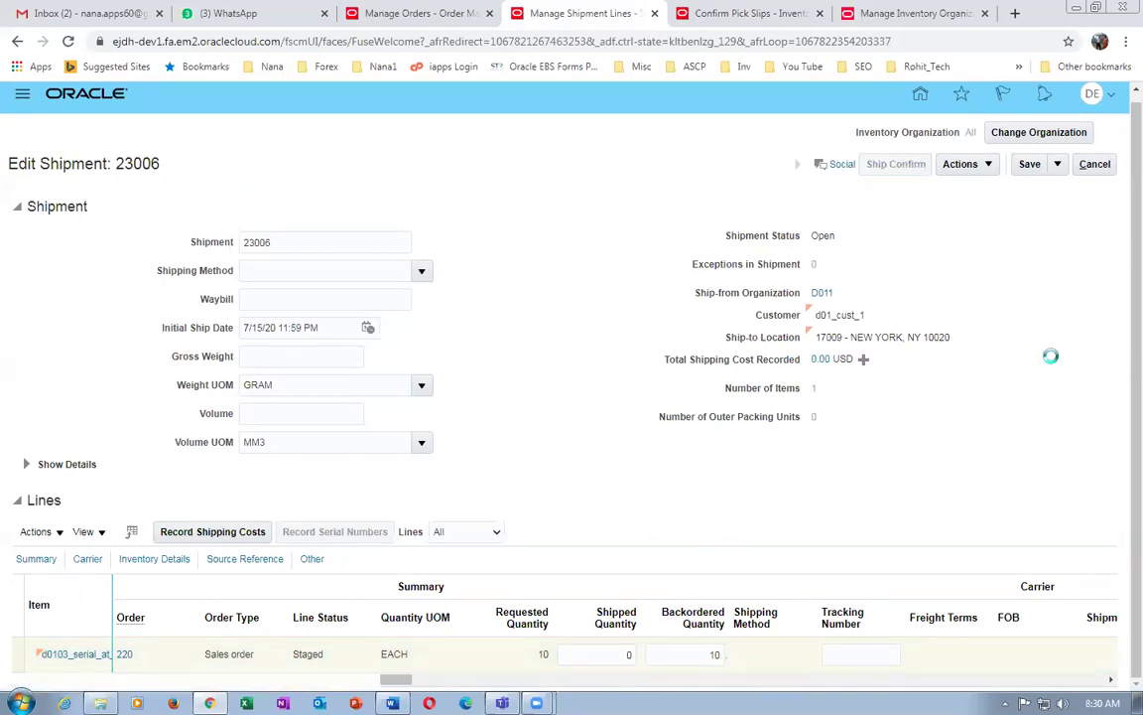
pyautogui.click(896, 165)
pyautogui.click(781, 436)
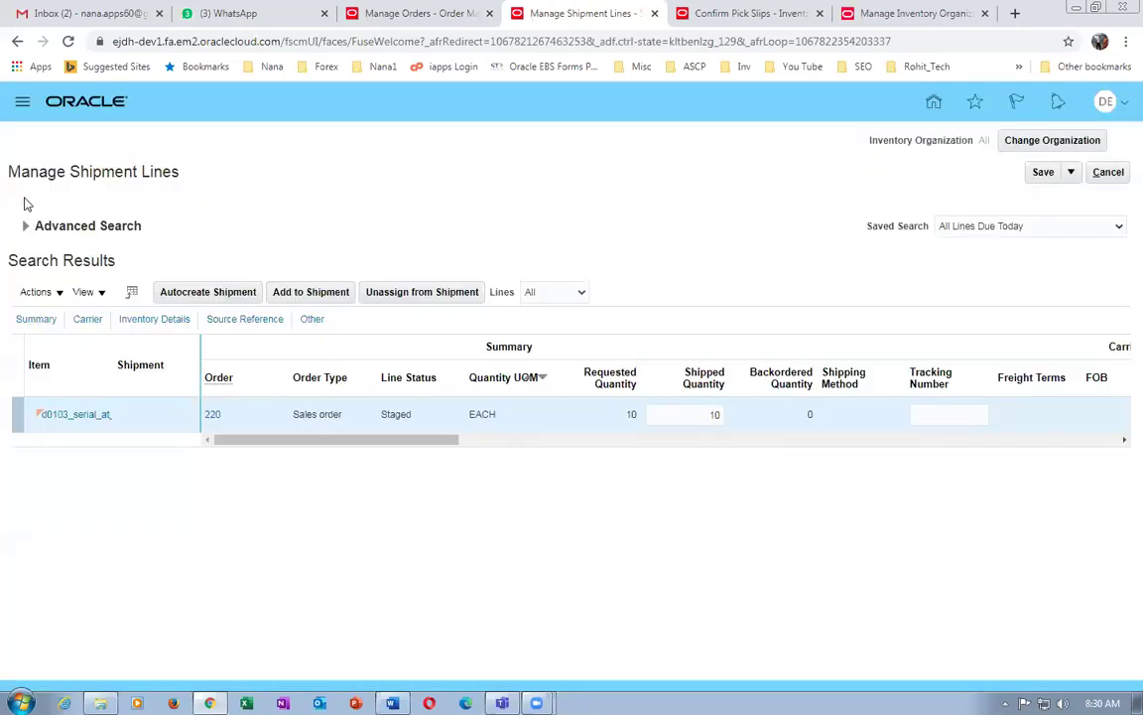
pyautogui.click(26, 225)
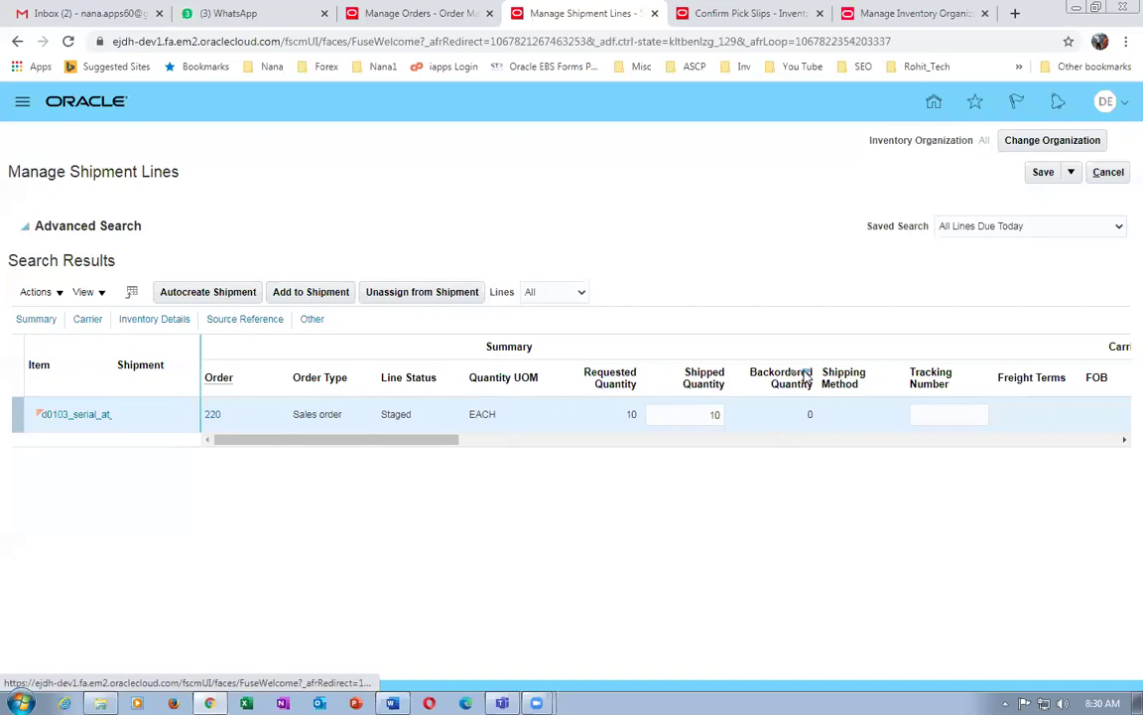
pyautogui.click(886, 376)
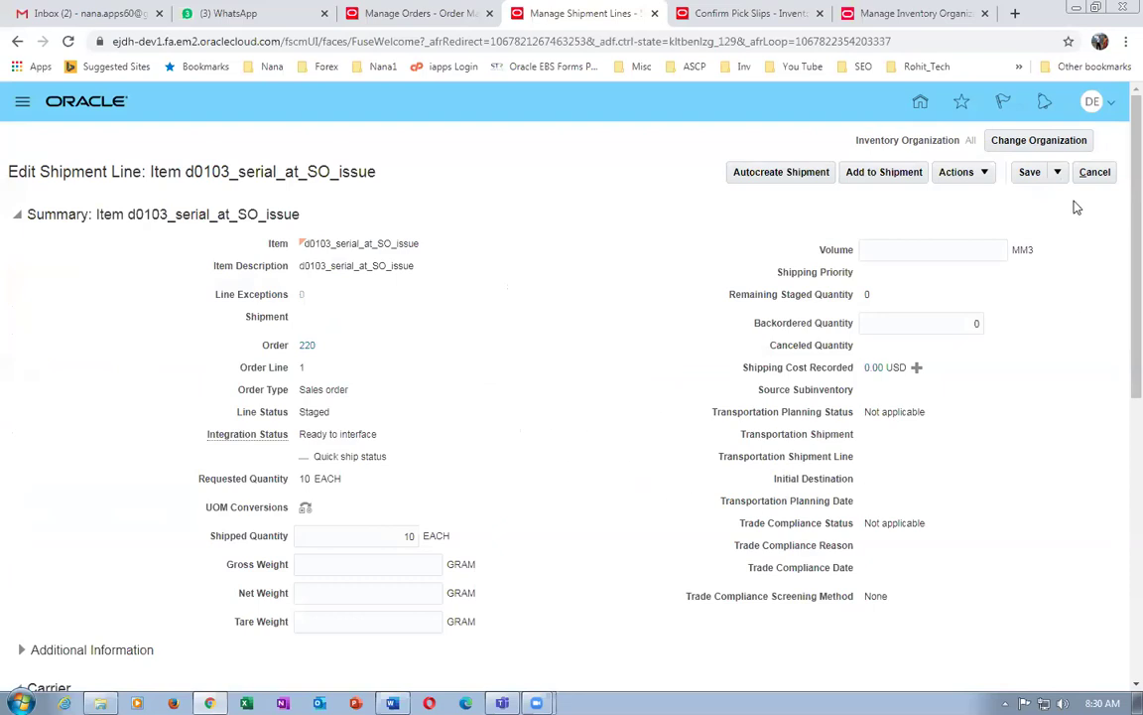
pyautogui.click(1059, 172)
pyautogui.click(1038, 197)
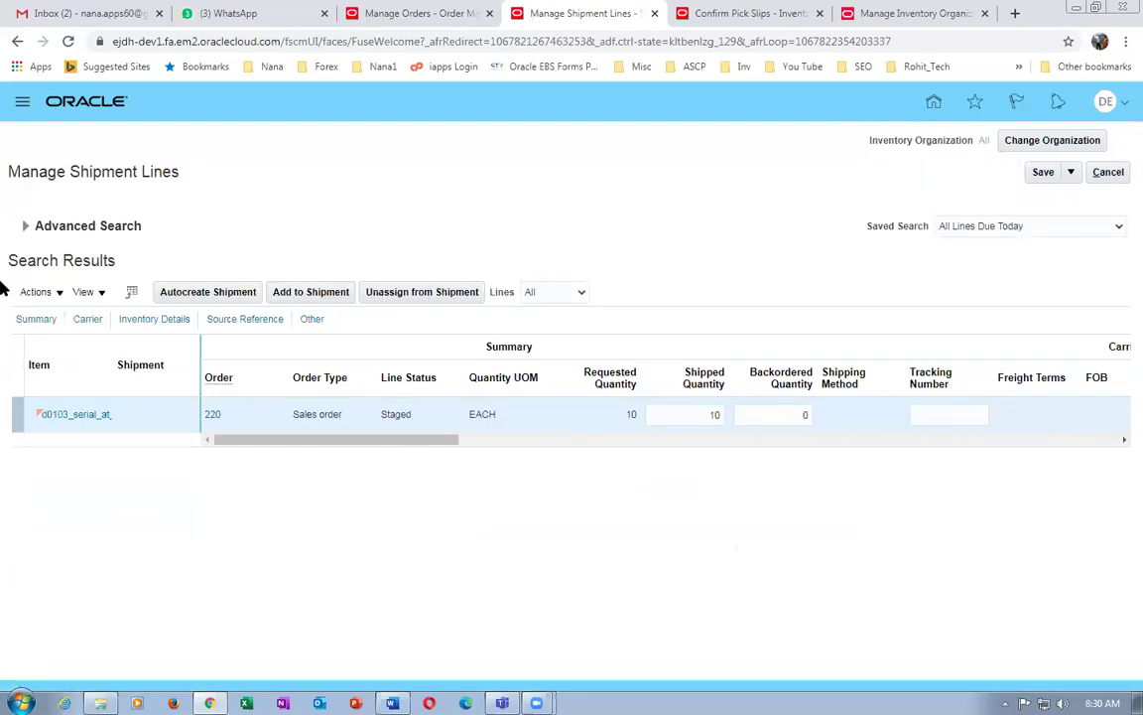
pyautogui.click(26, 225)
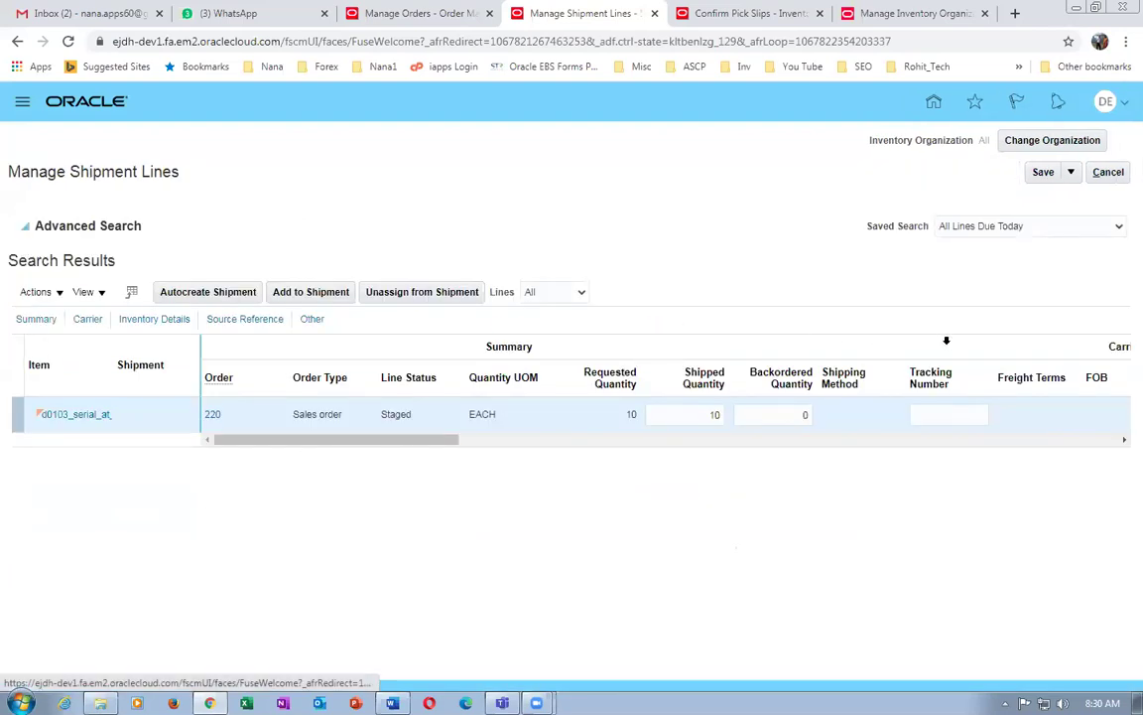
pyautogui.click(892, 383)
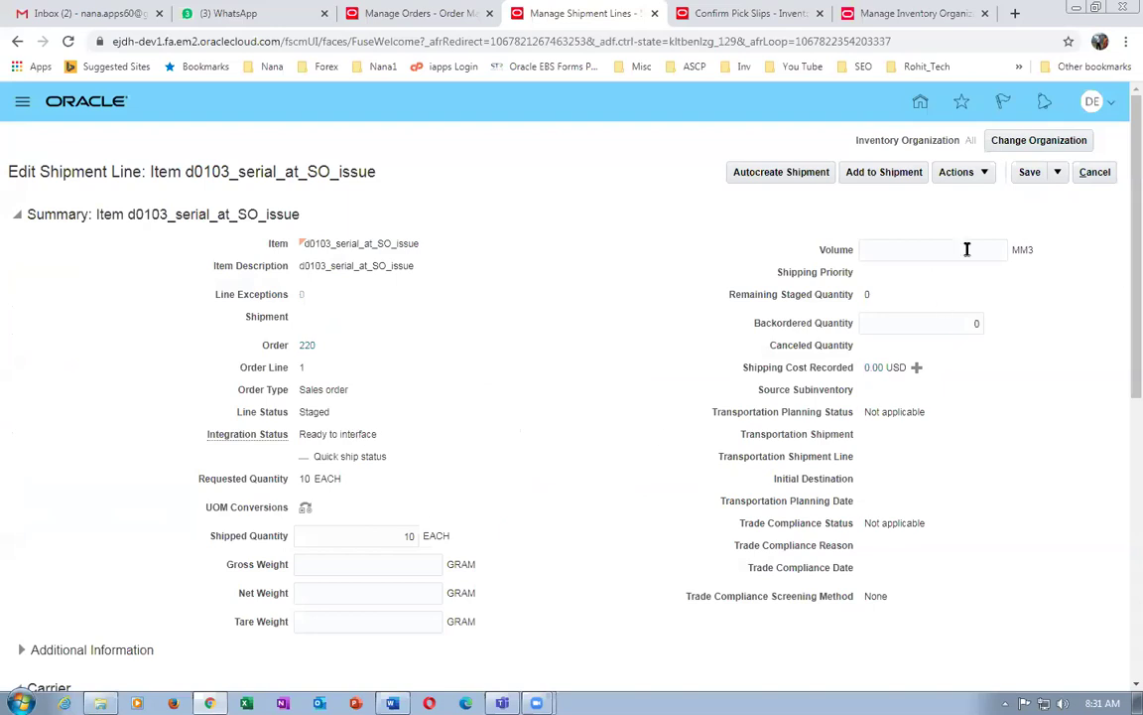
pyautogui.click(1056, 173)
pyautogui.click(1056, 196)
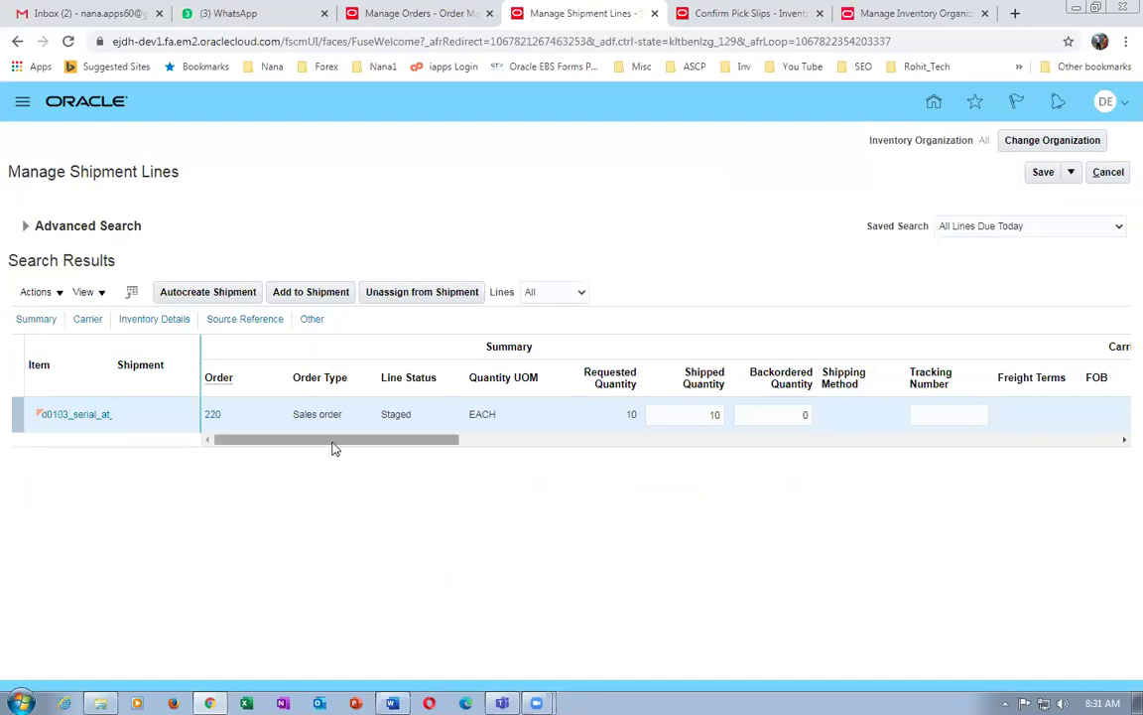
pyautogui.click(390, 414)
pyautogui.moveTo(382, 414); pyautogui.dragTo(402, 417)
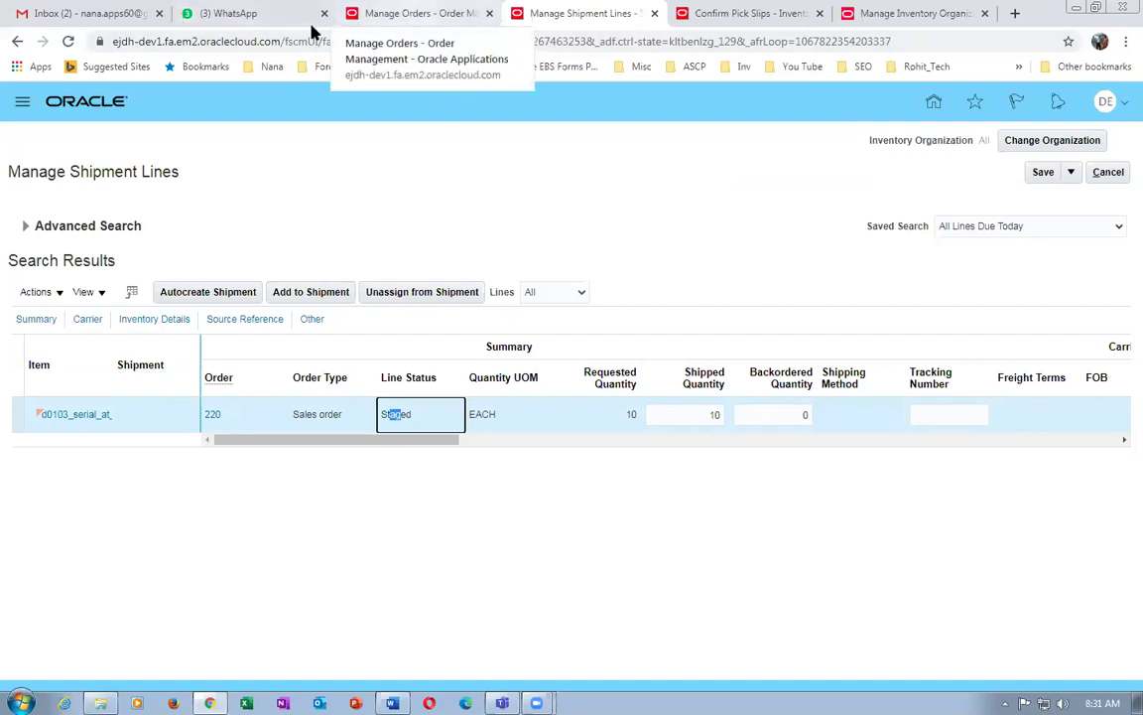
# Refresh order 220's orchestration, verify its fulfillment line shows Awaiting Shipping, then go to Inventory Organizations.
pyautogui.click(397, 14)
pyautogui.click(1043, 181)
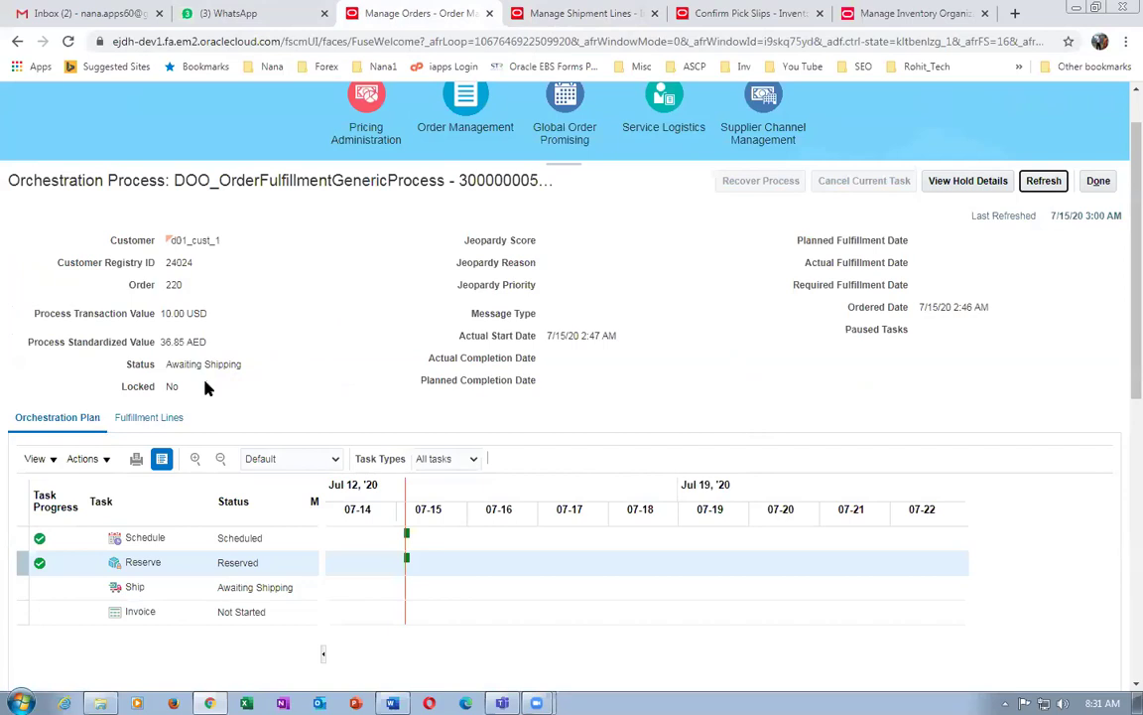
pyautogui.click(148, 418)
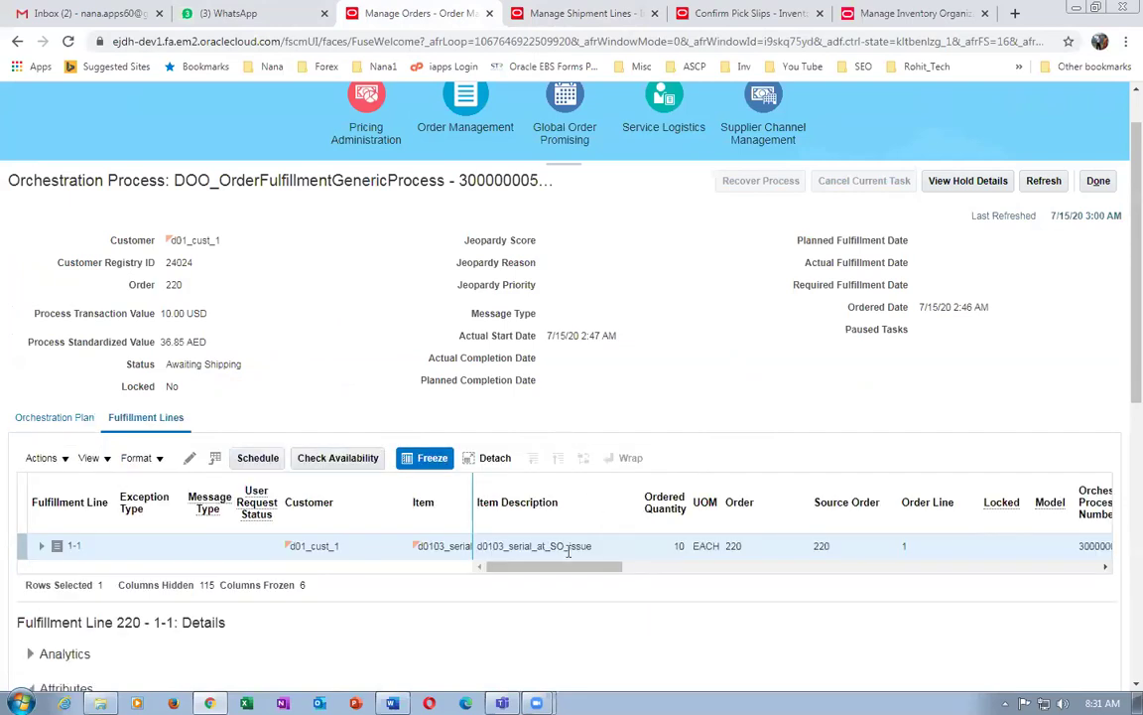
pyautogui.moveTo(559, 570); pyautogui.dragTo(638, 586)
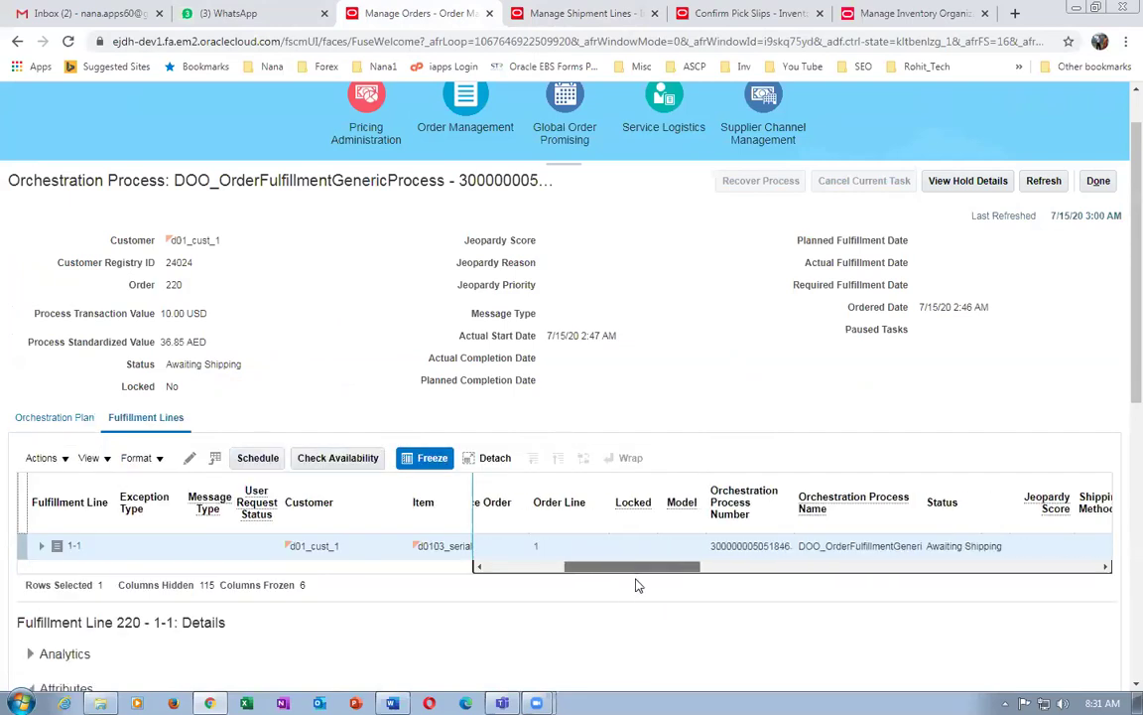
pyautogui.moveTo(927, 552); pyautogui.dragTo(982, 552)
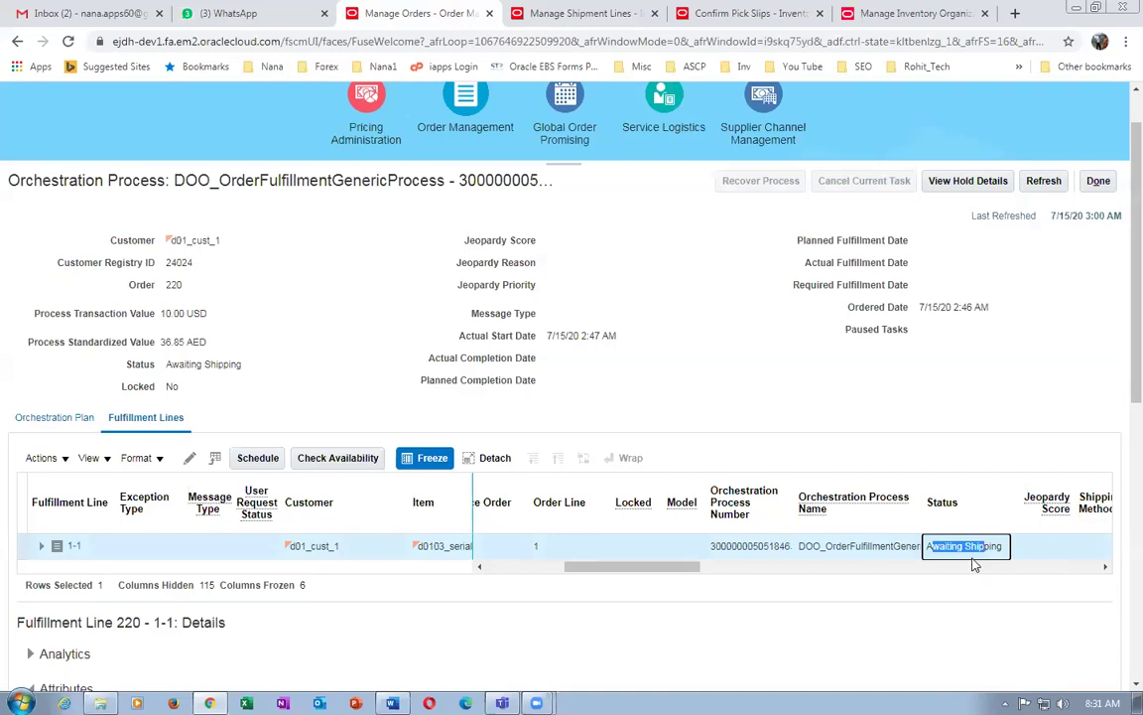
pyautogui.click(1044, 180)
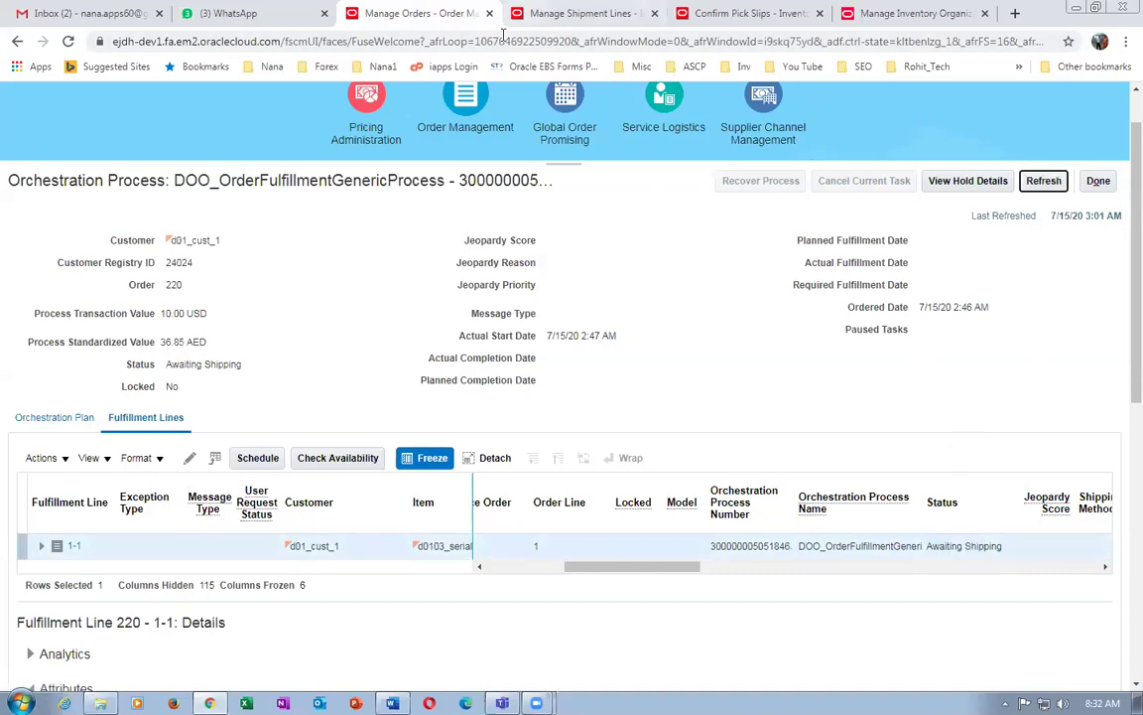
pyautogui.click(749, 12)
pyautogui.click(914, 13)
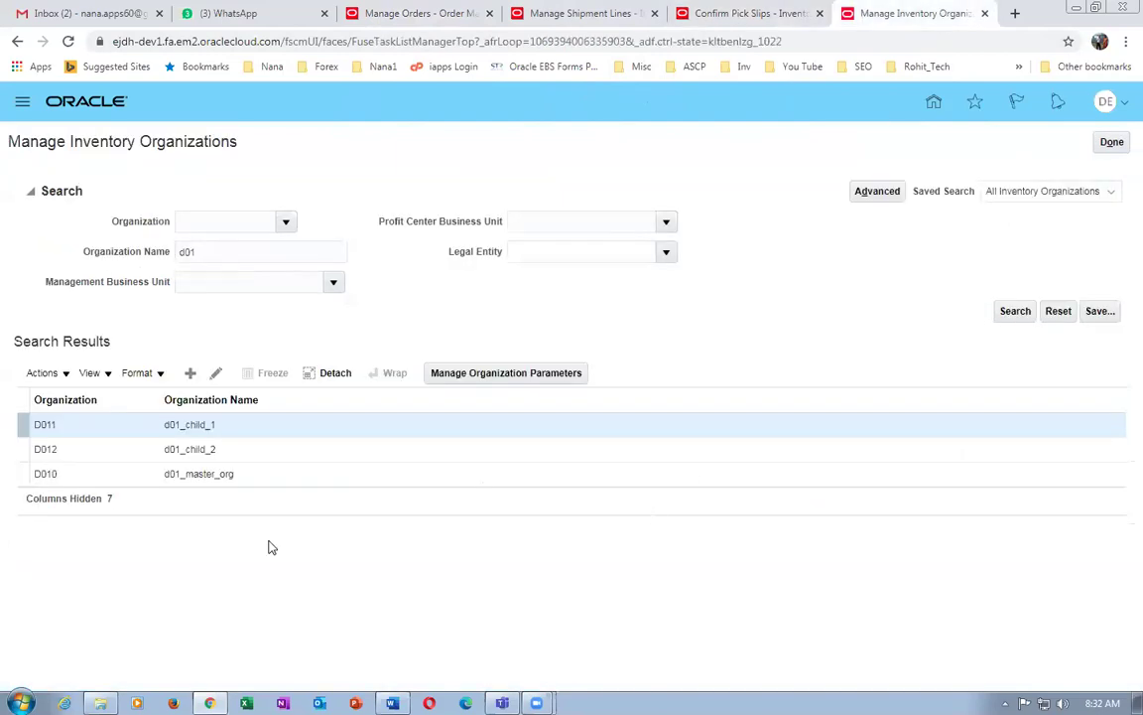
# Return to the Manage Shipment Lines page, check the line status, and cancel out.
pyautogui.click(750, 13)
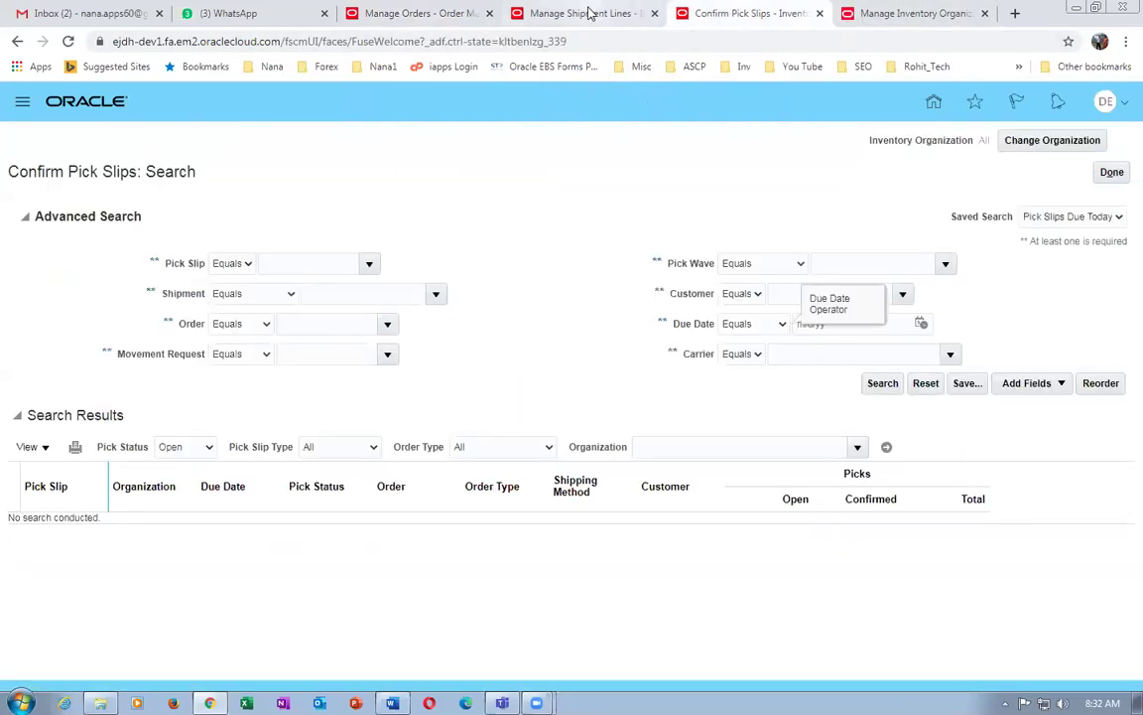
pyautogui.click(581, 13)
pyautogui.click(410, 426)
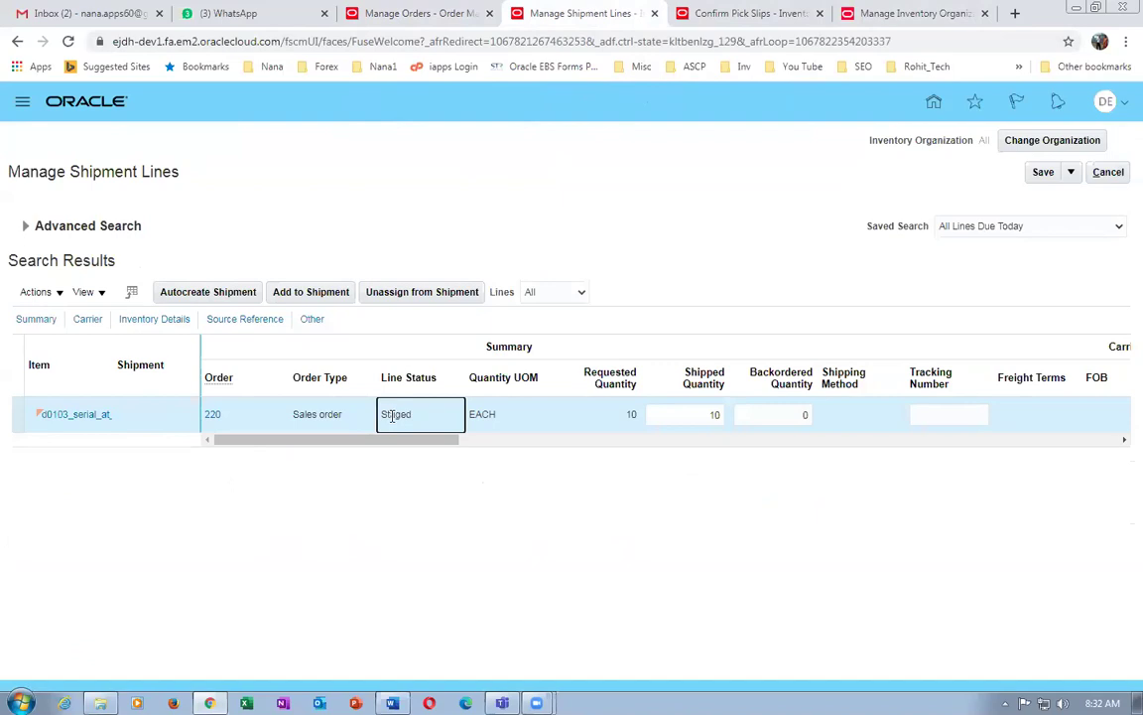
pyautogui.click(1111, 175)
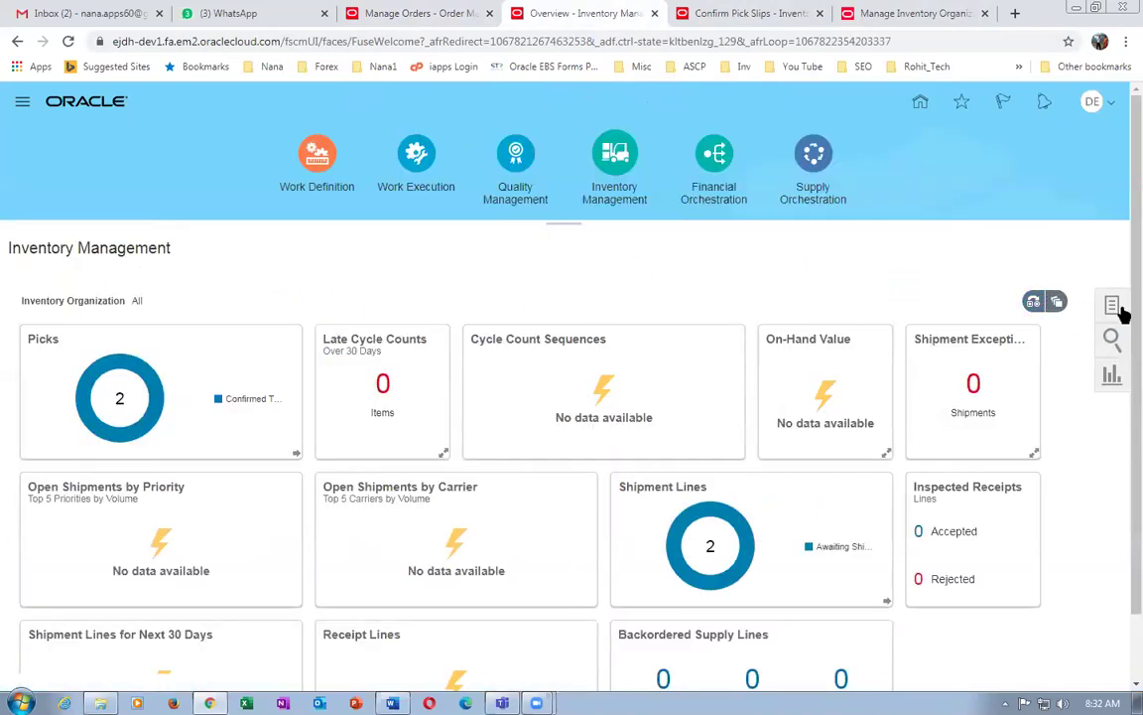
# Search Manage Shipment Lines for order 220 with scheduled ship date operator Before.
pyautogui.click(1112, 304)
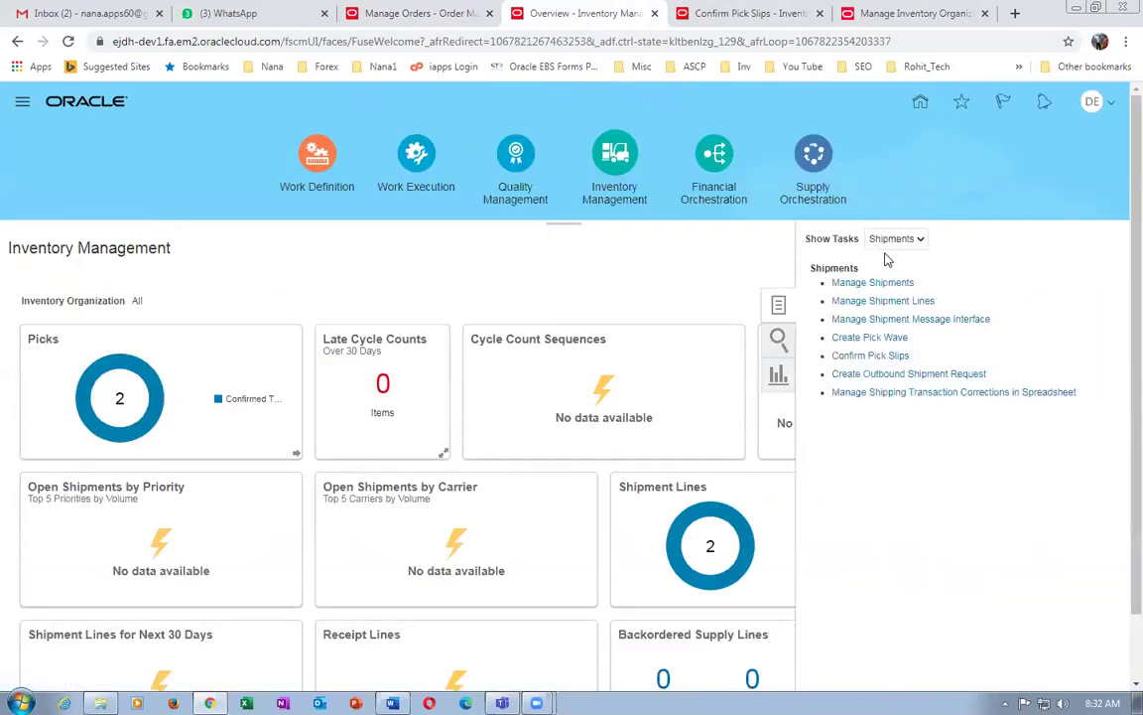
pyautogui.click(875, 302)
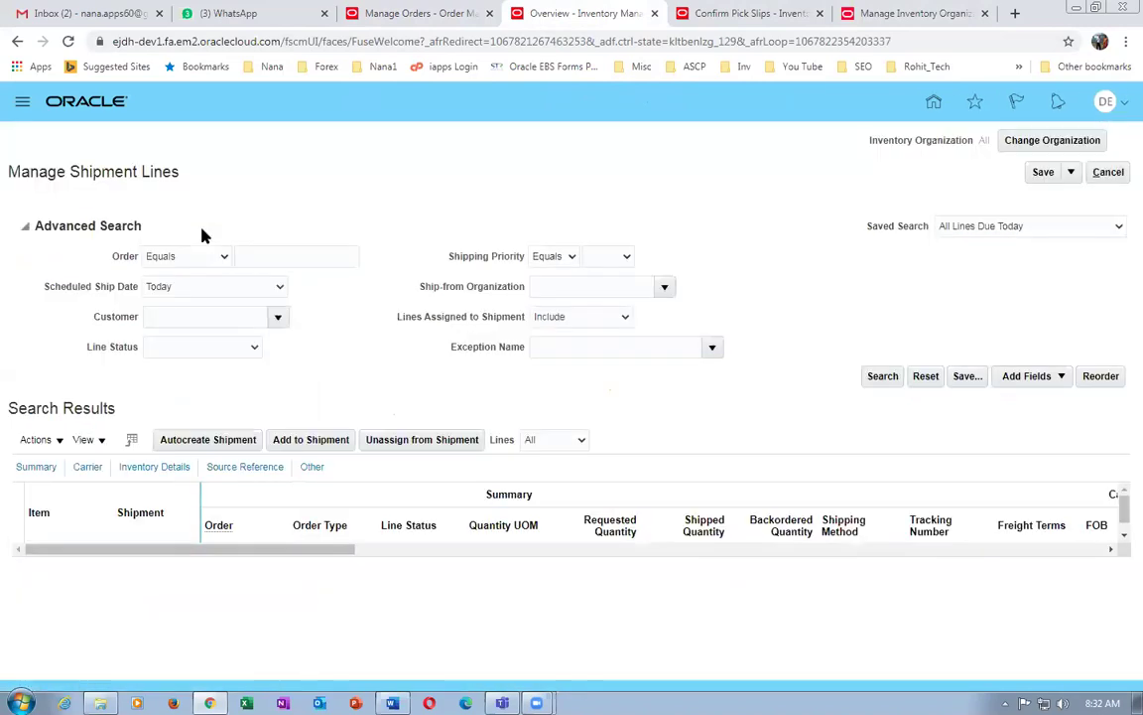
pyautogui.click(214, 285)
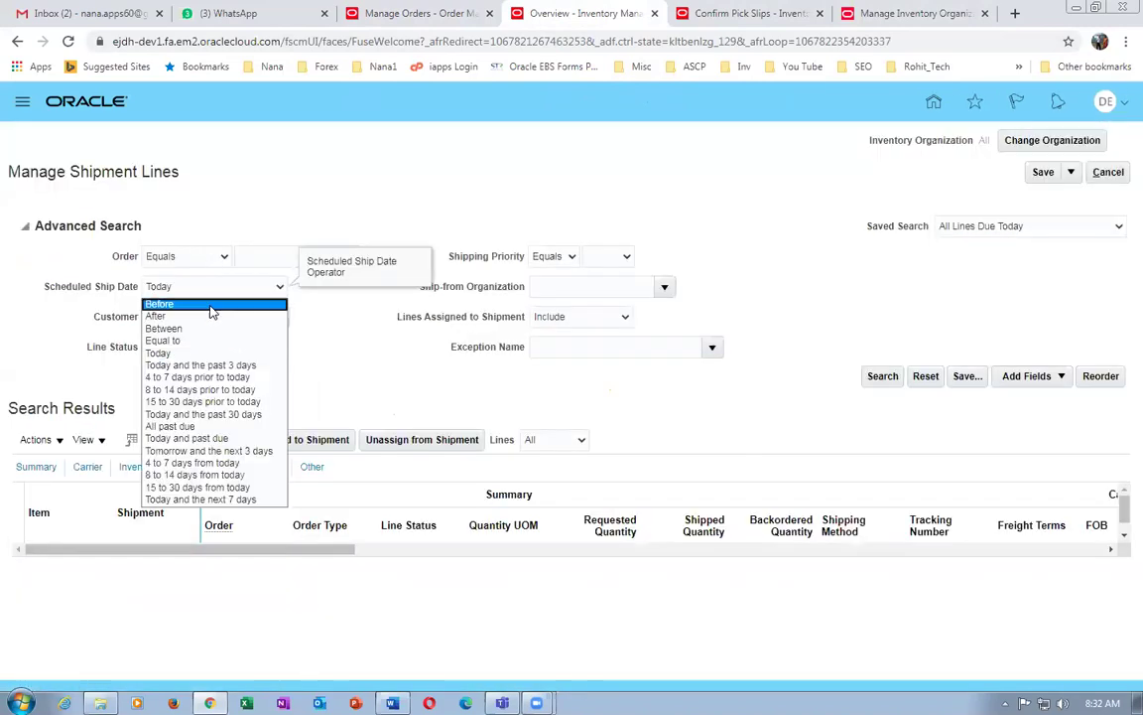
pyautogui.click(159, 300)
pyautogui.click(275, 255)
pyautogui.write('220')
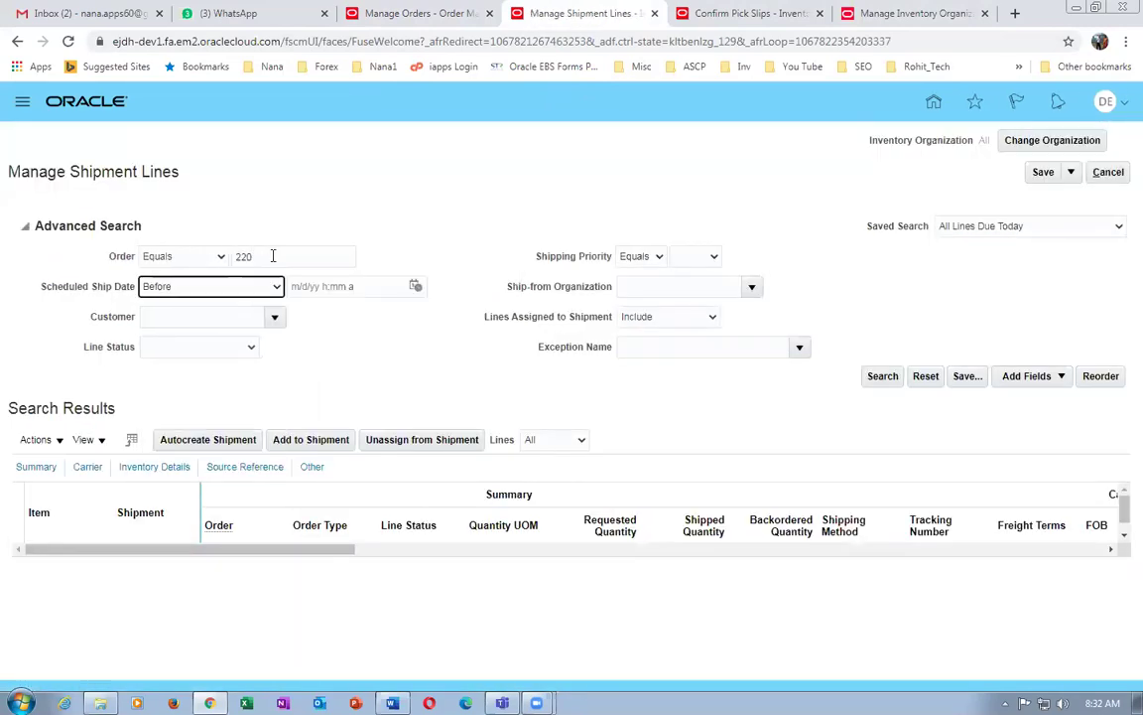
pyautogui.click(882, 375)
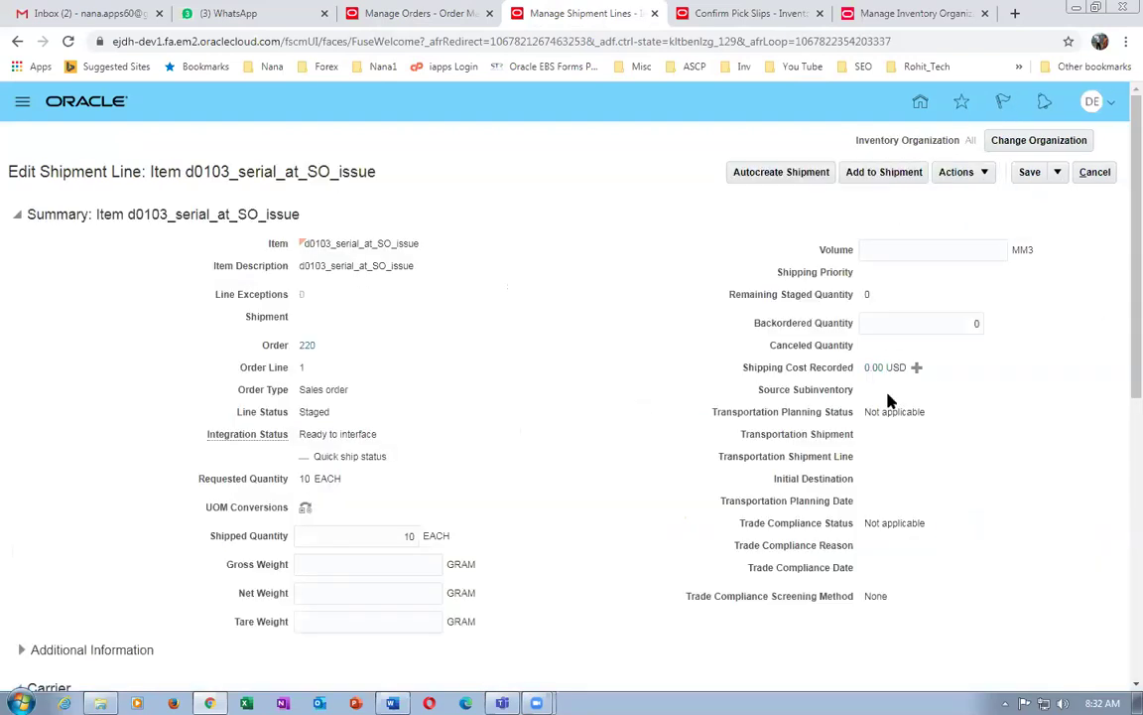
pyautogui.moveTo(300, 412); pyautogui.dragTo(320, 424)
# Close Manage Inventory Organizations and open Manage Item Quantities from the Inventory Management work area.
pyautogui.click(854, 13)
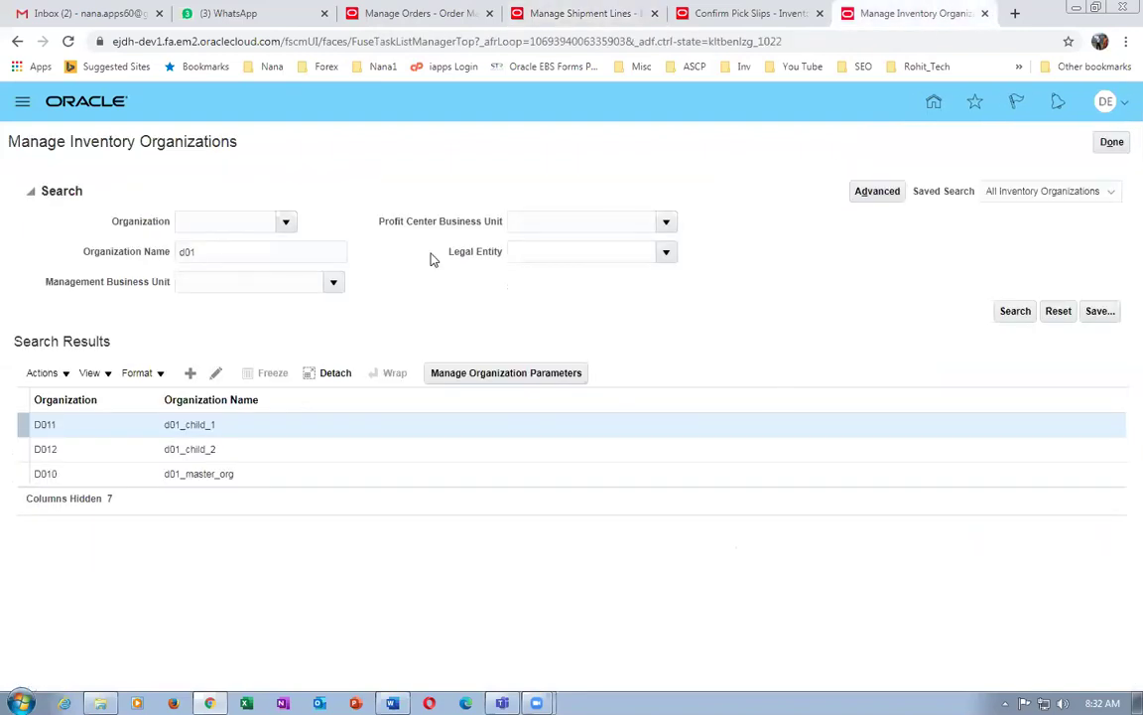
pyautogui.click(1112, 142)
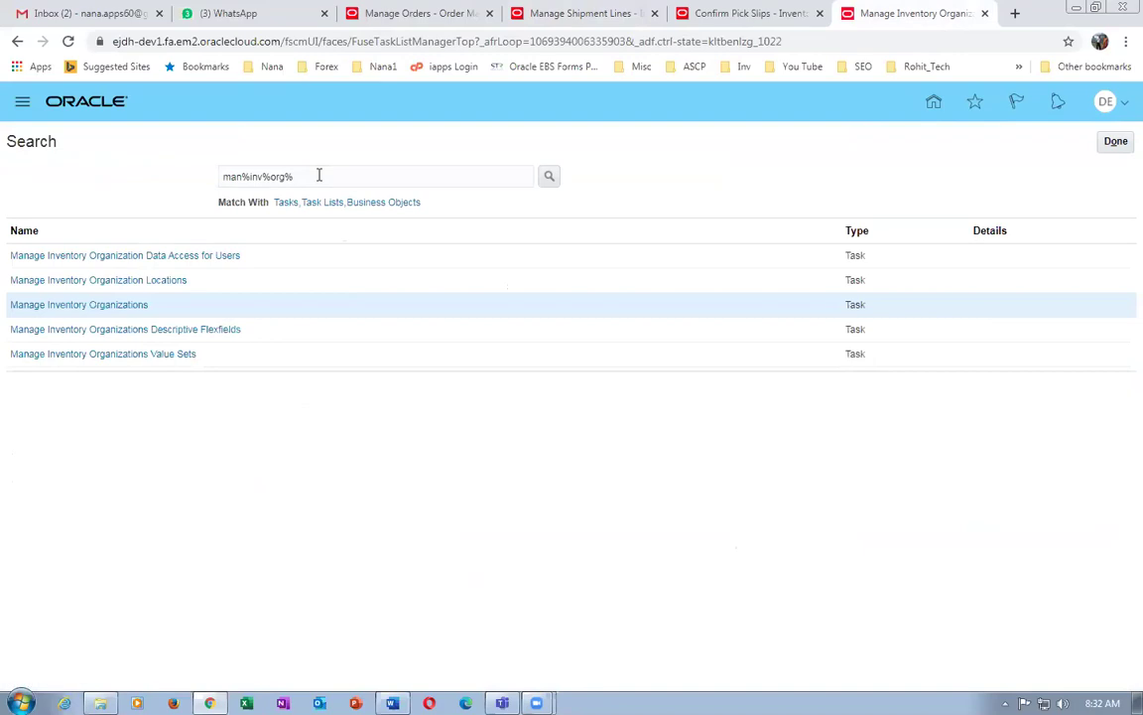
pyautogui.click(933, 102)
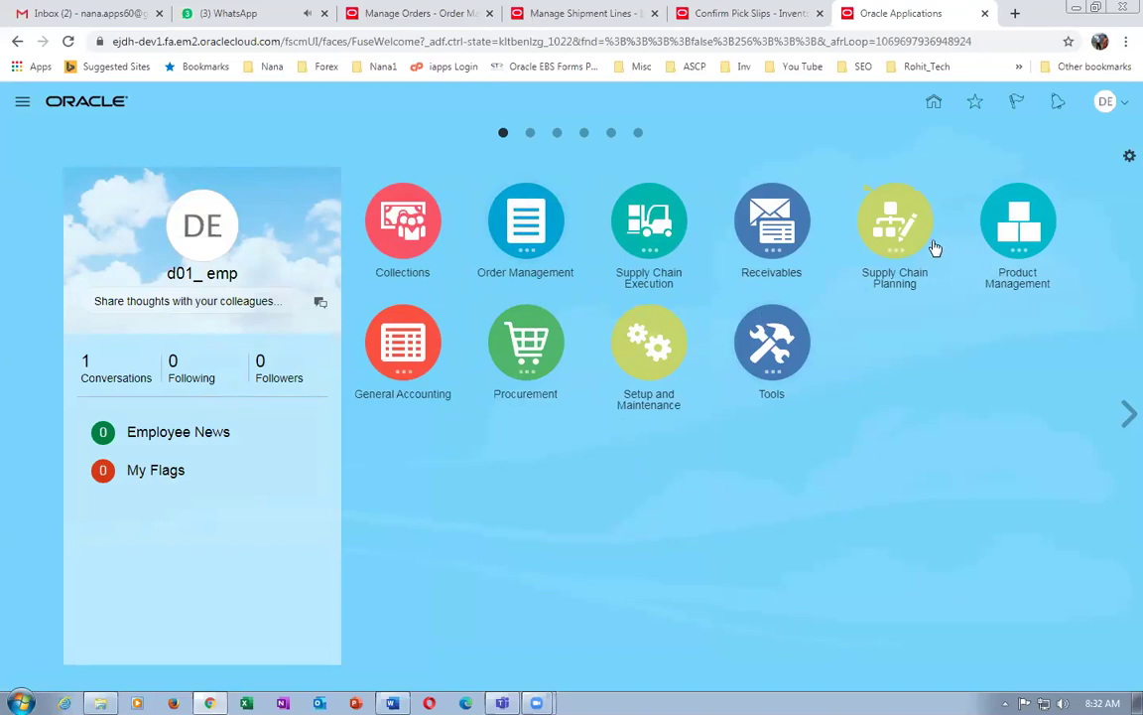
pyautogui.click(647, 242)
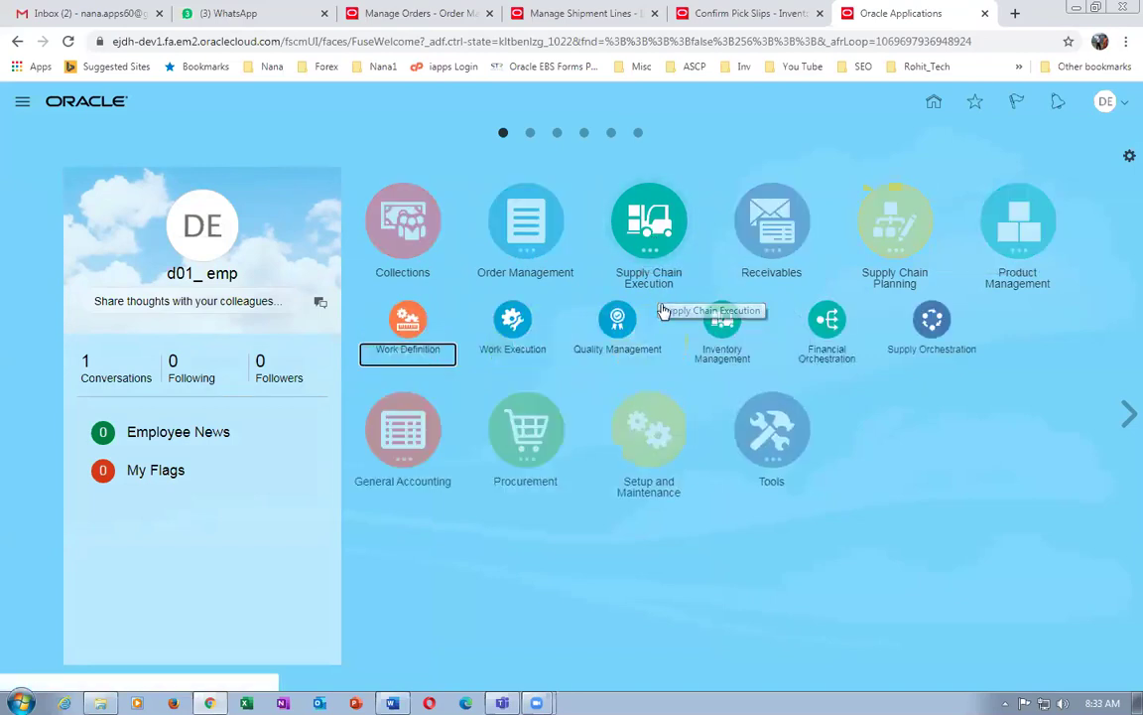
pyautogui.click(719, 327)
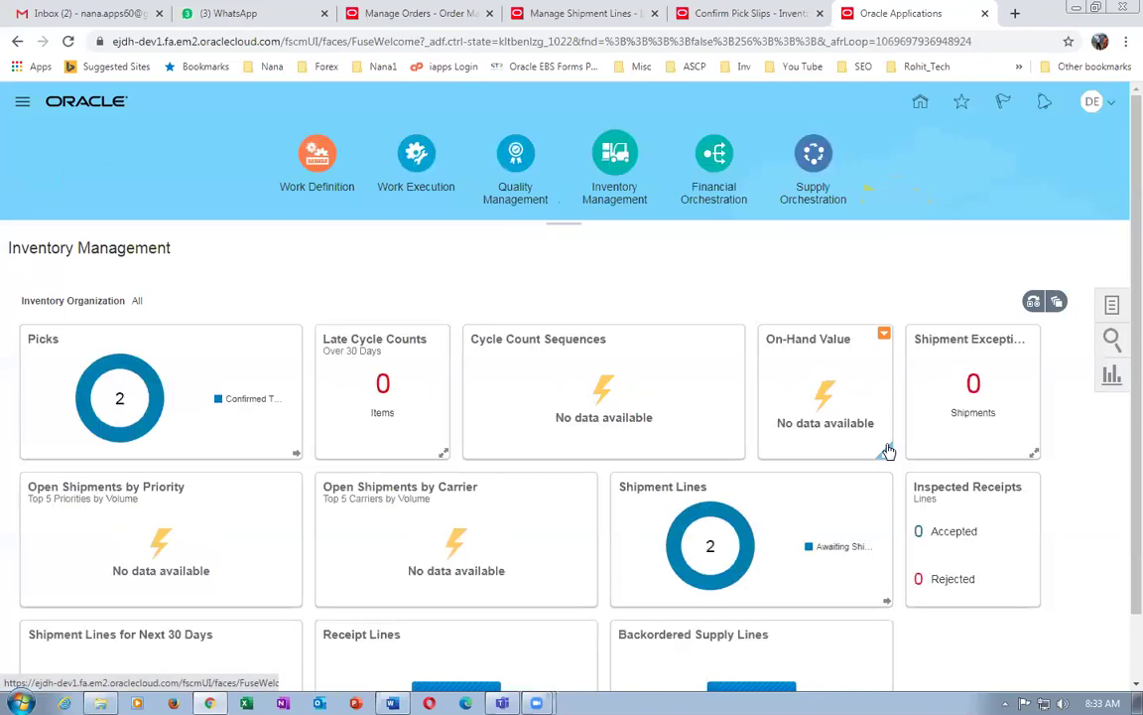
pyautogui.click(1114, 306)
pyautogui.click(880, 276)
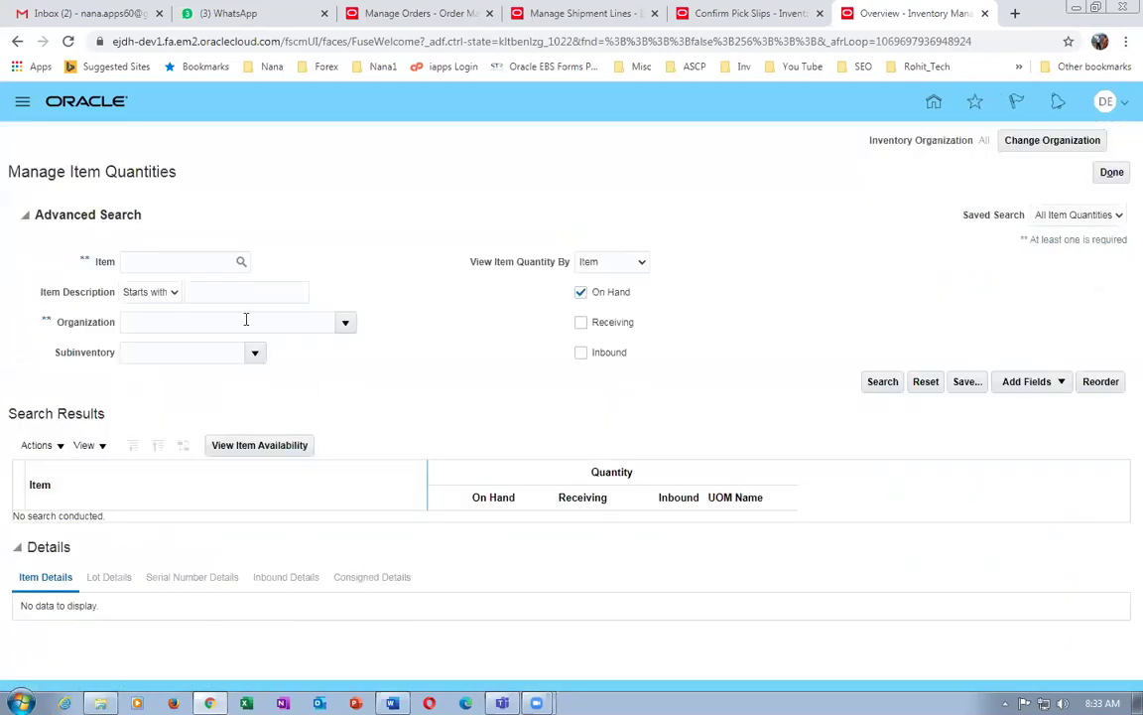
# Search on-hand quantities for item d0103_serial_at_SO_issue and expand organization D011.
pyautogui.click(206, 266)
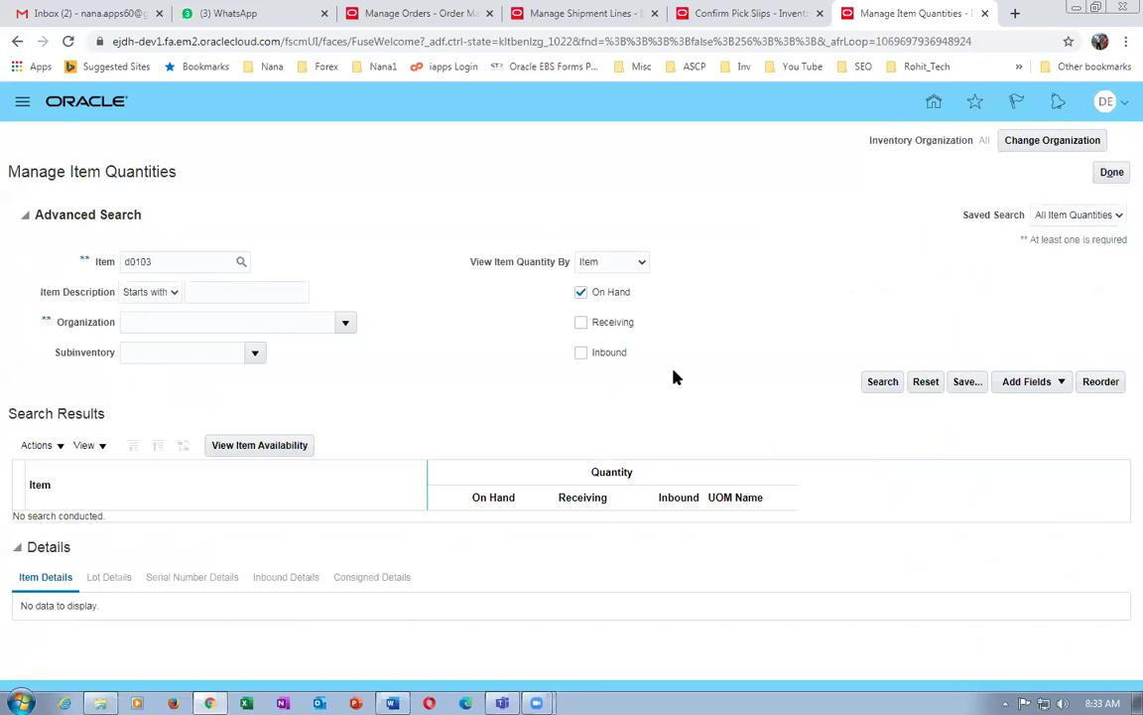
pyautogui.click(876, 387)
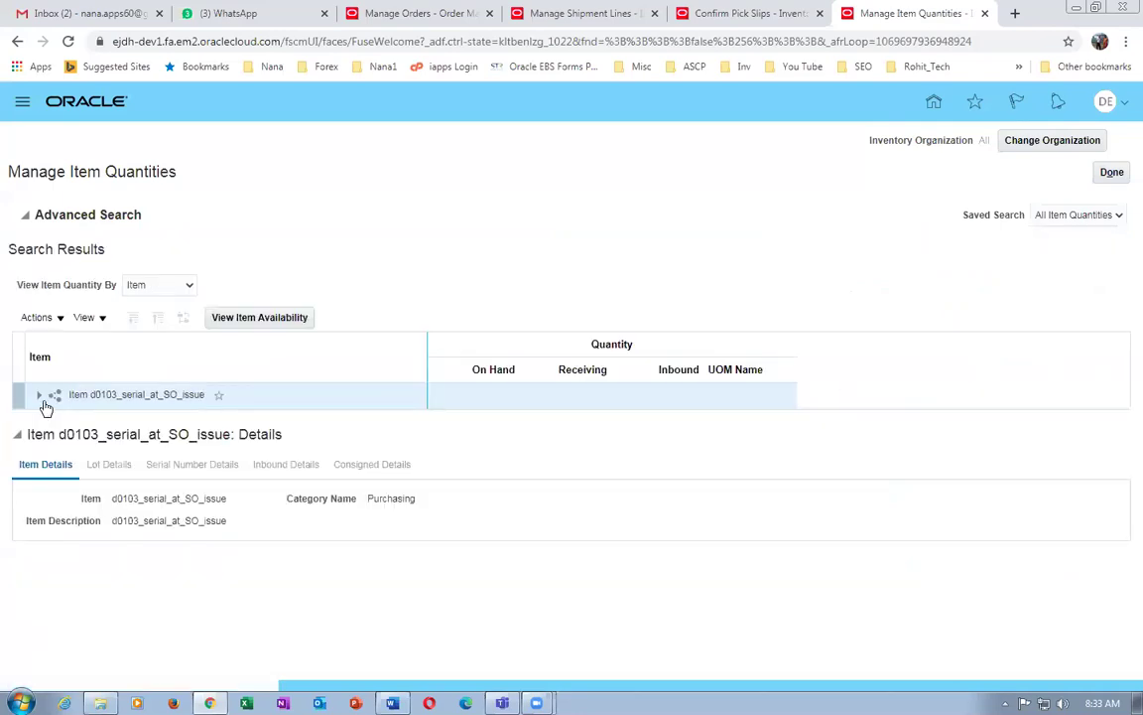
pyautogui.click(40, 400)
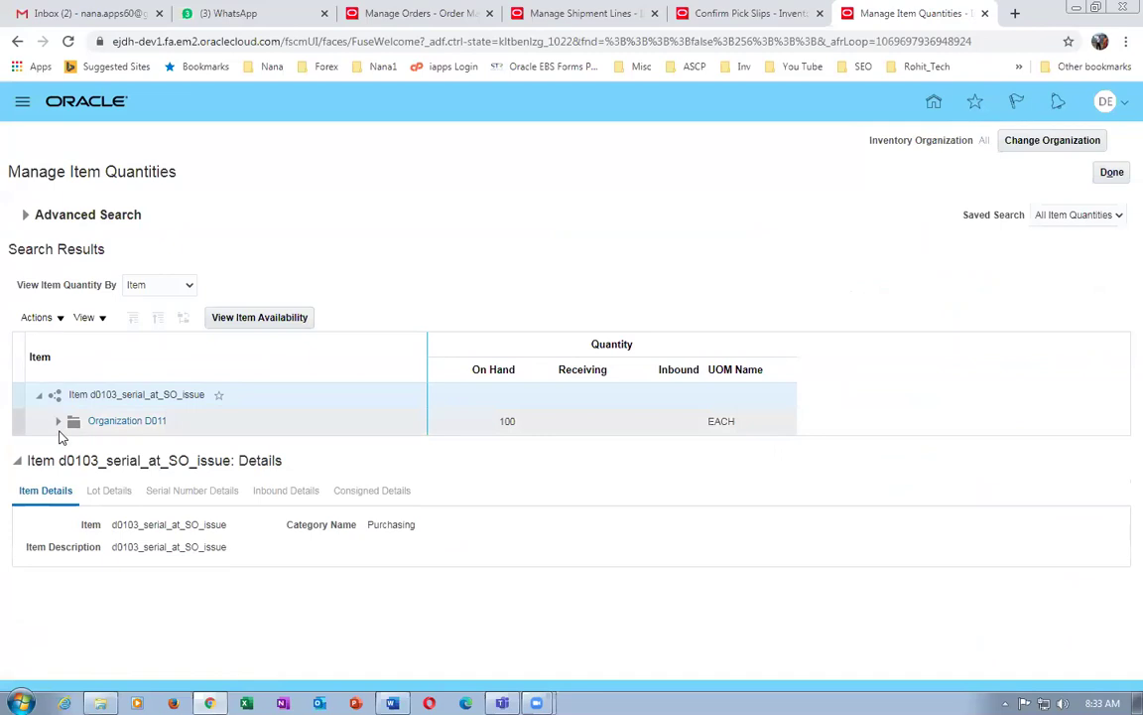
pyautogui.click(60, 434)
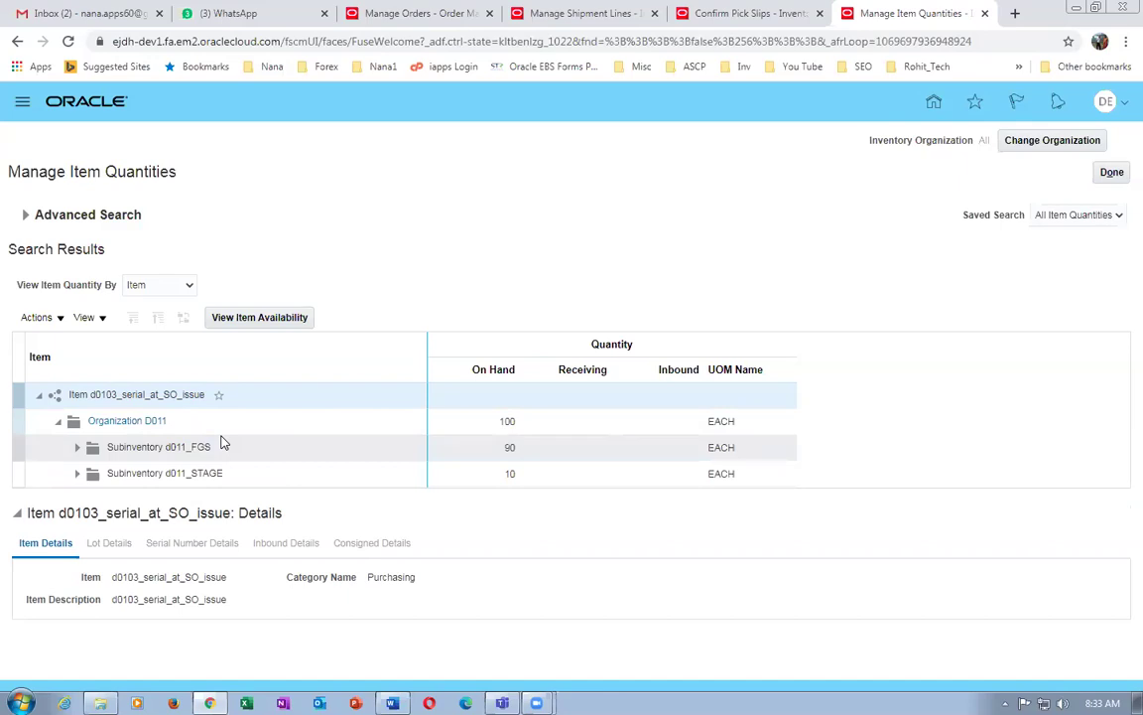
# Review d011_FGS (90) and d011_STAGE (10) quantities, then return to order 220's shipment line.
pyautogui.click(260, 476)
pyautogui.click(573, 480)
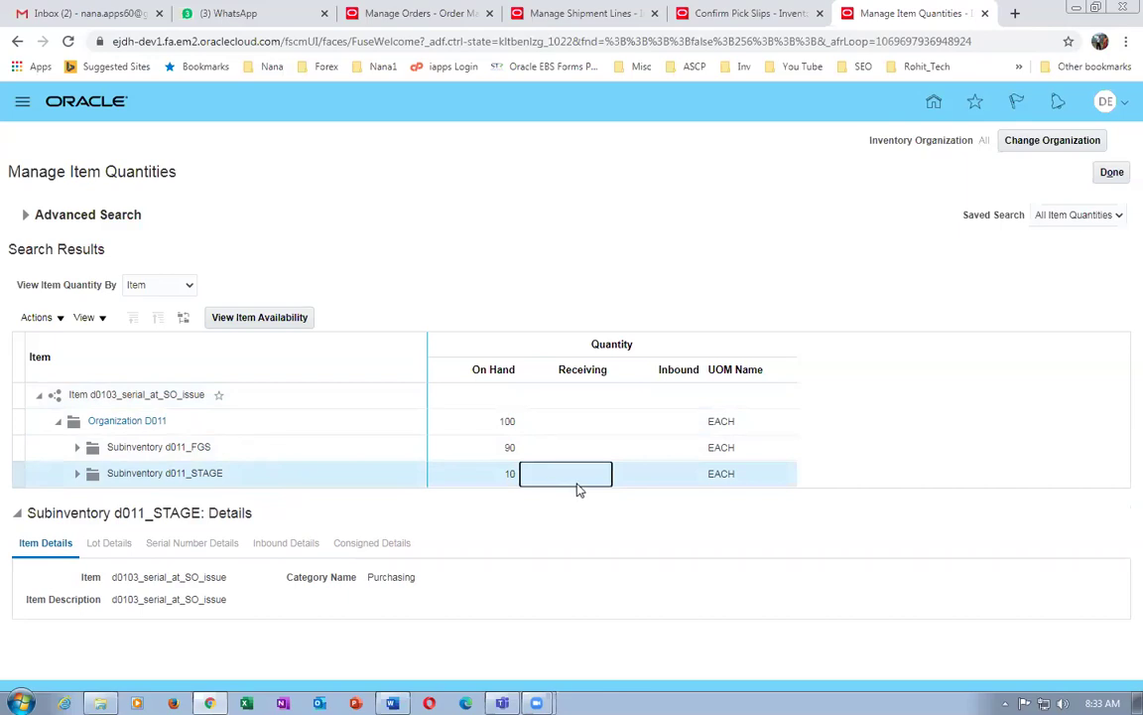
pyautogui.click(302, 453)
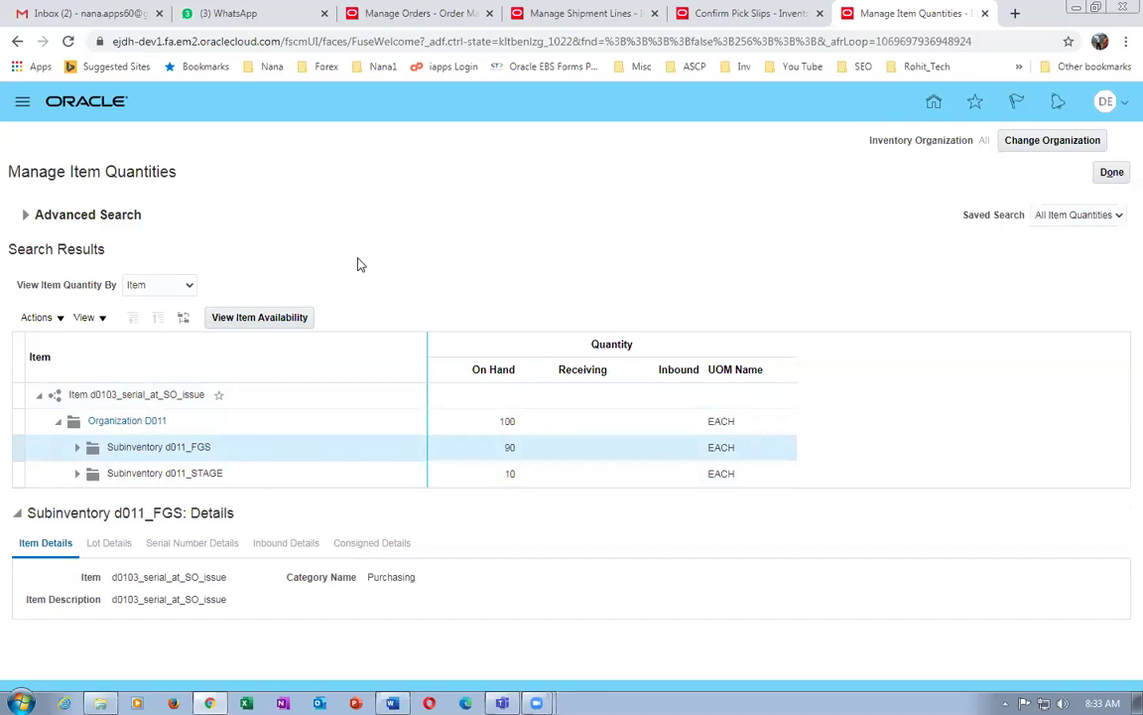
pyautogui.click(265, 477)
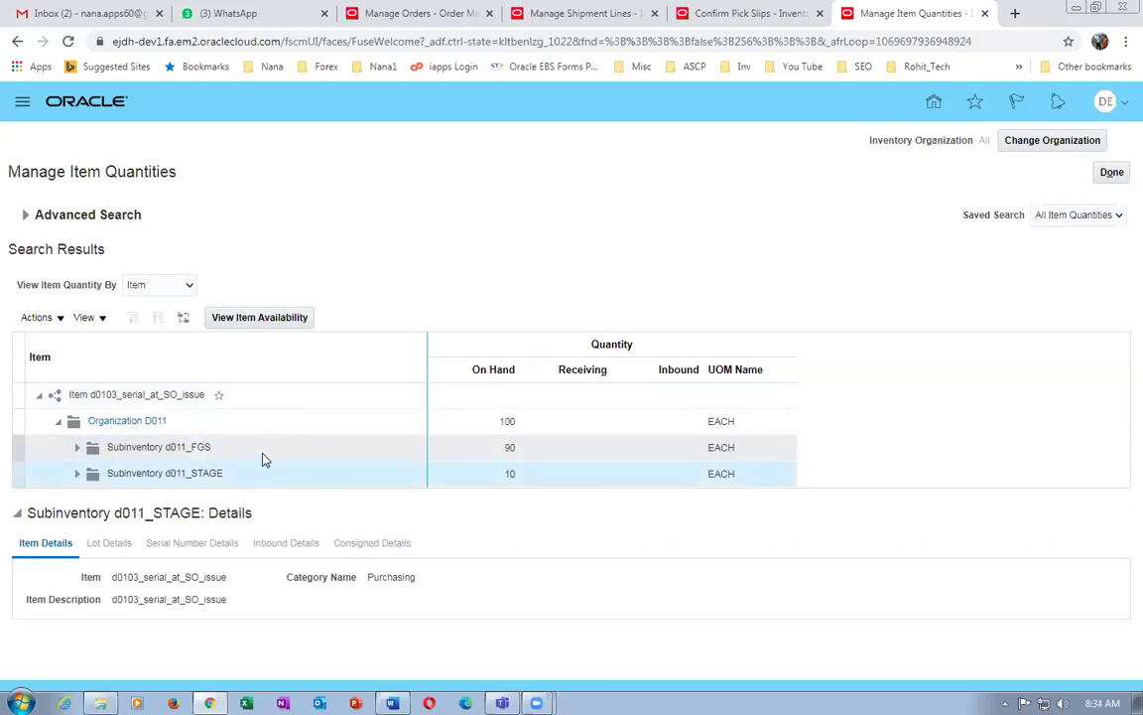
pyautogui.click(261, 449)
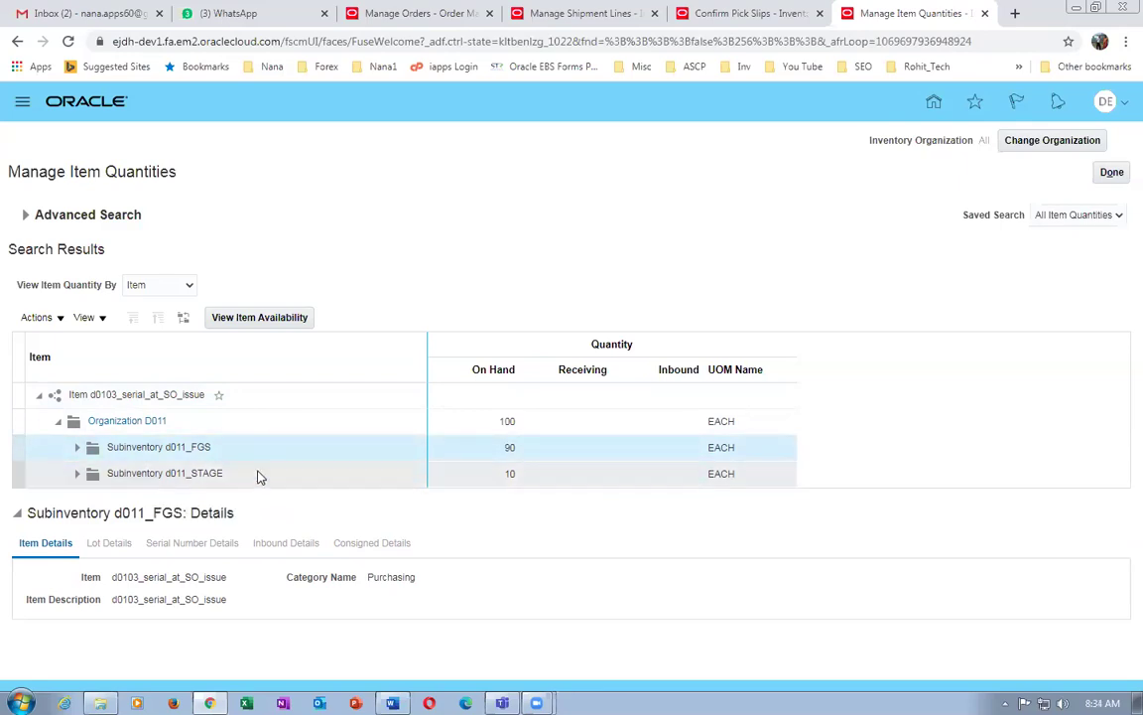
pyautogui.click(256, 474)
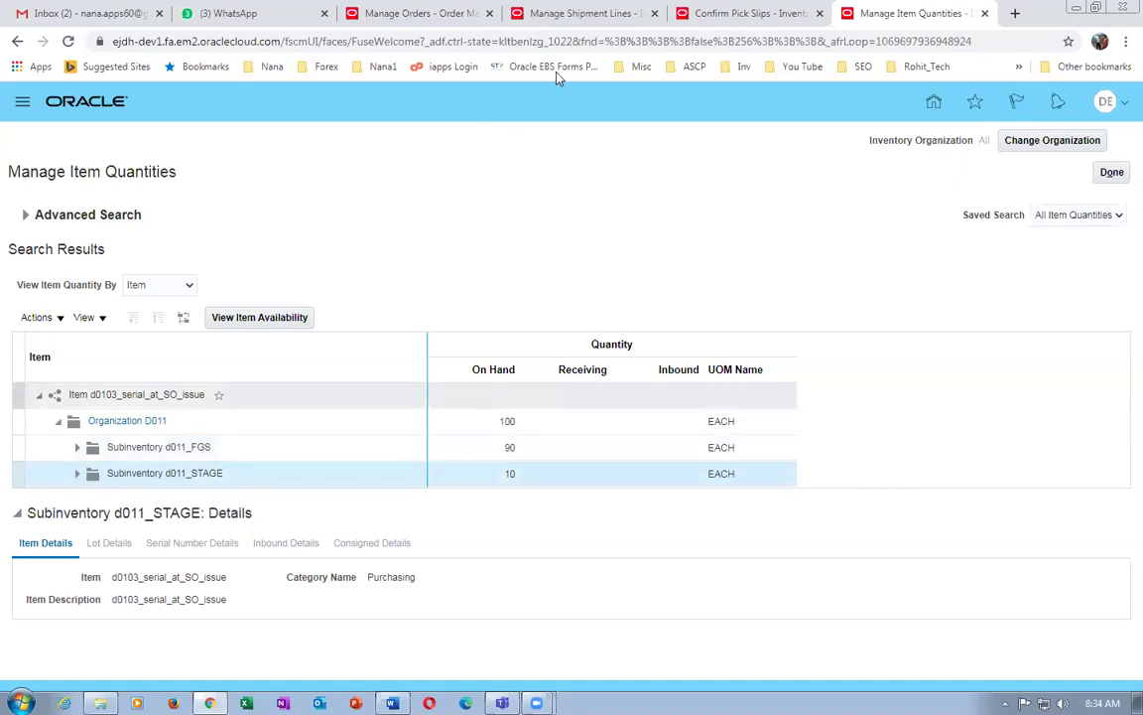
pyautogui.click(563, 13)
pyautogui.moveTo(309, 428); pyautogui.dragTo(334, 418)
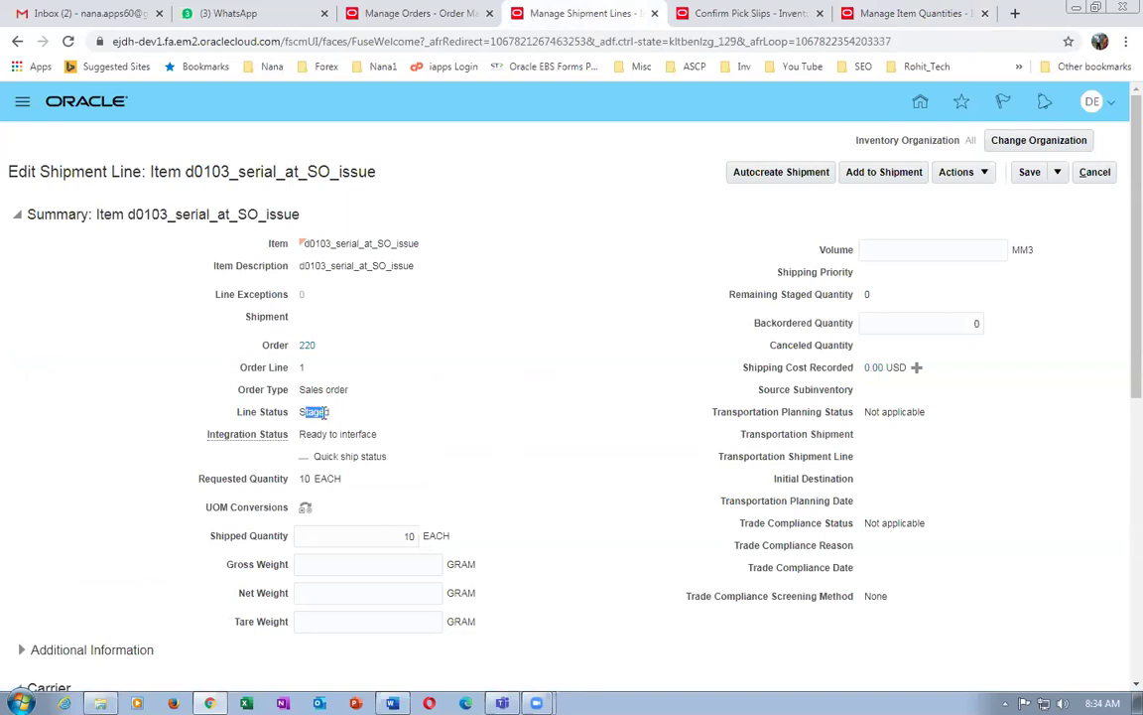
# Set the order 220 line's shipped quantity to 0 and backordered quantity to 10.
pyautogui.click(1095, 173)
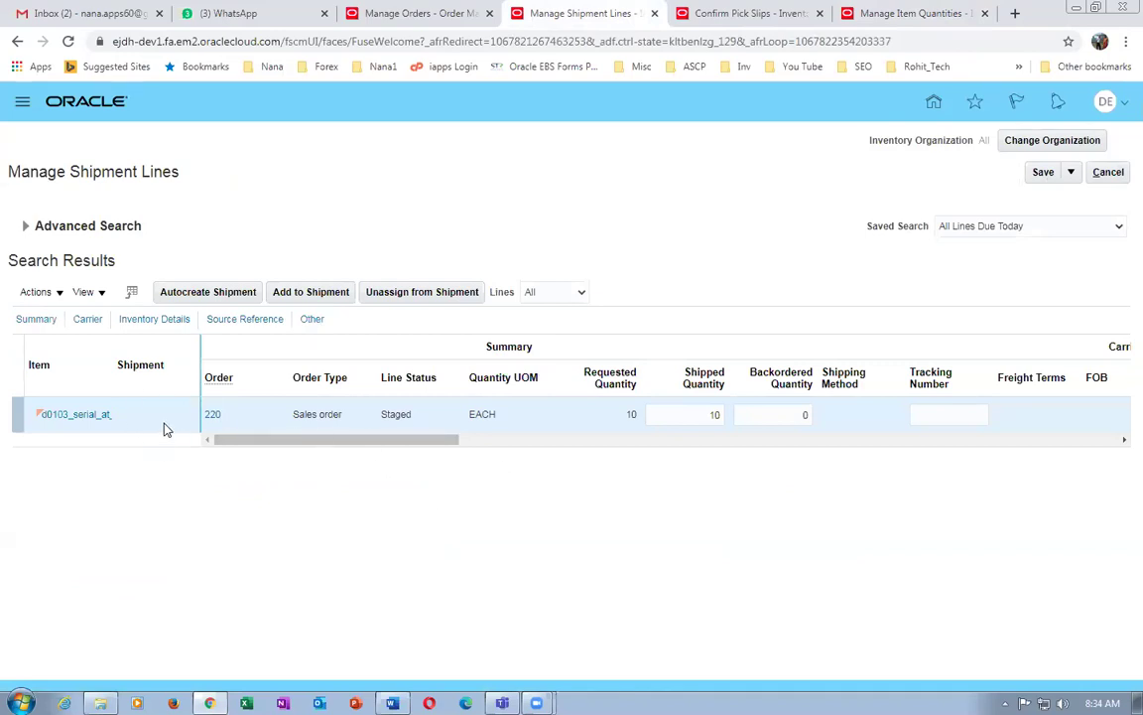
pyautogui.click(394, 414)
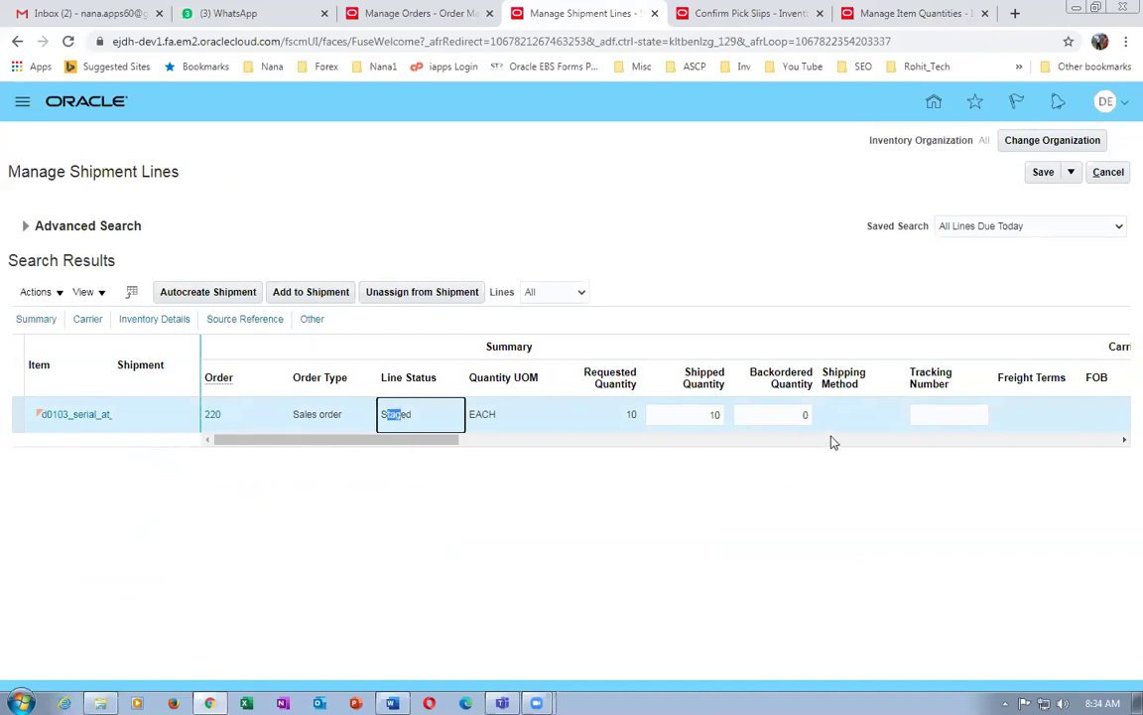
pyautogui.click(670, 418)
pyautogui.press('BackSpace')
pyautogui.click(761, 462)
pyautogui.click(805, 416)
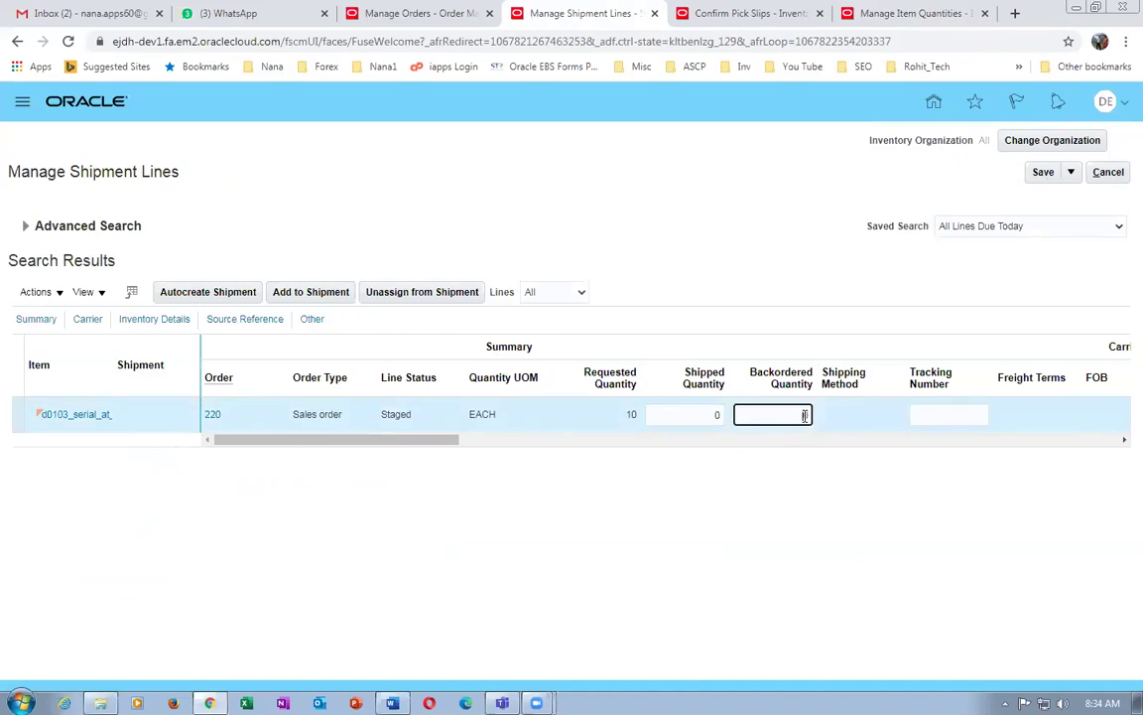
pyautogui.write('10')
pyautogui.click(757, 539)
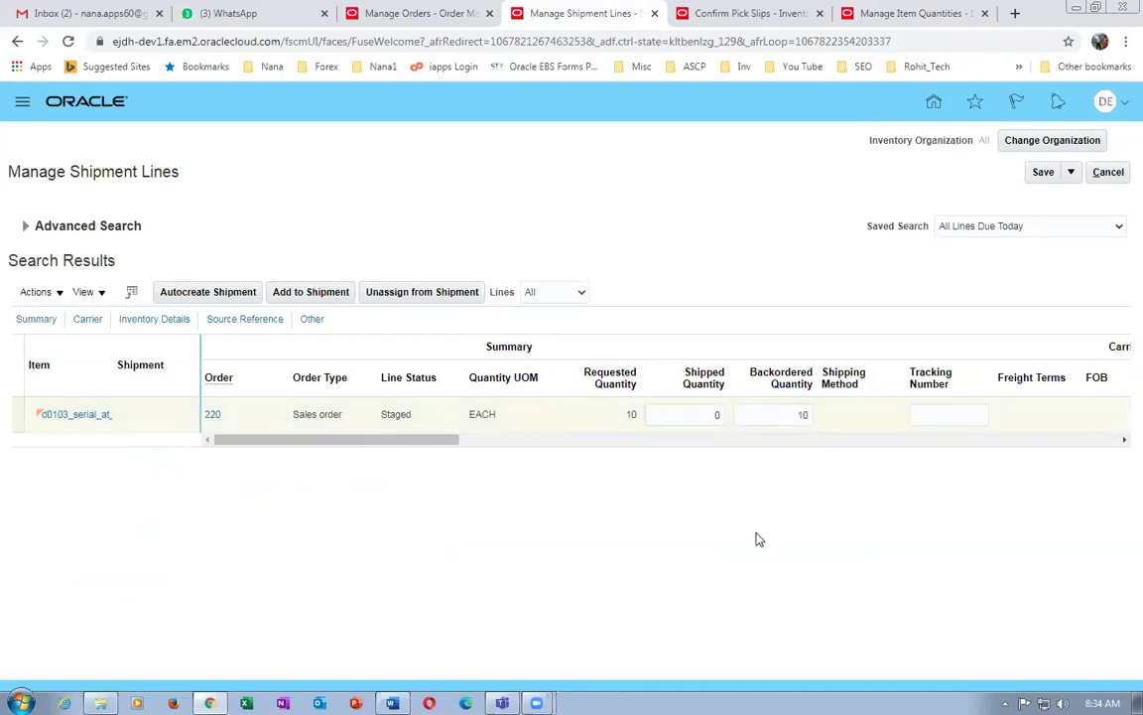
# Save the shipment line changes and close the page.
pyautogui.click(1043, 172)
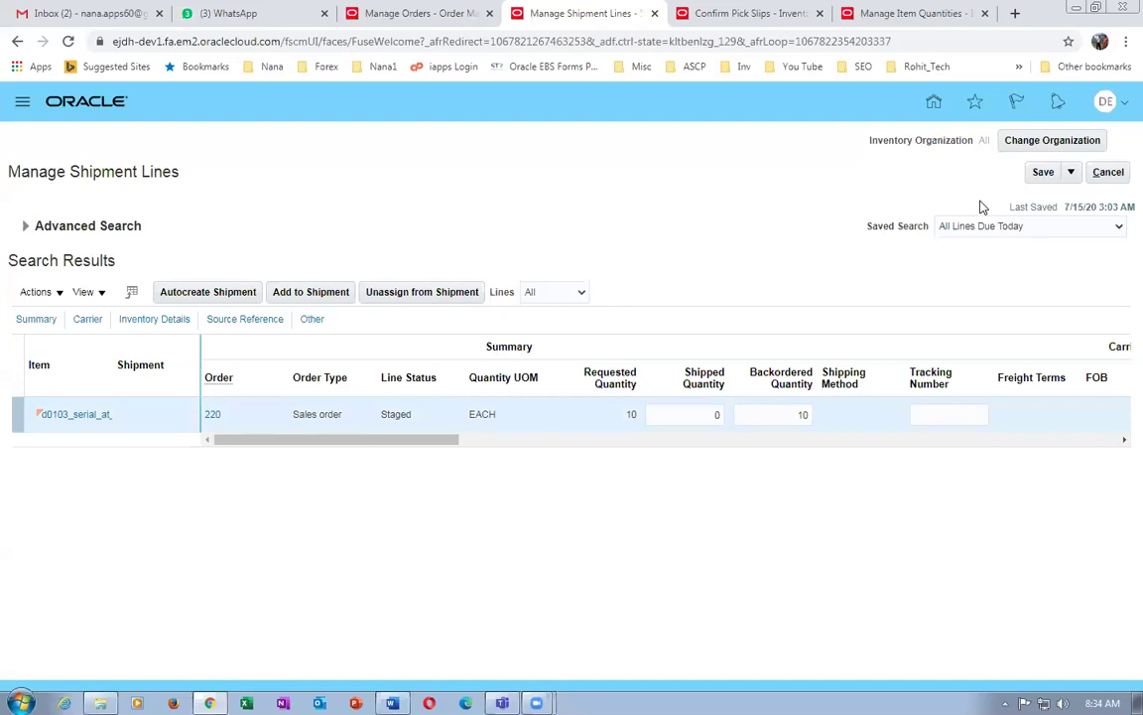
pyautogui.click(1071, 172)
pyautogui.click(1067, 198)
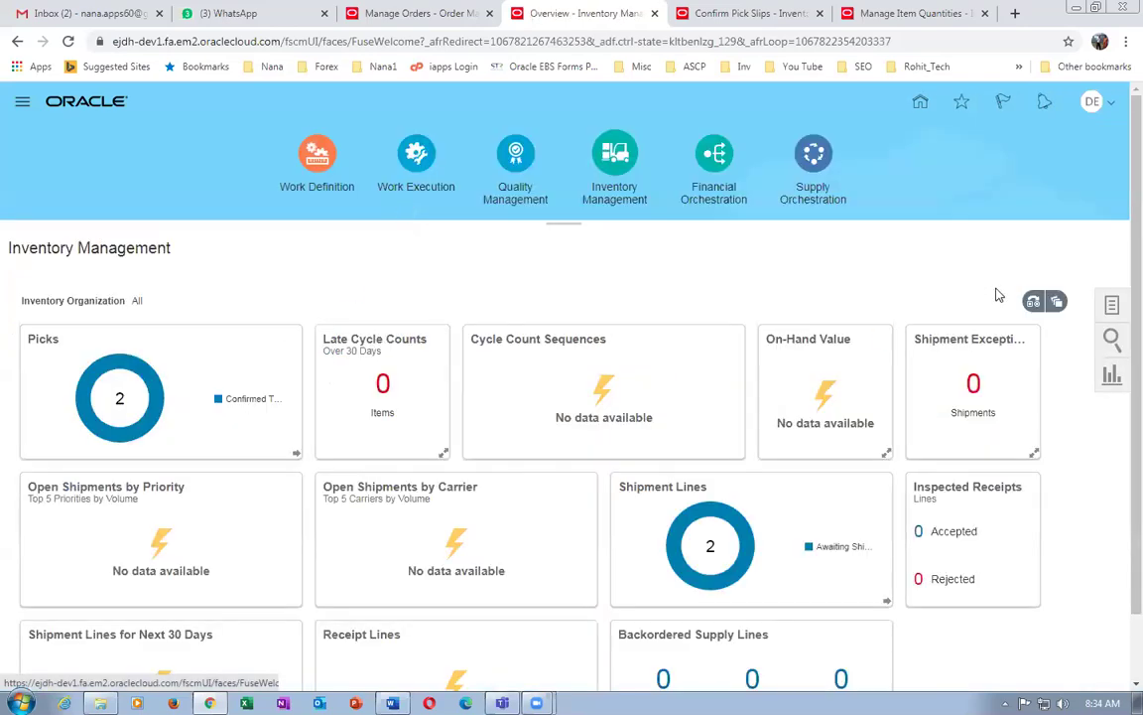
# Search shipment lines for order 220 with the scheduled ship date condition Before.
pyautogui.click(1111, 305)
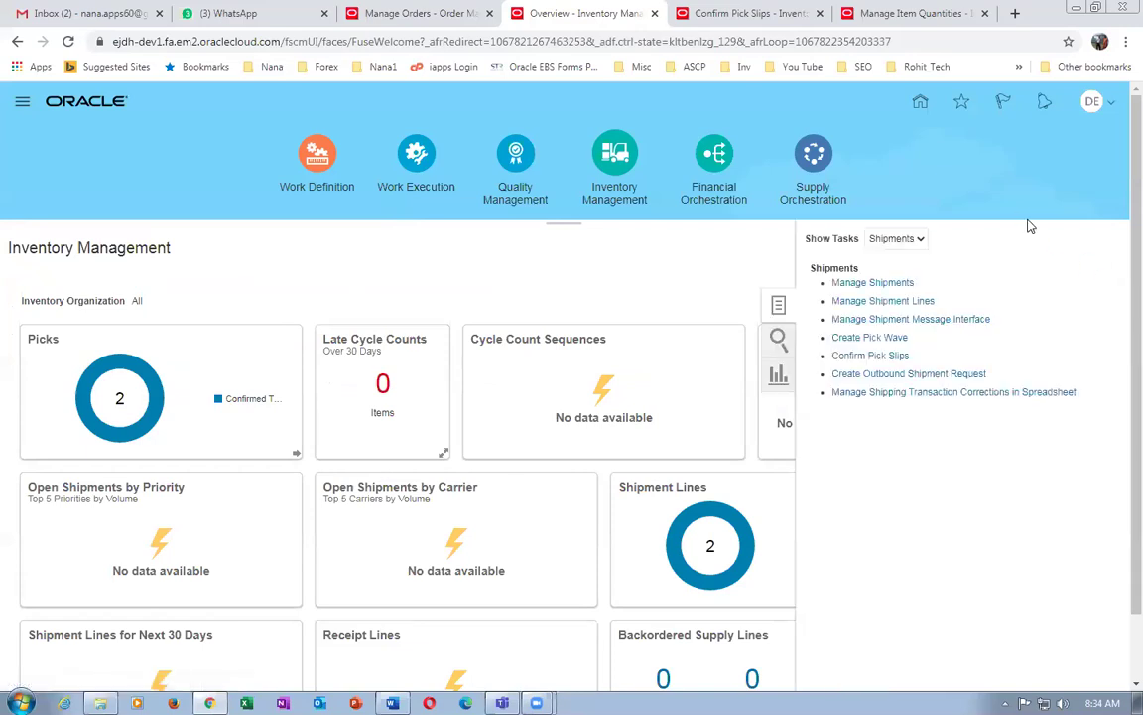
pyautogui.click(832, 301)
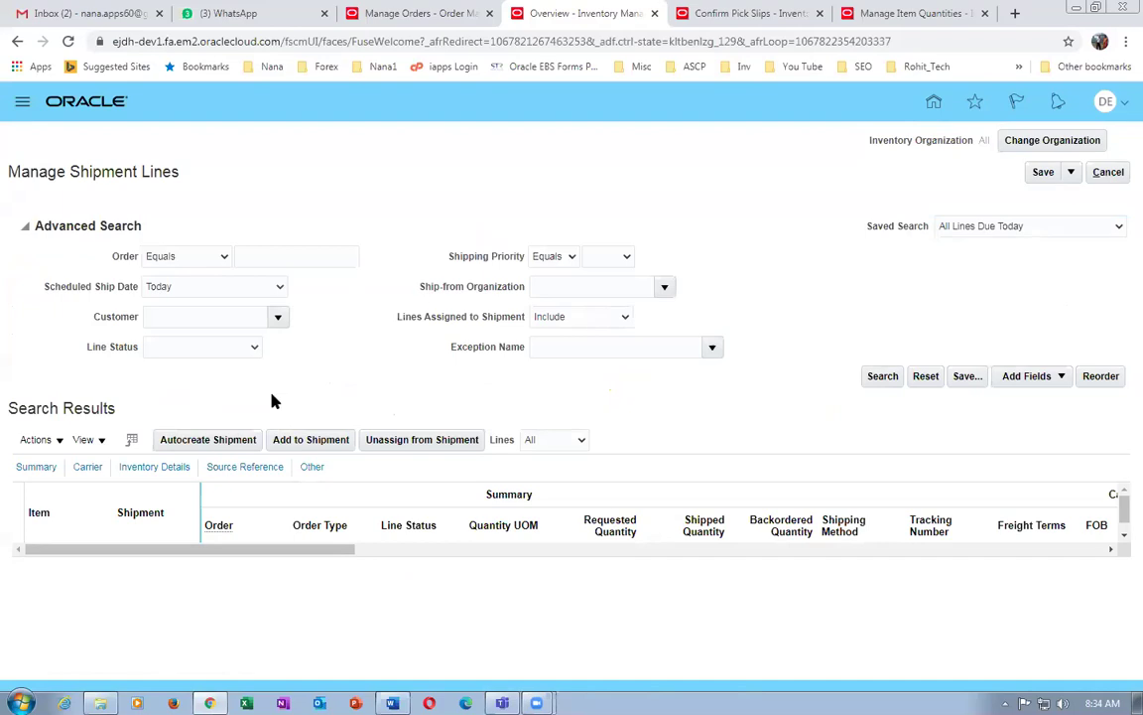
pyautogui.click(183, 295)
pyautogui.click(199, 302)
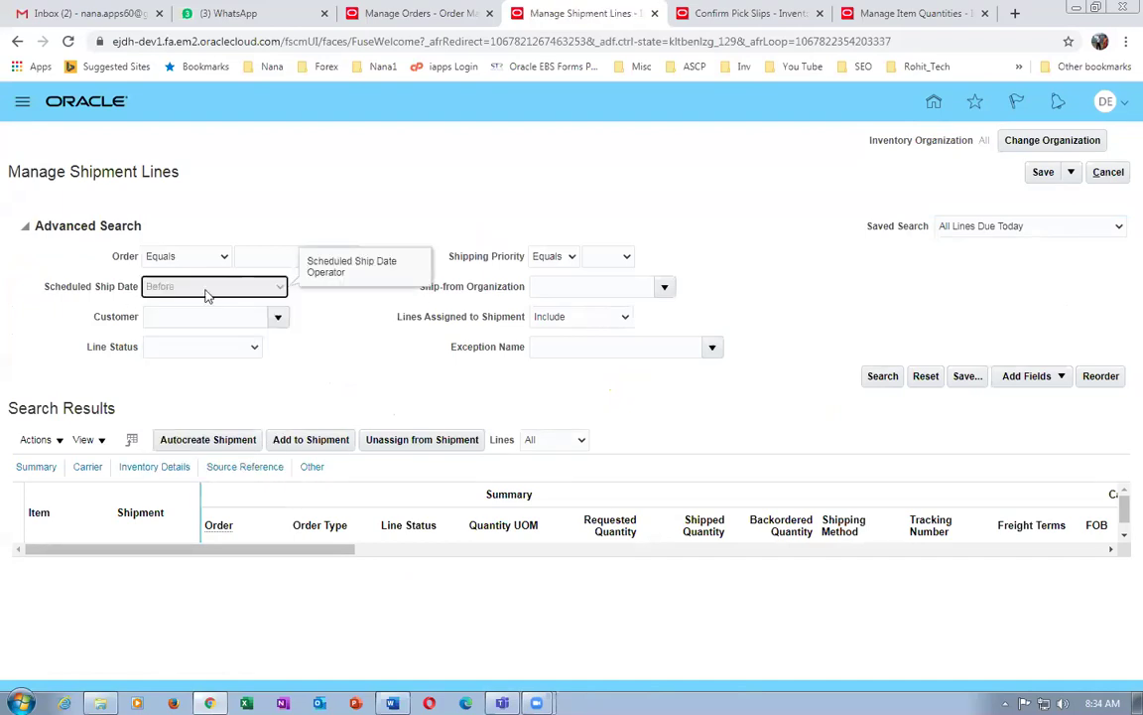
pyautogui.click(286, 256)
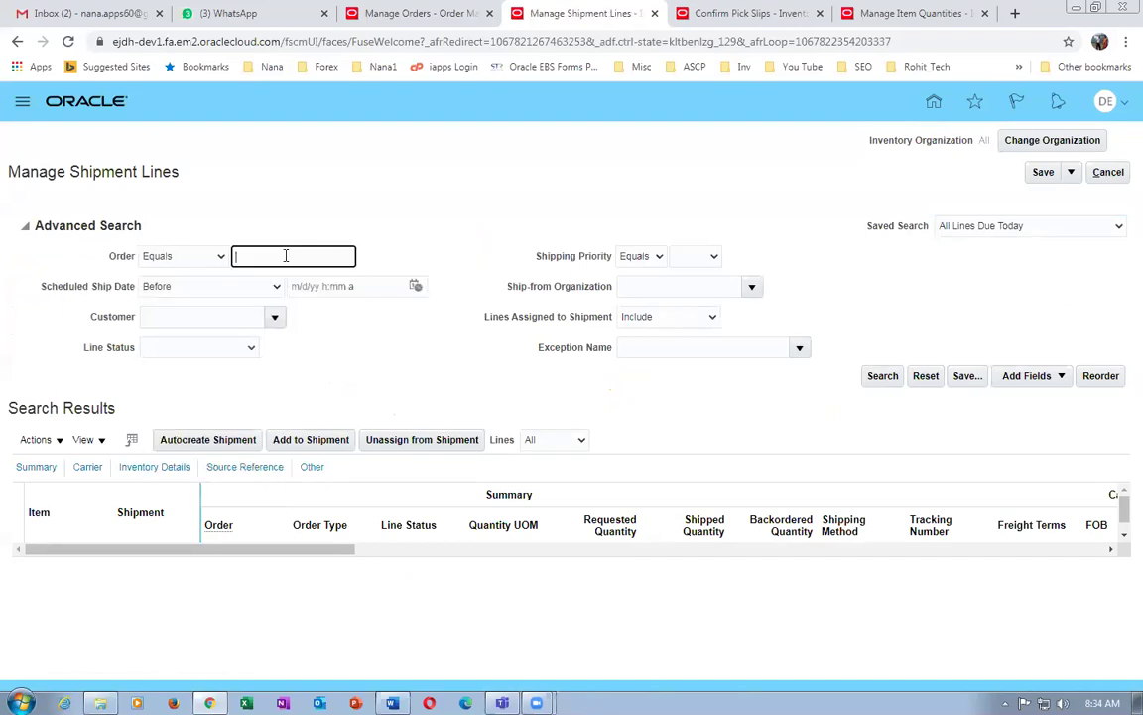
pyautogui.write('220')
pyautogui.press('Tab')
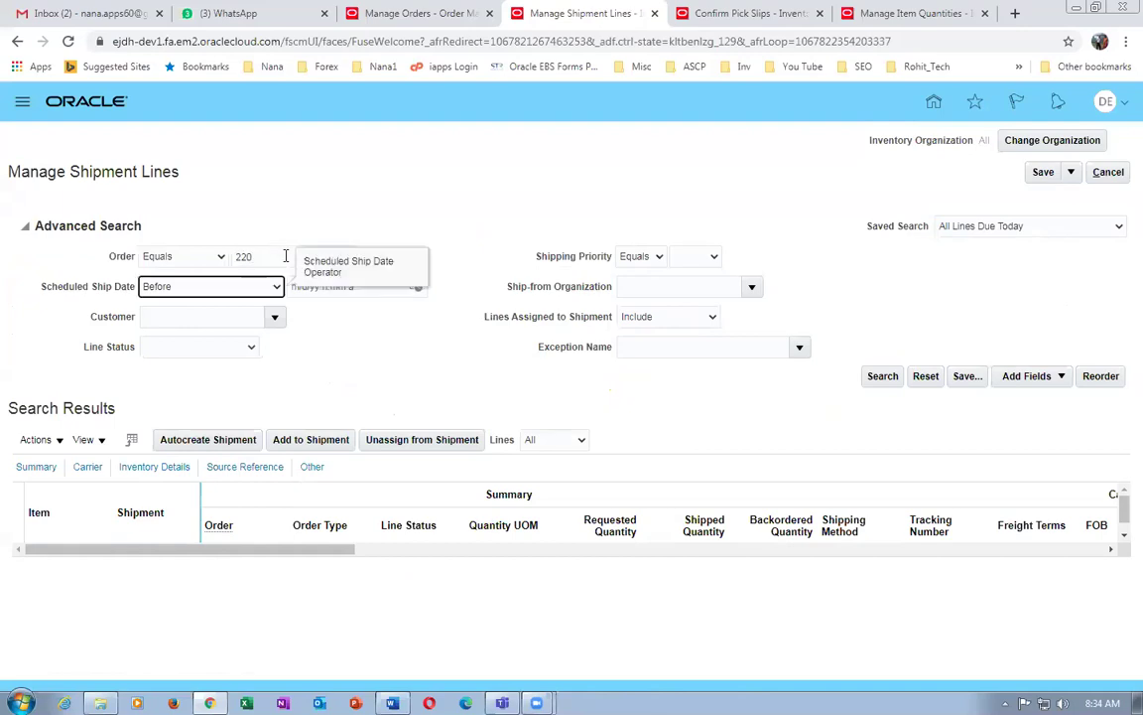
pyautogui.click(884, 381)
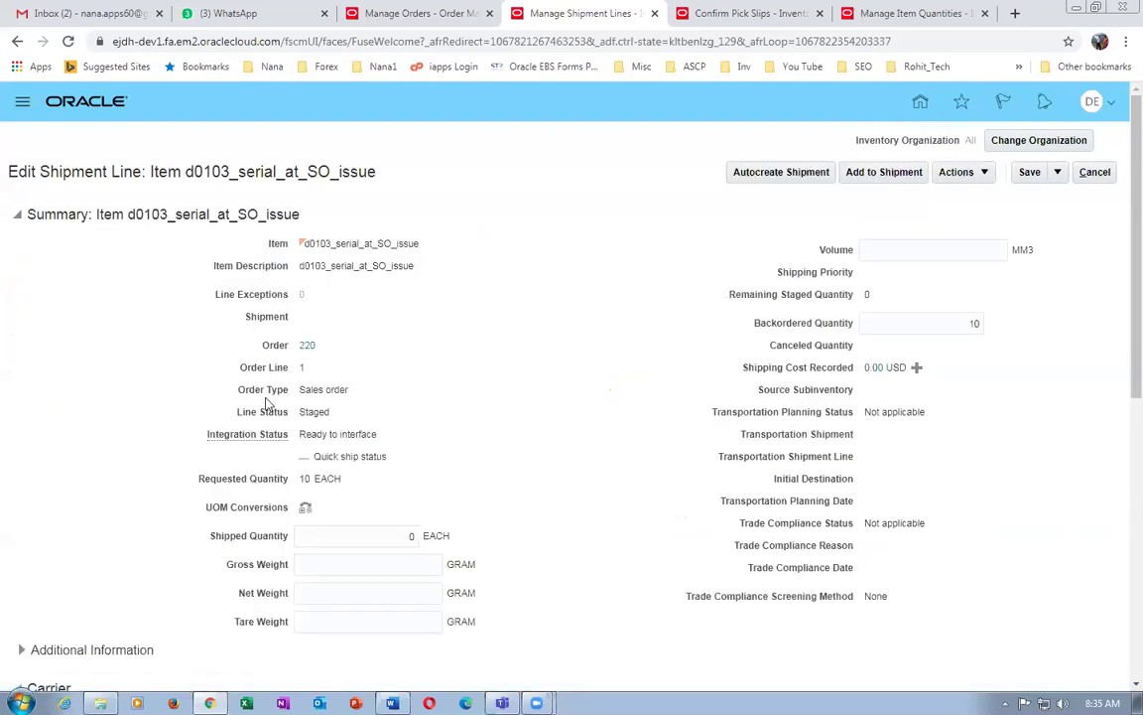
# Check that the order 220 line reads Staged, dismissing the save options.
pyautogui.moveTo(301, 411); pyautogui.dragTo(330, 412)
pyautogui.click(515, 464)
pyautogui.click(1057, 171)
pyautogui.click(544, 479)
pyautogui.moveTo(302, 411); pyautogui.dragTo(335, 418)
pyautogui.click(549, 439)
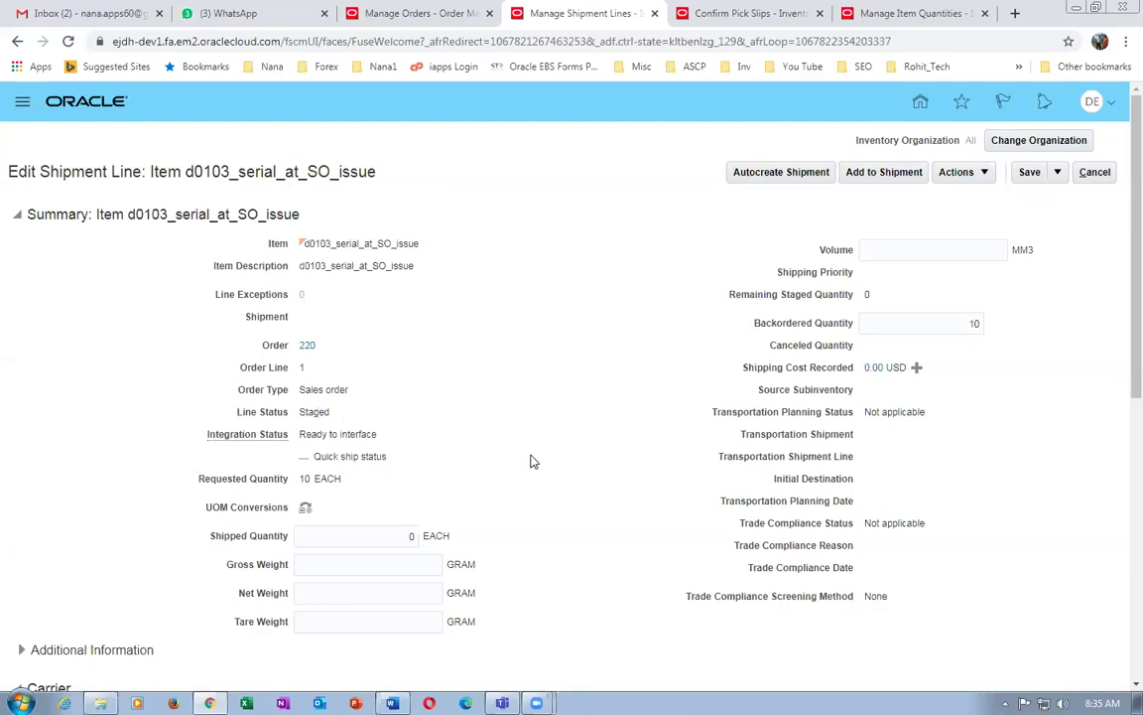
# Try to pick release the line and dismiss the resulting error message.
pyautogui.click(965, 174)
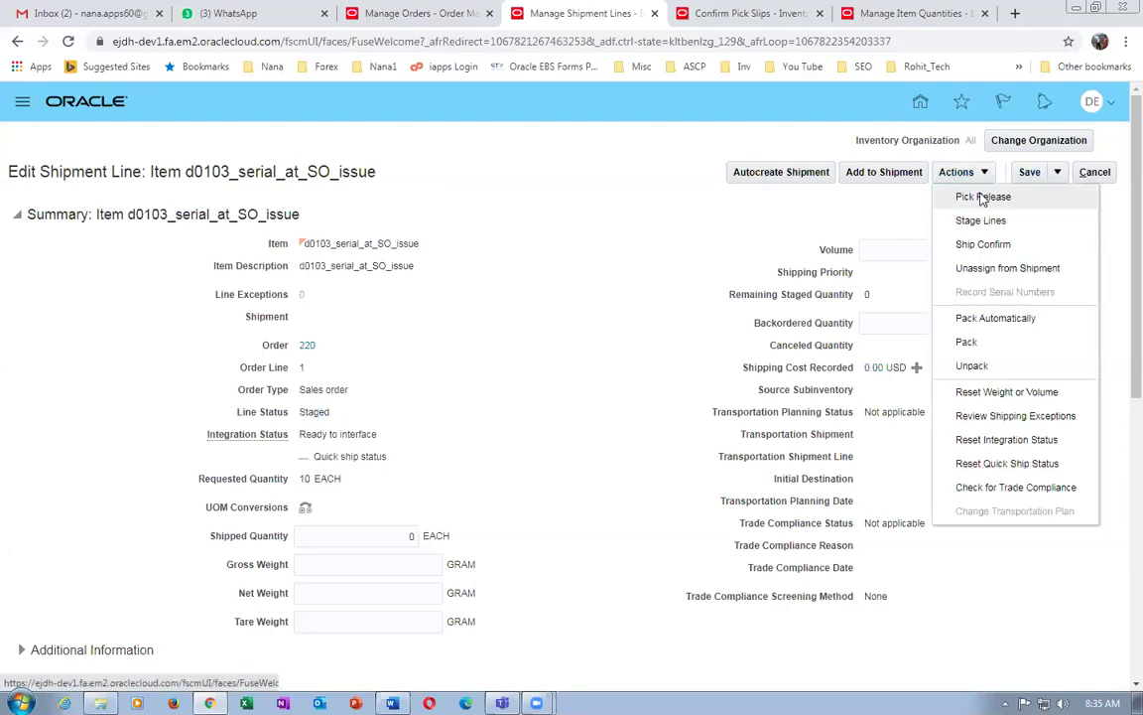
pyautogui.click(981, 198)
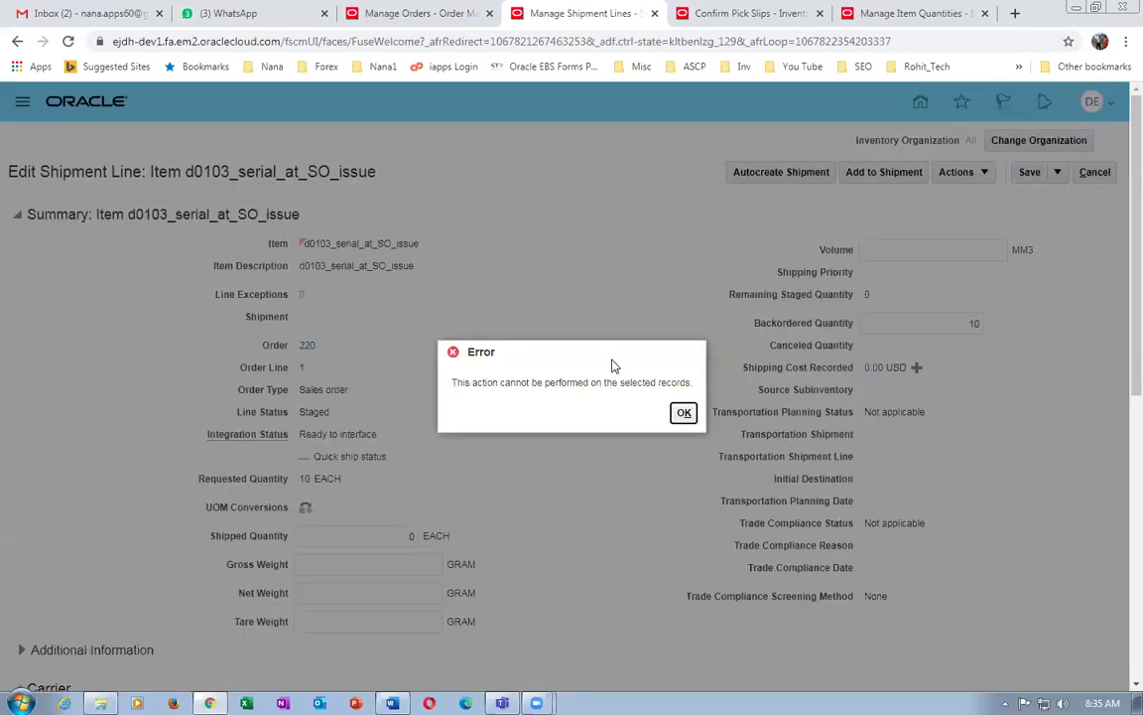
pyautogui.moveTo(472, 381); pyautogui.dragTo(641, 388)
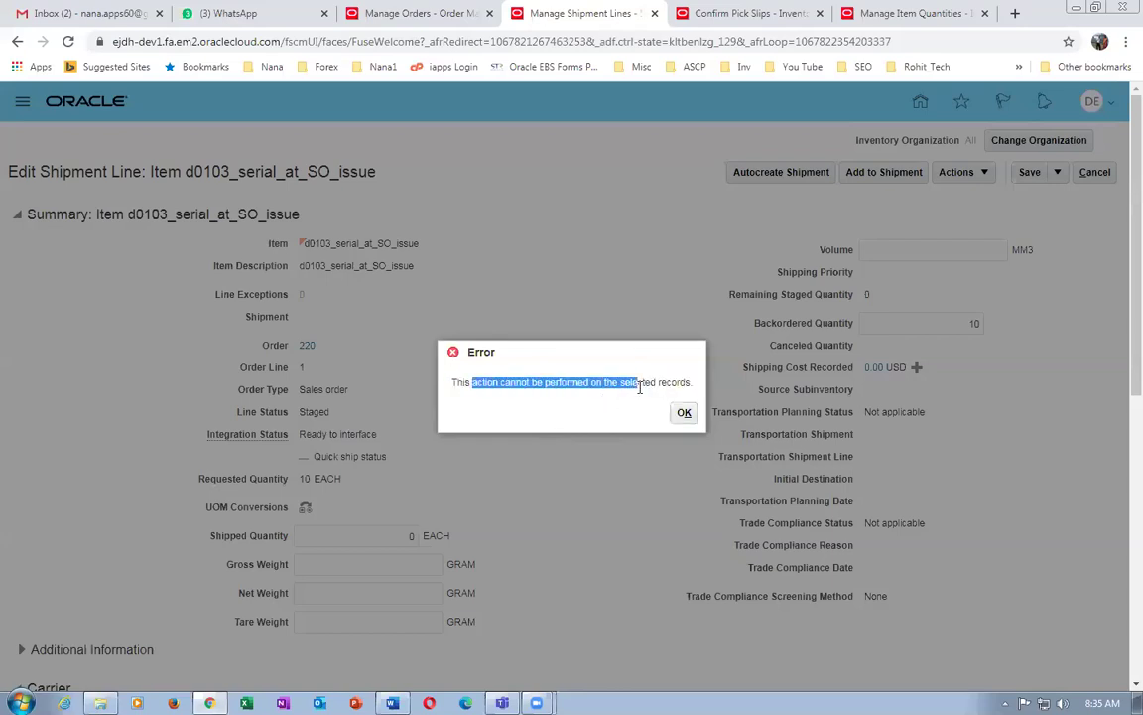
pyautogui.click(684, 413)
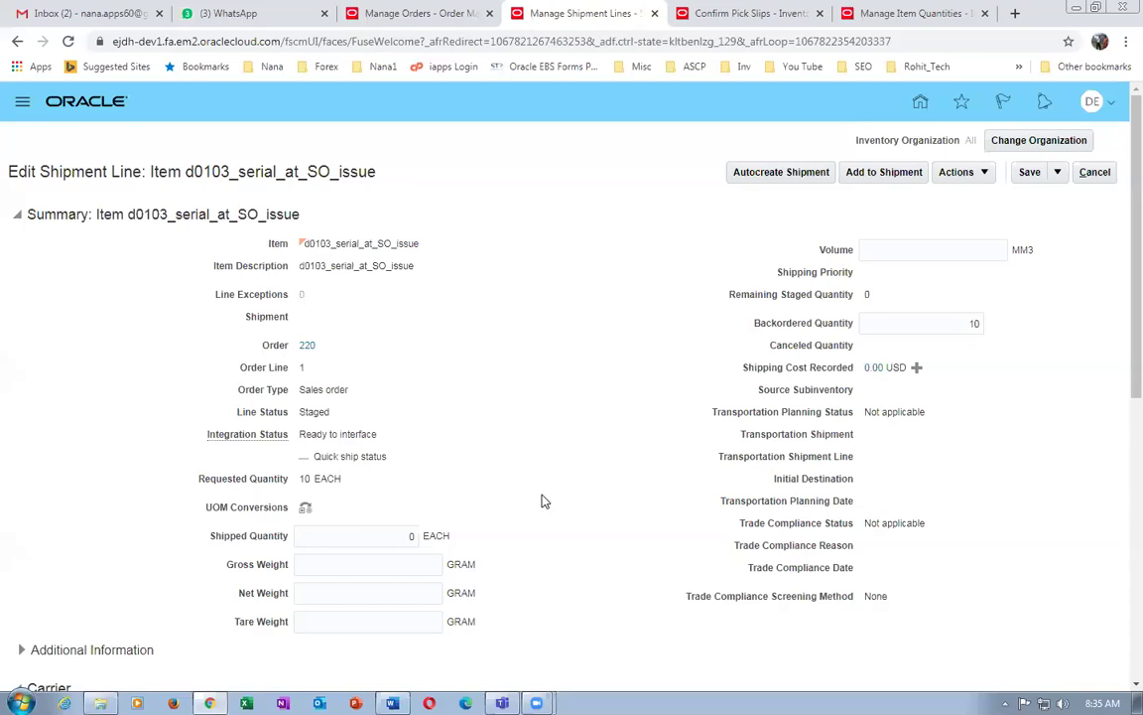
# Recheck the line's Staged status without choosing an action, then return to the results list.
pyautogui.click(965, 174)
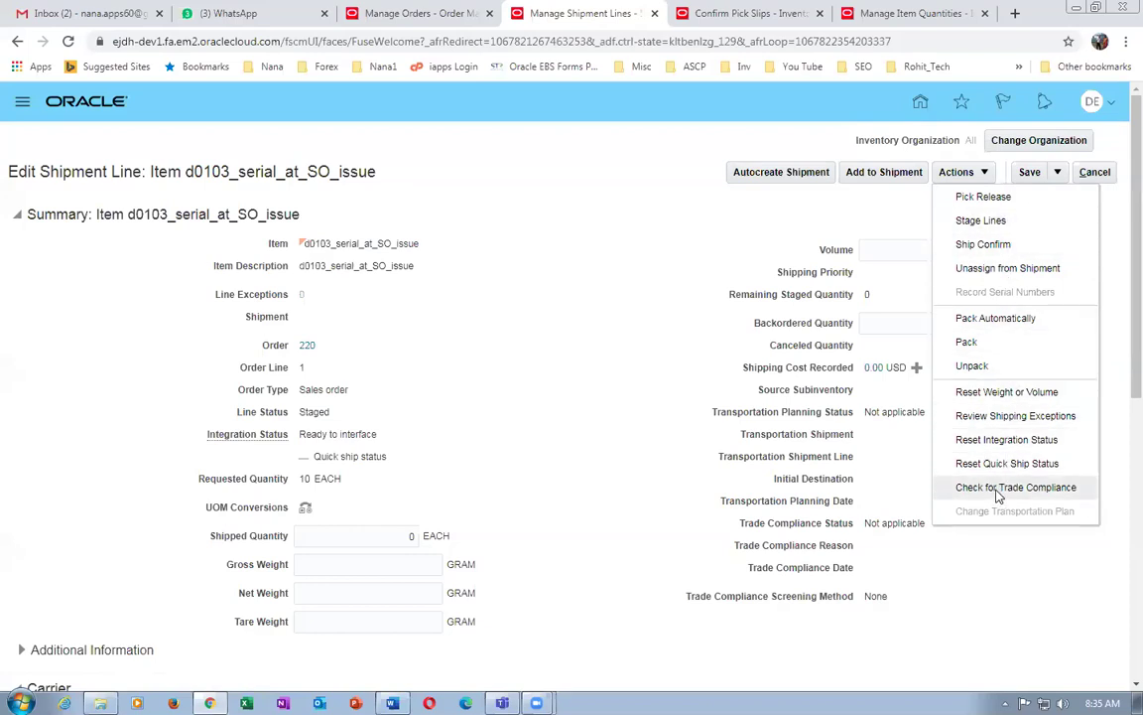
pyautogui.click(477, 413)
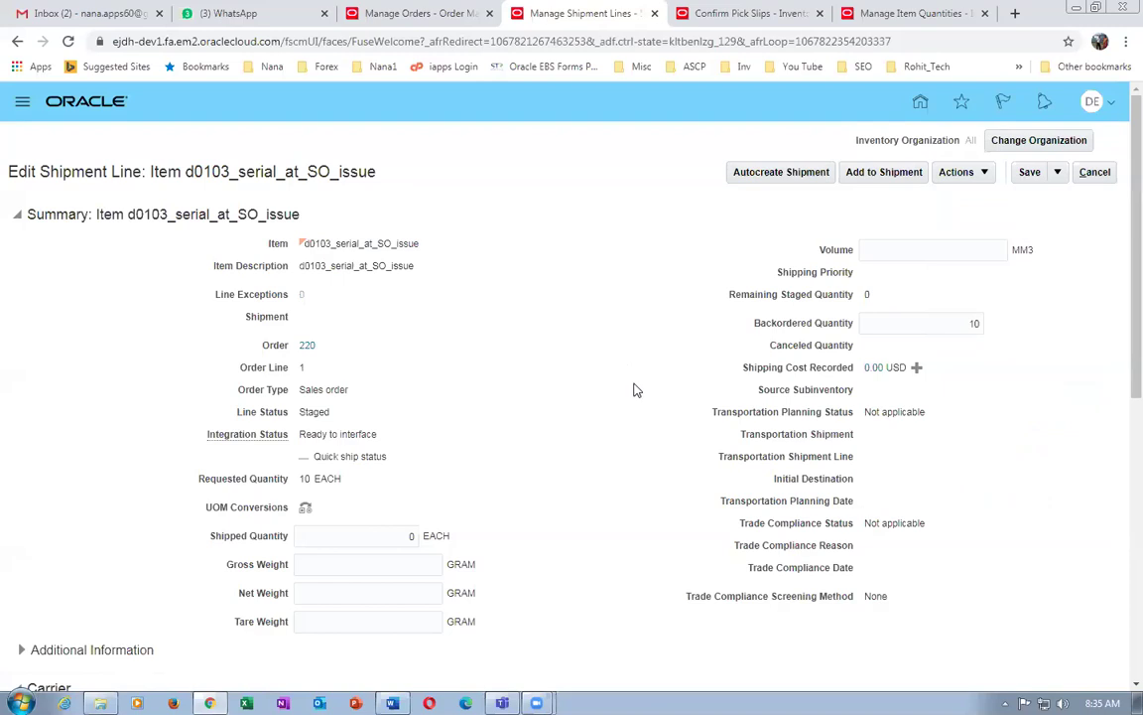
pyautogui.moveTo(301, 415); pyautogui.dragTo(325, 425)
pyautogui.click(462, 441)
pyautogui.click(1095, 173)
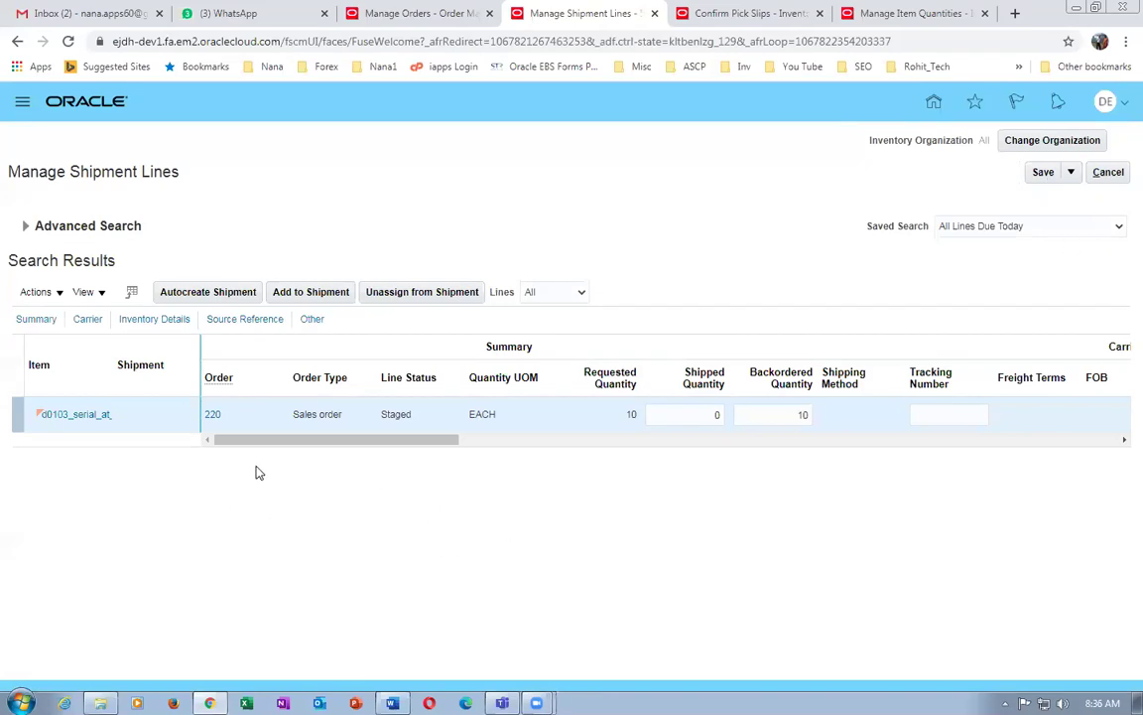
pyautogui.moveTo(264, 452); pyautogui.dragTo(237, 482)
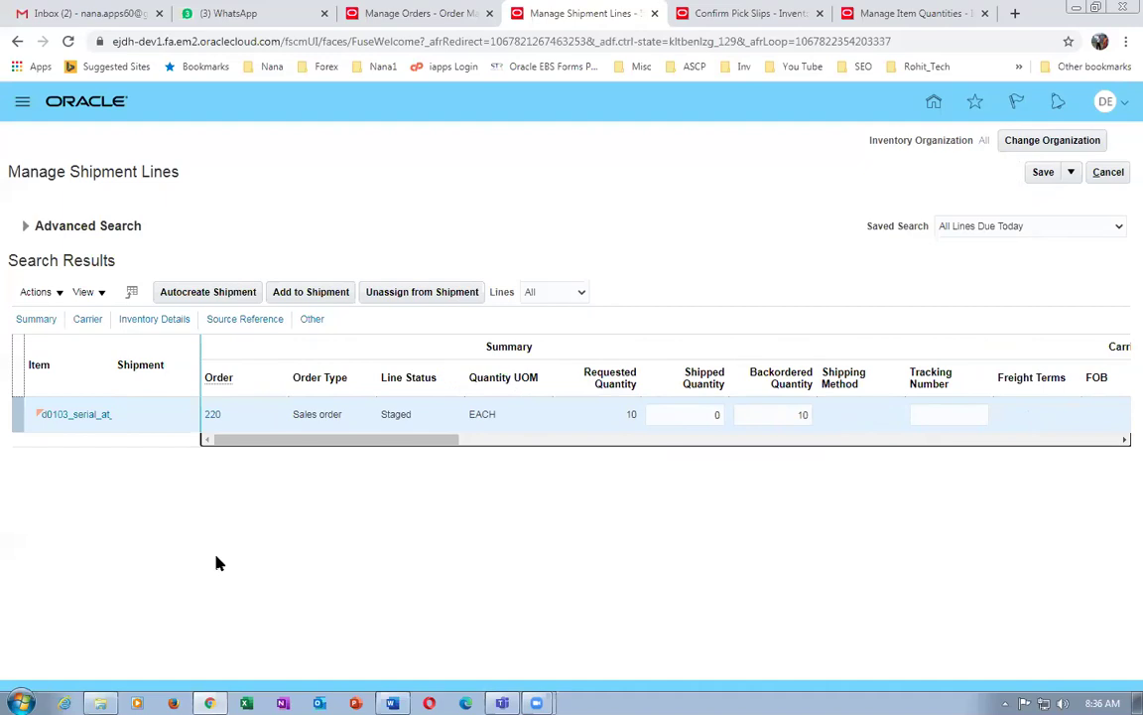
# Autocreate a shipment for the order 220 line and set shipped quantity to 10.
pyautogui.click(209, 289)
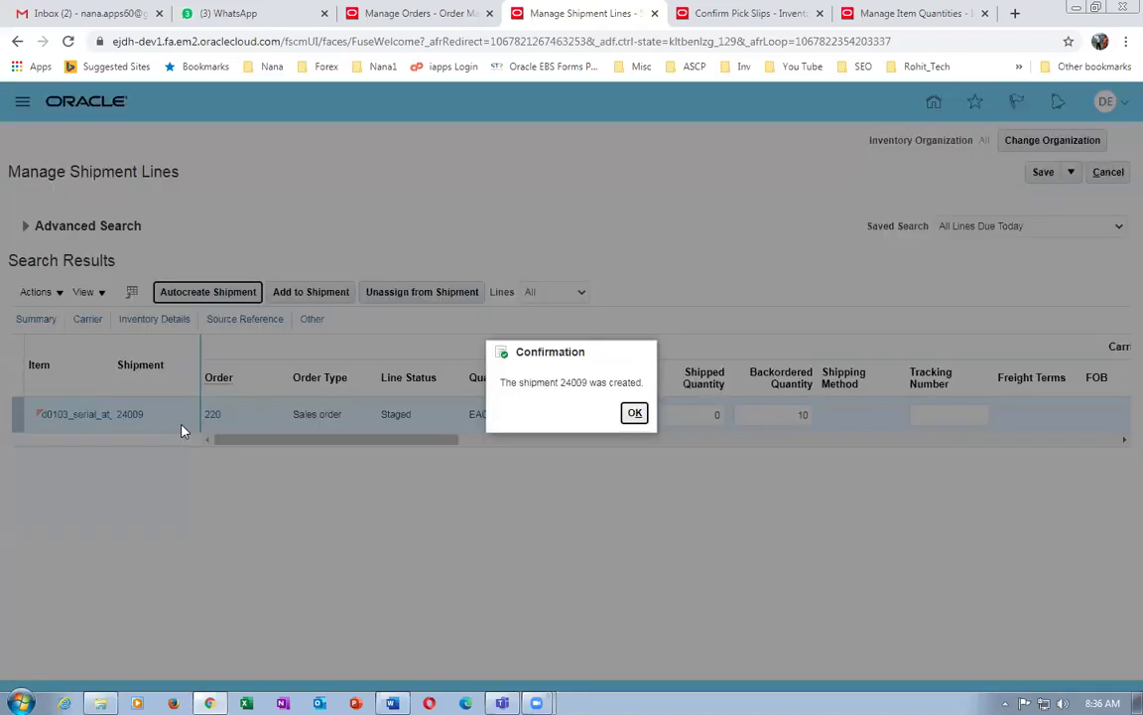
pyautogui.click(629, 413)
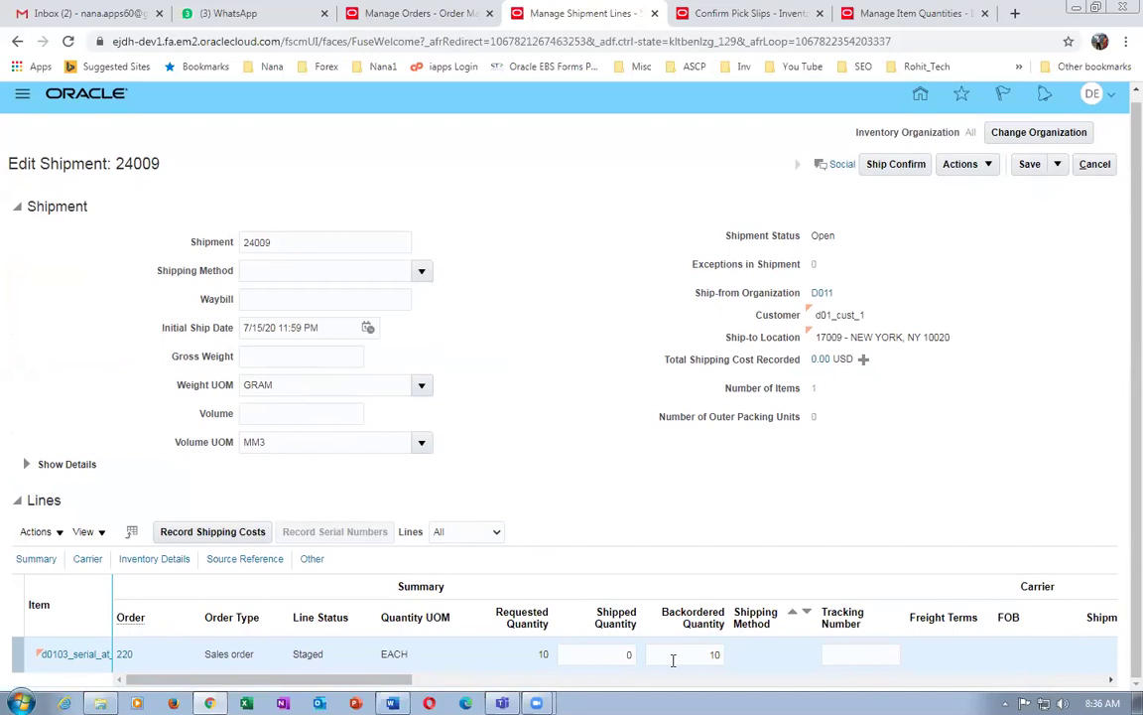
pyautogui.click(601, 654)
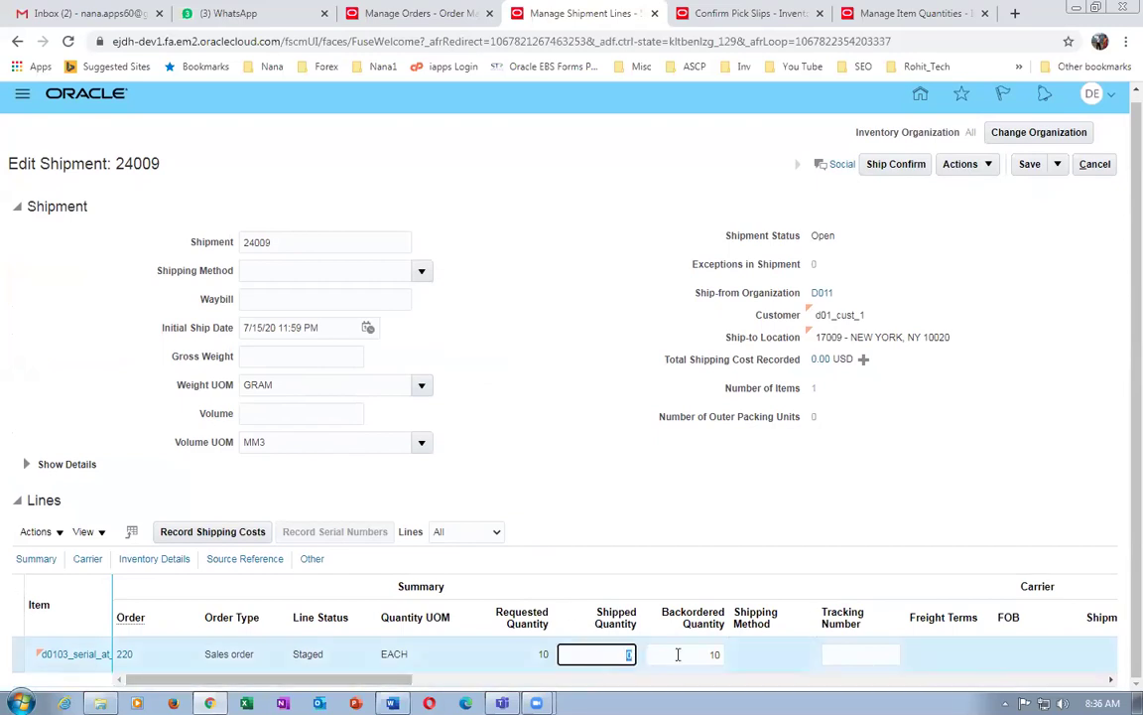
pyautogui.write('1')
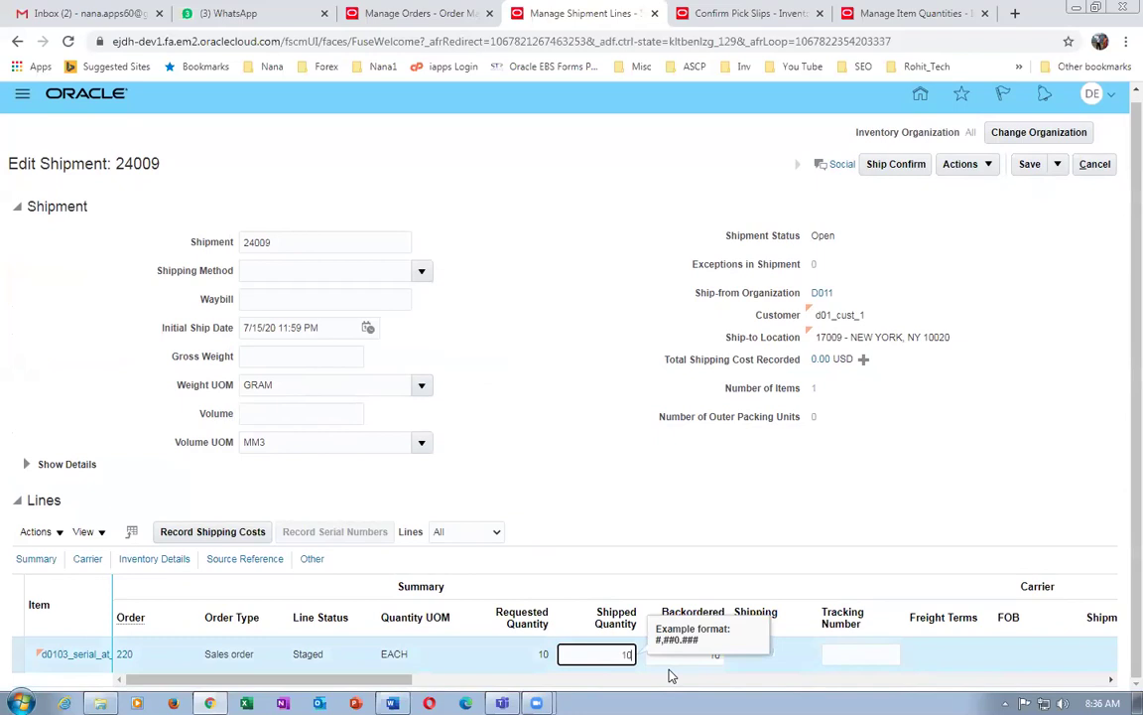
pyautogui.write('0')
pyautogui.press('Tab')
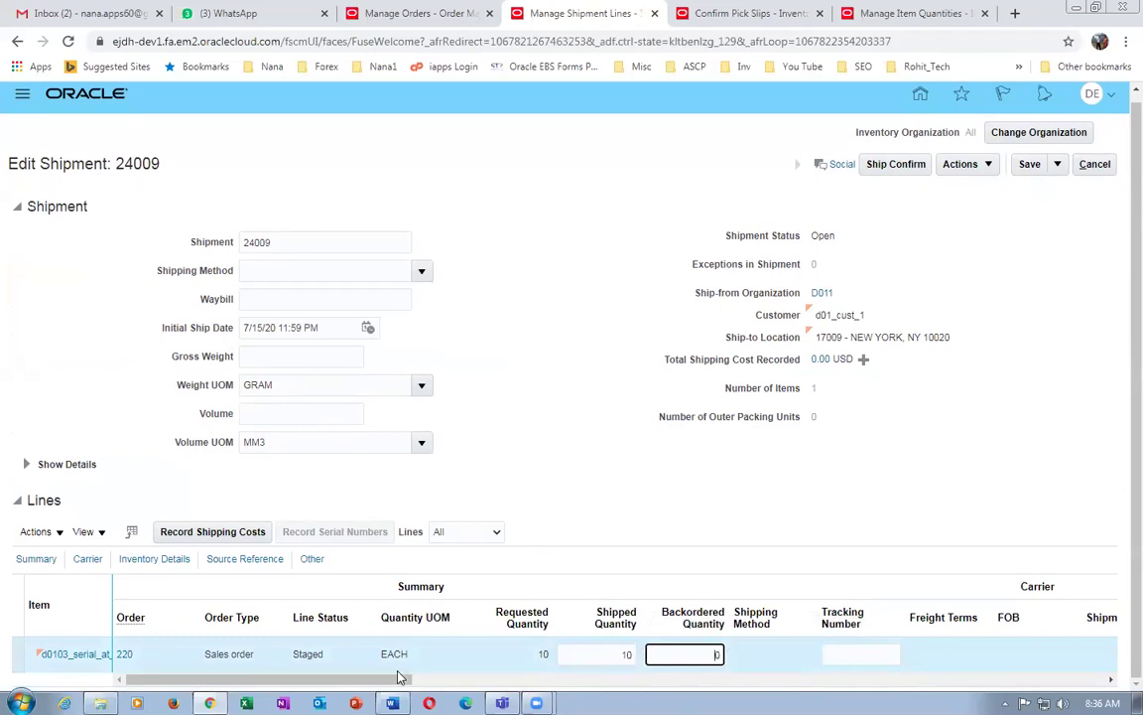
pyautogui.moveTo(400, 677); pyautogui.dragTo(594, 678)
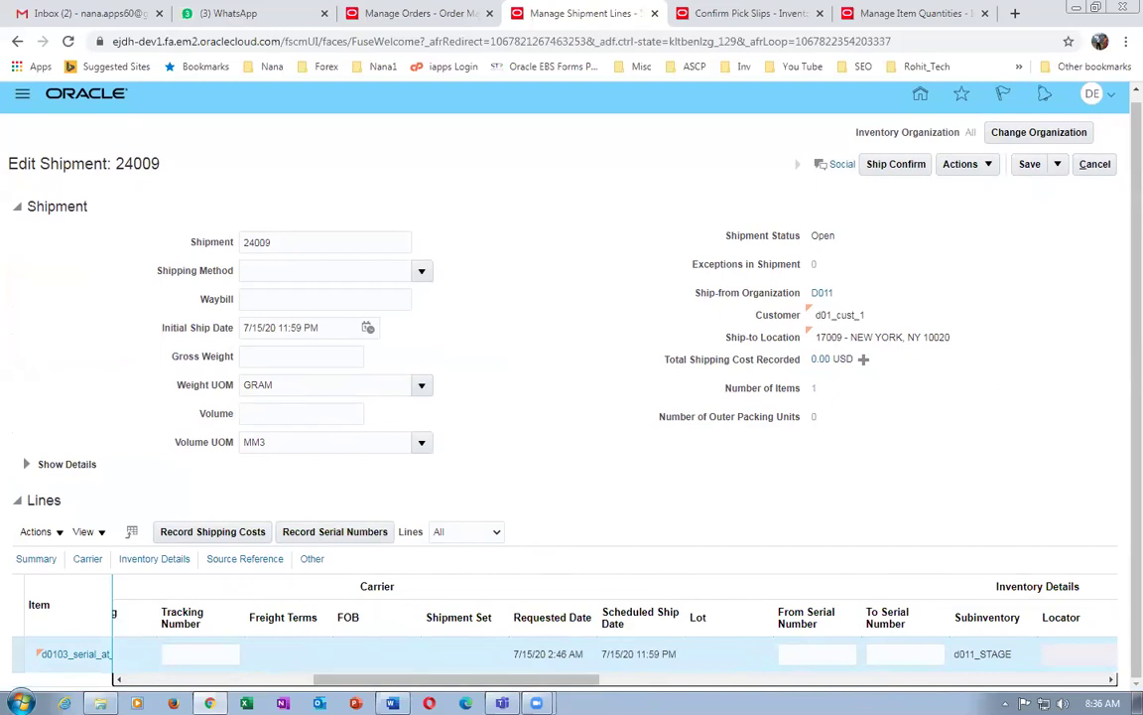
# Enter the serial number range nana2_101 to nana2_110 for the line.
pyautogui.click(796, 655)
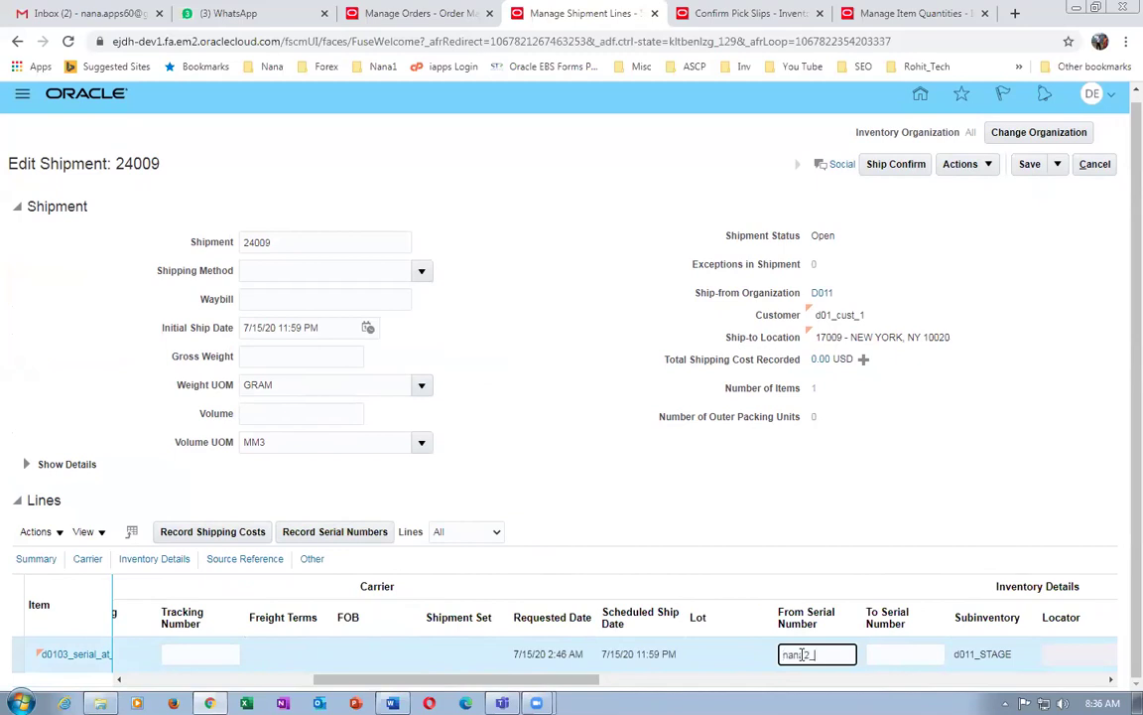
pyautogui.write('nan2_101')
pyautogui.press('Tab')
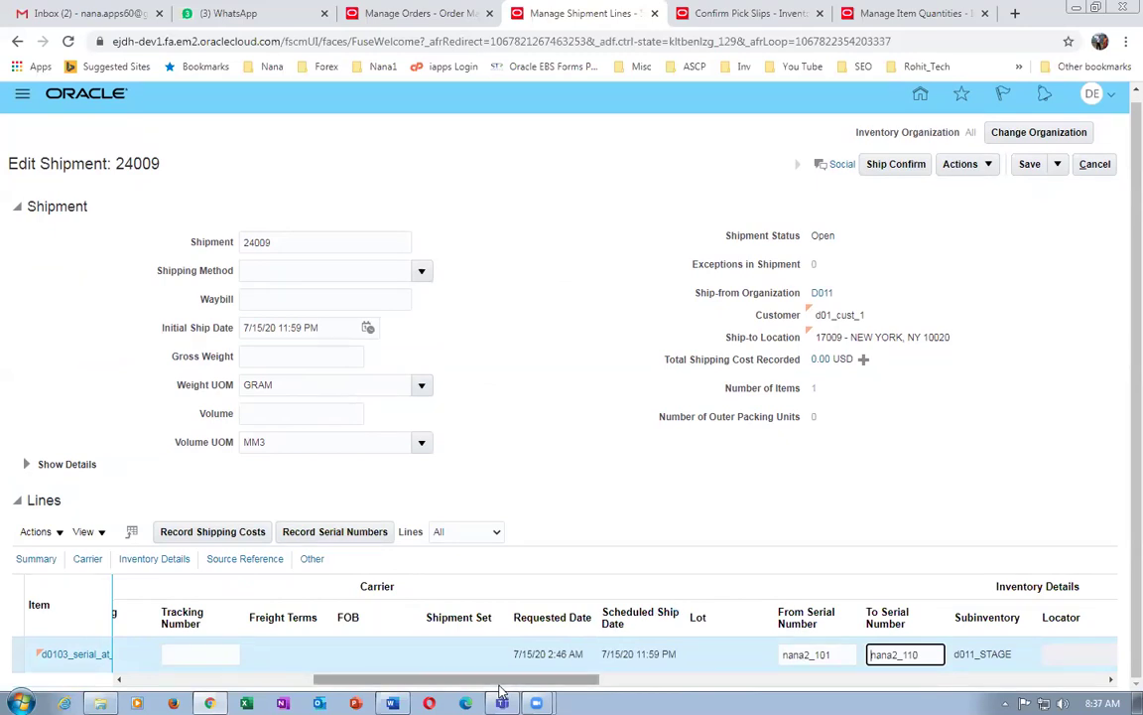
pyautogui.moveTo(501, 683); pyautogui.dragTo(410, 683)
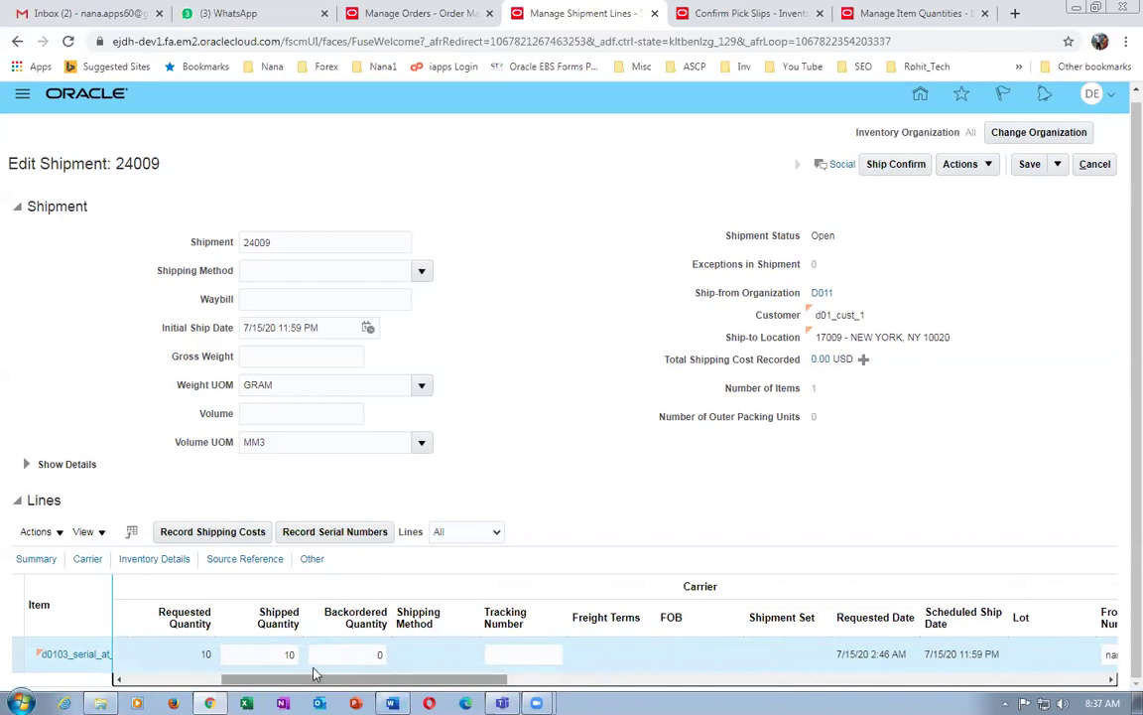
pyautogui.moveTo(322, 683); pyautogui.dragTo(482, 683)
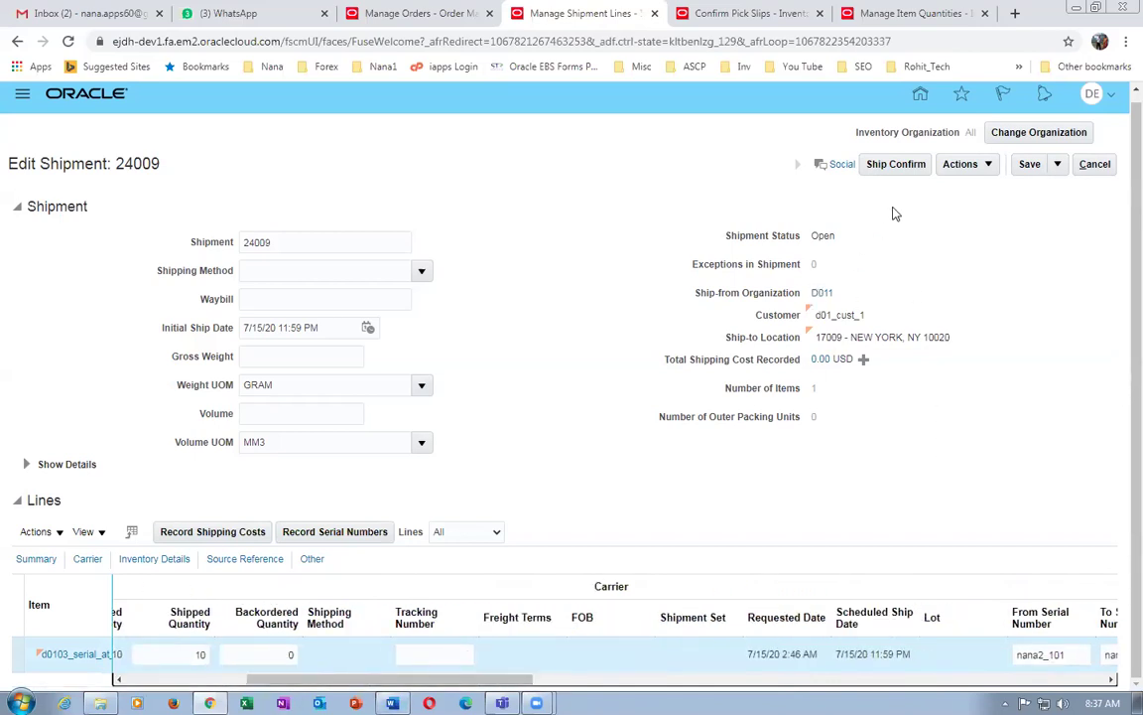
# Ship-confirm shipment 24009 past the weight and volume warning, then go to Manage Item Quantities.
pyautogui.click(902, 163)
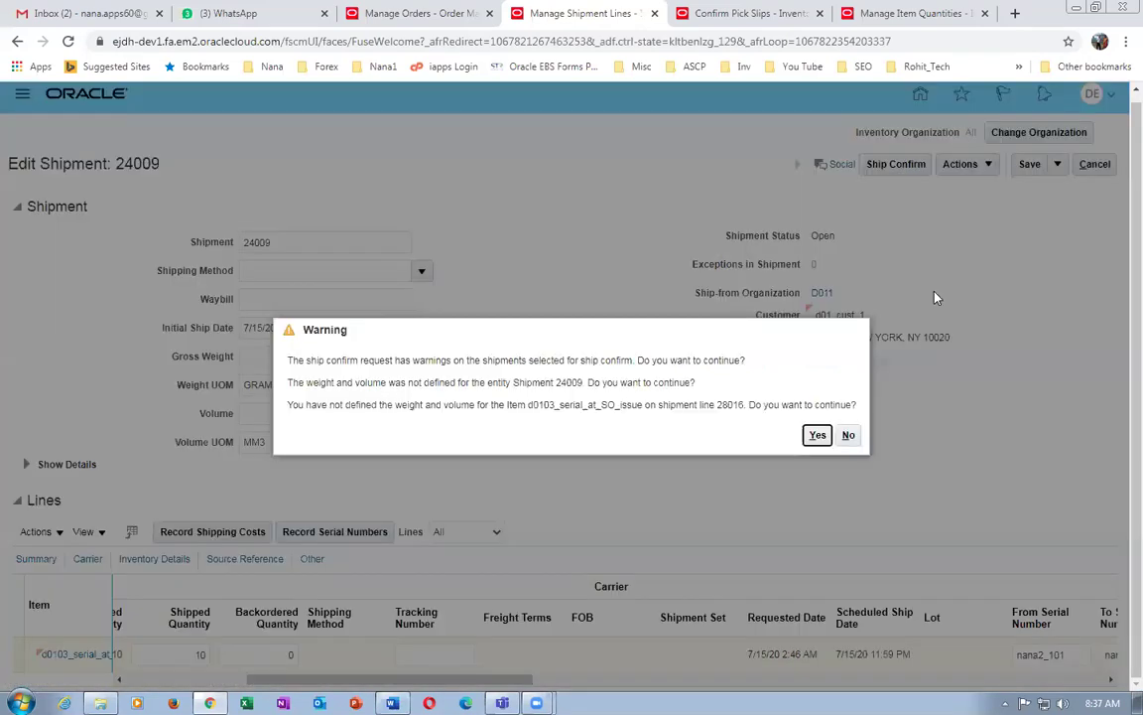
pyautogui.moveTo(362, 385); pyautogui.dragTo(488, 409)
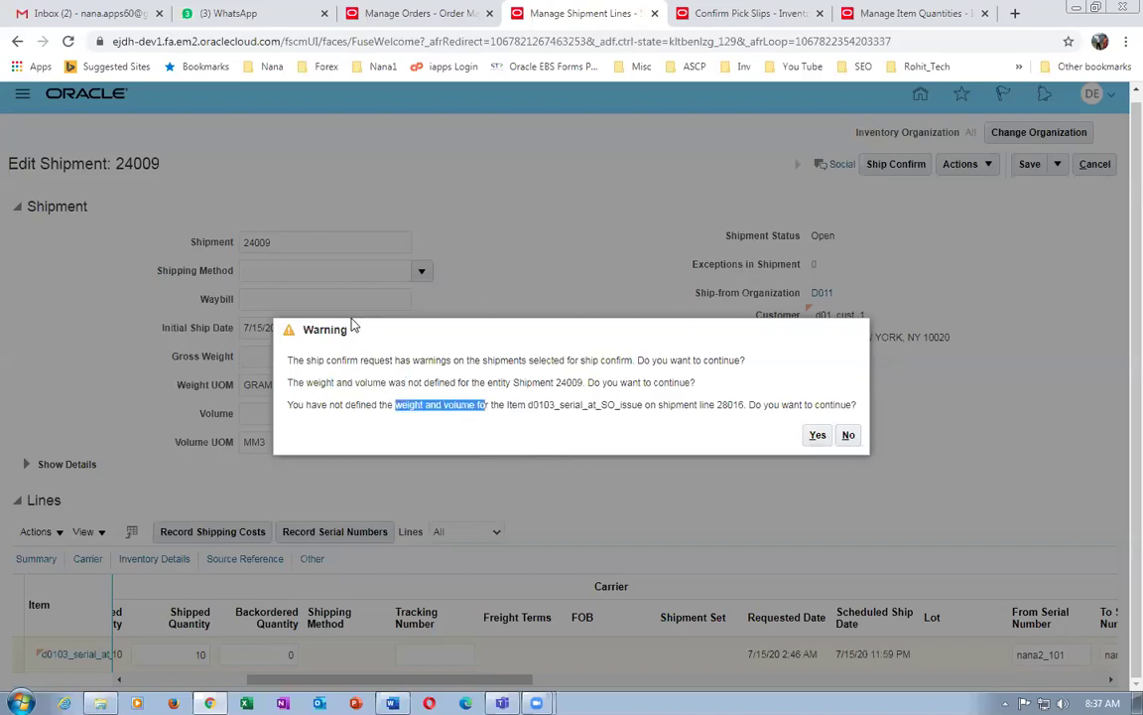
pyautogui.click(815, 435)
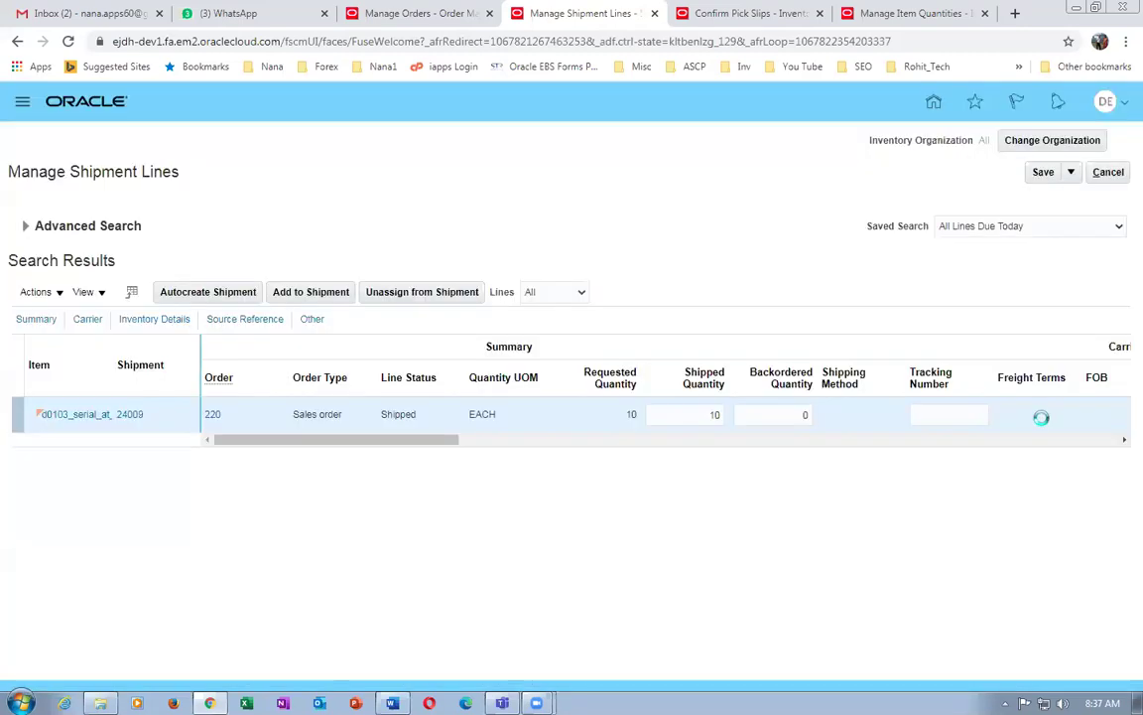
pyautogui.click(901, 22)
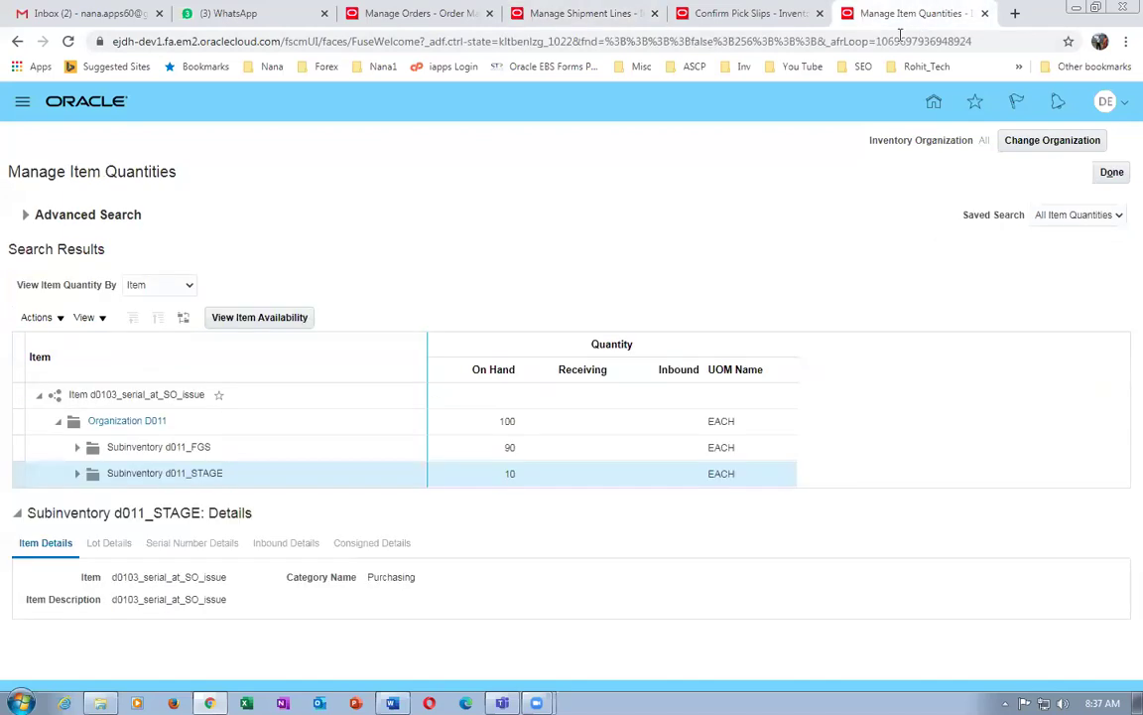
# Switch the inventory organization to D011.
pyautogui.click(1022, 140)
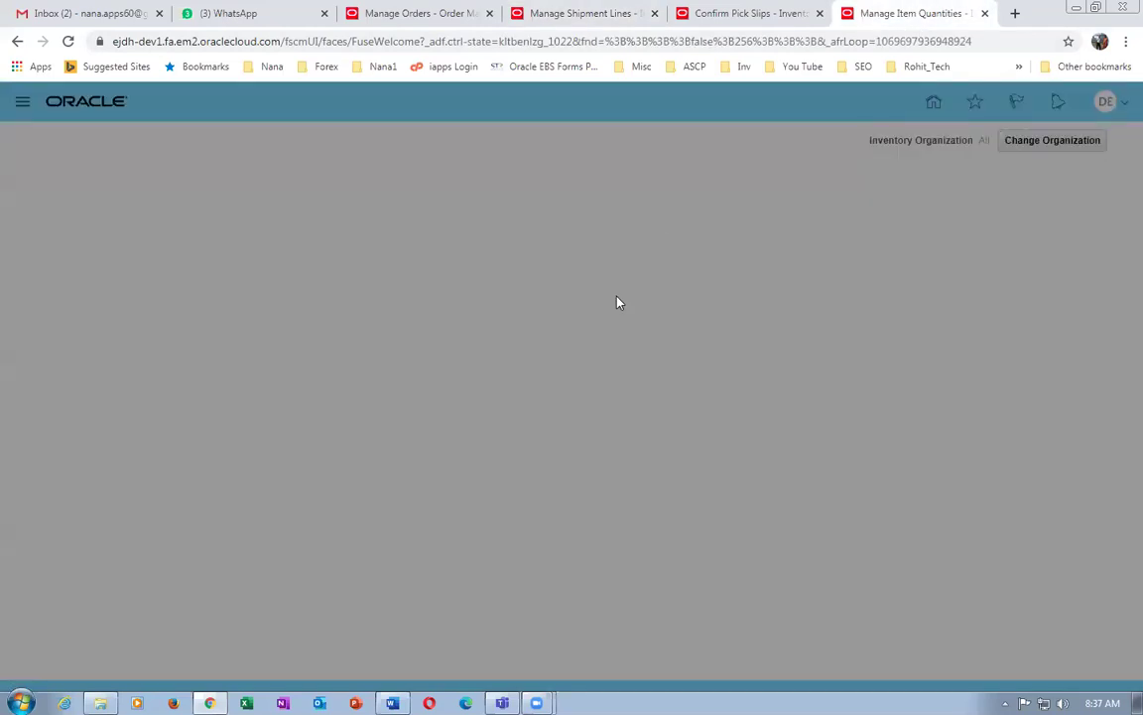
pyautogui.write('D')
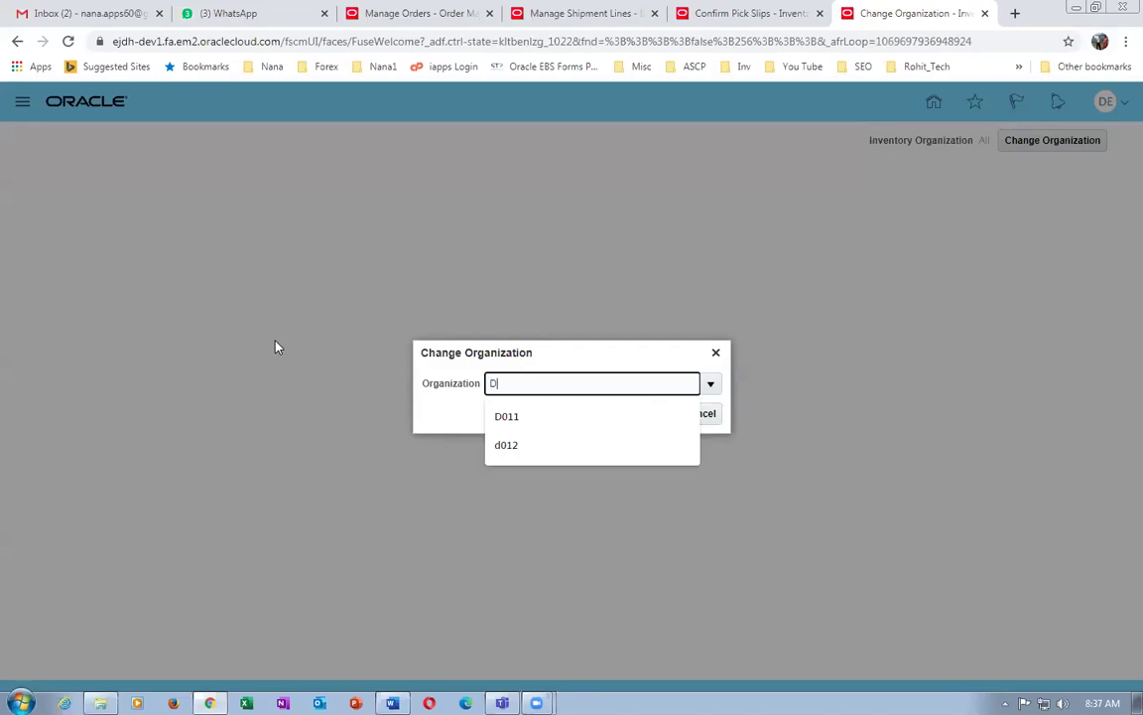
pyautogui.write('011')
pyautogui.click(661, 413)
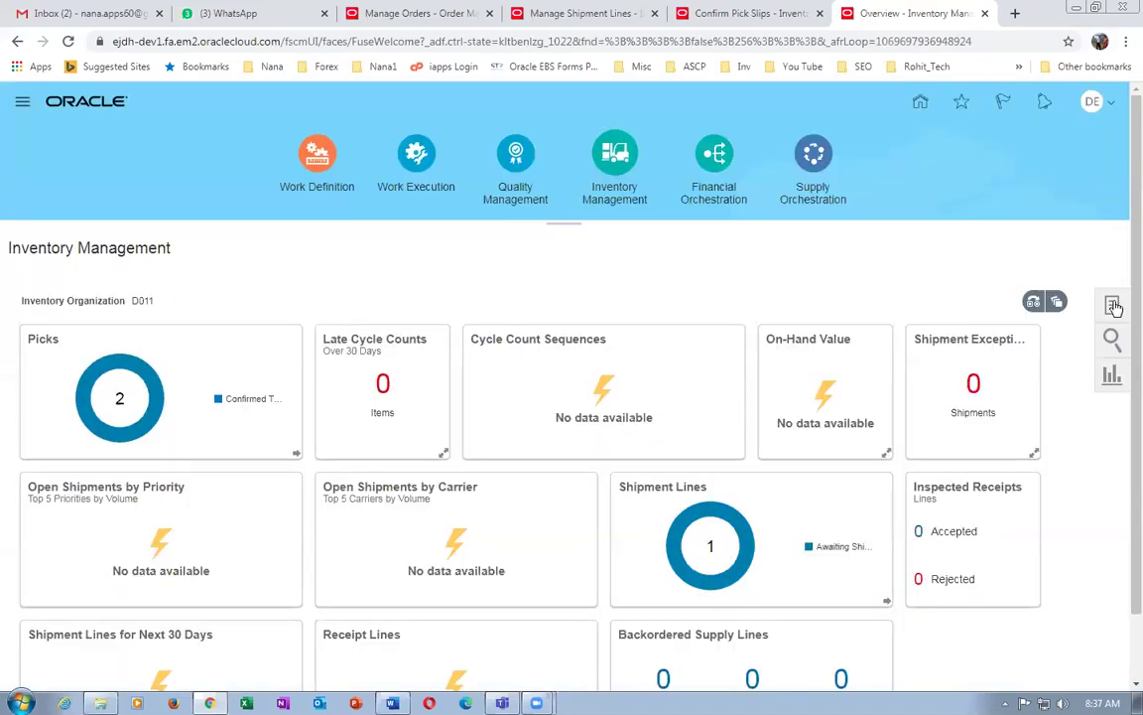
# Look up on-hand for d0103_serial_at_SO_issue, confirming 90 in d011_FGS, then close the page.
pyautogui.click(1112, 307)
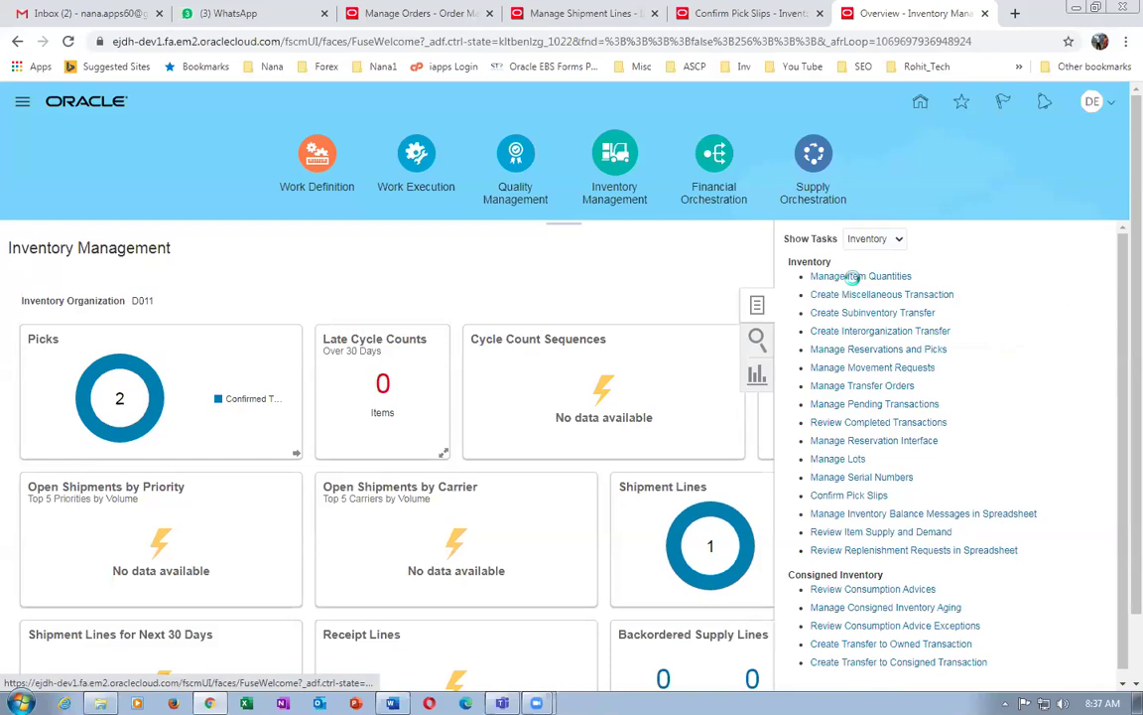
pyautogui.click(171, 260)
pyautogui.write('d0103_serial_at_SO_issu')
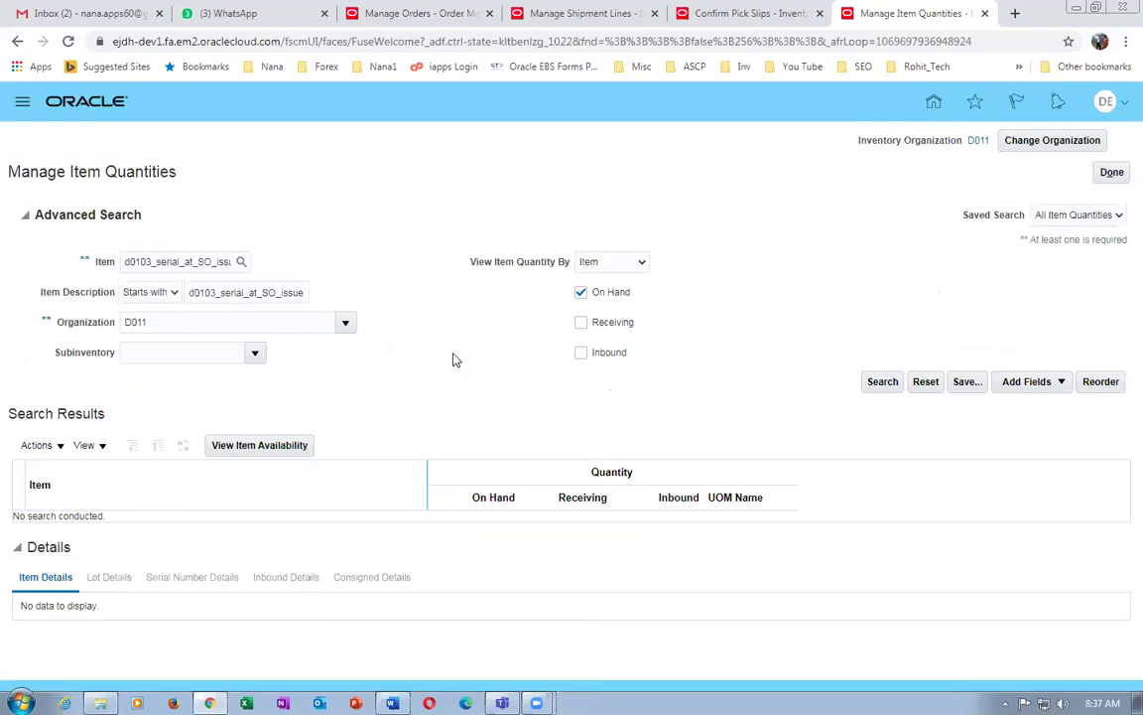
pyautogui.click(883, 382)
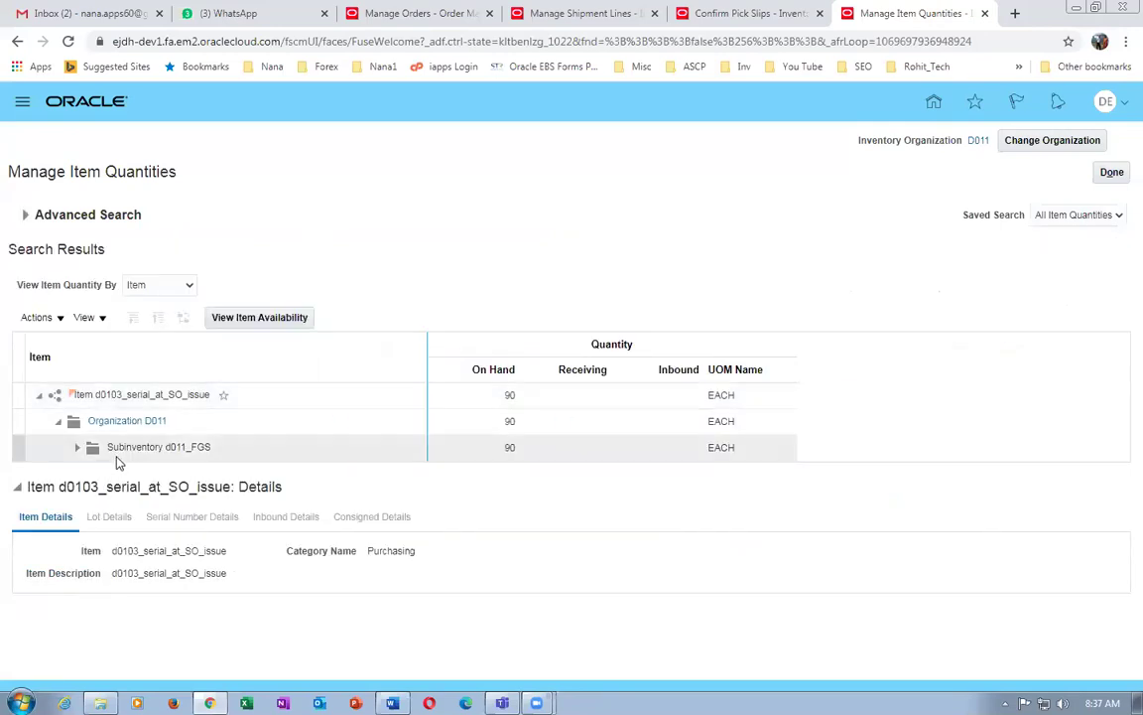
pyautogui.click(78, 448)
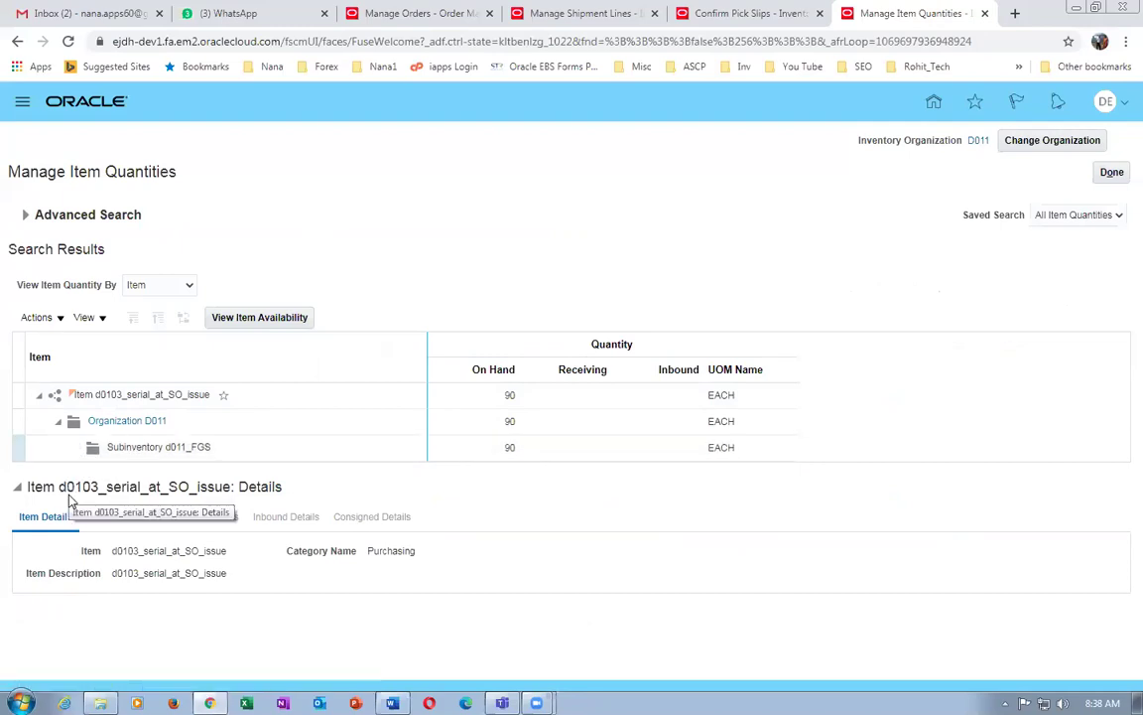
pyautogui.click(174, 423)
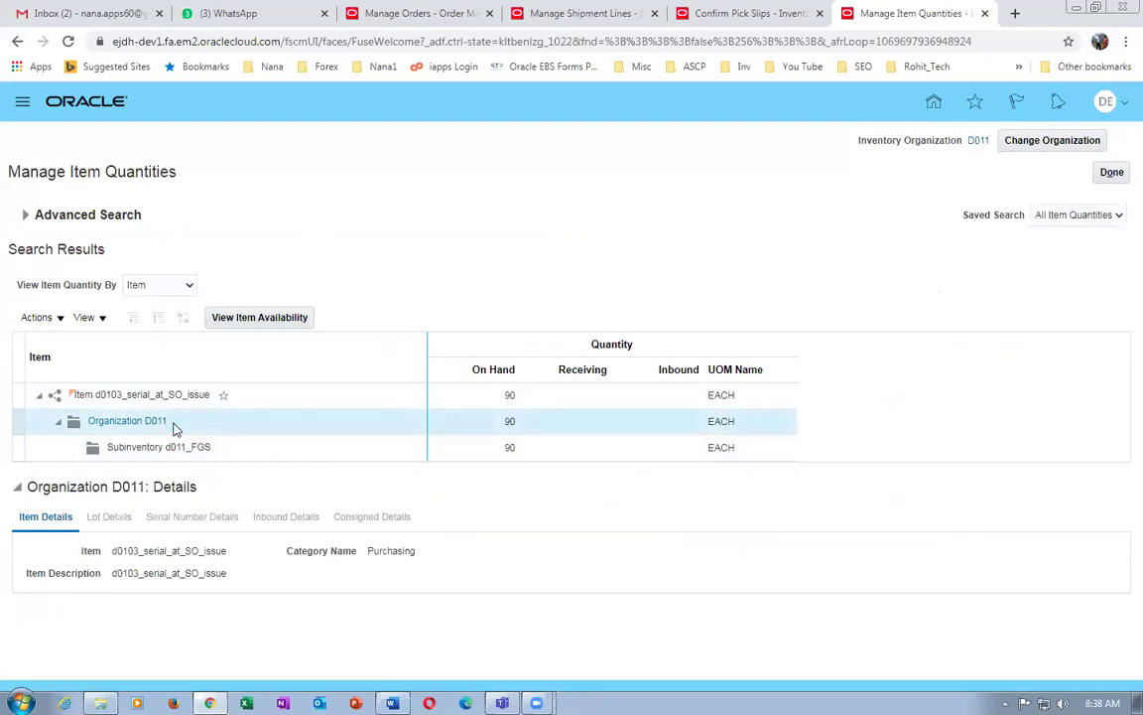
pyautogui.click(200, 450)
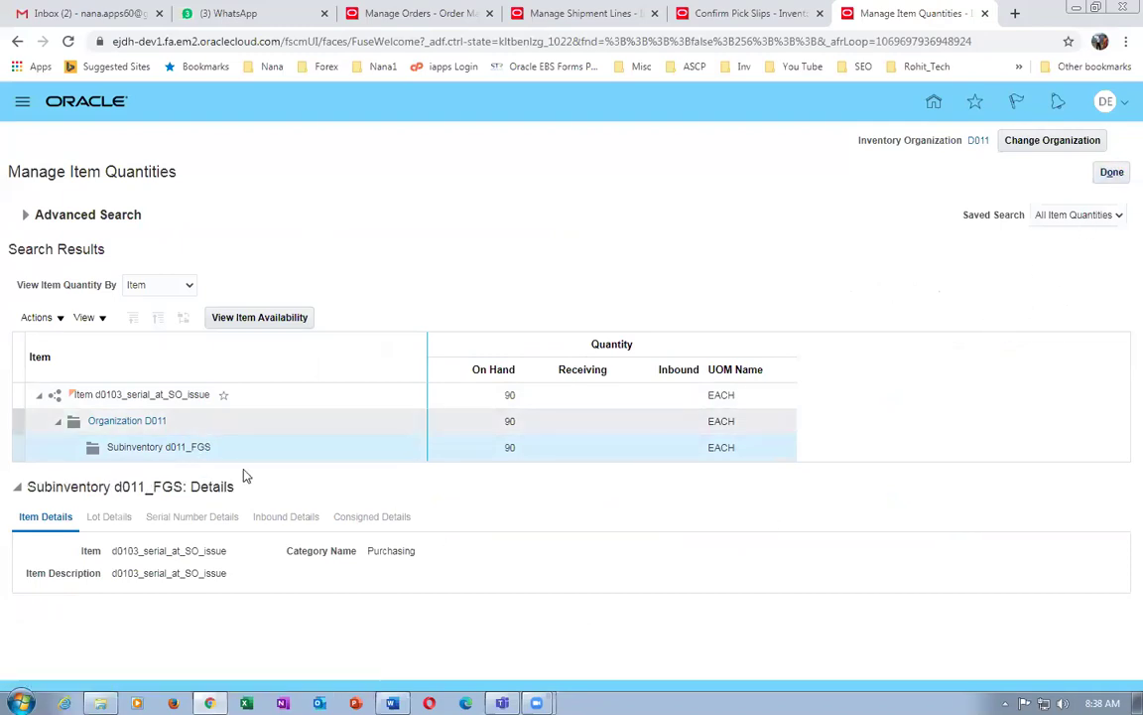
pyautogui.click(1107, 176)
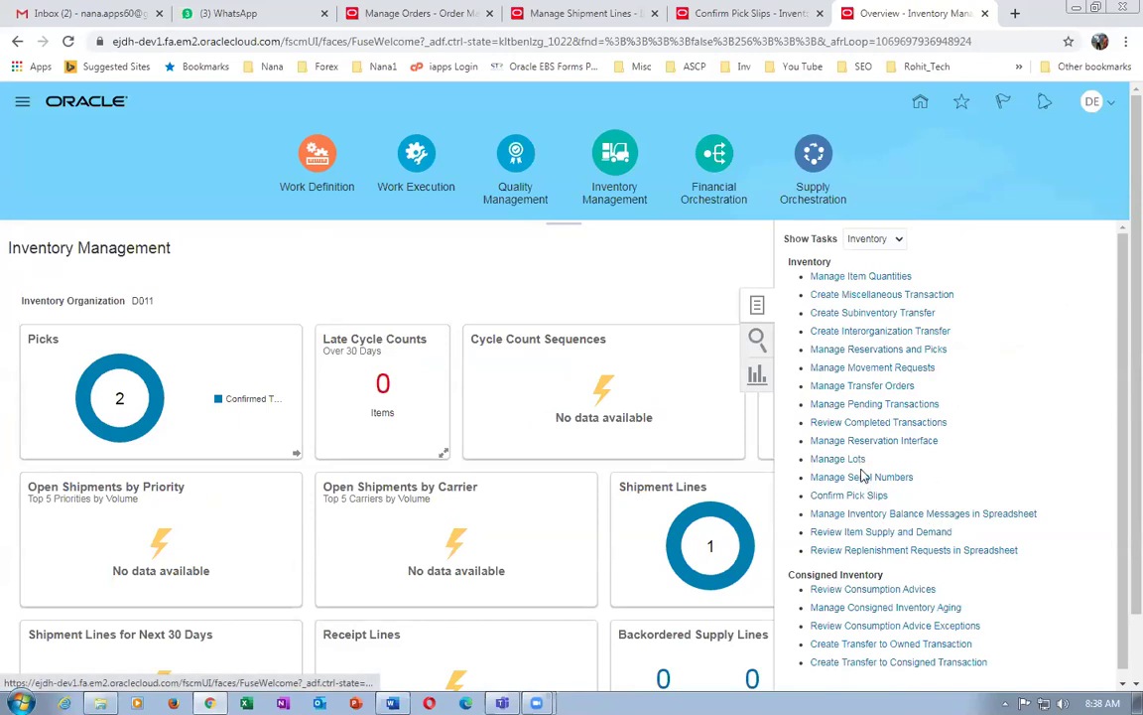
# Search serials for d0103_serial_at_SO_issue, confirming ten issued in d011_STAGE, then close.
pyautogui.click(852, 486)
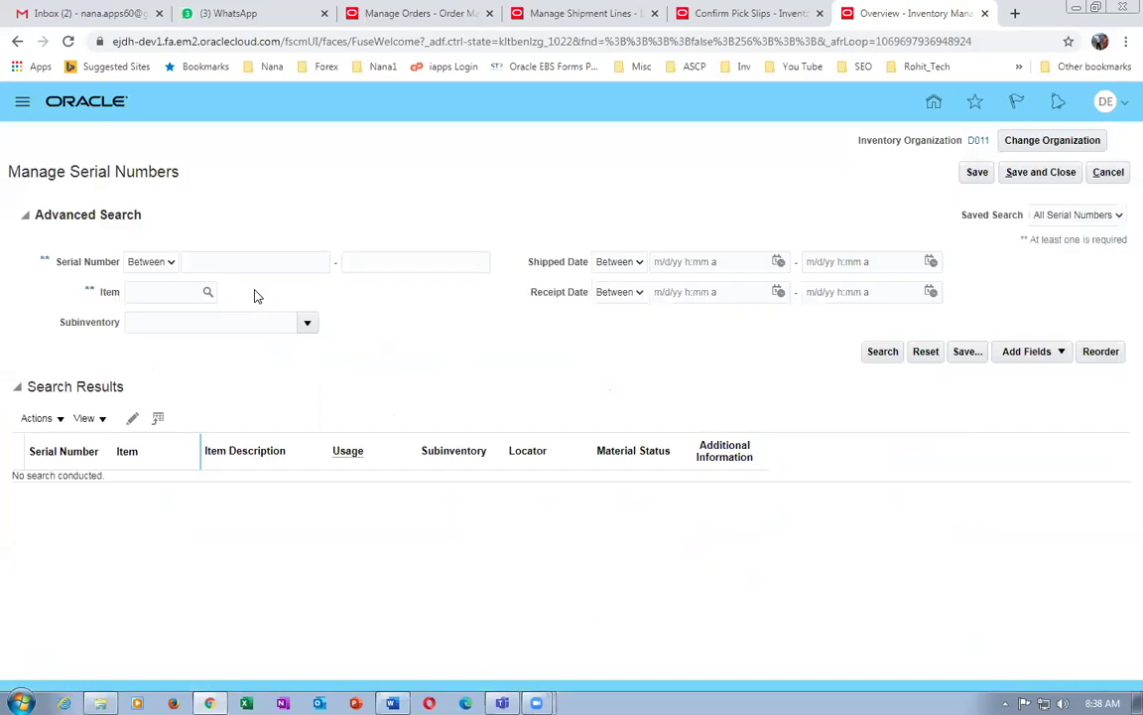
pyautogui.click(173, 289)
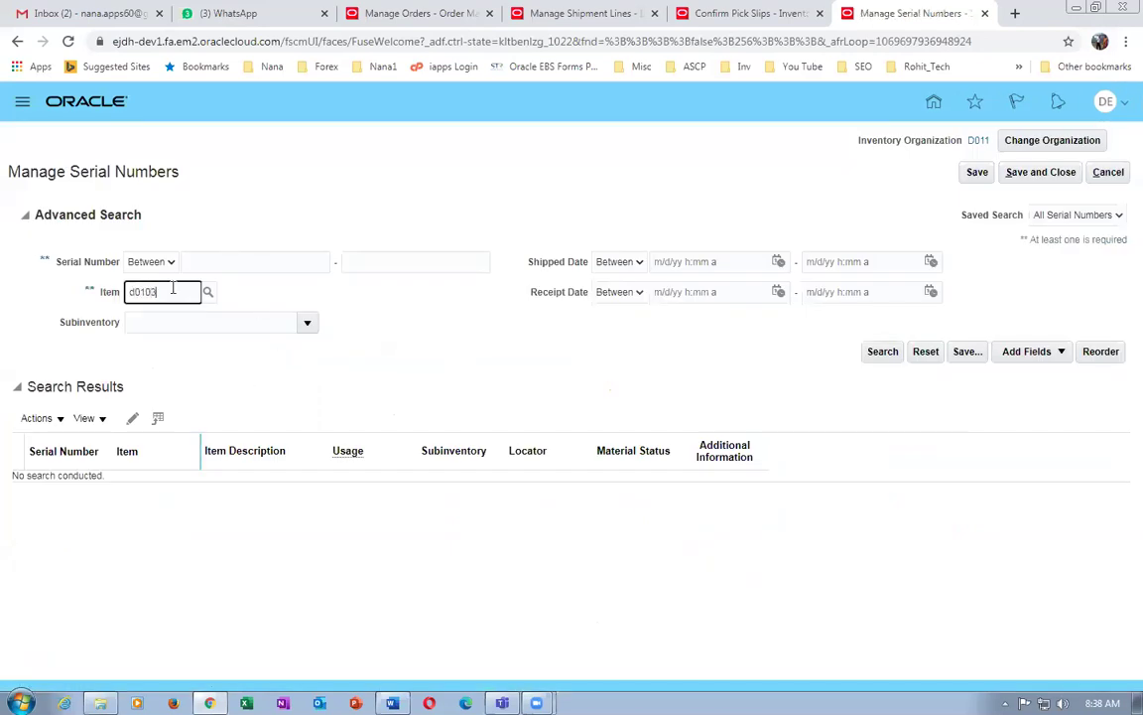
pyautogui.click(887, 353)
pyautogui.write('d0103_serial_at')
pyautogui.click(878, 355)
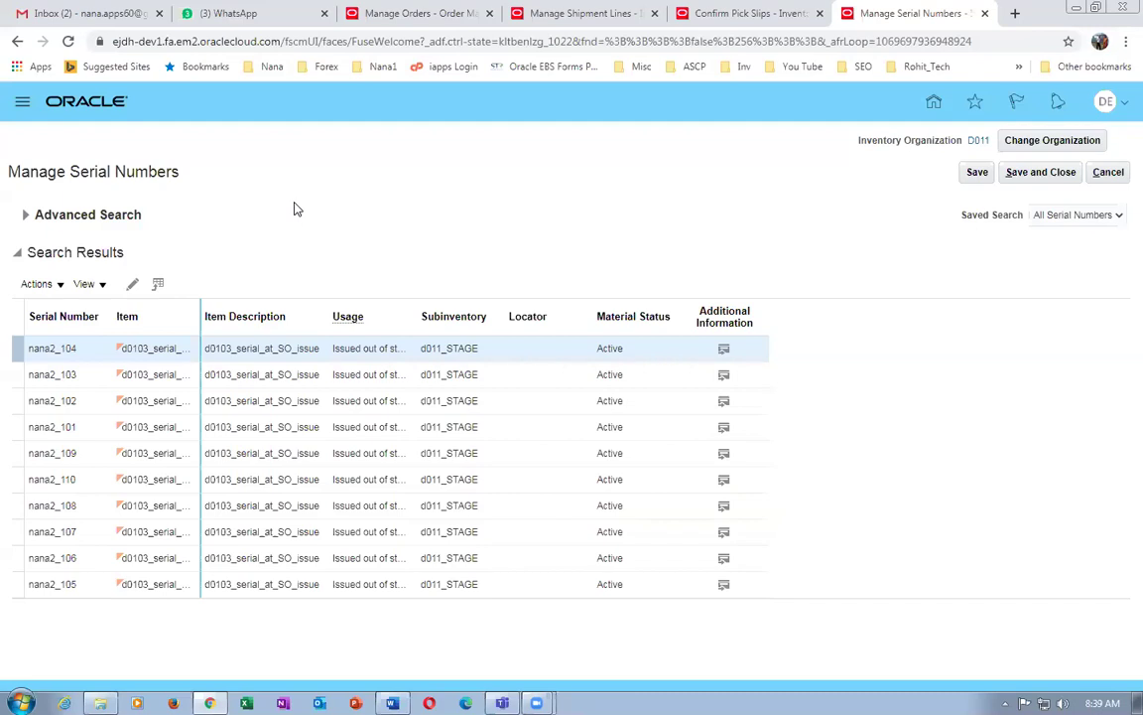
pyautogui.click(1041, 172)
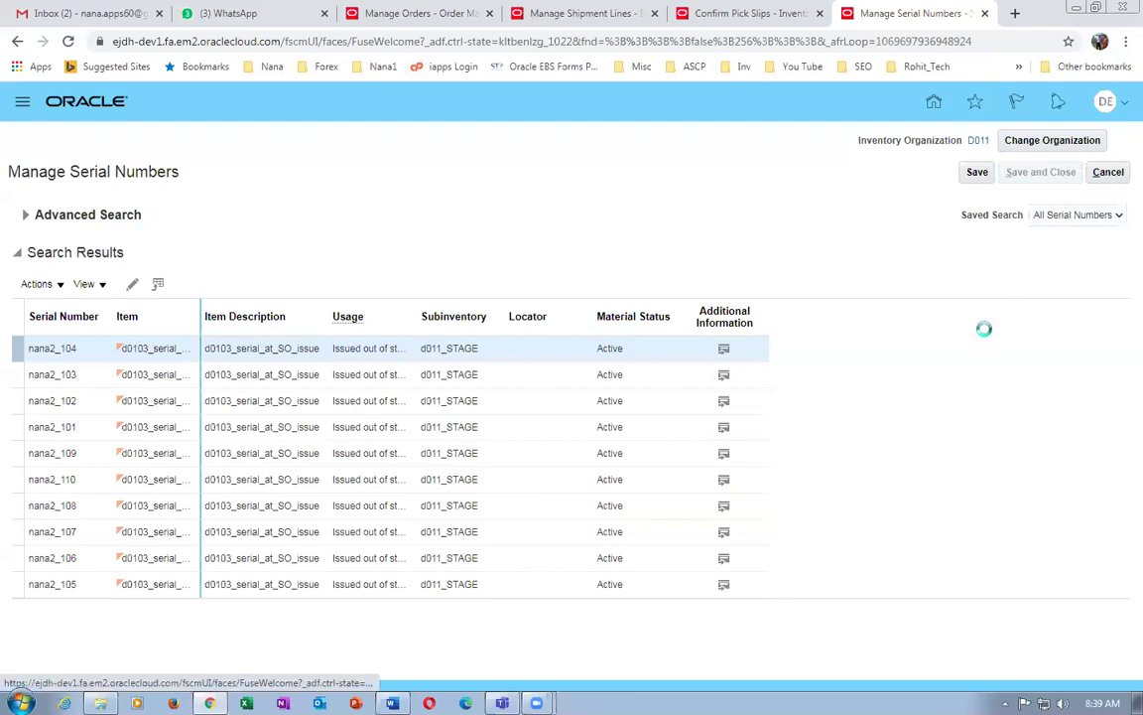